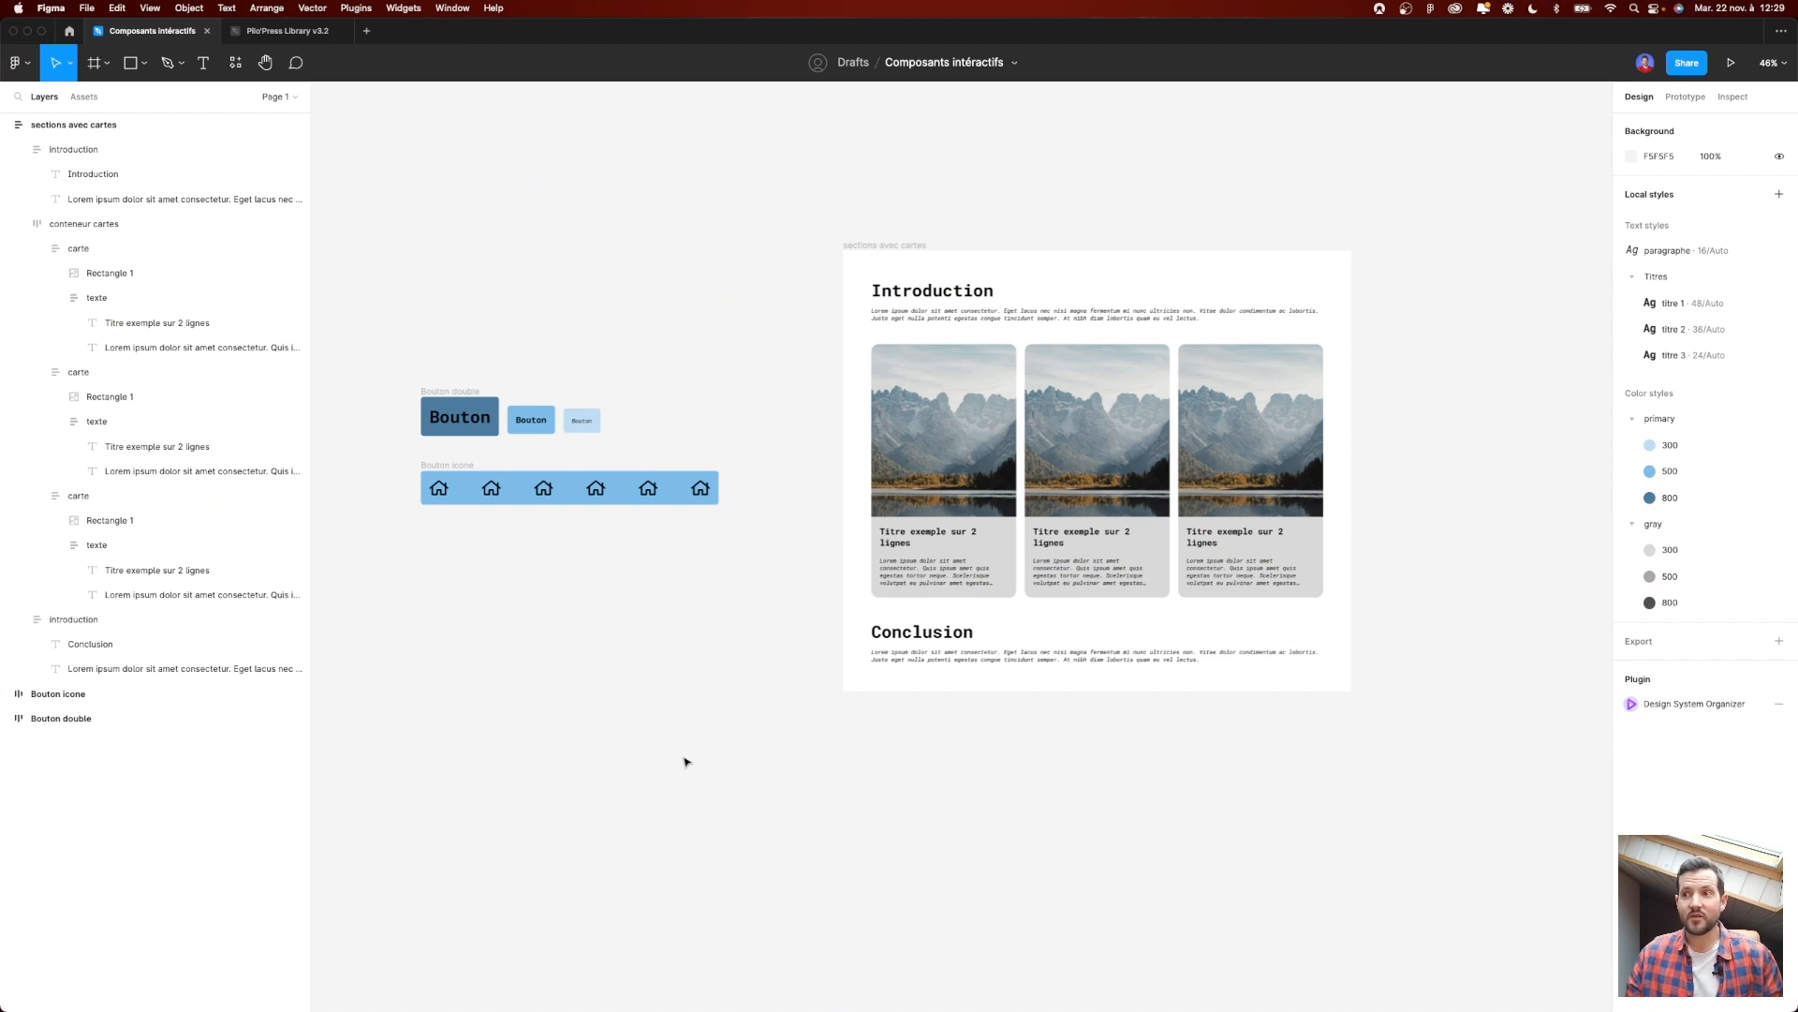
Step: Ungroup the Bouton double frame and move its middle button to the empty canvas below the icon bar
scroll(763, 759, "right", 2)
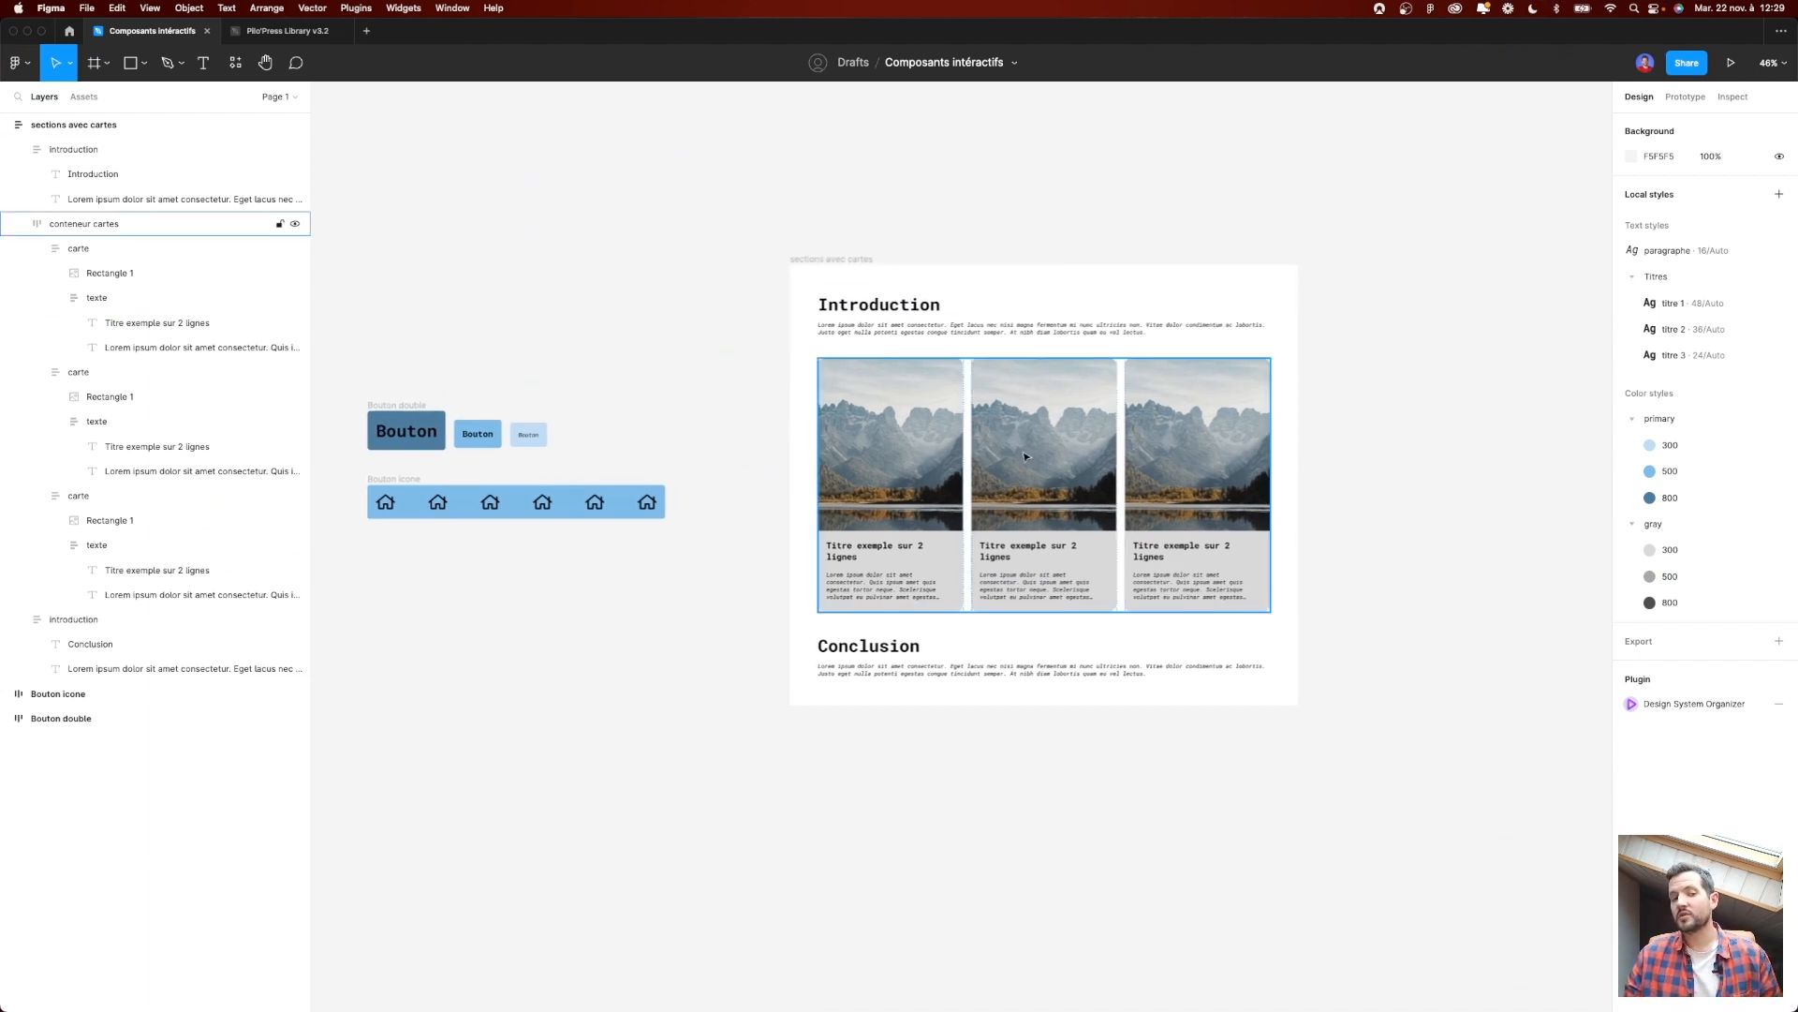
double_click(423, 437)
left_click(497, 571)
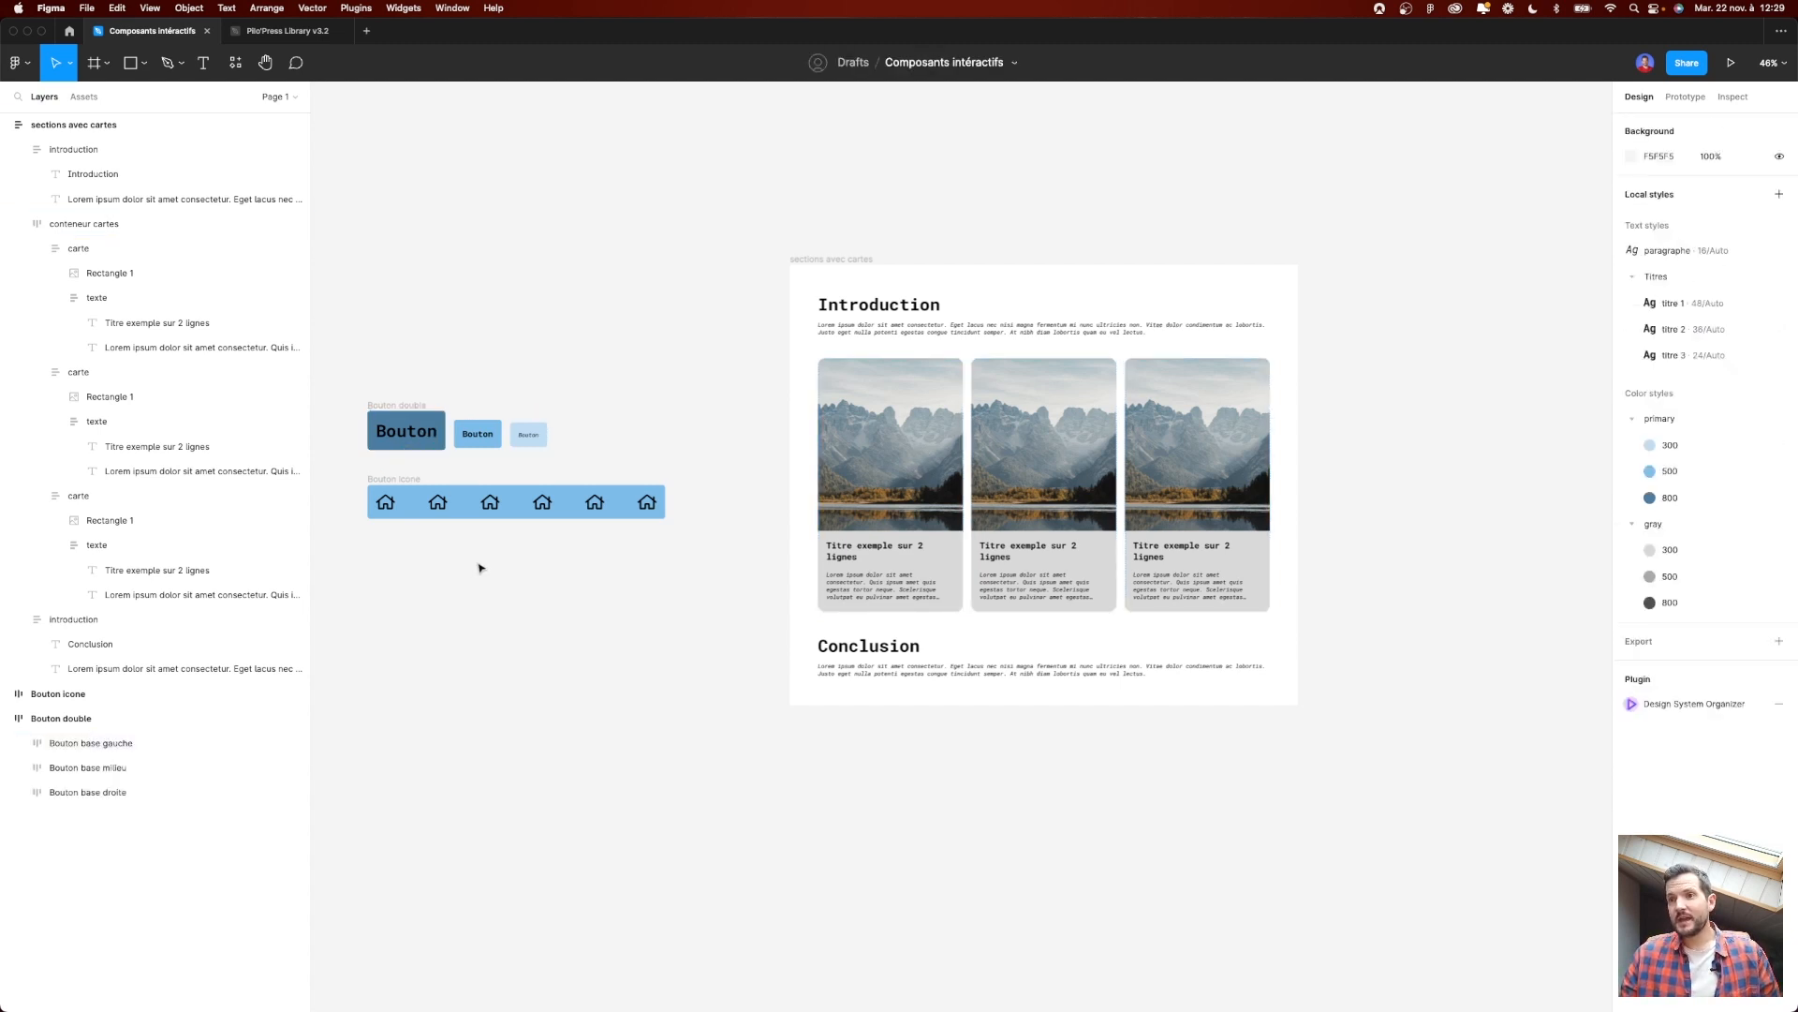
double_click(481, 442)
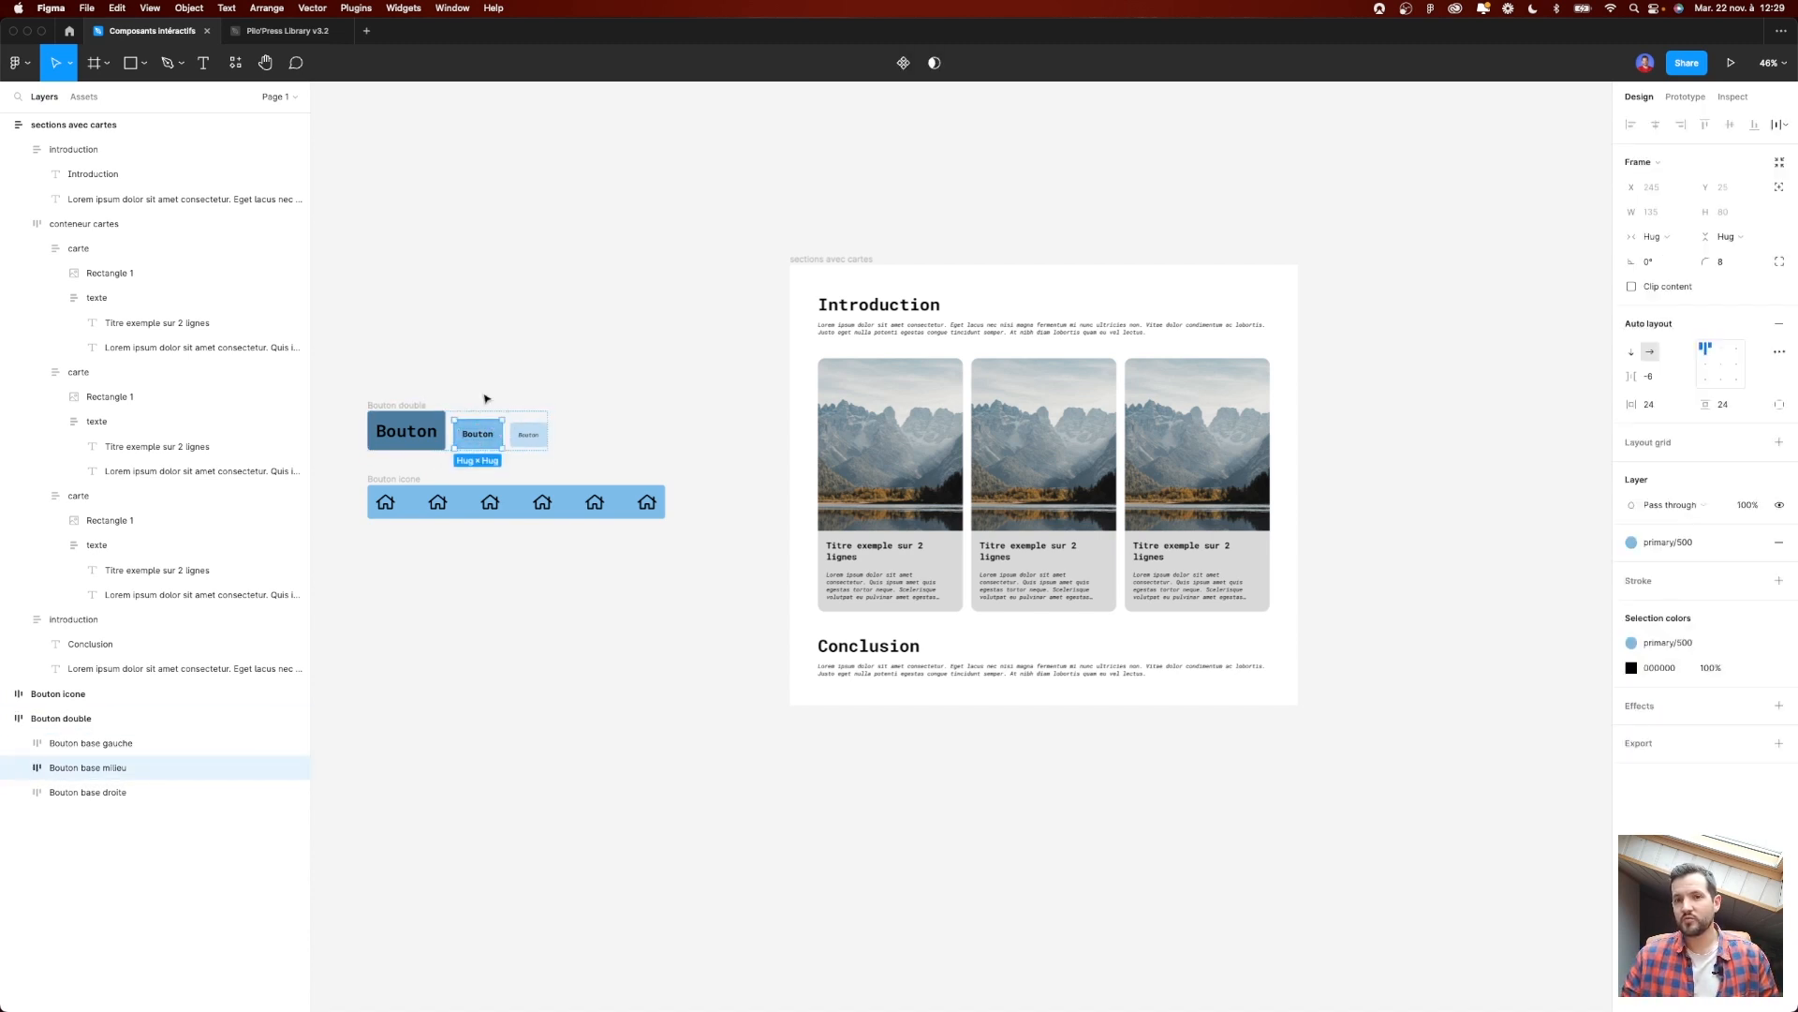
key("Escape")
key("super+shift+g")
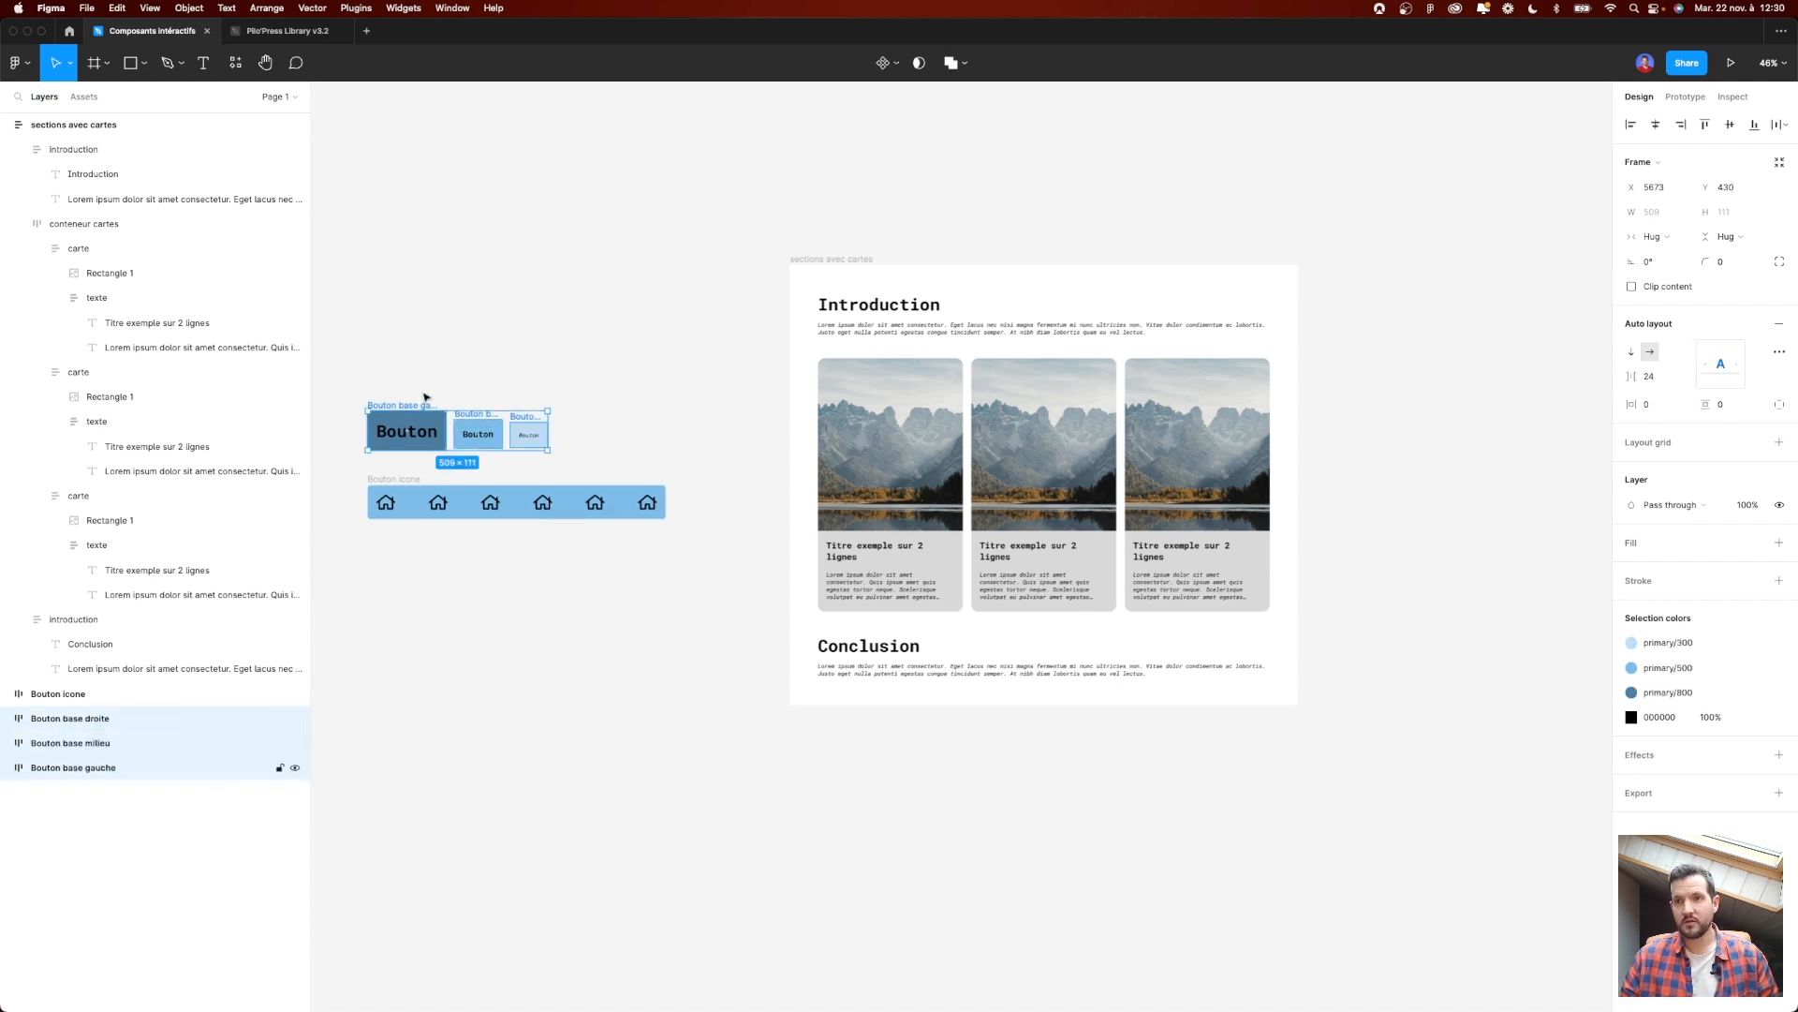
left_click(474, 422)
left_click_drag(473, 418, 506, 686)
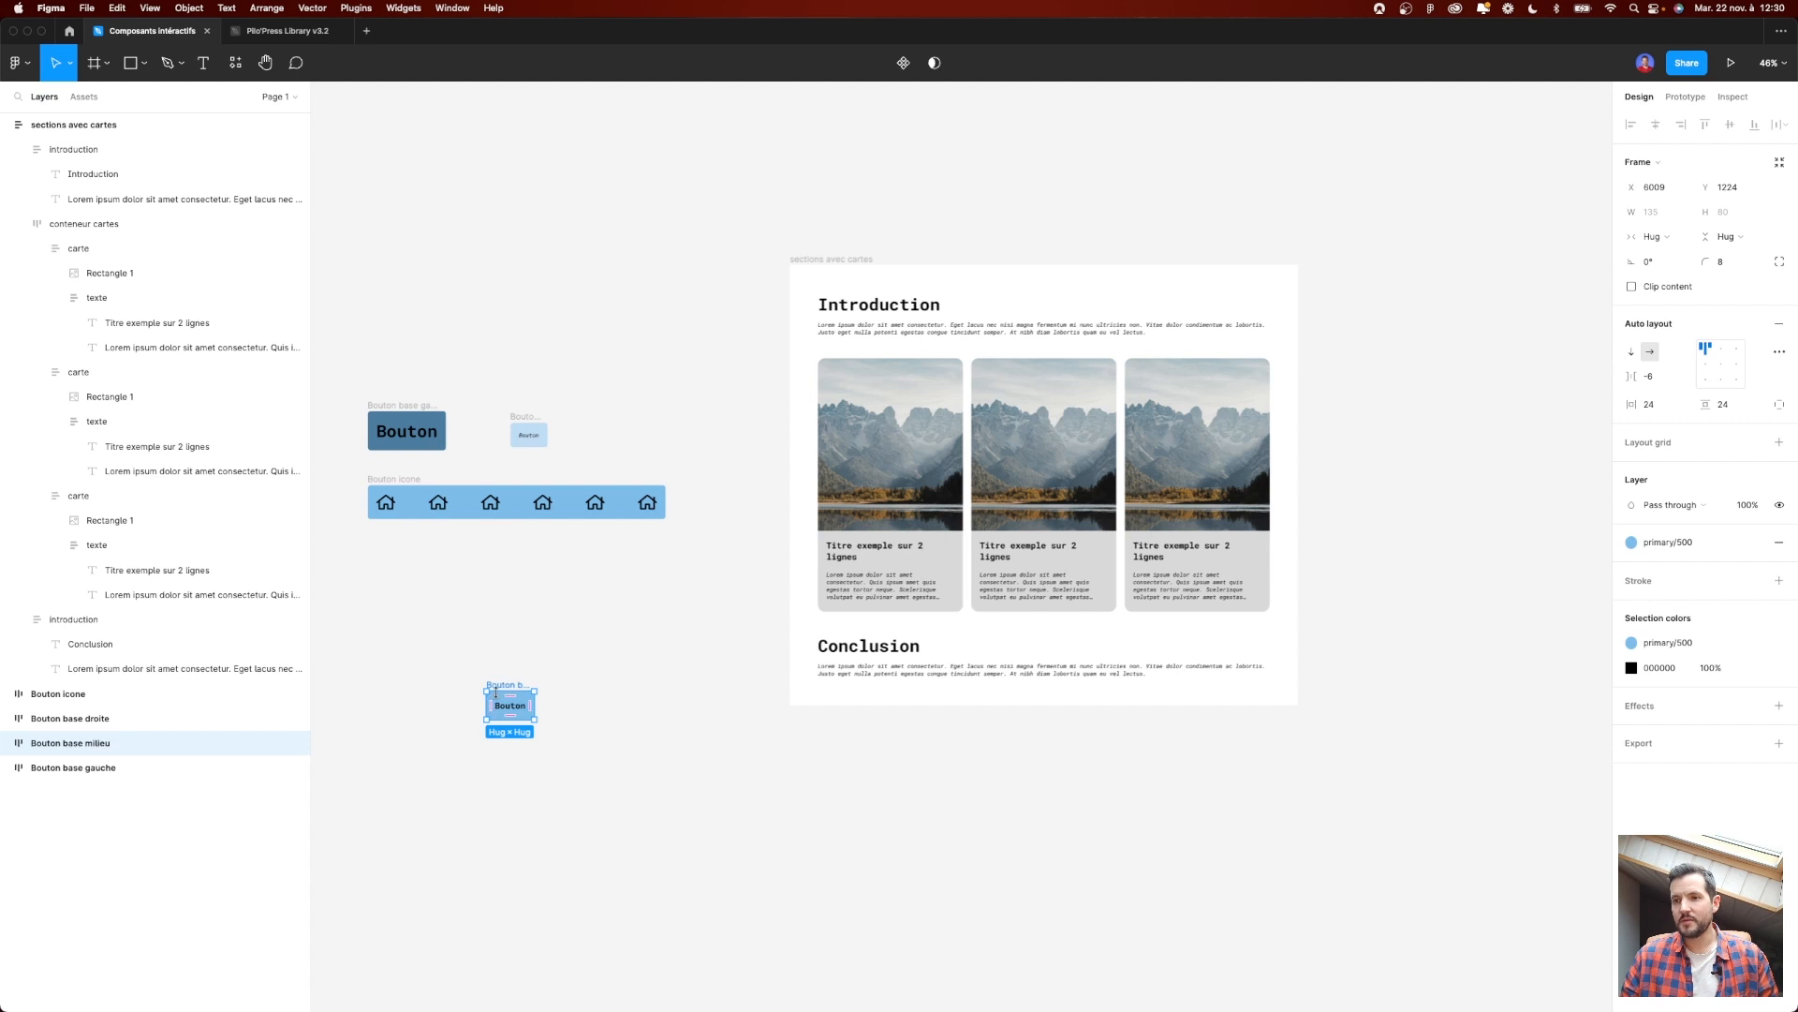
Step: Duplicate the moved button to its right, compare the text and auto layout of both copies, and delete the duplicate
left_click_drag(500, 685, 672, 696)
double_click(666, 703)
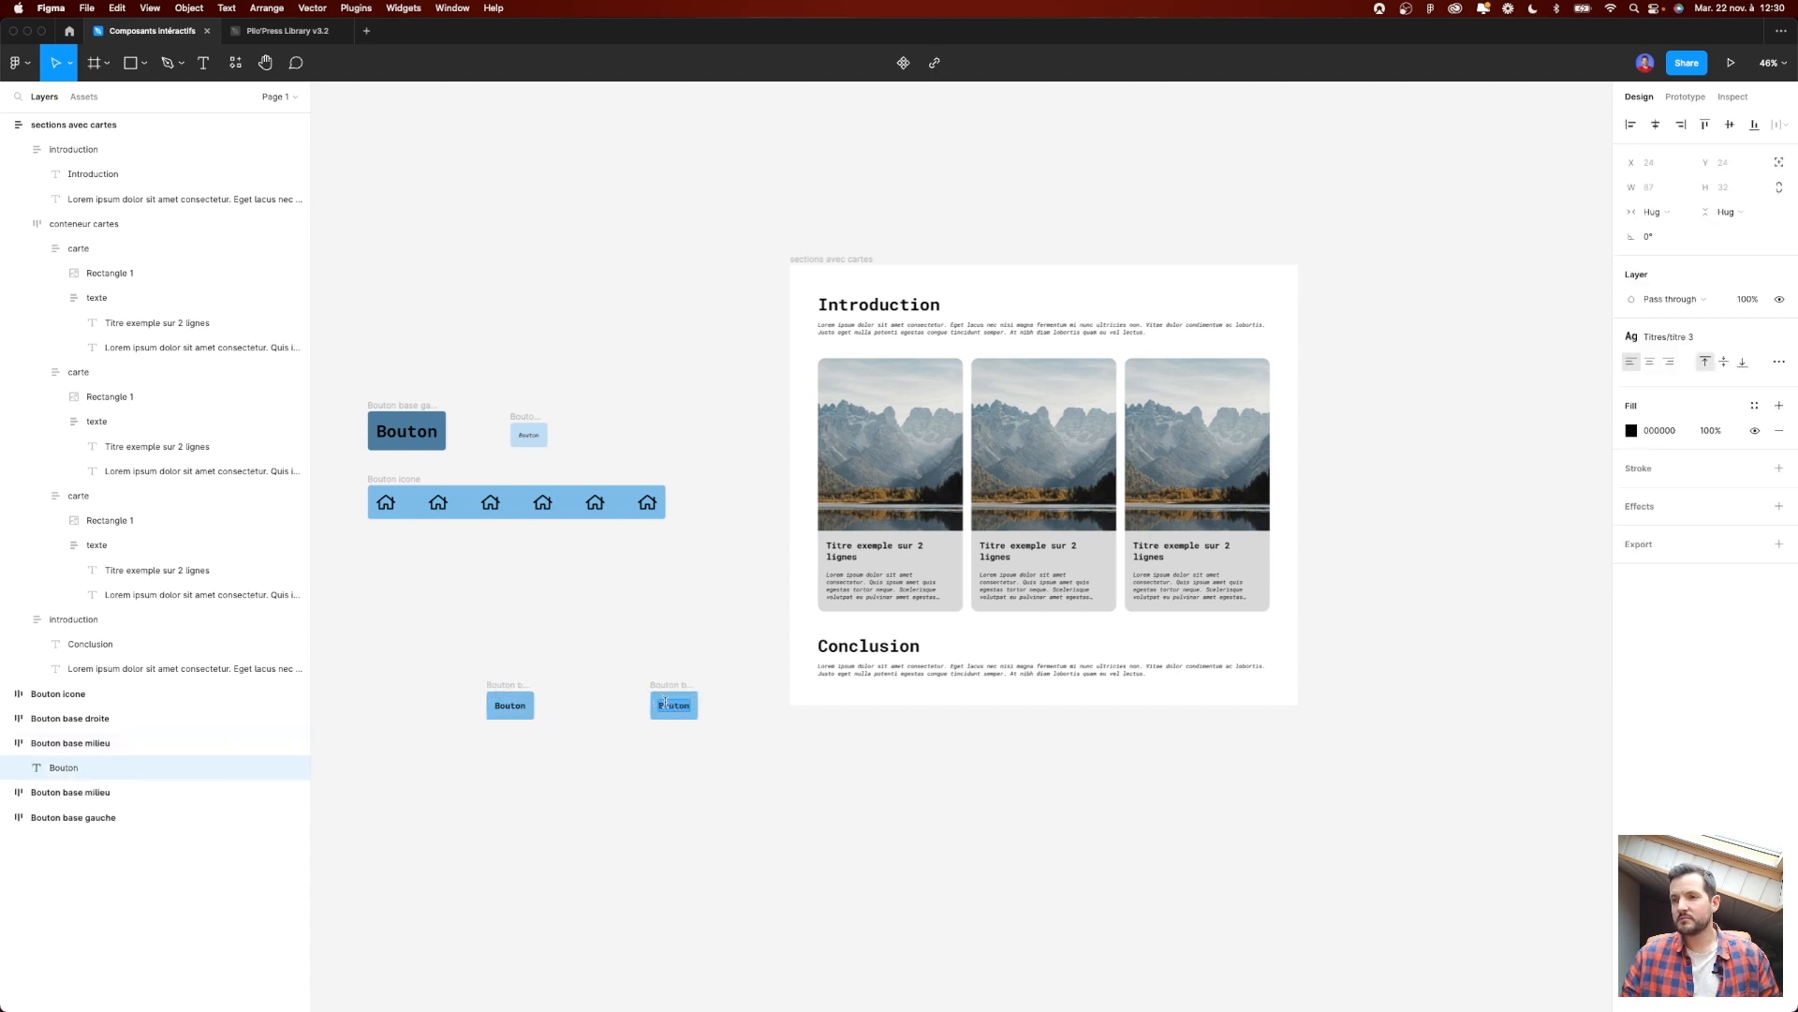
double_click(502, 709)
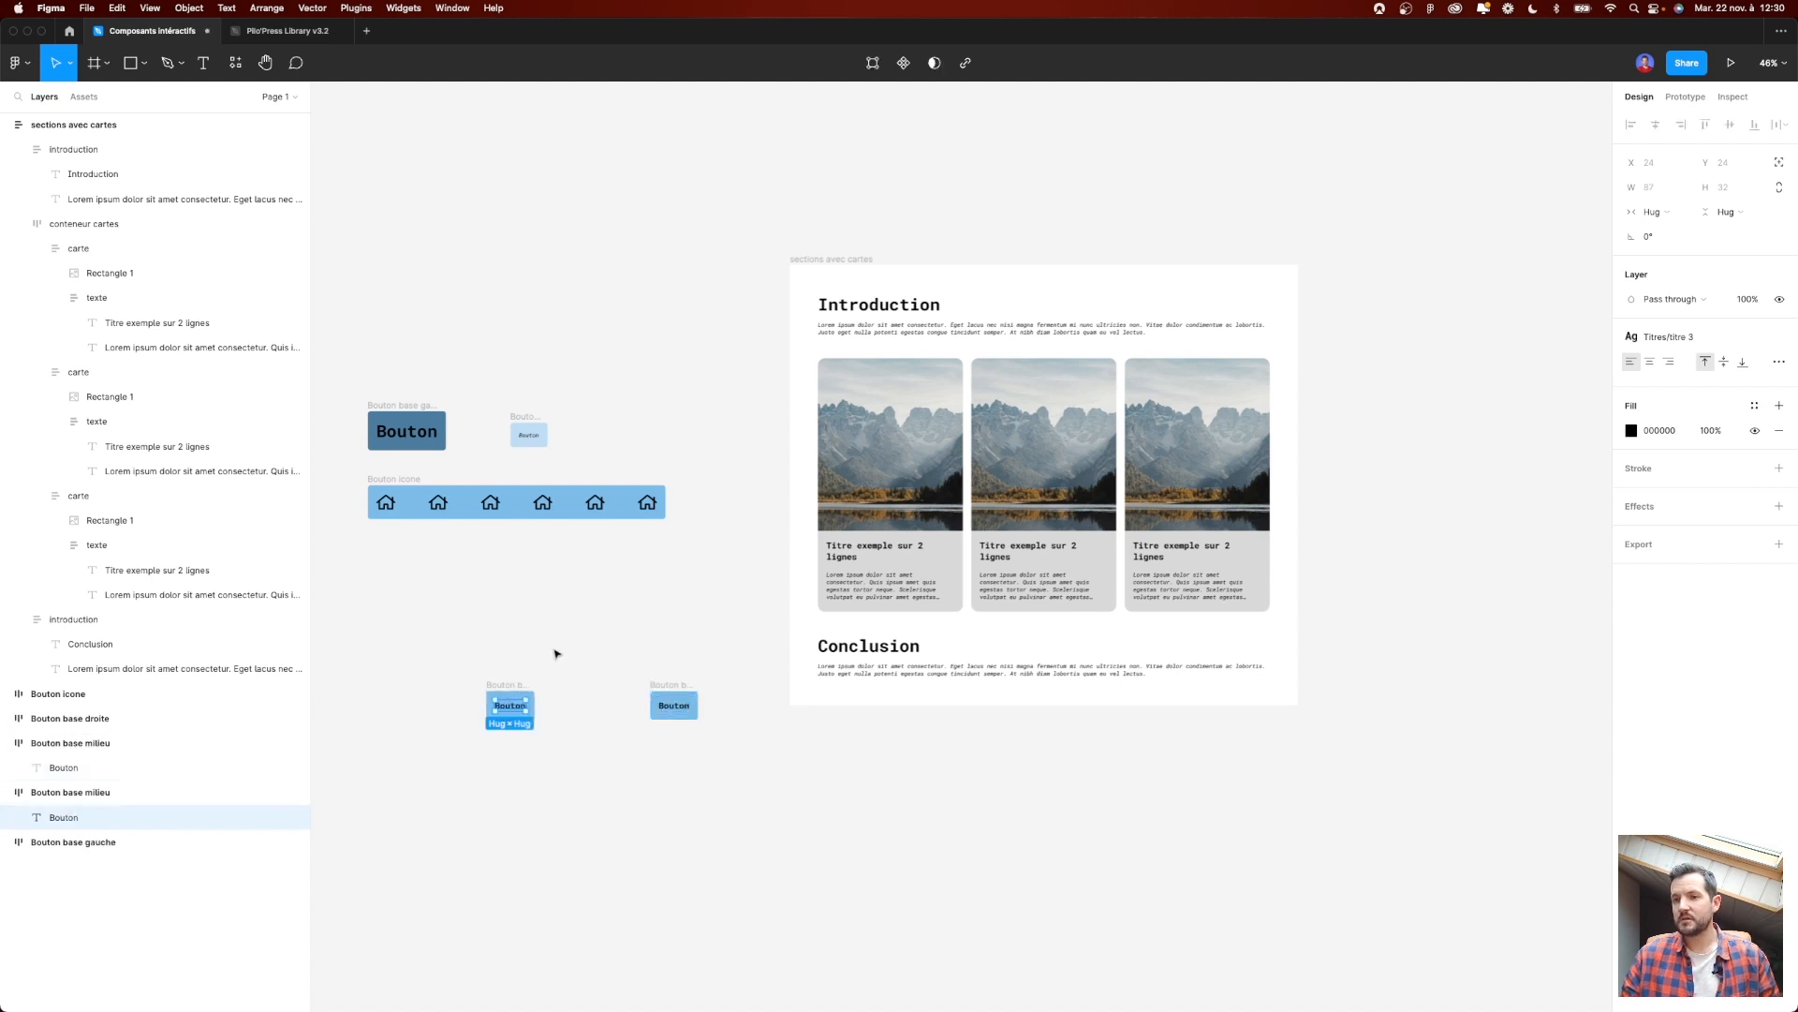
left_click(516, 687)
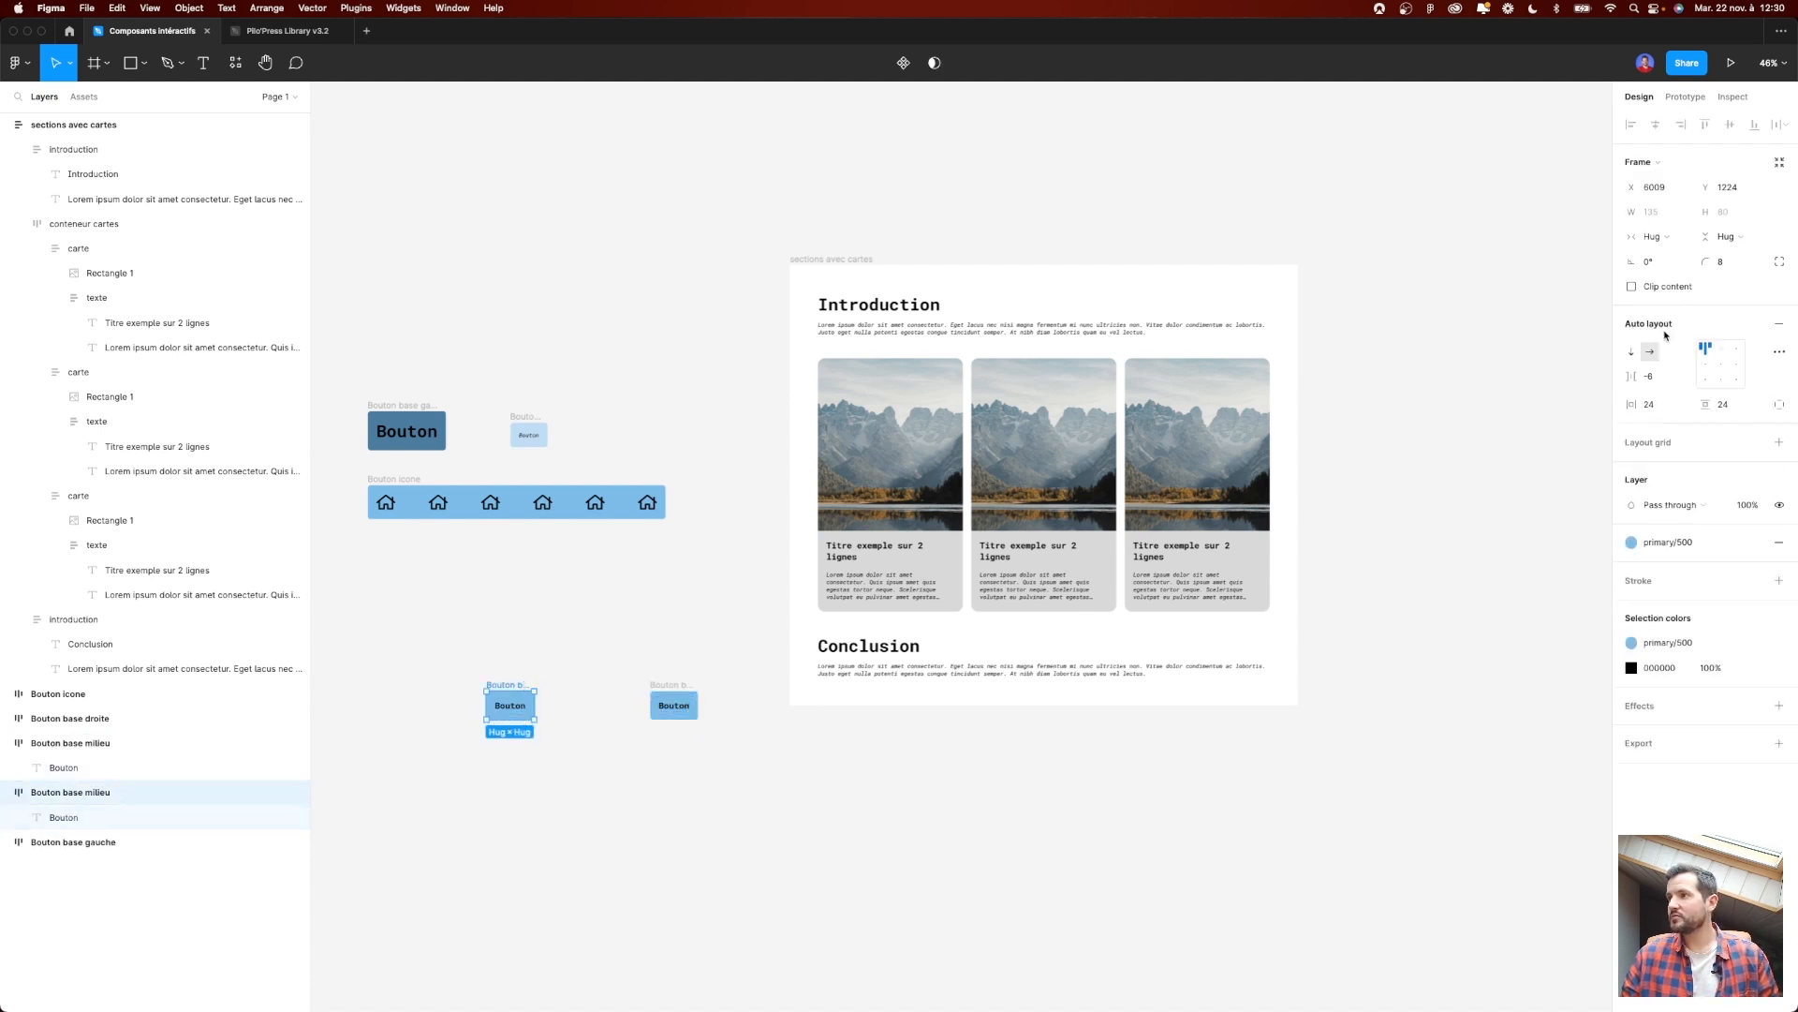
left_click_drag(1627, 405, 316, 844)
left_click(670, 705)
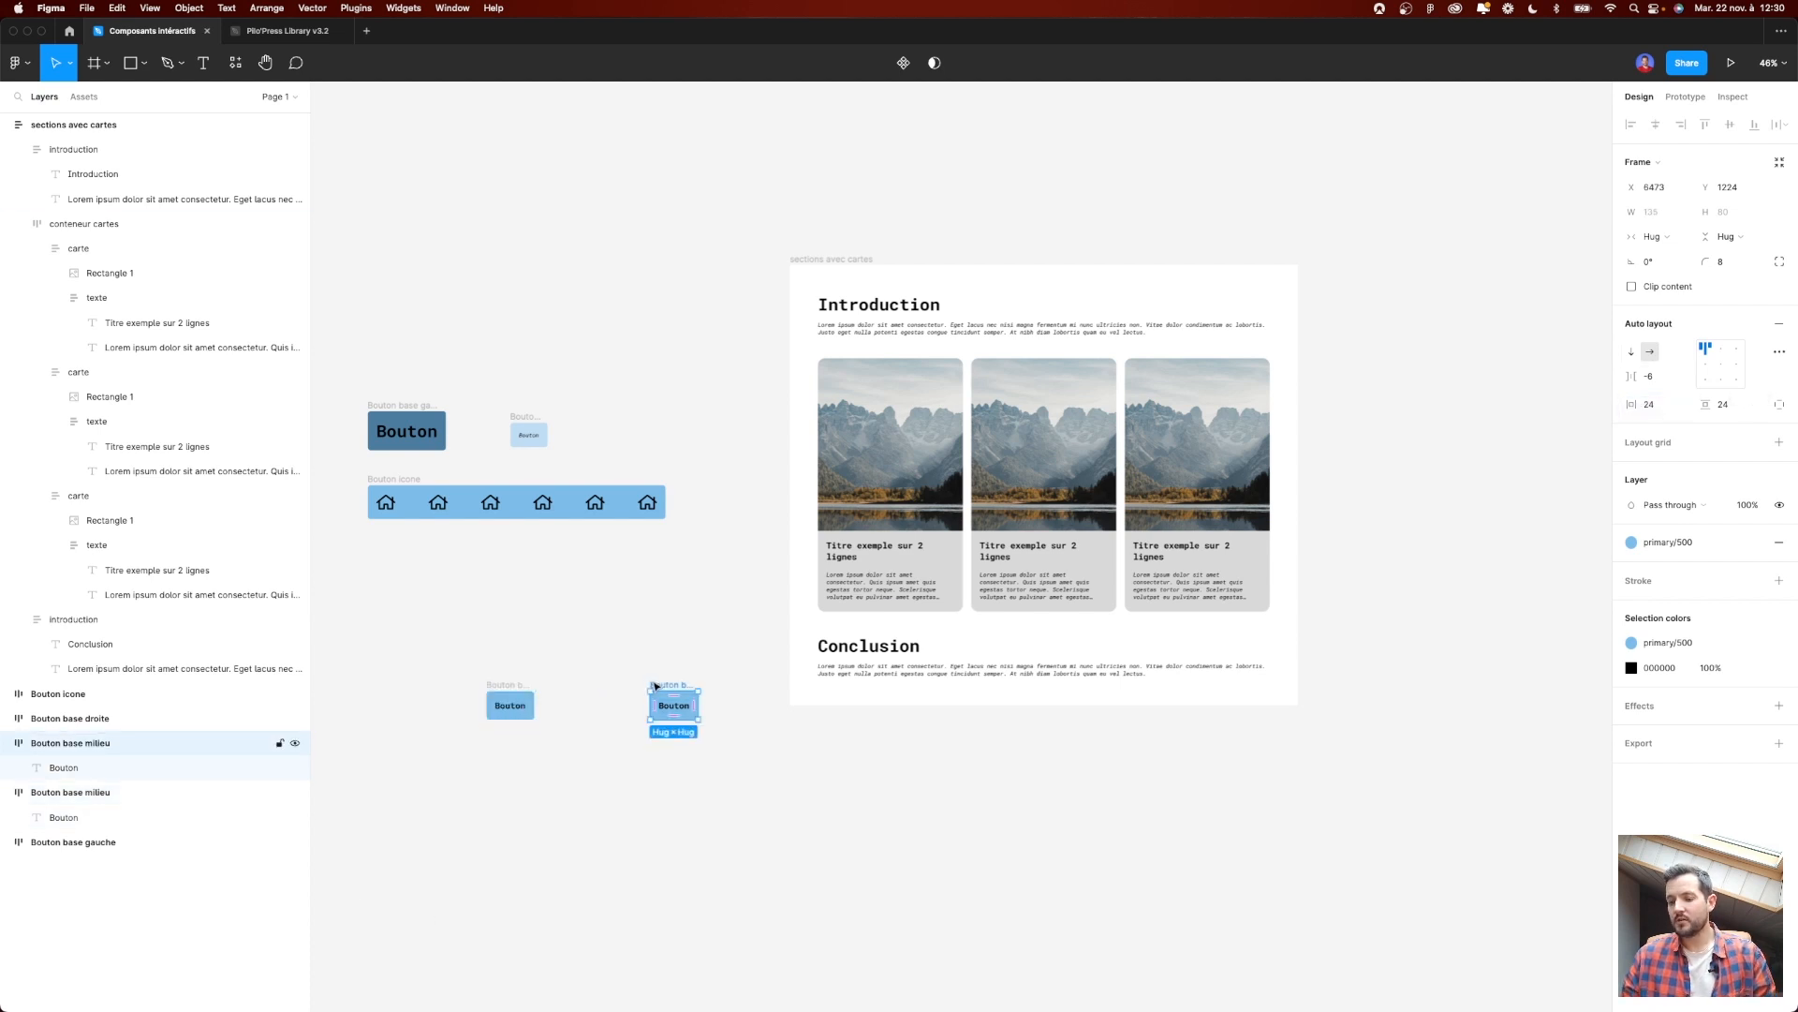
key("Delete")
Step: Rename the isolated button frame to "Bouton base"
scroll(557, 699, "up", 5)
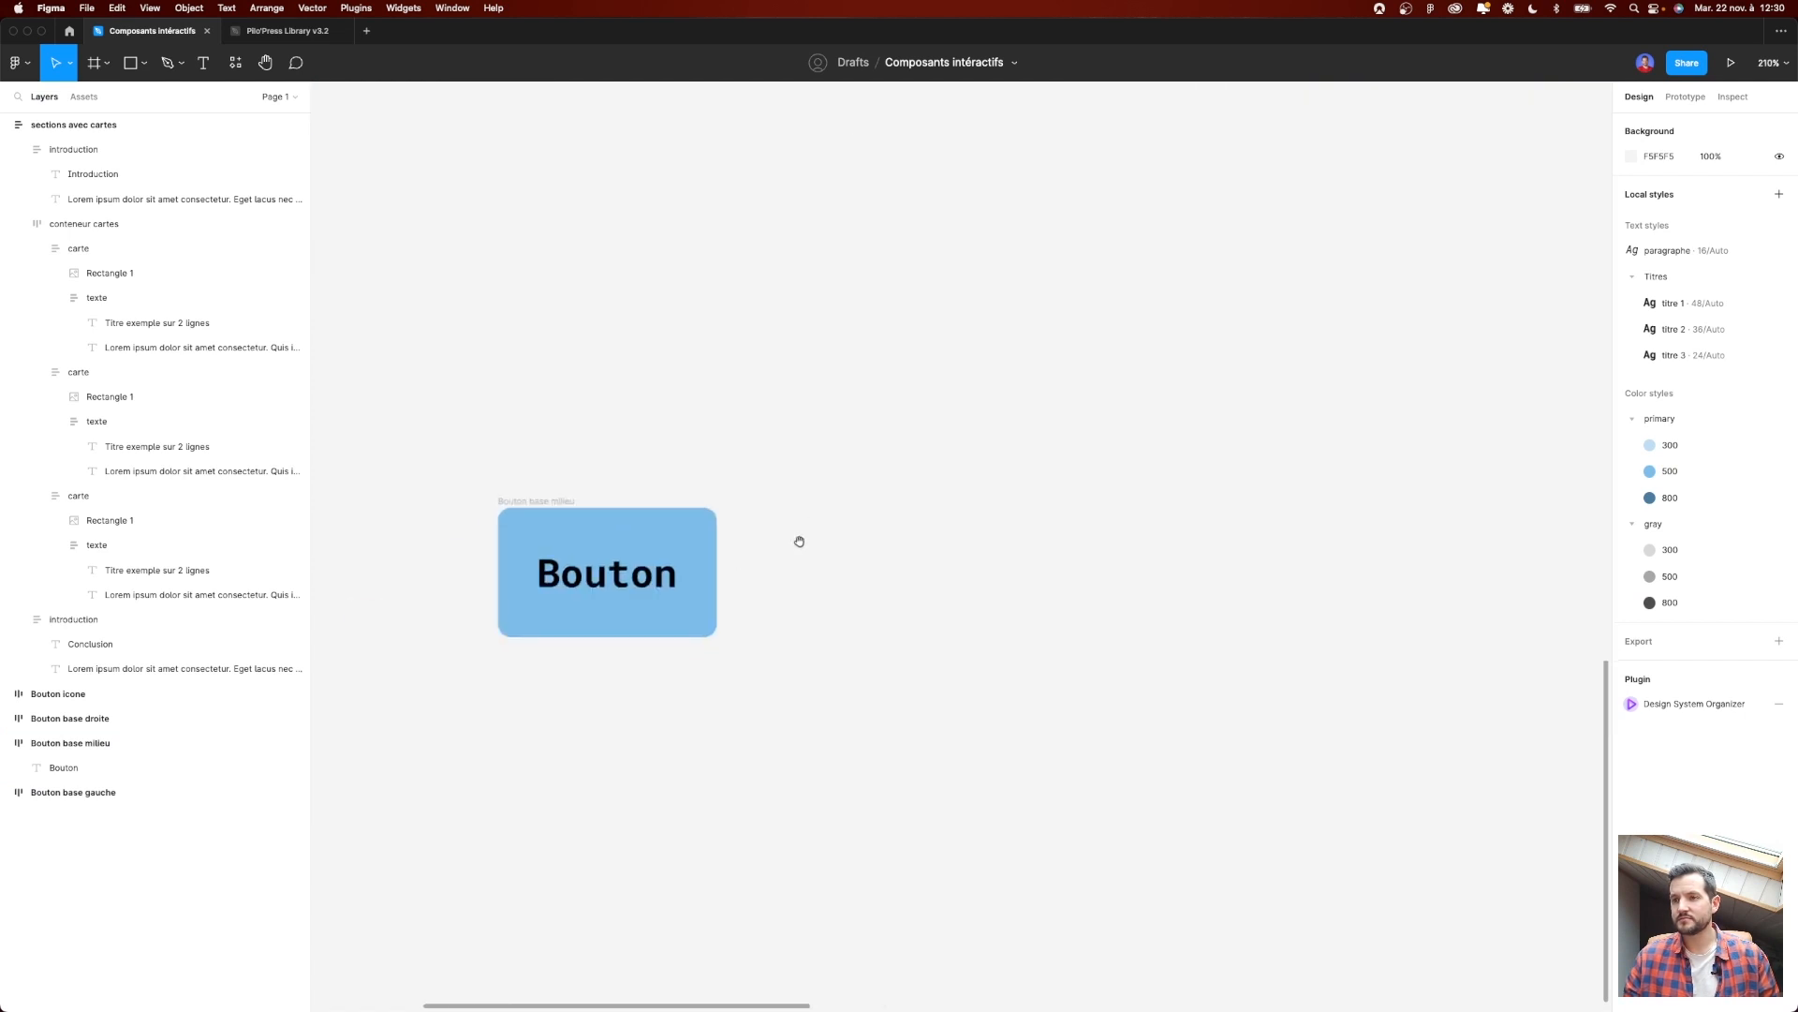
left_click(529, 501)
key("super+r")
key("Right")
key("BackSpace")
key("BackSpace")
key("BackSpace")
key("BackSpace")
key("Return")
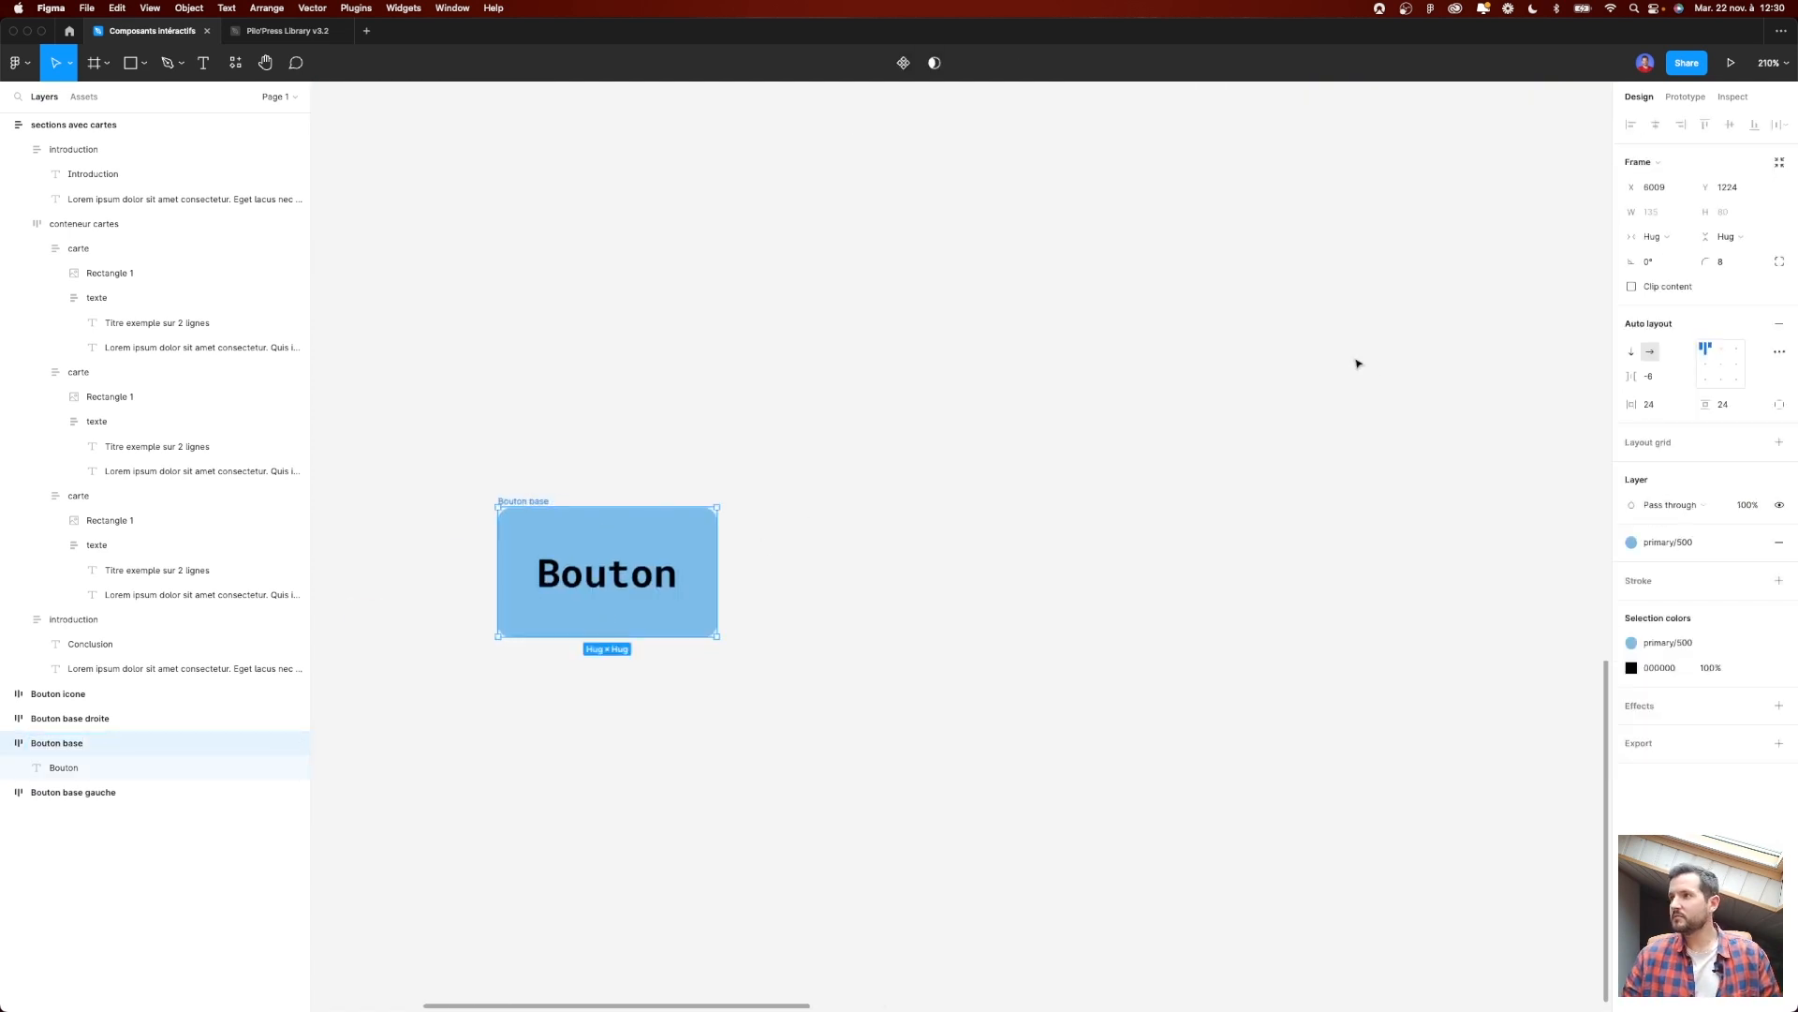
Step: Set the auto layout item spacing of Bouton base to 0 and convert the frame into a component
left_click(1663, 382)
type("0")
key("Return")
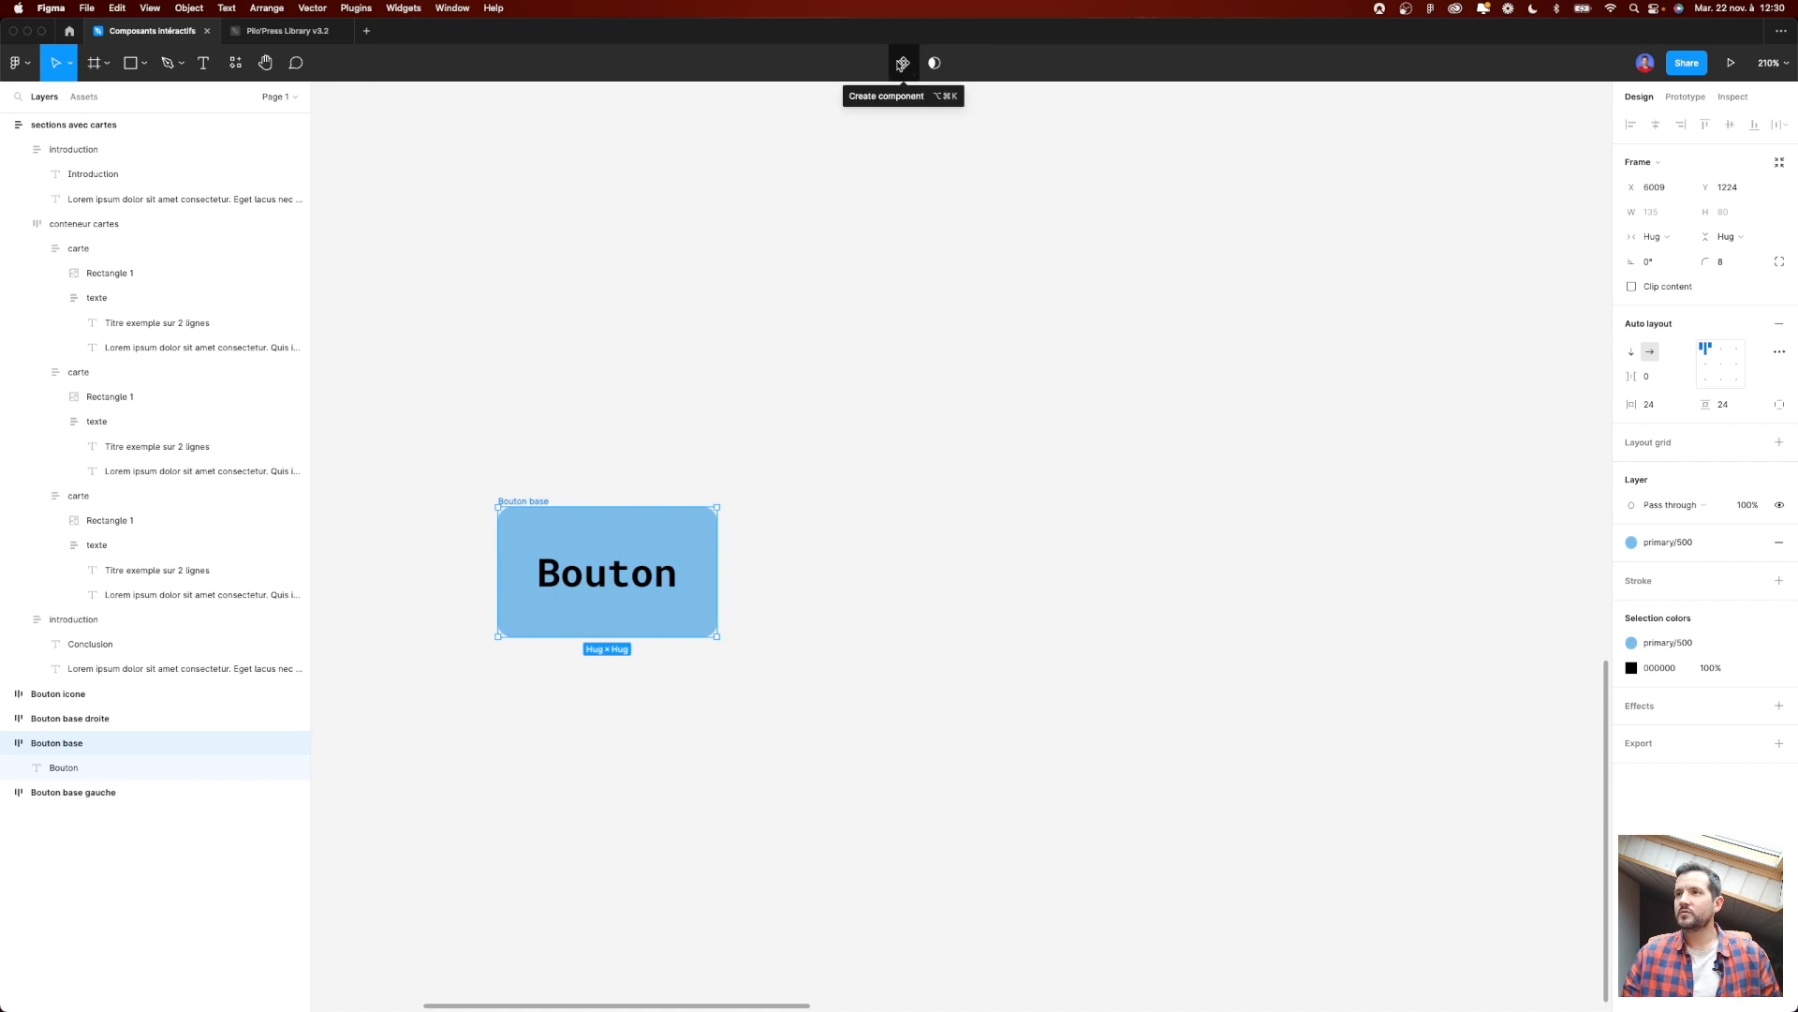
left_click(906, 64)
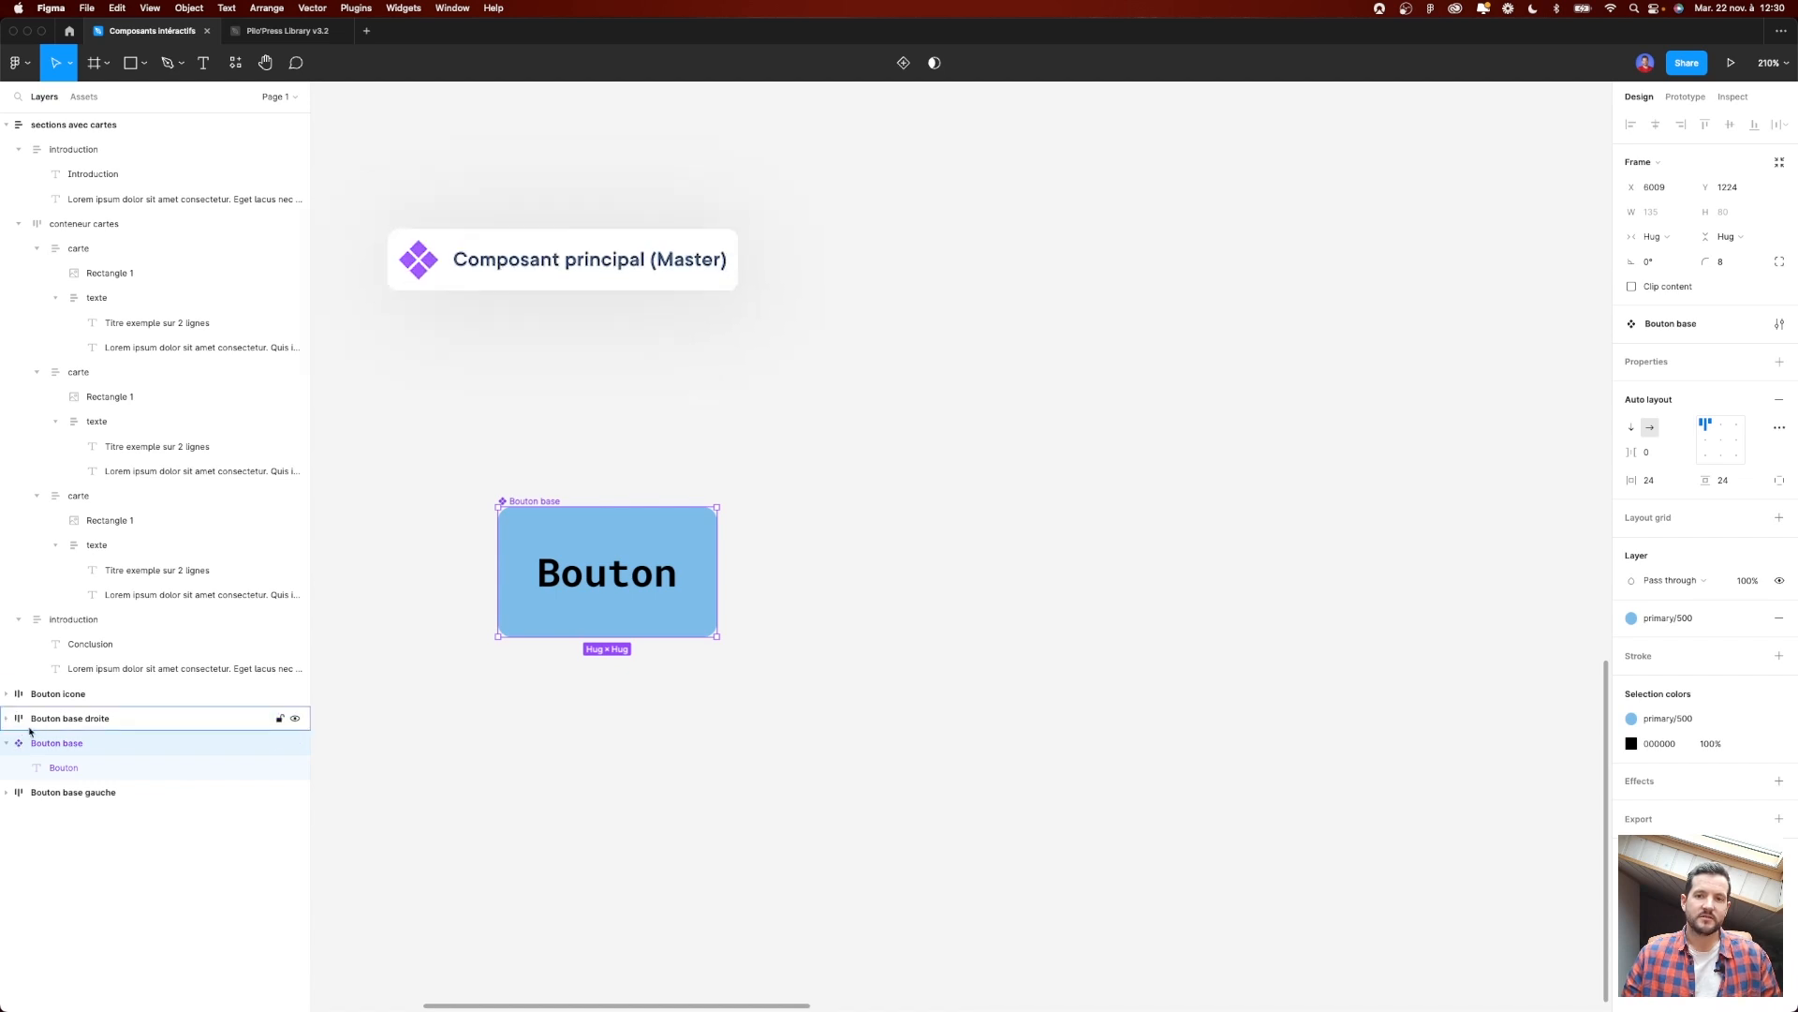
Step: Move the Bouton base main component slightly up and place an instance of it to its right
left_click_drag(574, 534, 580, 407)
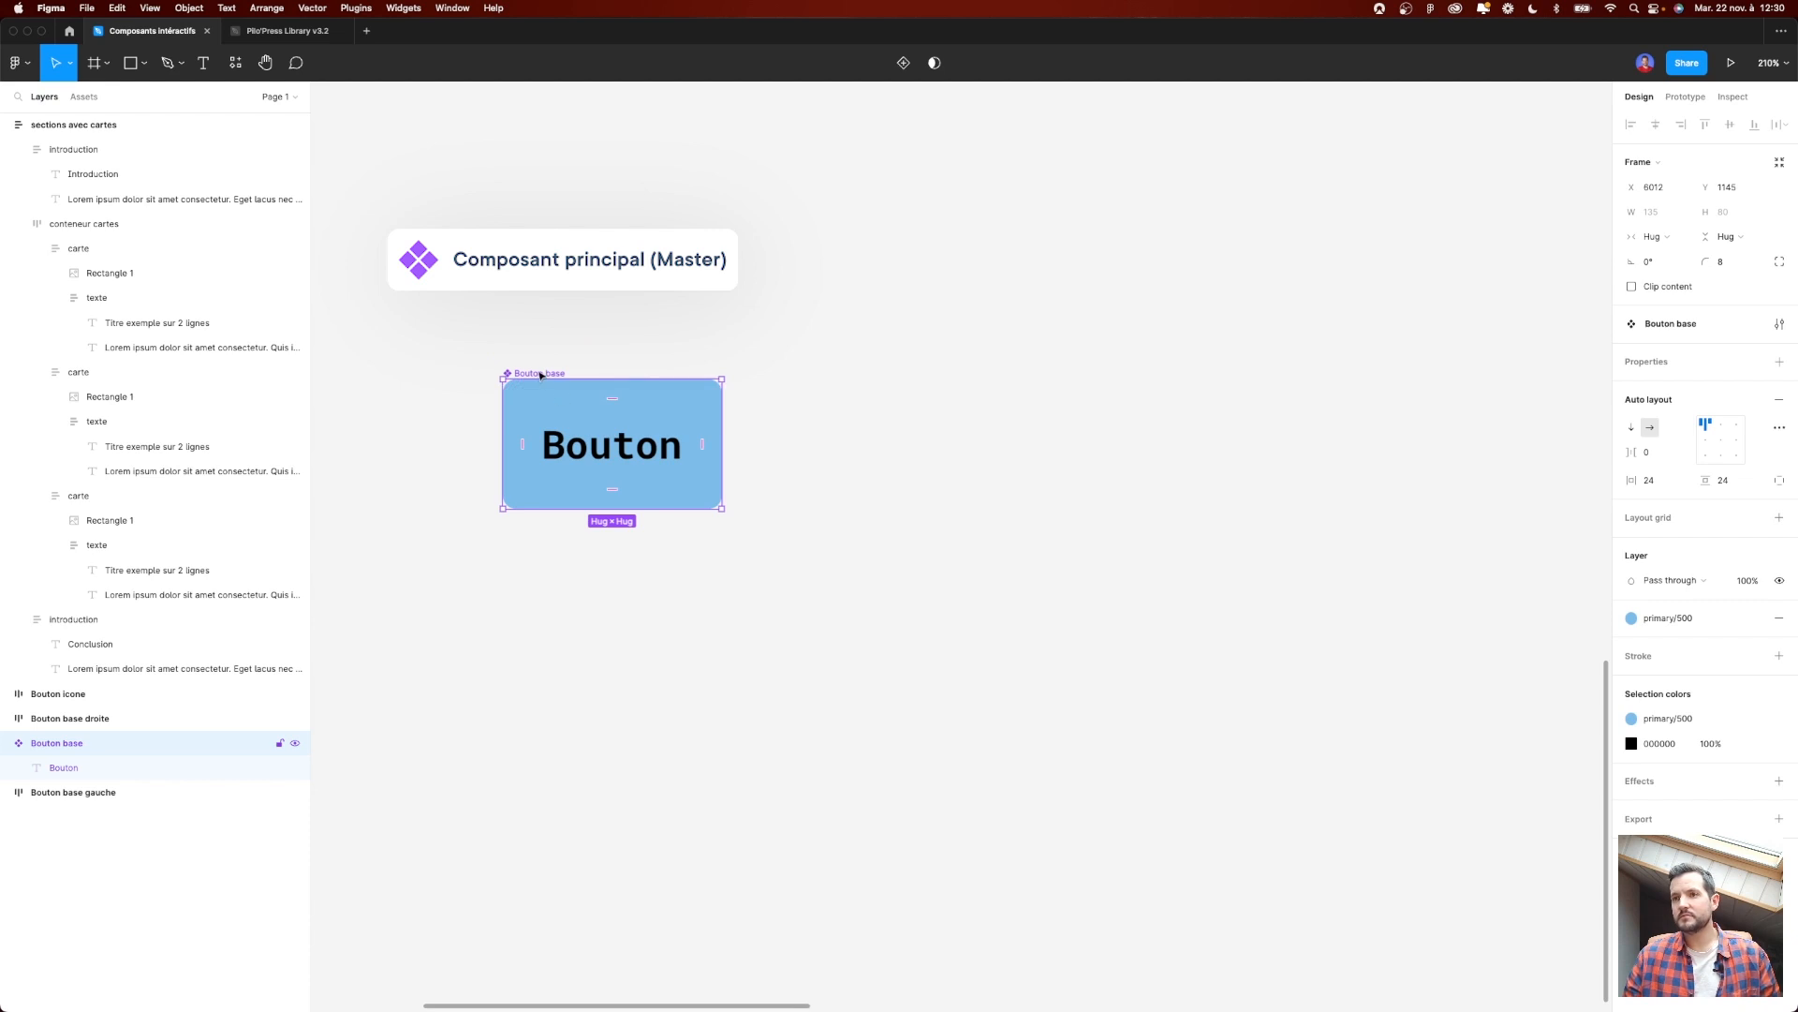
left_click_drag(540, 376, 881, 368)
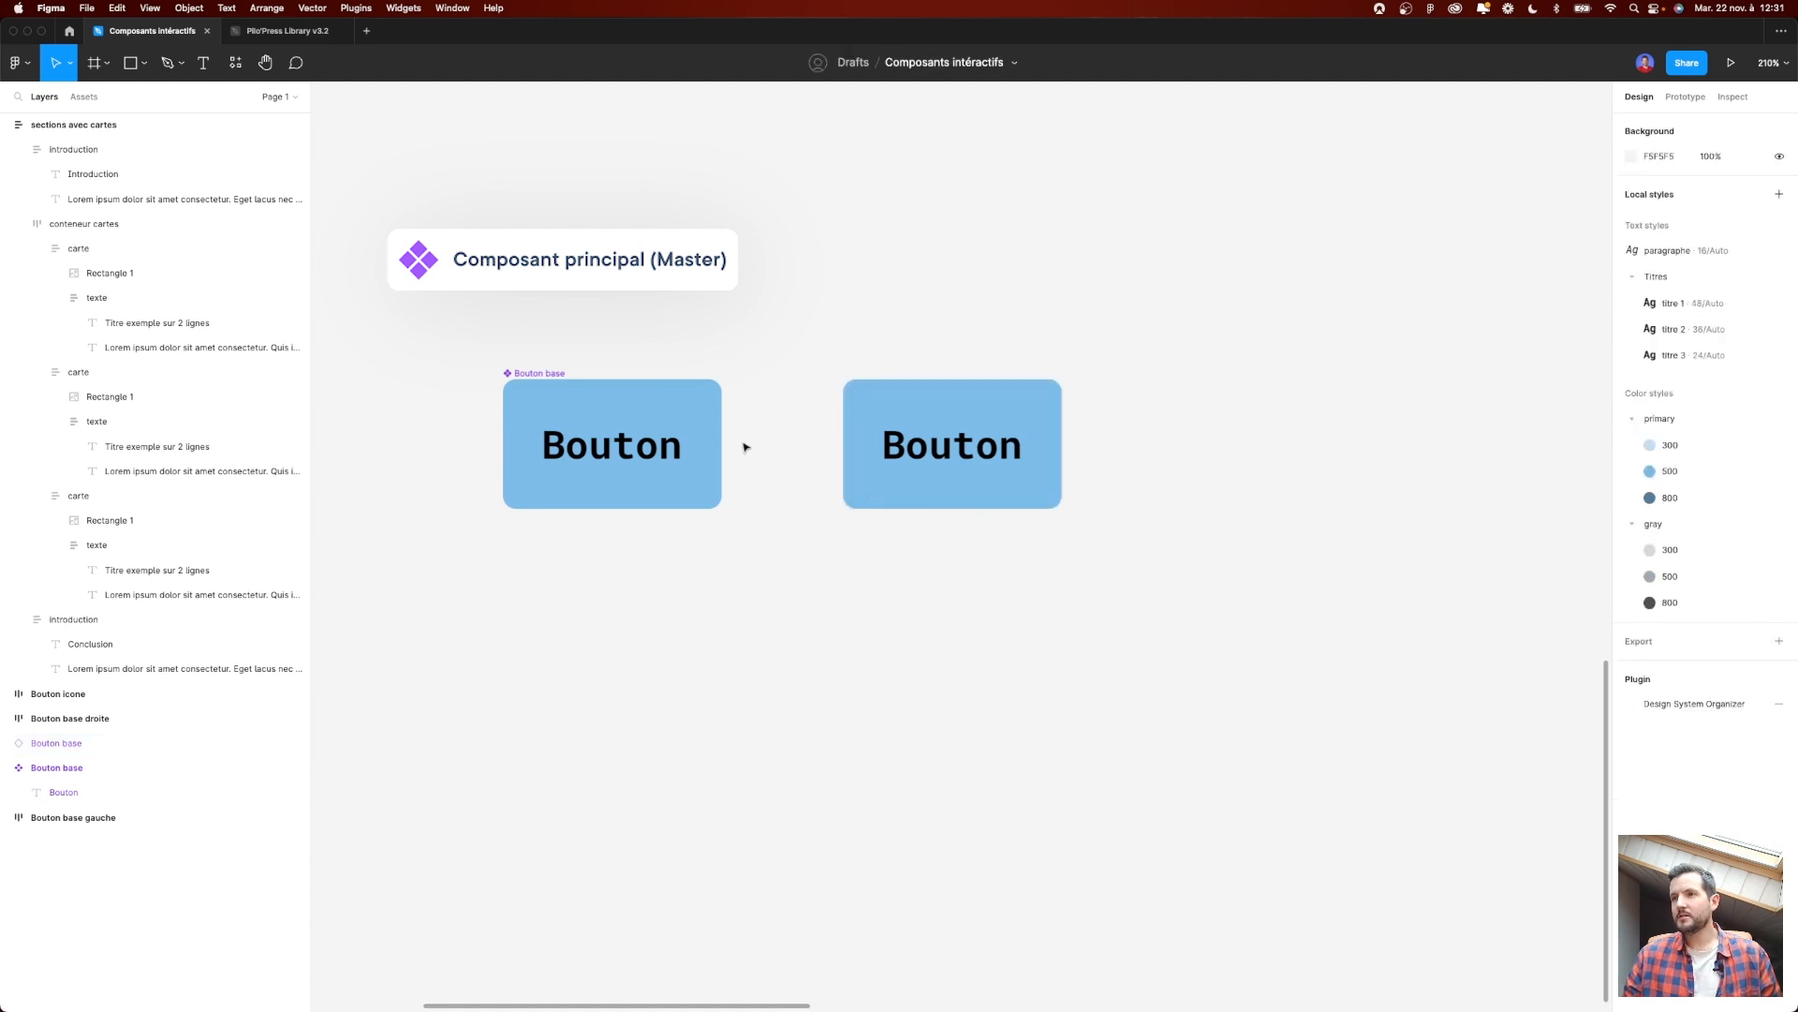
Step: Compare the main component with its instance by selecting each on the canvas and in the layer list
left_click(535, 373)
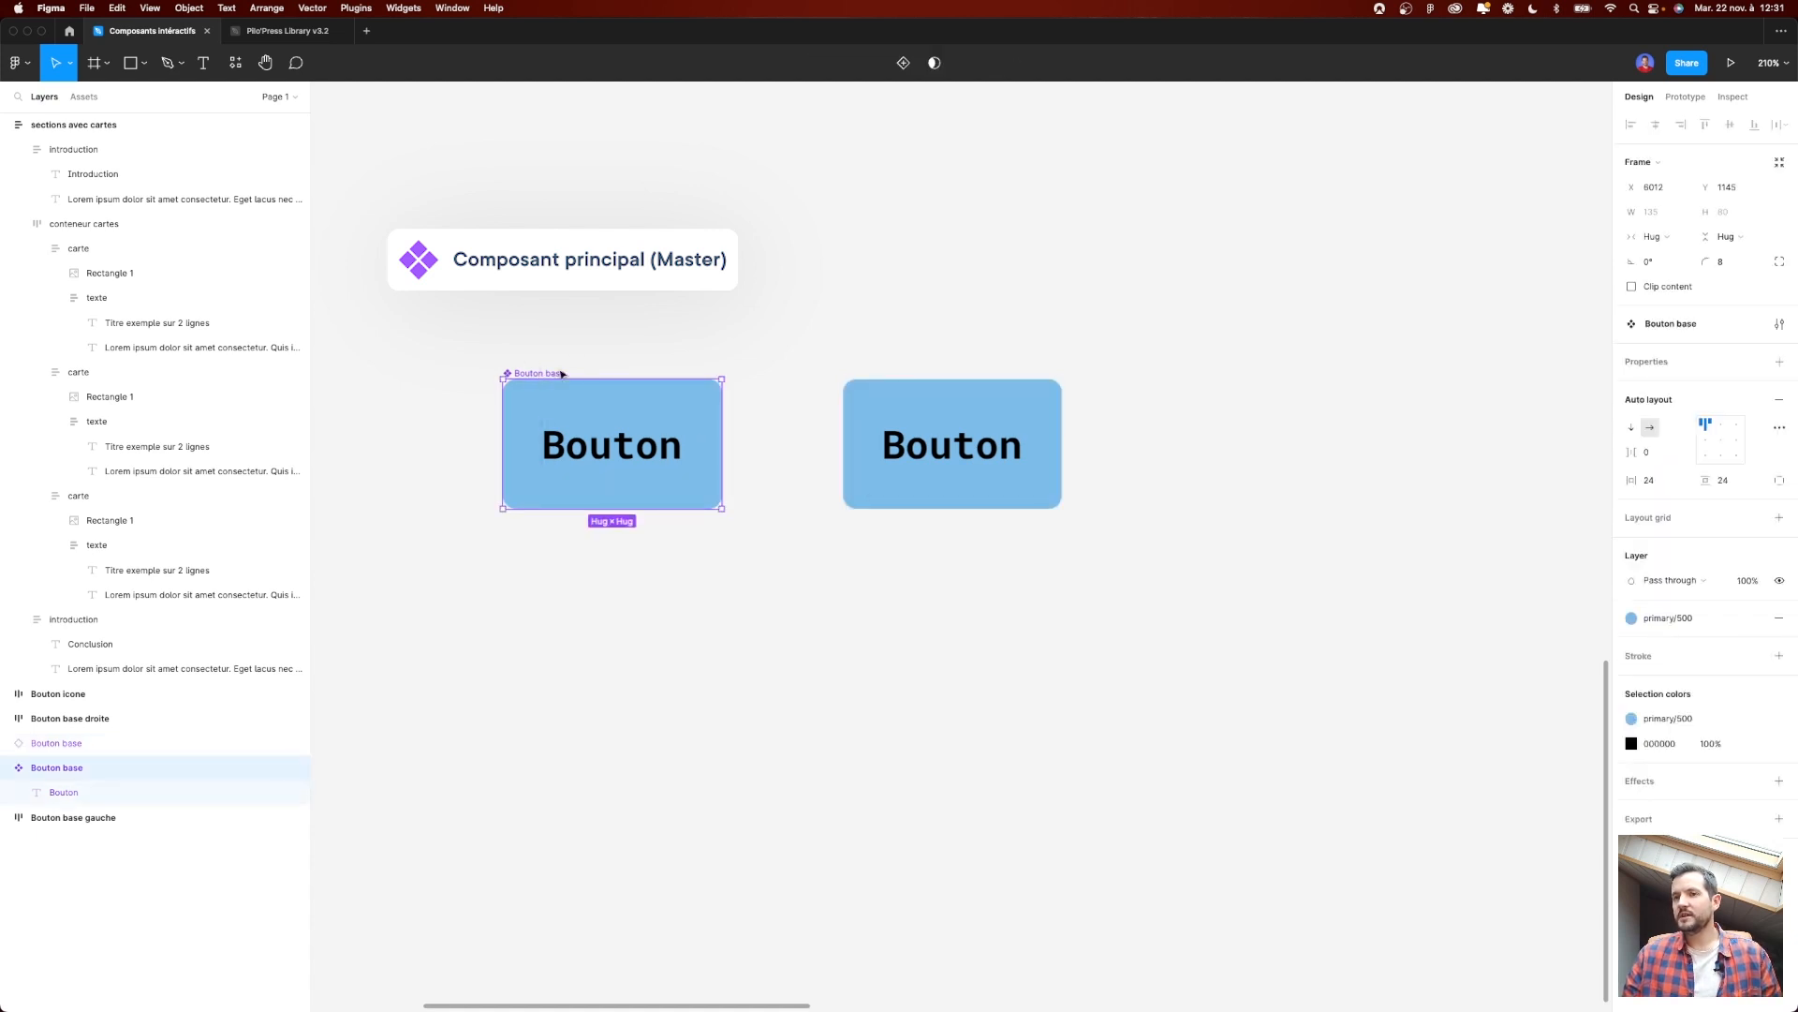
left_click(888, 407)
key("Tab")
left_click(887, 413)
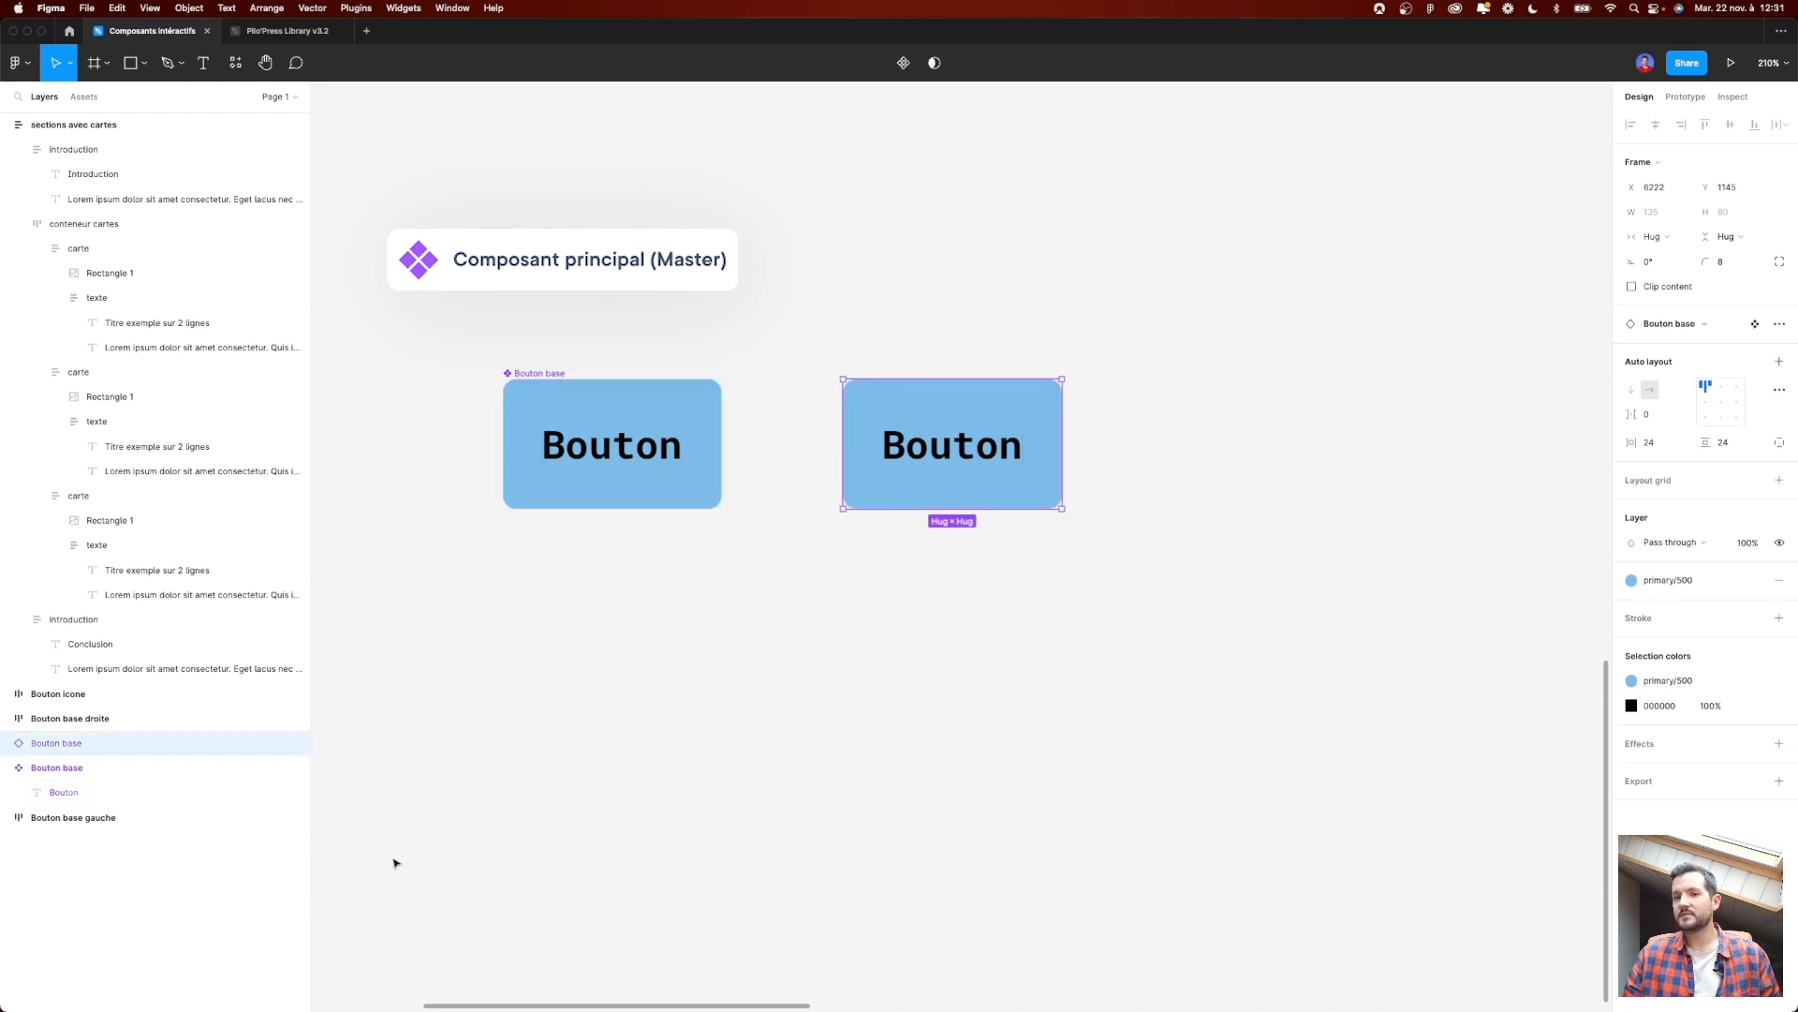
left_click(45, 767)
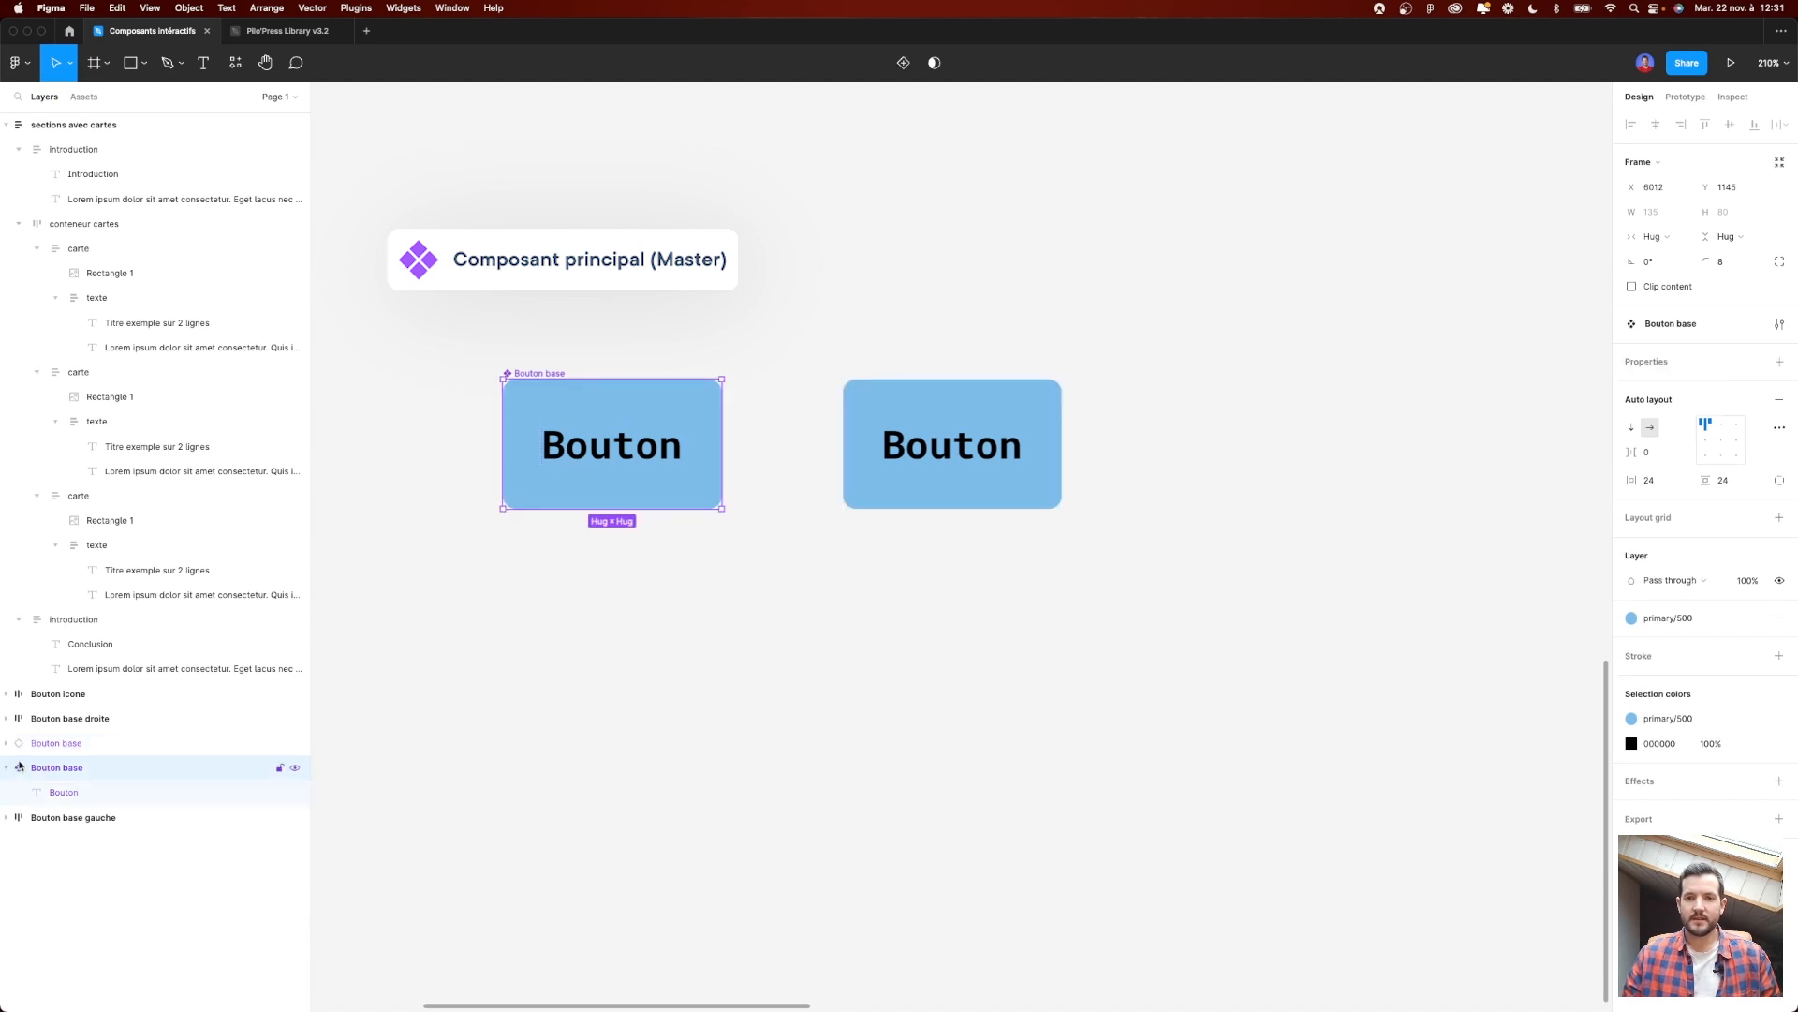
left_click(18, 745)
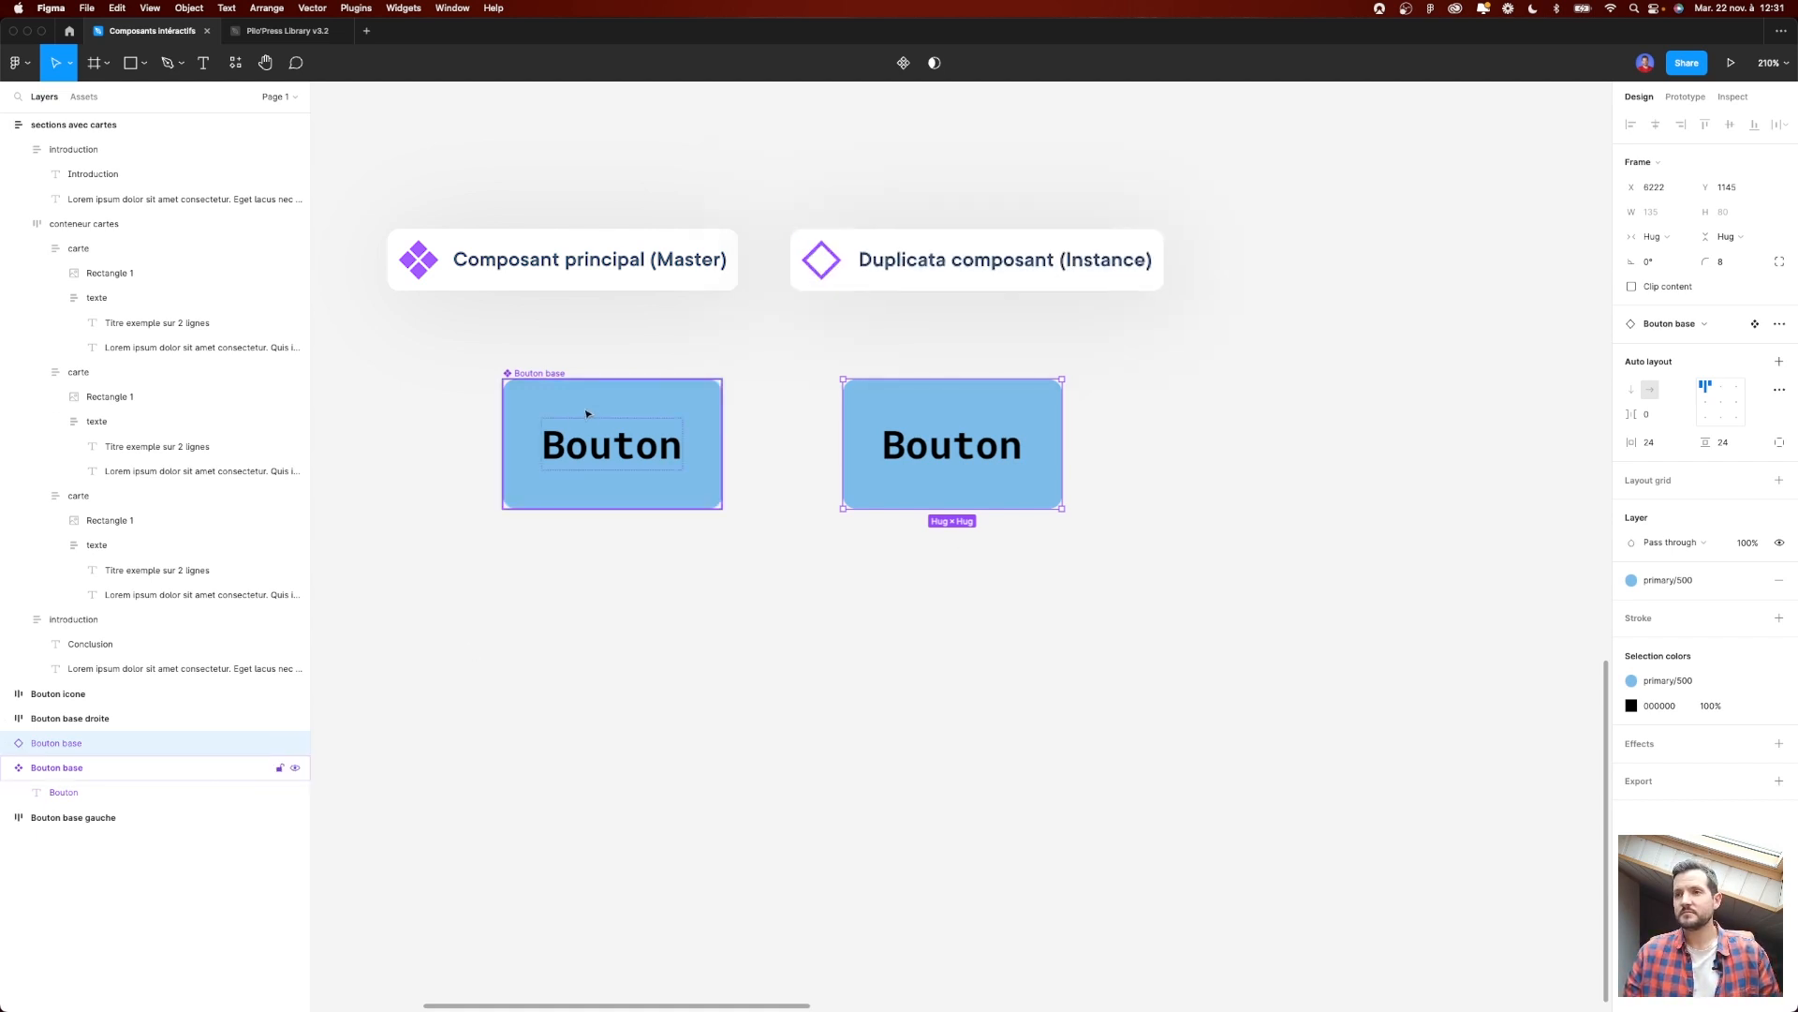
Step: Set the main component's horizontal padding to 34 and change its fill style to gray/500
left_click(533, 388)
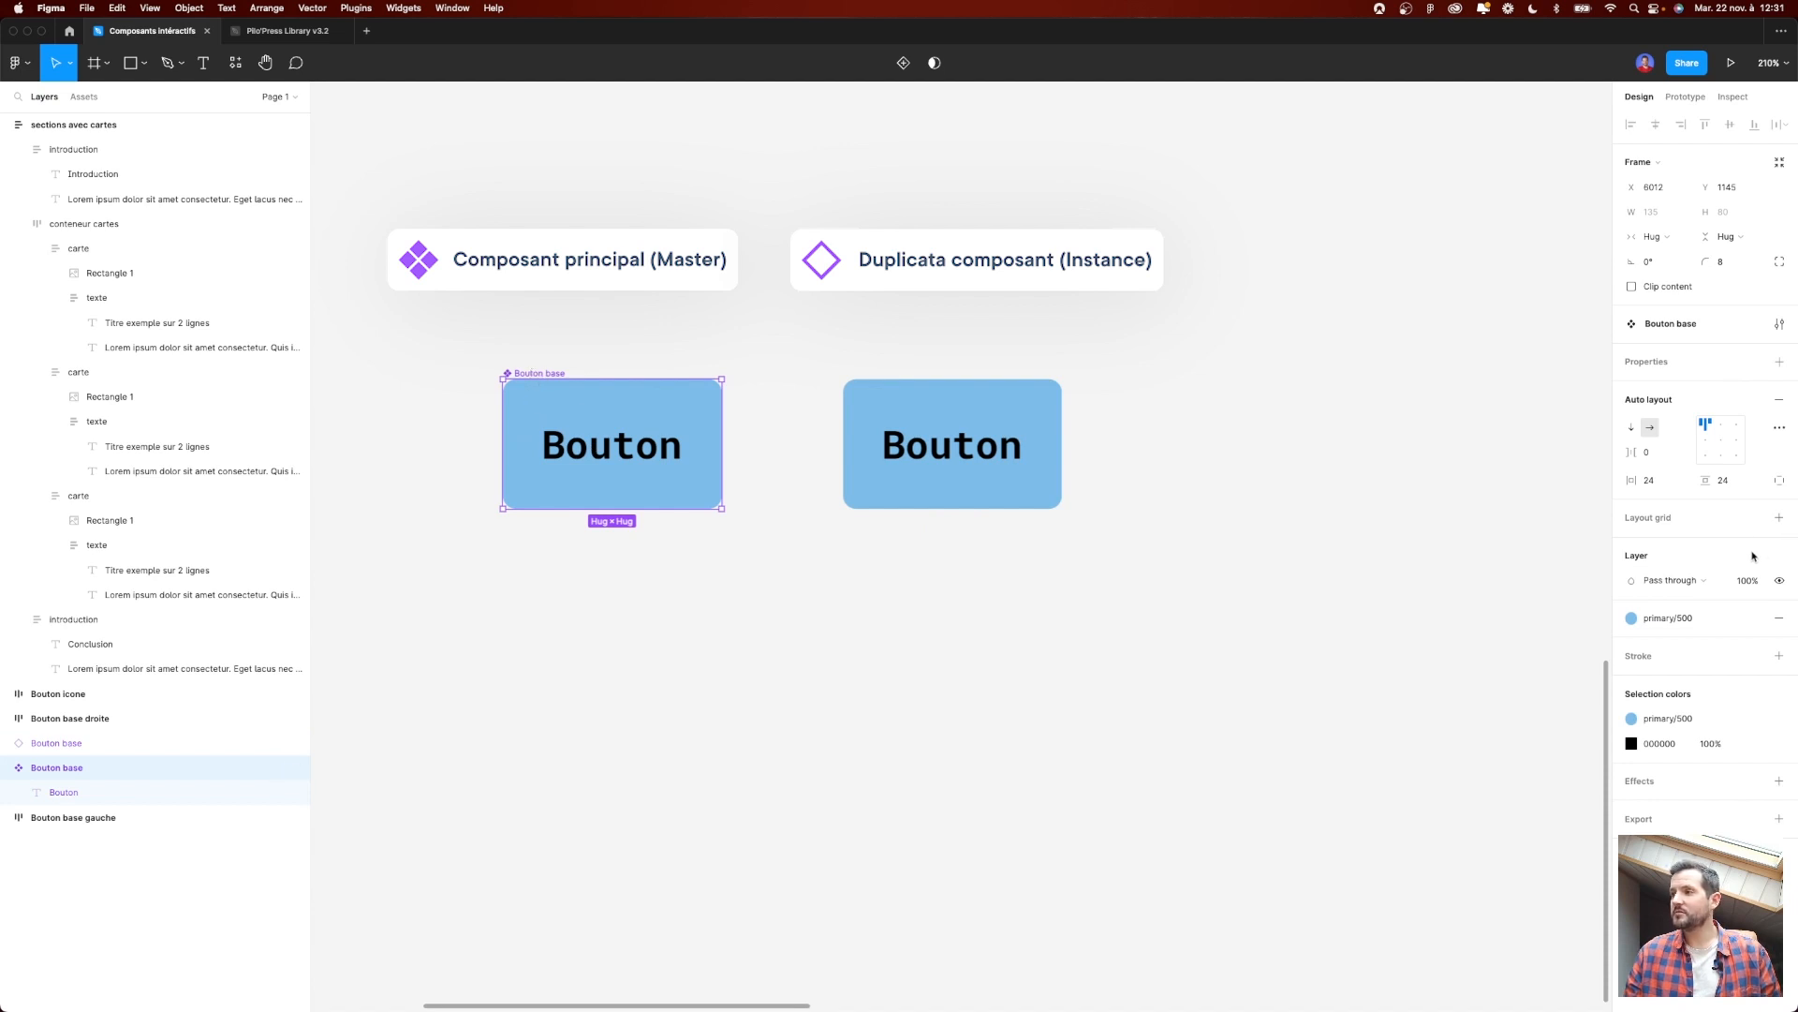
mouse_move(1632, 479)
left_mouse_down()
mouse_move(1722, 472)
mouse_move(1636, 480)
left_mouse_up()
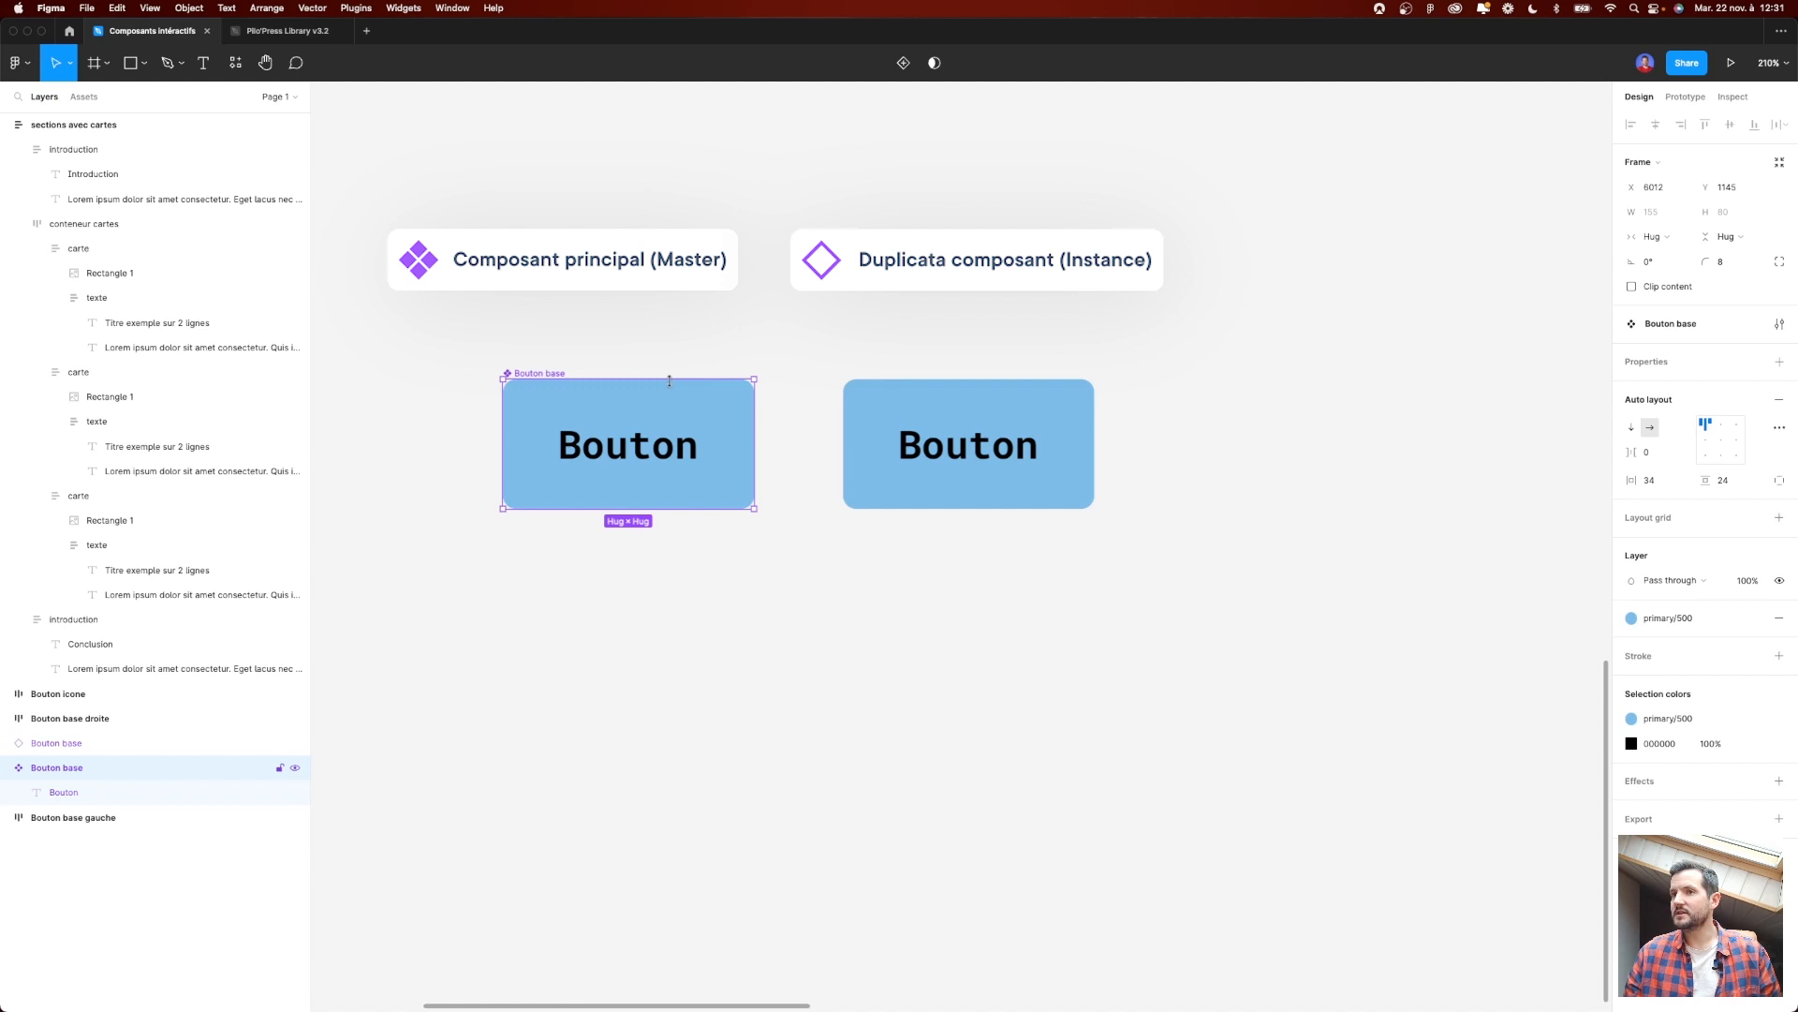
left_click_drag(559, 377, 494, 312)
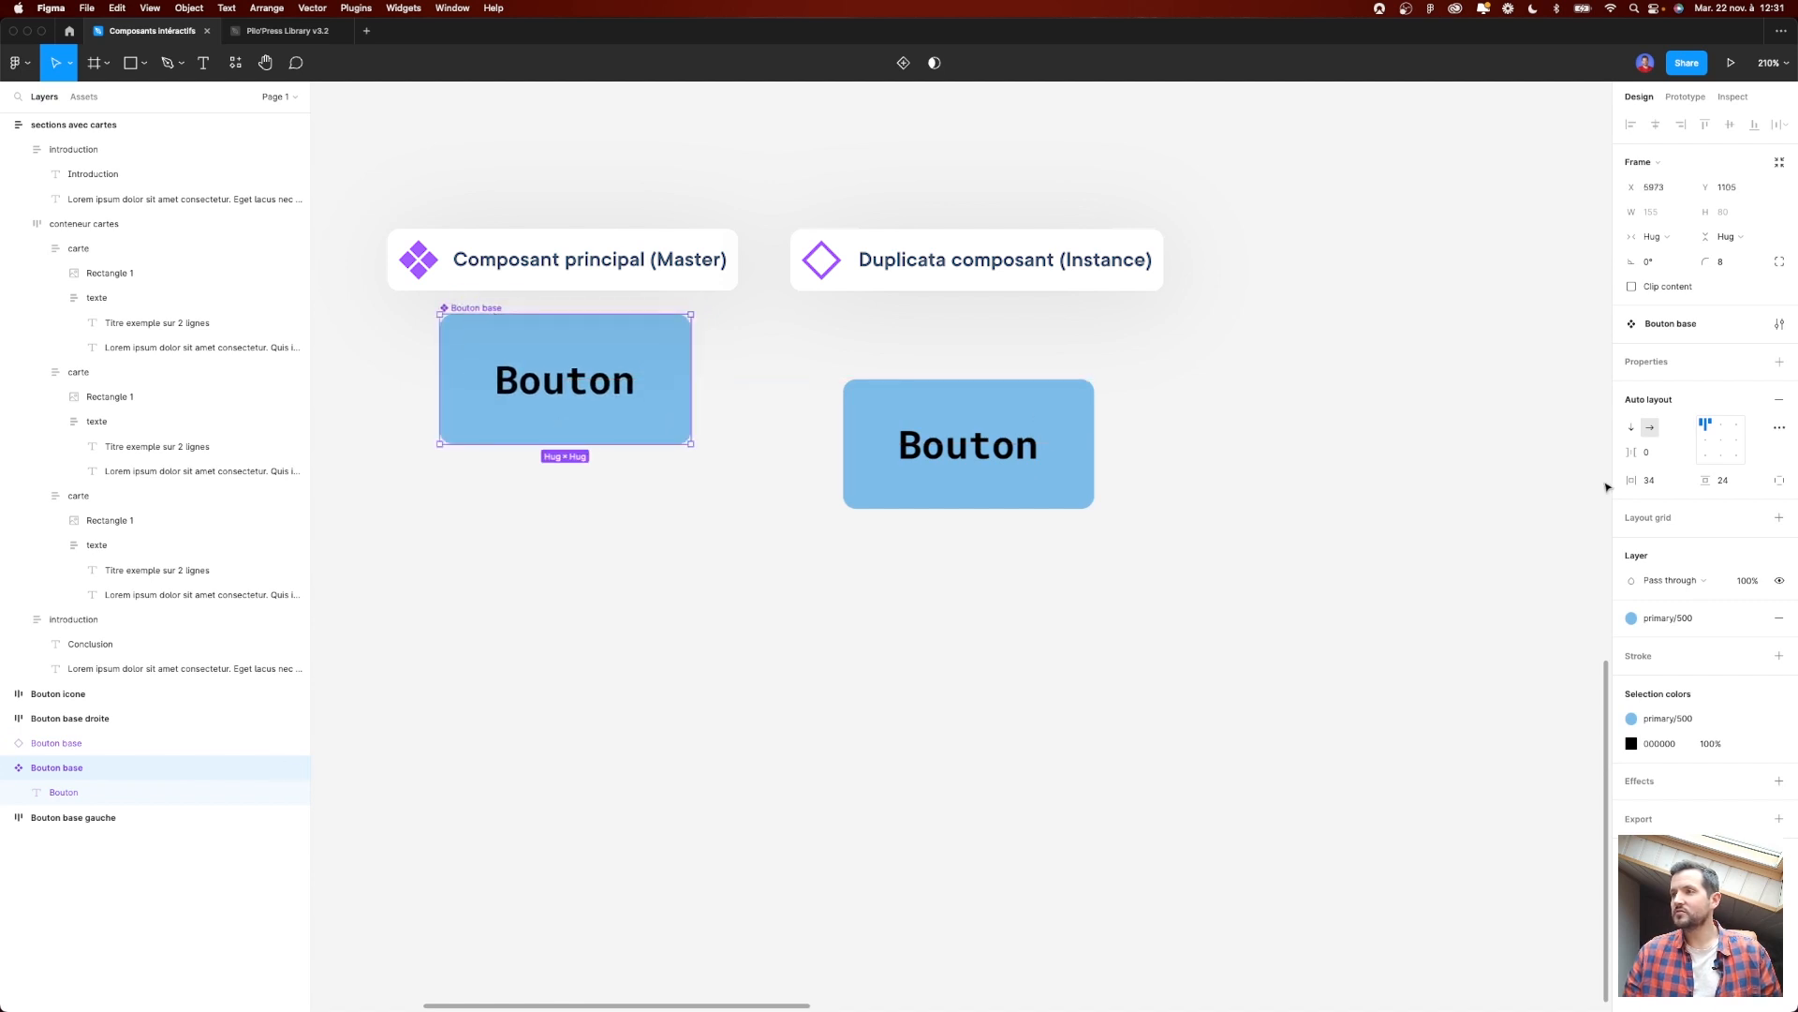
left_click(1668, 619)
left_click(1666, 864)
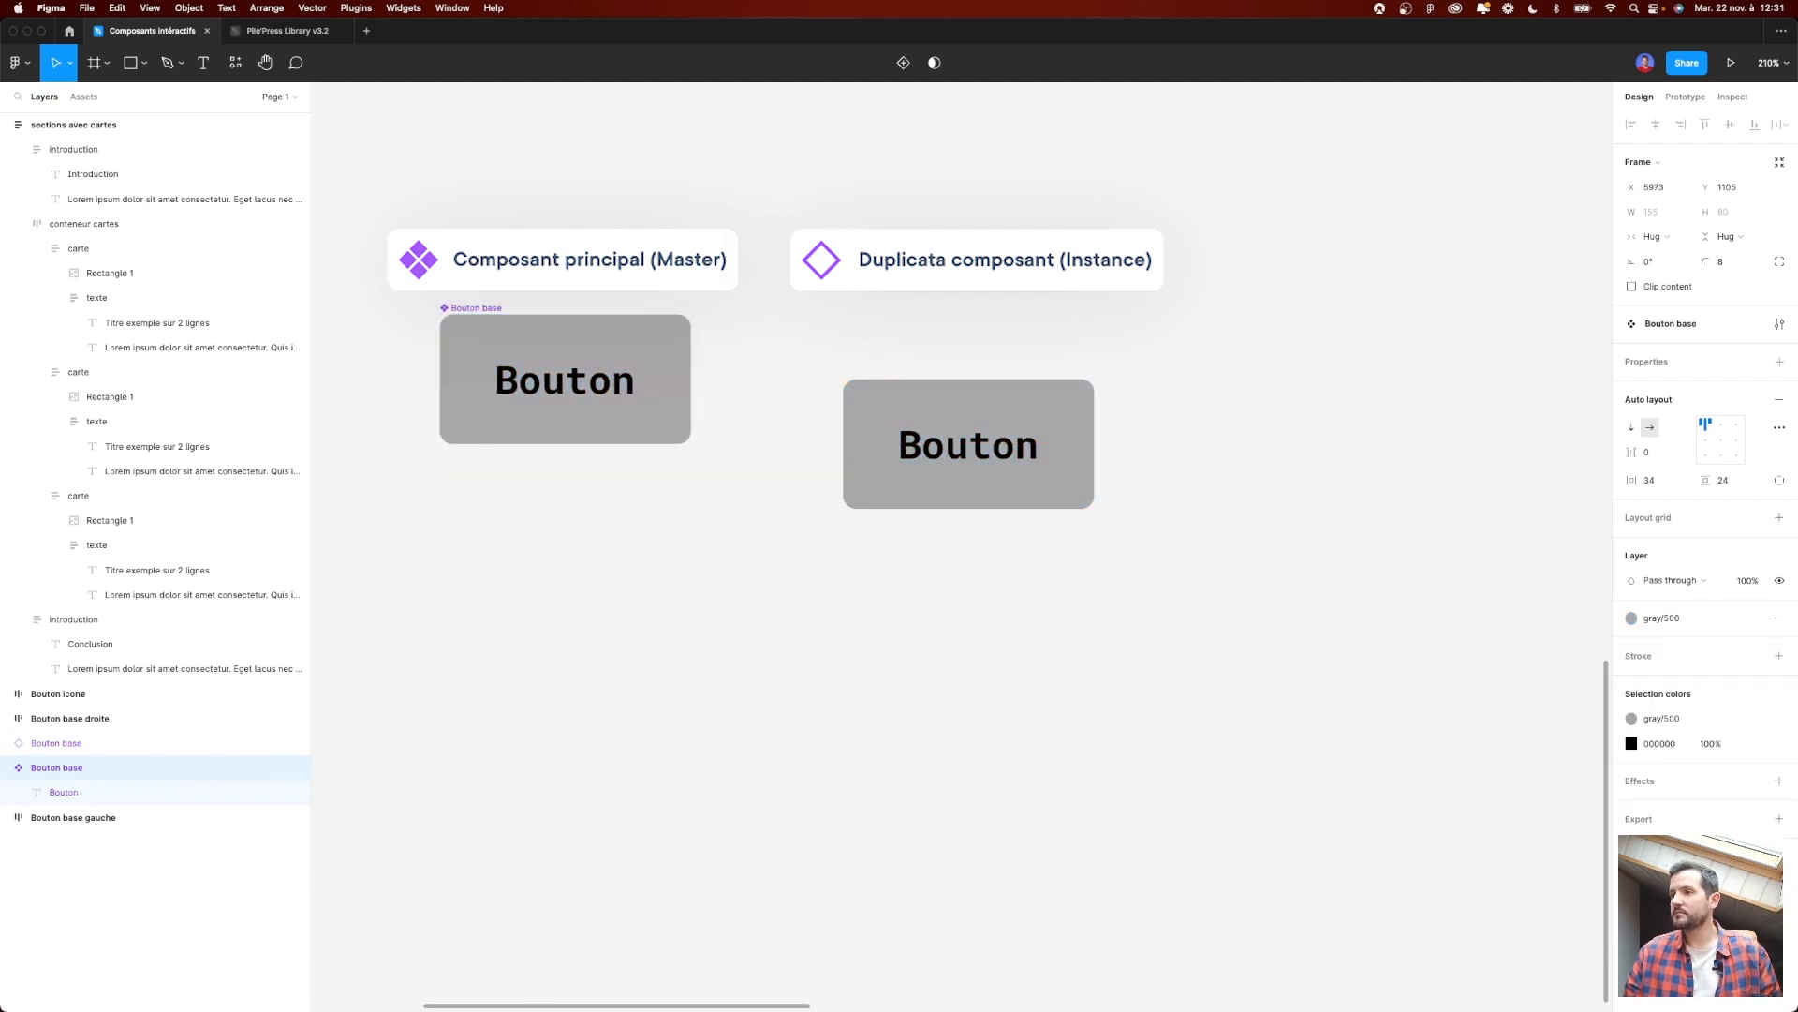
Step: Change the main component's text to "Label" and move it back level with the instance
double_click(572, 385)
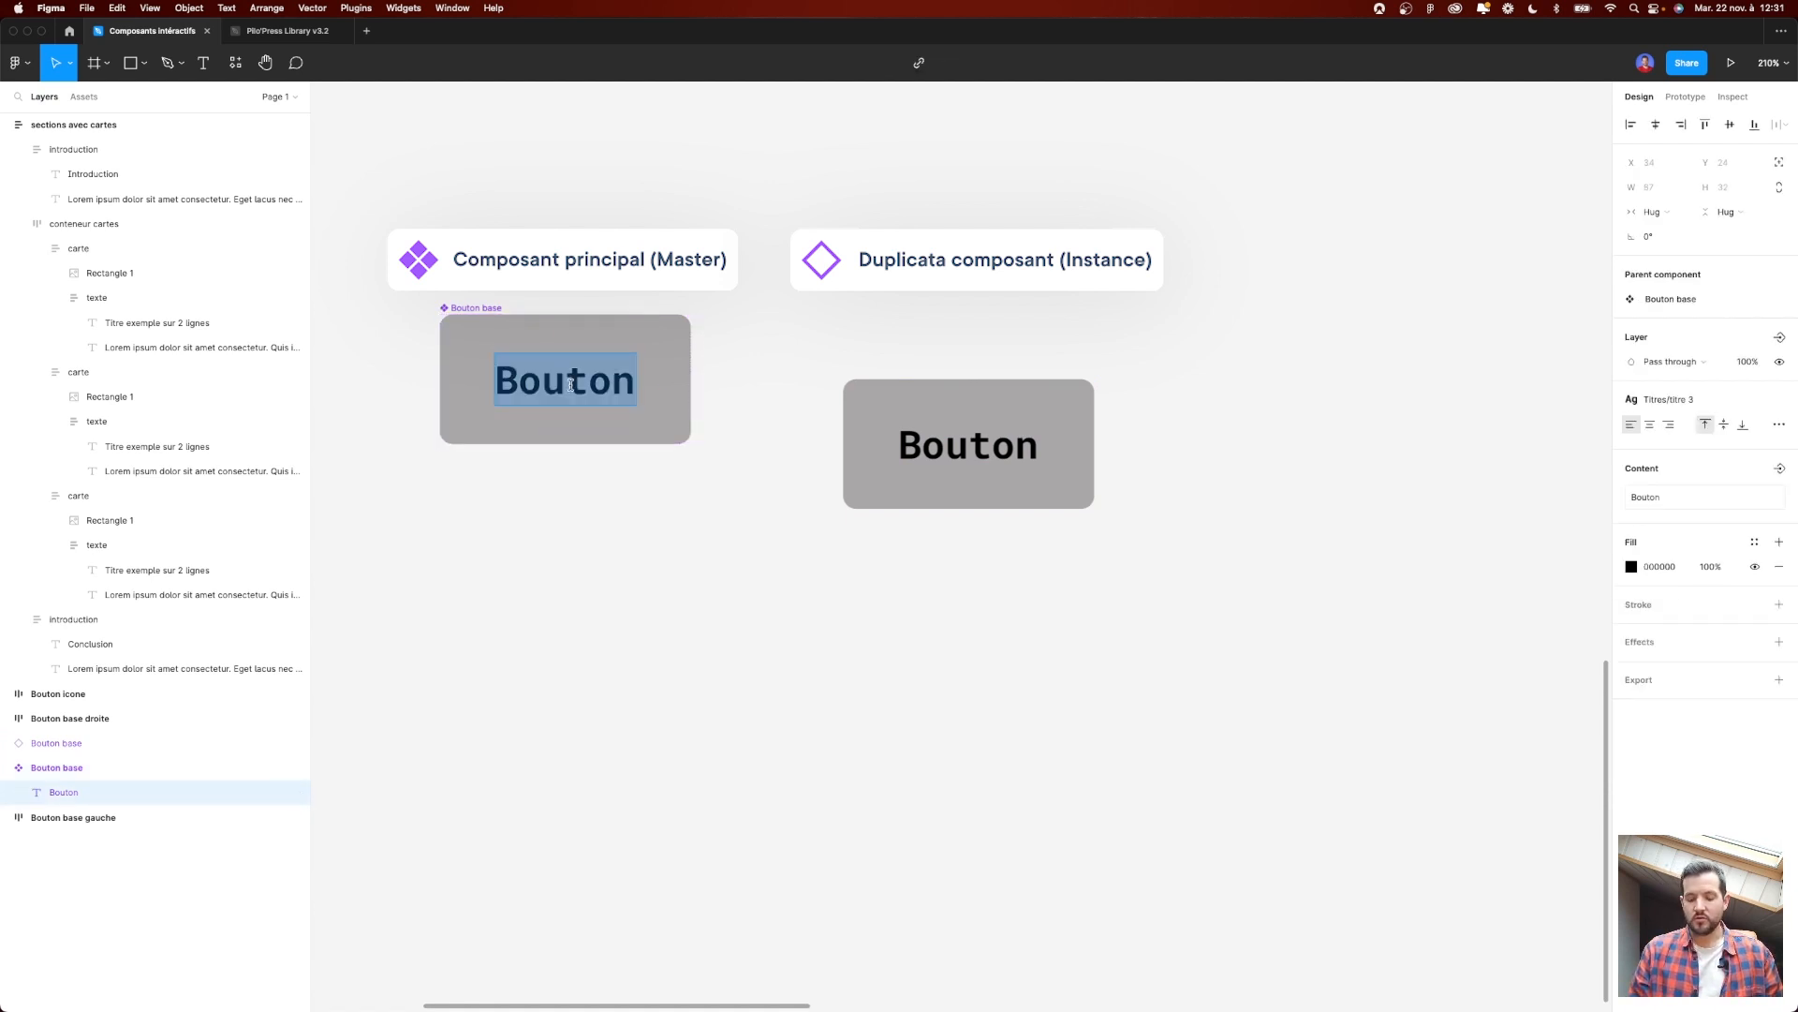
type("Label")
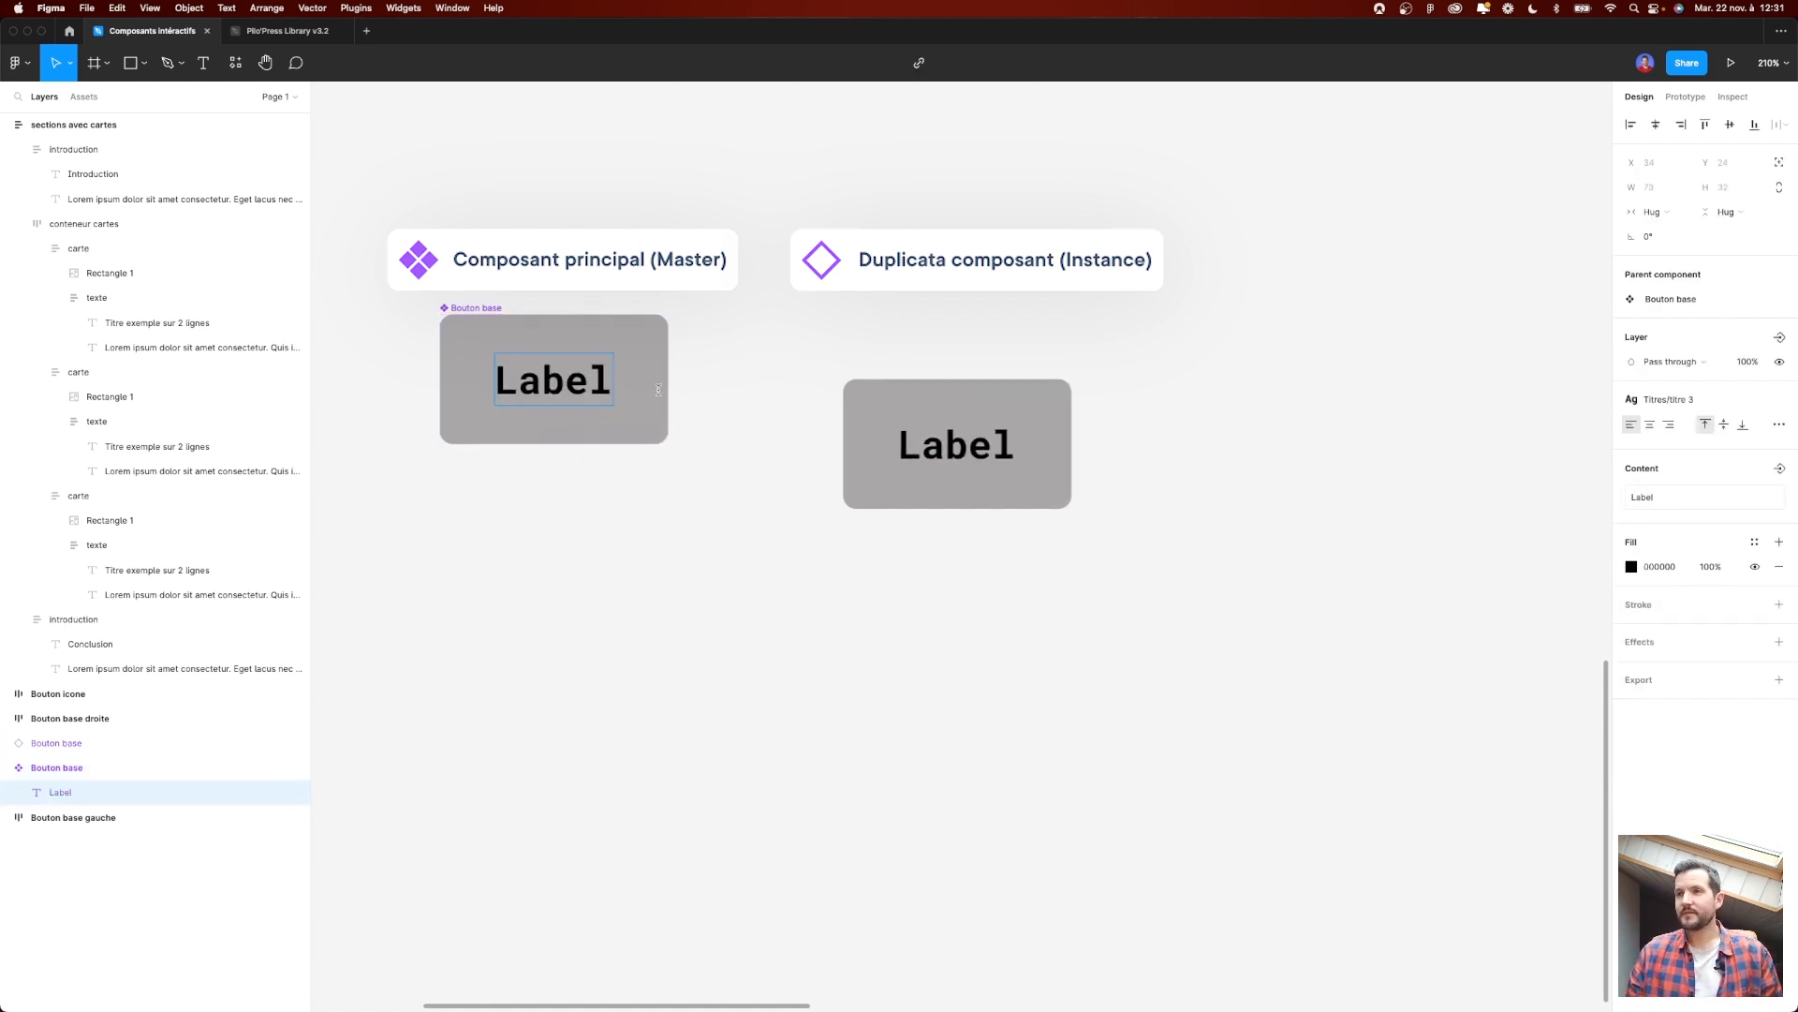
left_click(460, 308)
left_click_drag(460, 308, 523, 373)
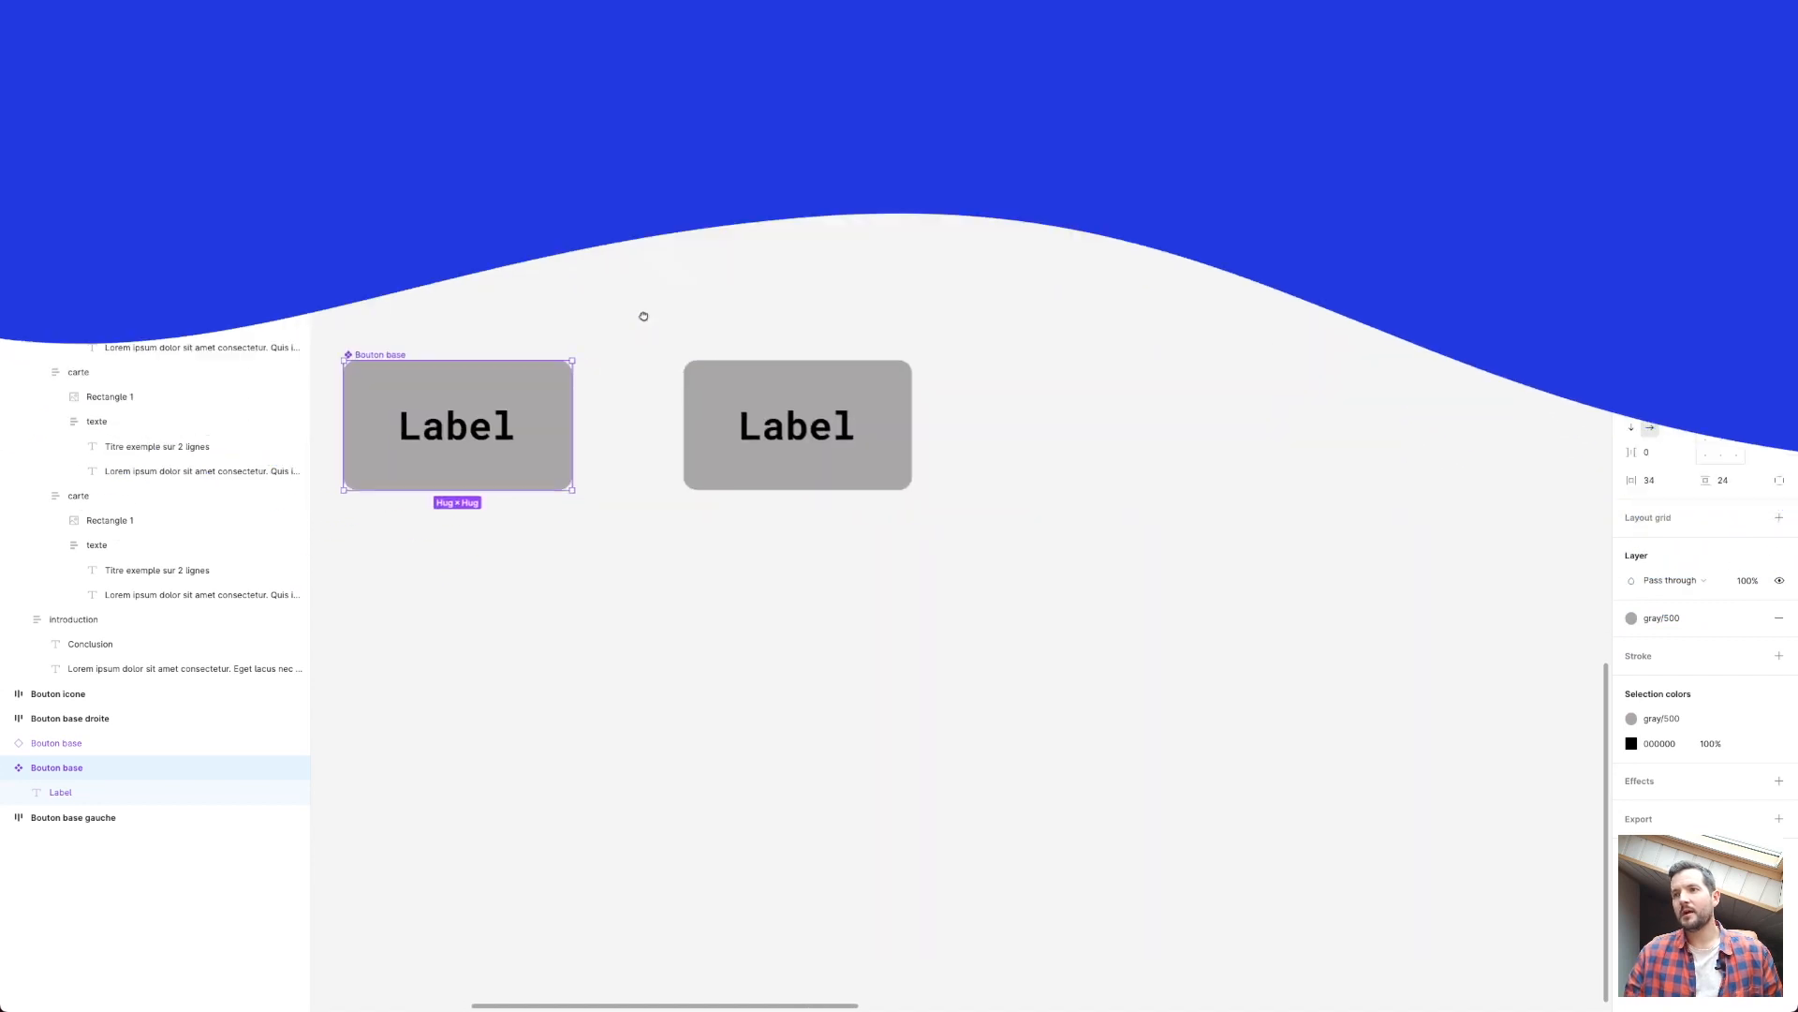
Step: Override the instance's text with "Decouvrir" and move the instance down below the main component's row
scroll(644, 316, "right", 1)
left_click(726, 370)
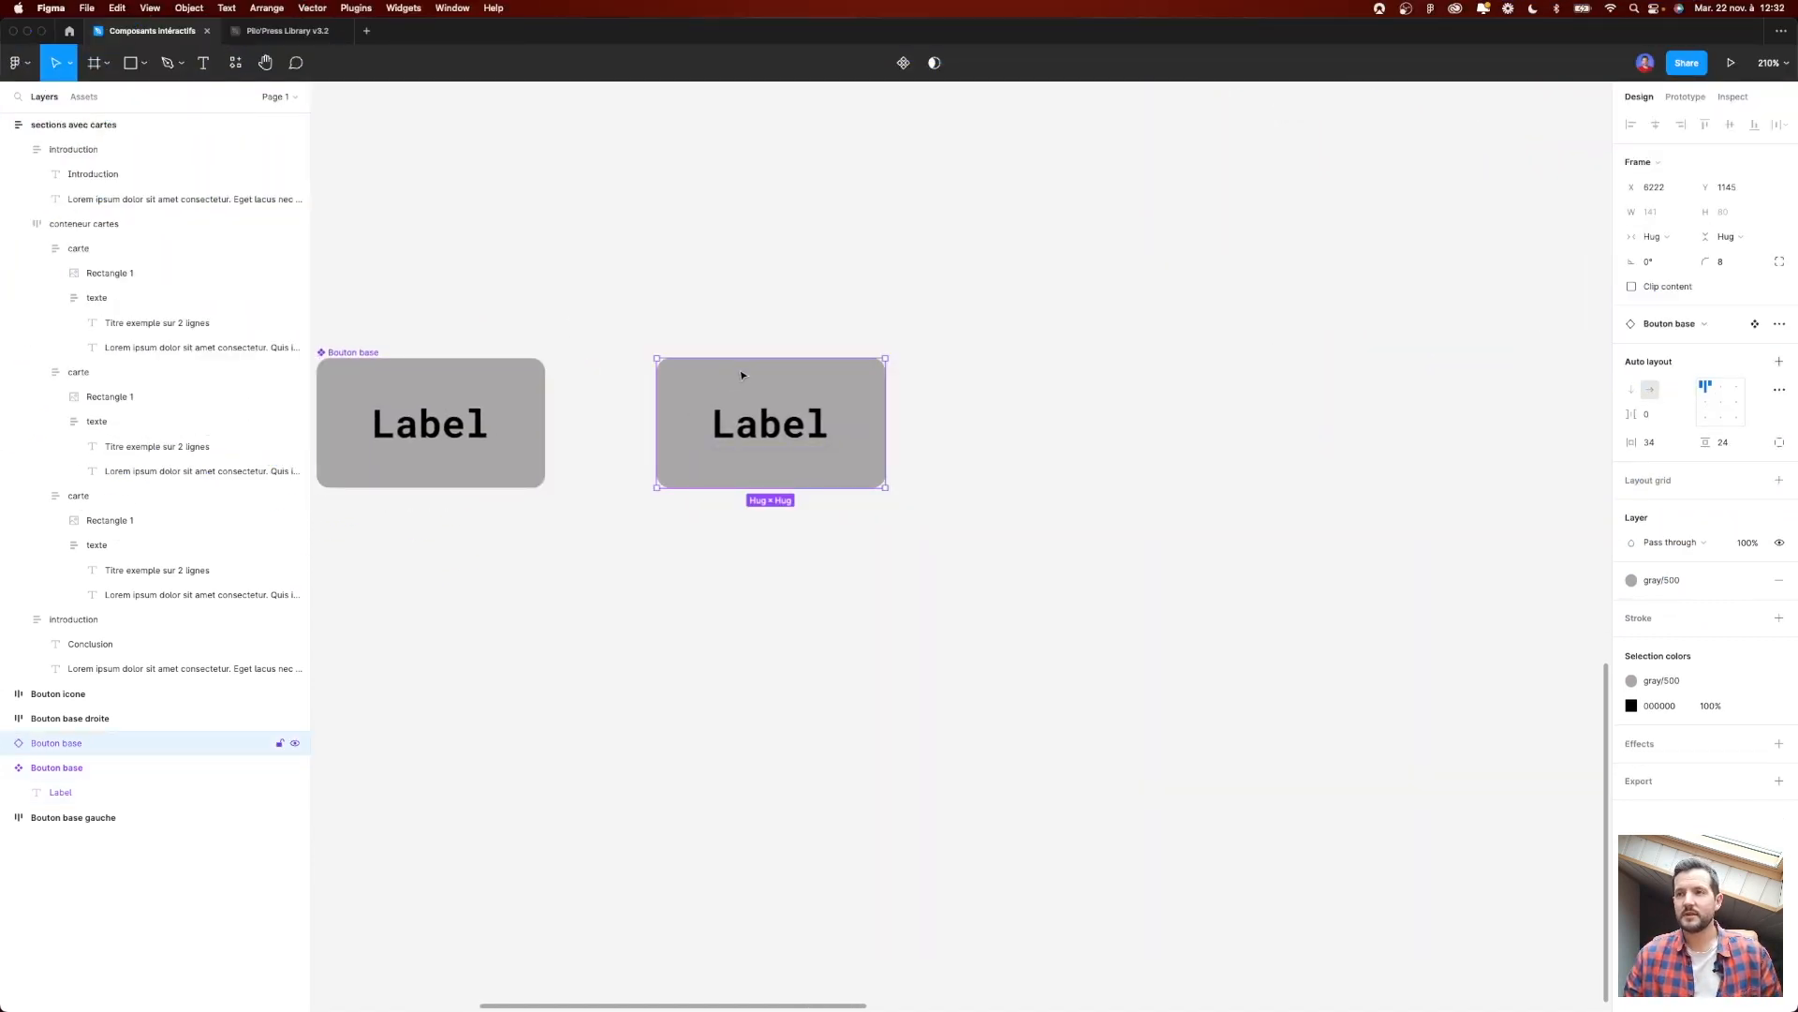
scroll(744, 374, "down", 5)
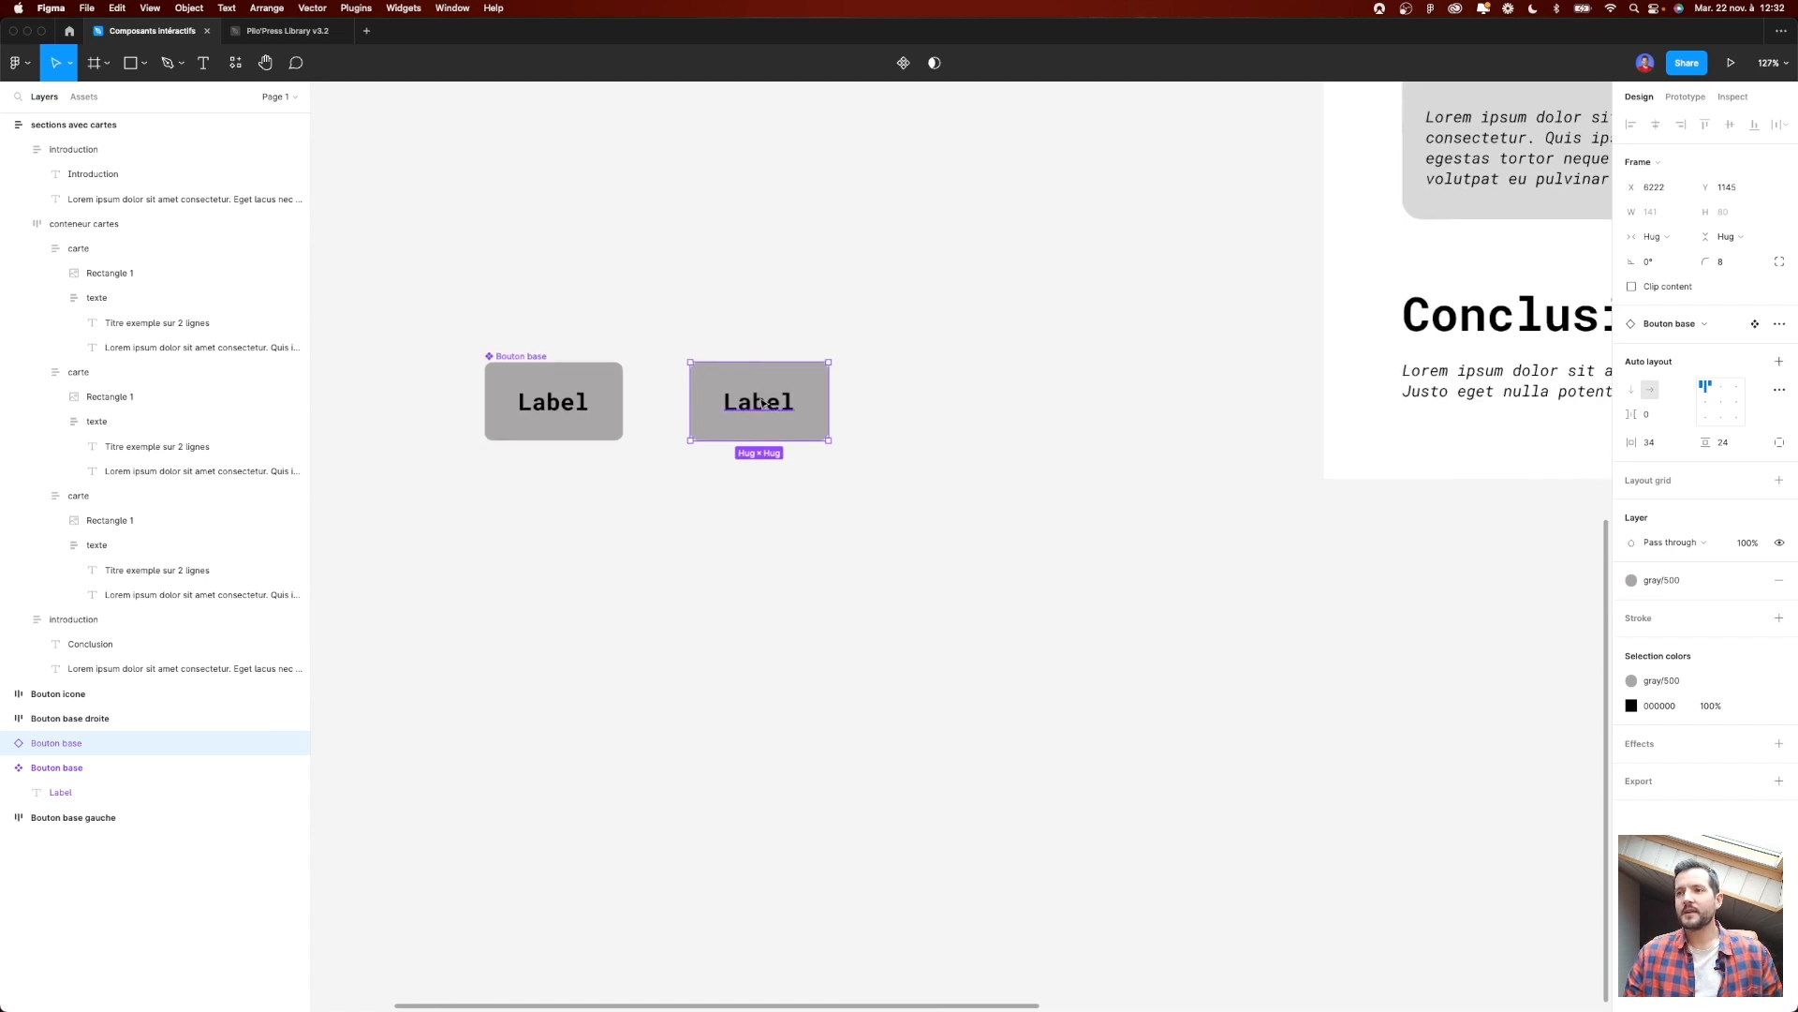
double_click(759, 397)
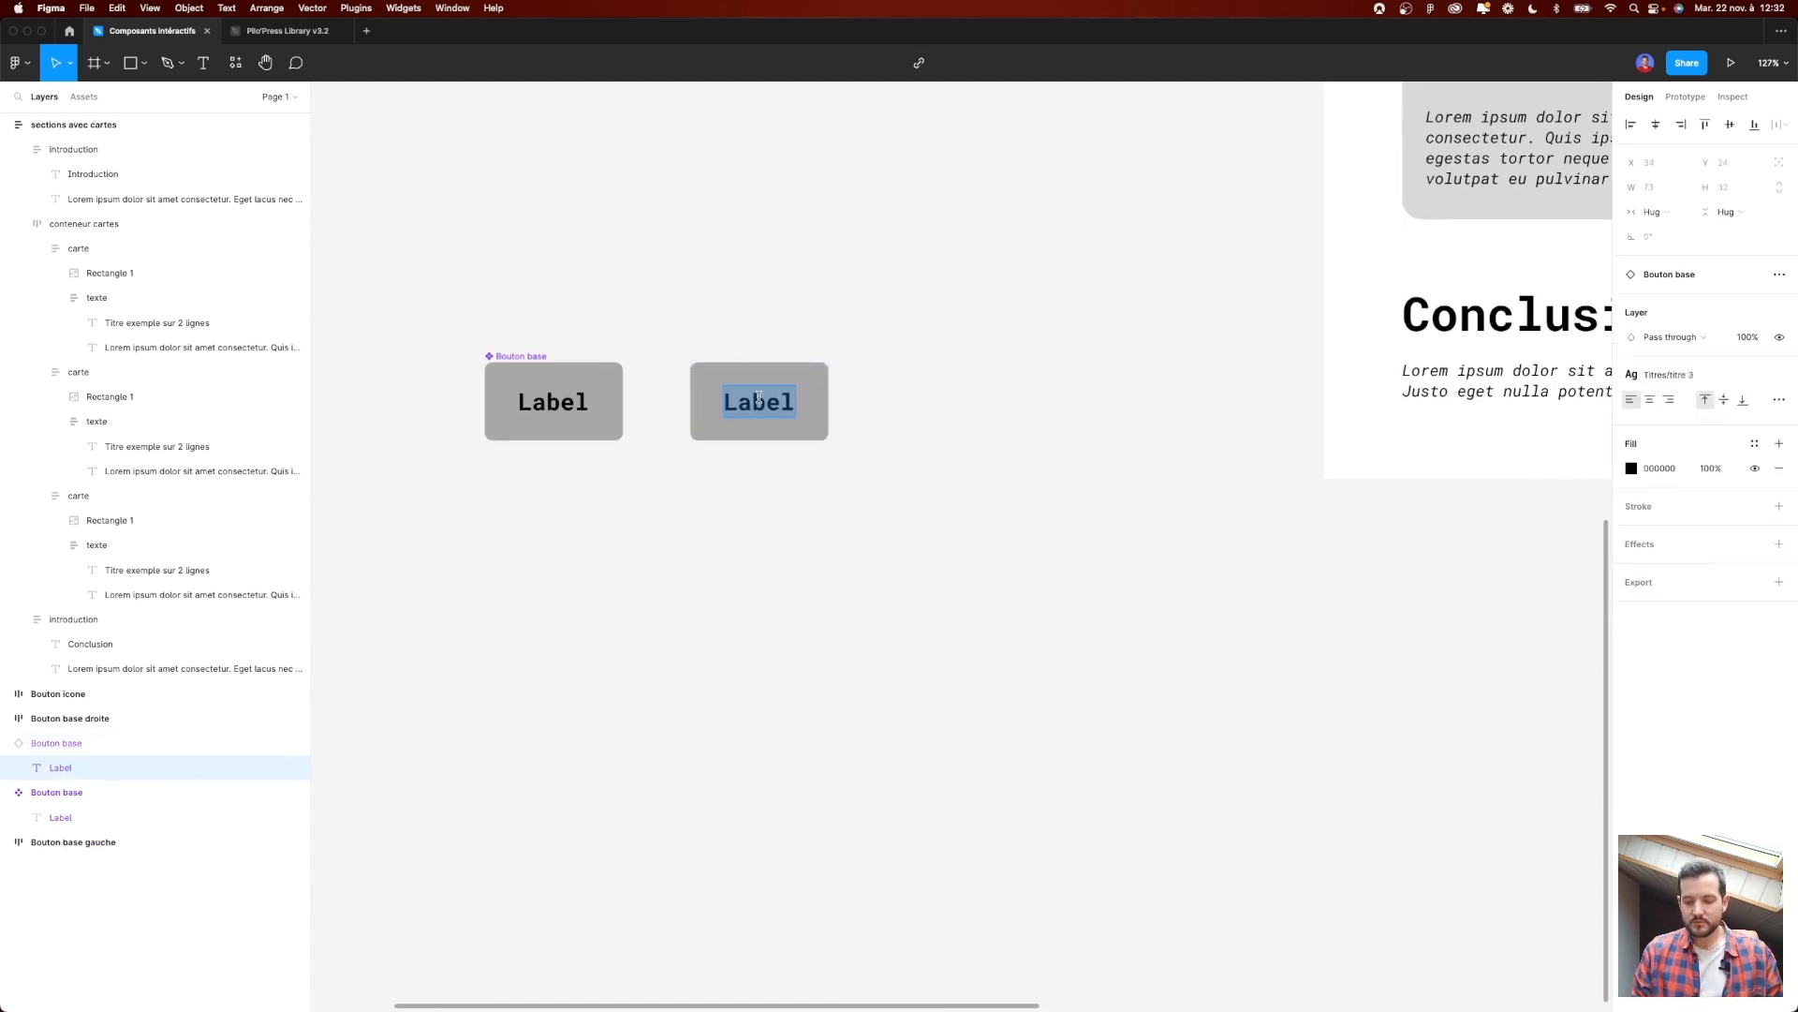
type("Decourvir")
key("BackSpace")
key("BackSpace")
key("BackSpace")
key("BackSpace")
type("vrir")
key("Escape")
left_click_drag(798, 433, 822, 583)
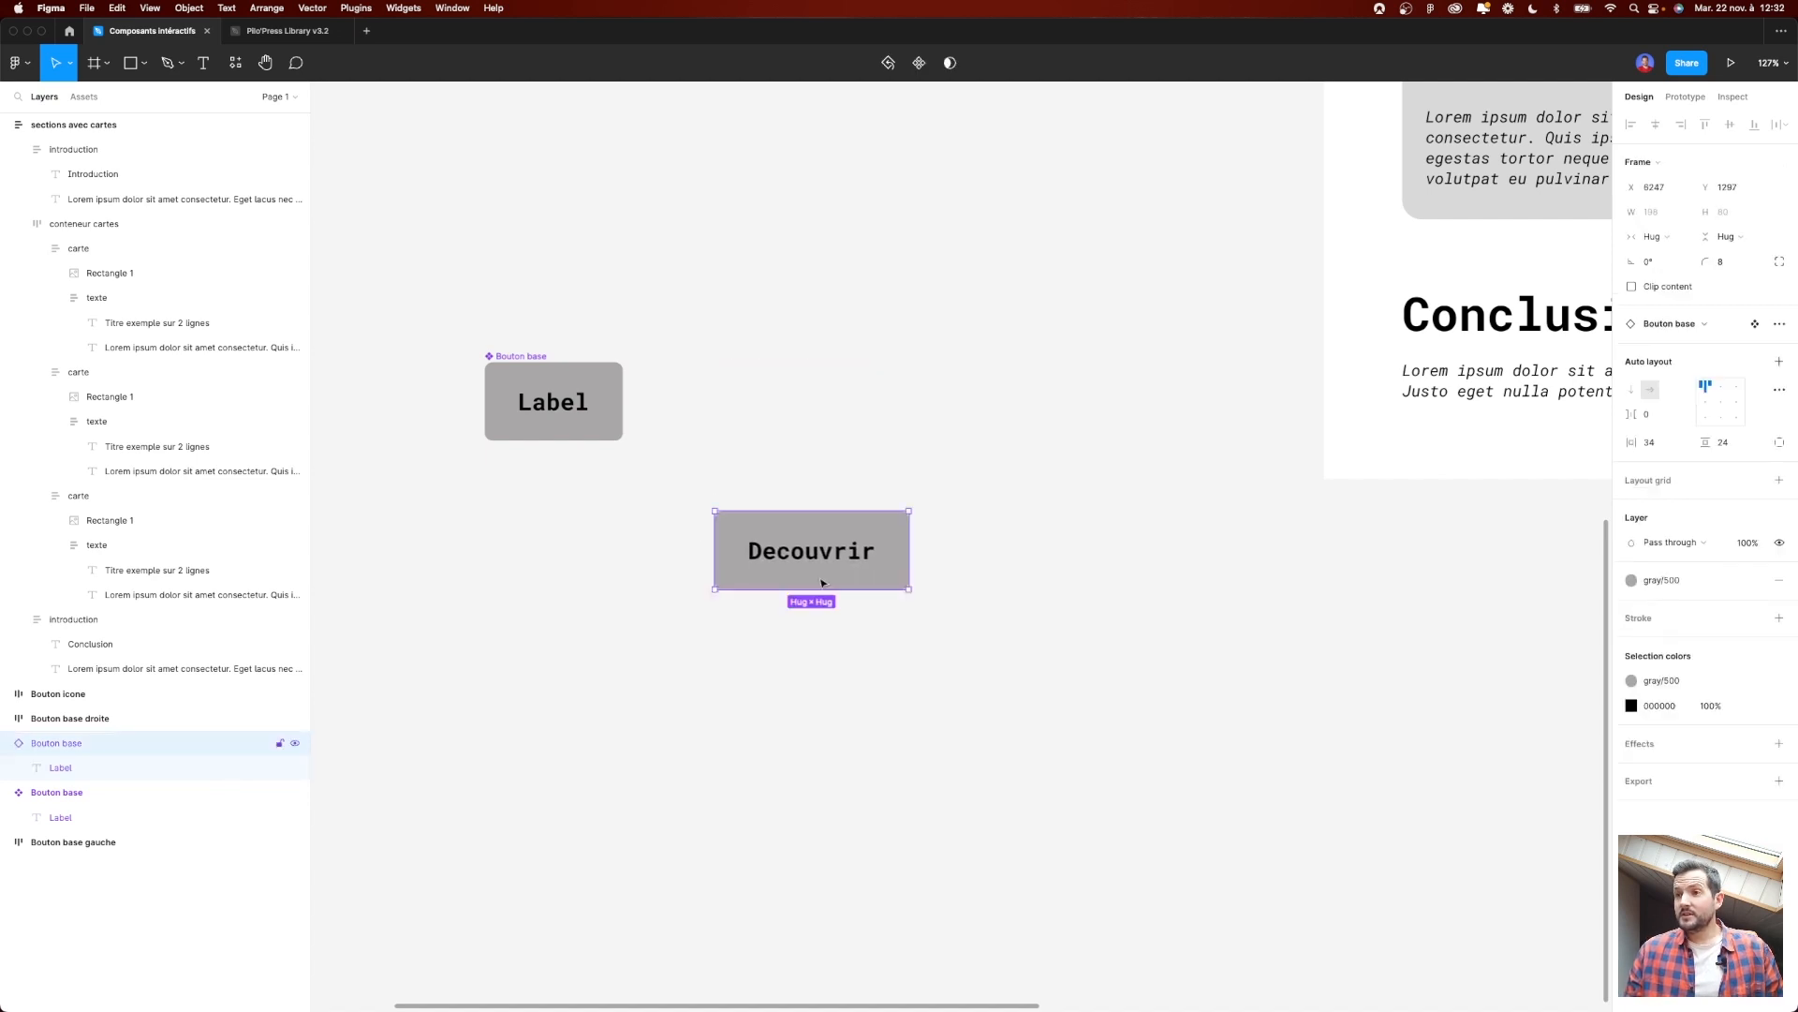
Step: Select the main component's text to compare it with the overridden instance, leaving the text unedited
left_click(541, 401)
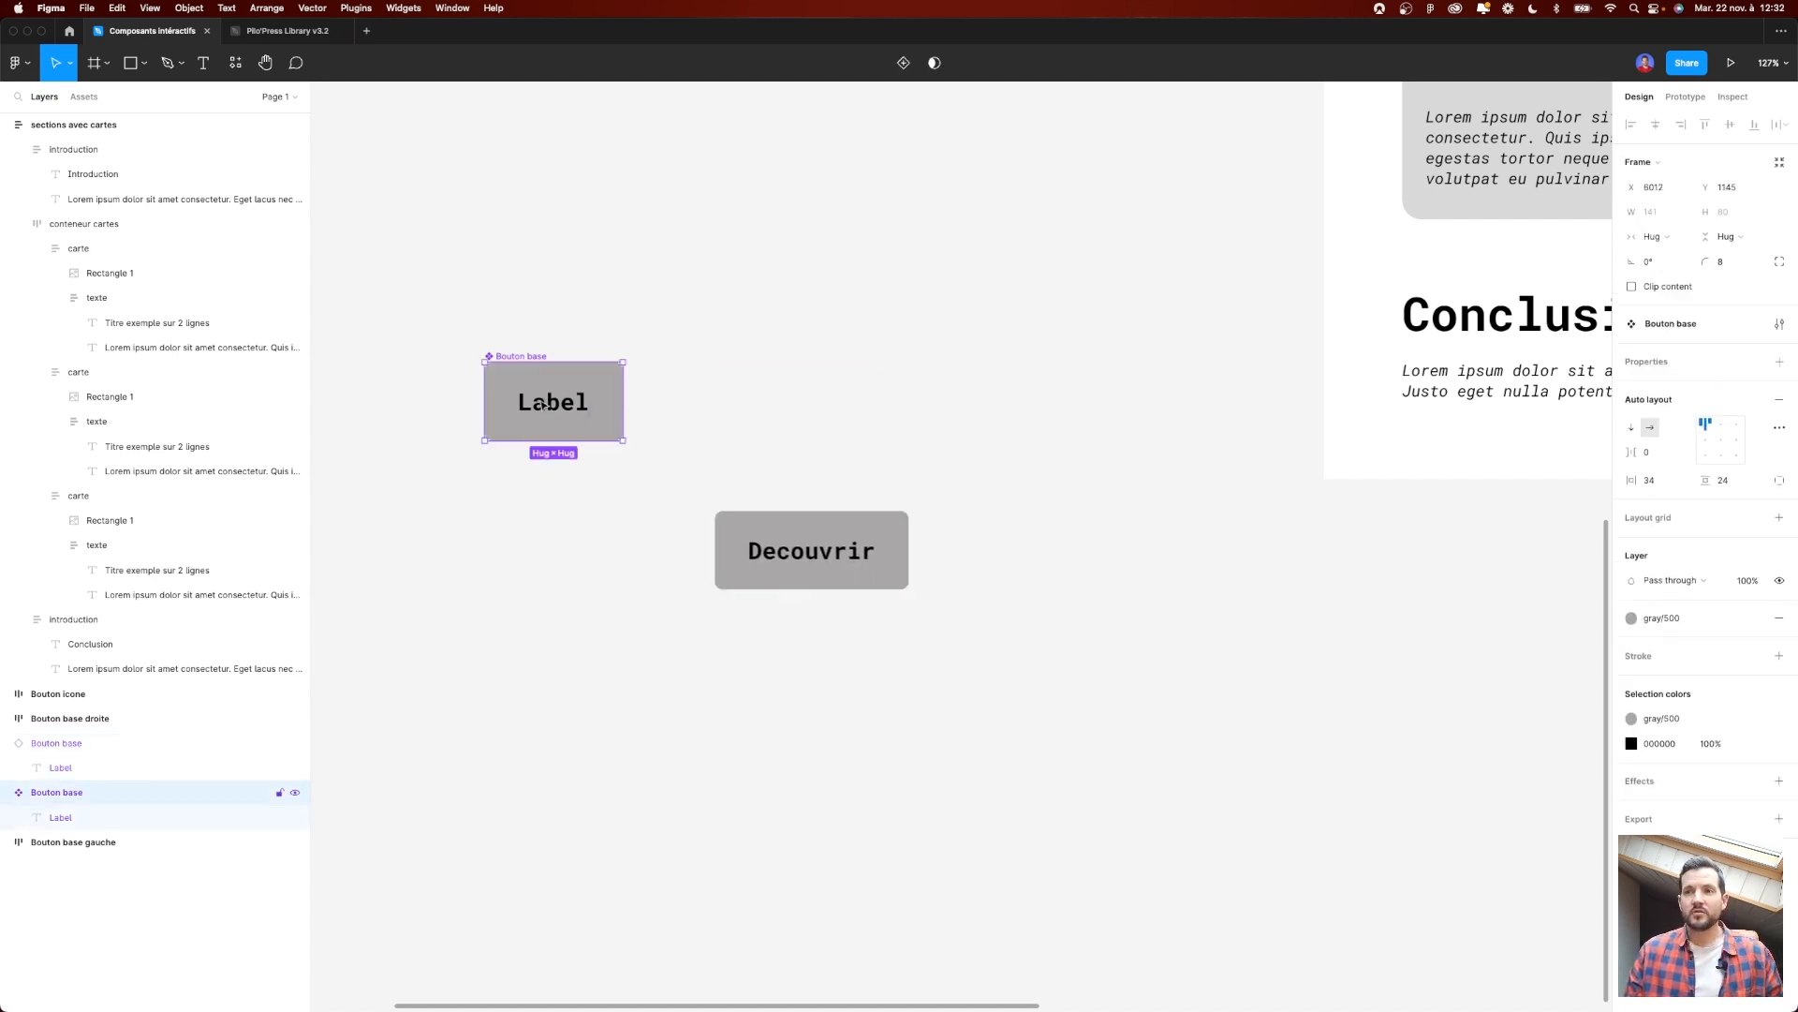
double_click(541, 401)
double_click(540, 400)
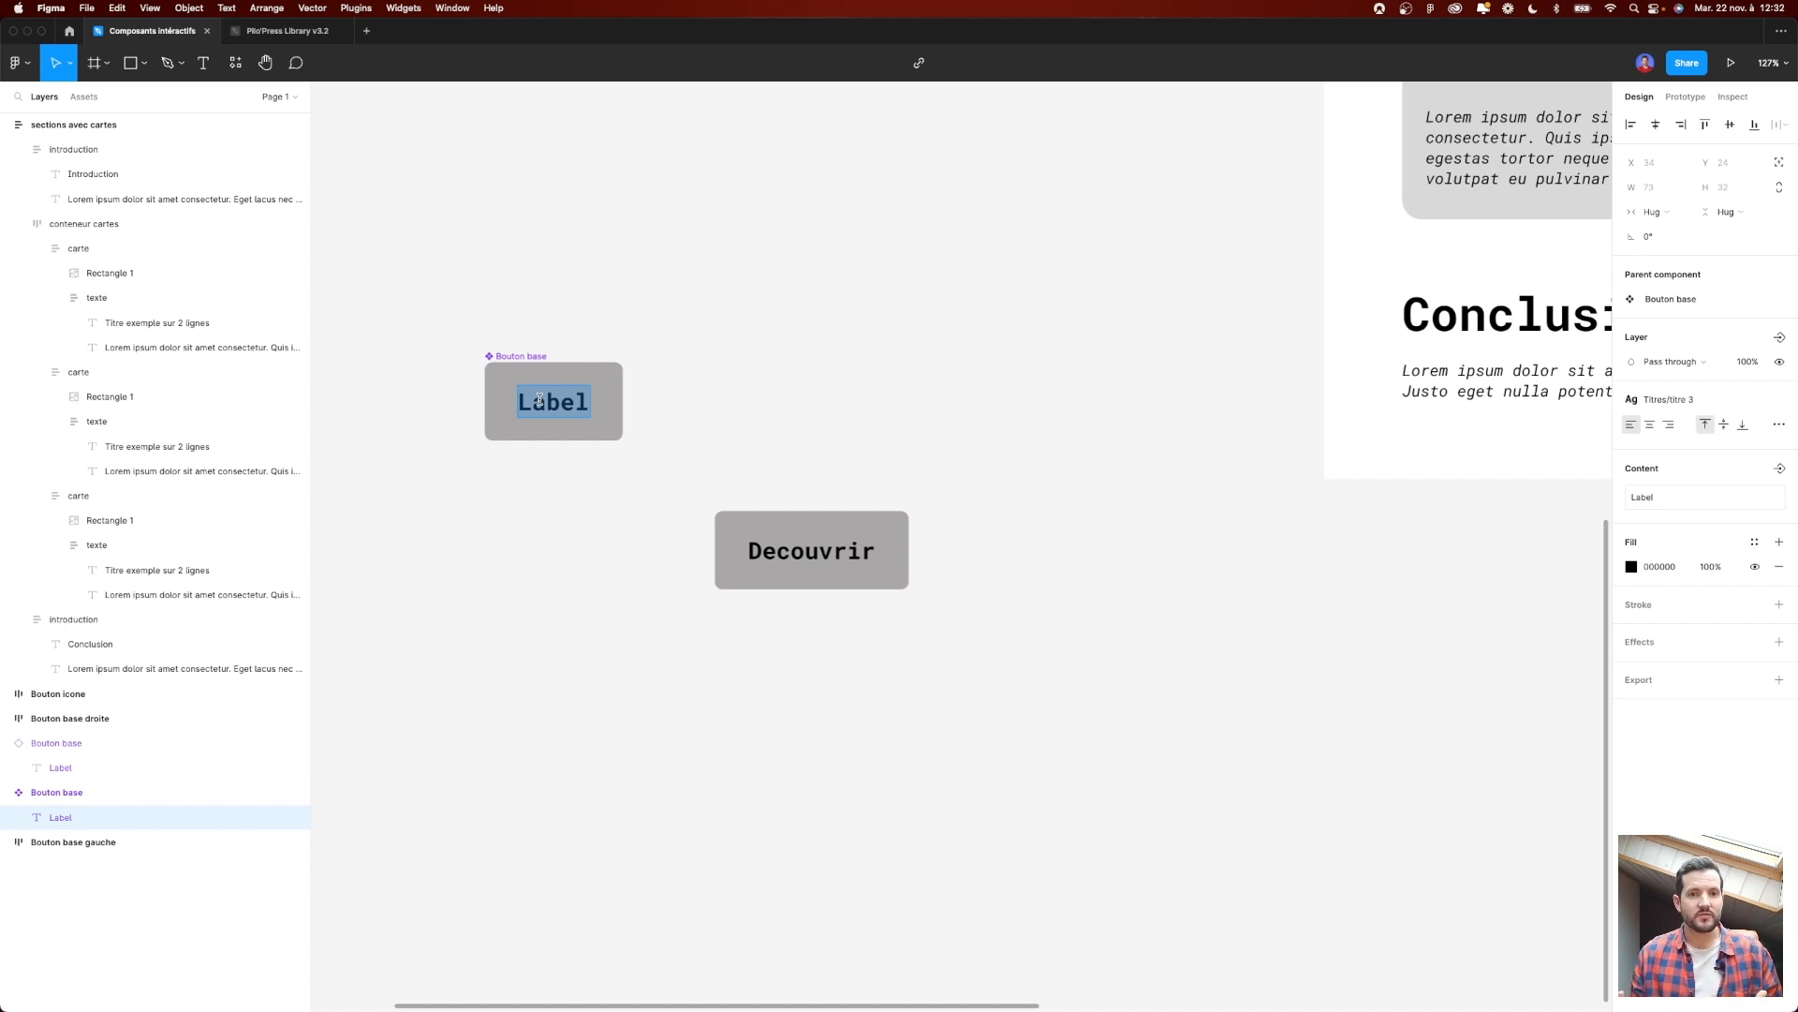
key("Escape")
Step: Duplicate the Decouvrir instance below itself and change the copy's text to "Texte"
left_click(810, 545)
key("super+d")
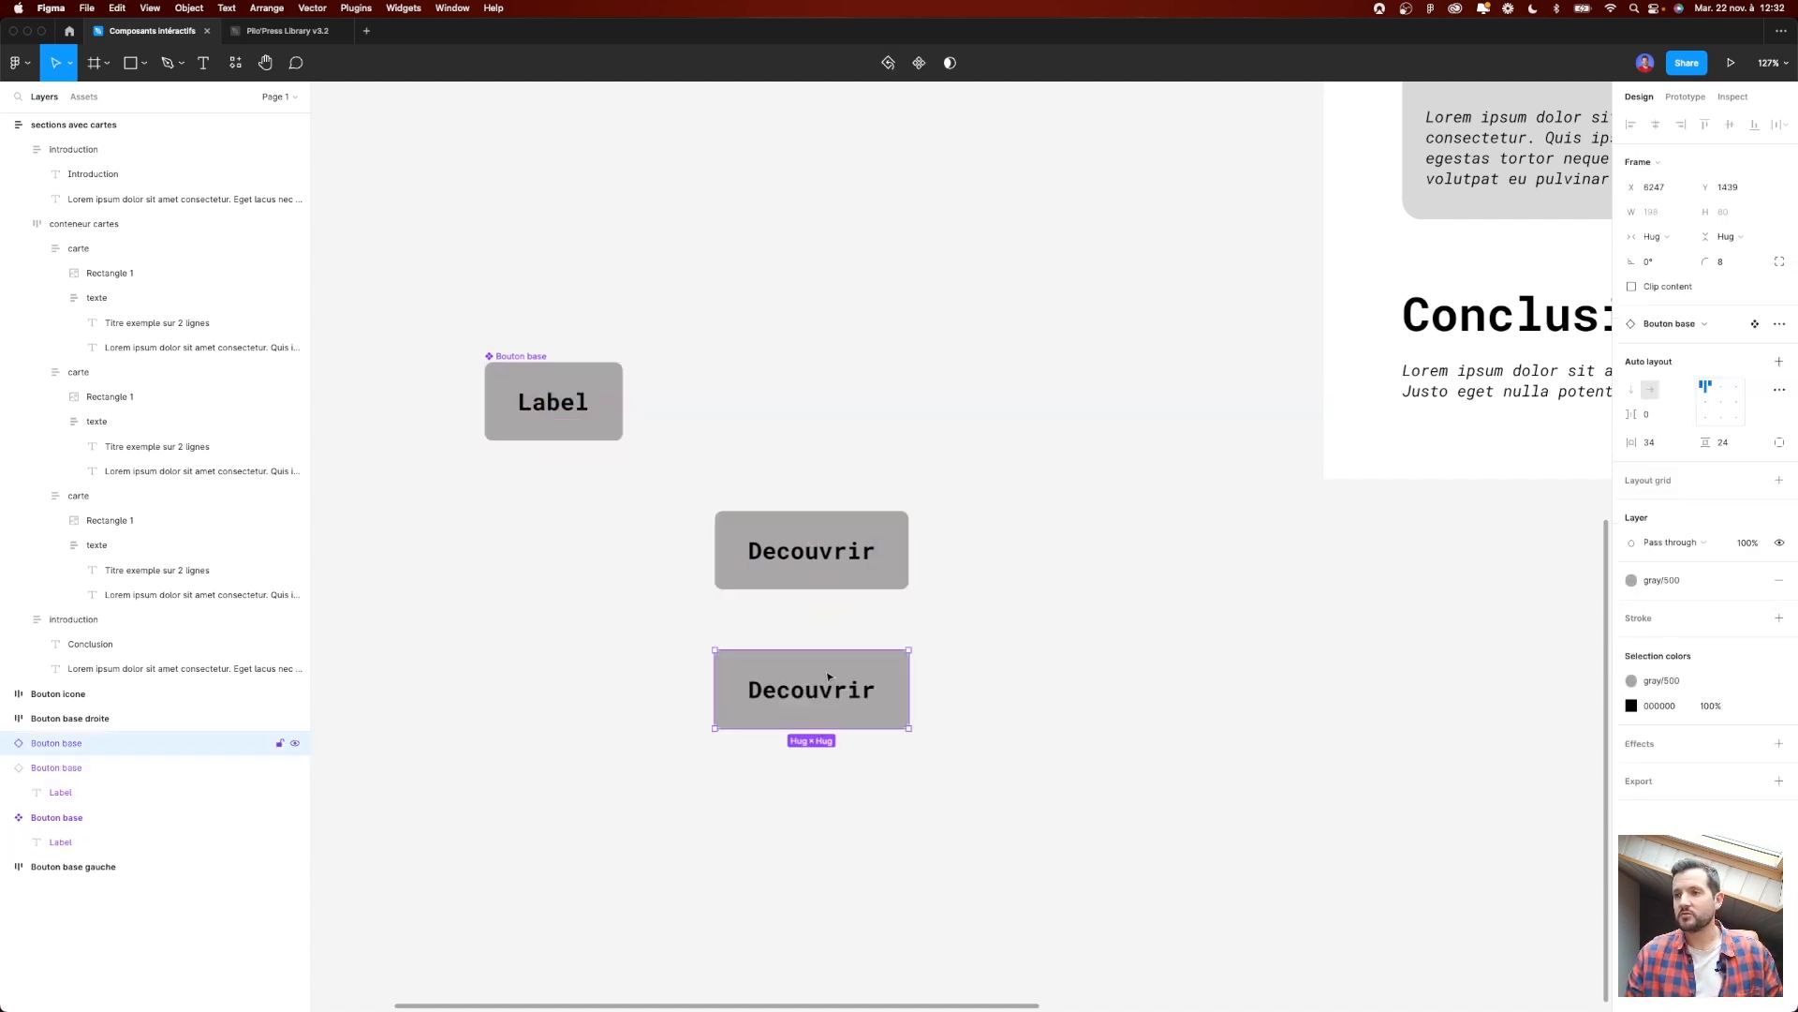
double_click(828, 677)
double_click(815, 686)
type("Texte")
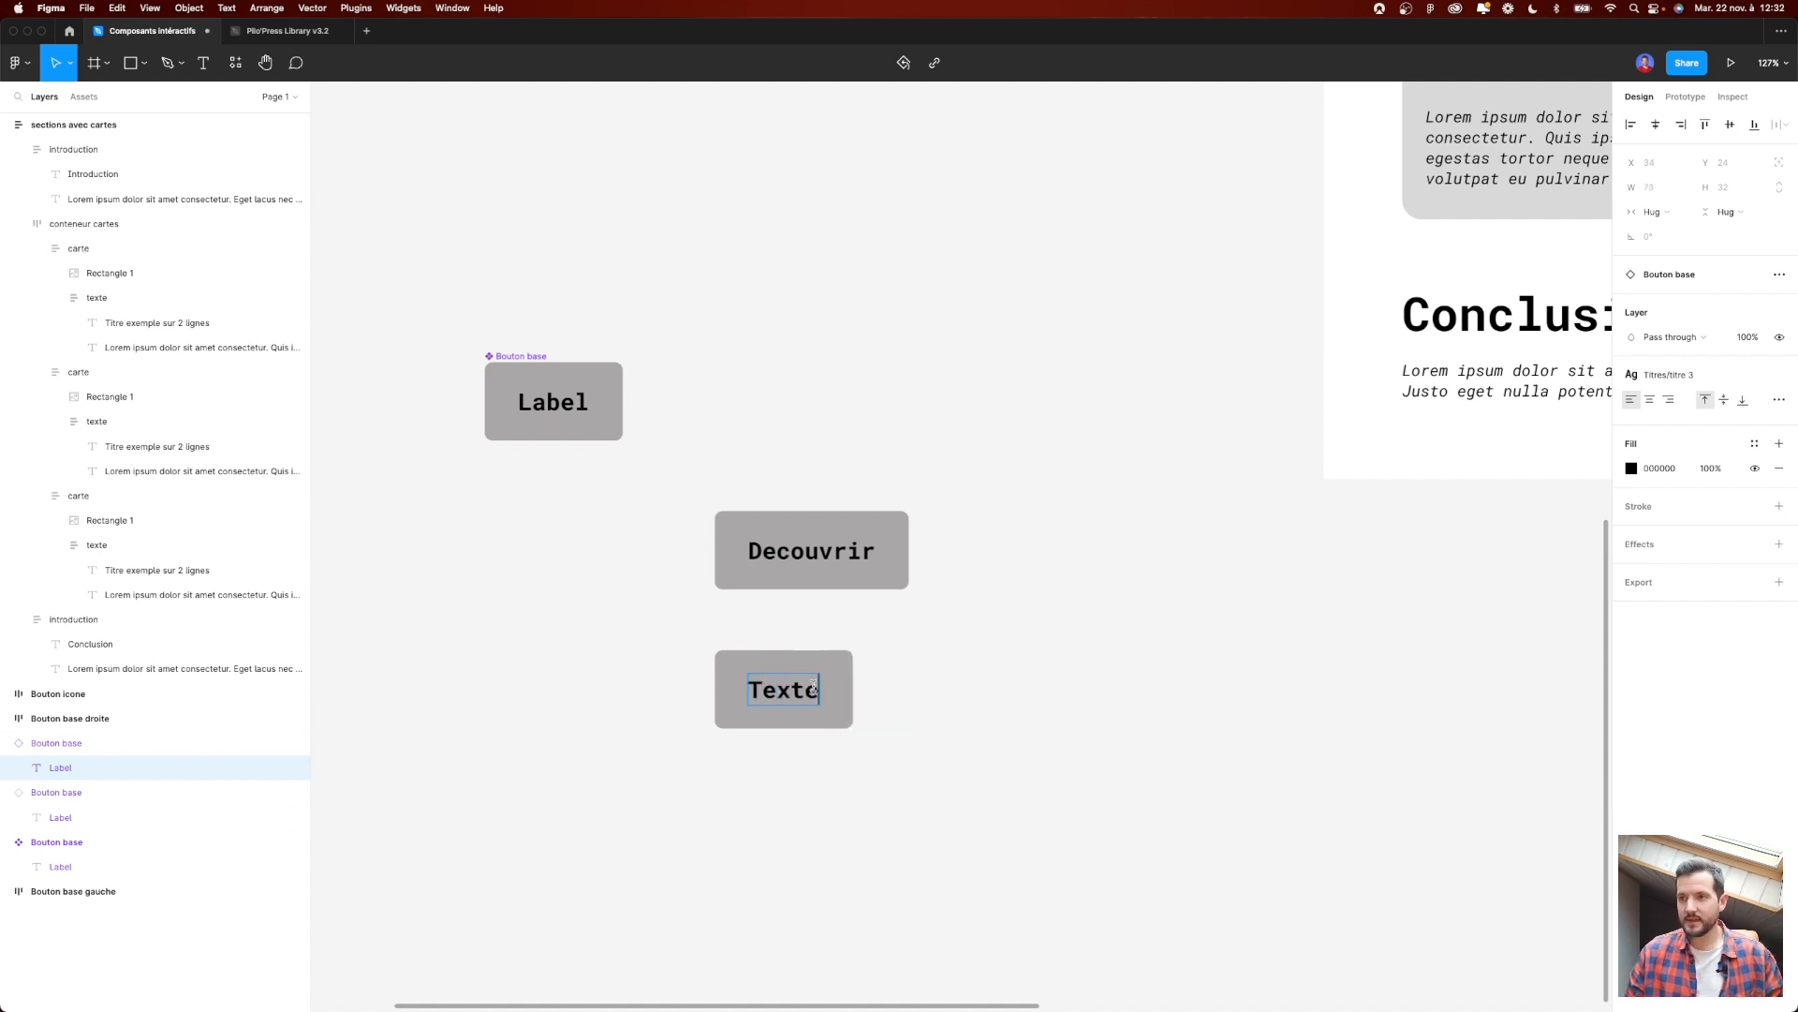
key("Escape")
Step: Add a copy of the Texte instance below it reading "Changé", and move both instances up to tighten the stack
left_click_drag(801, 724, 801, 820)
double_click(795, 790)
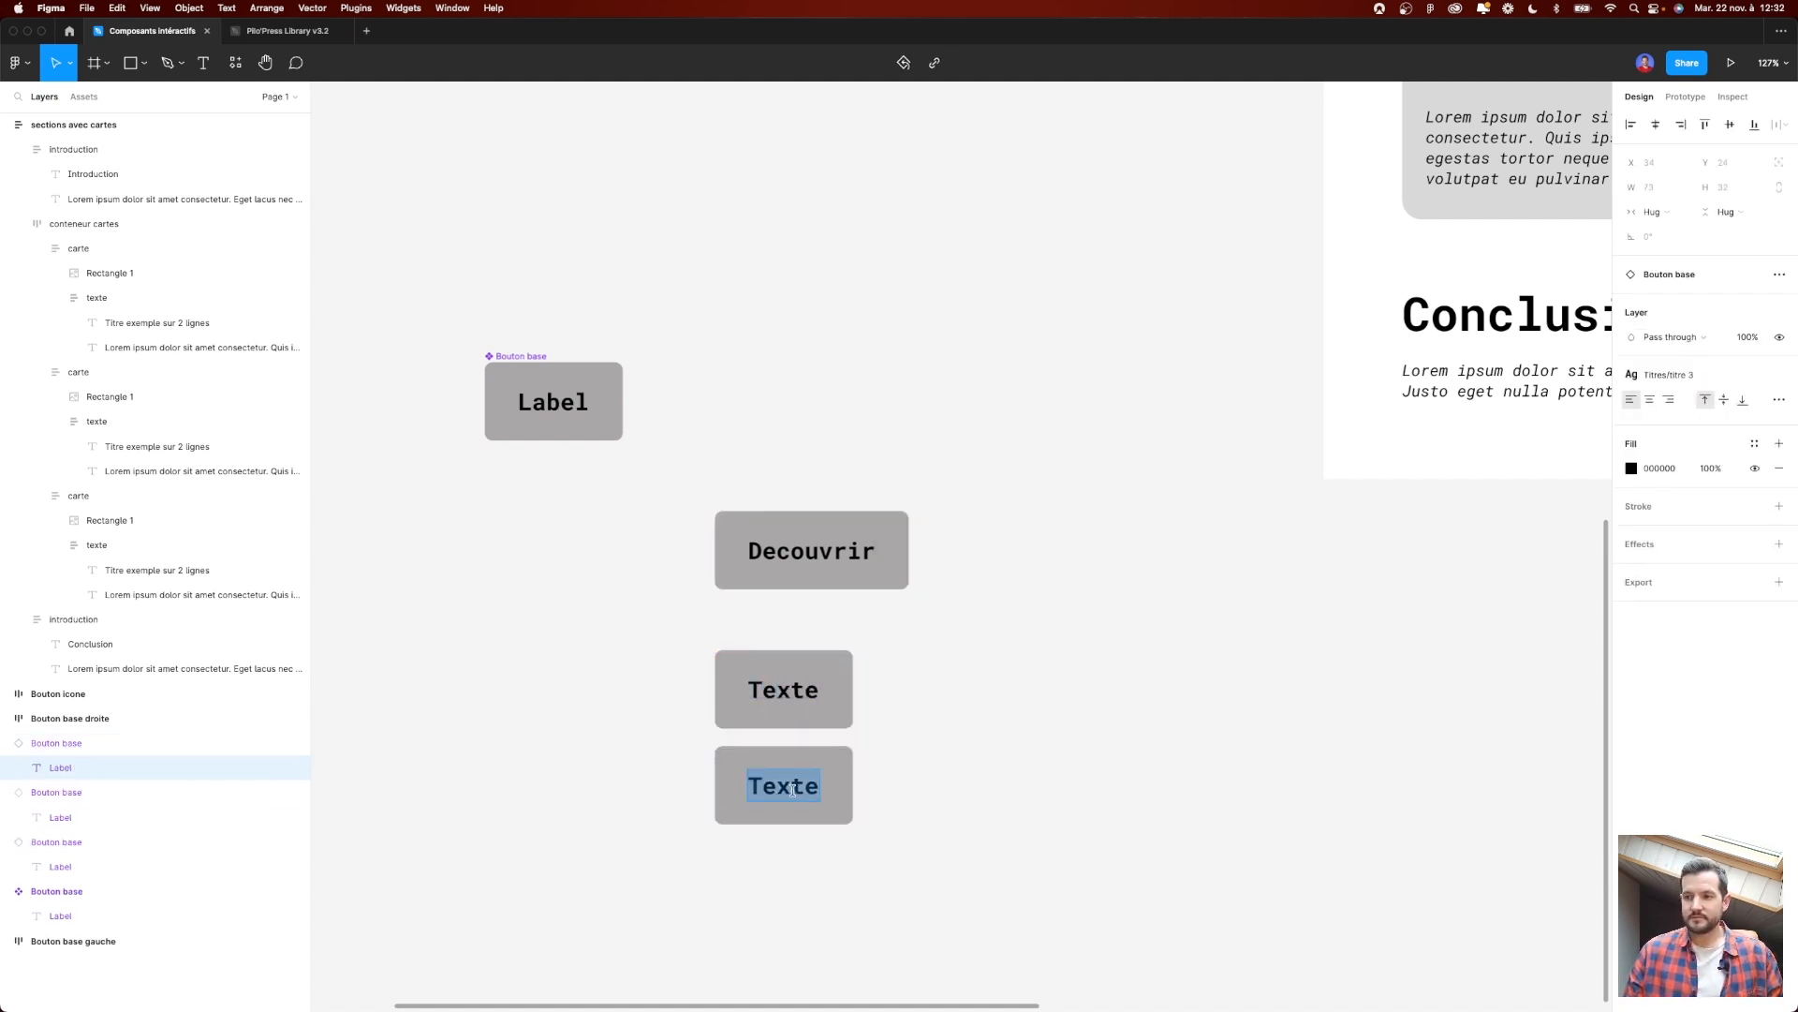
type("Changé")
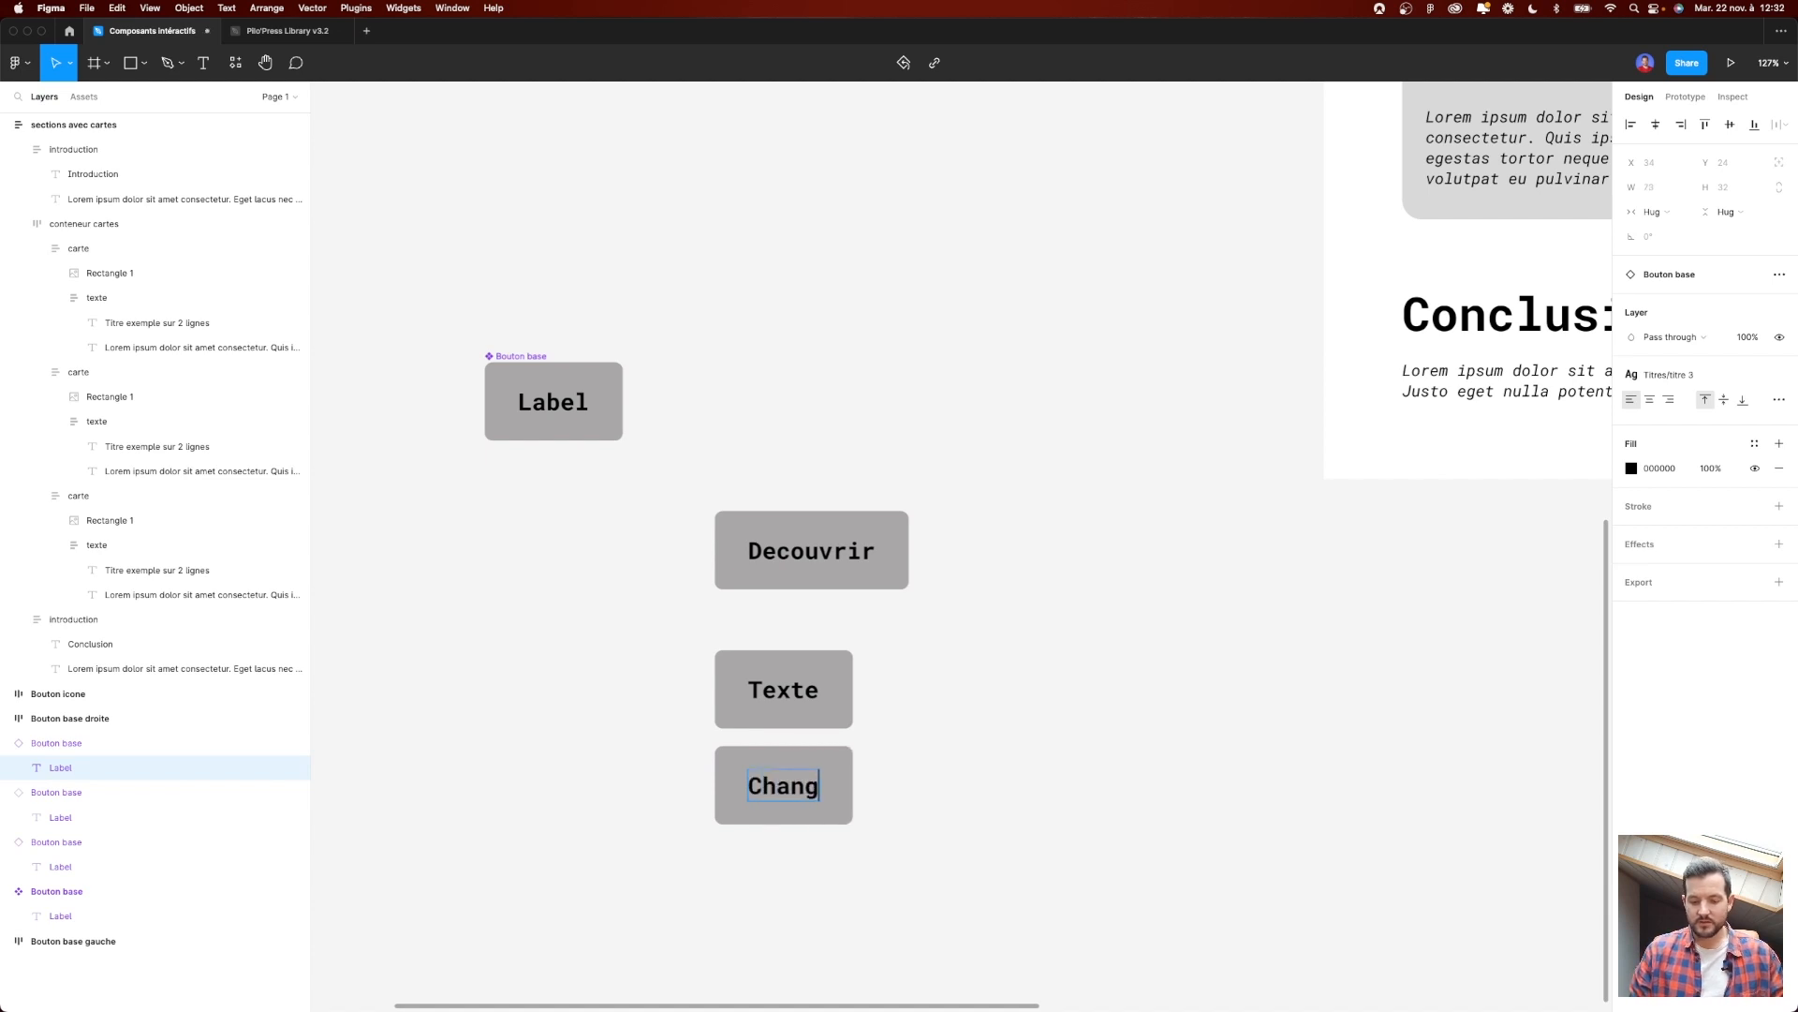
key("Escape")
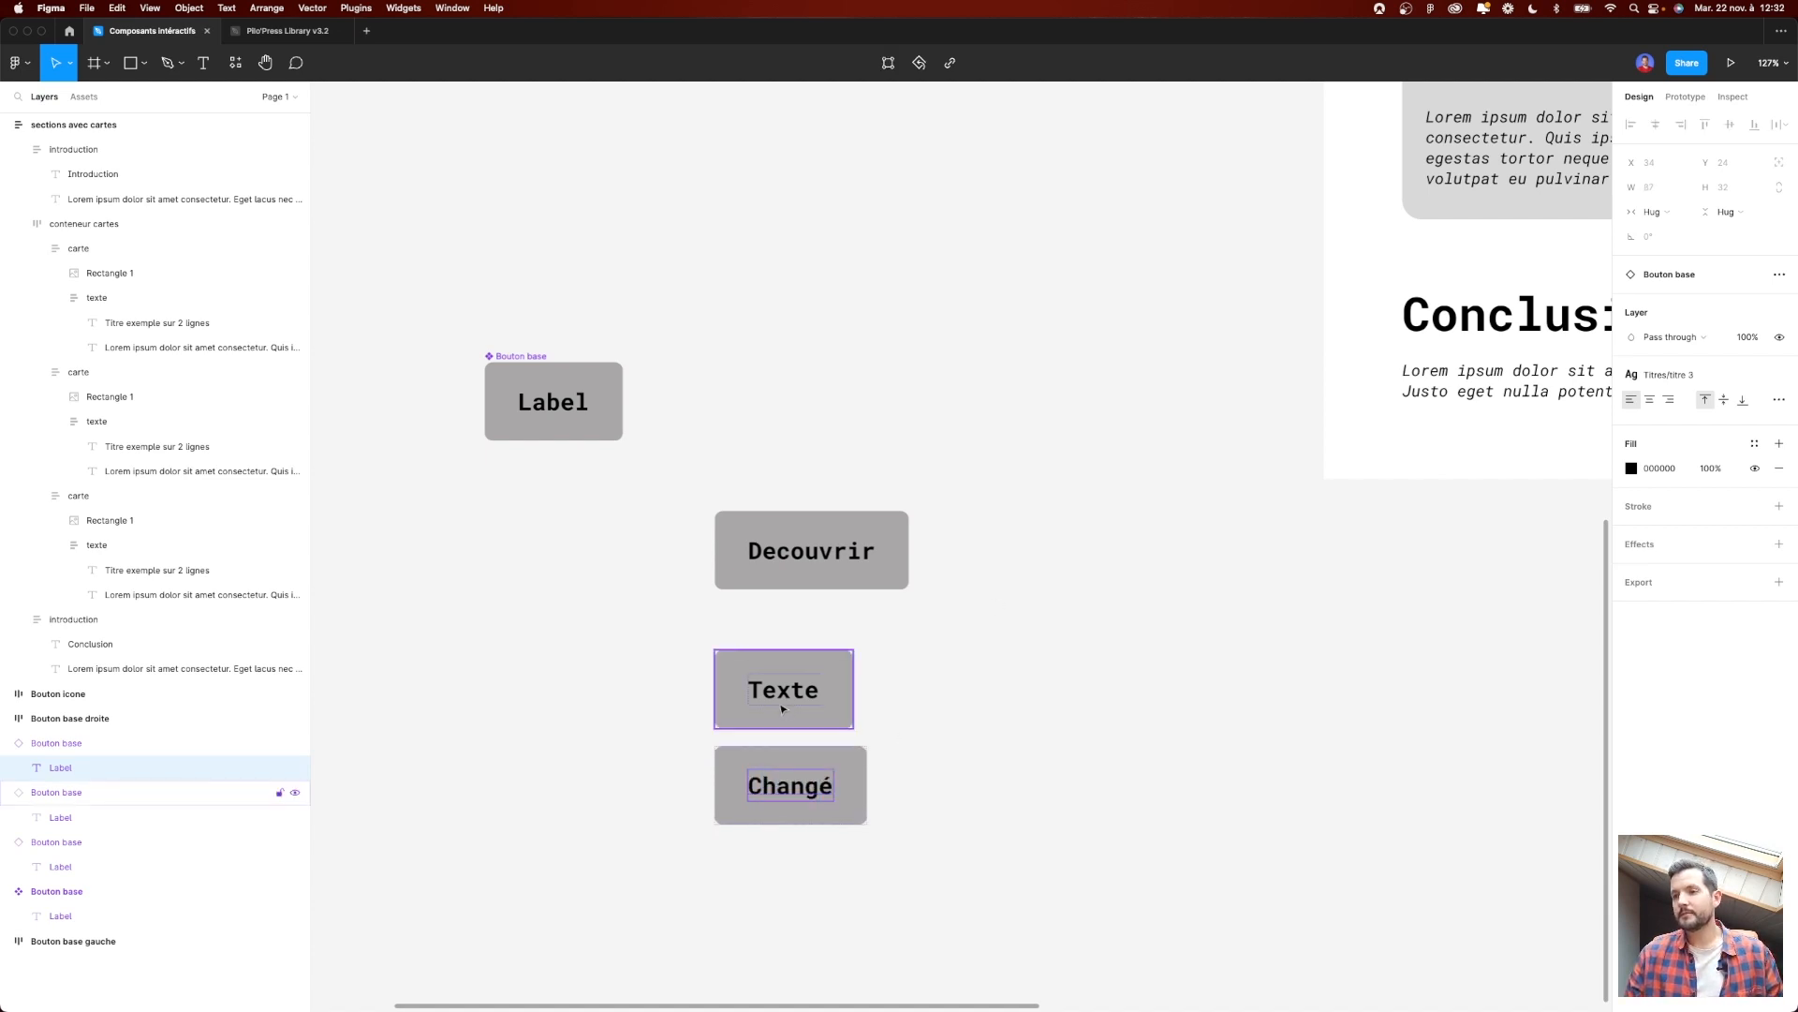
left_click_drag(782, 709, 782, 674)
left_click_drag(797, 776, 791, 749)
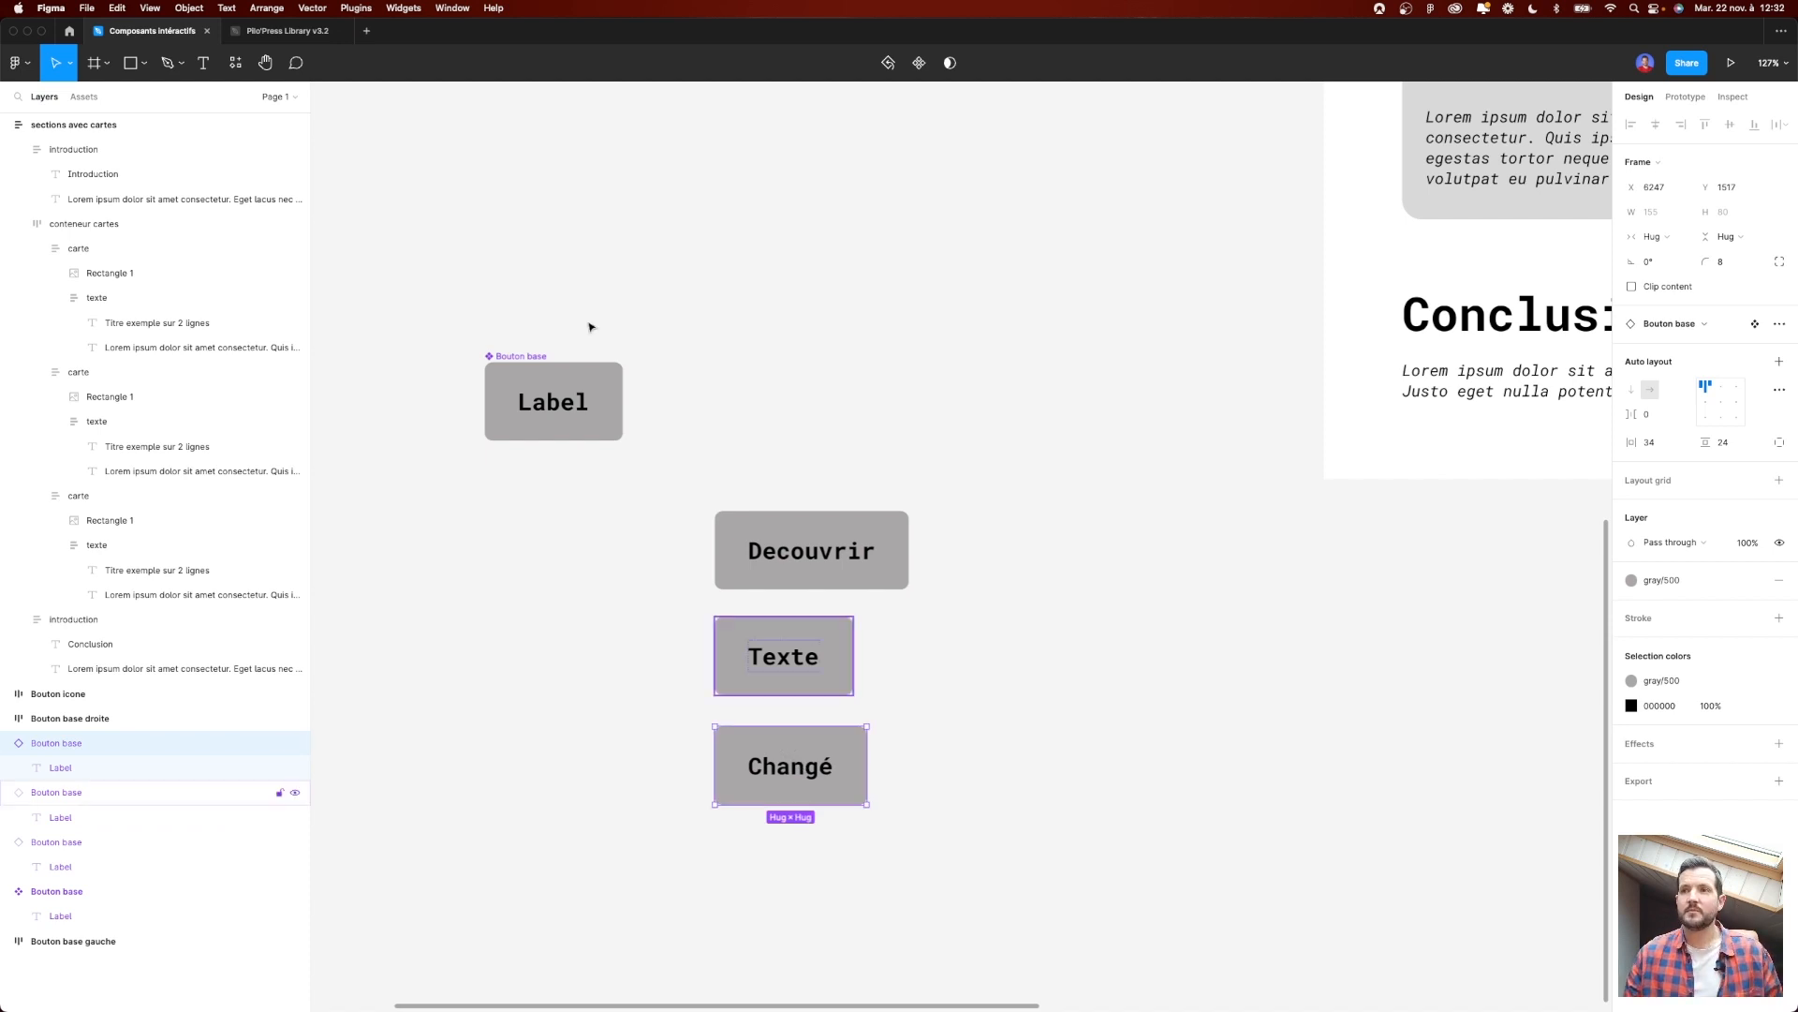
Step: Try changing the main component's text to "Titre", and undo the edit
double_click(544, 415)
double_click(543, 408)
type("Titre")
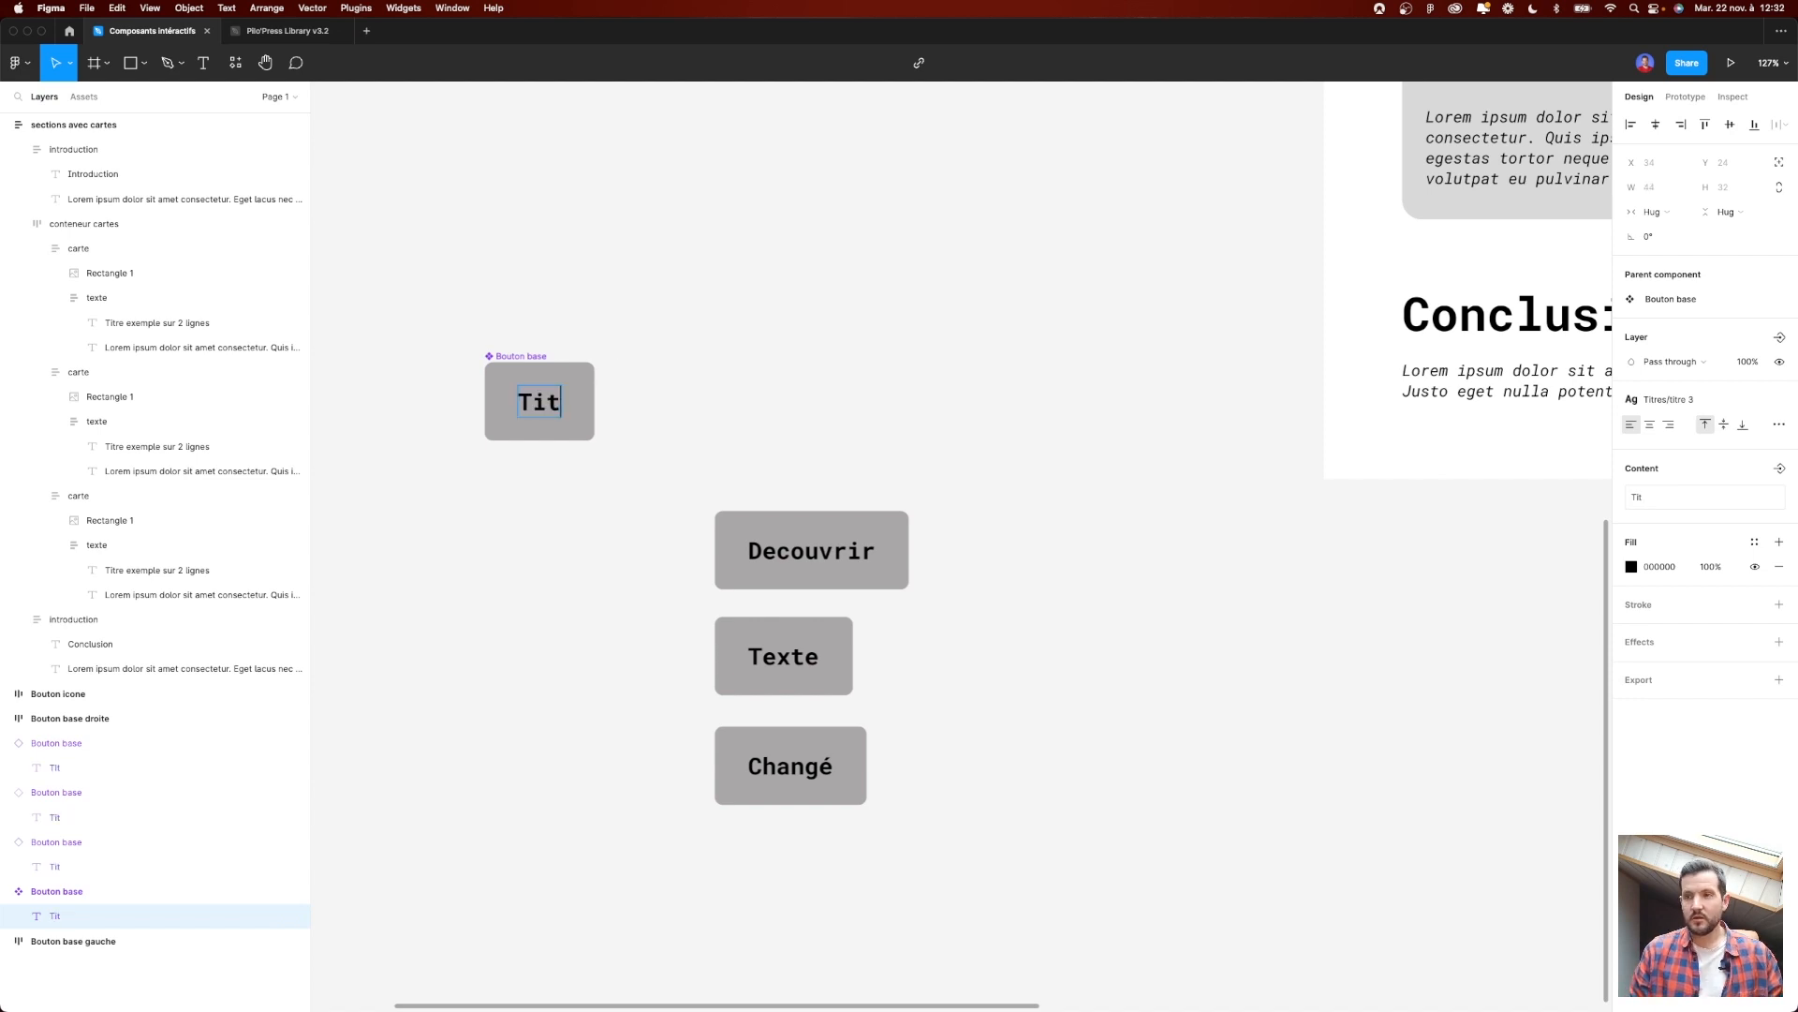
key("super+z")
key("Escape")
scroll(771, 334, "down", 3)
scroll(771, 334, "right", 3)
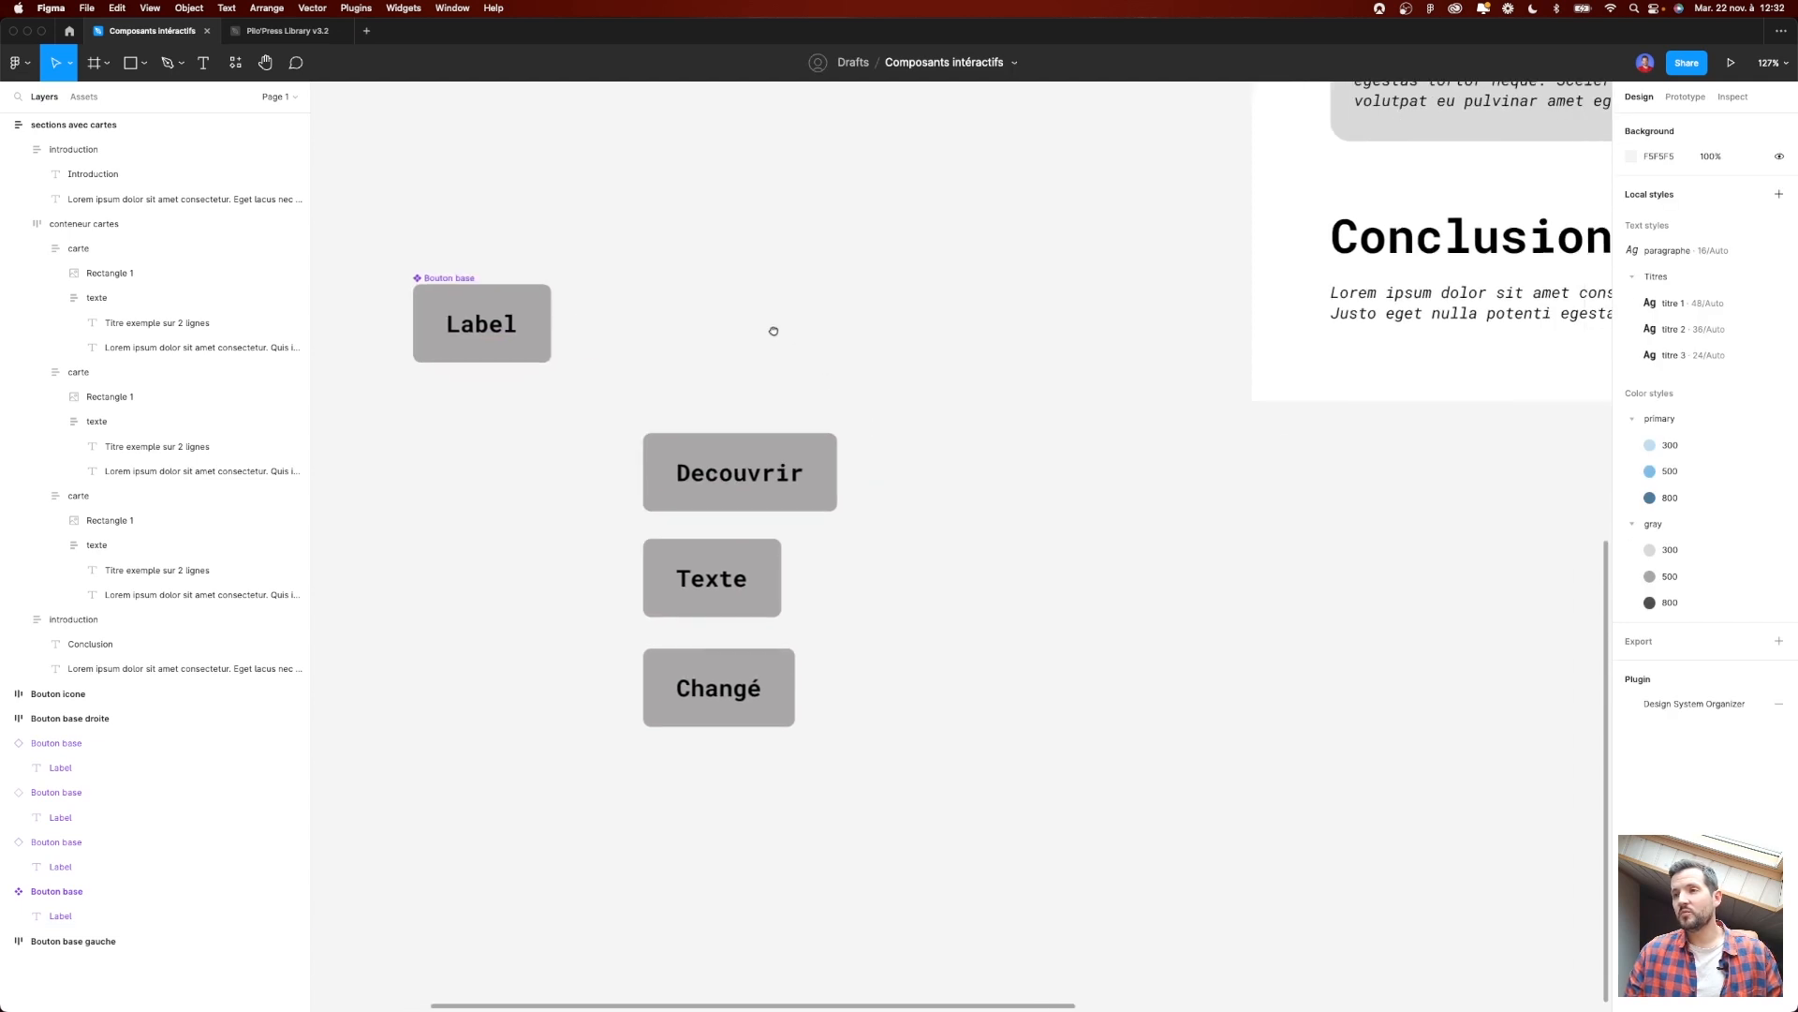
Step: Select the Texte, Changé and Decouvrir instances and their text layers to examine the overrides
left_click(706, 442)
left_click(705, 442)
left_click(687, 540)
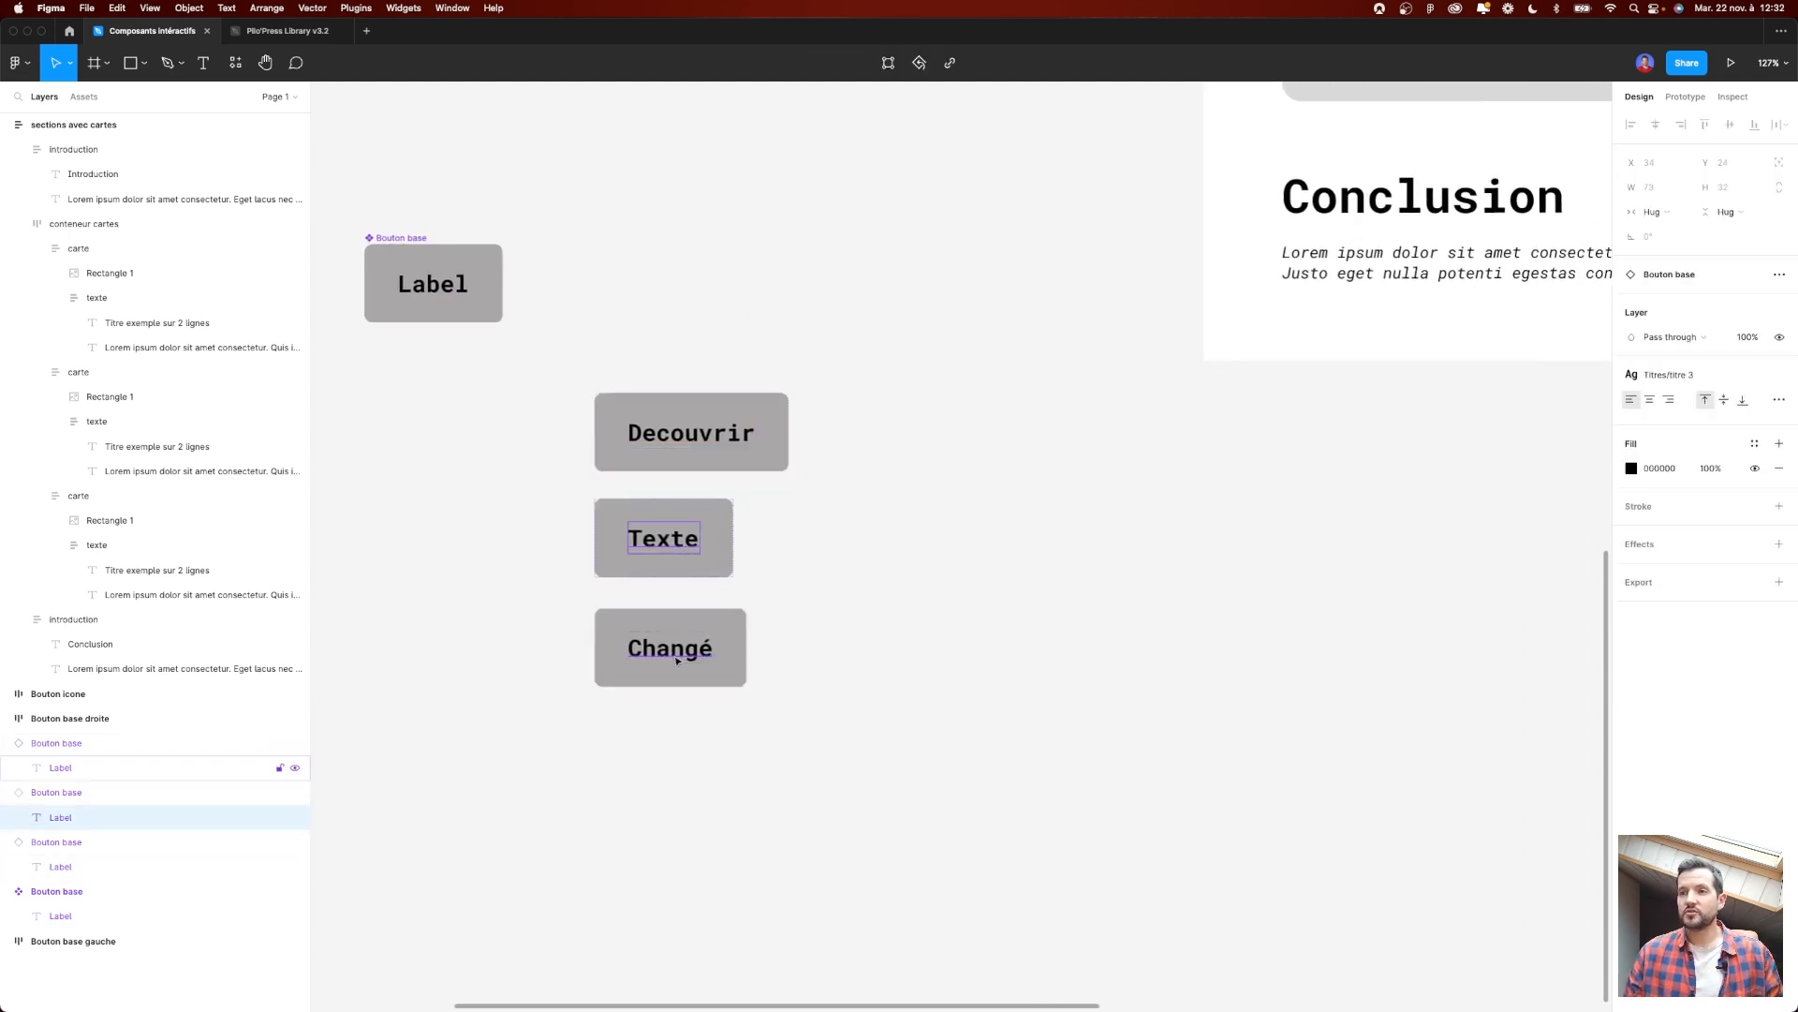
left_click(712, 642)
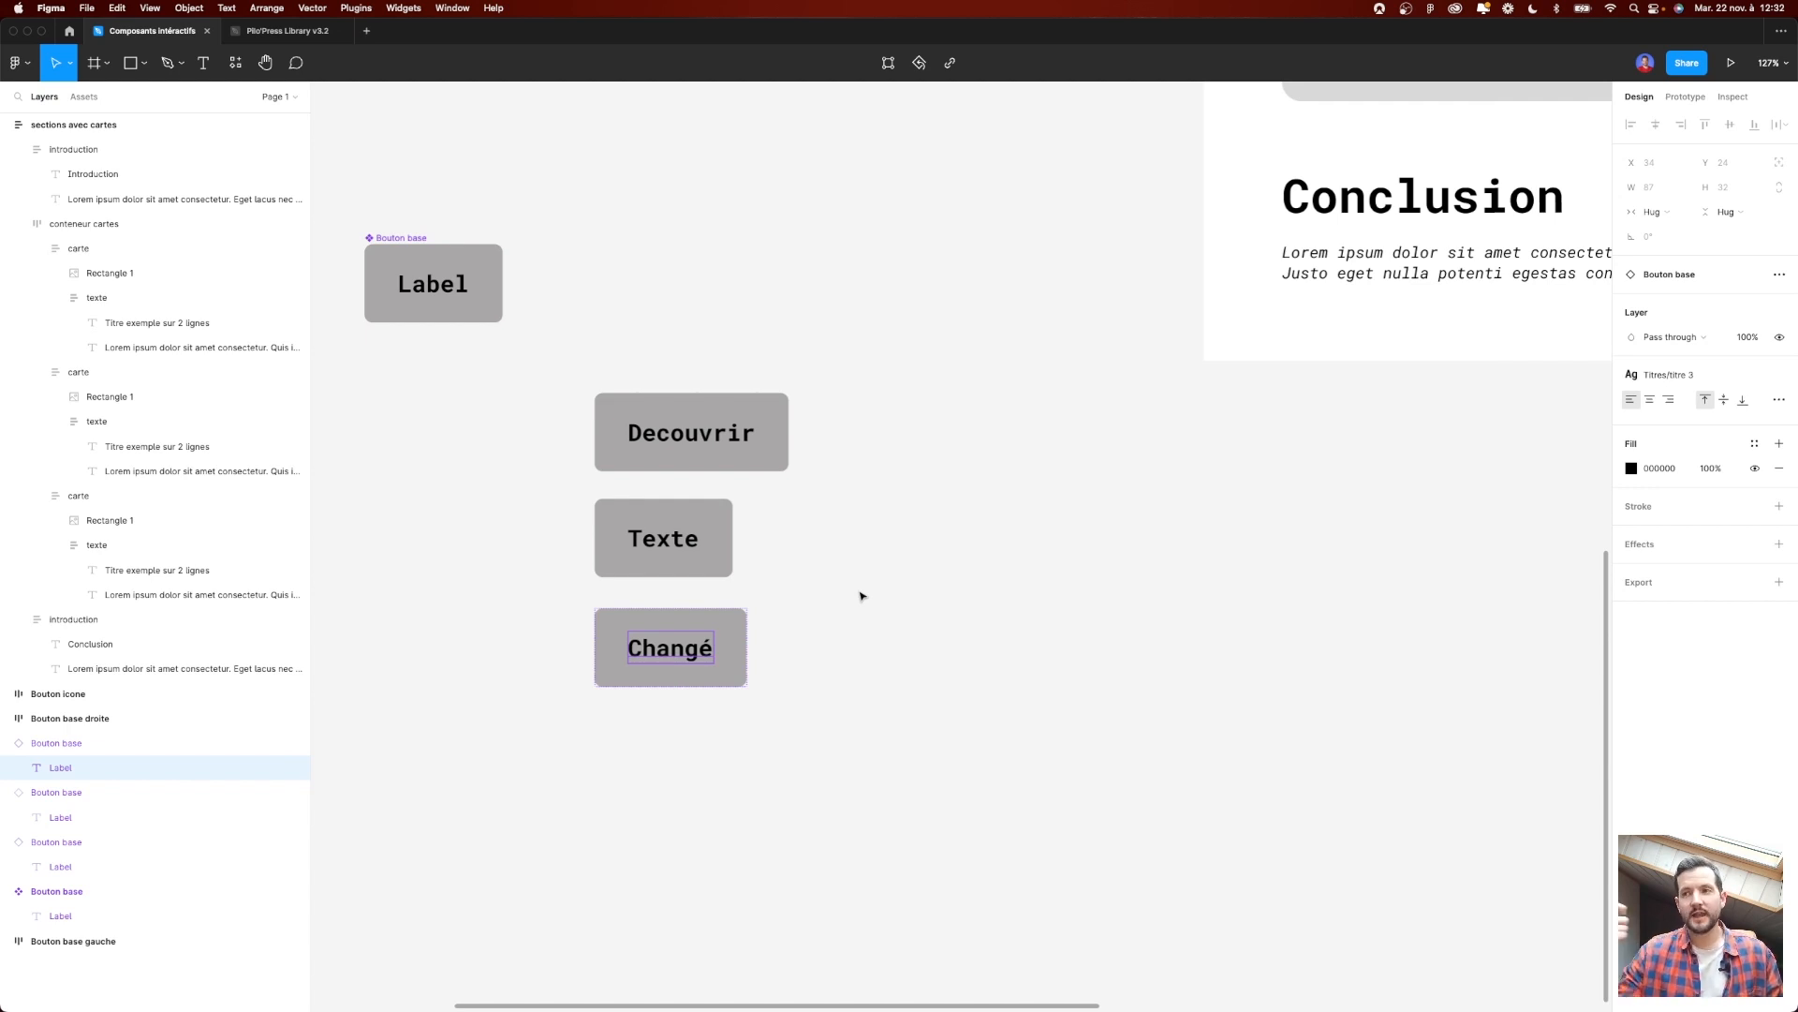
left_click(714, 459)
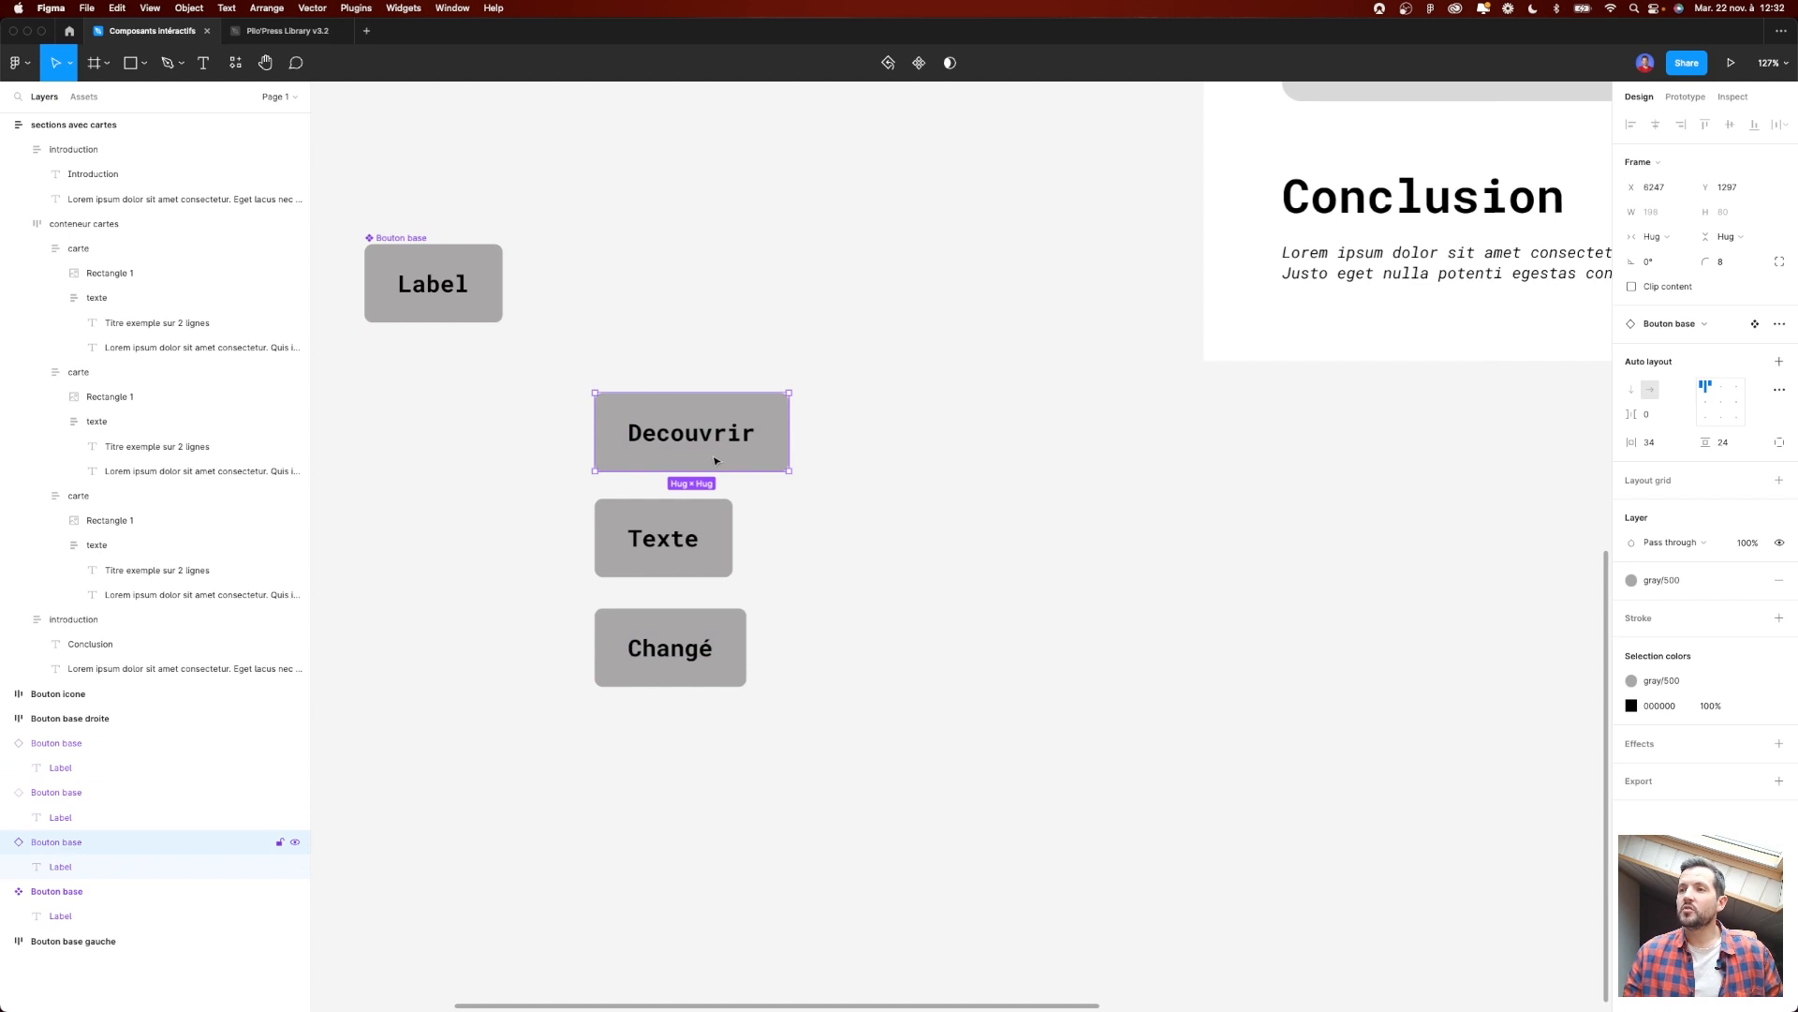
double_click(712, 447)
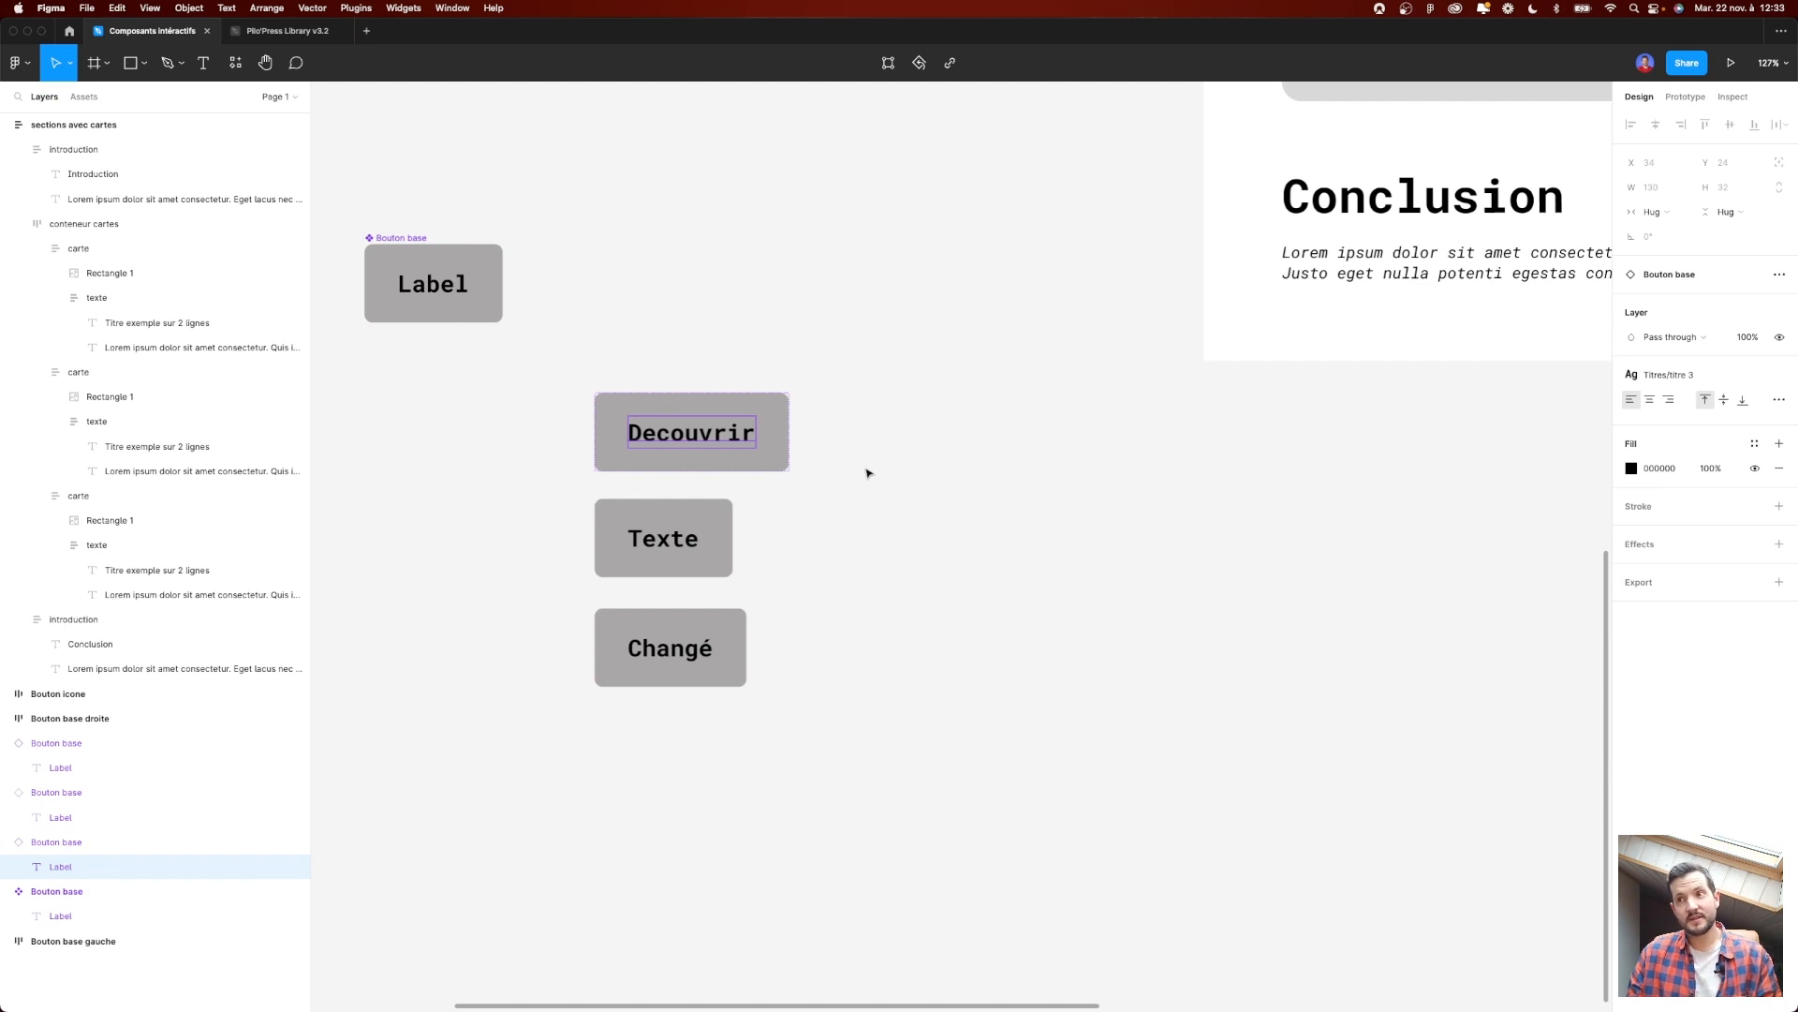
Step: Apply the primary/500 color style to the main component's fill
left_click(397, 241)
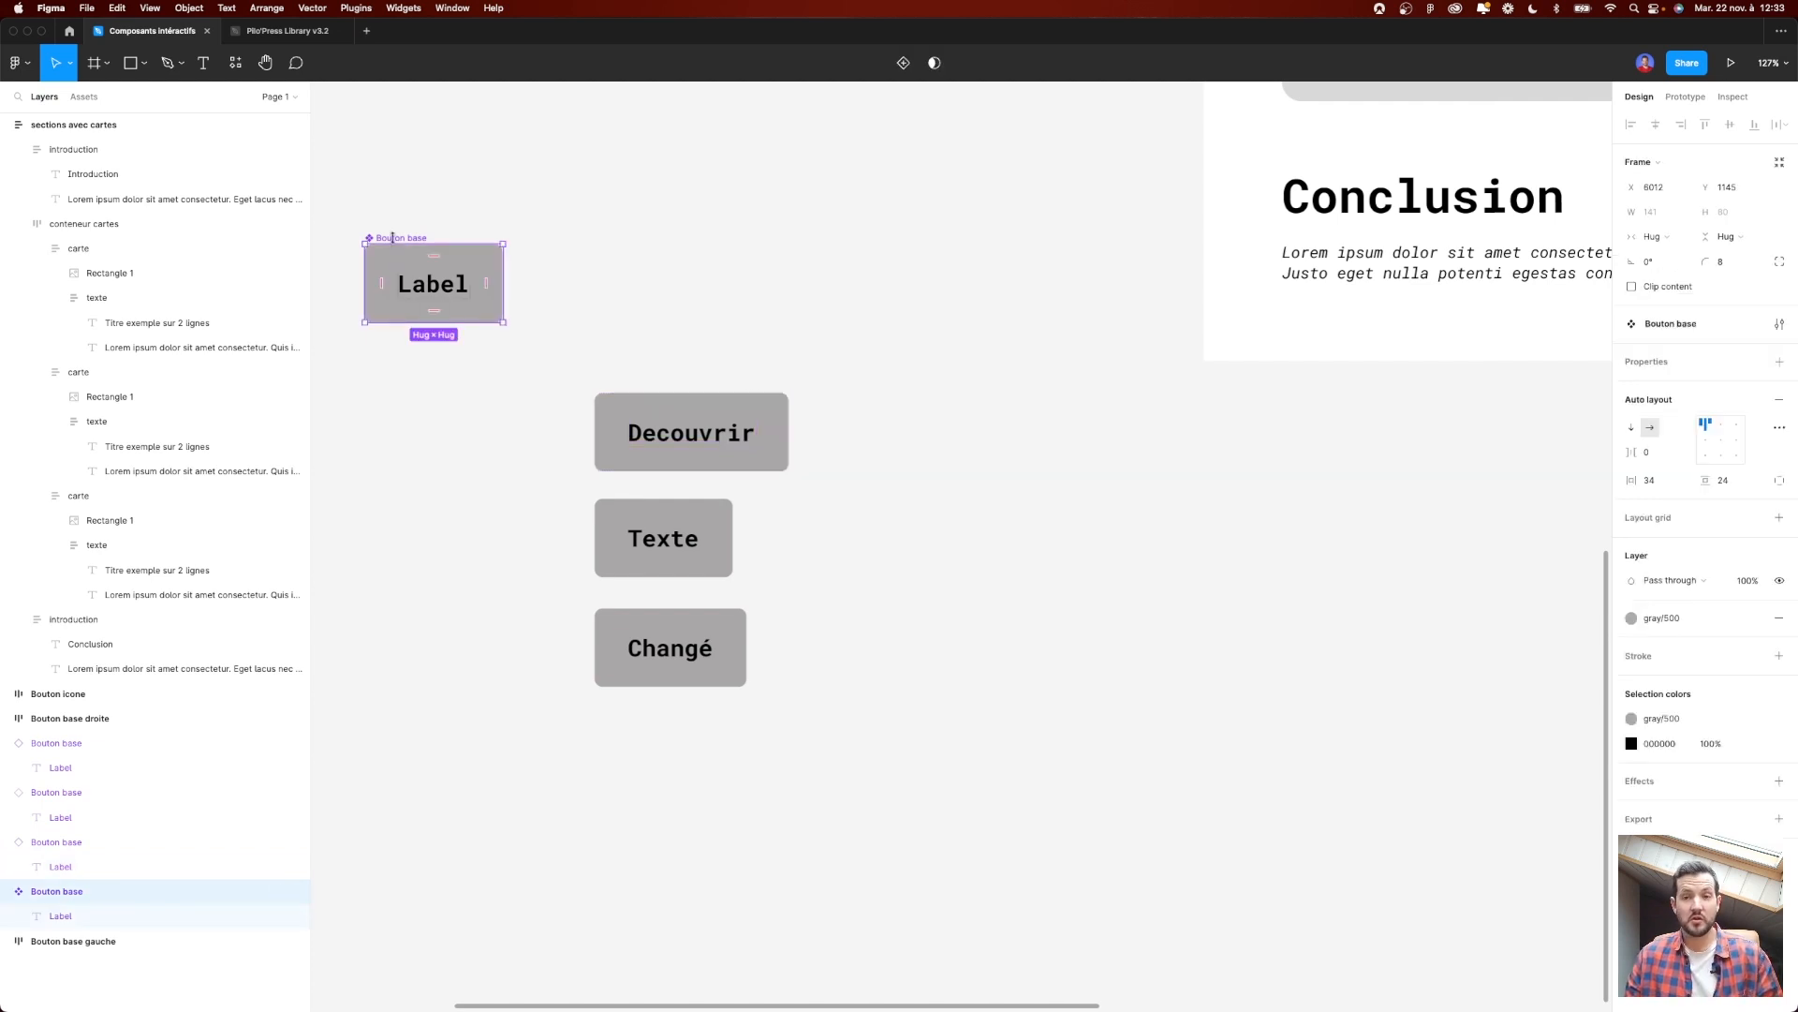
left_click(1663, 618)
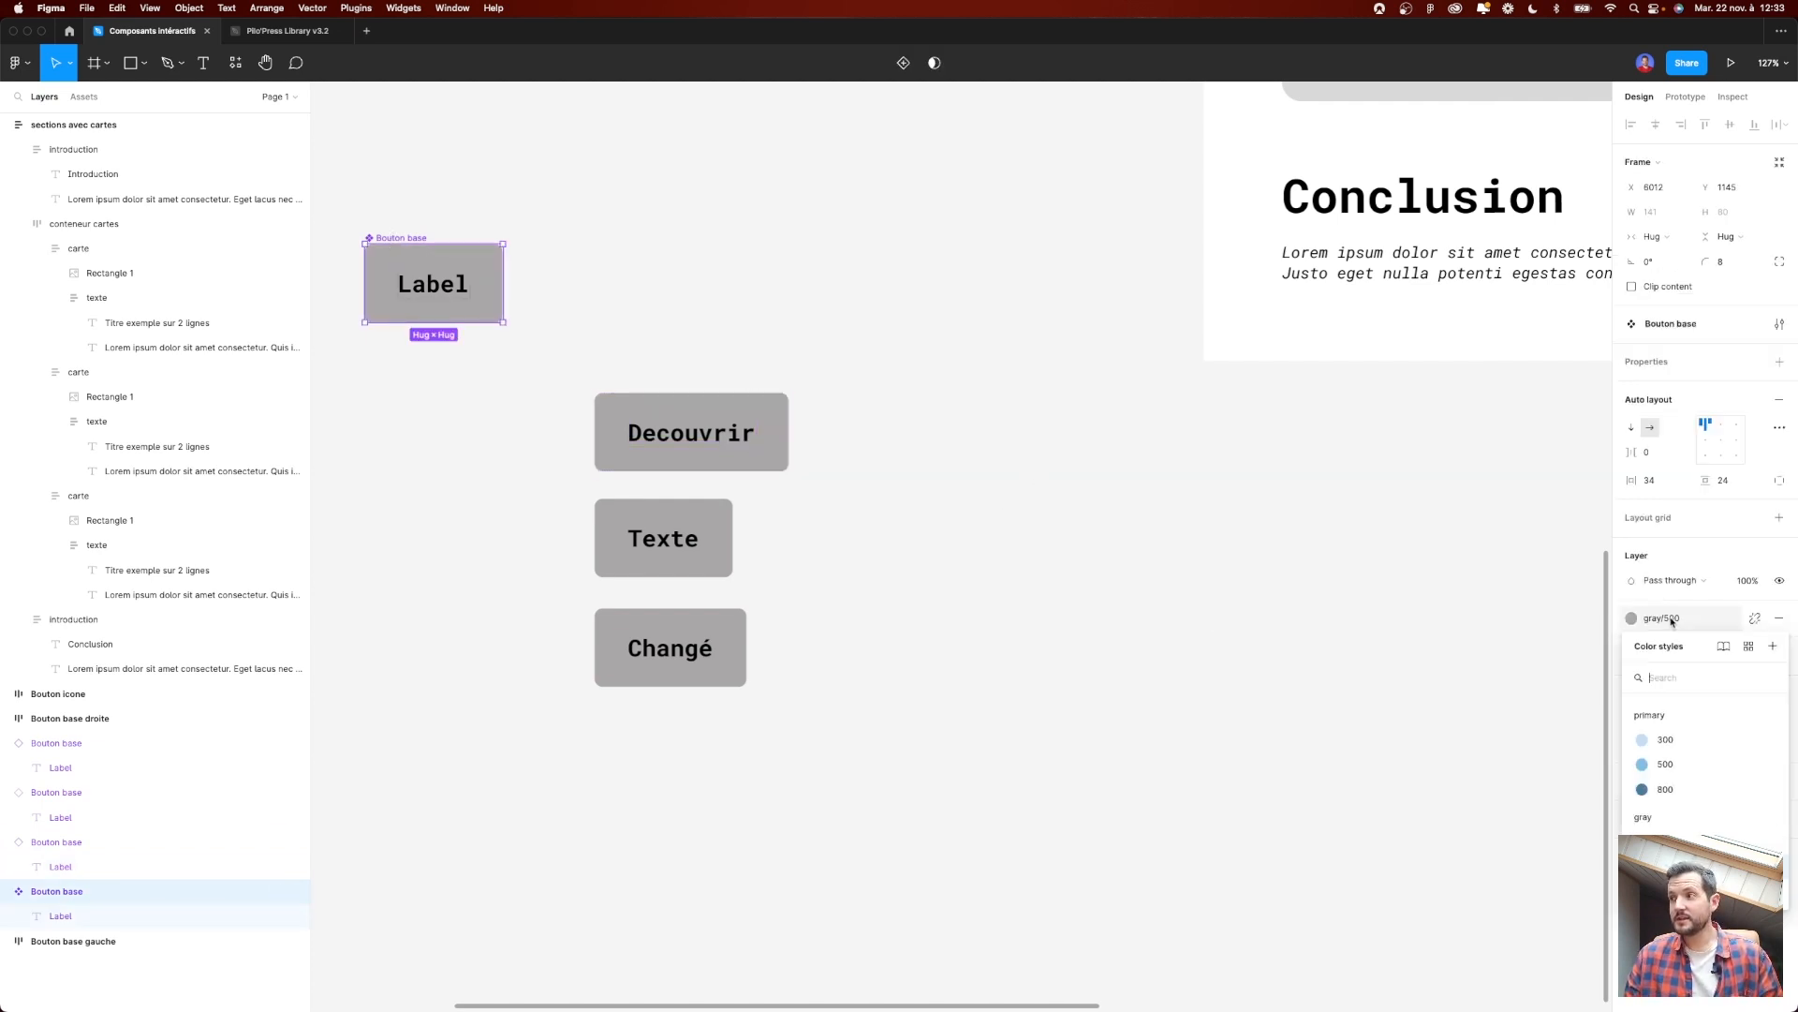
left_click(1672, 772)
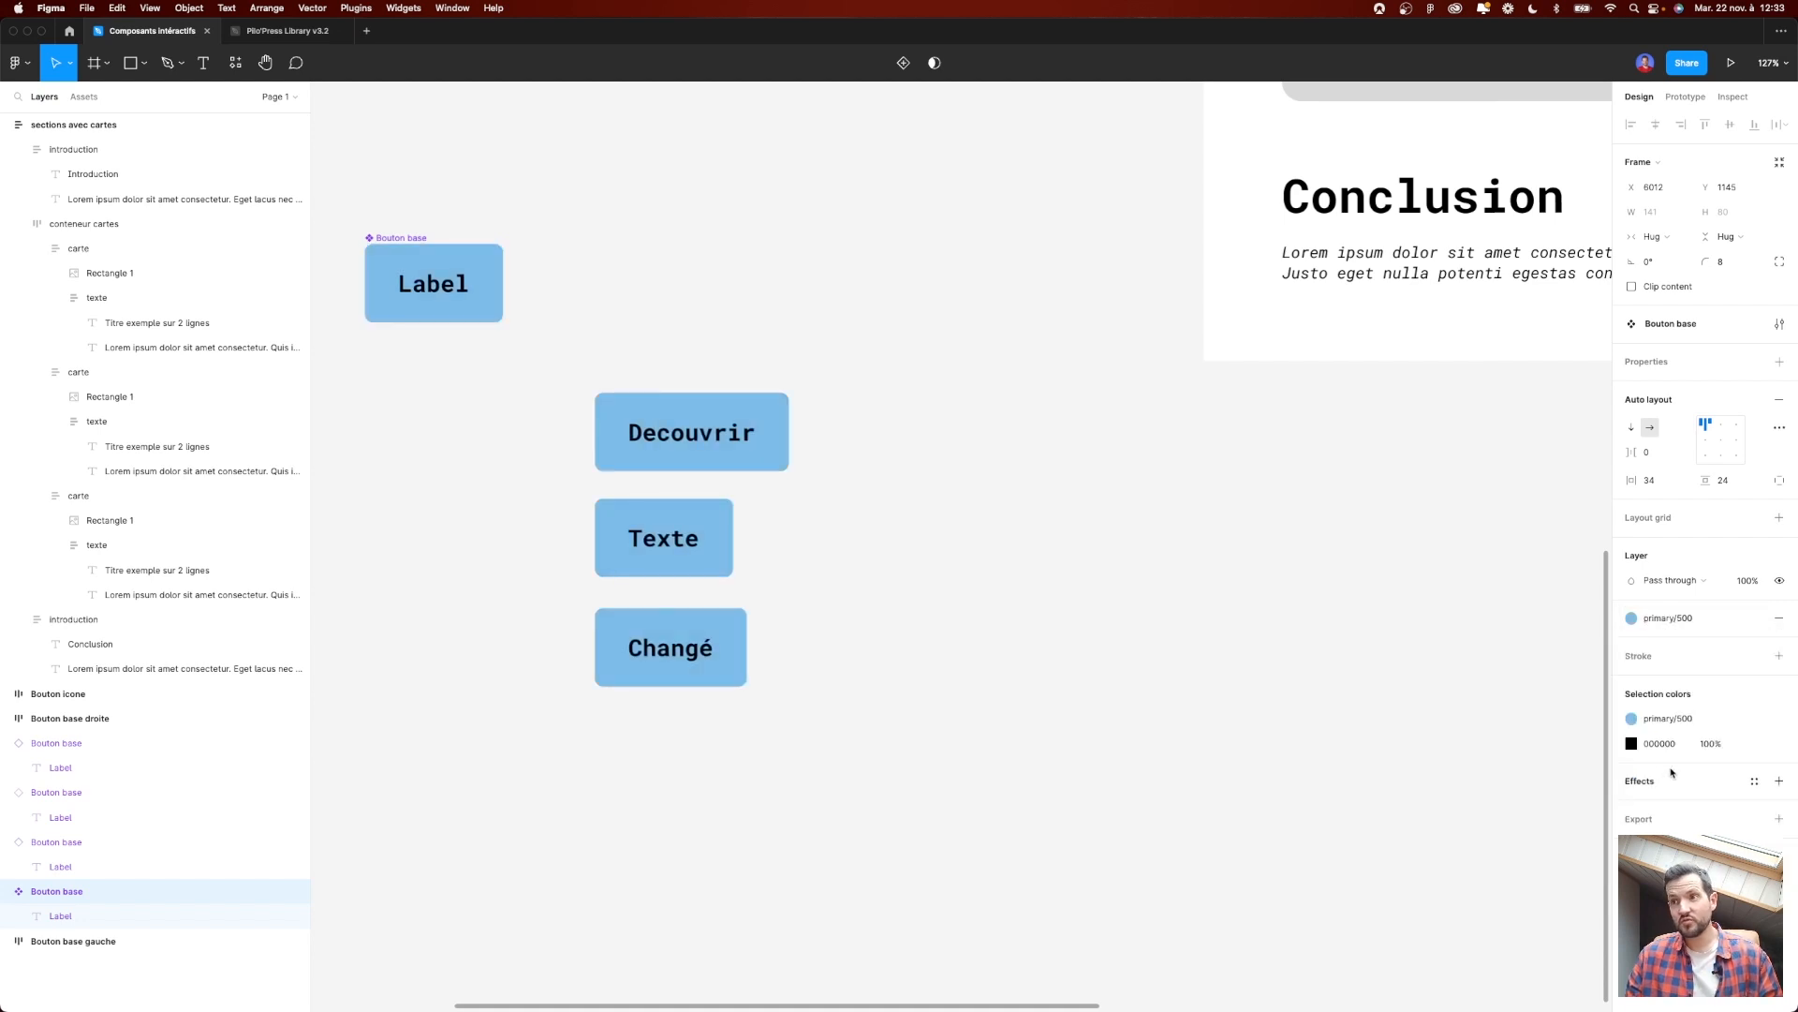
Step: Override the Decouvrir instance's fill with the primary/800 color style
left_click(767, 466)
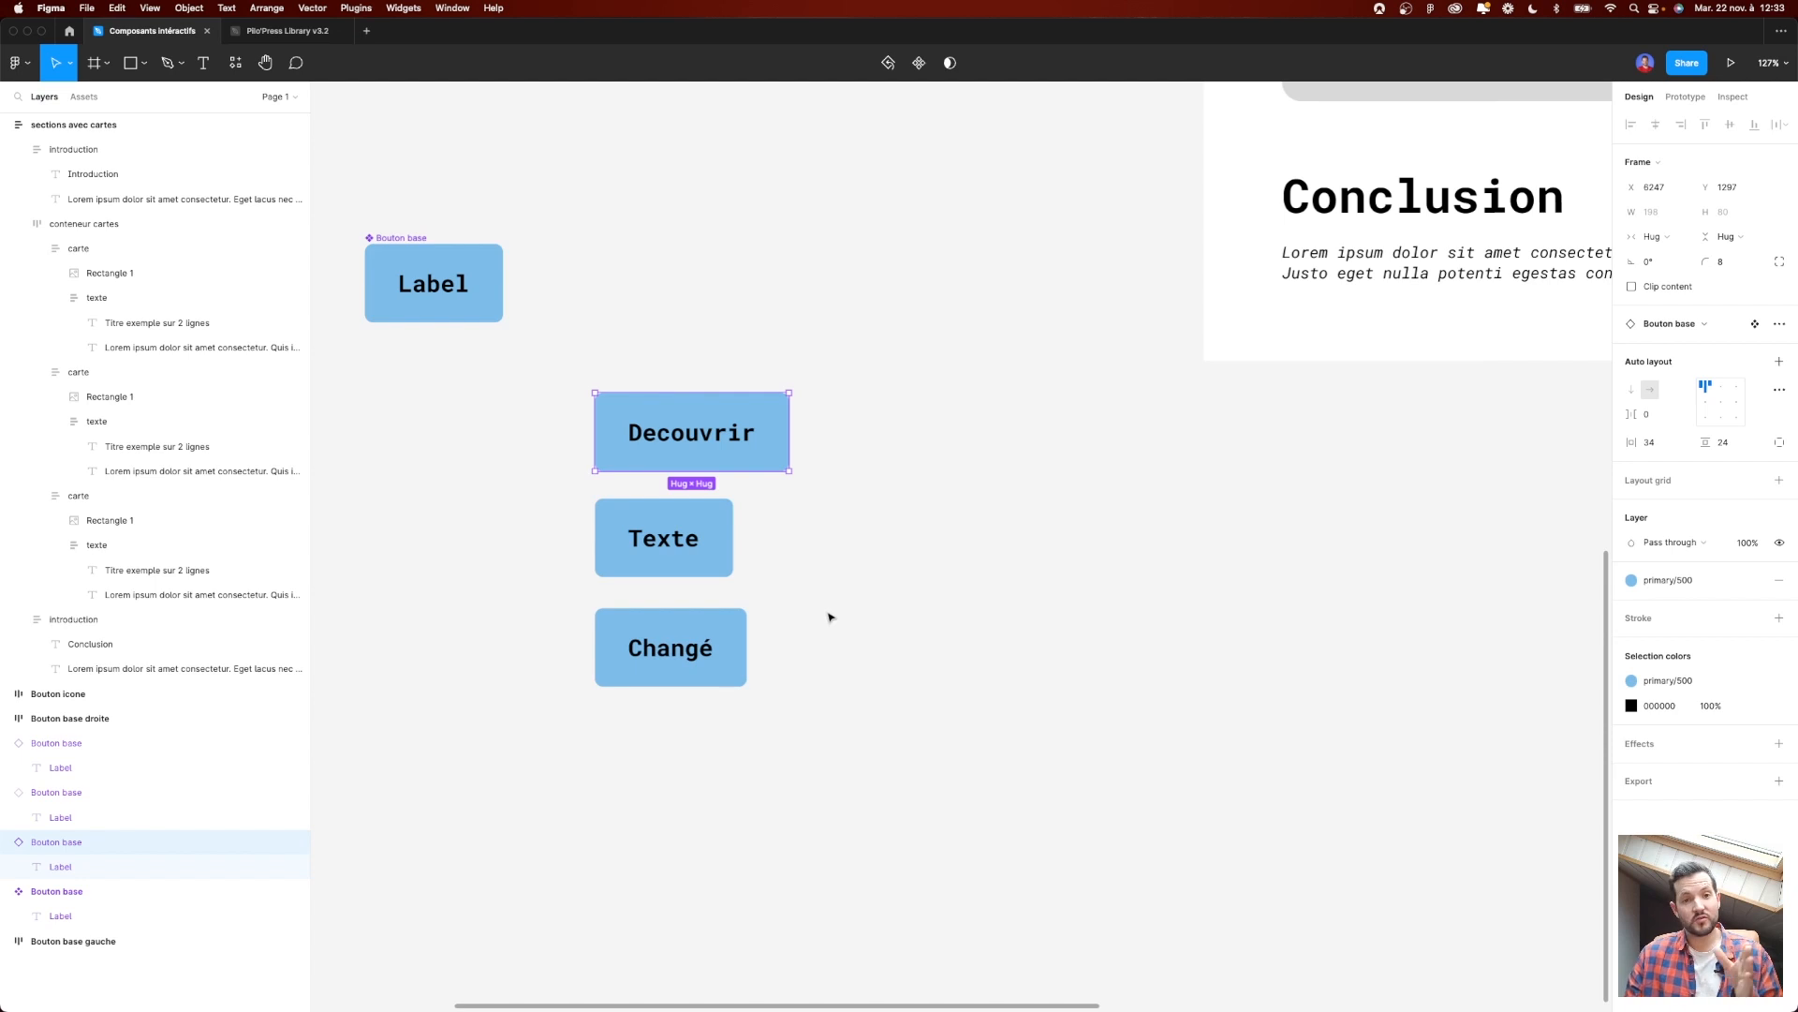
left_click(1689, 590)
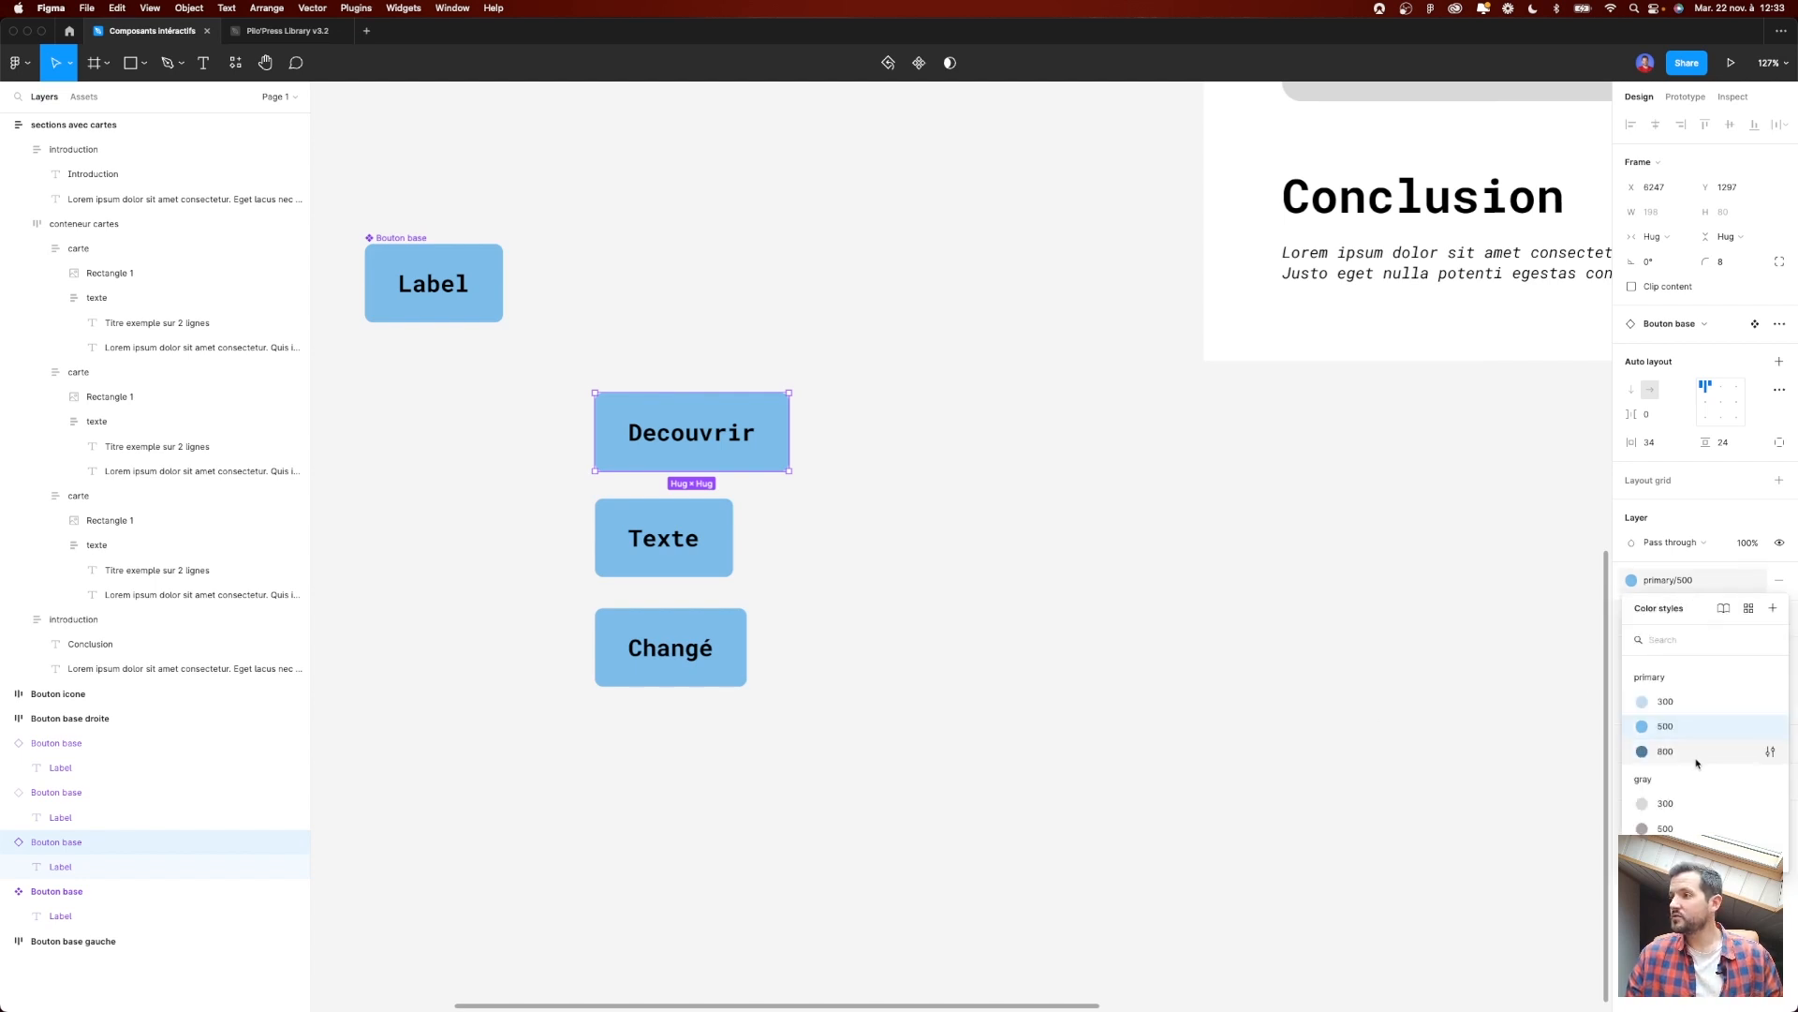
left_click(1694, 753)
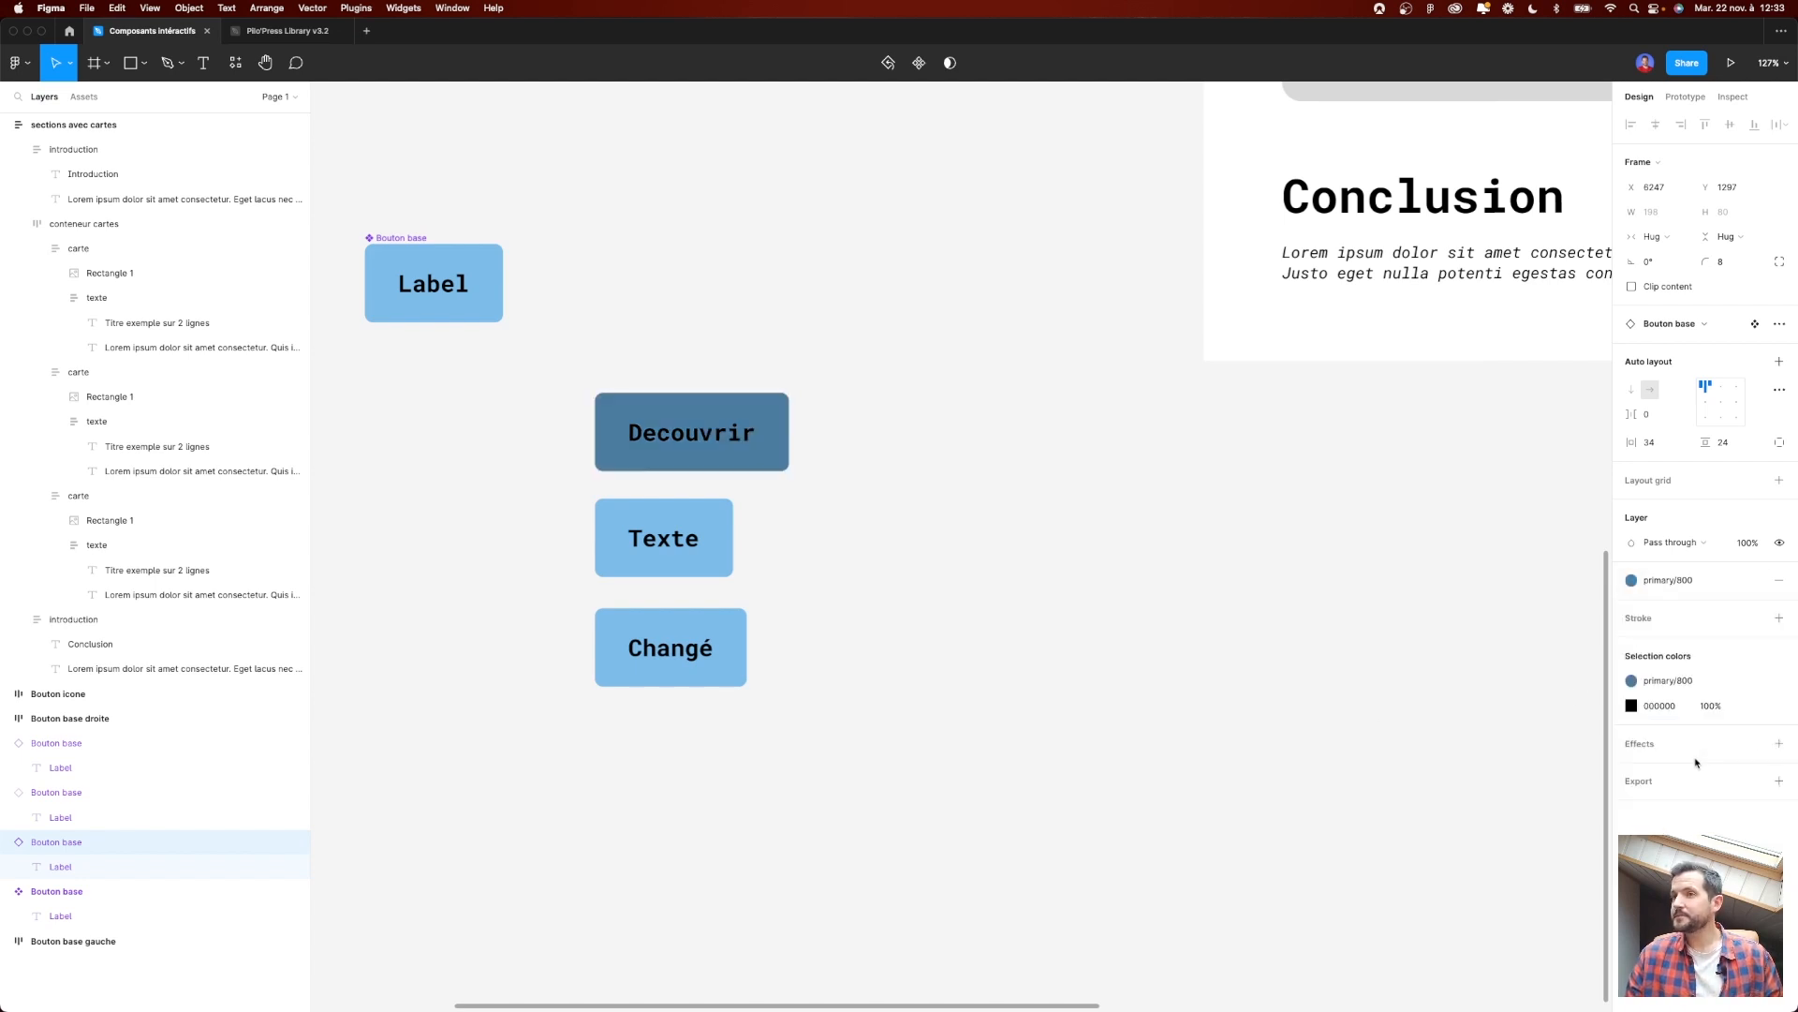
Step: Apply the gray/300 color style to the main component's fill and inspect the Decouvrir instance's overridden fill
left_click(568, 289)
left_click(400, 245)
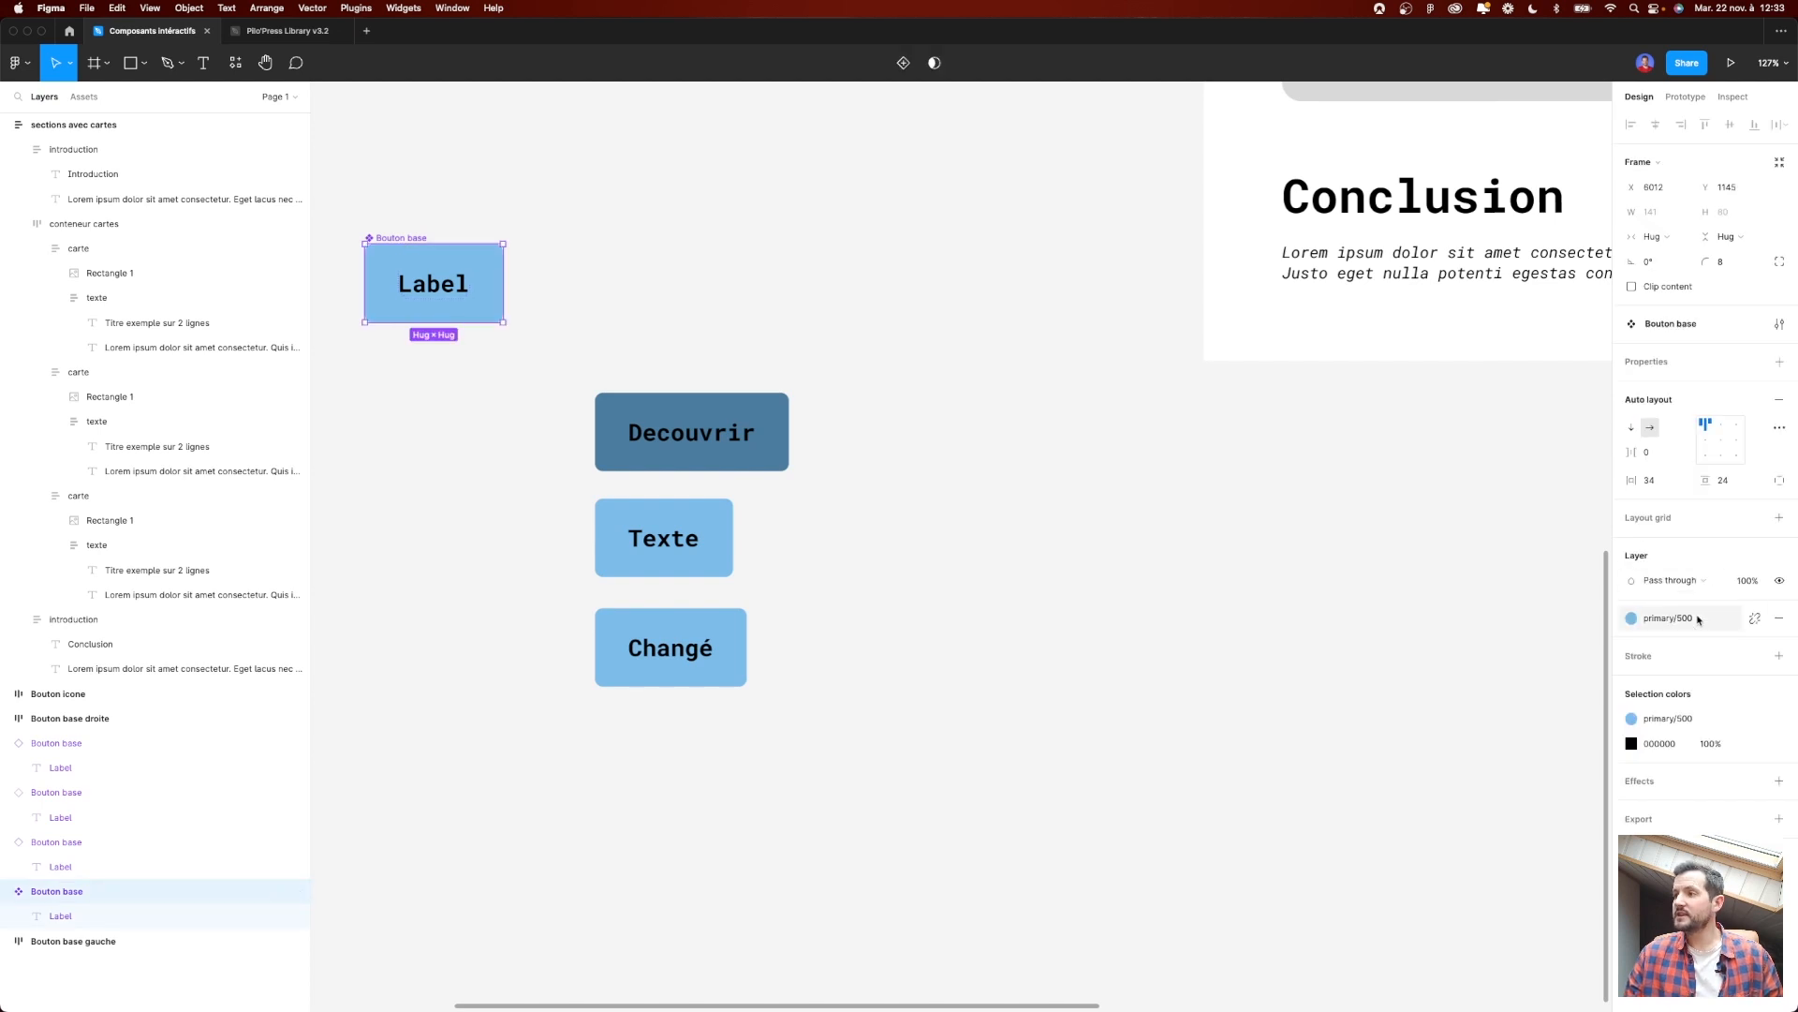
left_click(1703, 618)
left_click(1665, 841)
left_click(761, 456)
scroll(719, 459, "up", 5)
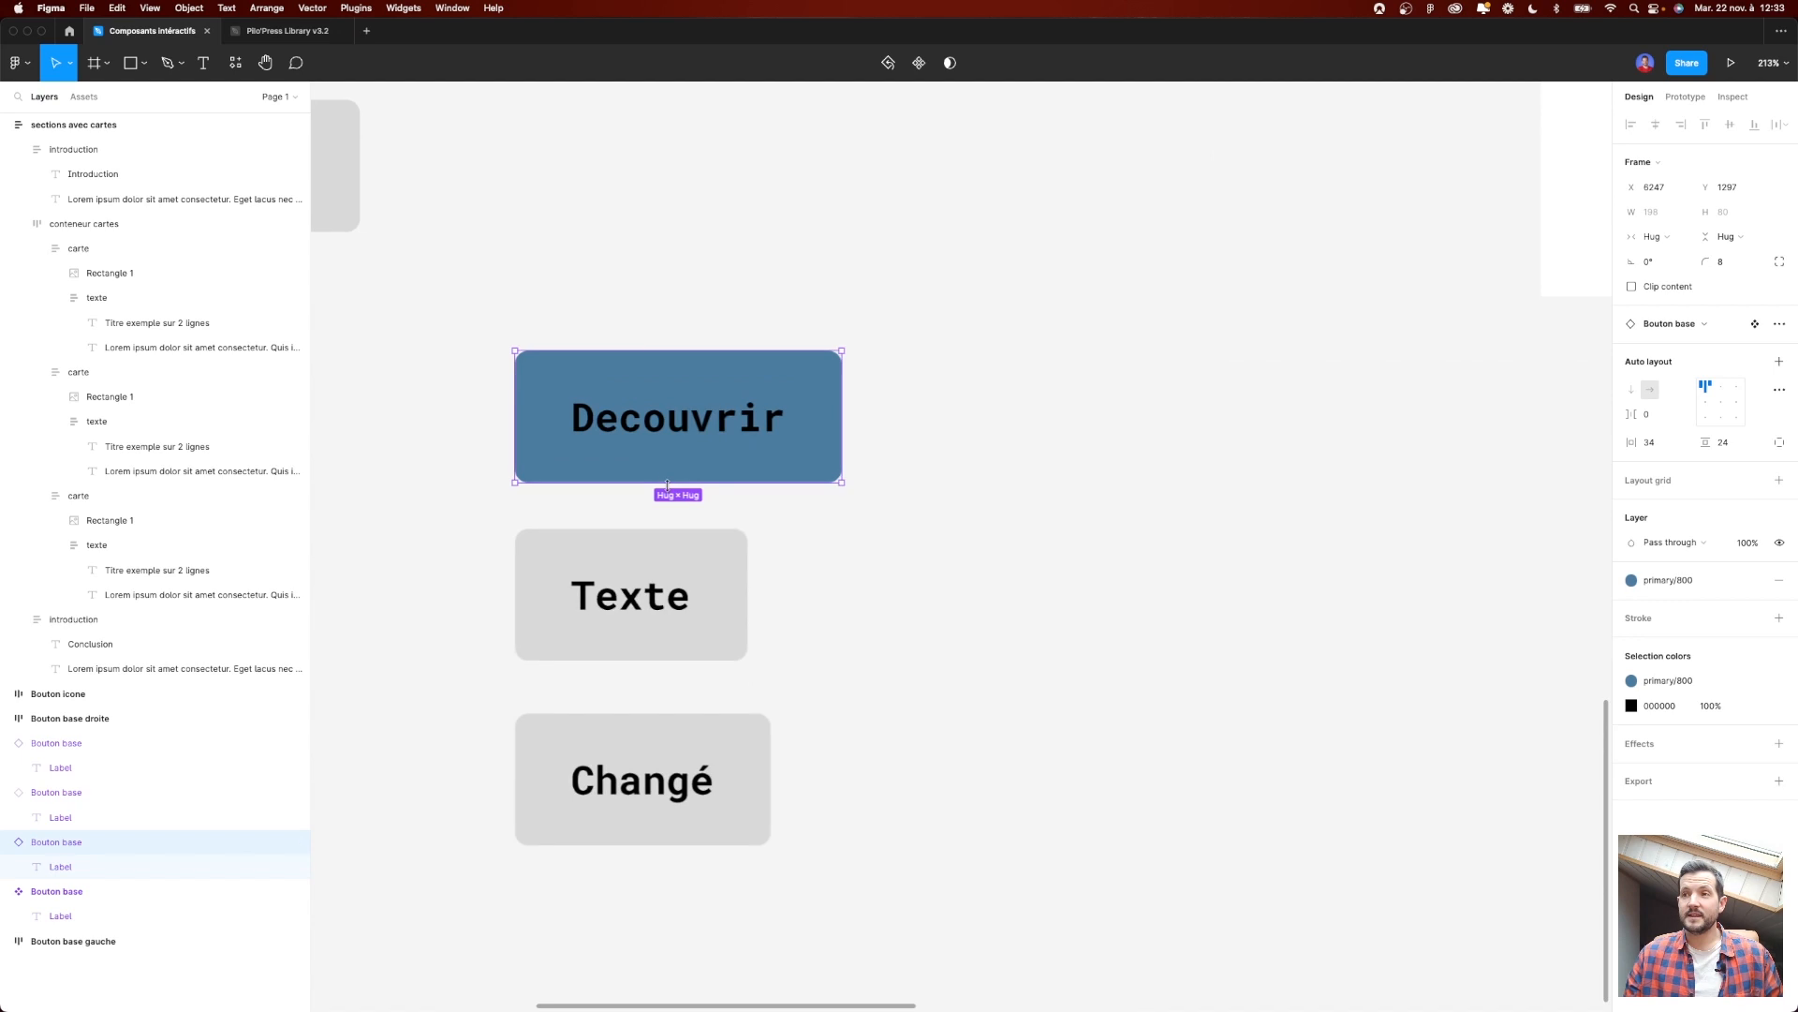
left_click(917, 513)
scroll(917, 513, "down", 4)
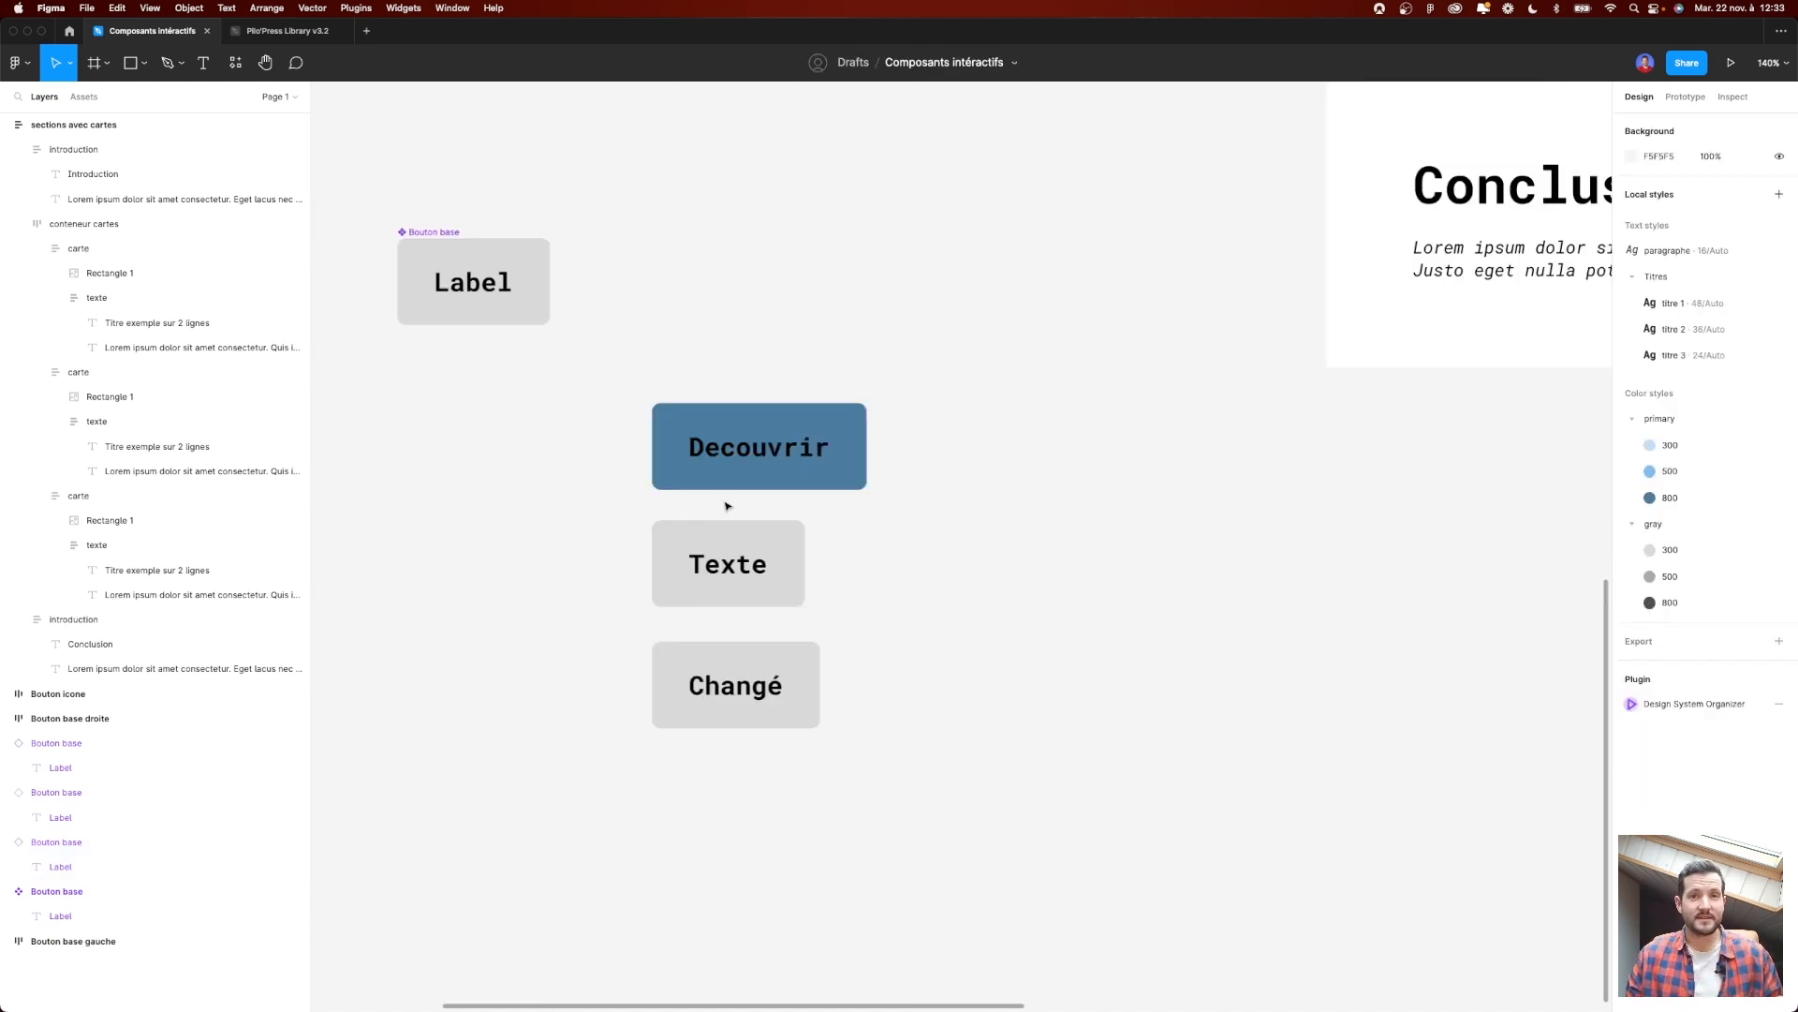
Step: Reset all changes on the Decouvrir instance, and undo the reset
left_click(830, 482)
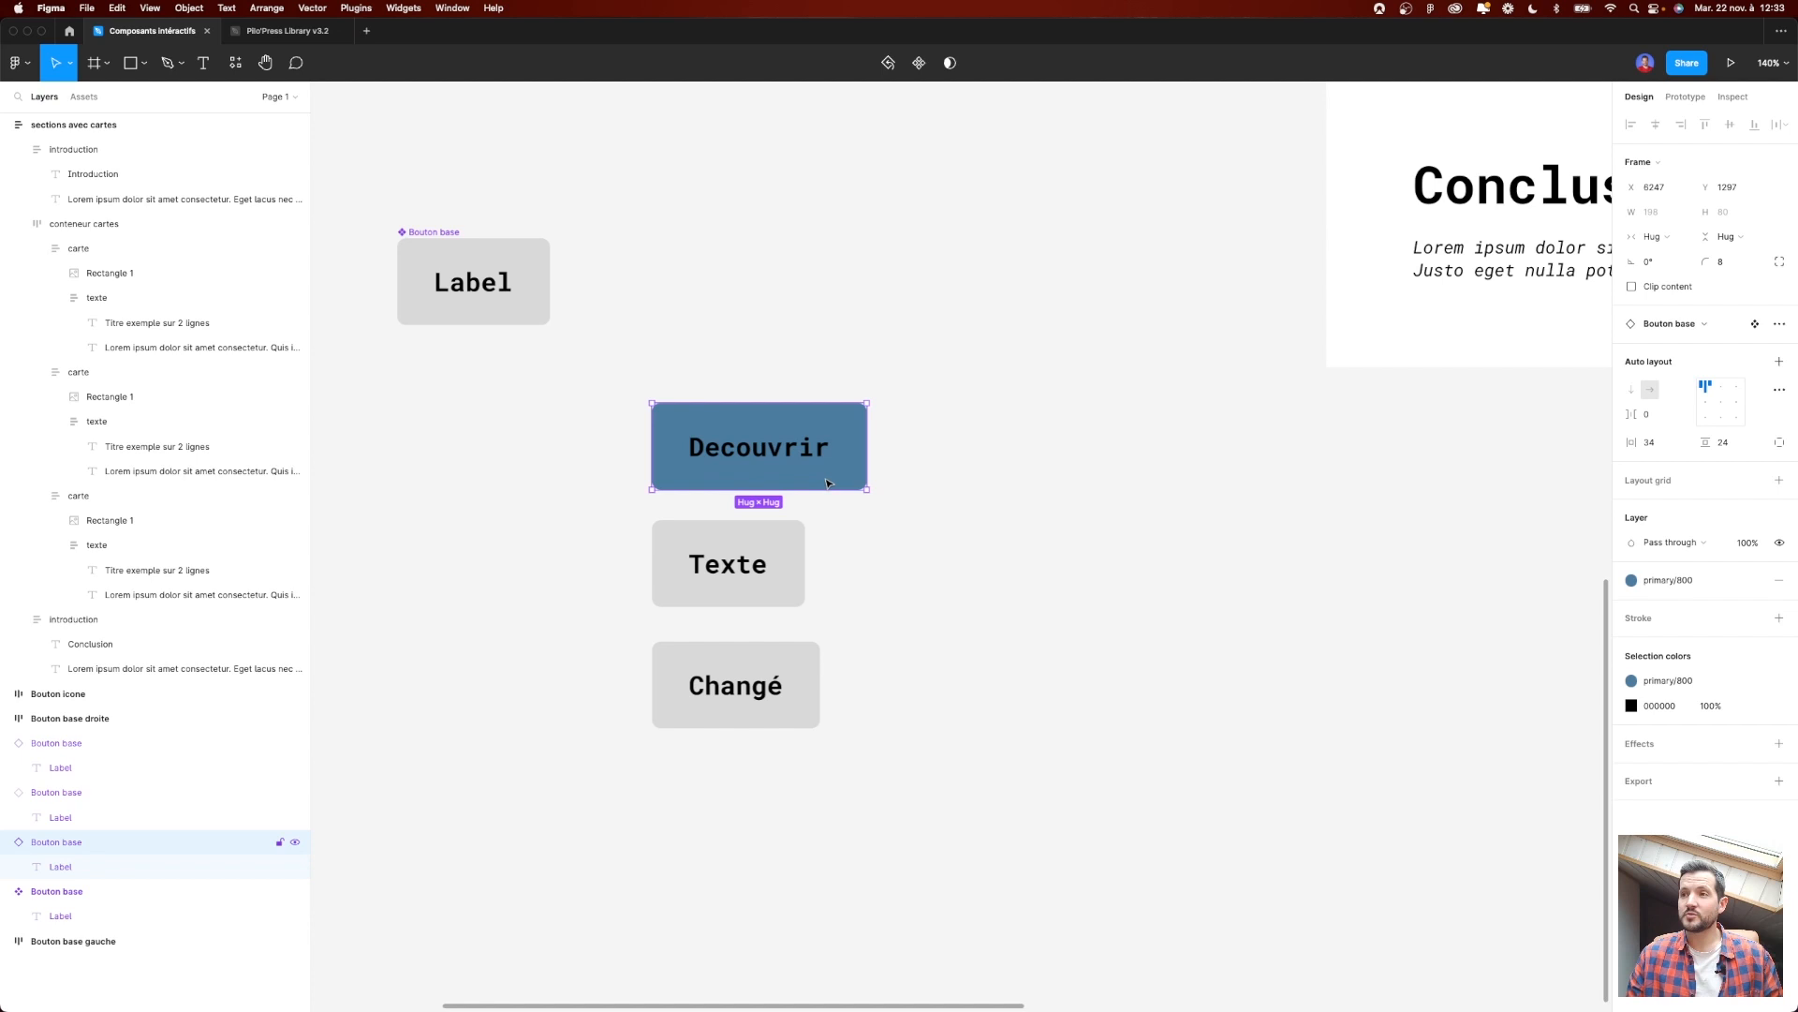
right_click(815, 479)
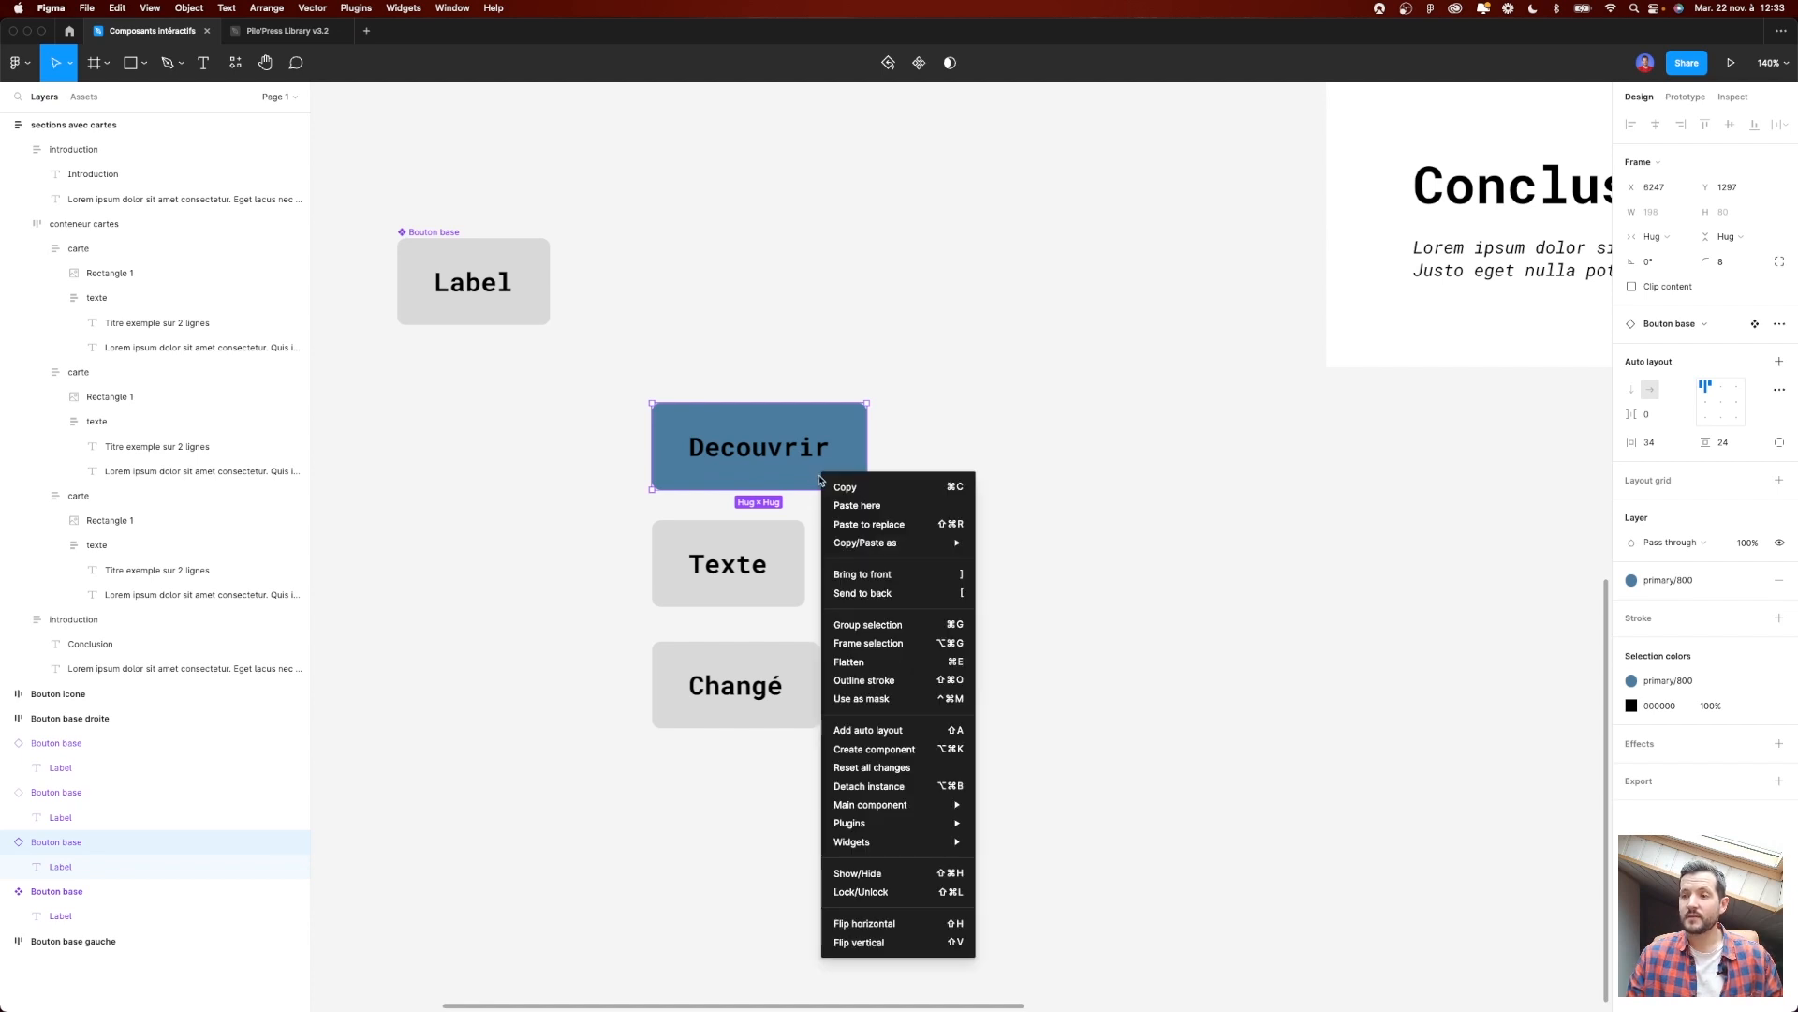
left_click(916, 768)
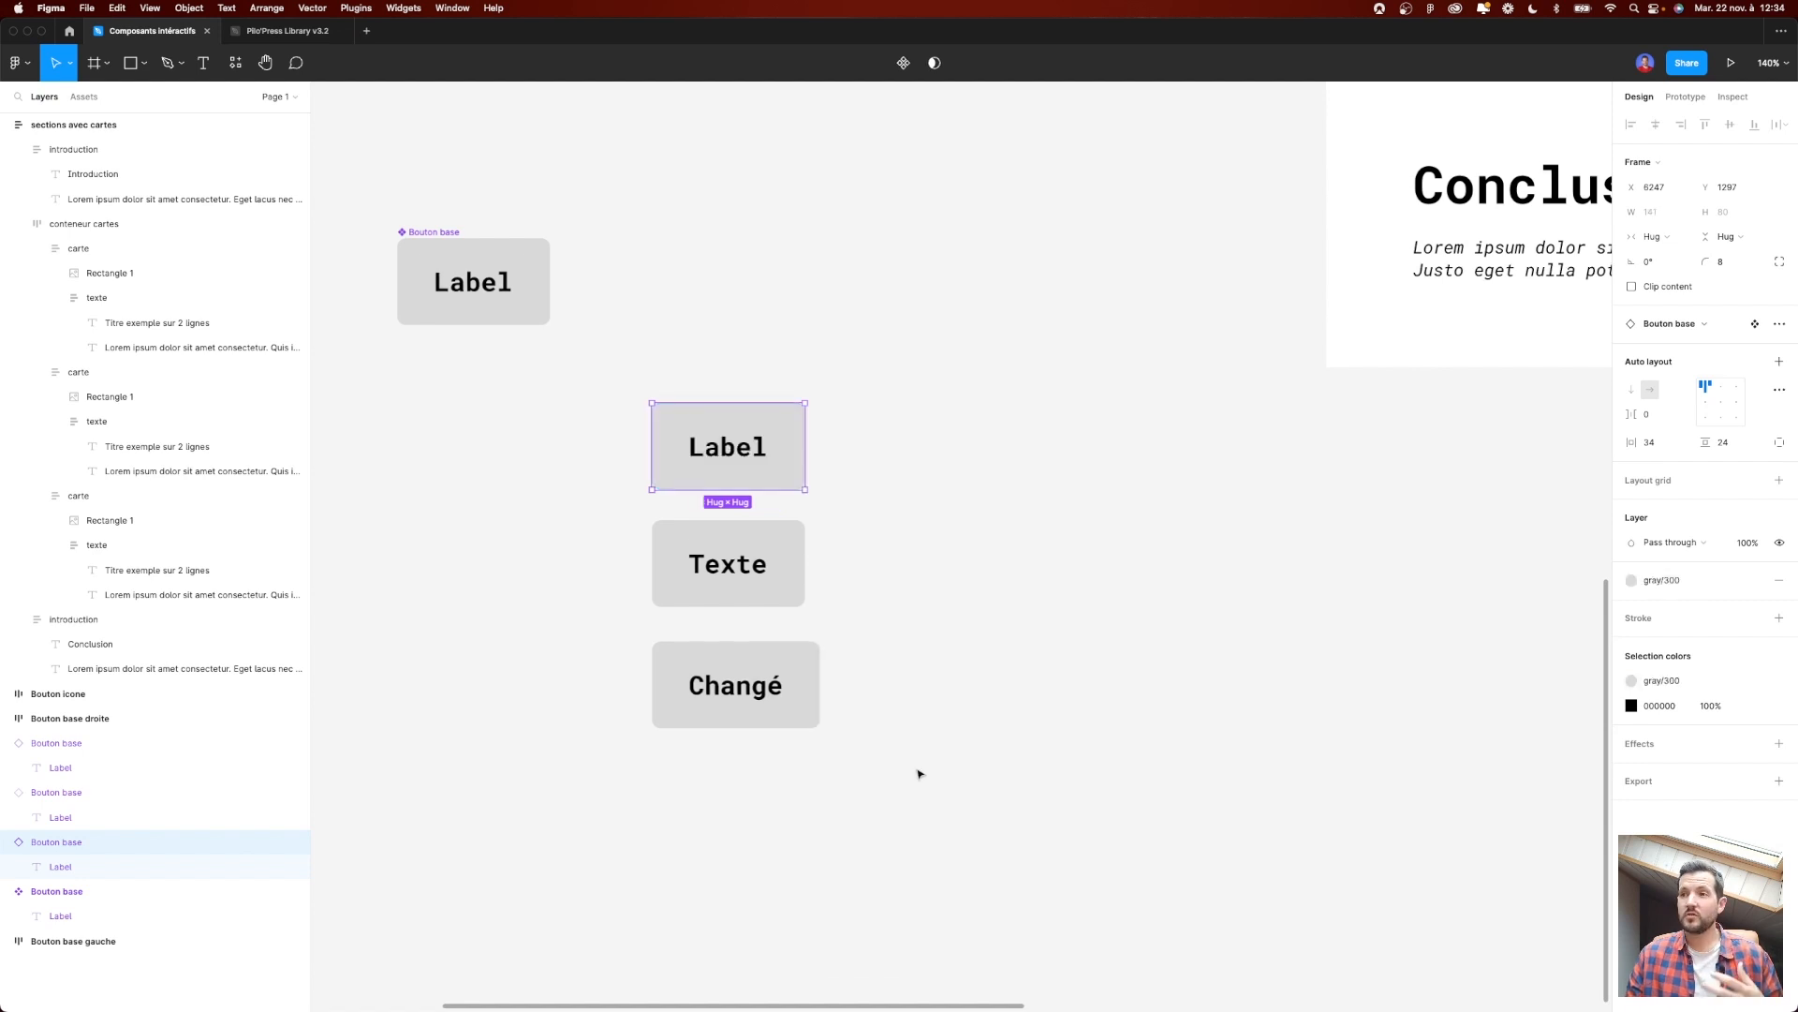
left_click(989, 555)
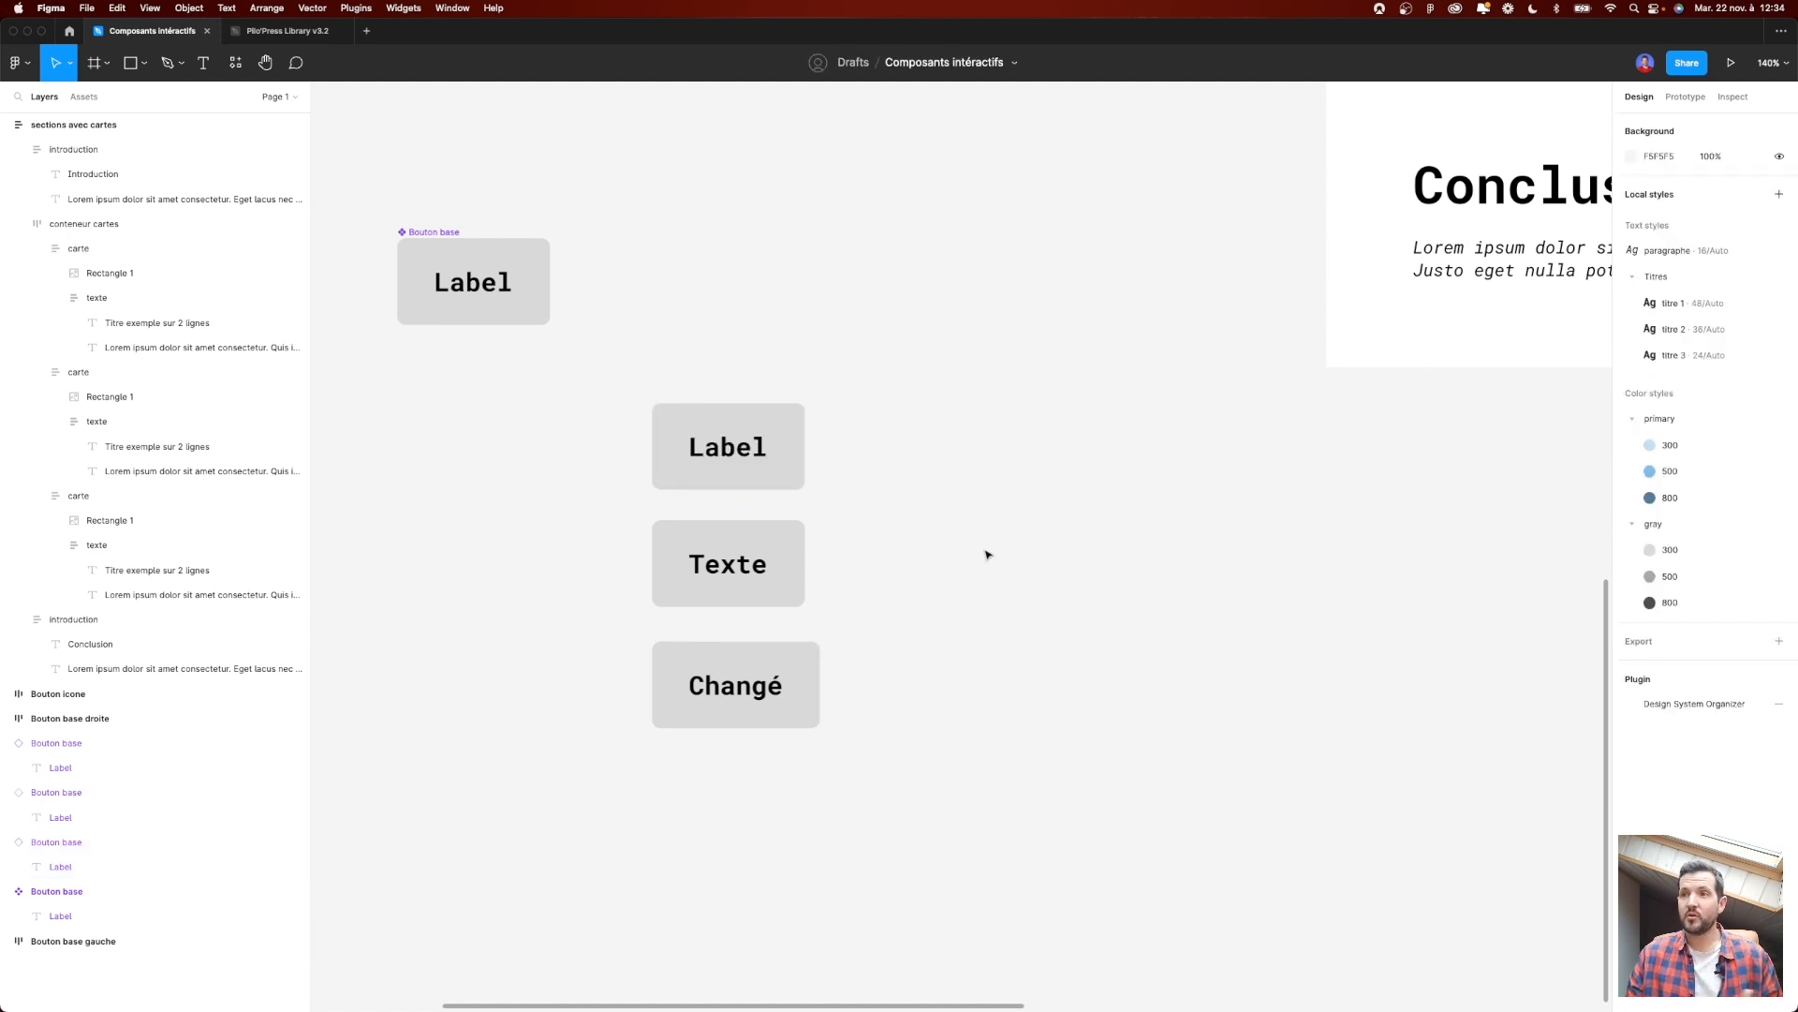
left_click(773, 480)
key("super+z")
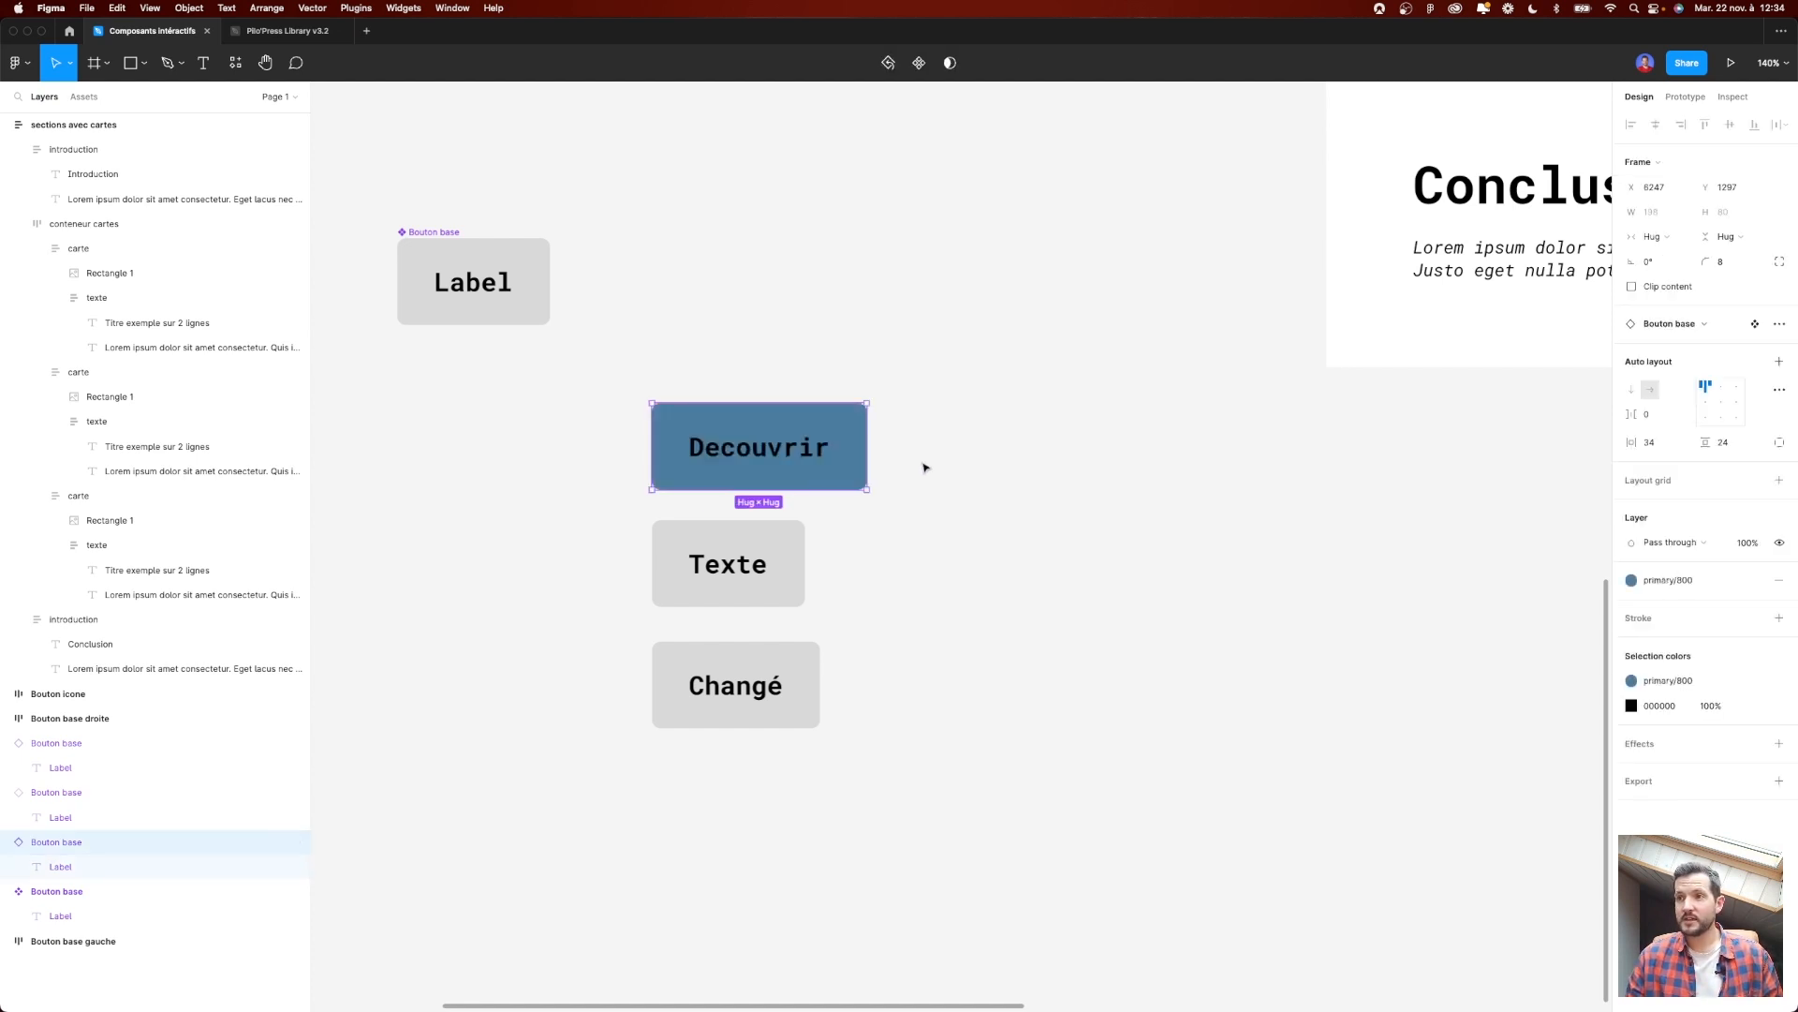
Step: Reset the changes on only the Decouvrir instance's text layer, keeping the instance's fill override
left_click(963, 506)
left_click(510, 318)
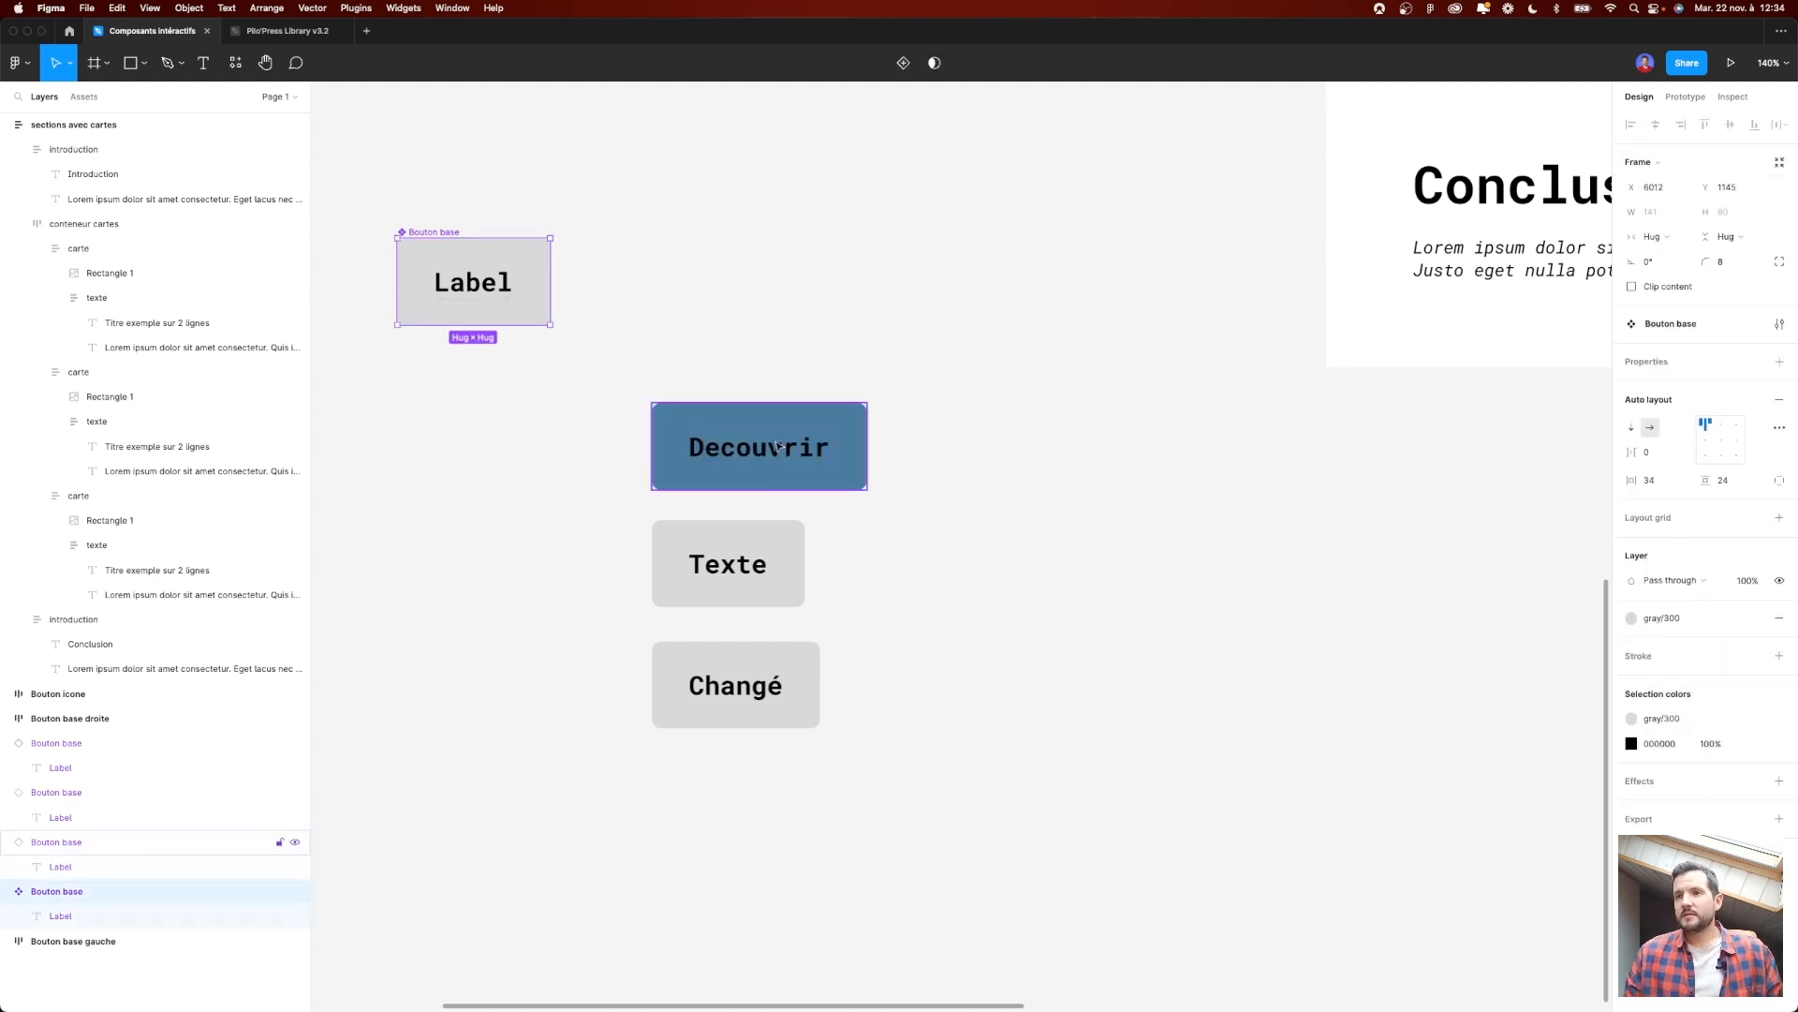
left_click(777, 445)
key("Return")
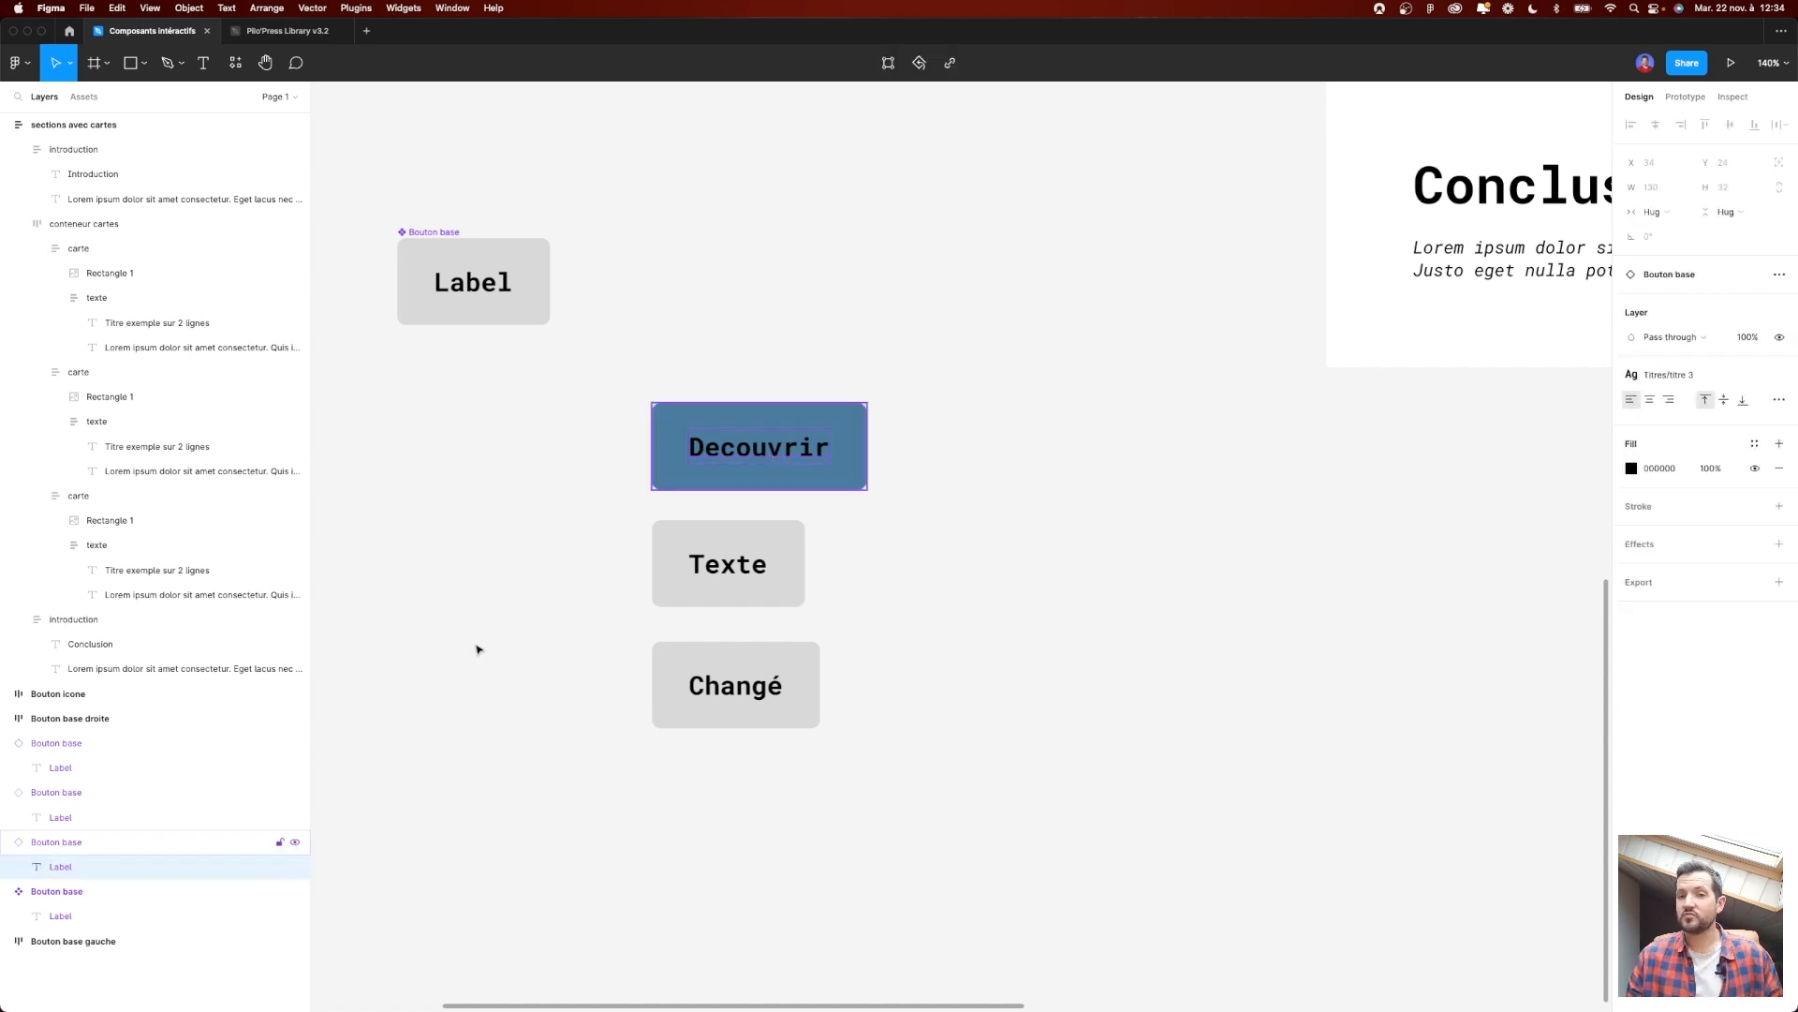
right_click(763, 435)
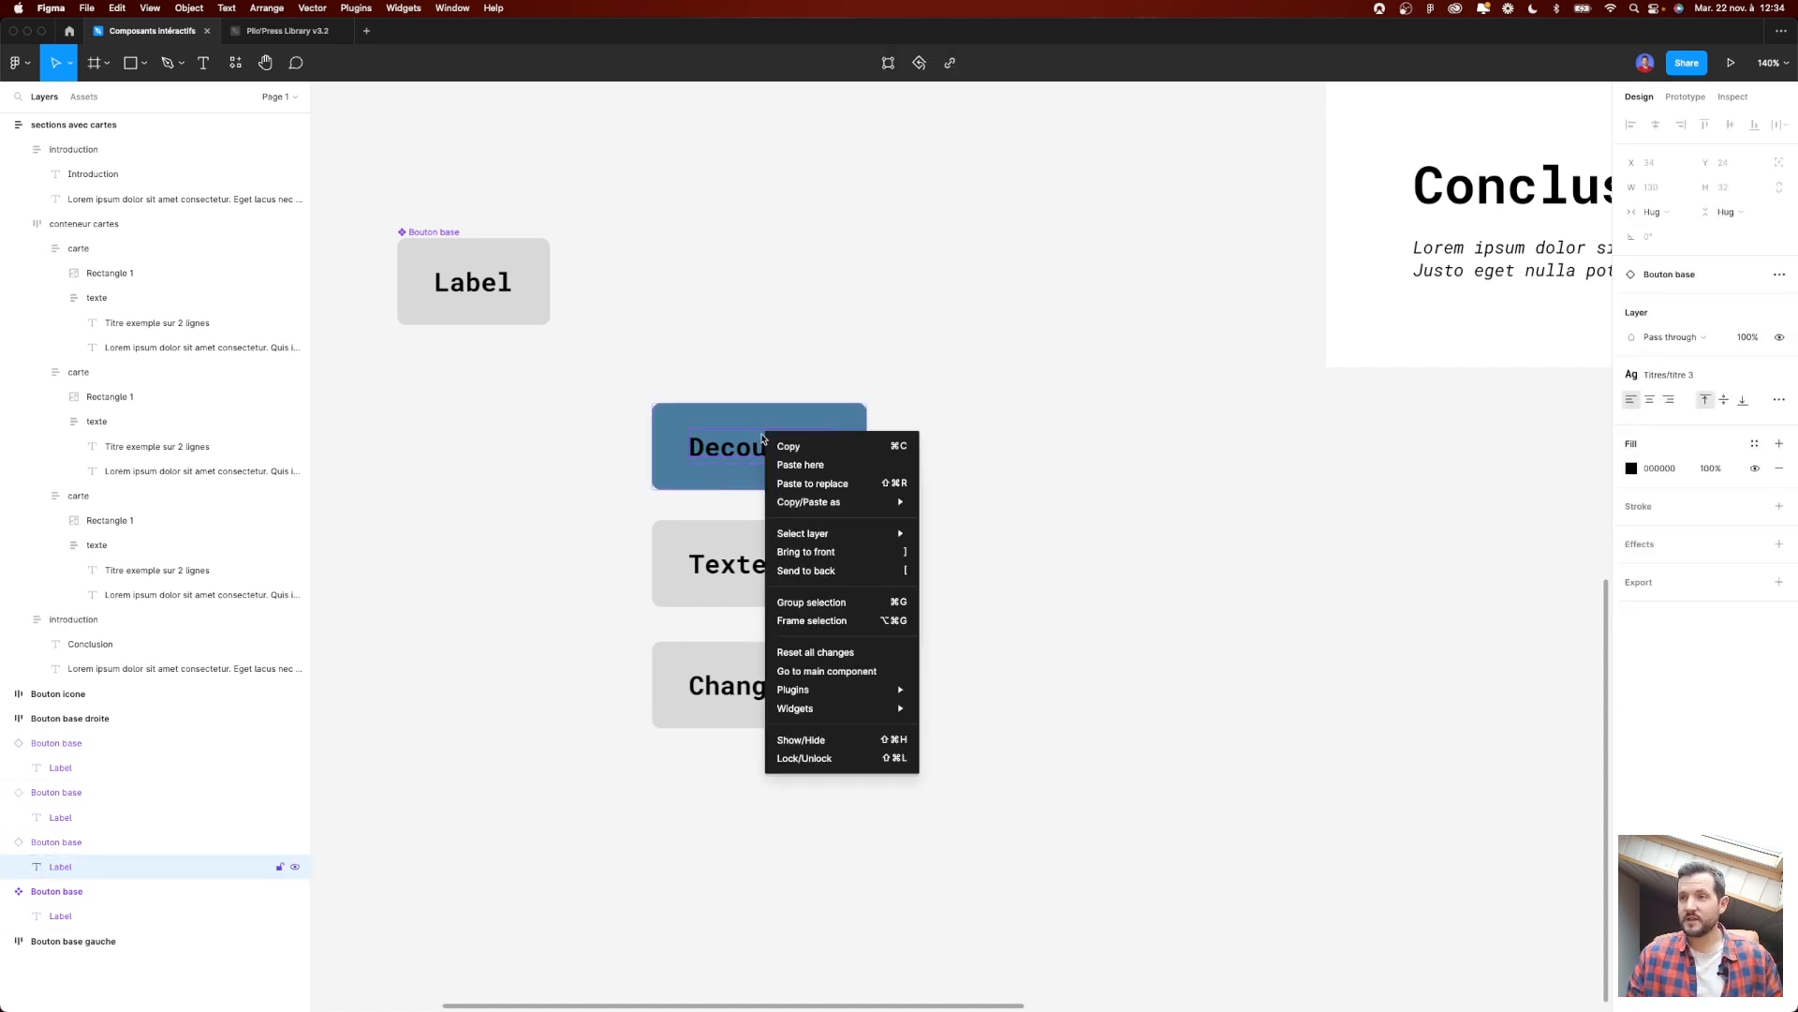
left_click(815, 652)
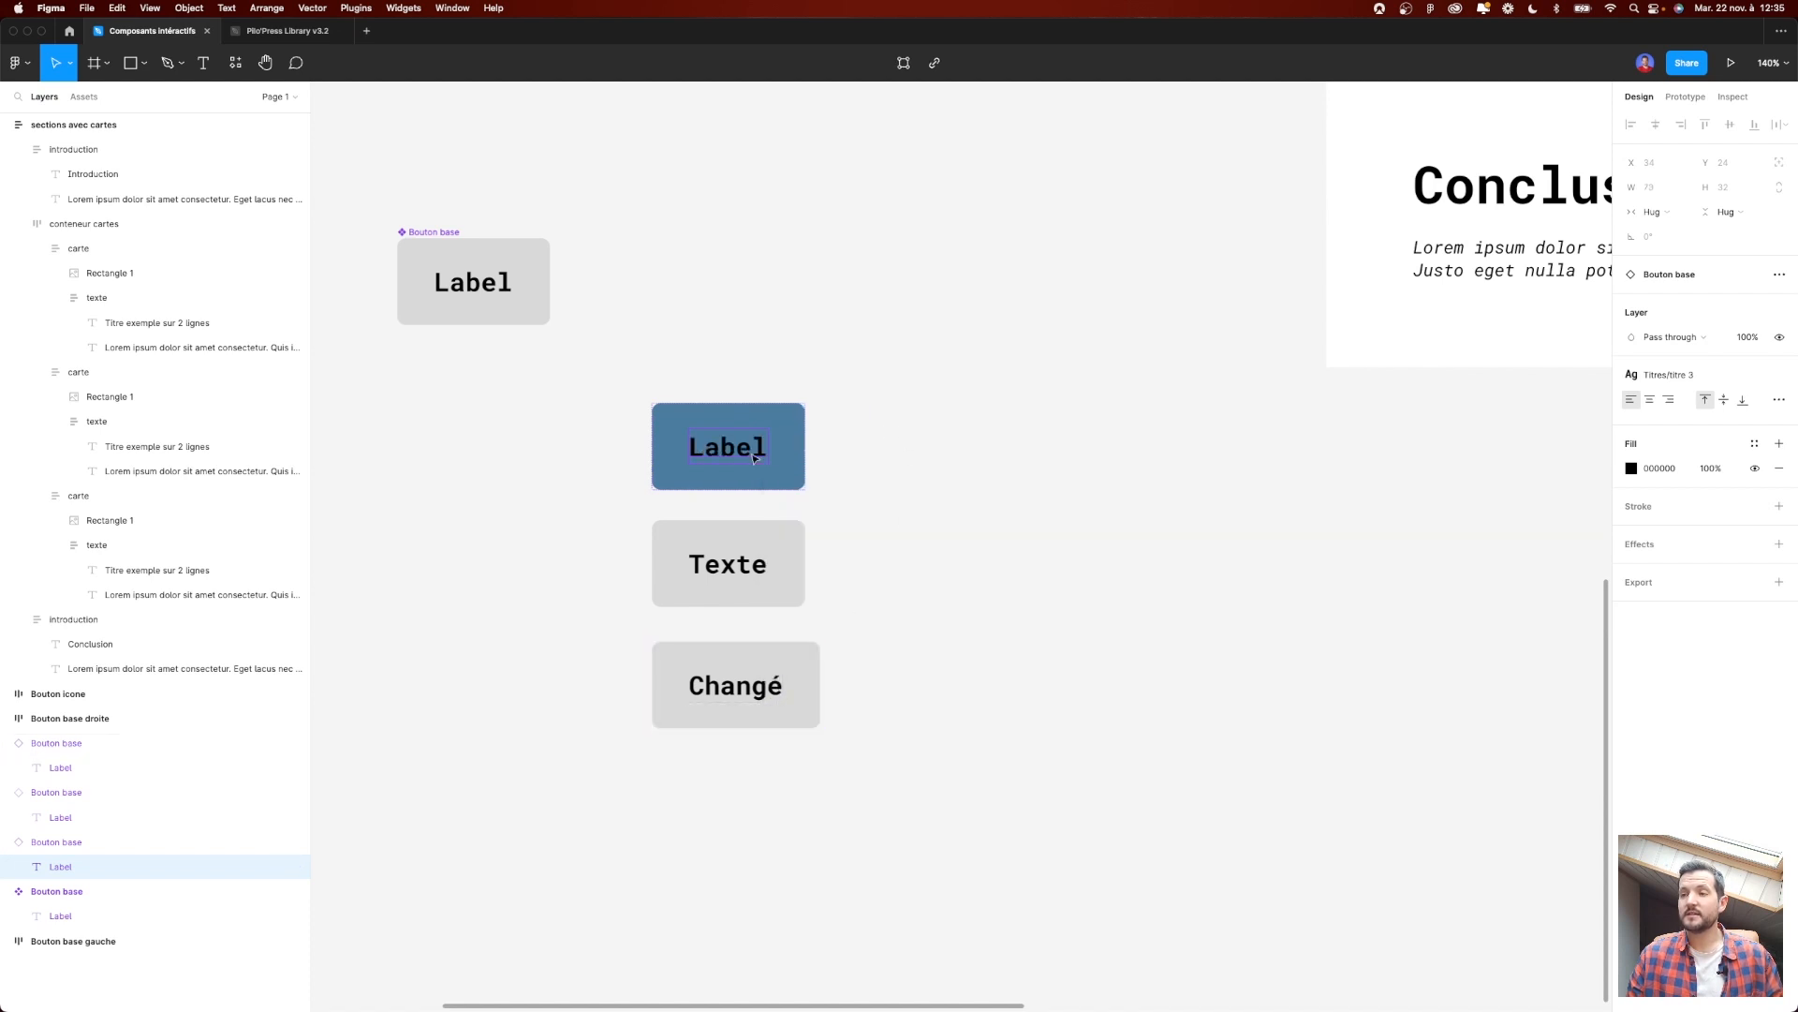
left_click(897, 473)
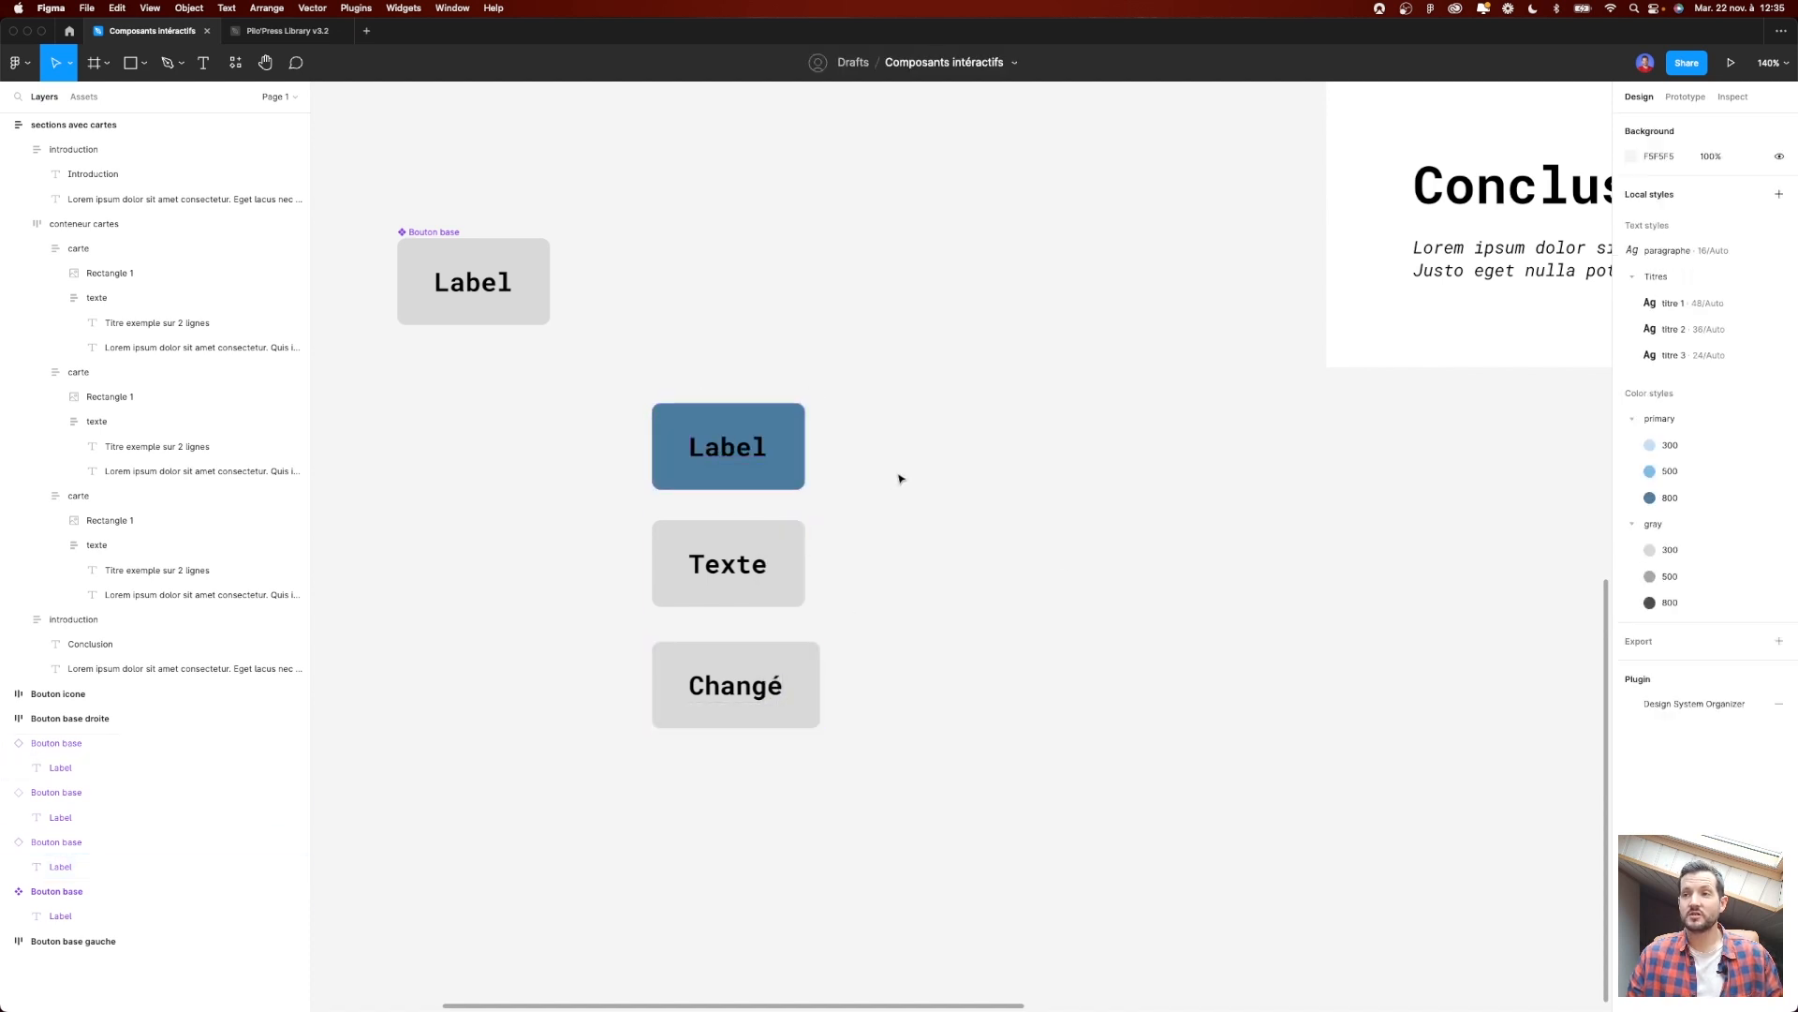
Step: Replace the main component's text with "Titre"
left_click(483, 282)
double_click(482, 282)
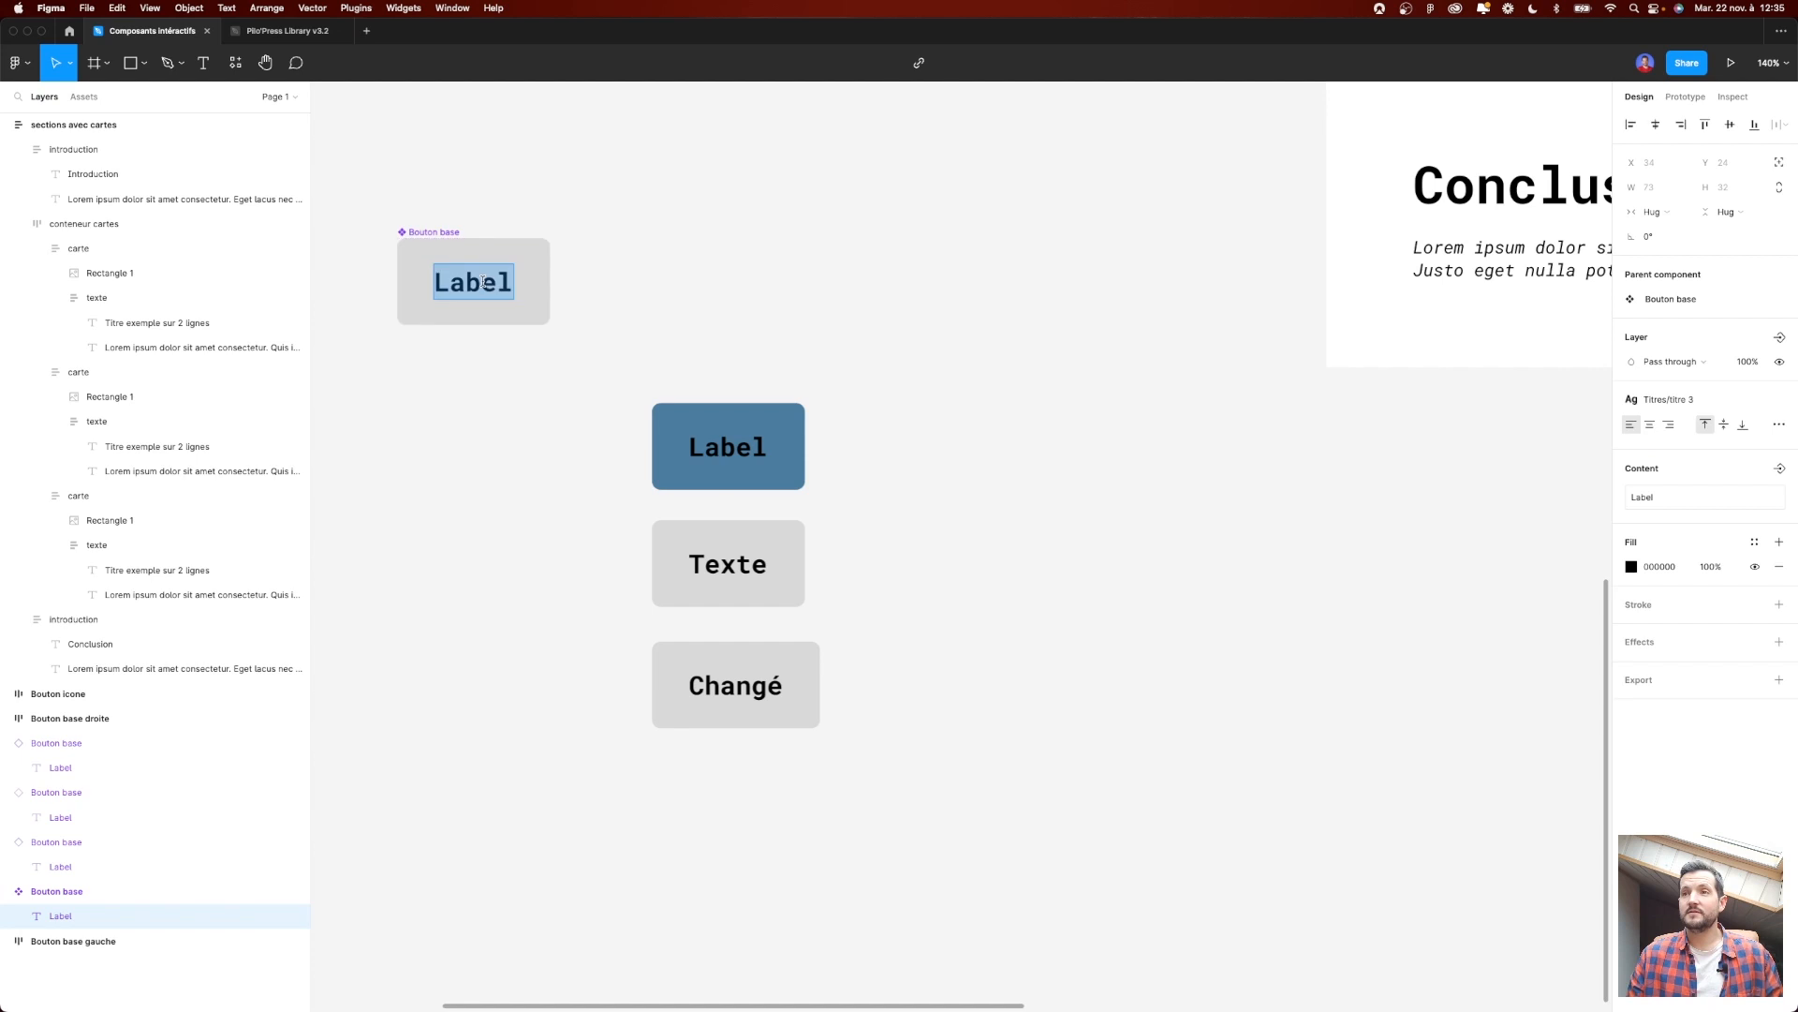
key("Right")
key("BackSpace")
key("BackSpace")
key("BackSpace")
key("BackSpace")
key("BackSpace")
type("Titre")
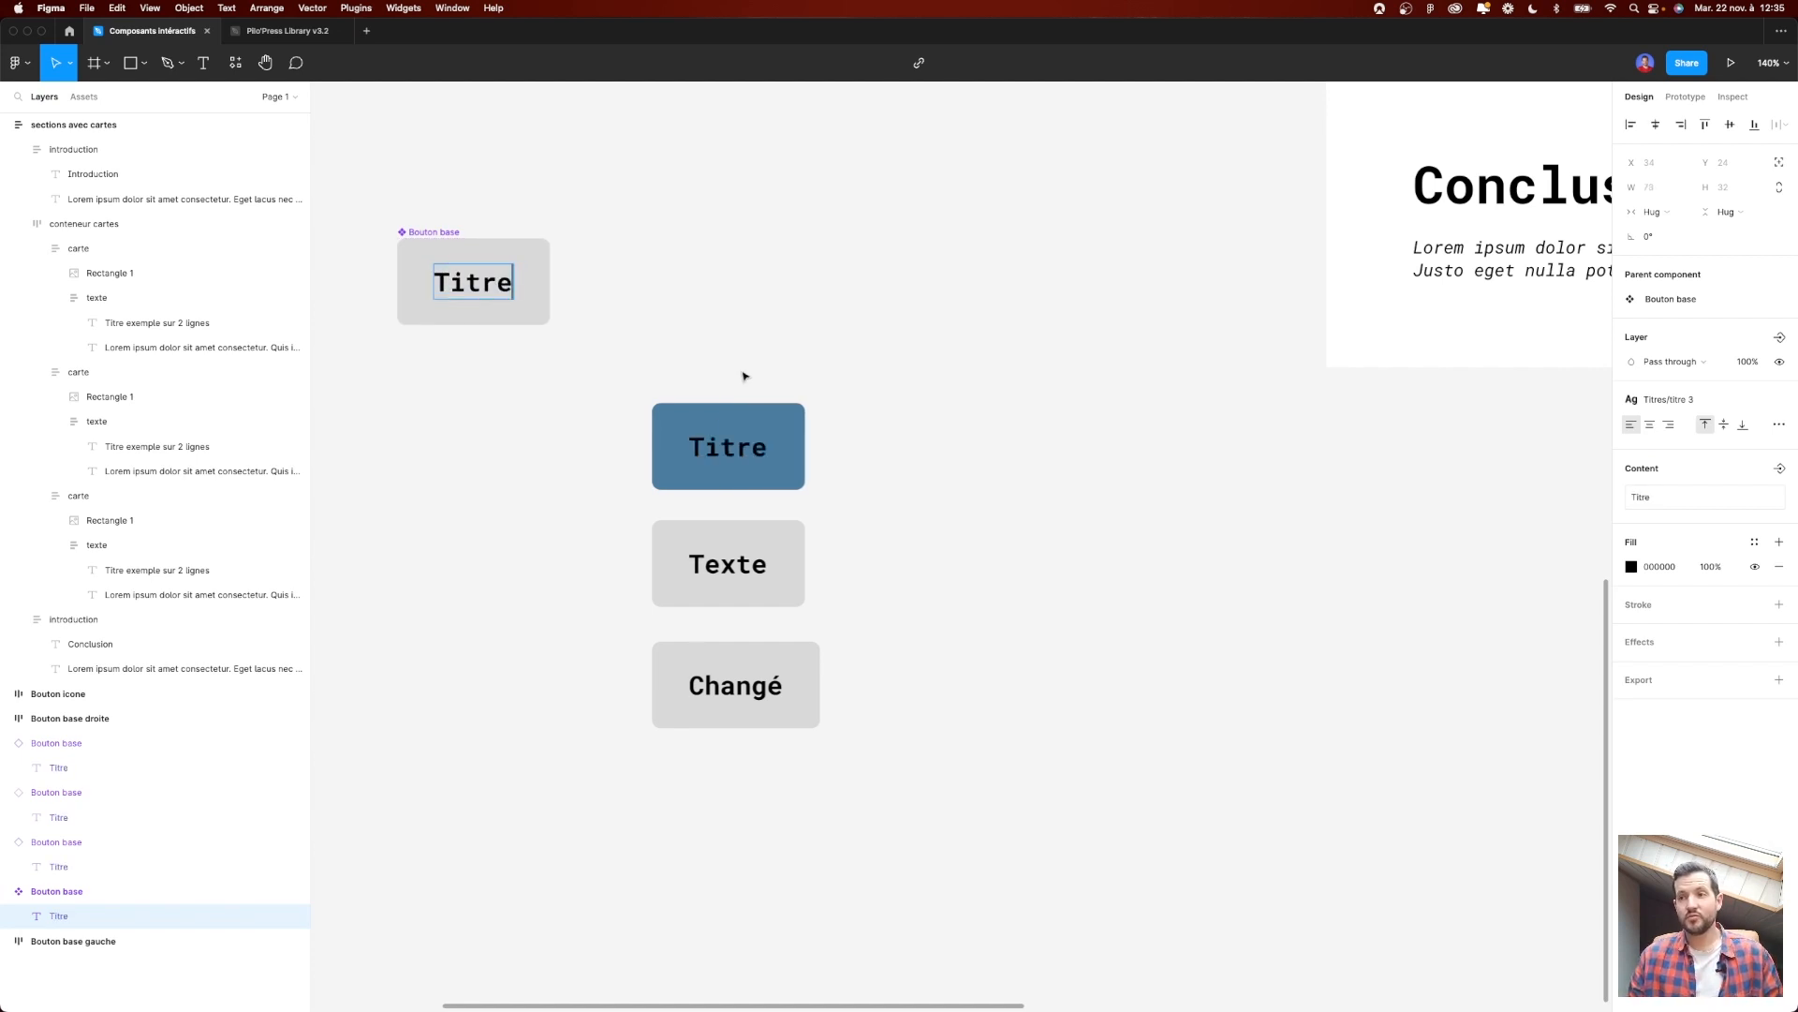
key("Escape")
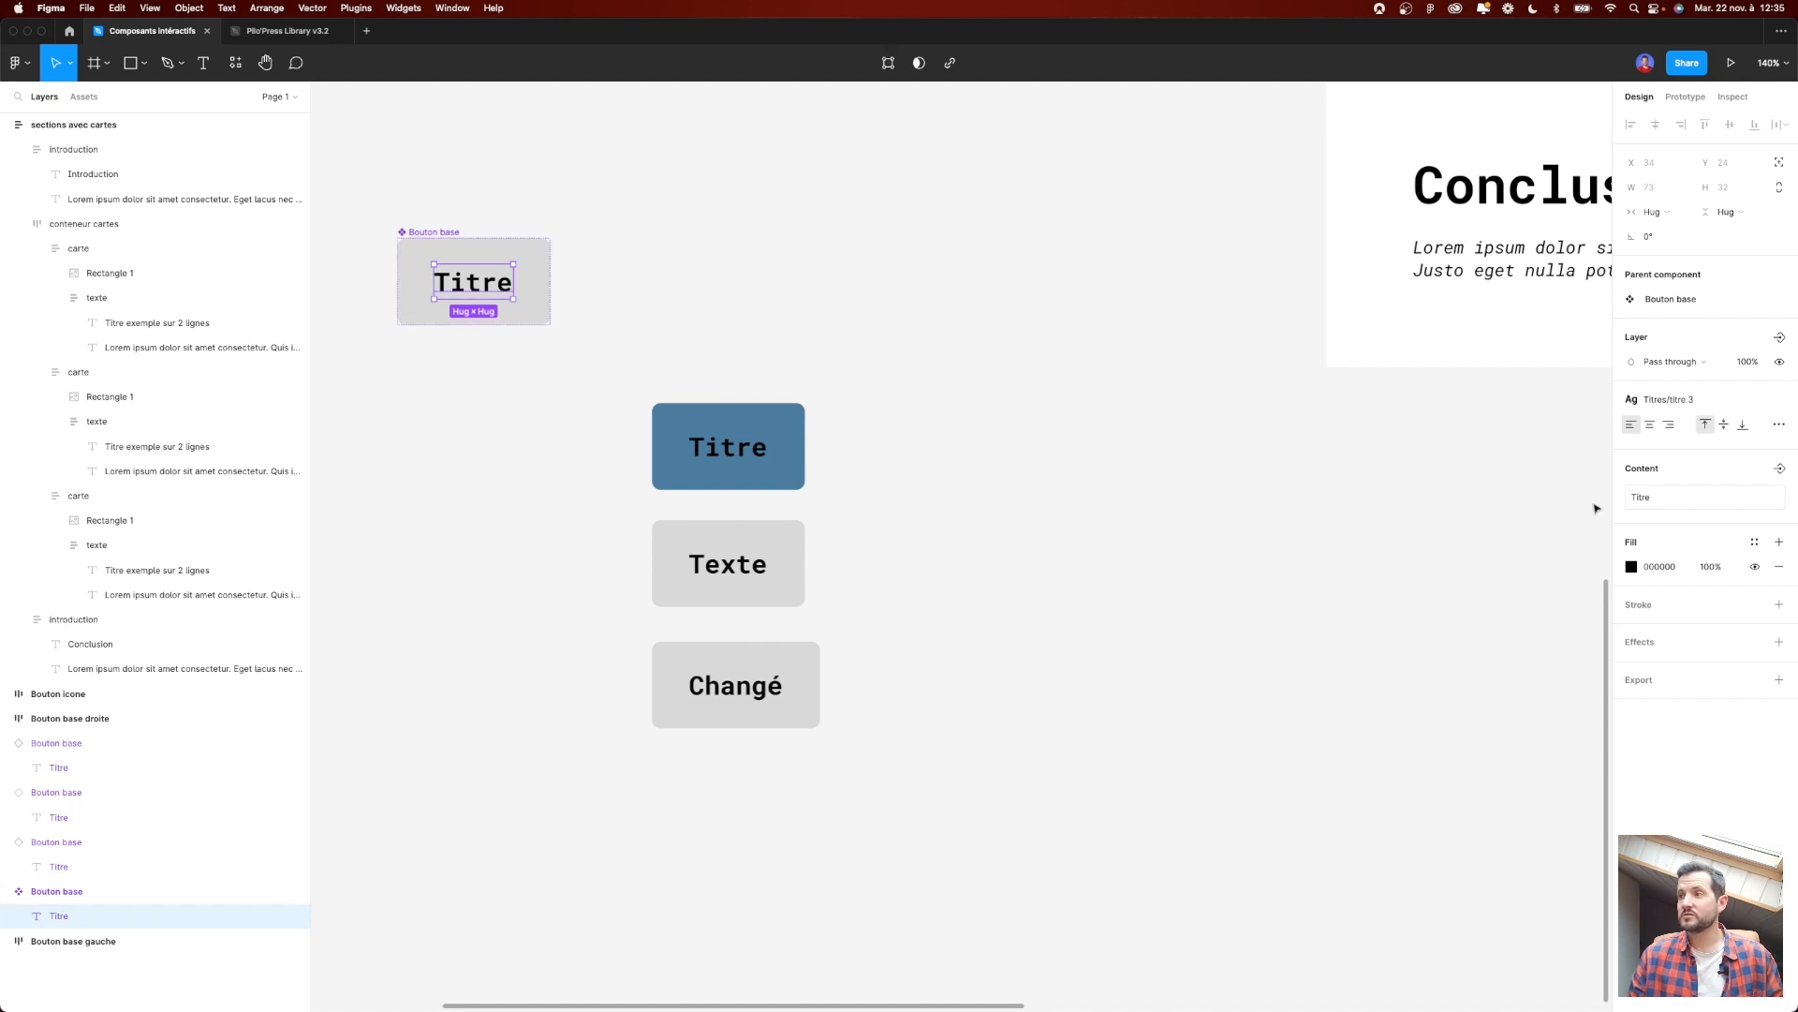
Step: Apply the primary/300 color style to the main component's fill and select the dark blue instance to compare it
left_click(479, 232)
left_click(454, 232)
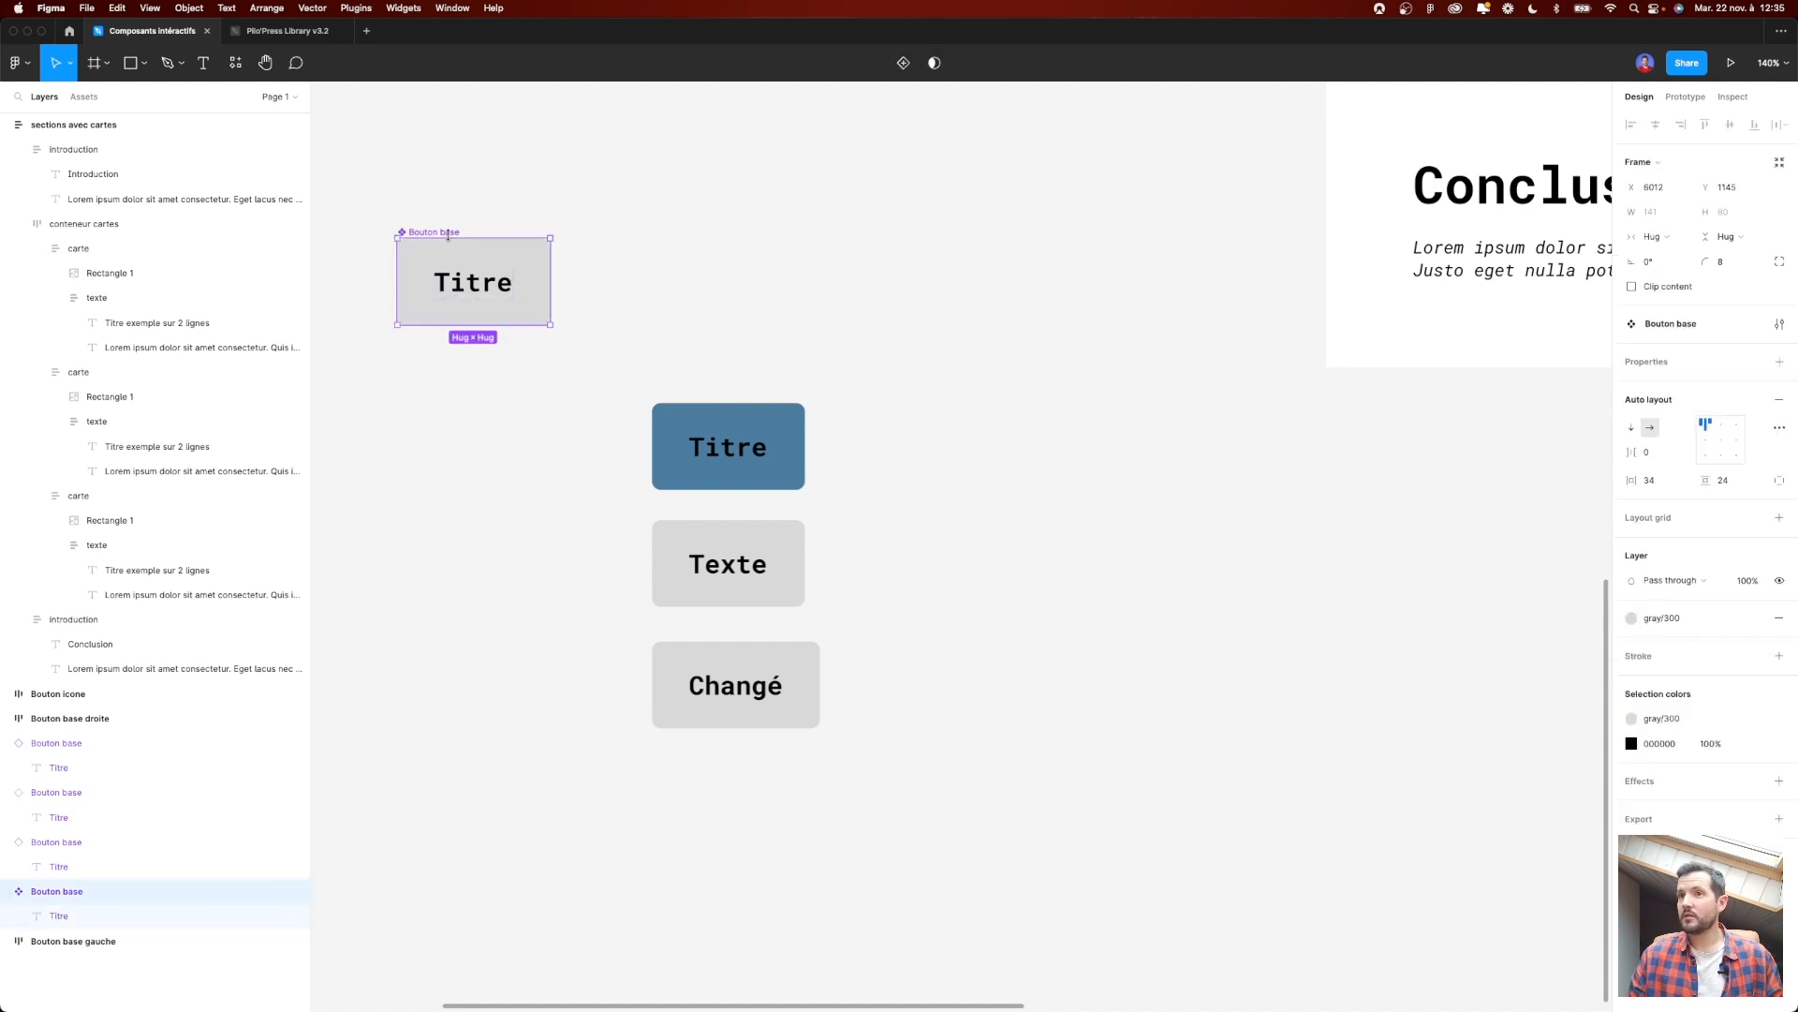
left_click(1672, 618)
left_click(1743, 737)
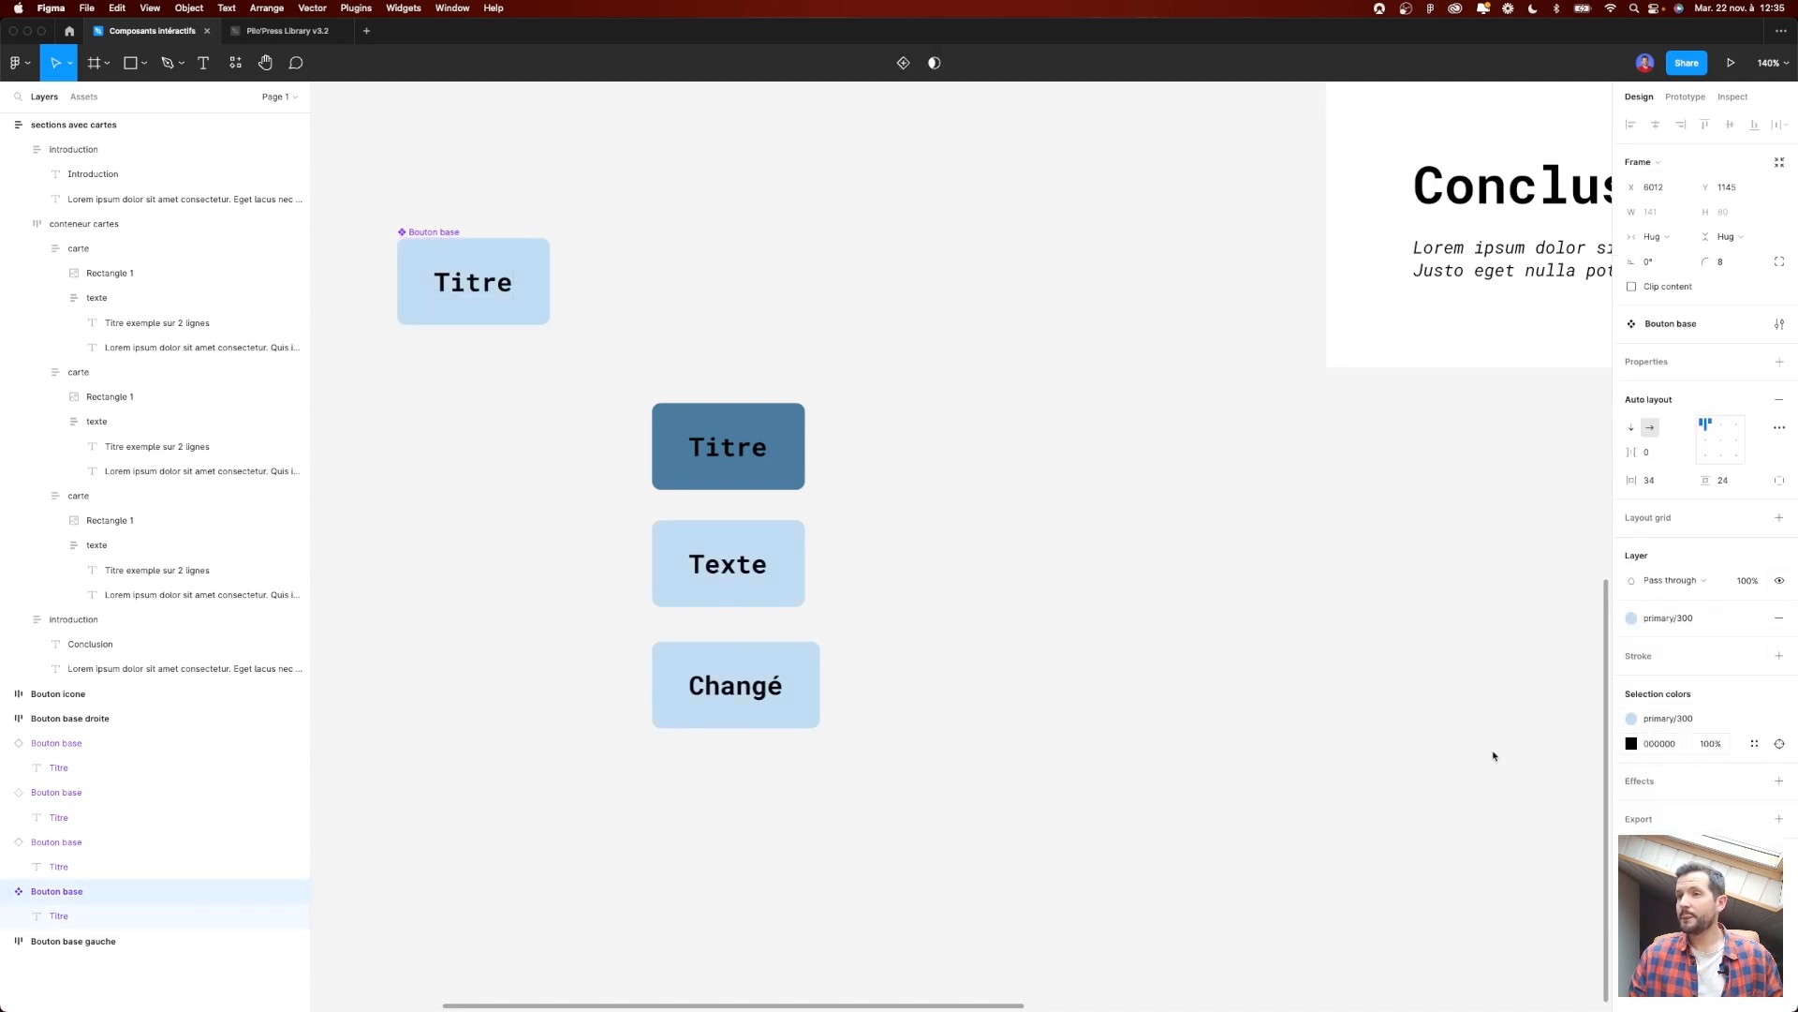
left_click(774, 487)
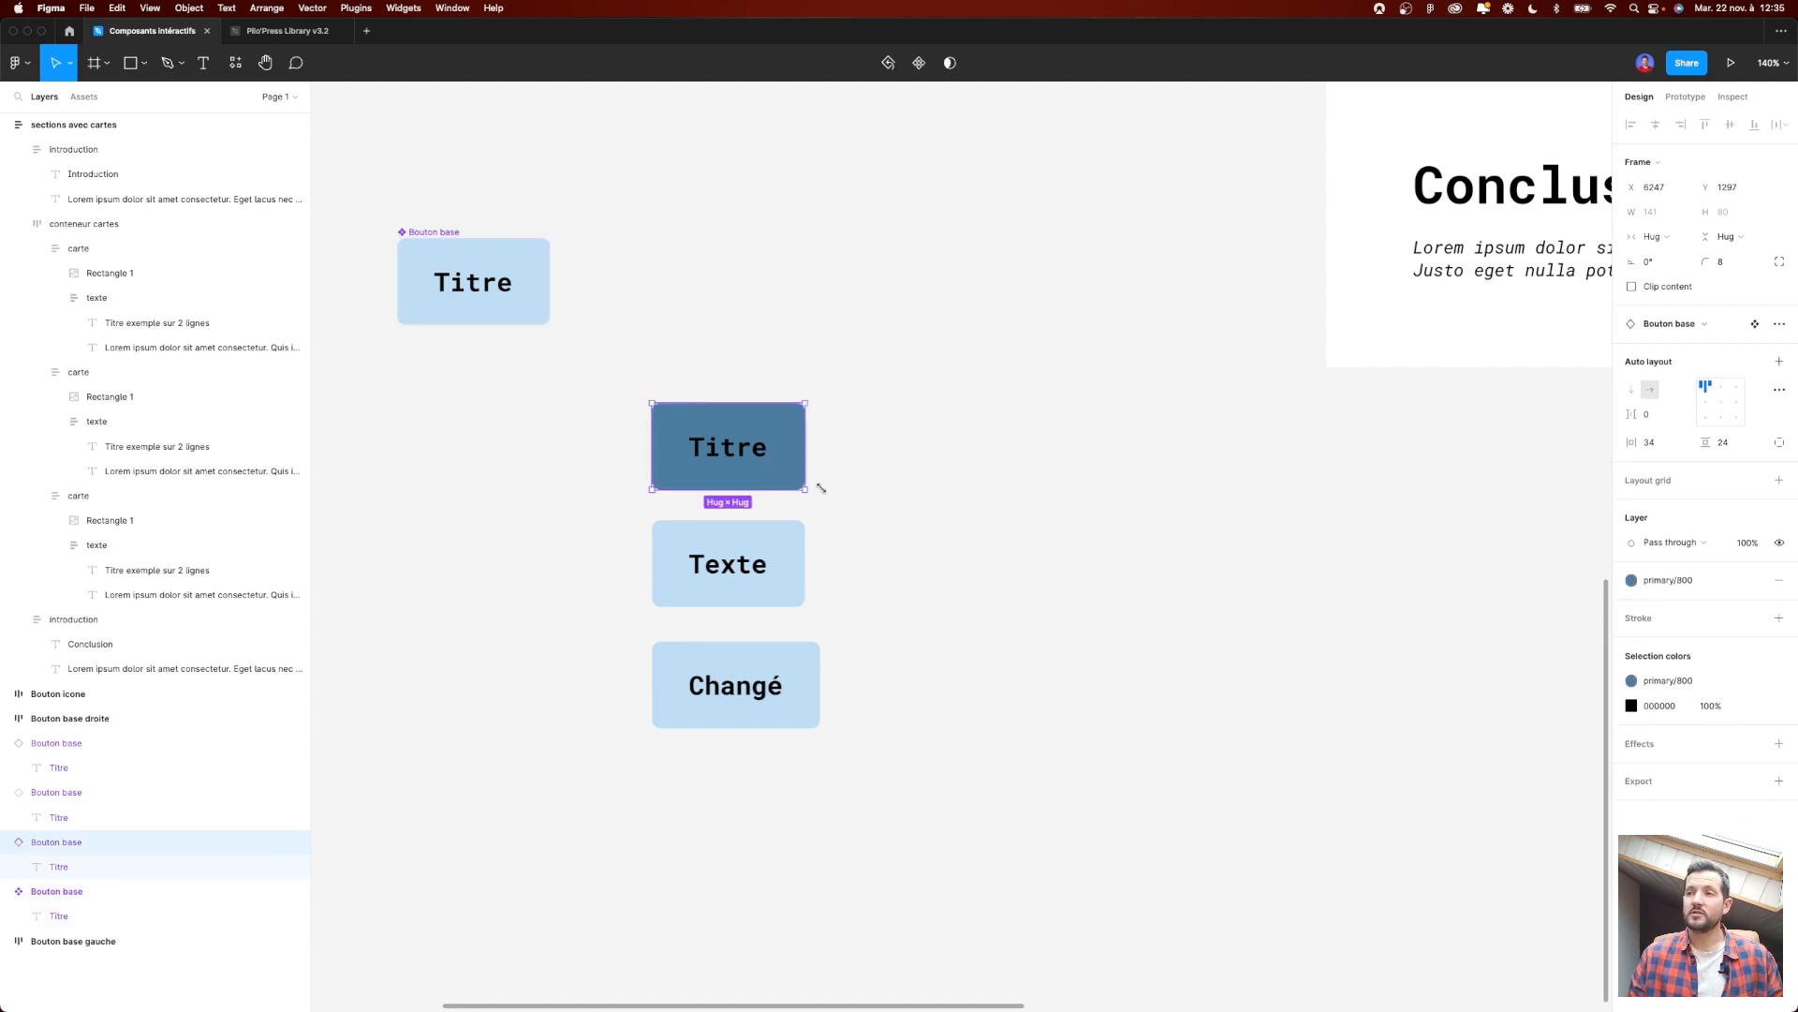
Step: Remove the three Bouton base instances from the canvas, keeping only the main component
scroll(815, 487, "up", 3)
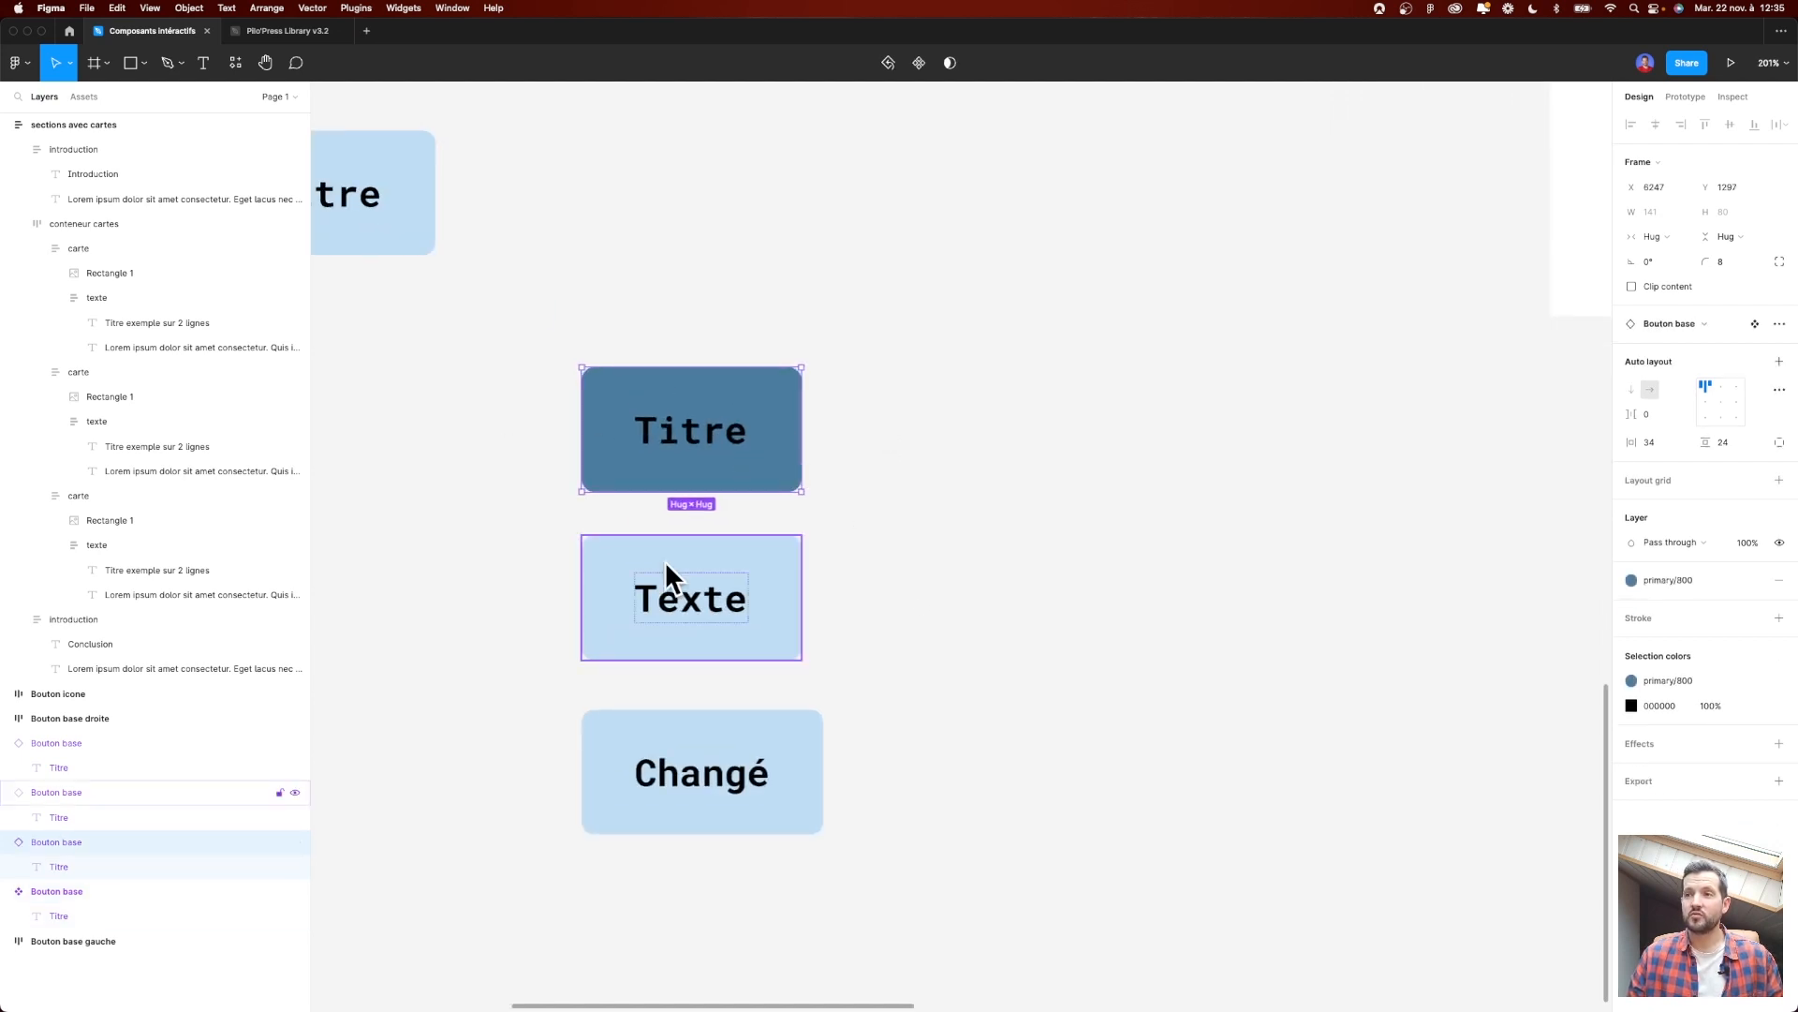
scroll(887, 532, "down", 3)
left_click(888, 544)
scroll(888, 544, "down", 3)
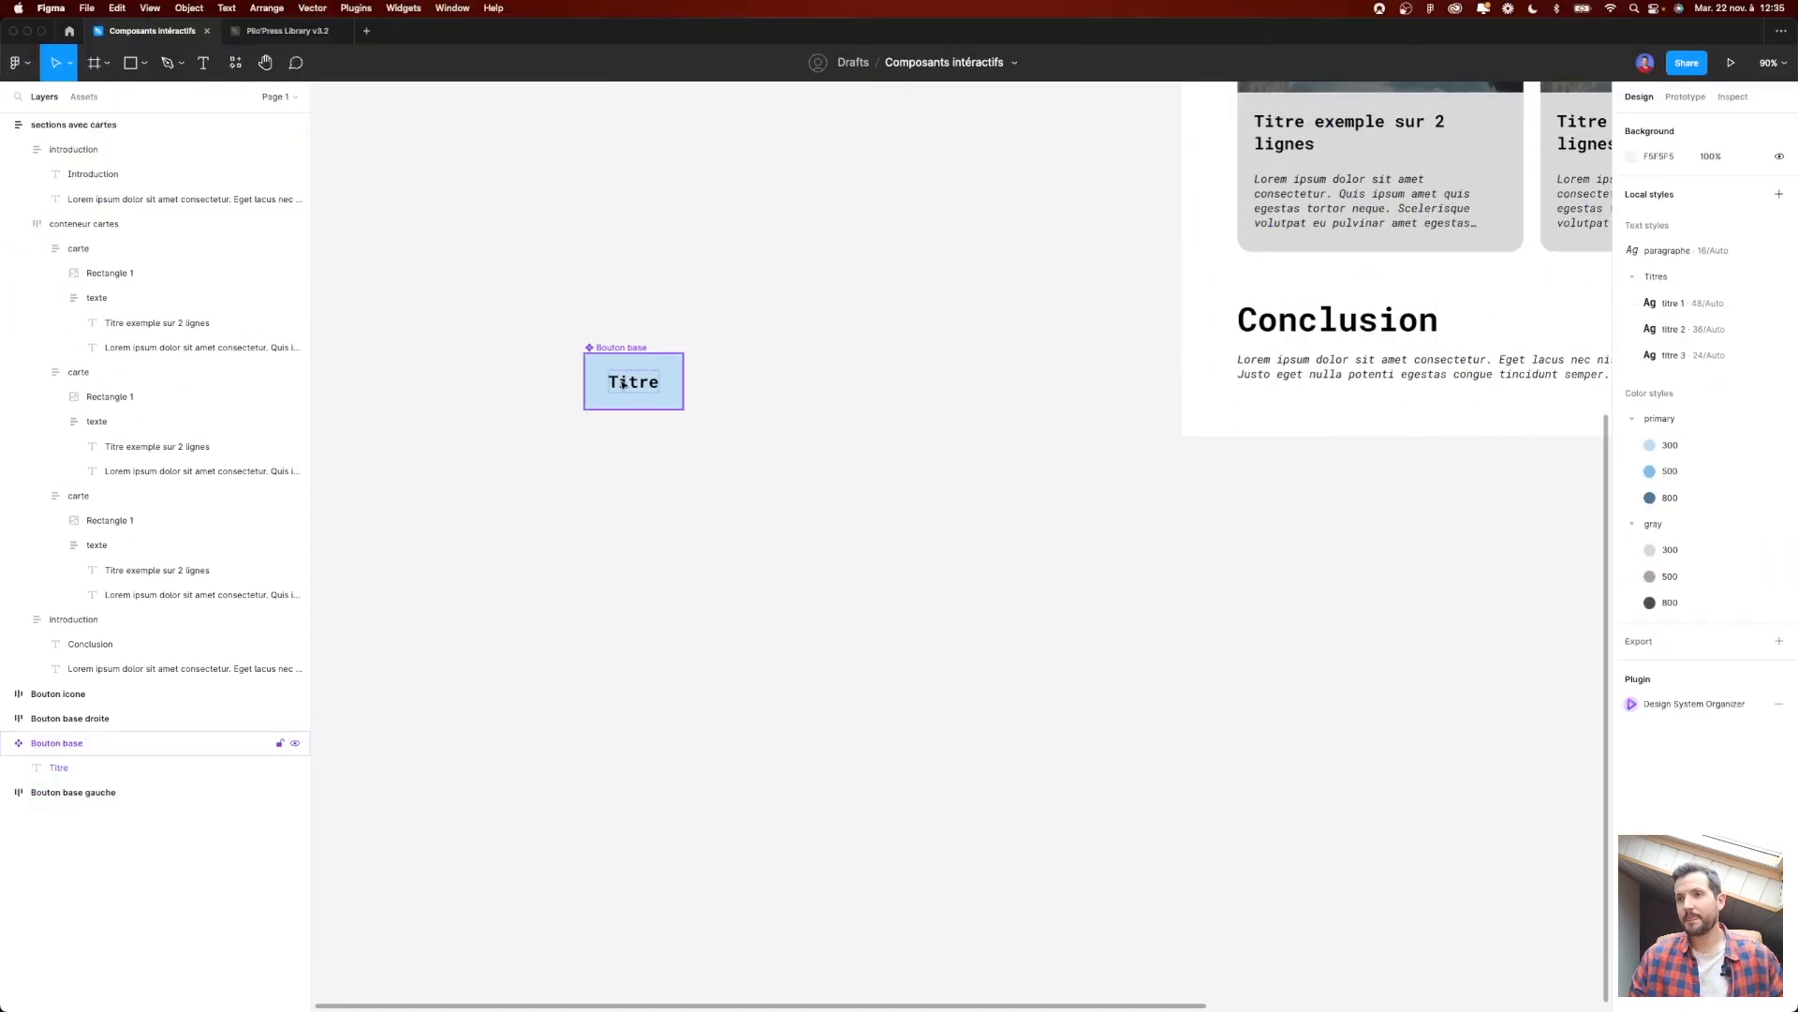
Step: Select the Bouton base main component and add a variant to it
scroll(736, 401, "up", 5)
scroll(740, 397, "down", 6)
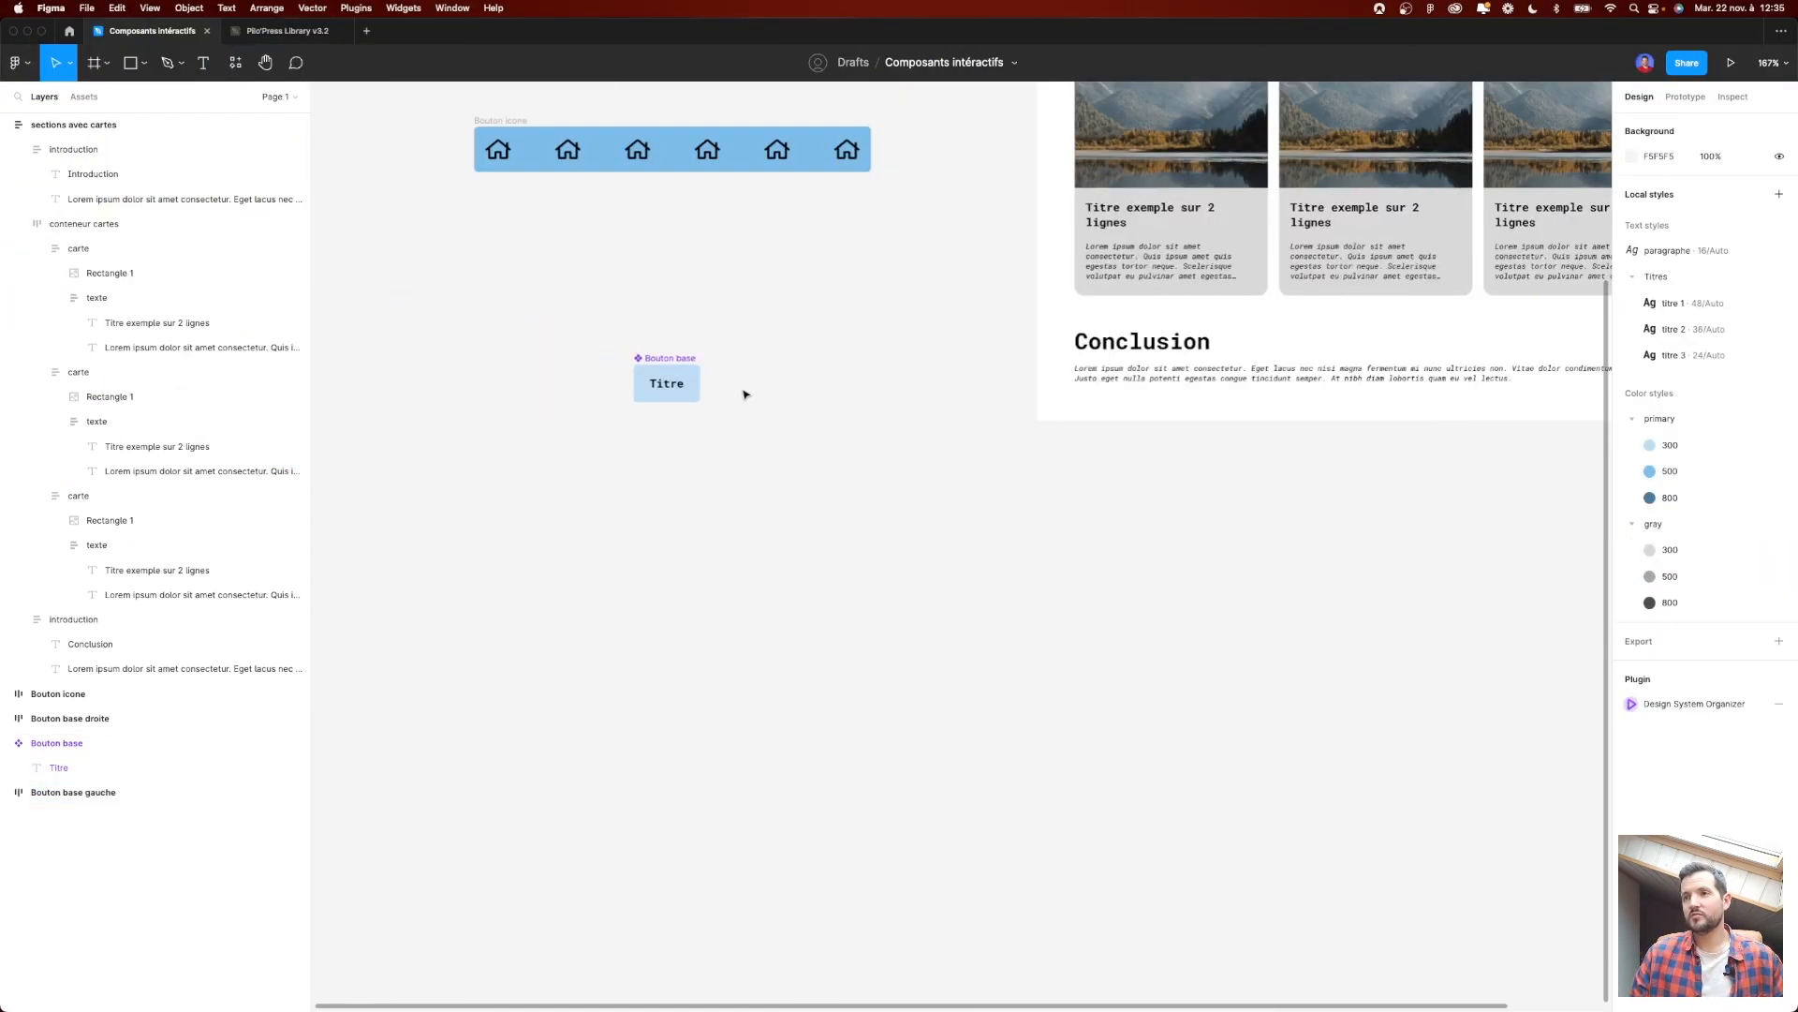
scroll(768, 393, "left", 2)
left_click(744, 394)
left_click_drag(744, 394, 476, 397)
scroll(496, 401, "up", 5)
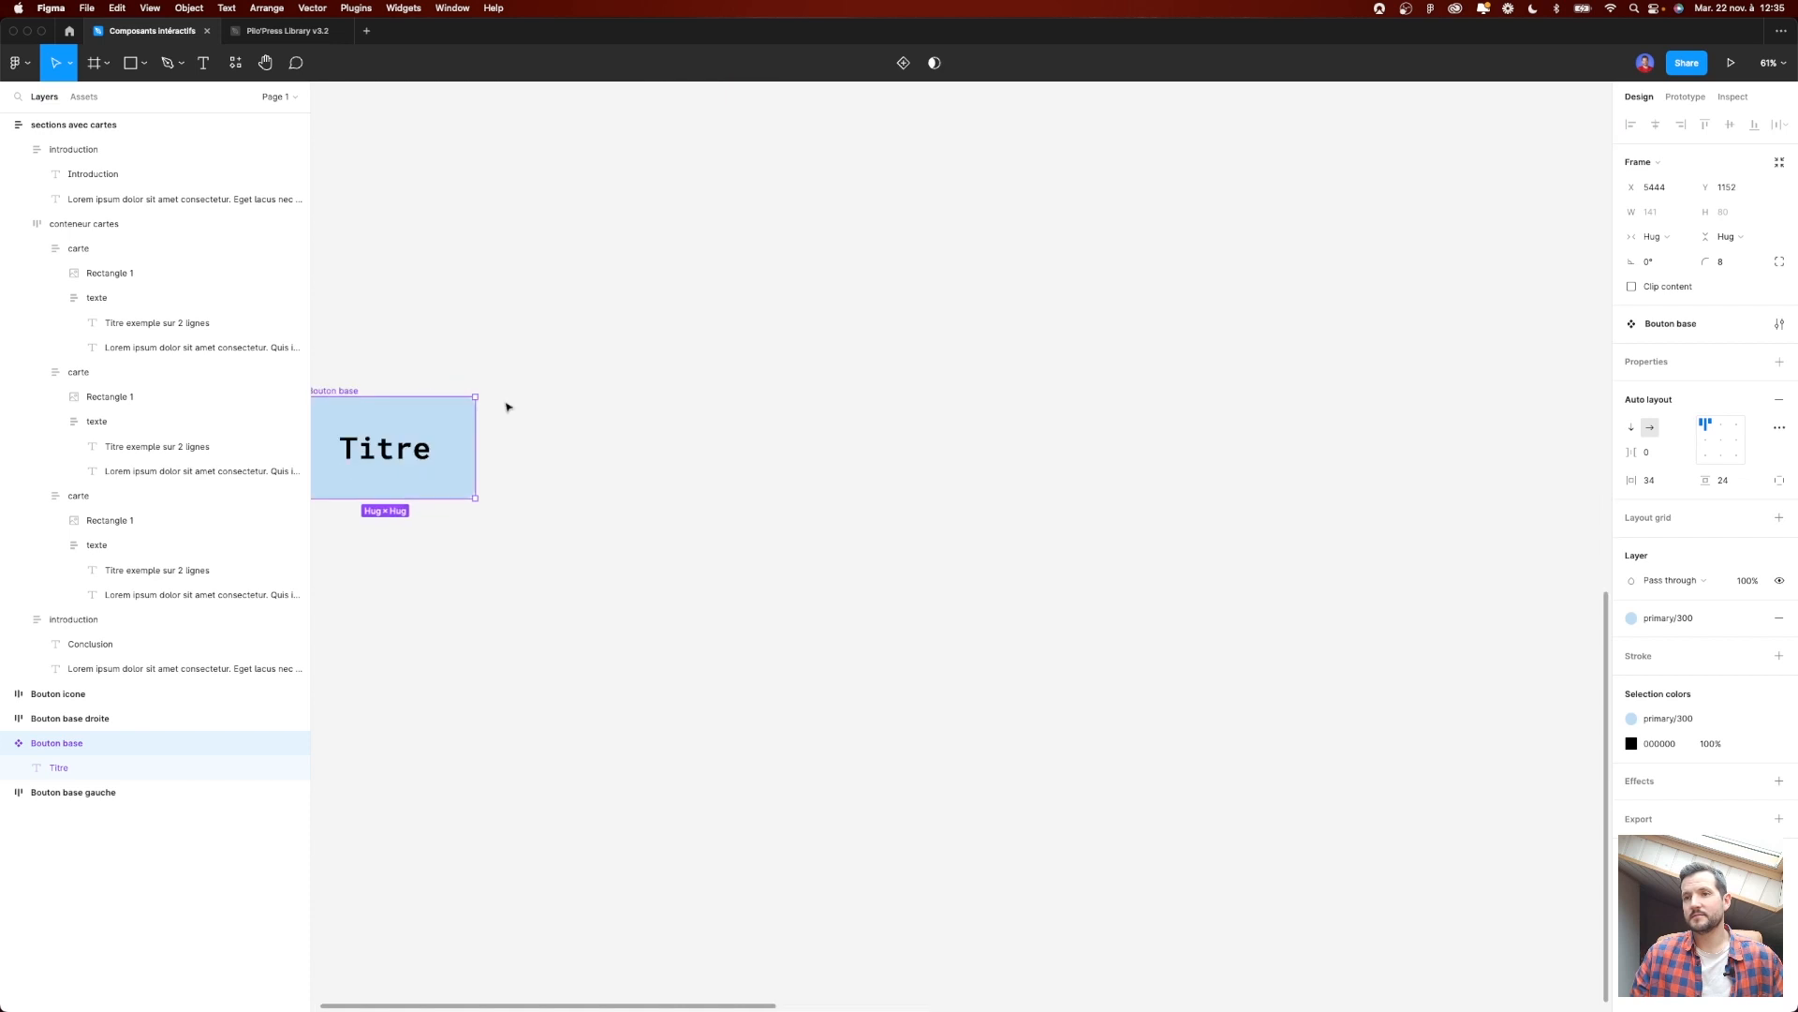
scroll(683, 341, "left", 3)
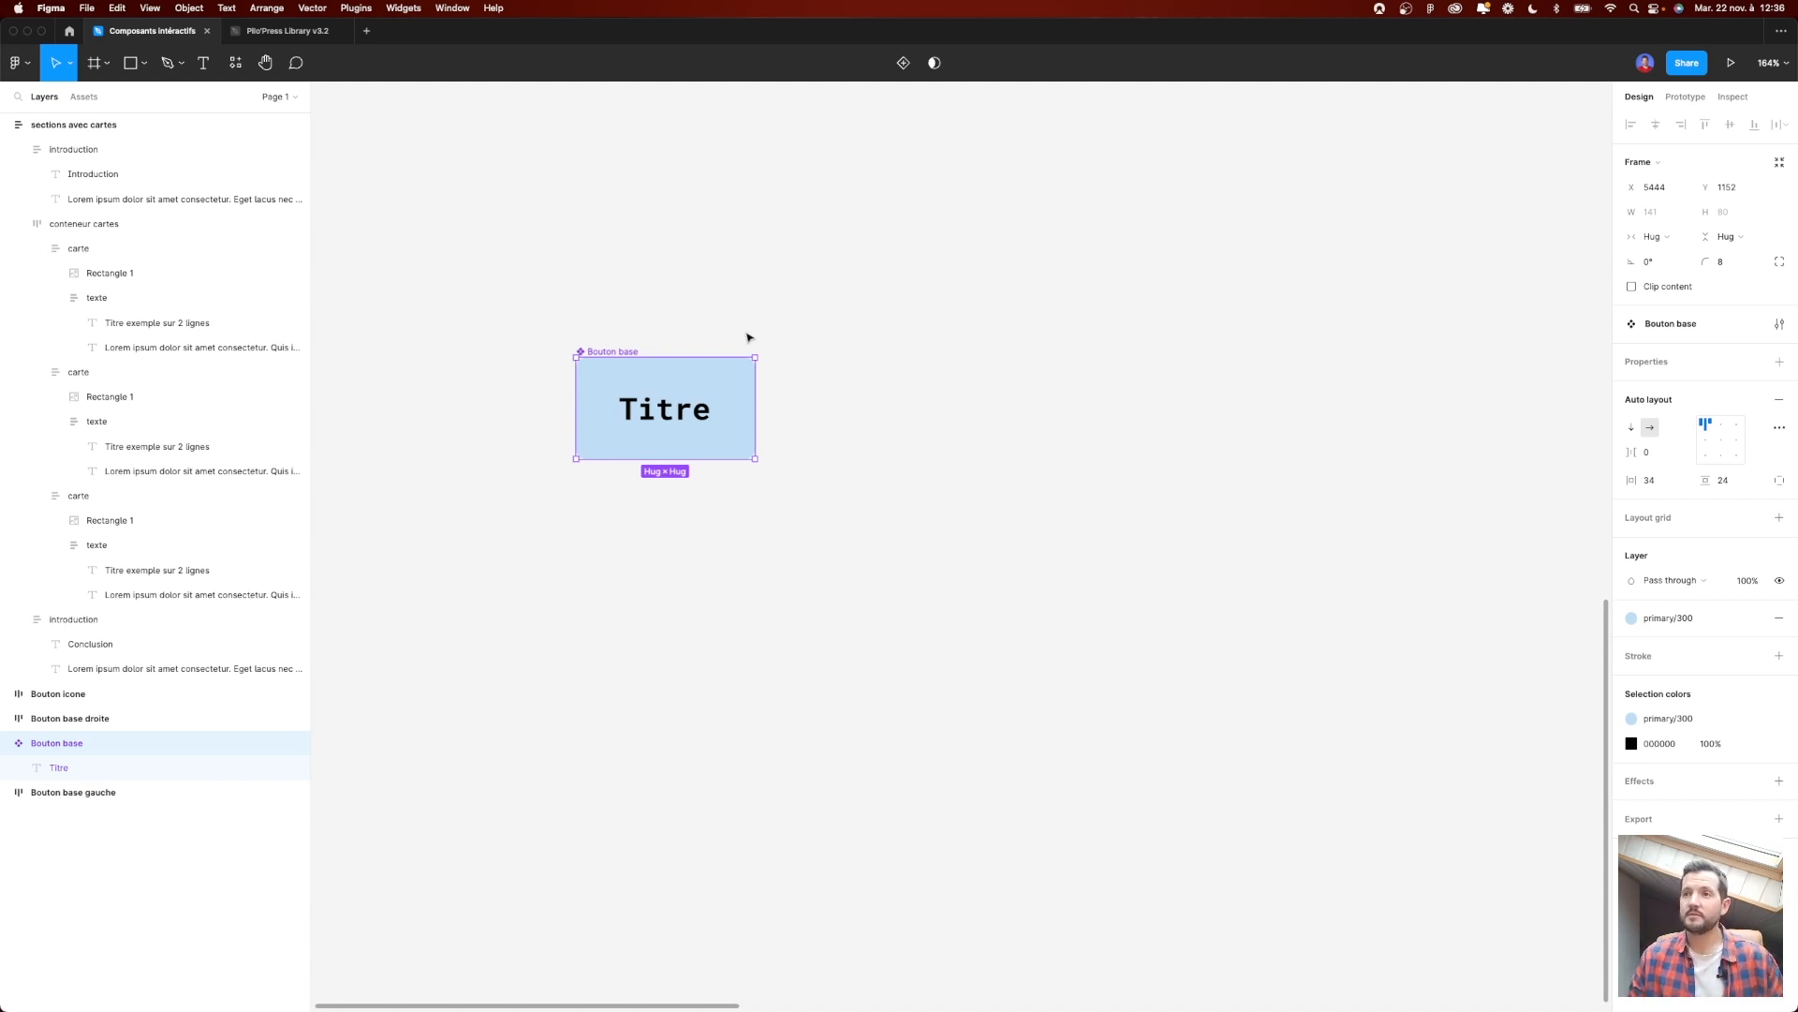
left_click(905, 65)
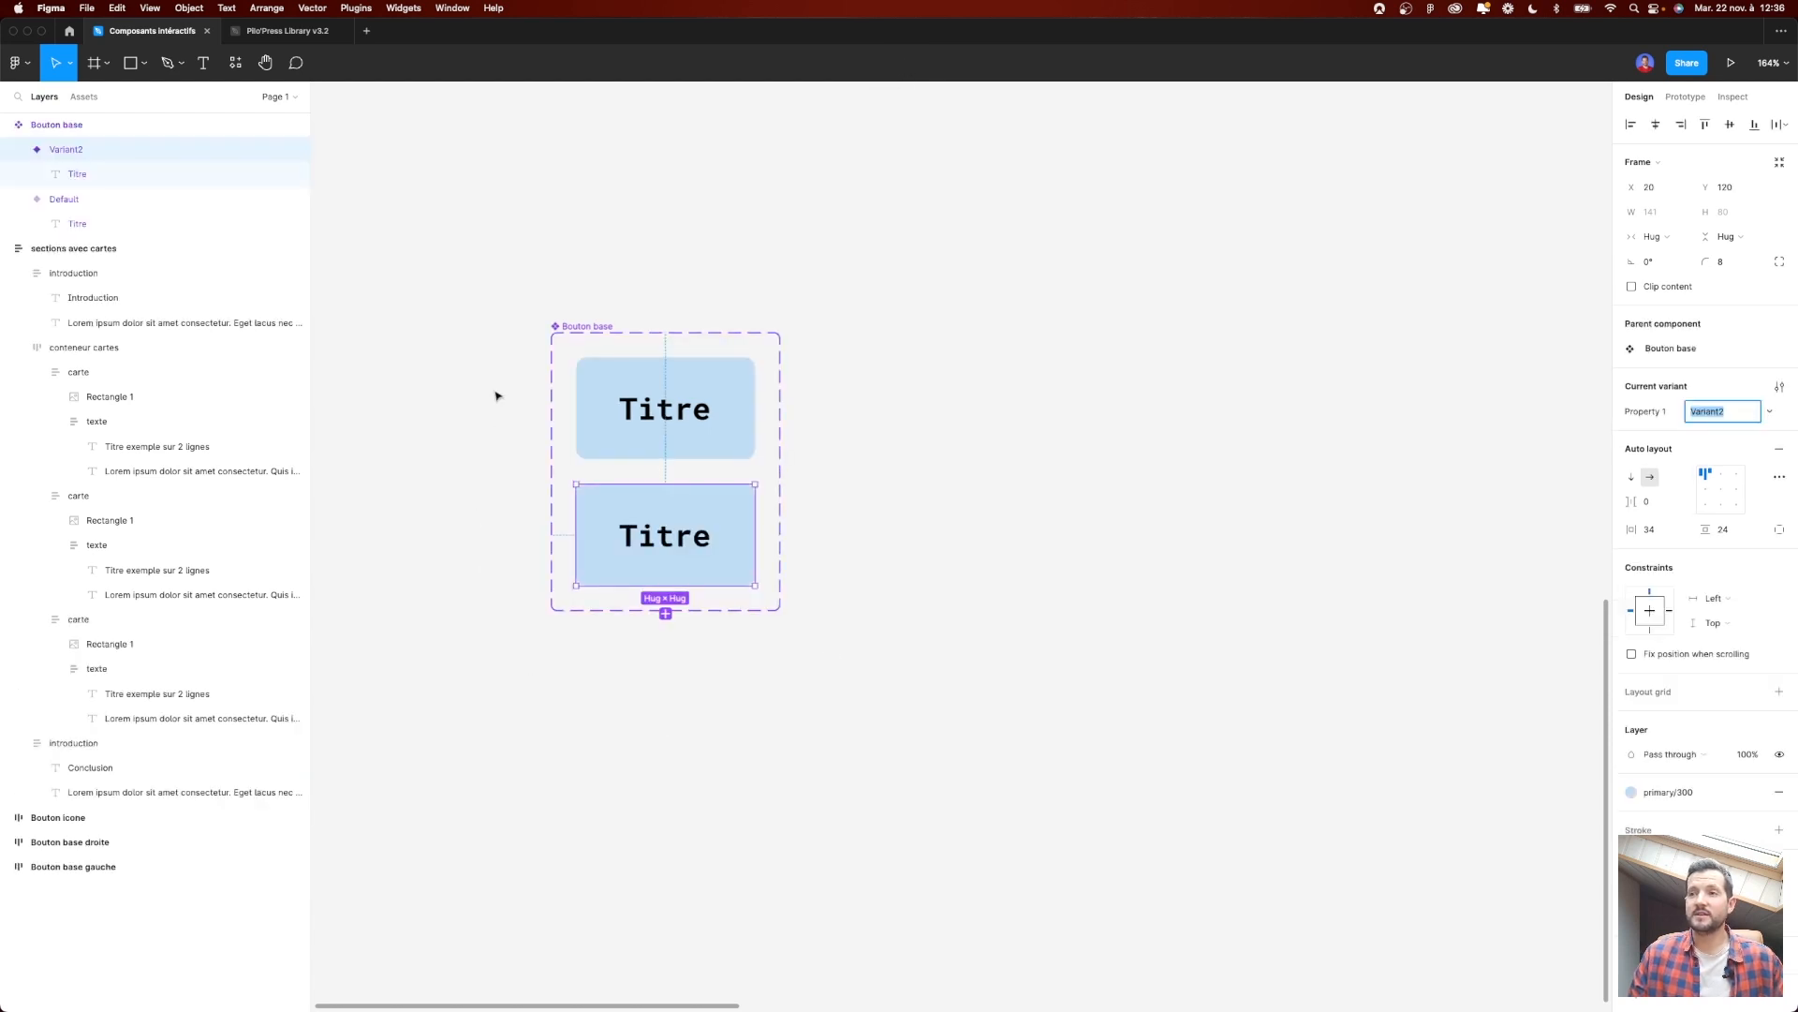
Step: Collapse the Default and Variant2 layers inside the Bouton base component set and select each variant in turn
left_click(581, 327)
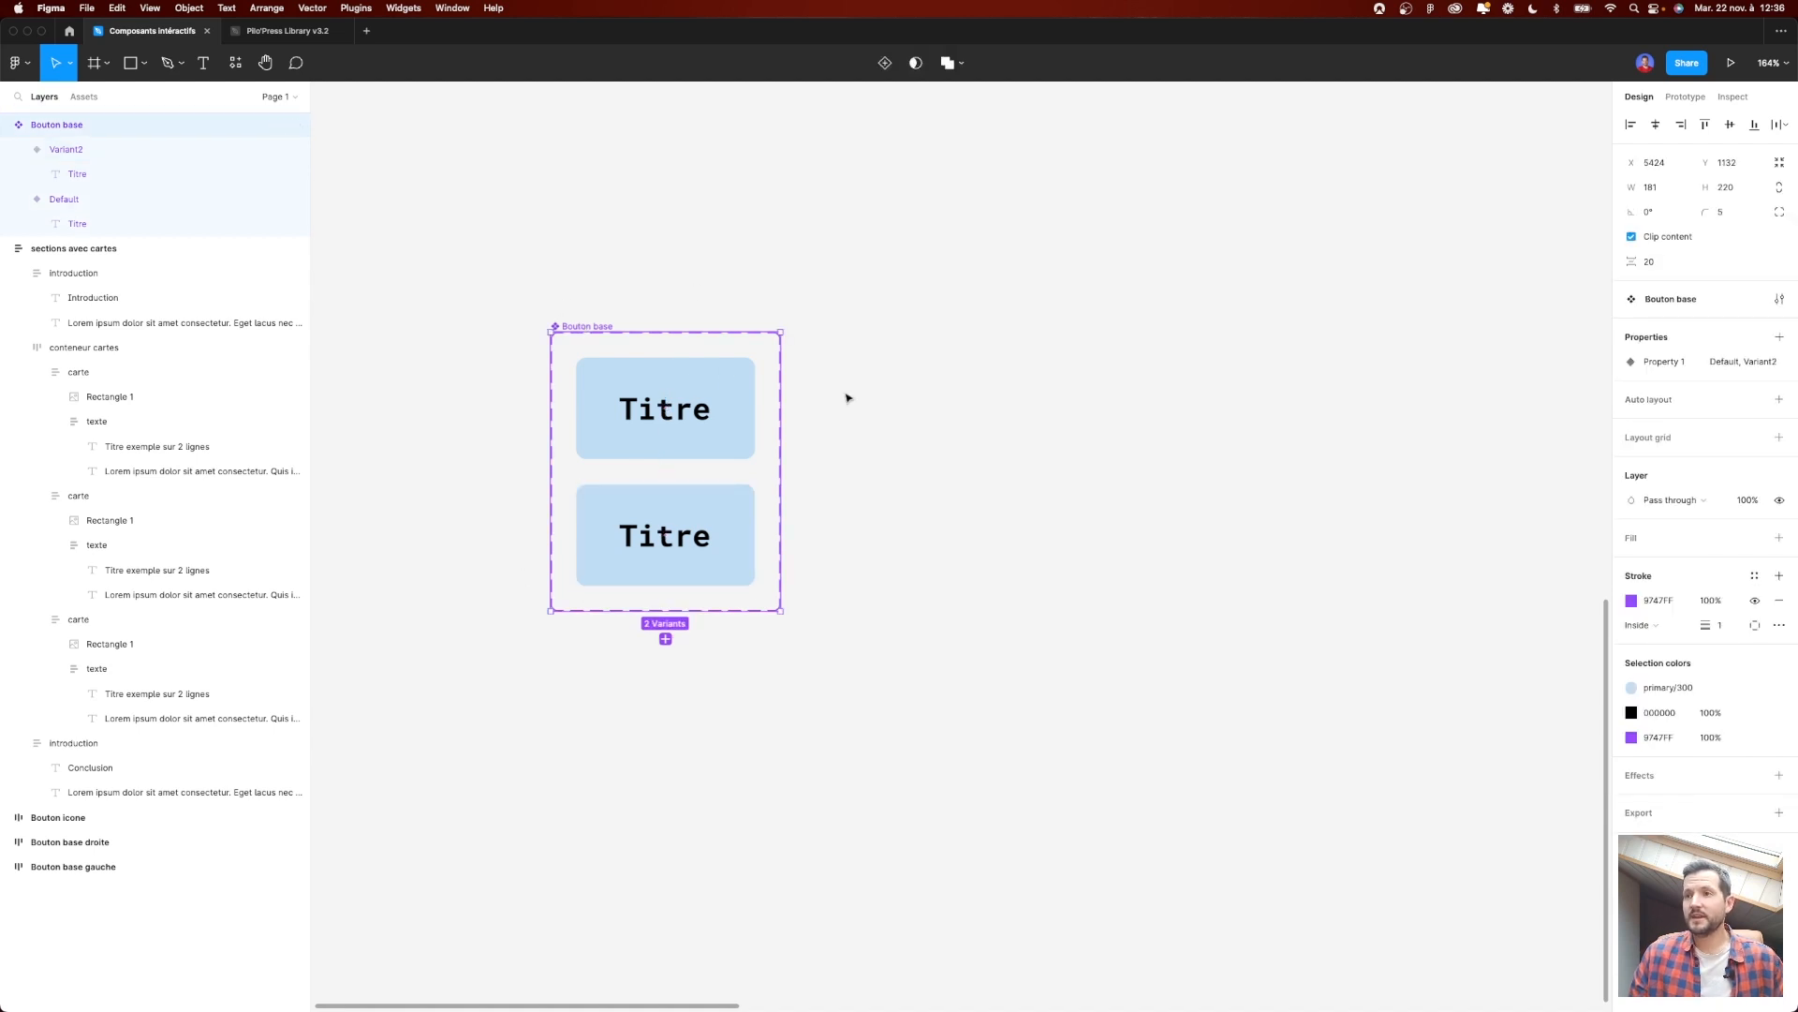
left_click(904, 319)
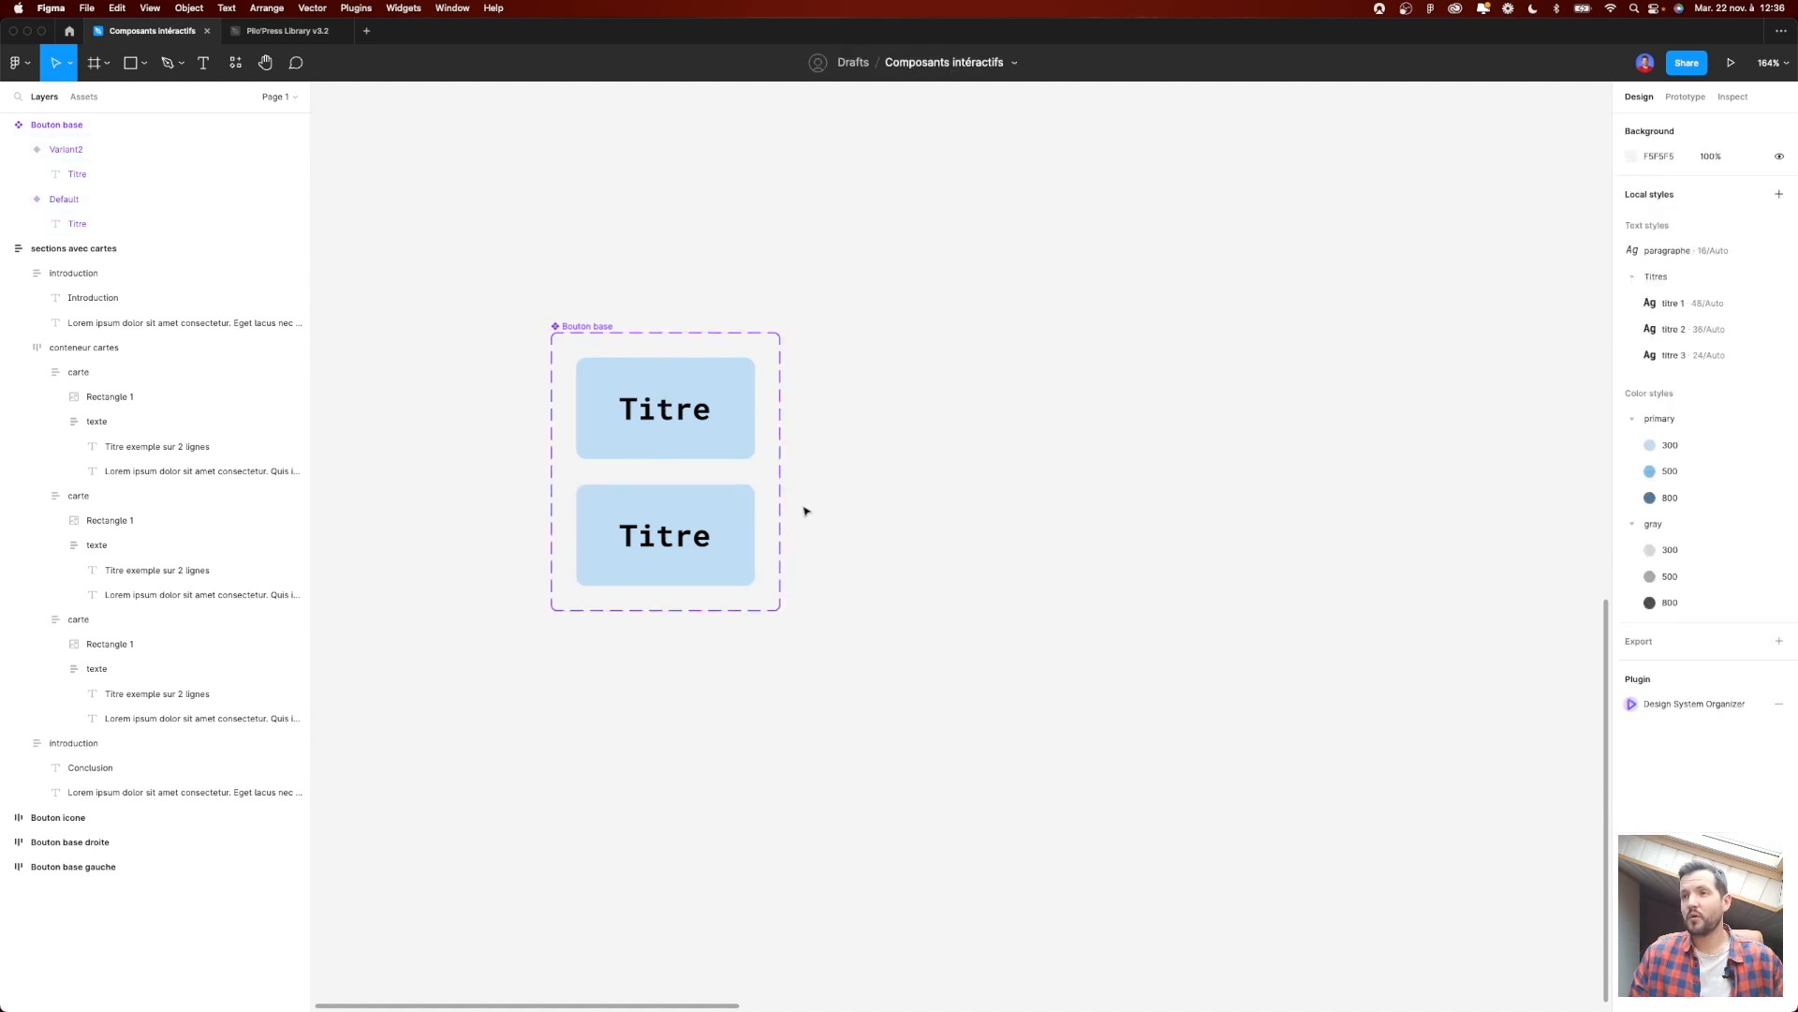
left_click(604, 327)
scroll(377, 277, "up", 1)
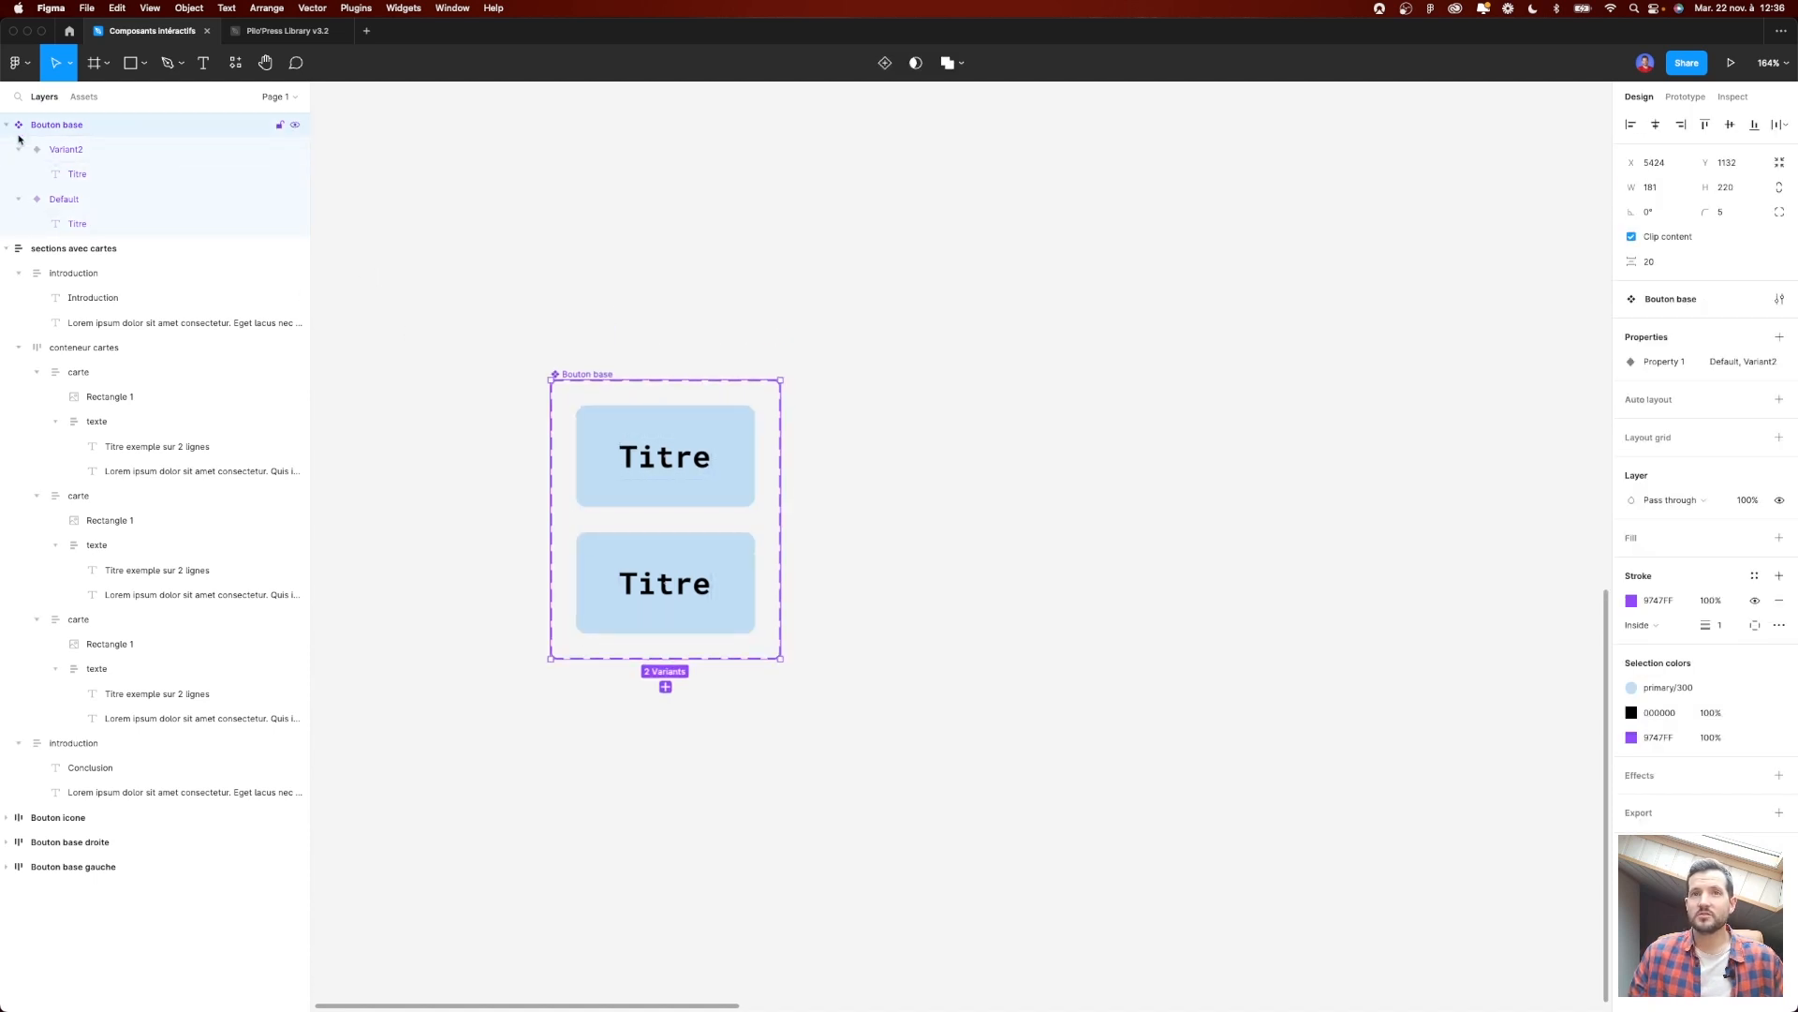
left_click(19, 198)
left_click(19, 148)
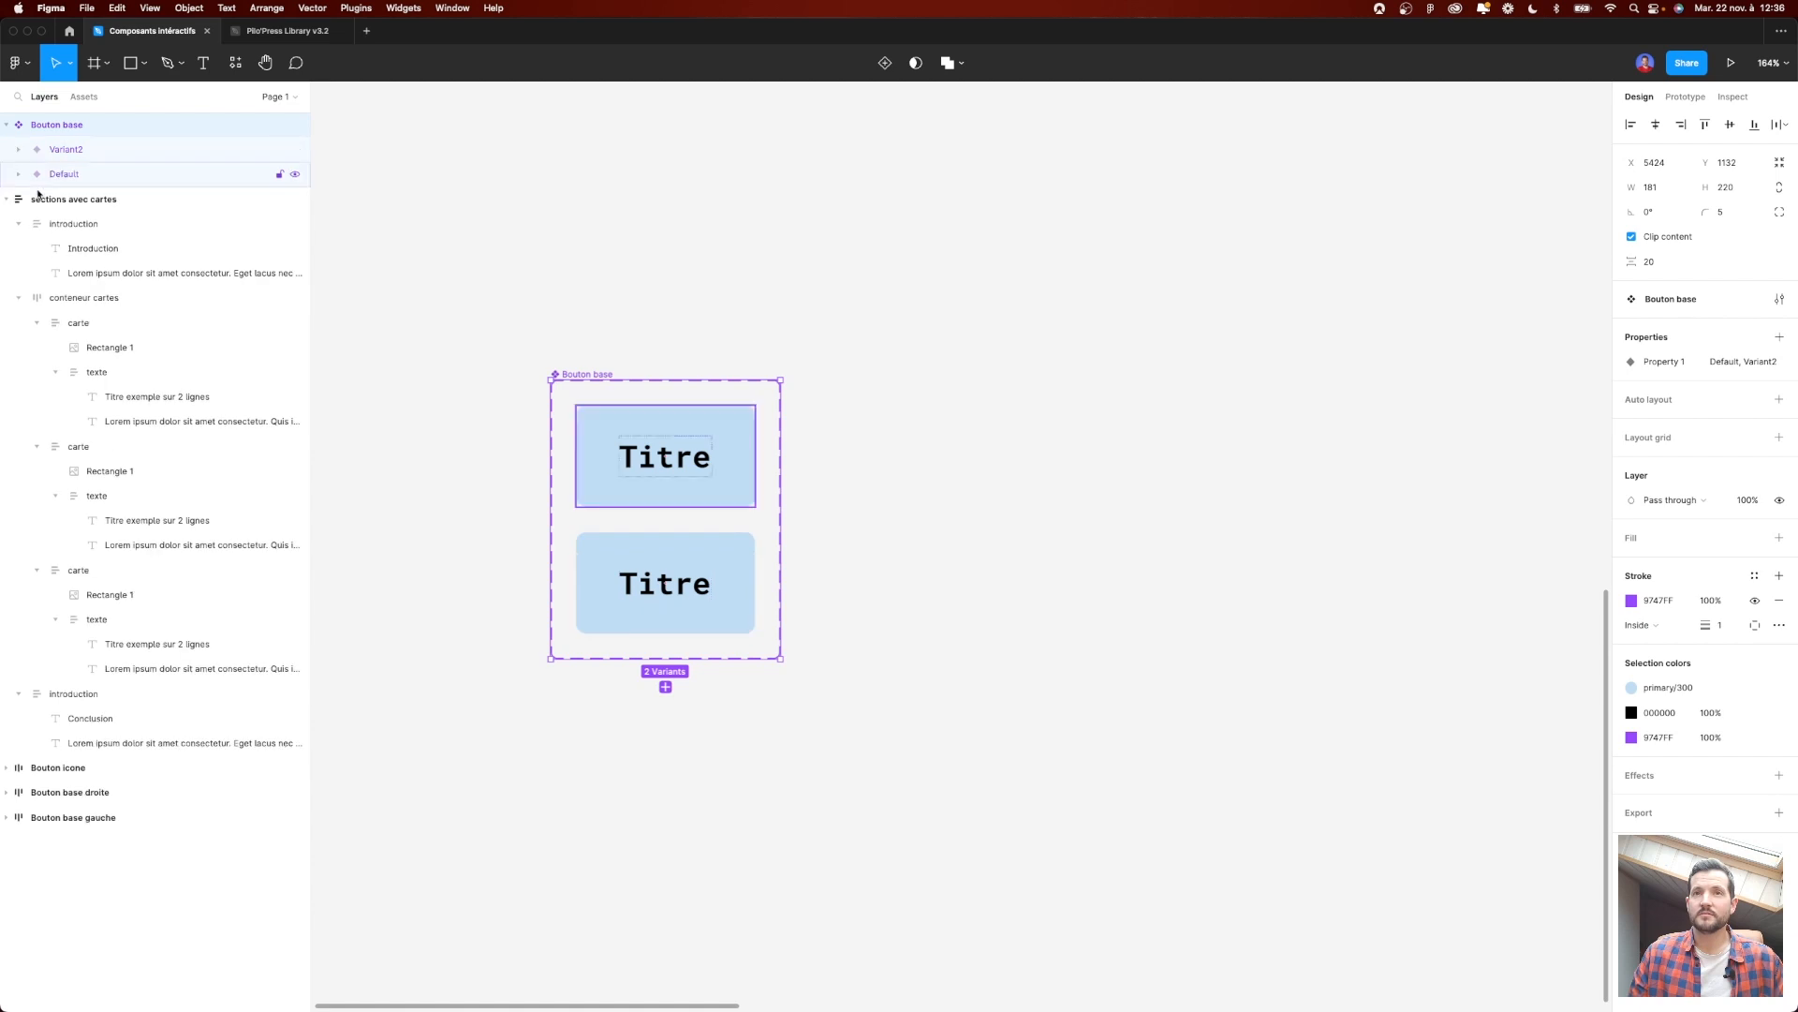
left_click(75, 172)
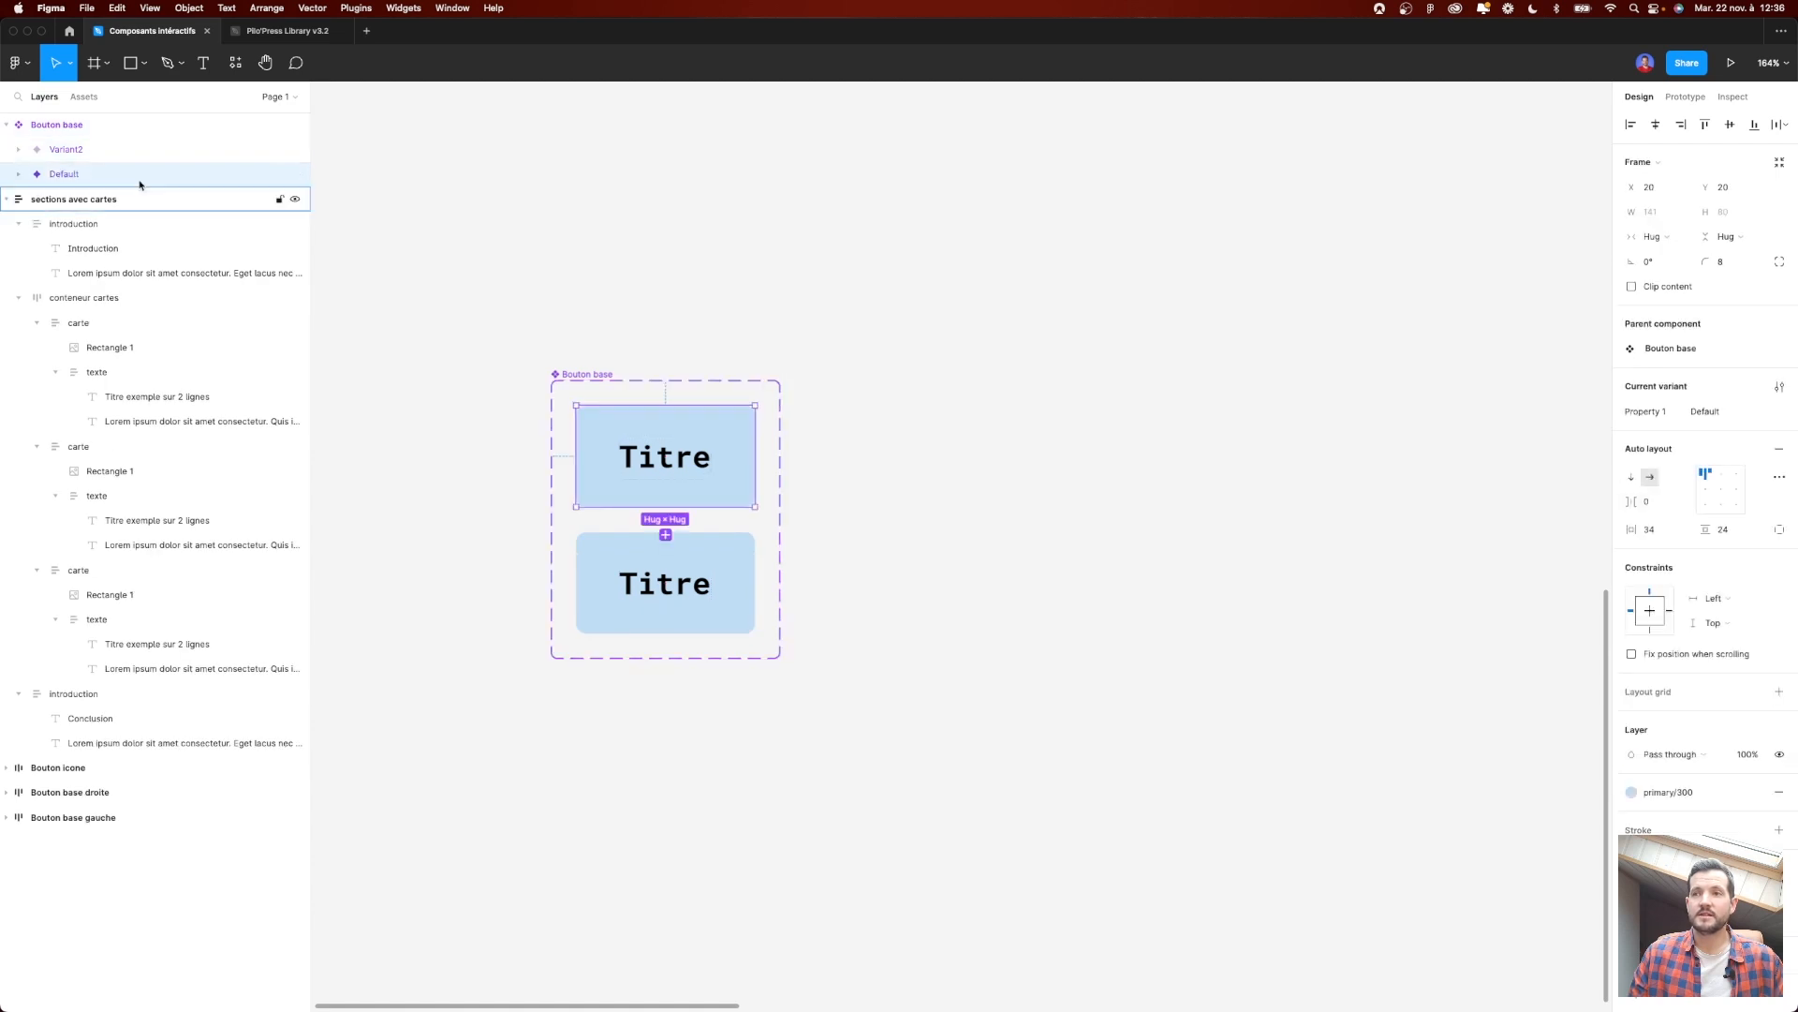
left_click(66, 149)
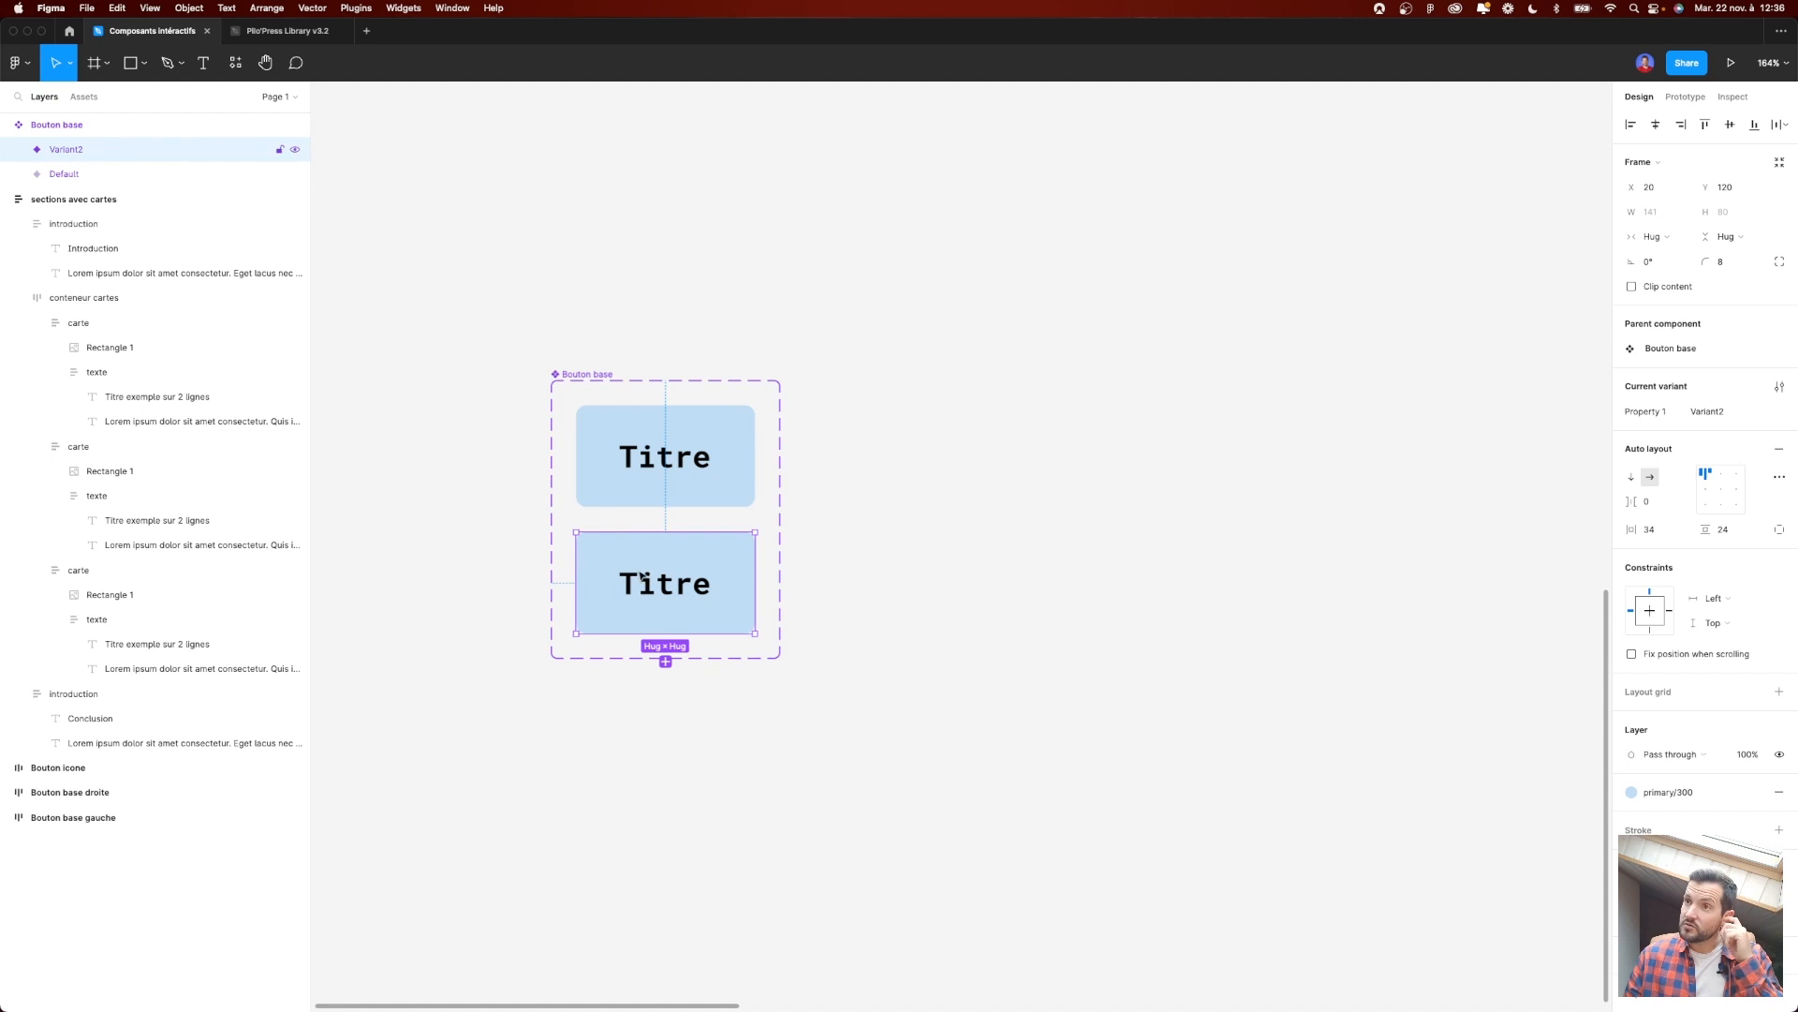
Step: Rename the Bouton base component set's variant property to "Etat"
left_click(581, 375)
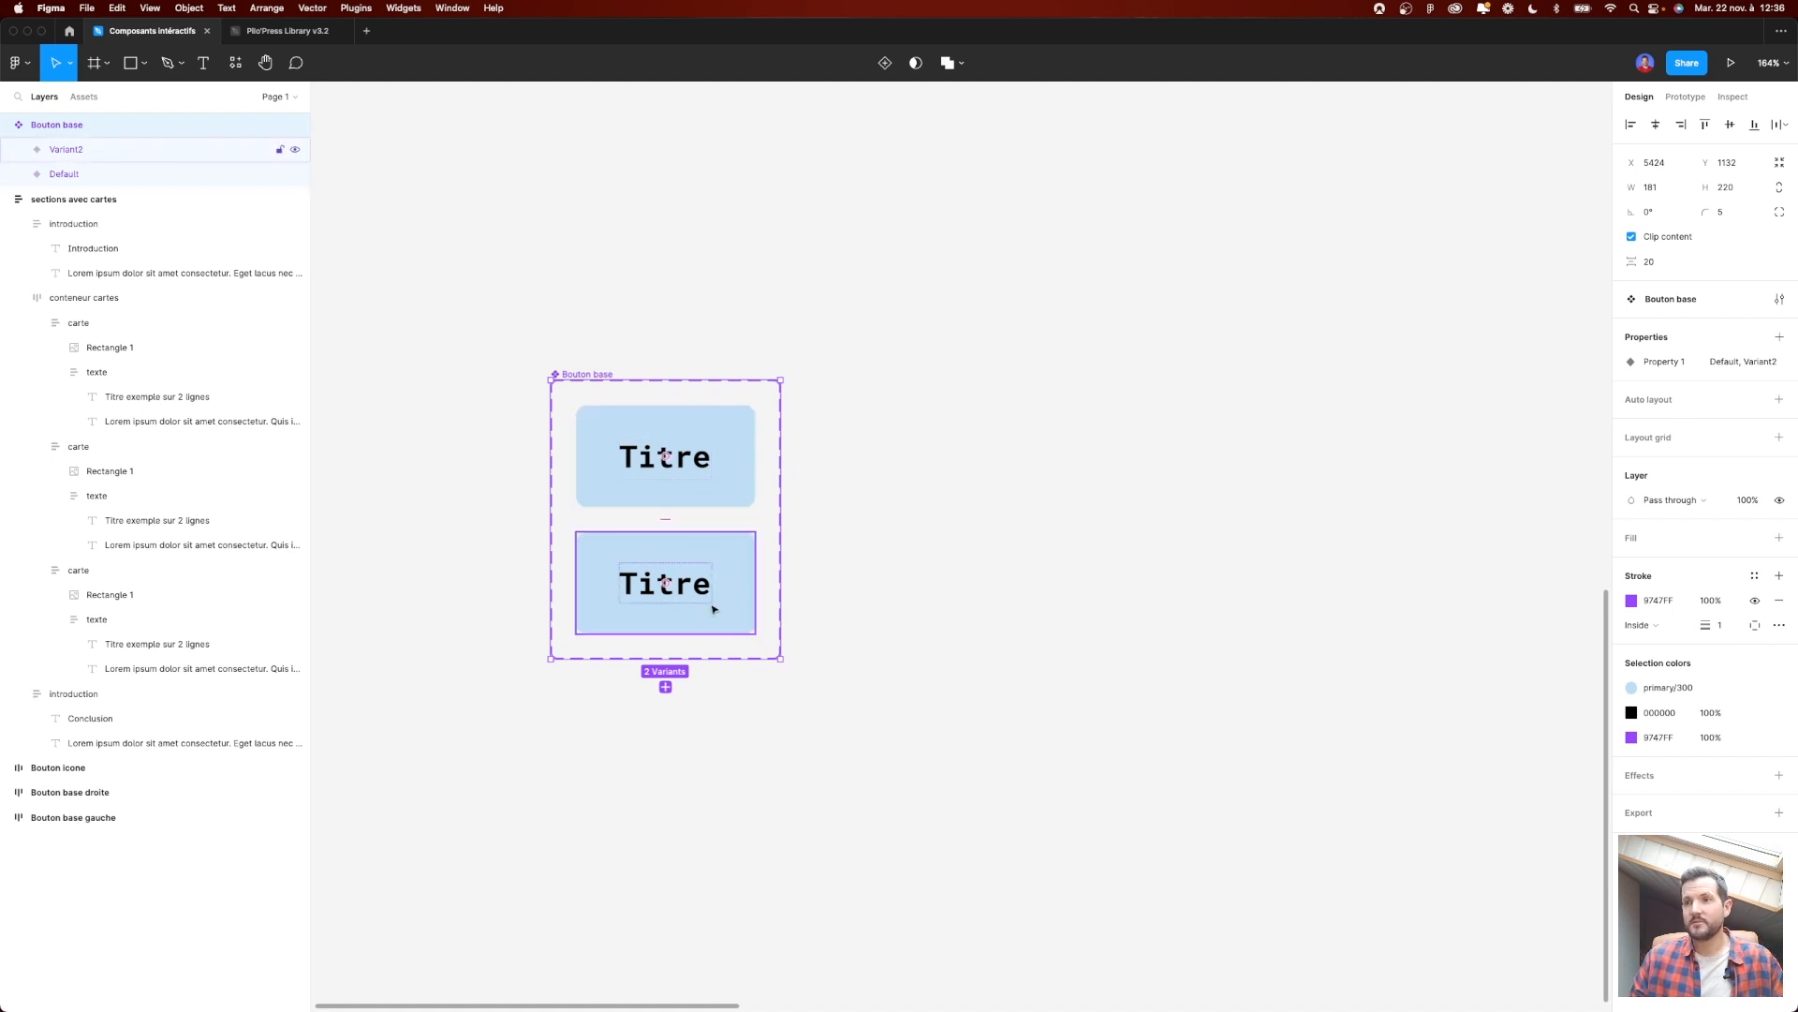
left_click(622, 315)
left_click(585, 376)
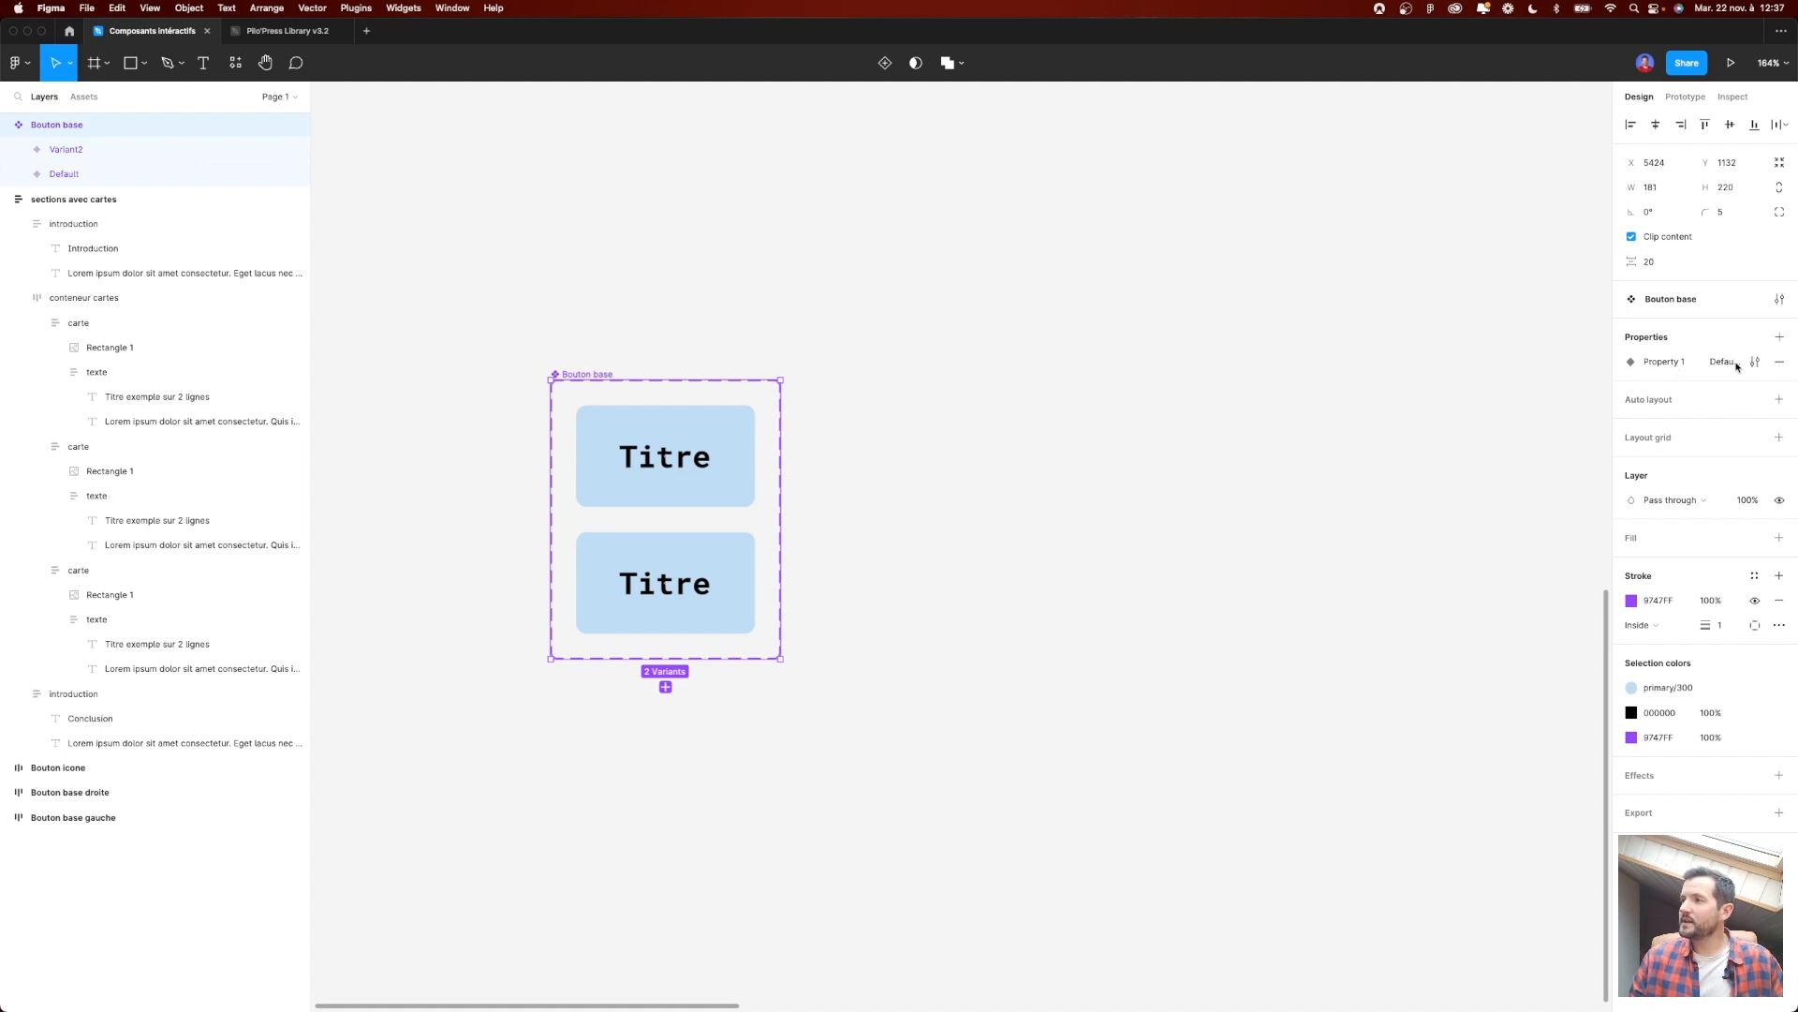
double_click(1660, 362)
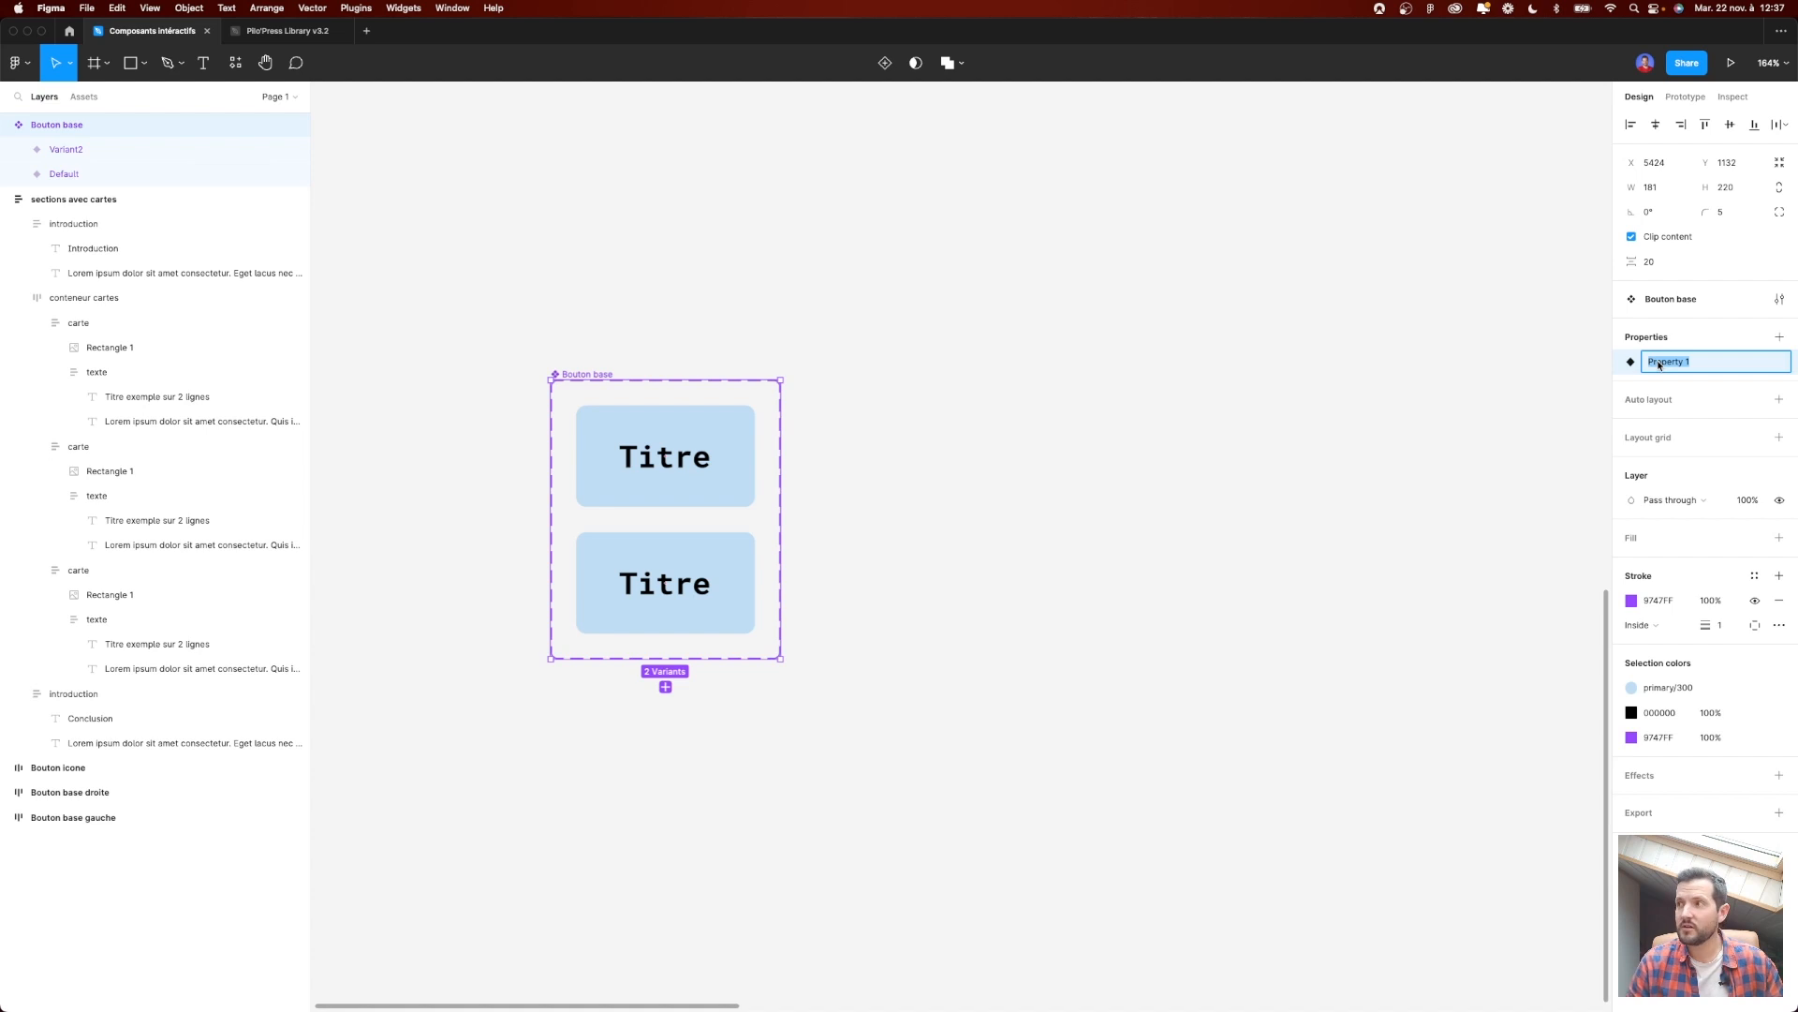
type("Etat")
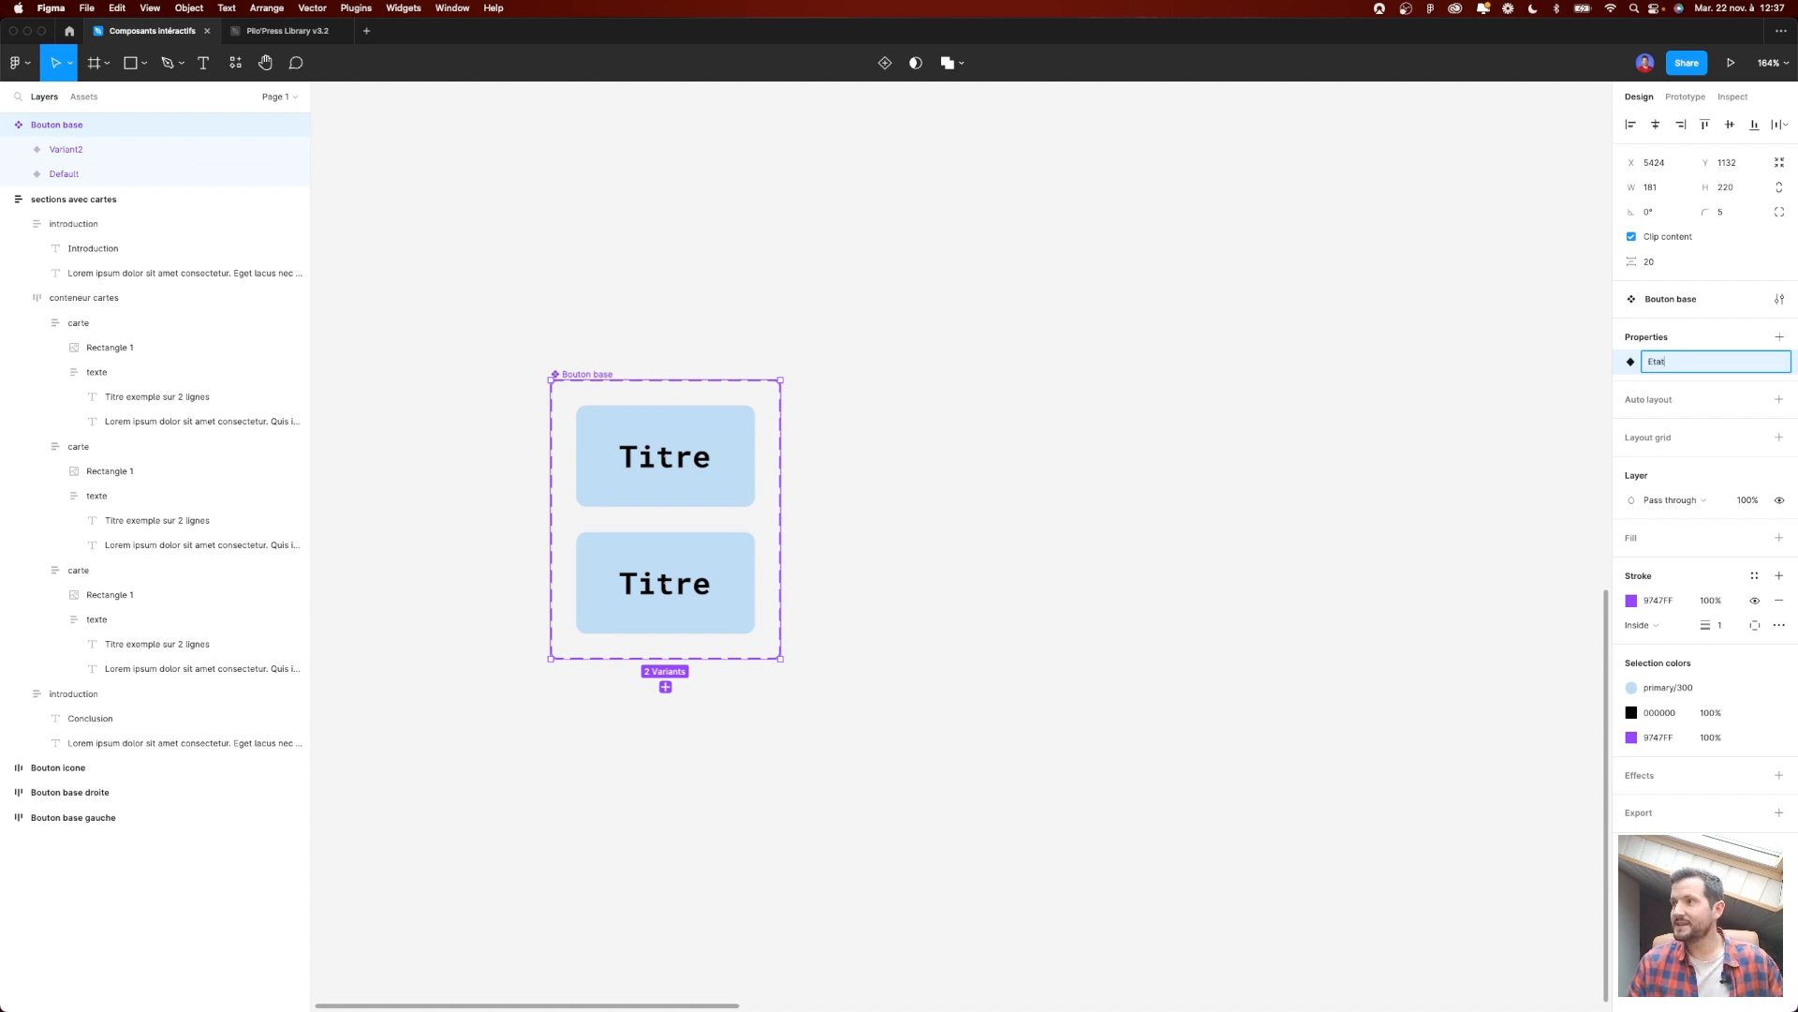
key("Return")
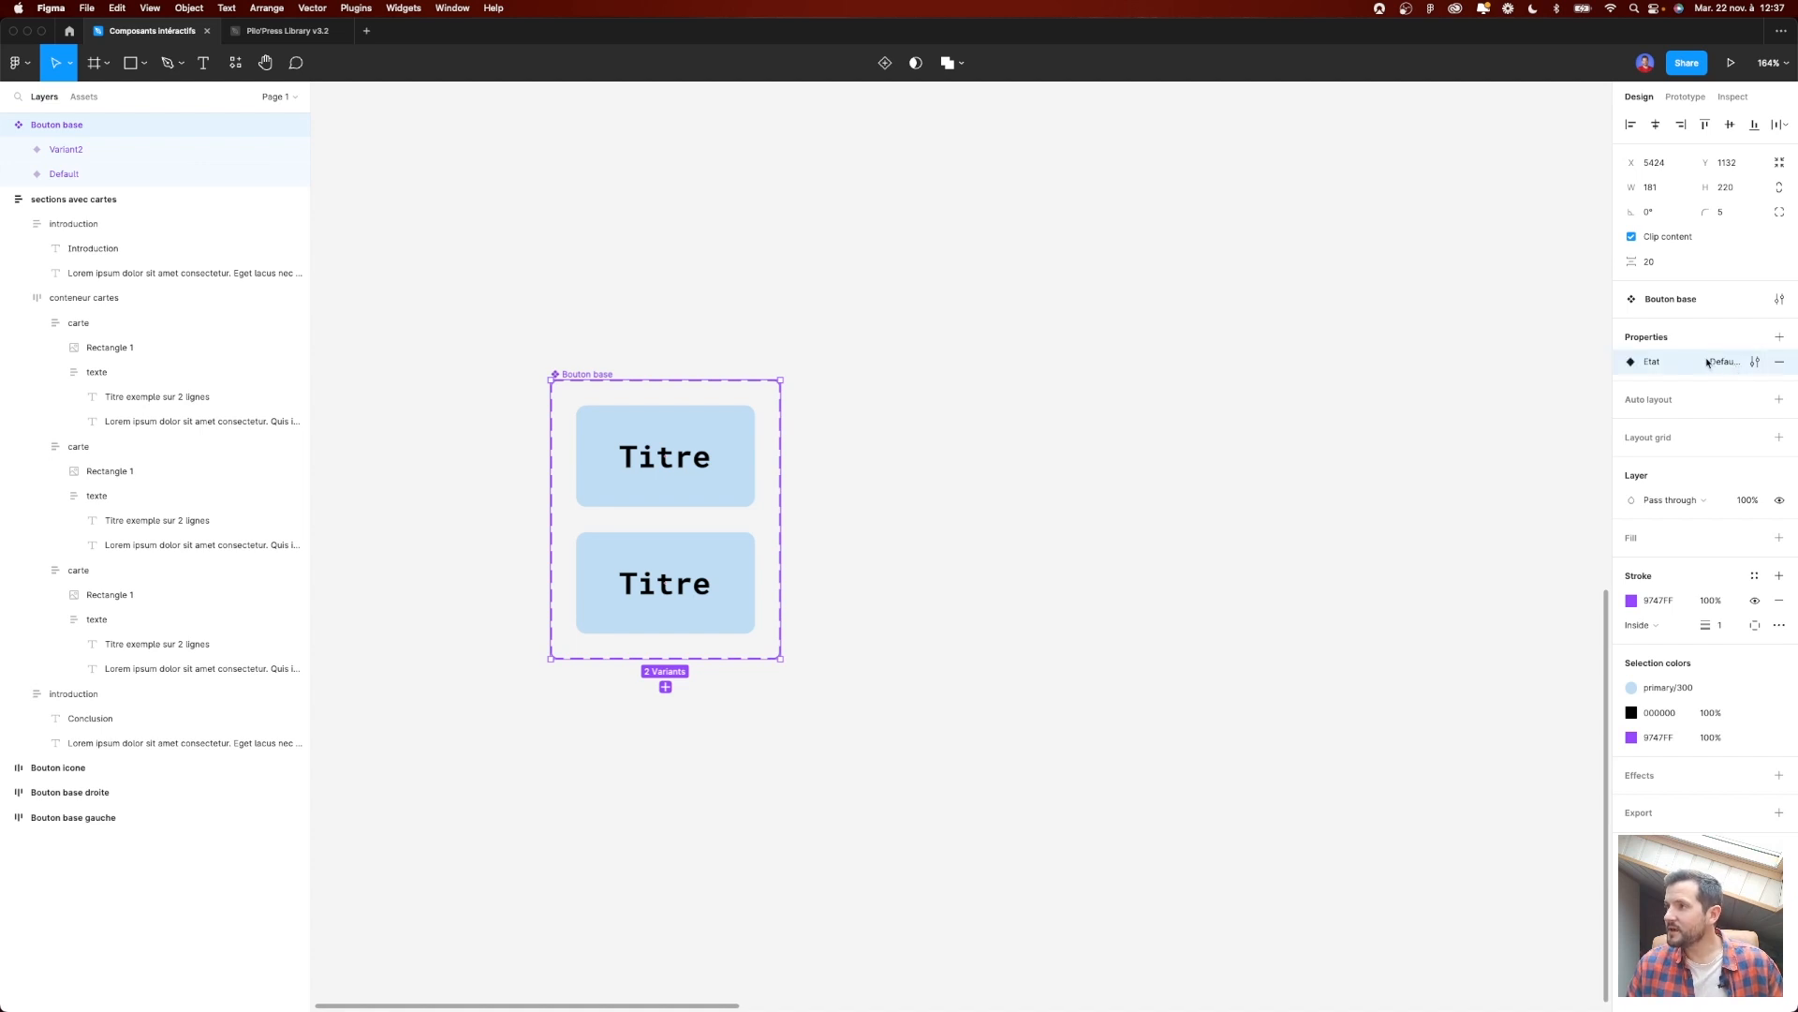
Step: Check the Etat property's values and rename the second variant's value to "survol"
left_click(1755, 363)
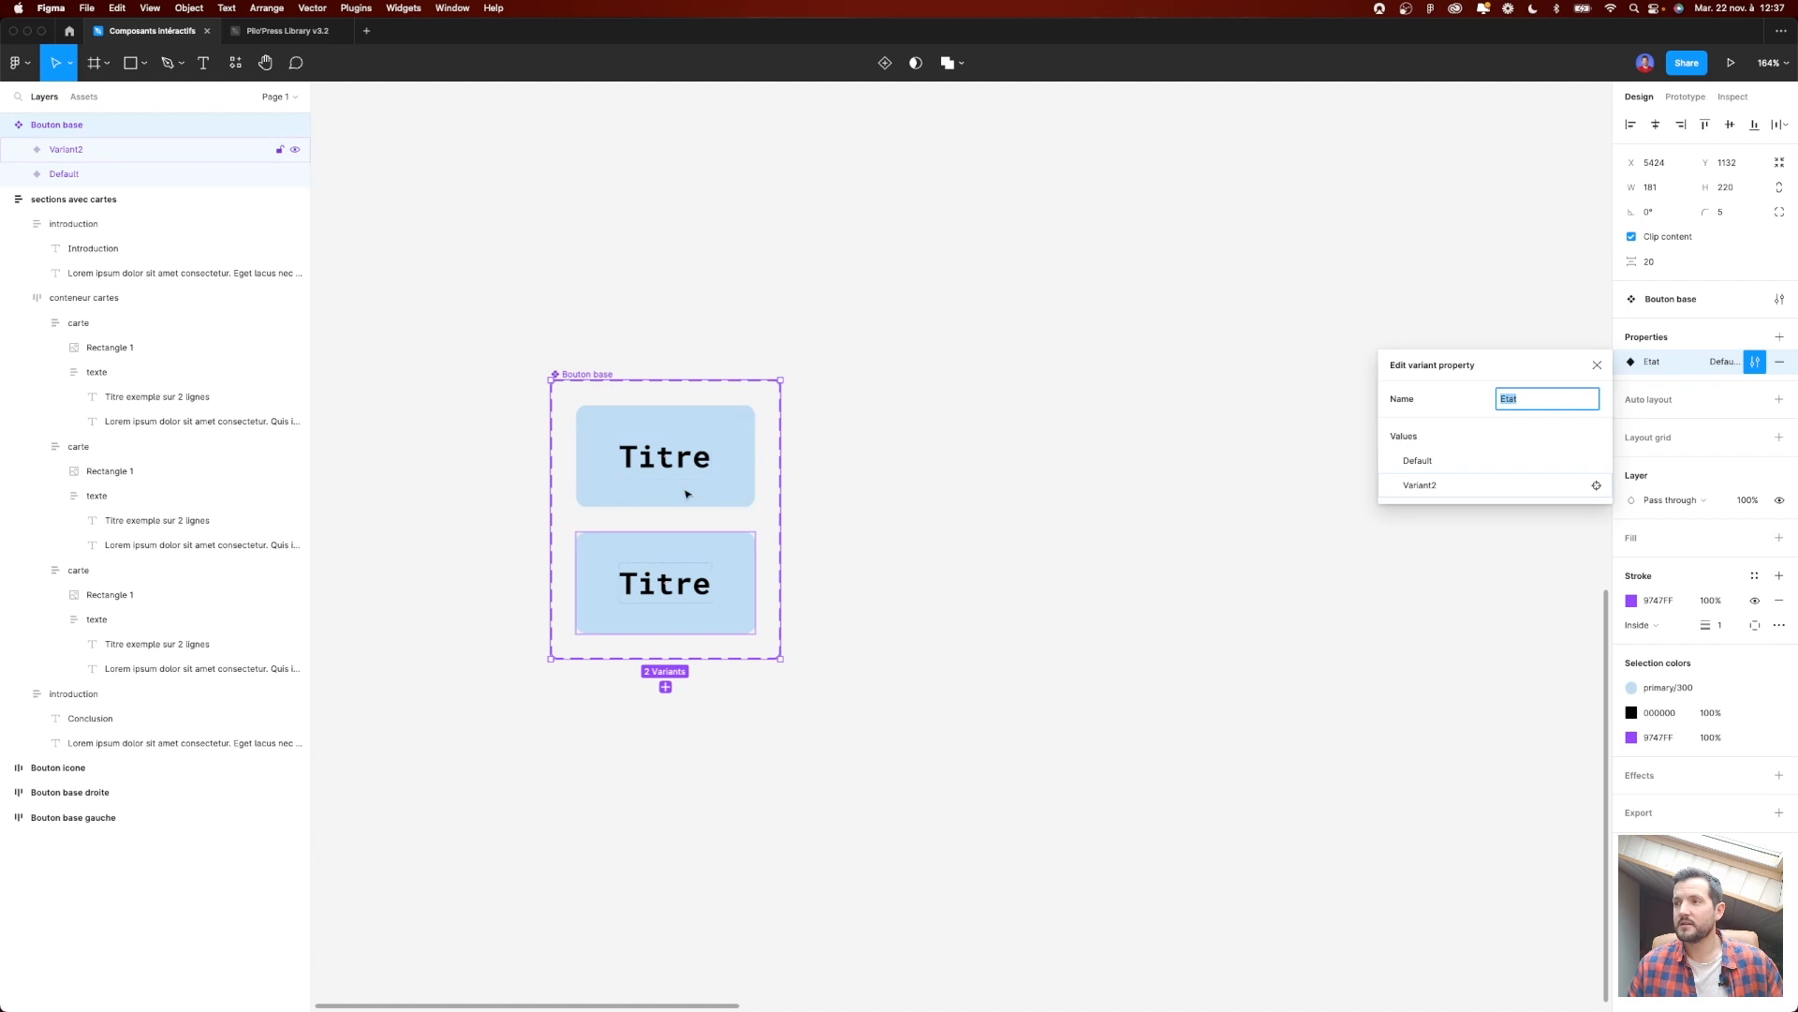
left_click(697, 499)
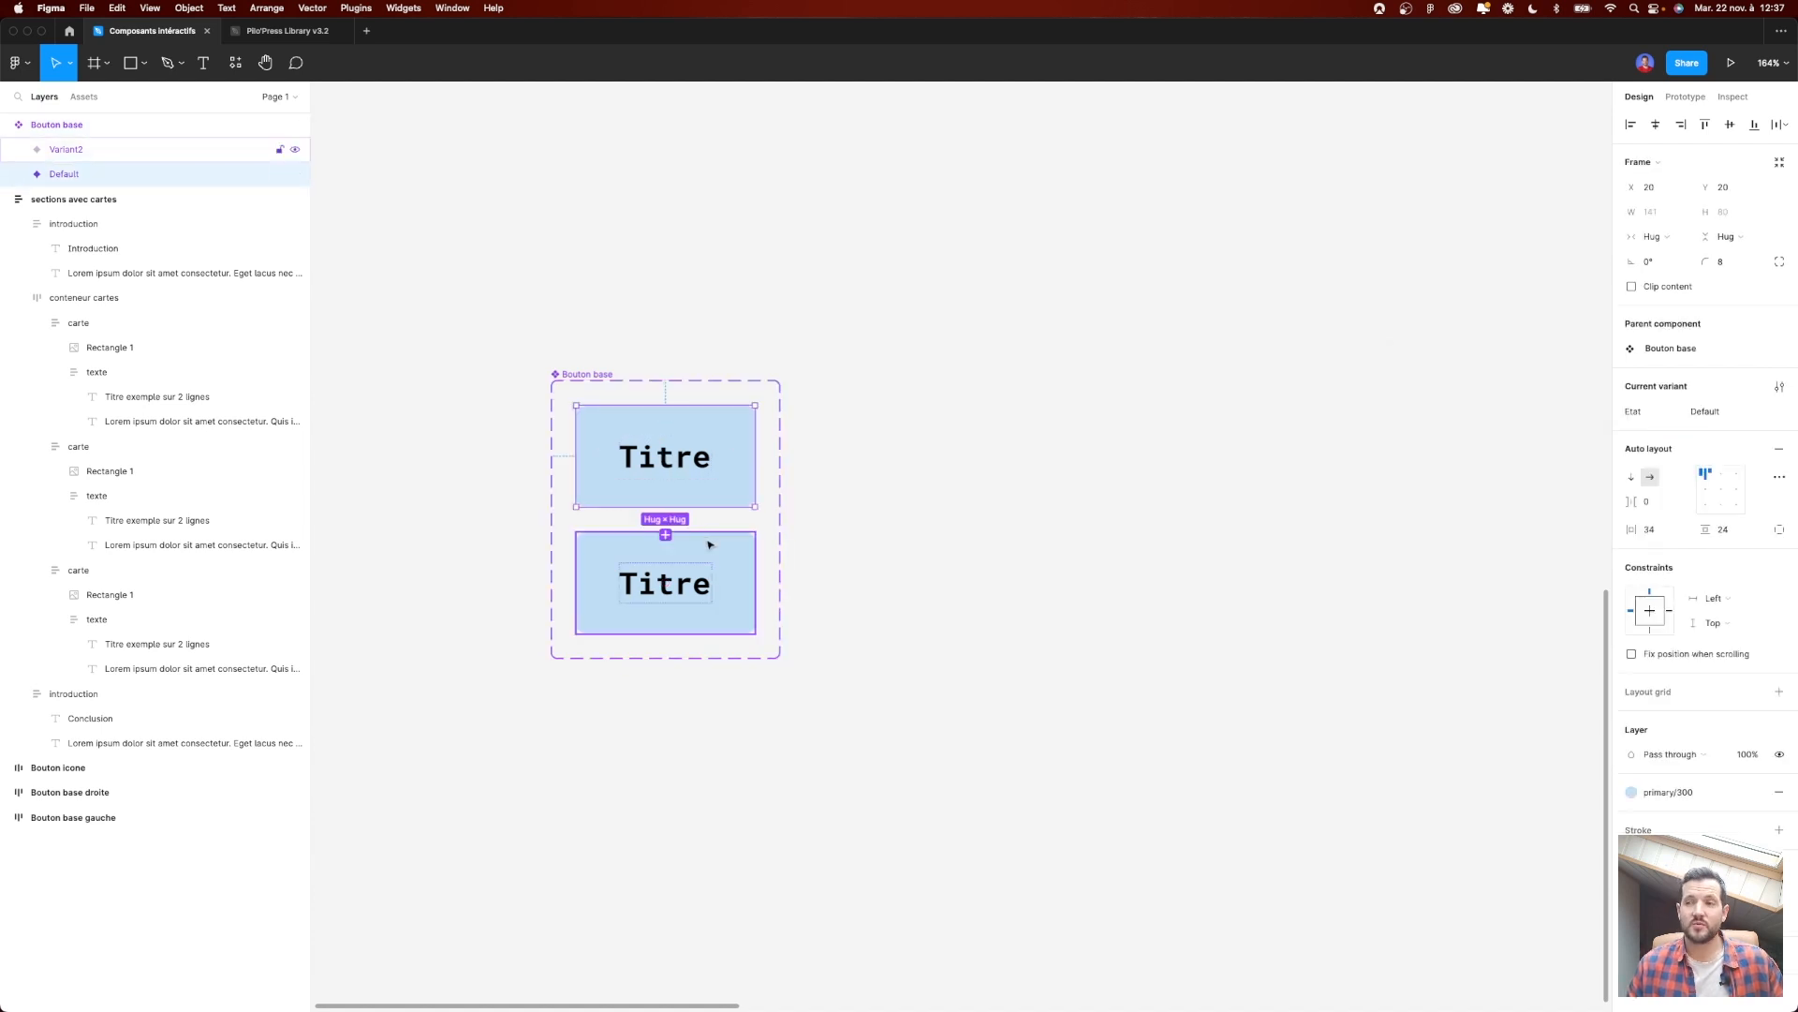
left_click(709, 542)
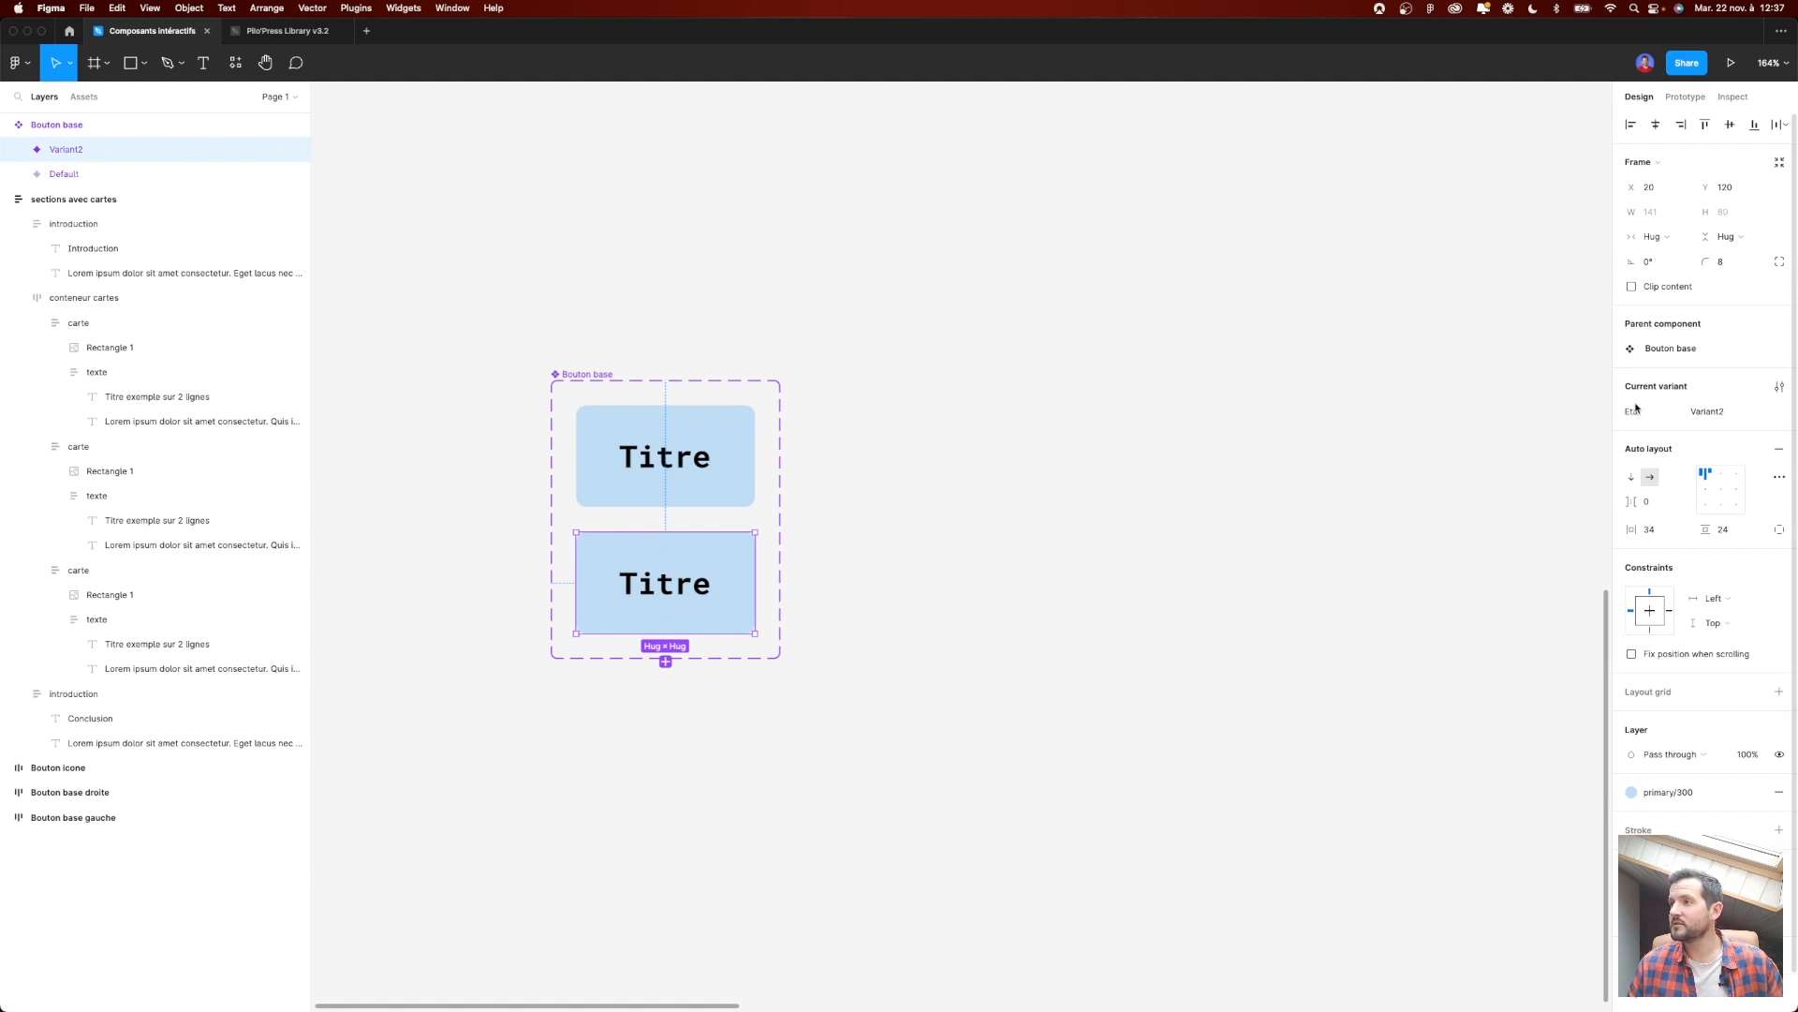
left_click(1715, 412)
type("survol")
key("Return")
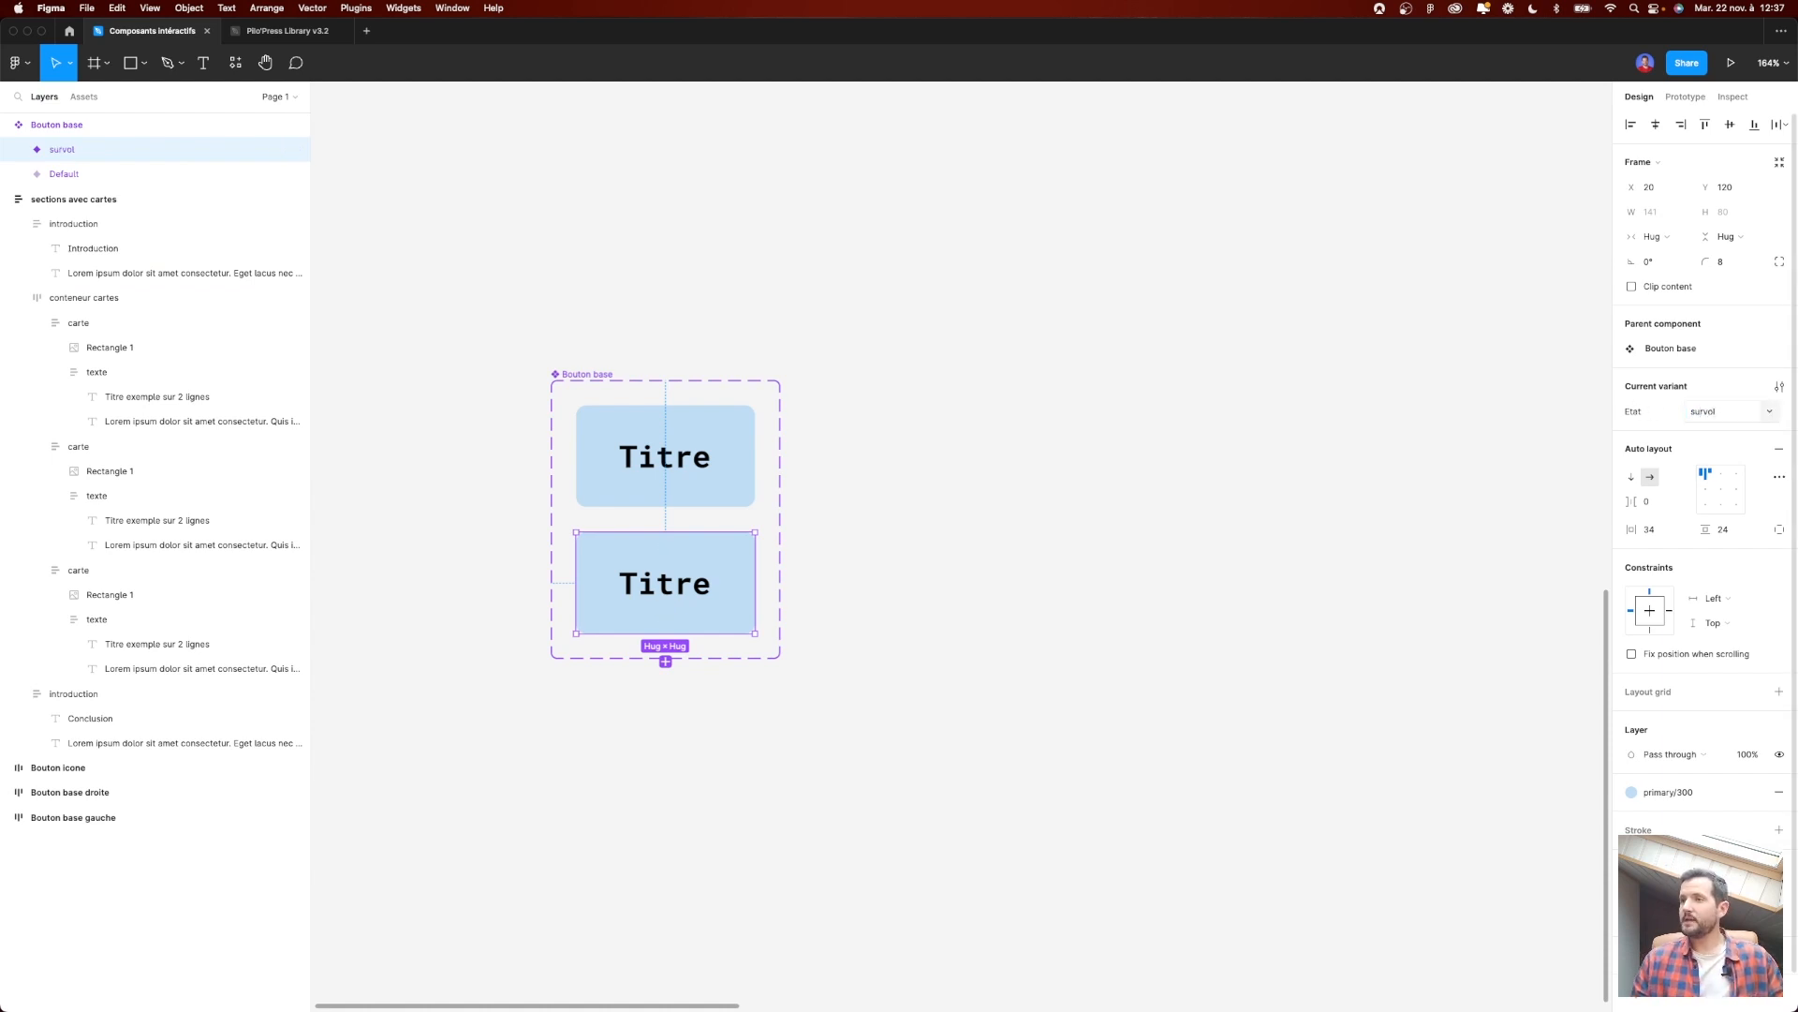
Step: Apply the primary/500 color style to the survol variant's fill
left_click(968, 566)
scroll(698, 614, "up", 2)
left_click(755, 613)
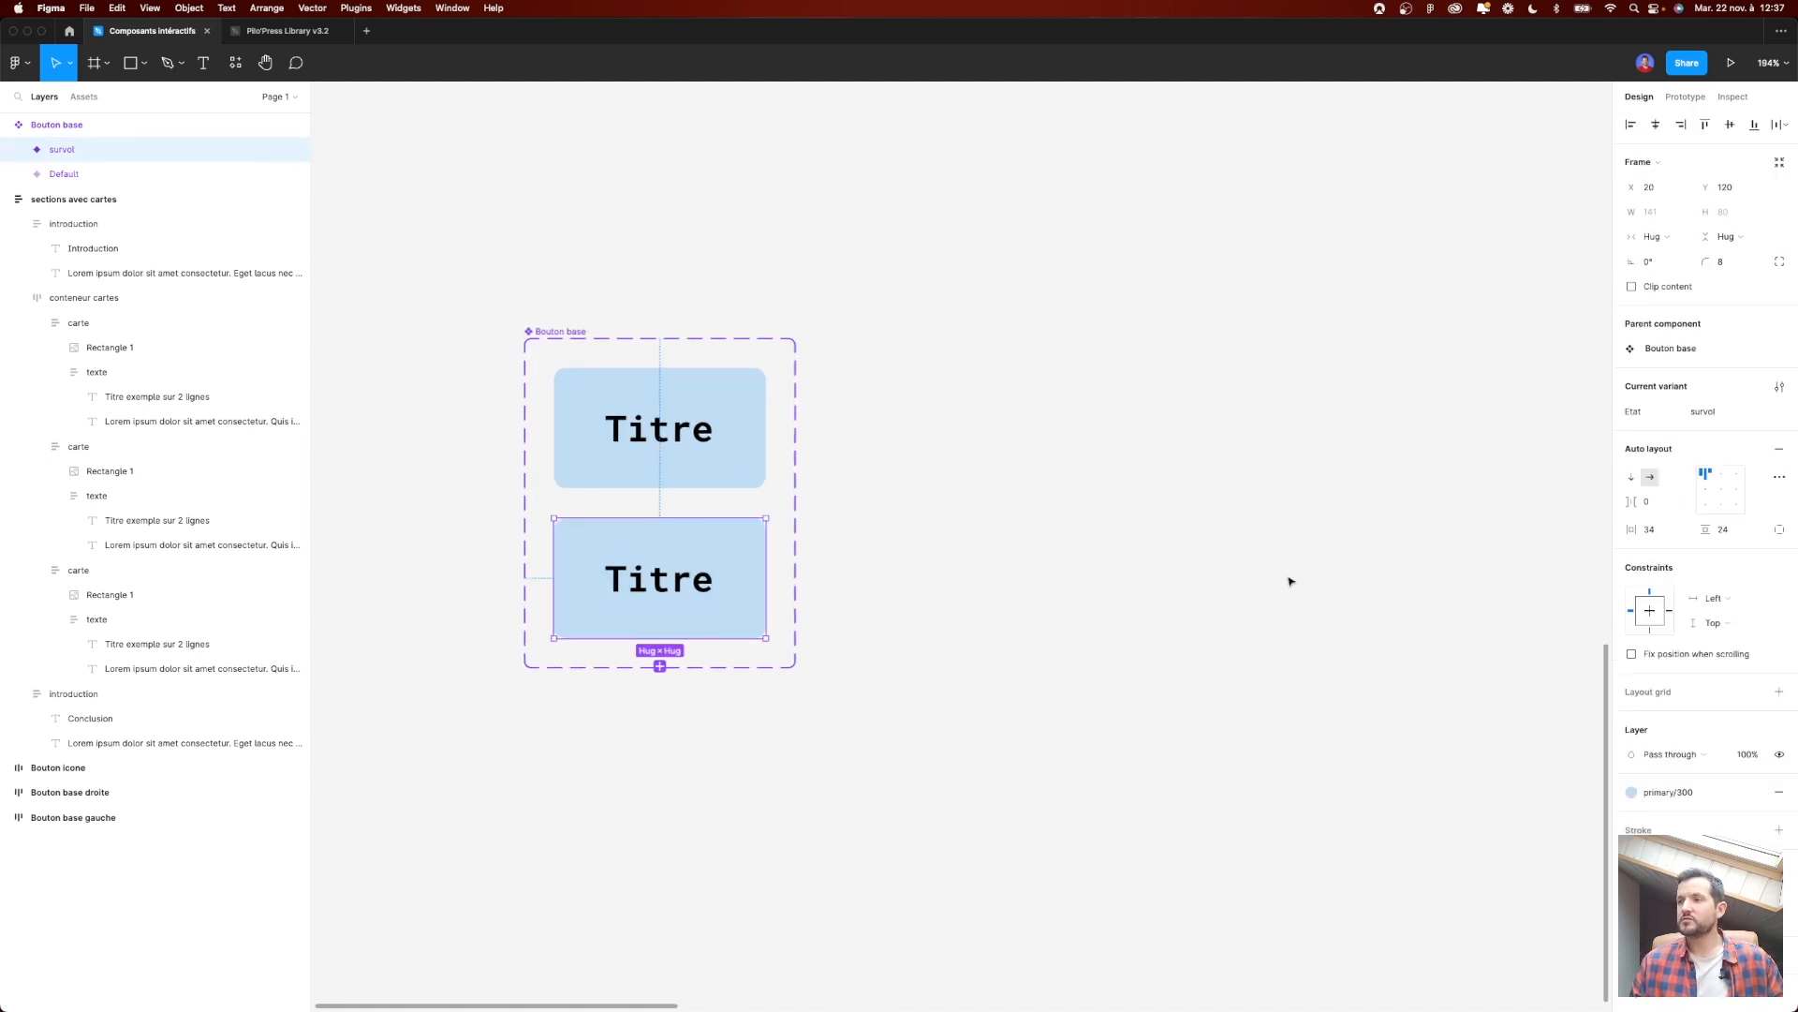
left_click(1674, 789)
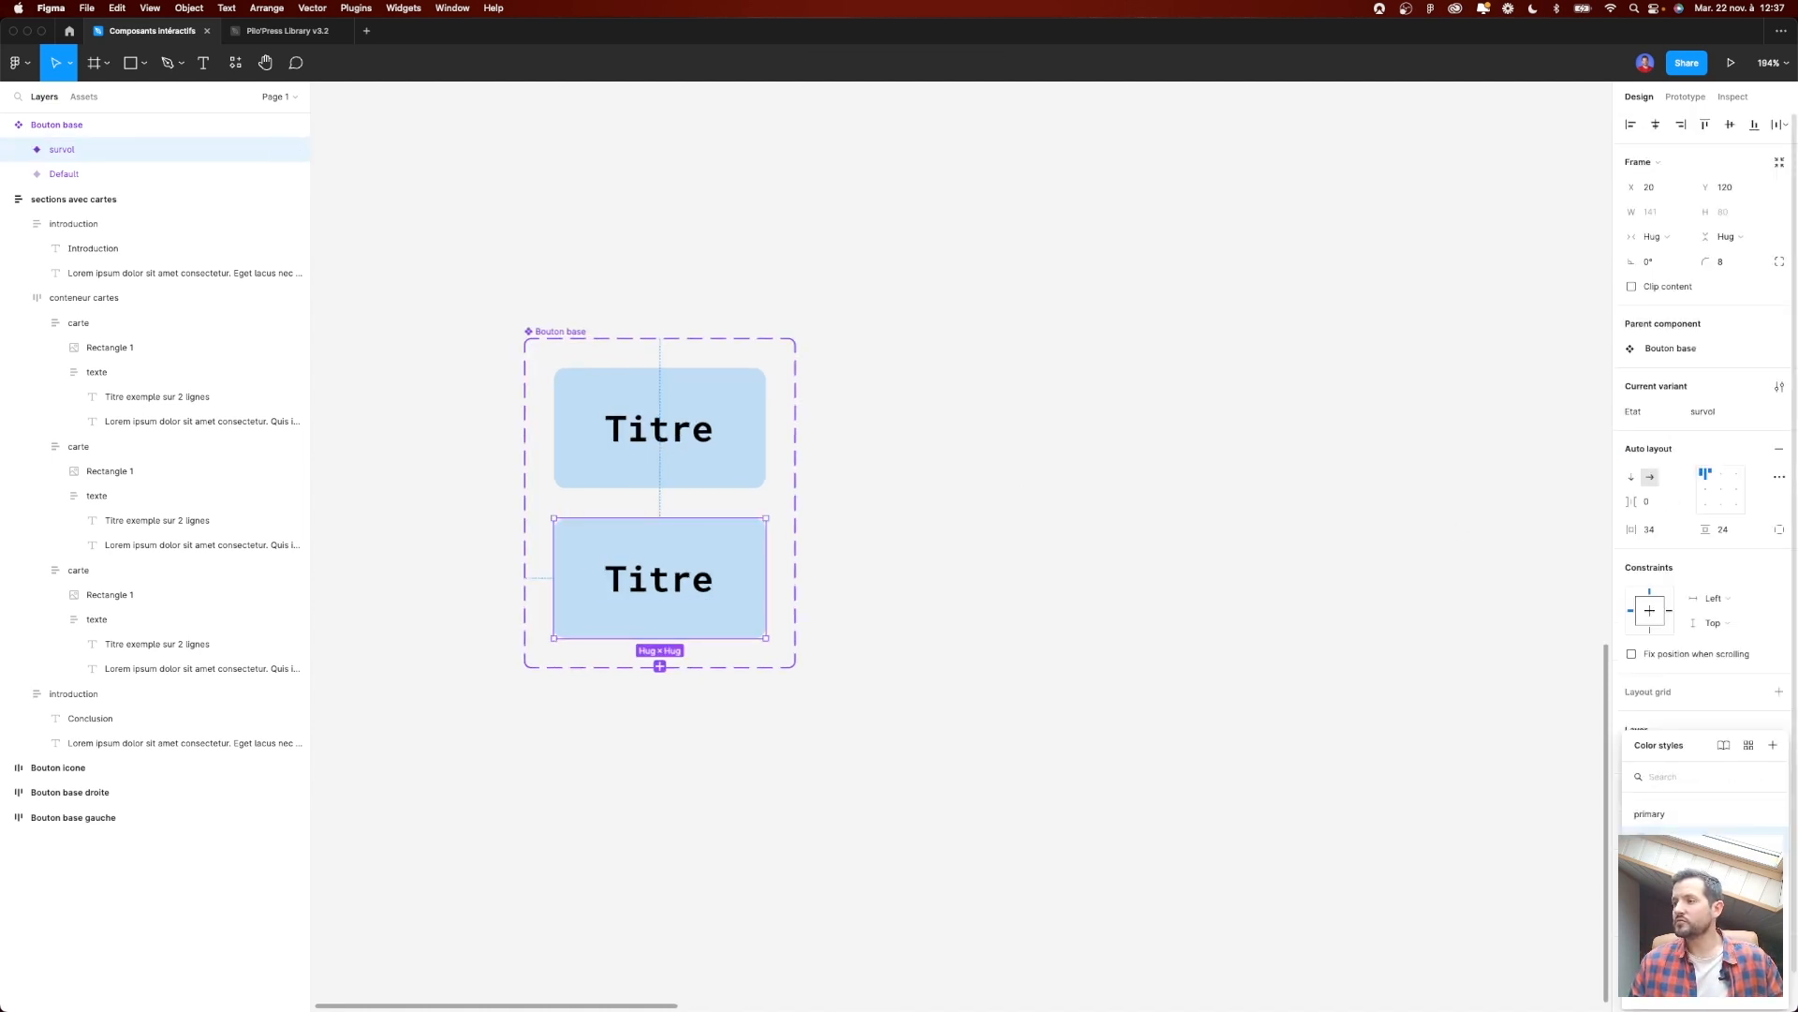
left_click(1655, 838)
left_click(1193, 636)
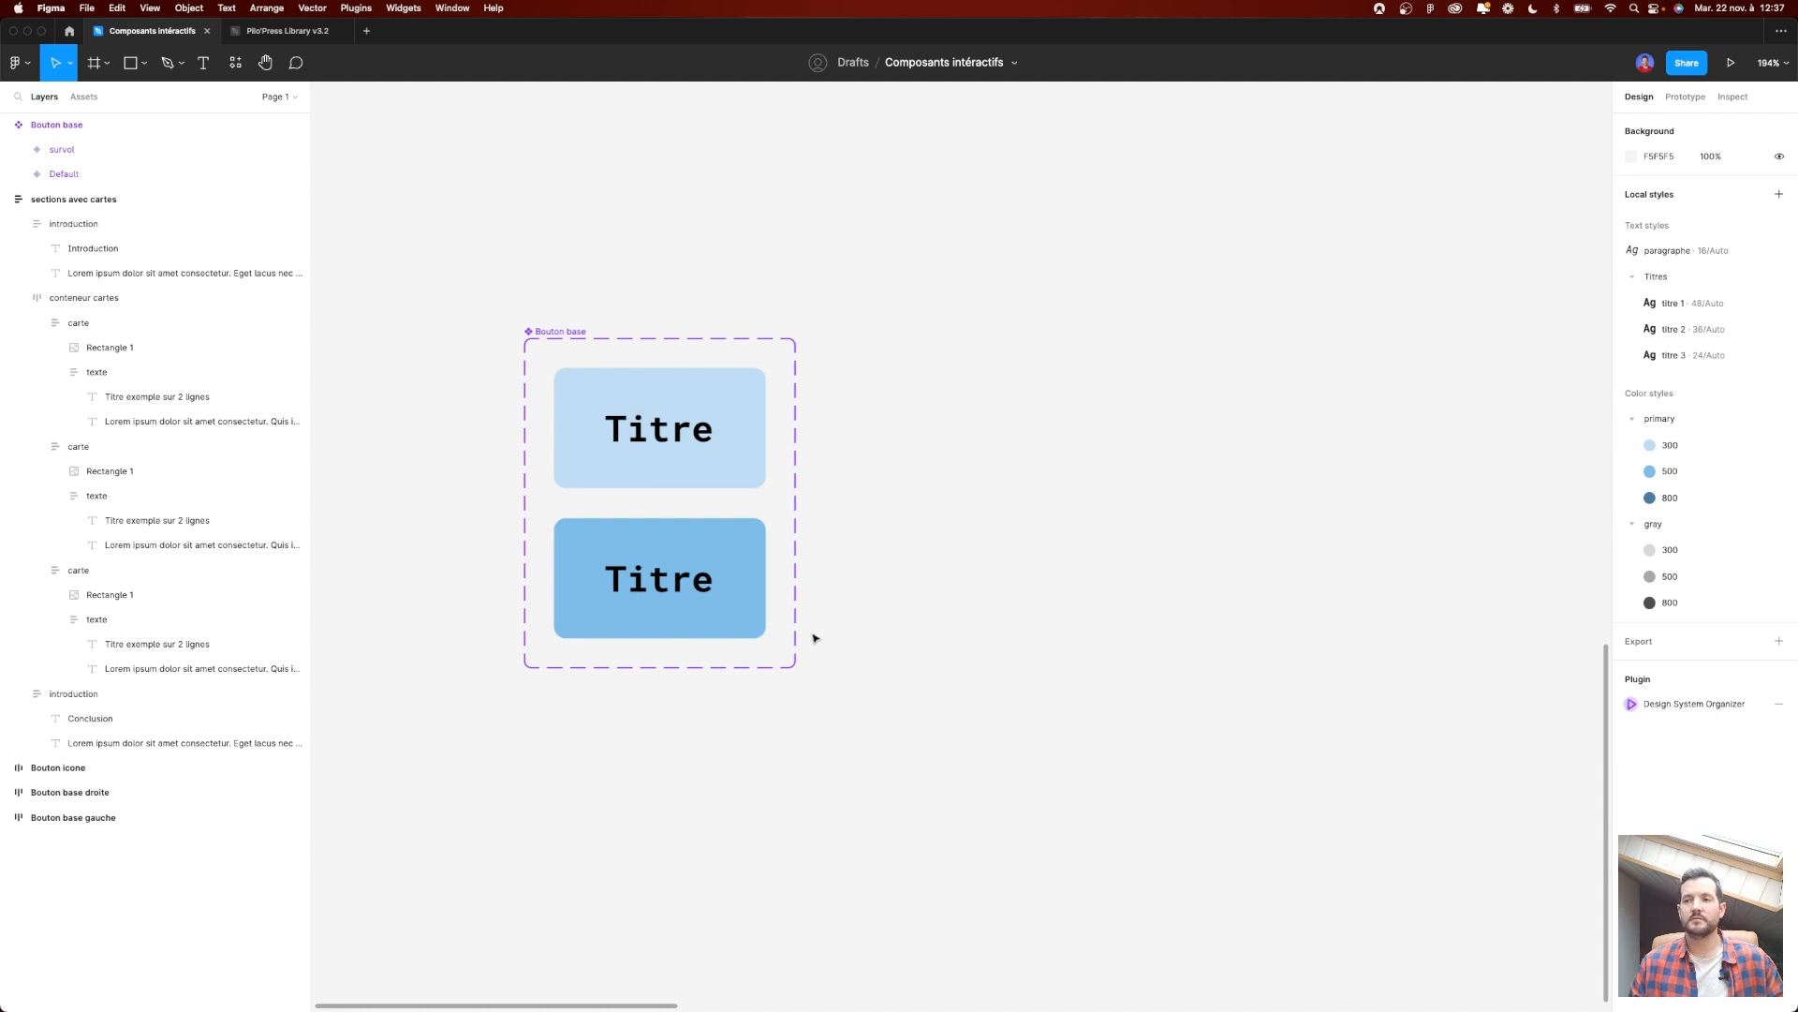
left_click(704, 622)
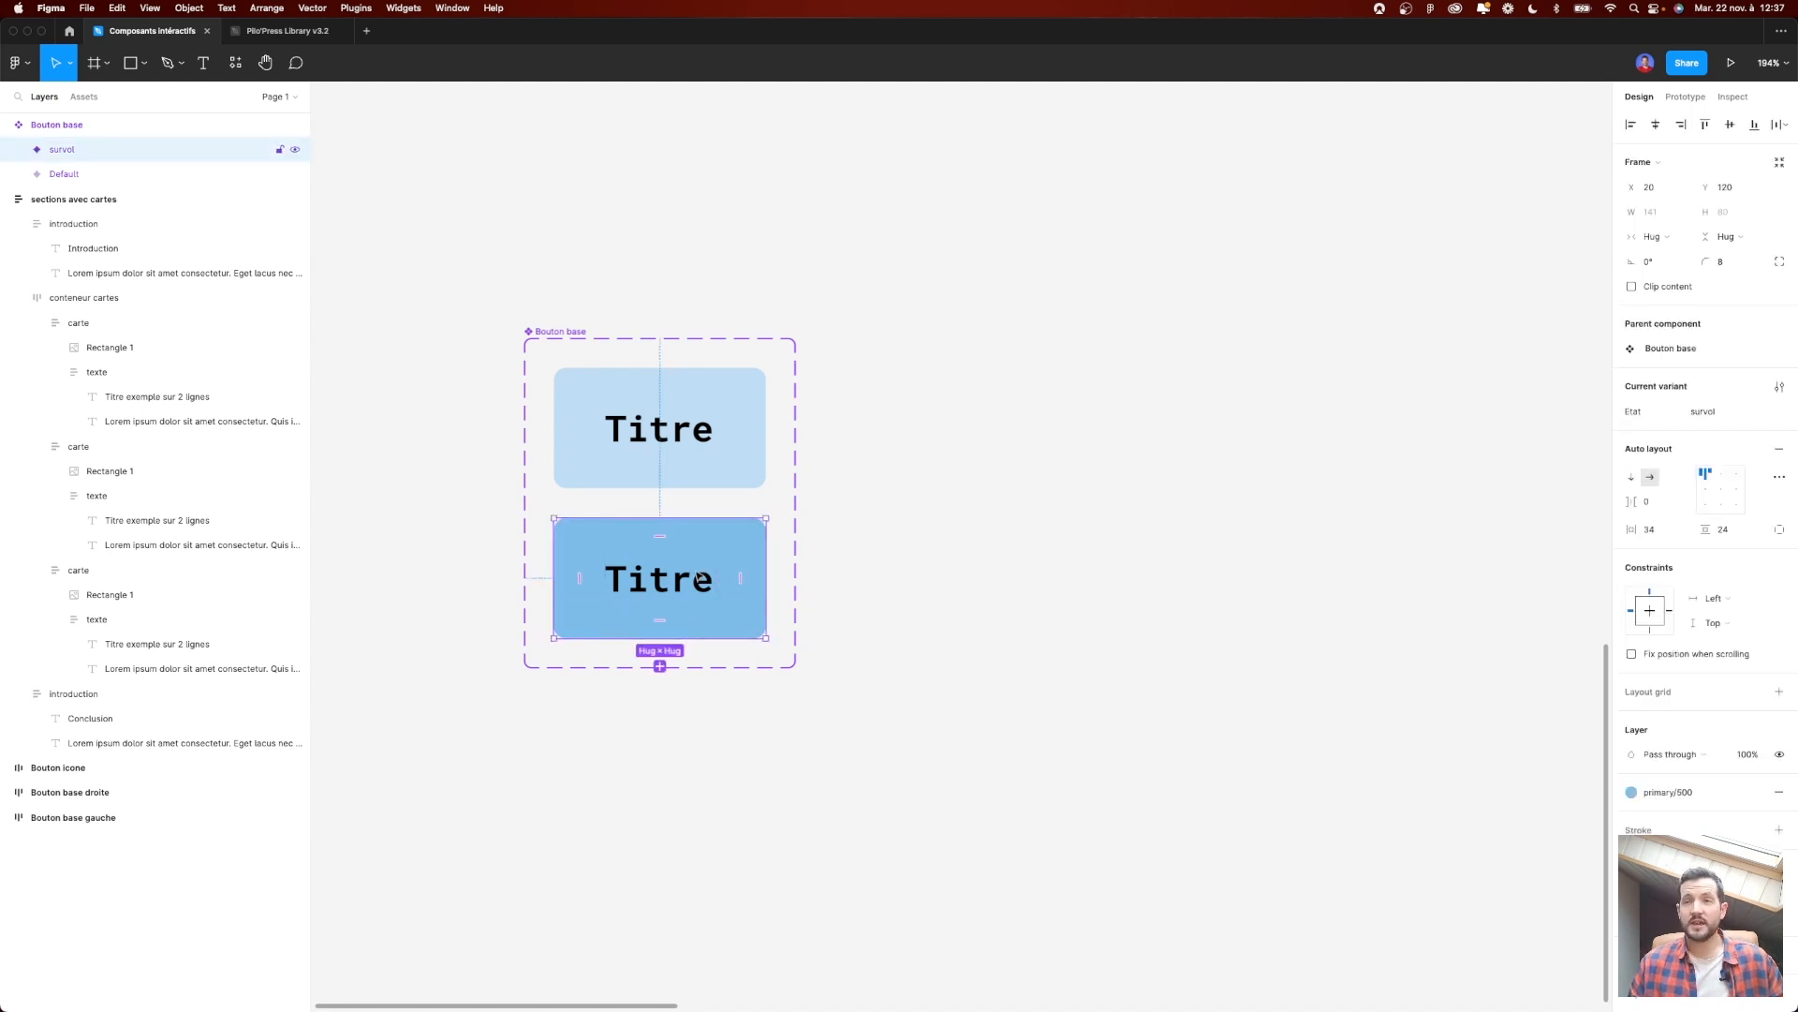
left_click(706, 353)
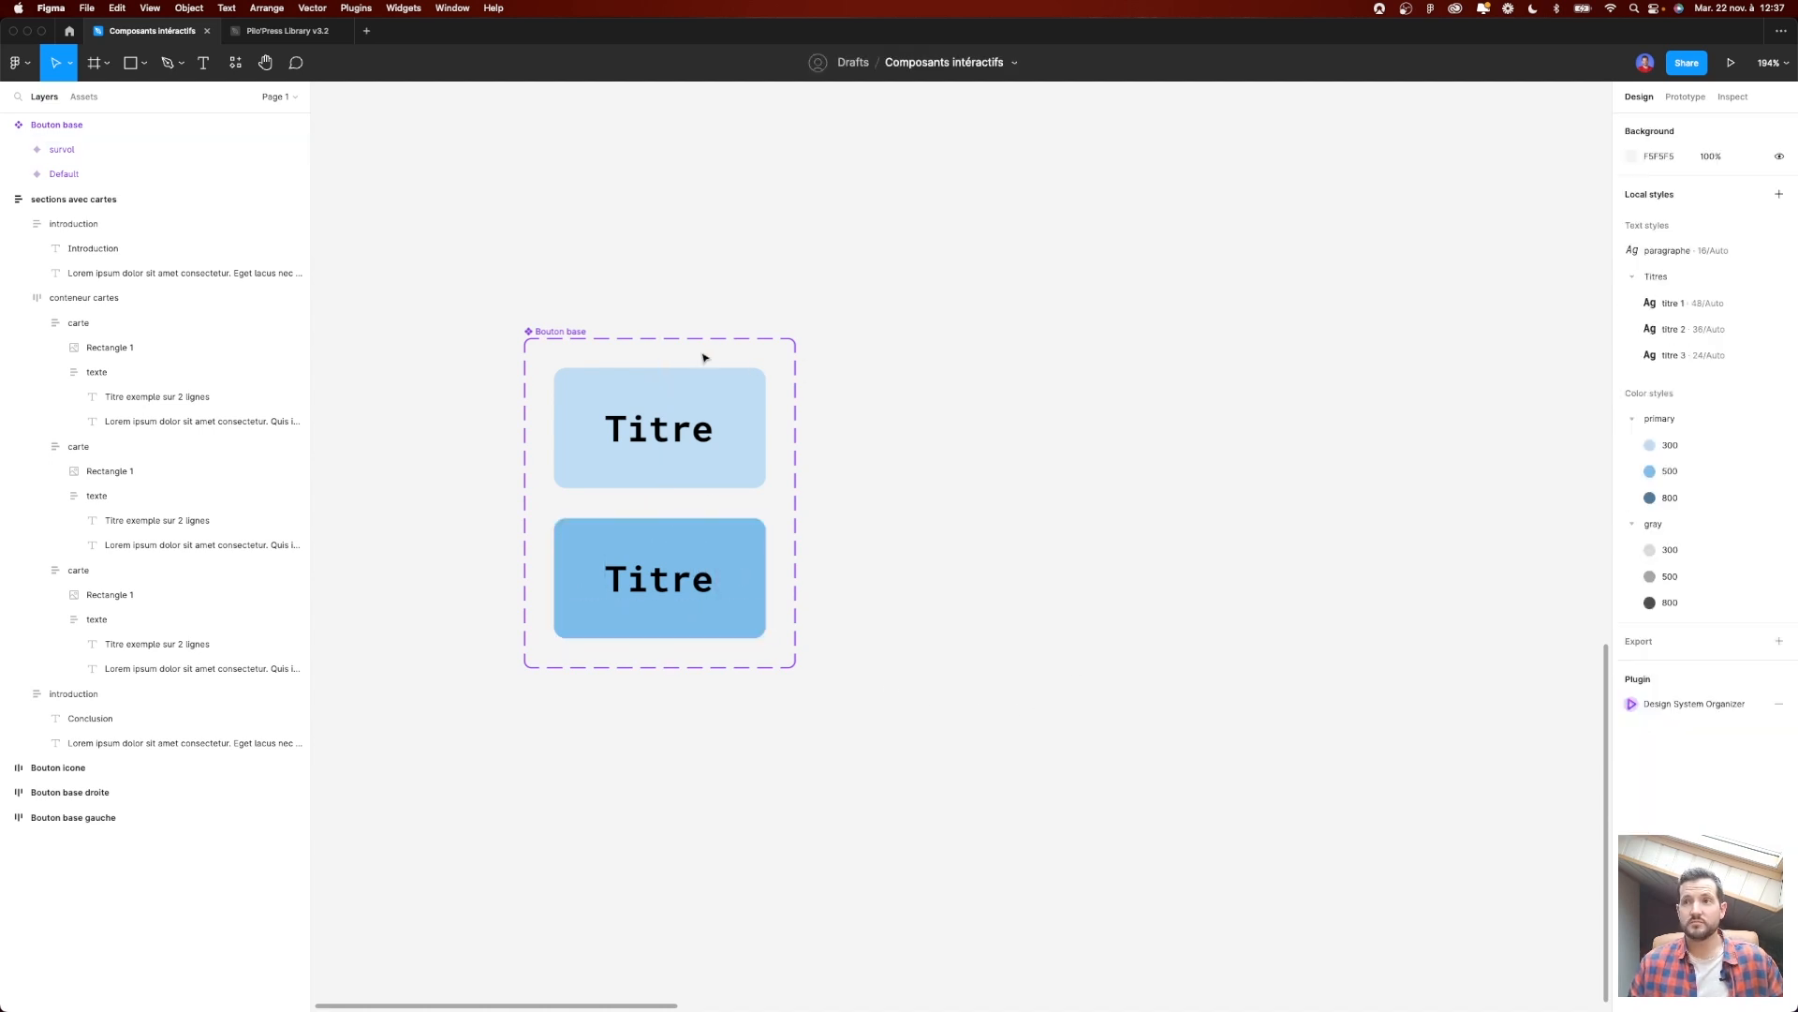
Step: Add a third variant to the Bouton base component set and select it
left_click(570, 332)
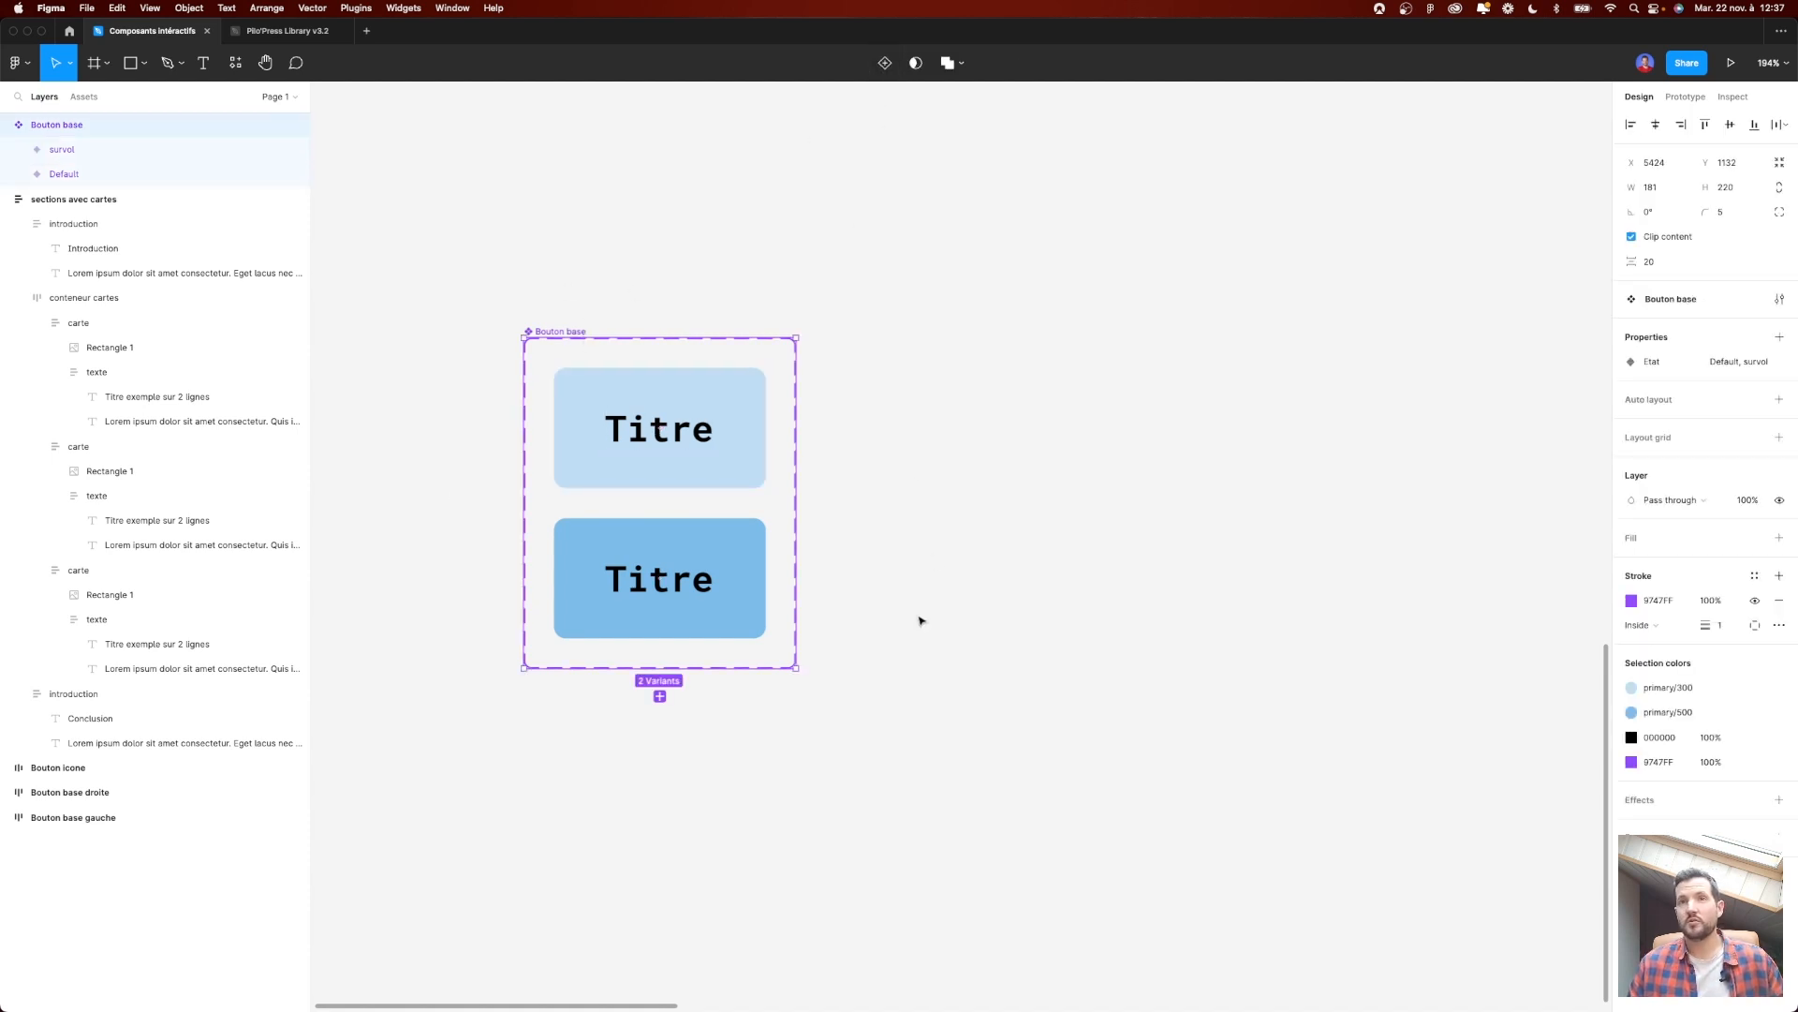
left_click(882, 71)
left_click(1056, 767)
left_click(731, 755)
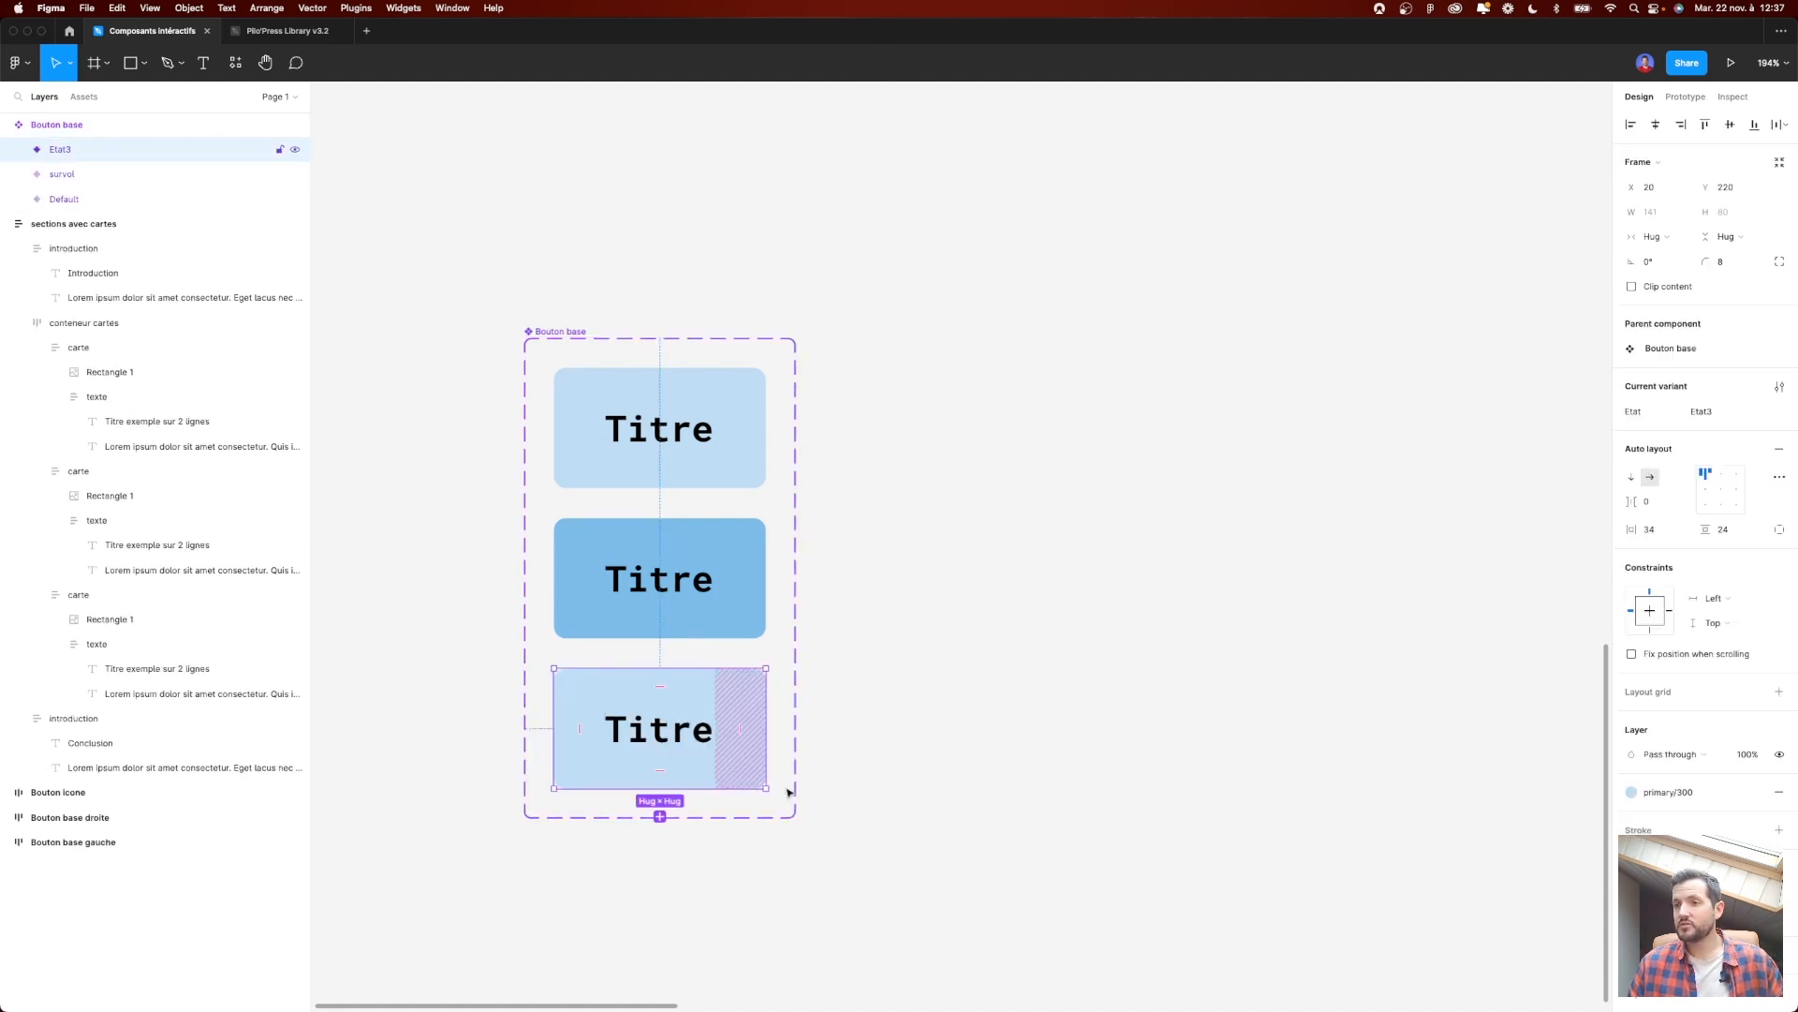
Step: Give the third variant the primary/800 fill style and set its Etat value to "cliqué"
left_click(1672, 796)
left_click(1687, 937)
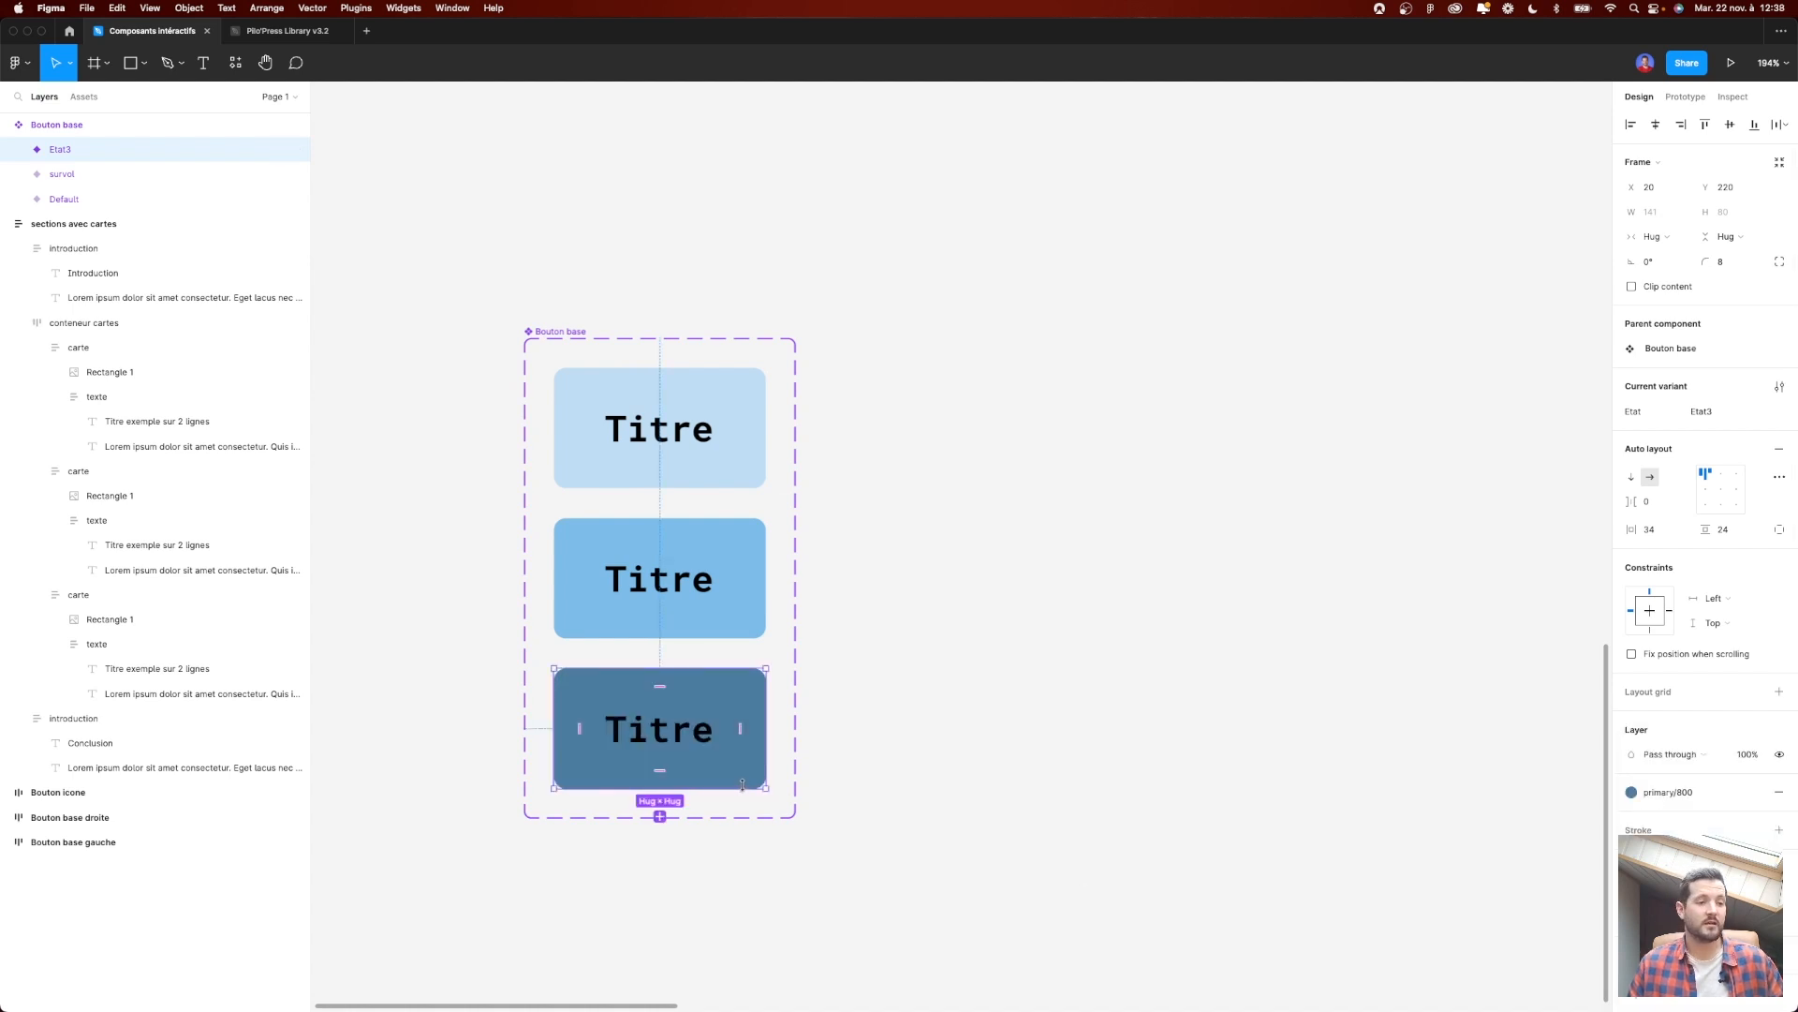
left_click(1722, 413)
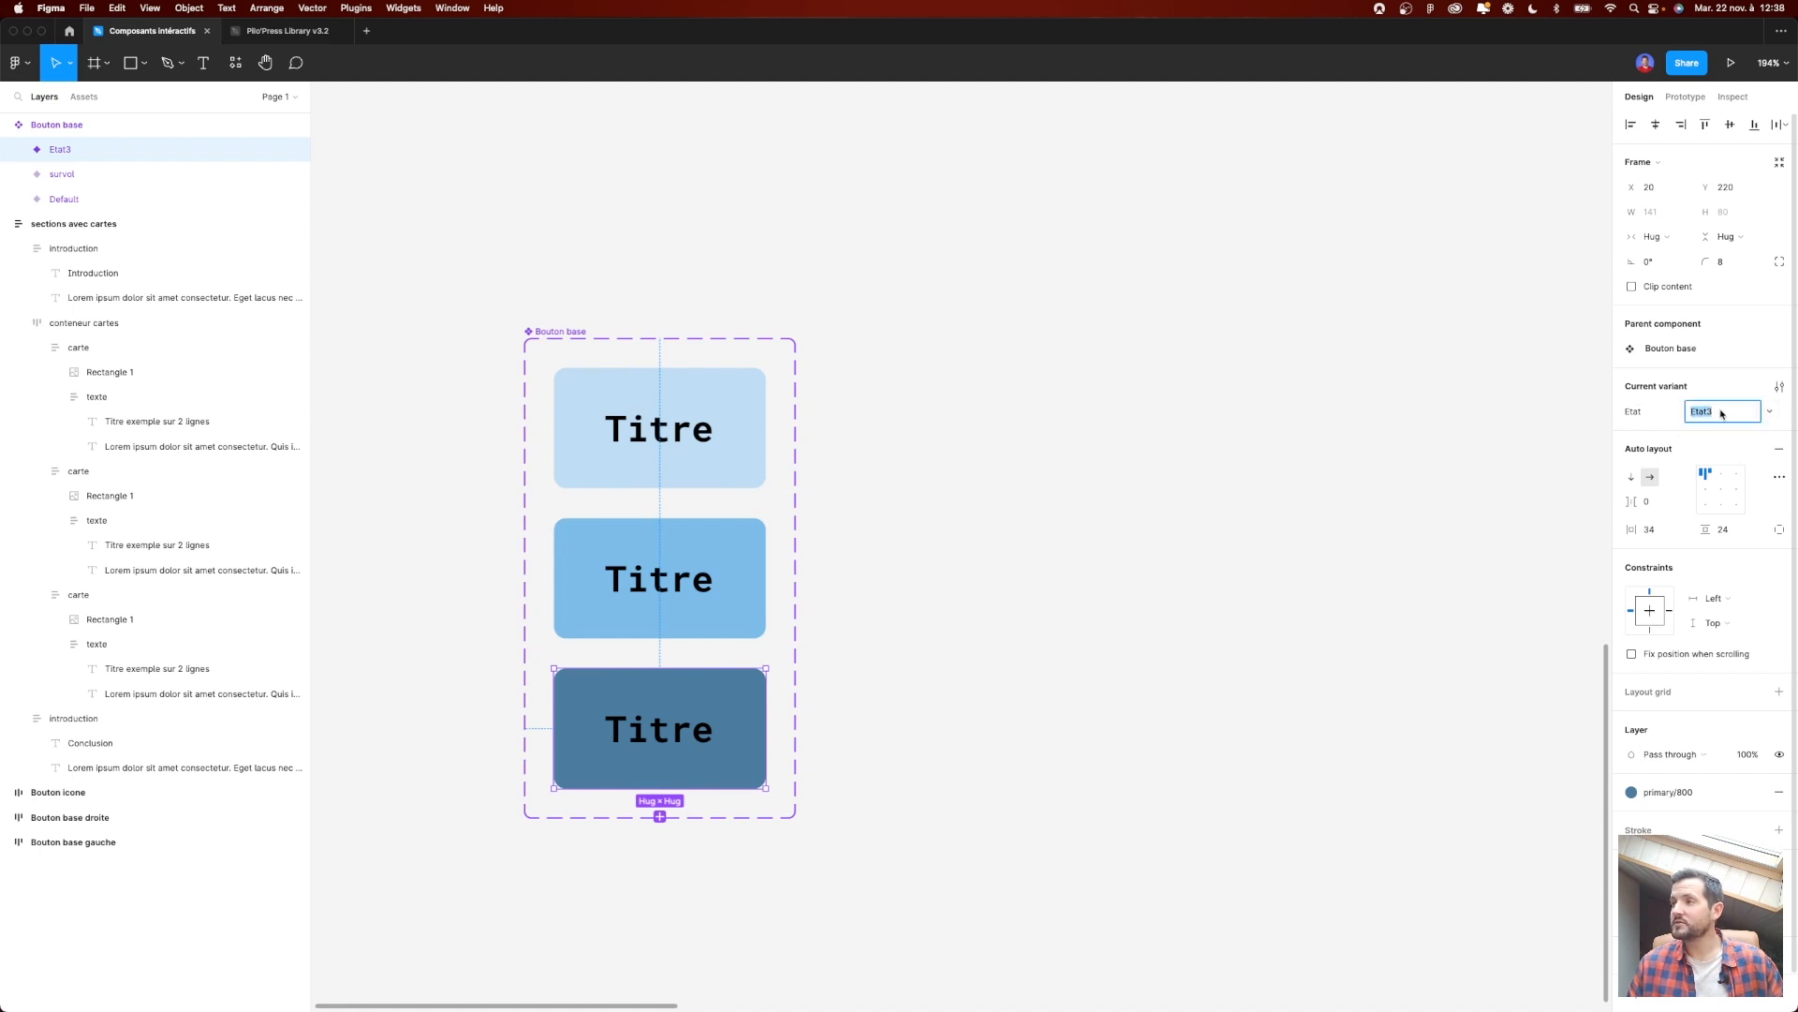
type("cliqué")
key("Return")
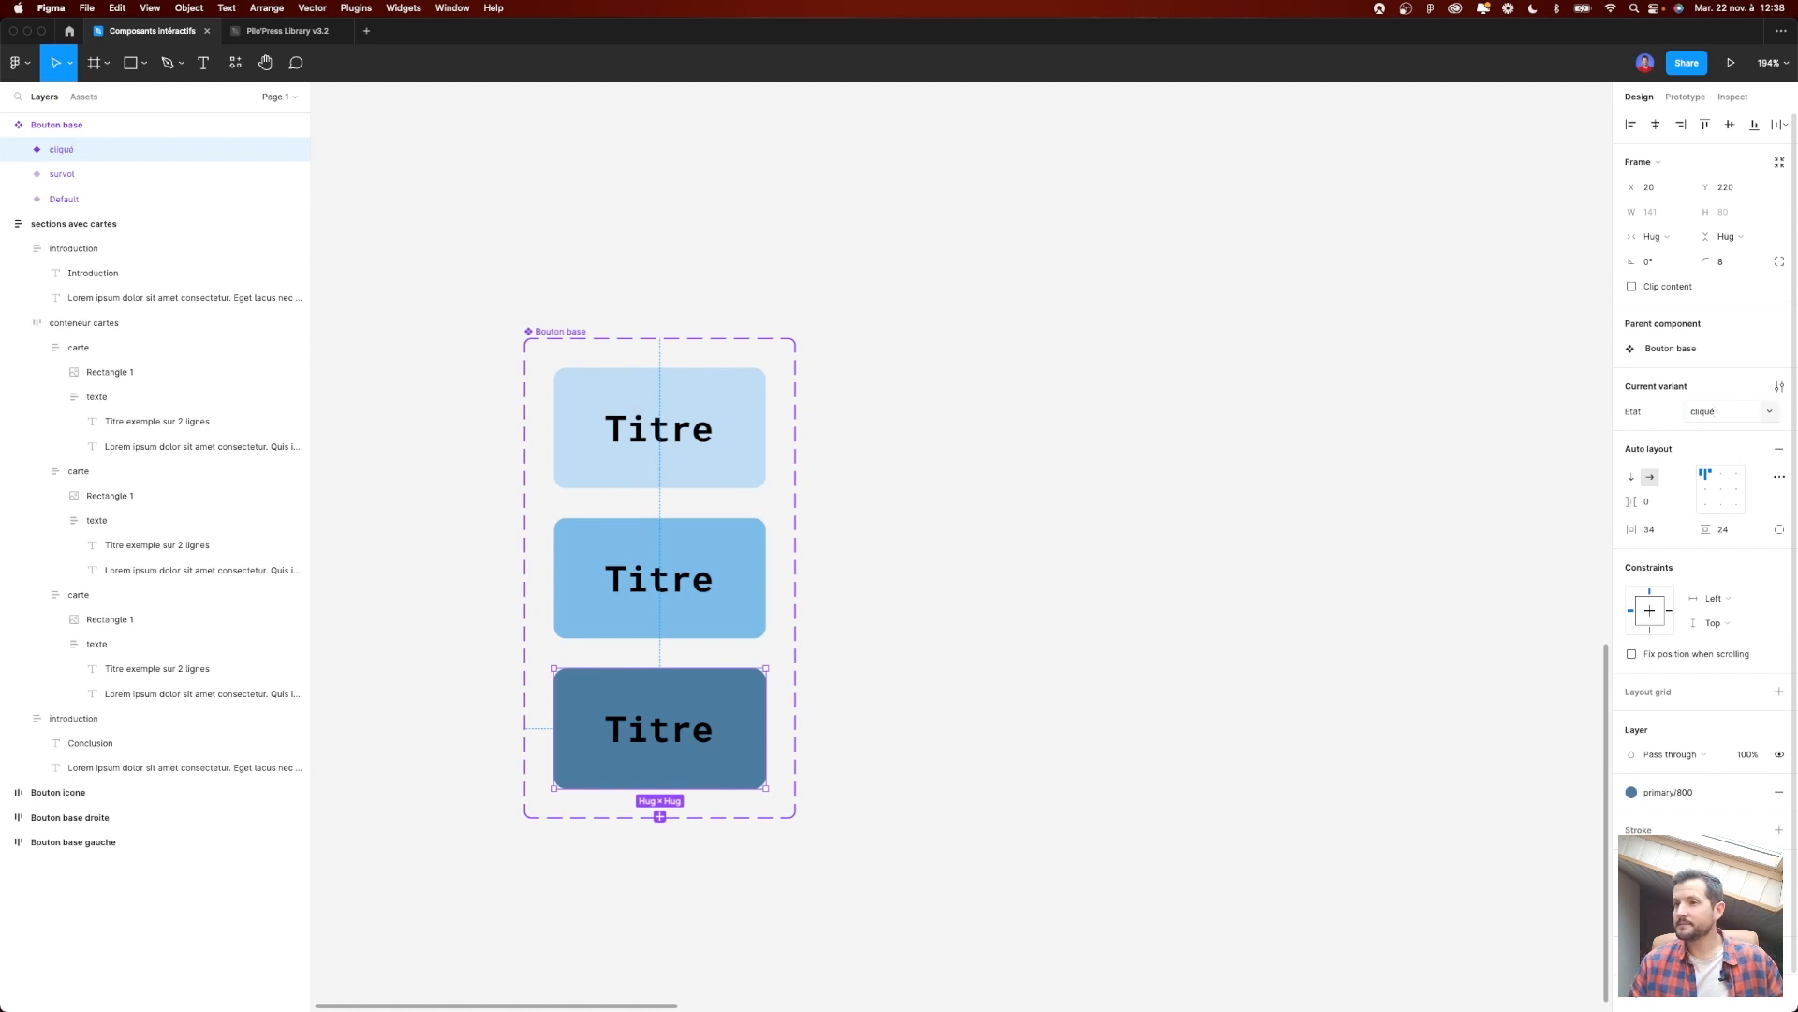
Step: Review the values of the Etat property on the Bouton base component set, then close its settings
left_click(666, 270)
left_click(587, 330)
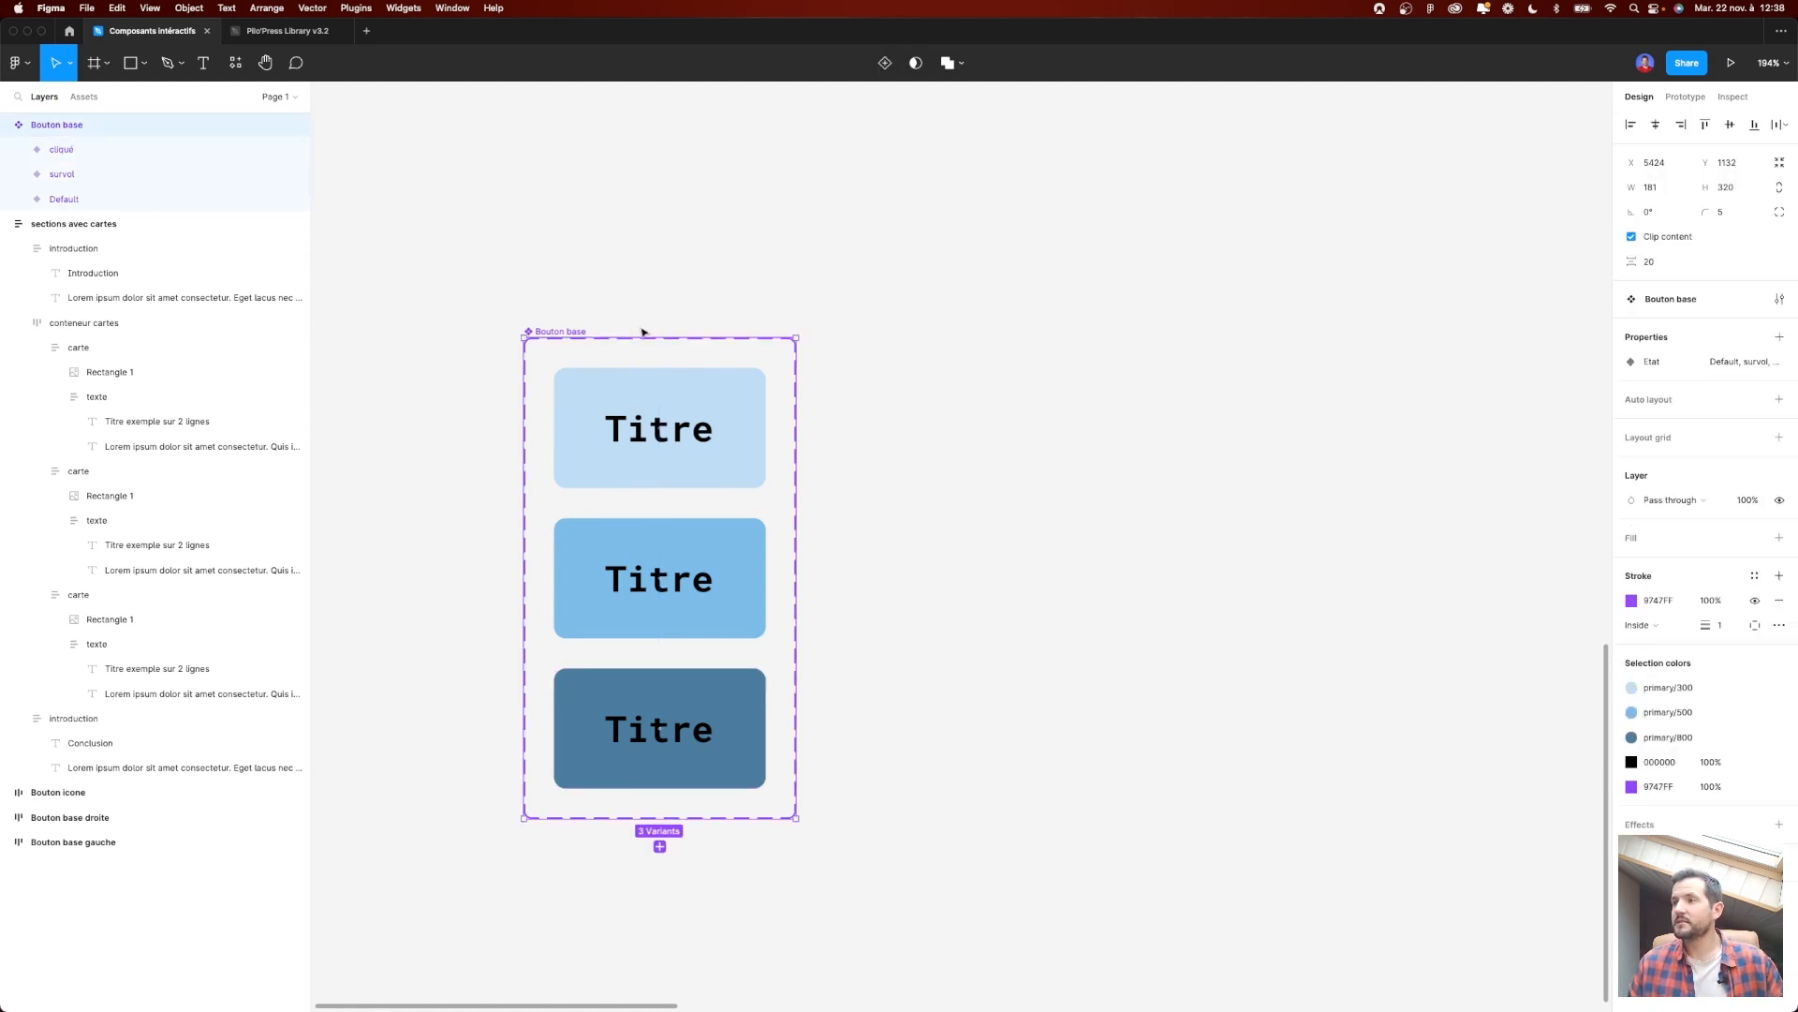
mouse_move(1676, 369)
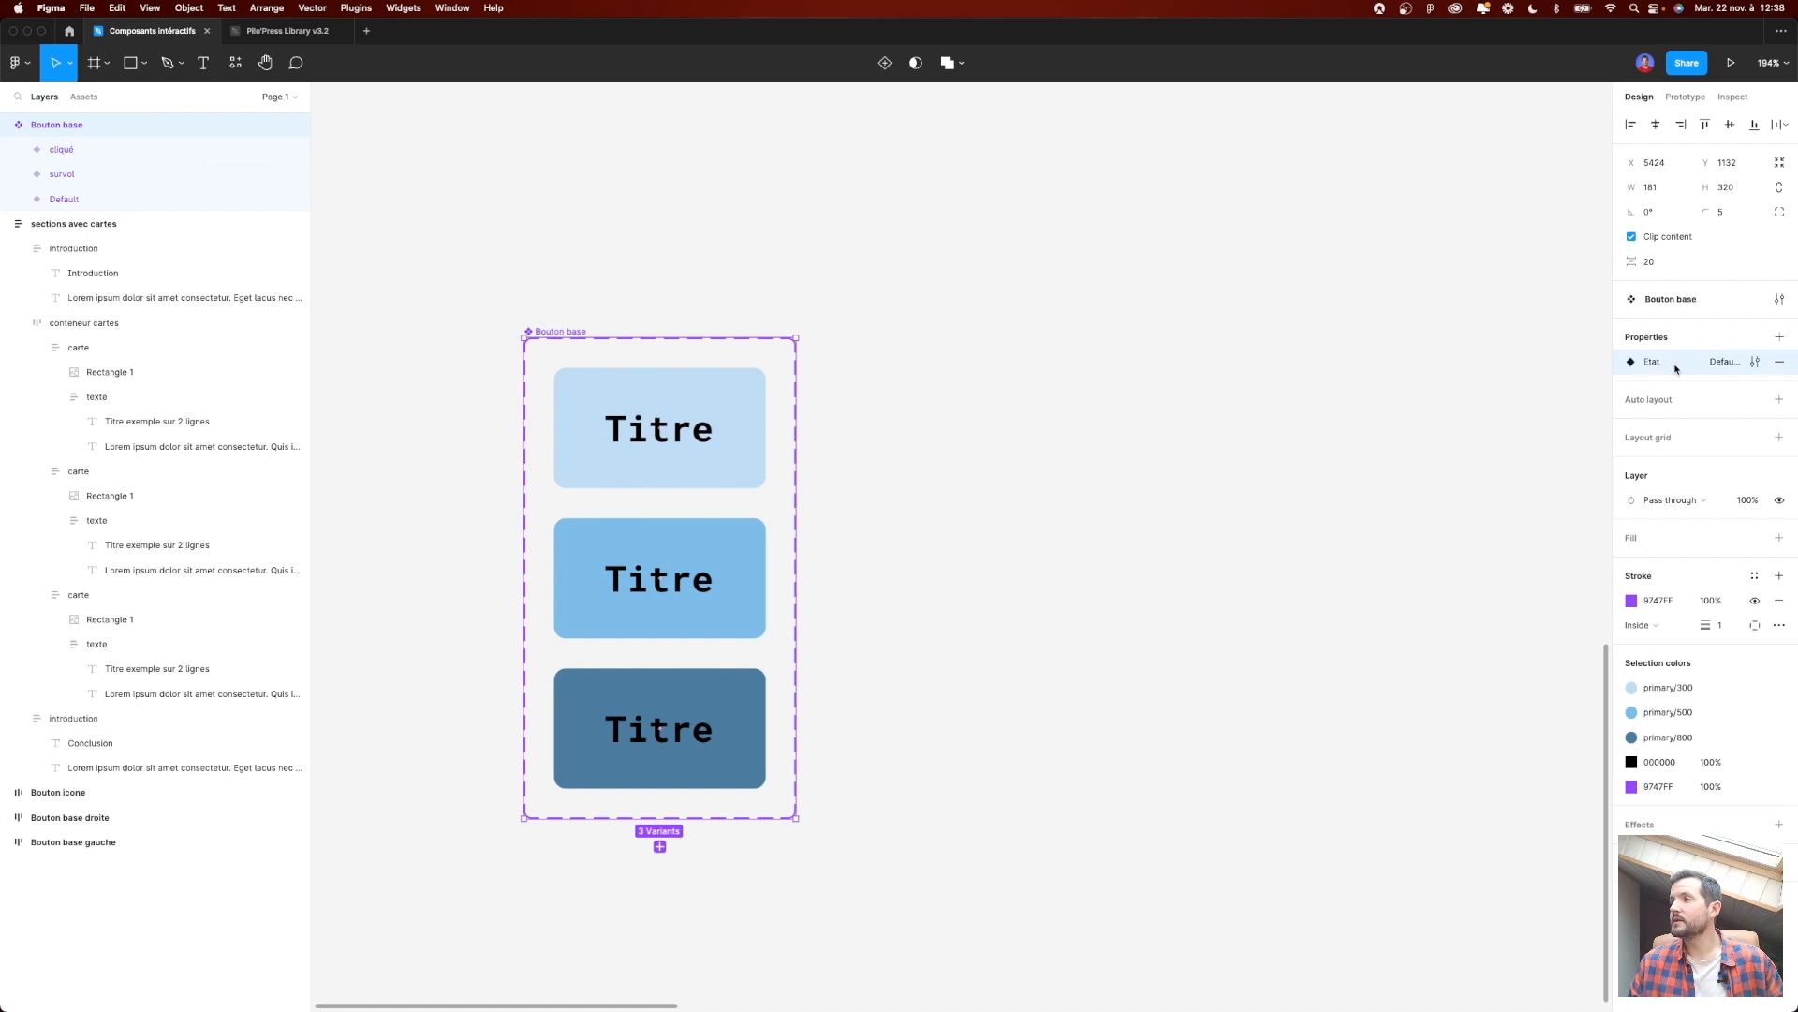
left_click(1640, 364)
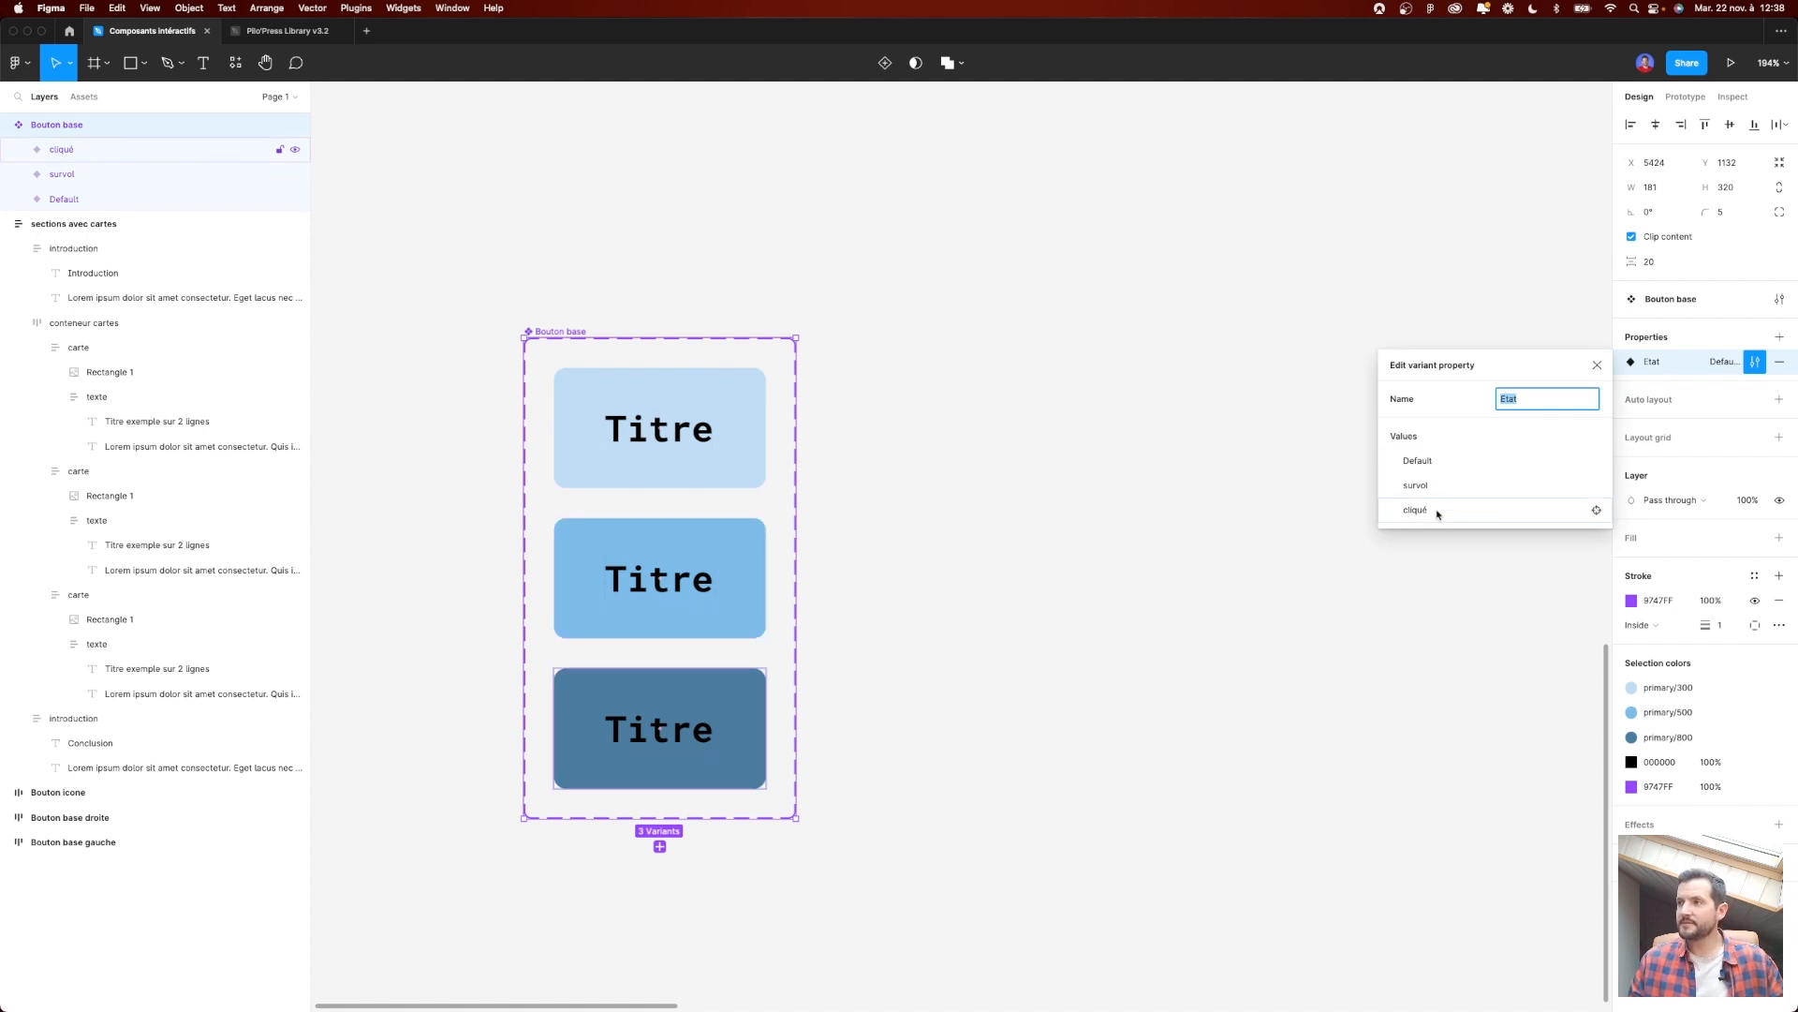
left_click(1597, 364)
left_click(1156, 329)
scroll(1098, 371, "down", 3)
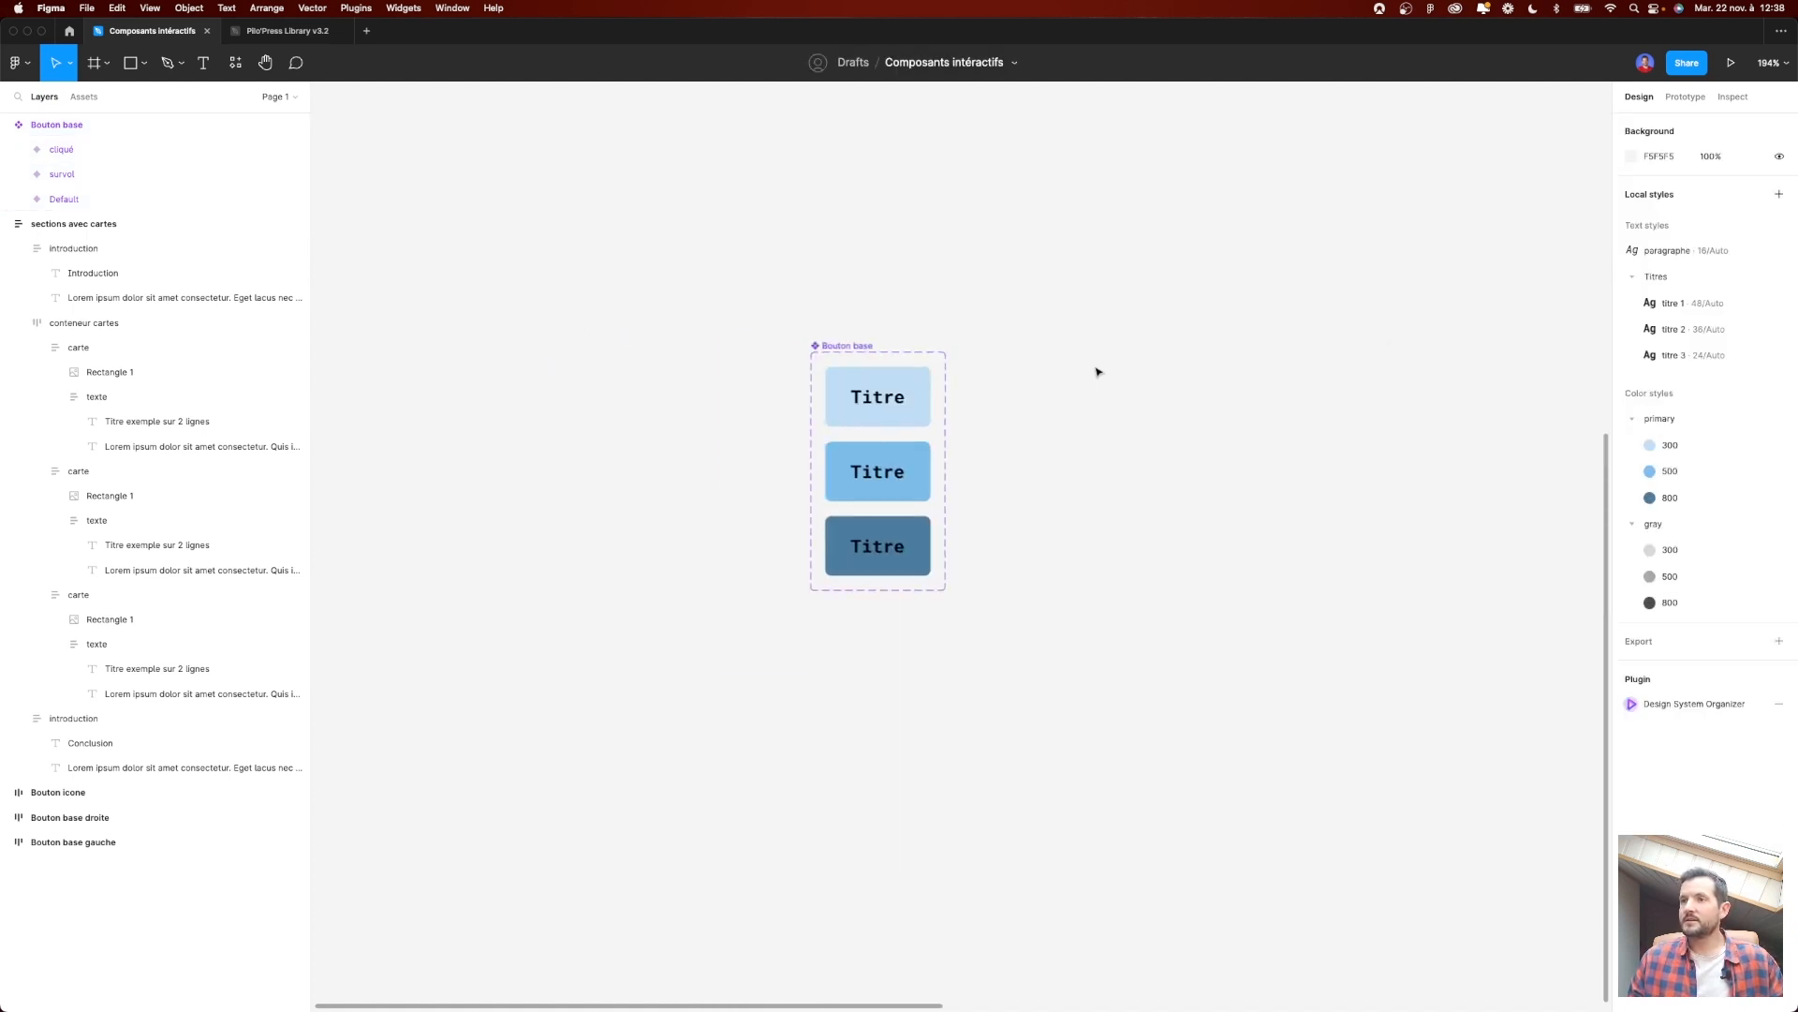
Step: Place an instance of the Bouton base component below the paragraph in the first card
scroll(939, 478, "down", 5)
left_click_drag(1012, 462, 616, 475)
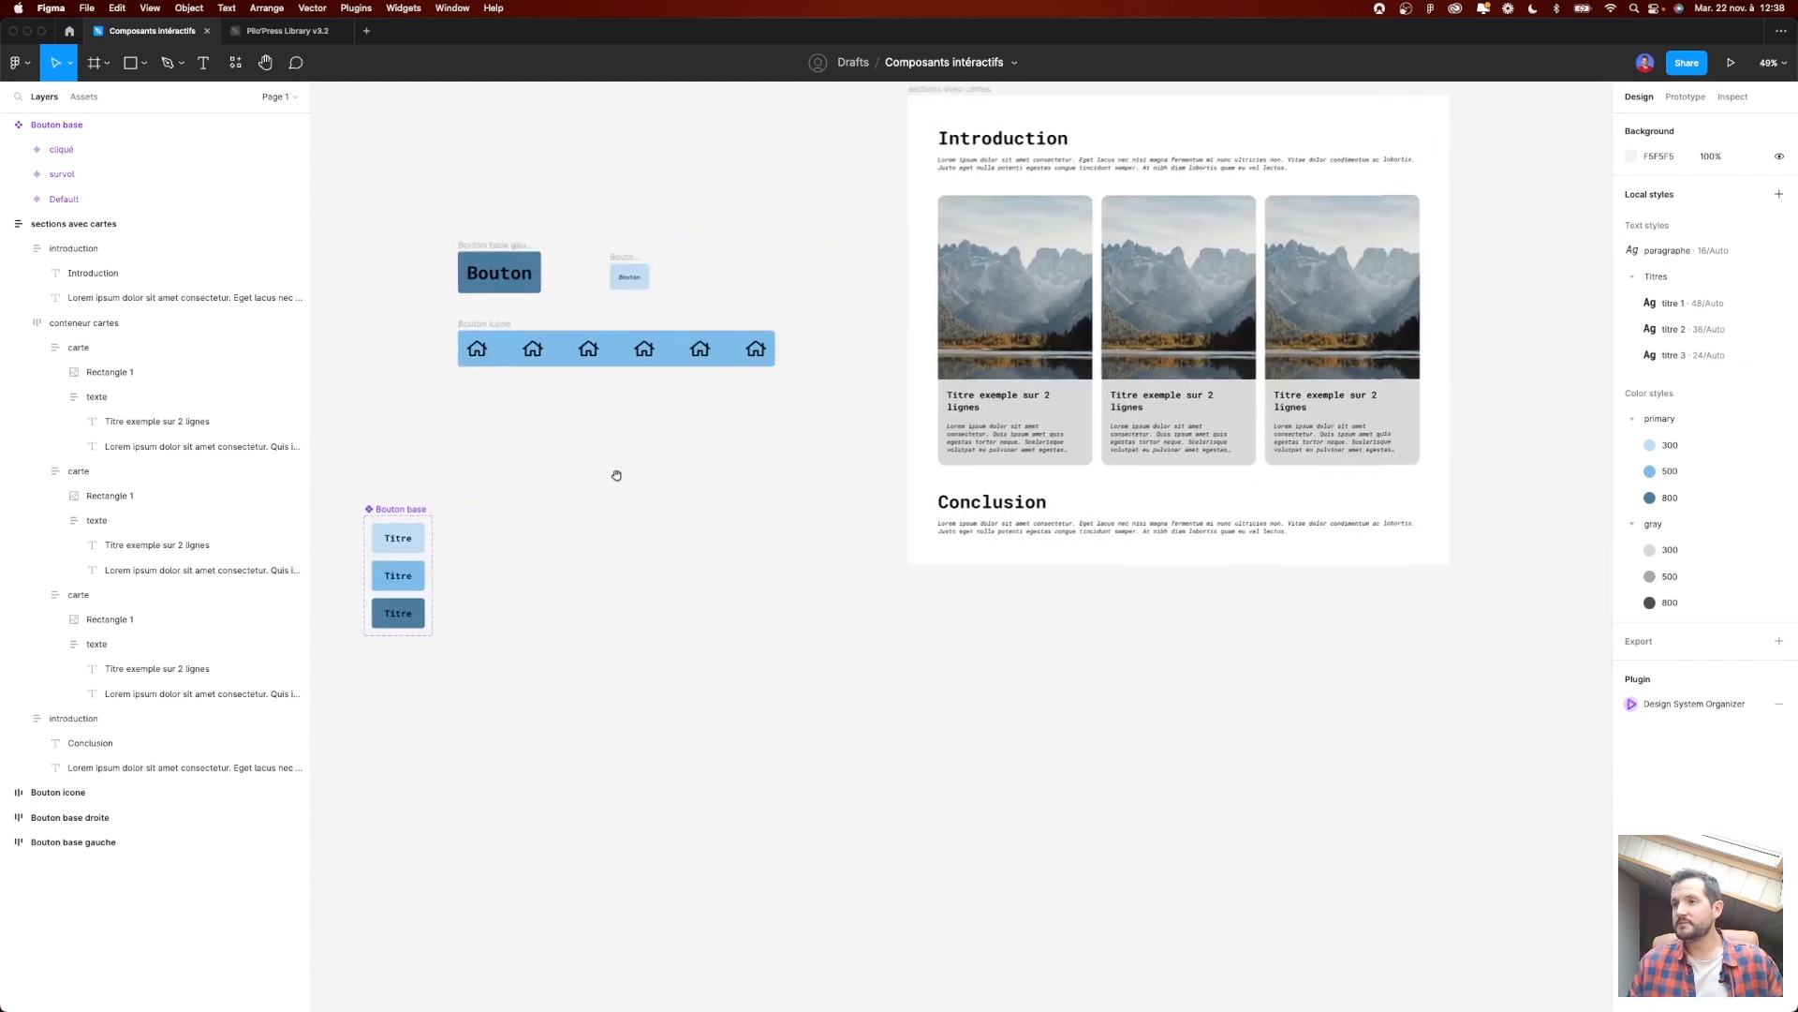
scroll(1073, 415, "up", 1)
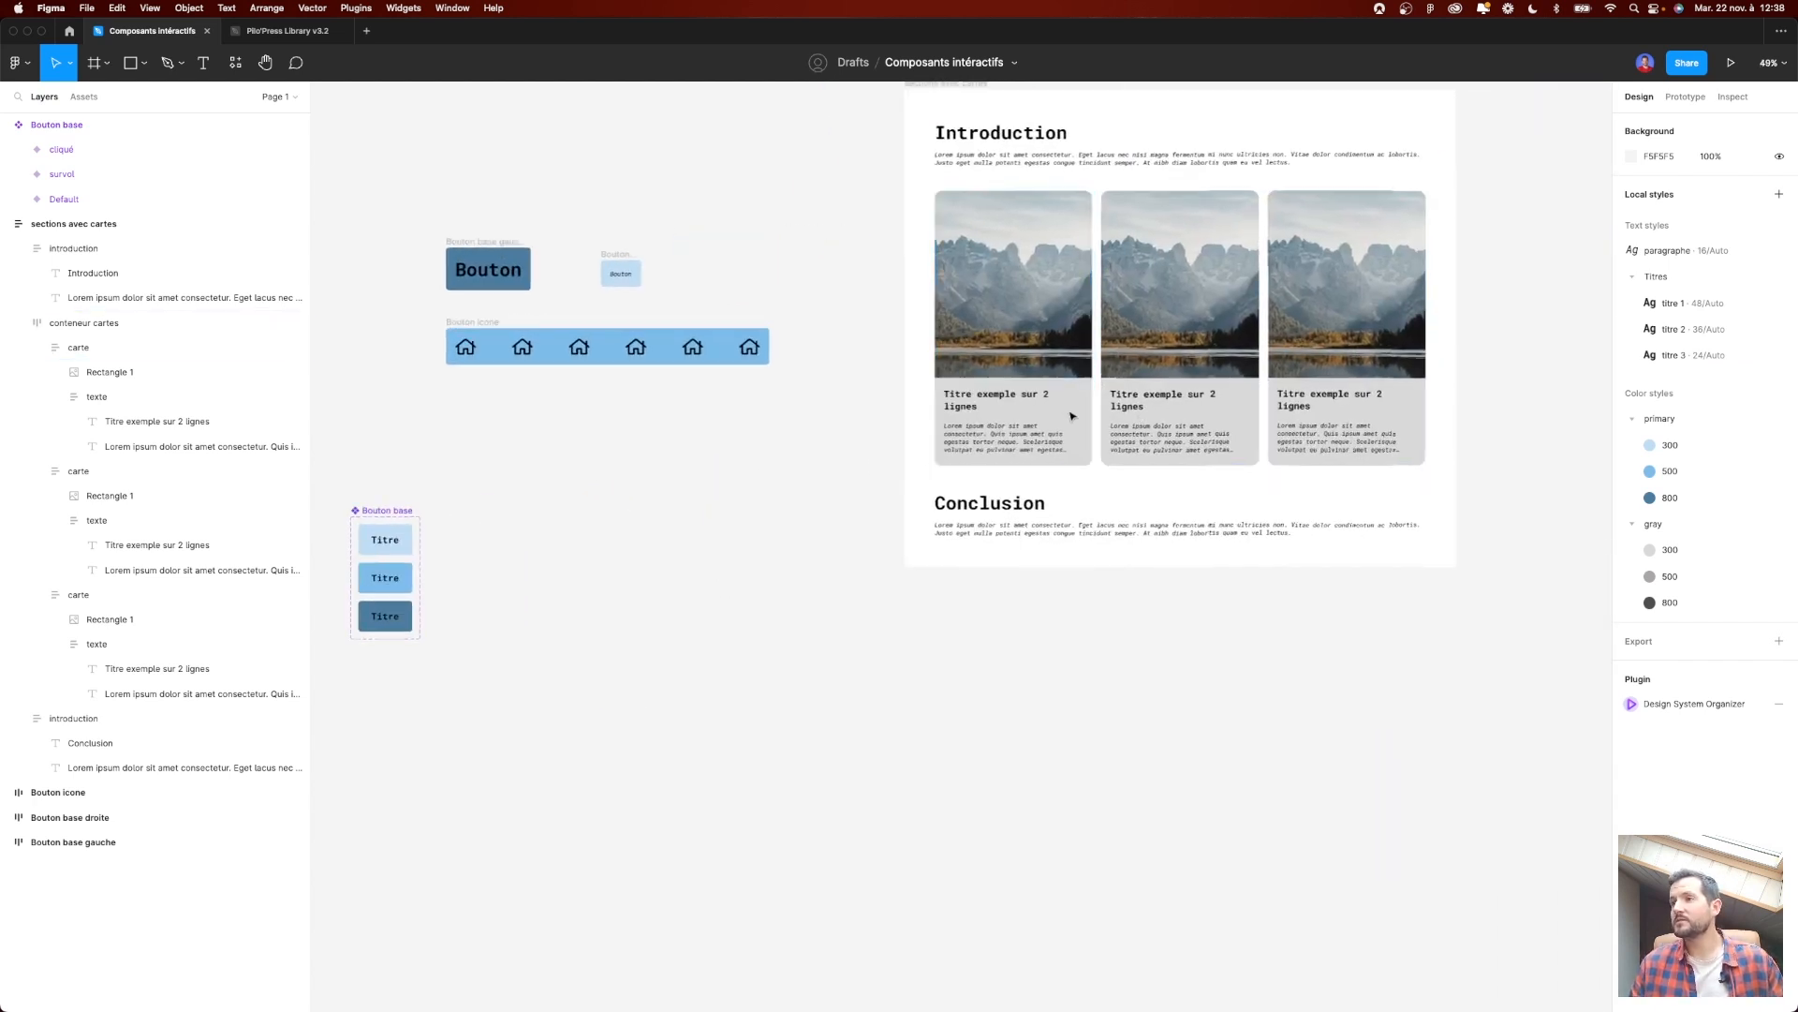
scroll(562, 675, "up", 5)
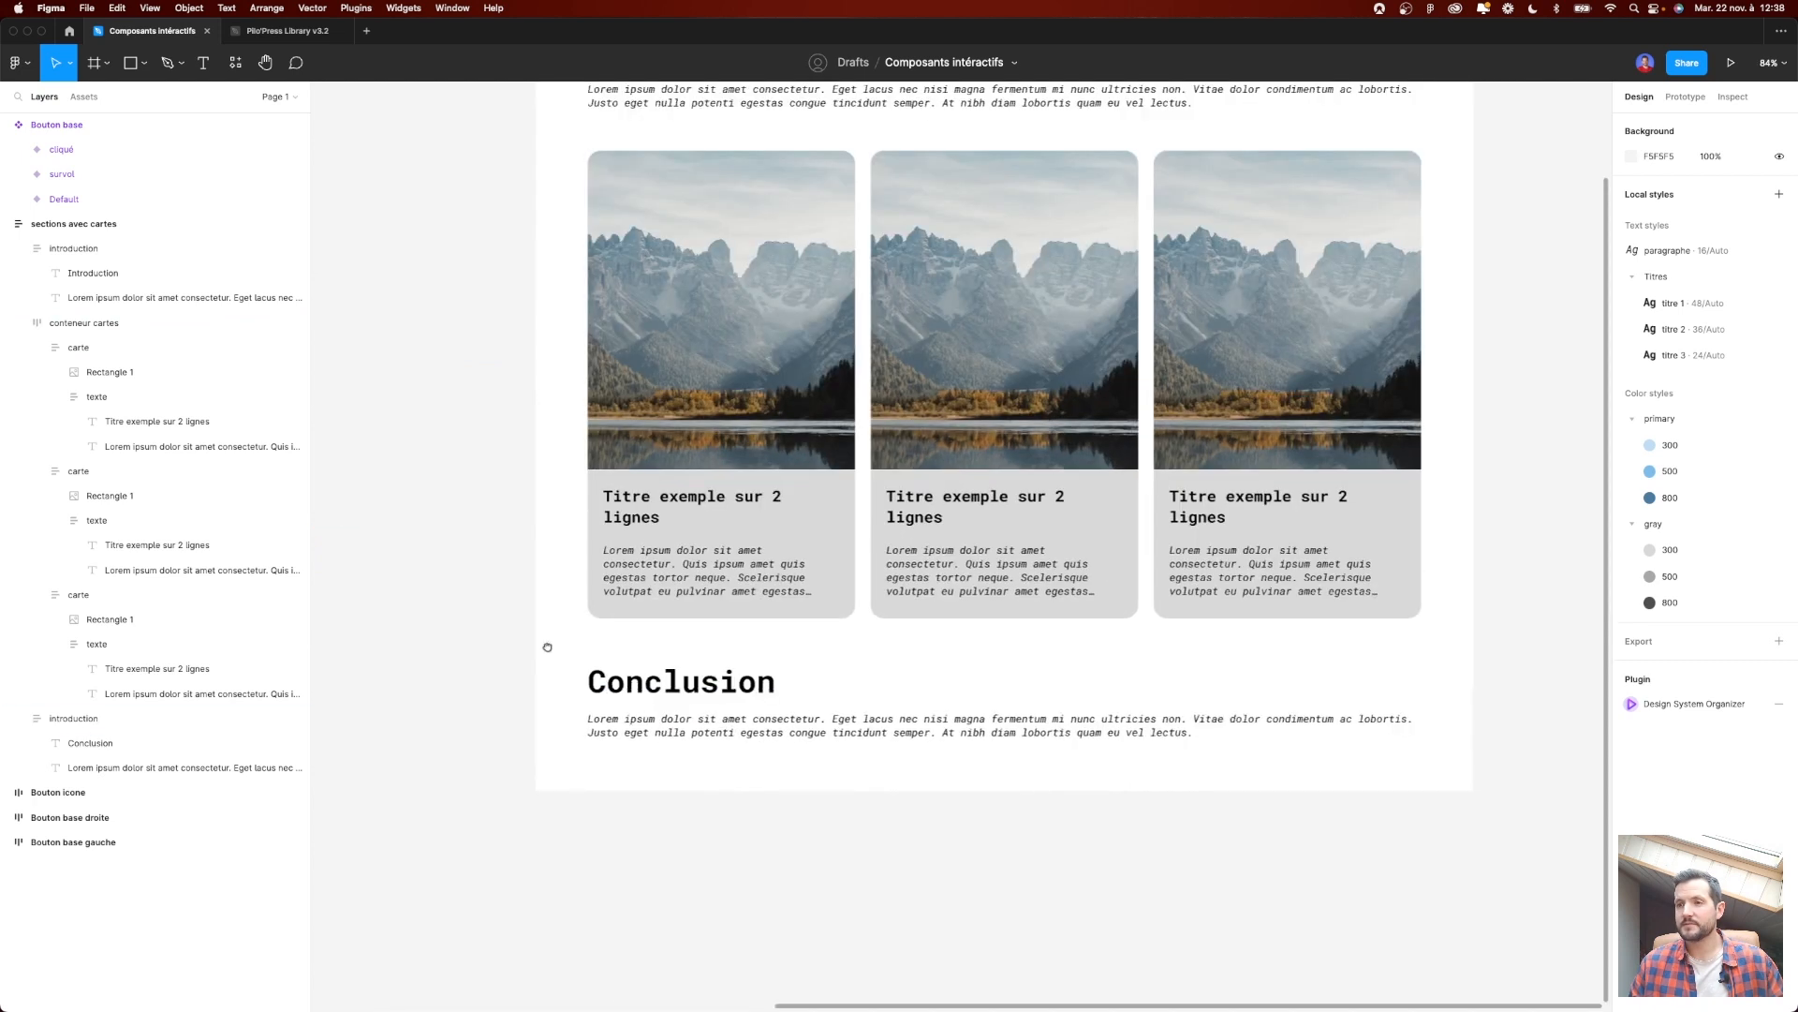
left_click_drag(548, 647, 509, 715)
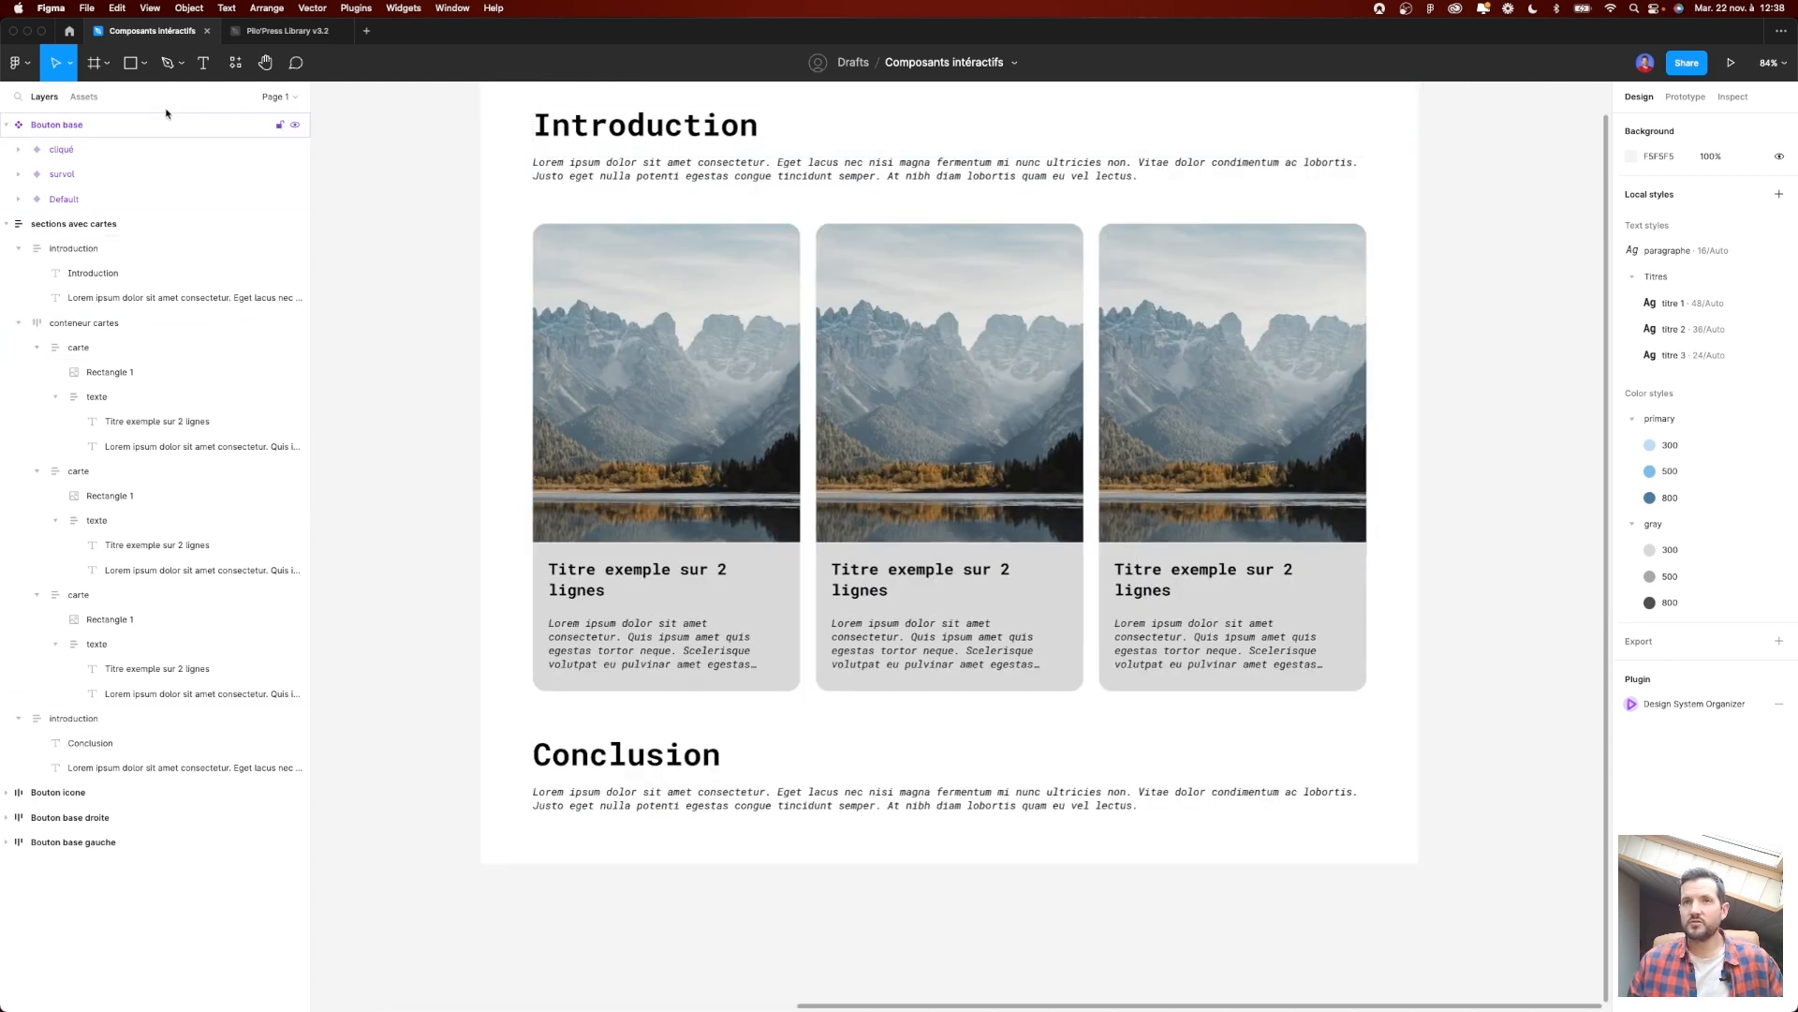
left_click(86, 96)
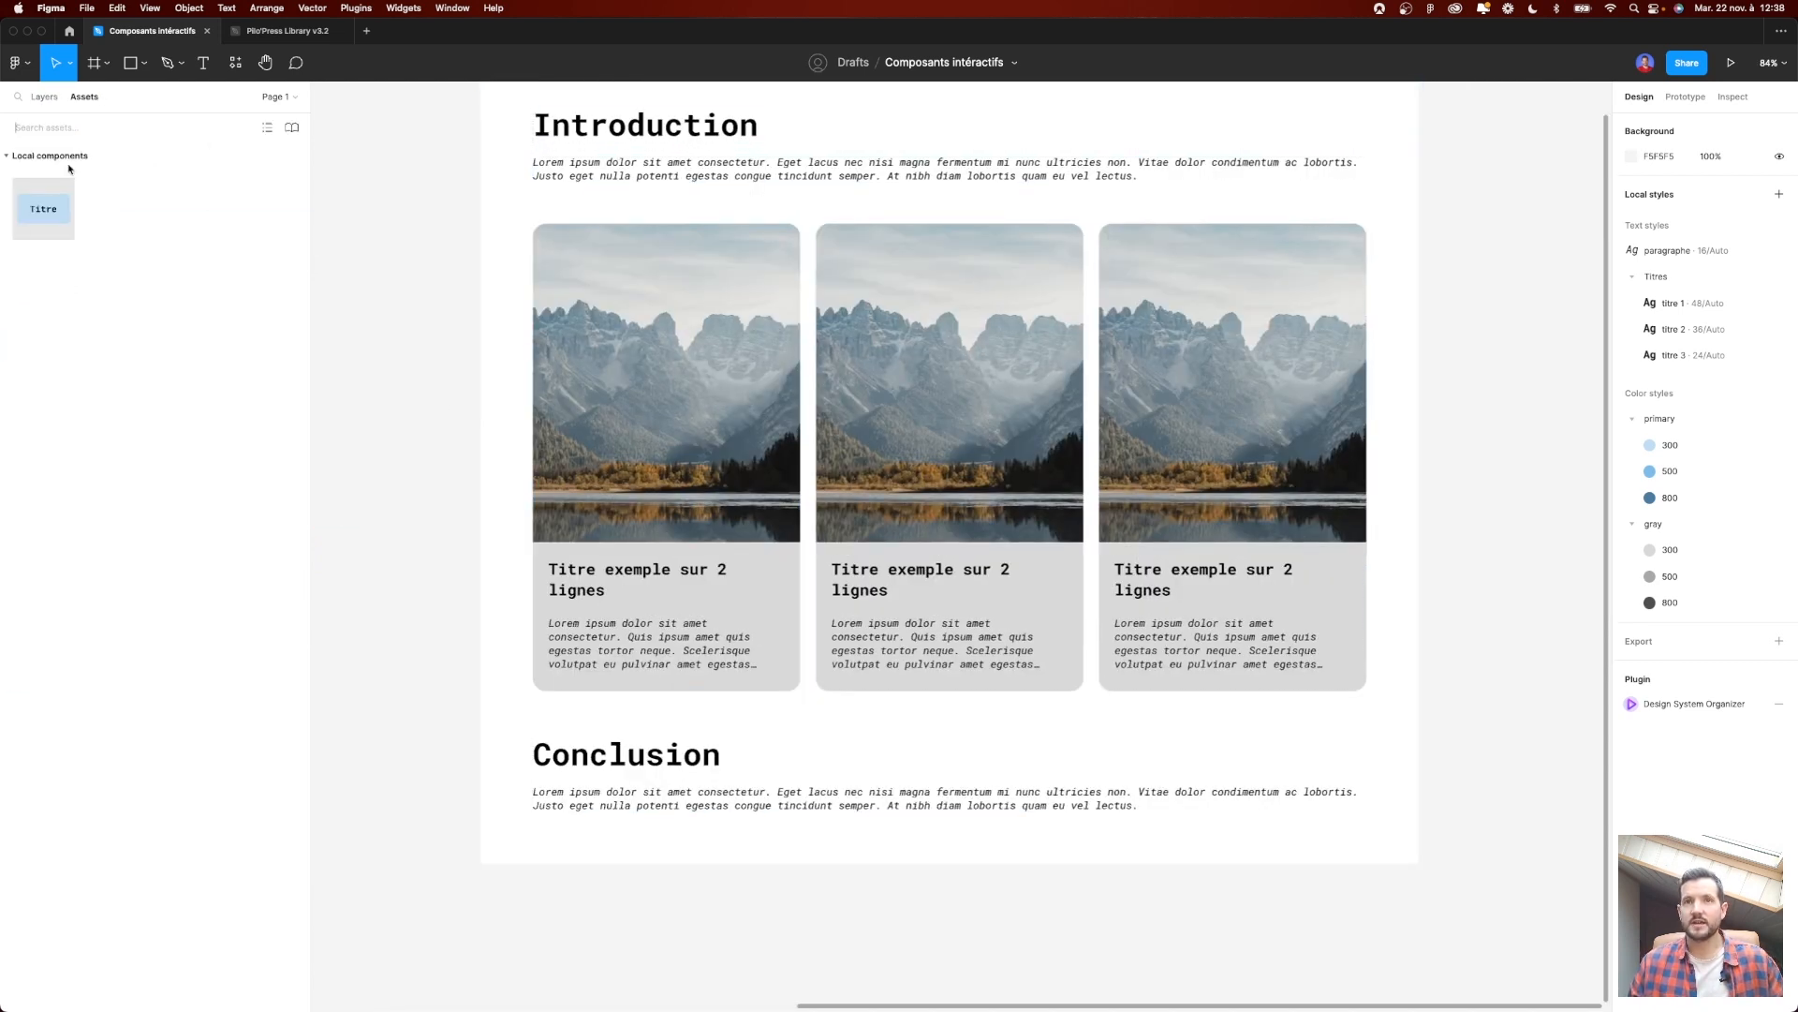
left_click_drag(43, 208, 609, 682)
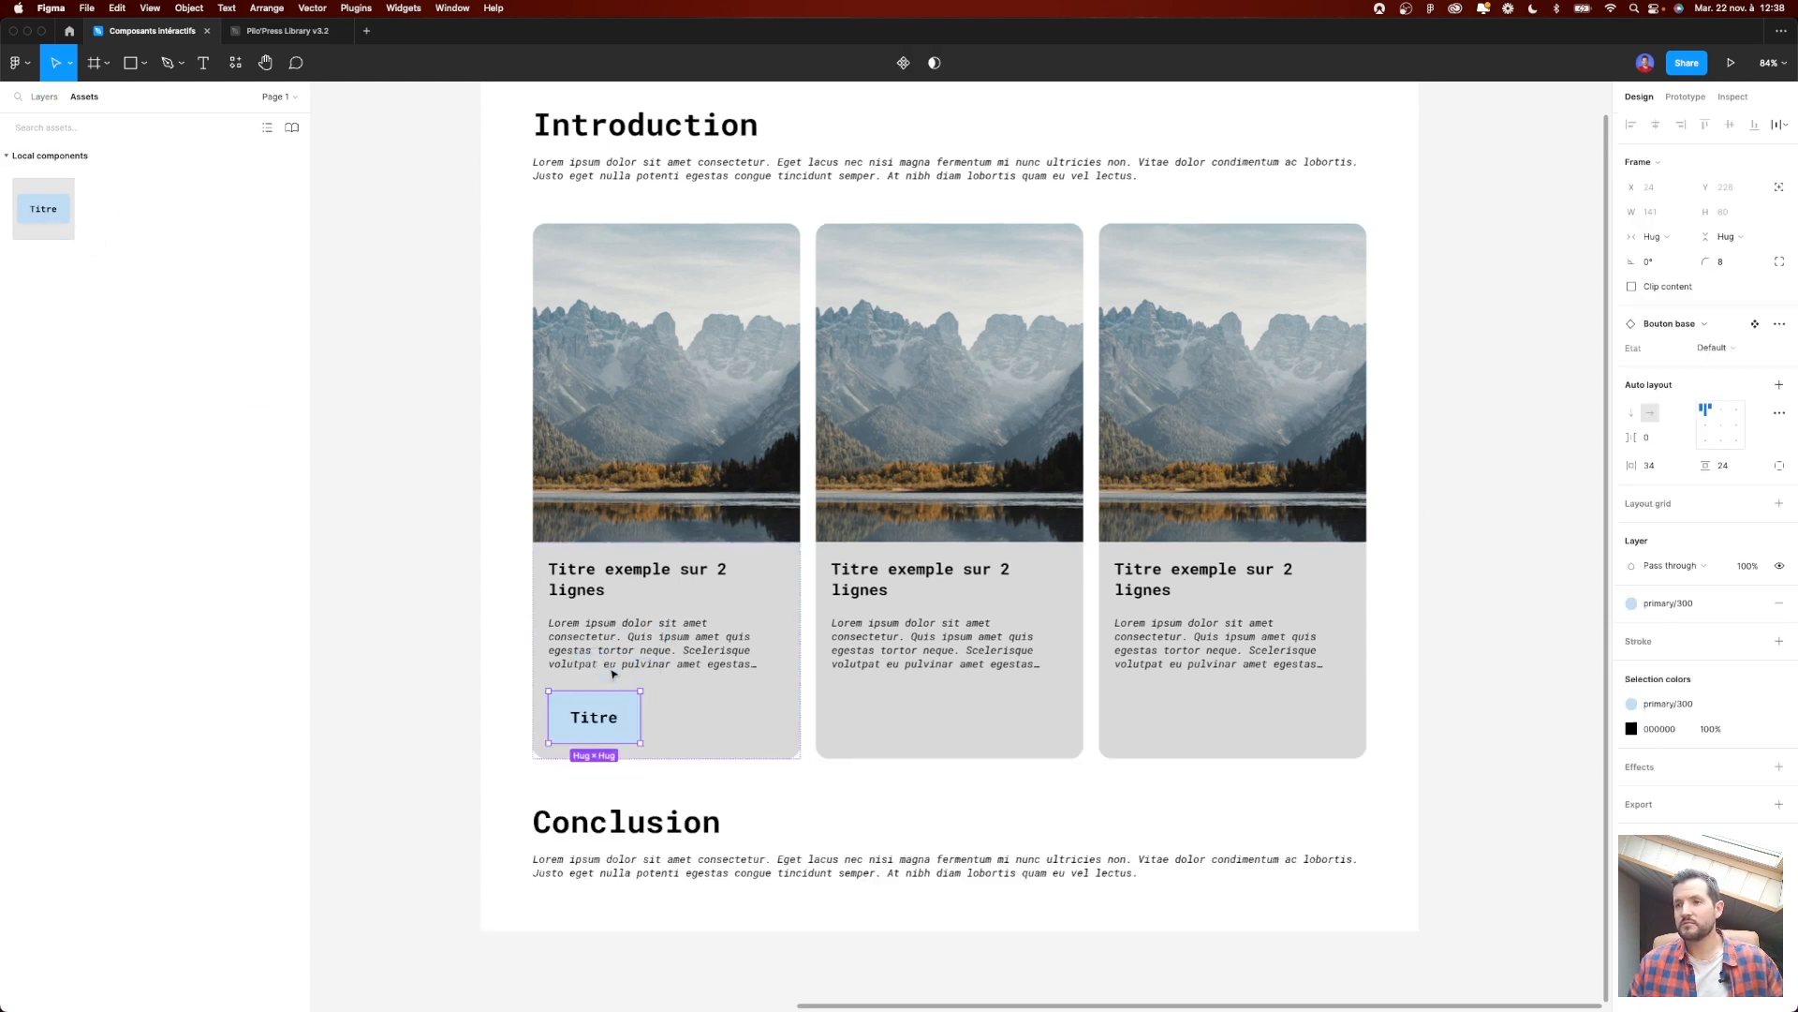
Step: Change the text of the first card's button instance to "Bouton"
double_click(600, 726)
double_click(599, 726)
type("Bouton")
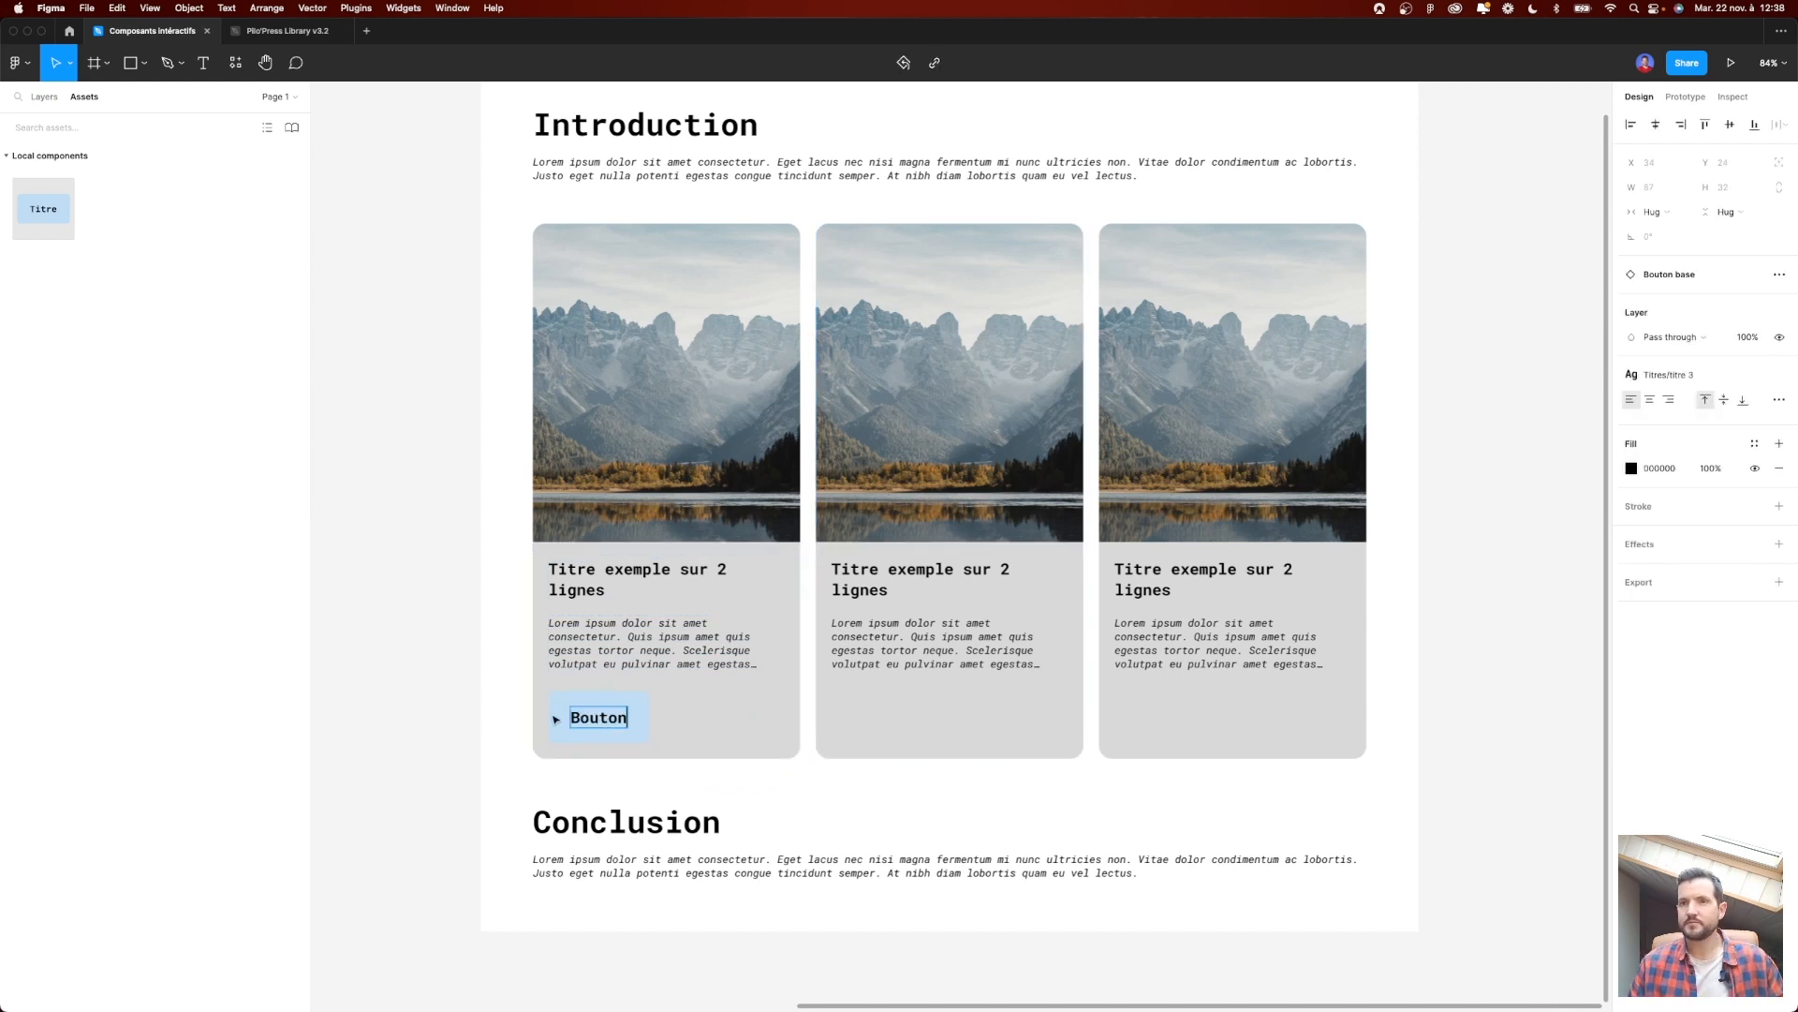
key("Escape")
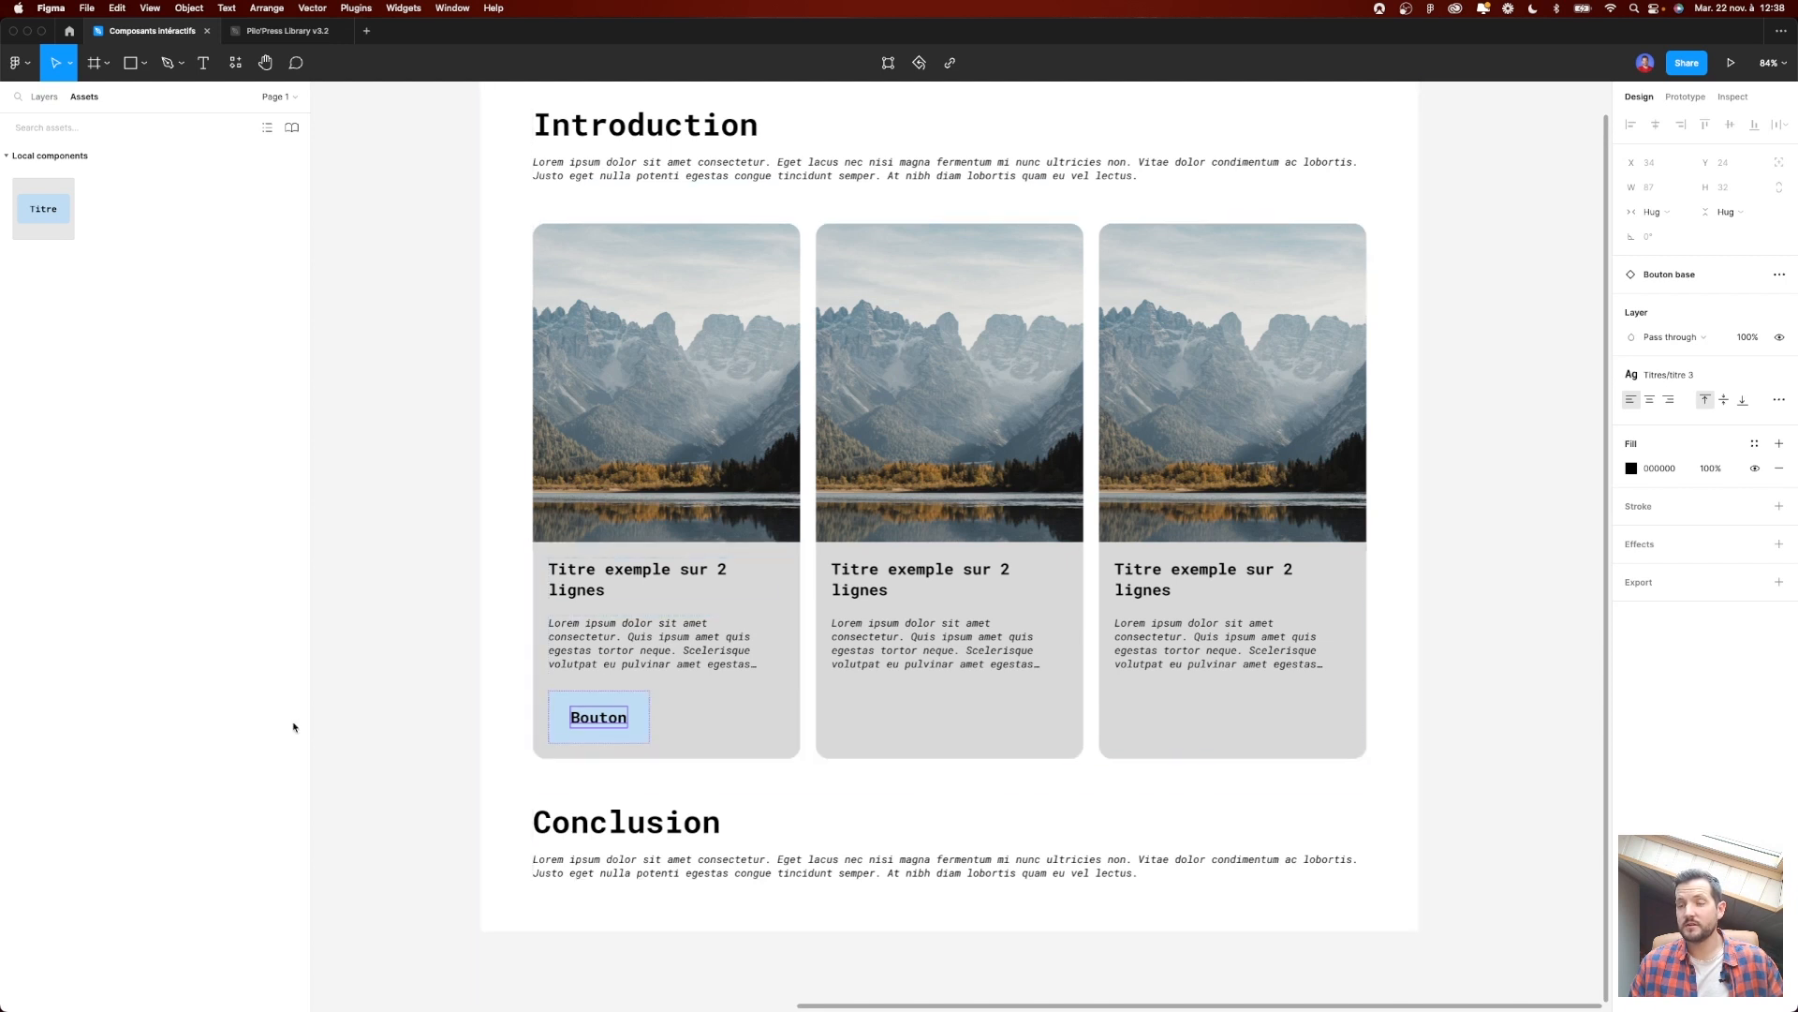
Step: Place a Bouton base instance inside the second card's text block, below its paragraph, deleting the misplaced first attempt
left_click_drag(56, 220, 897, 716)
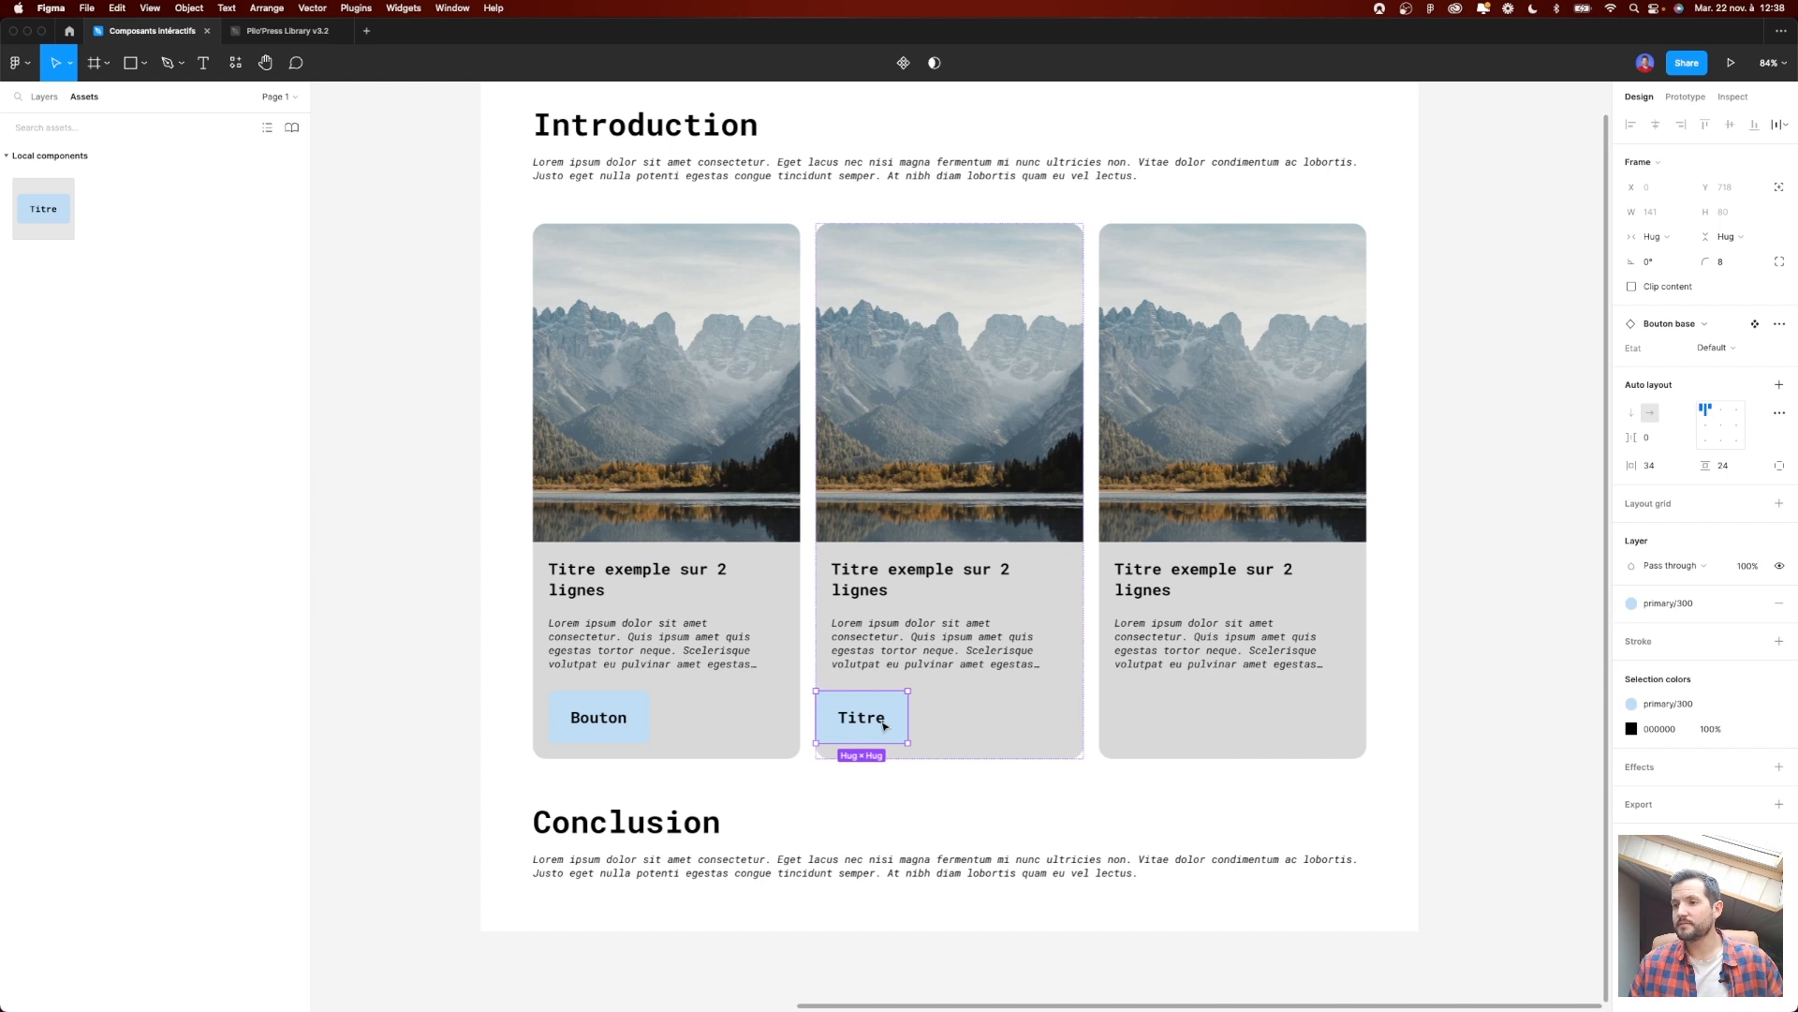
key("Delete")
left_click_drag(48, 202, 897, 742)
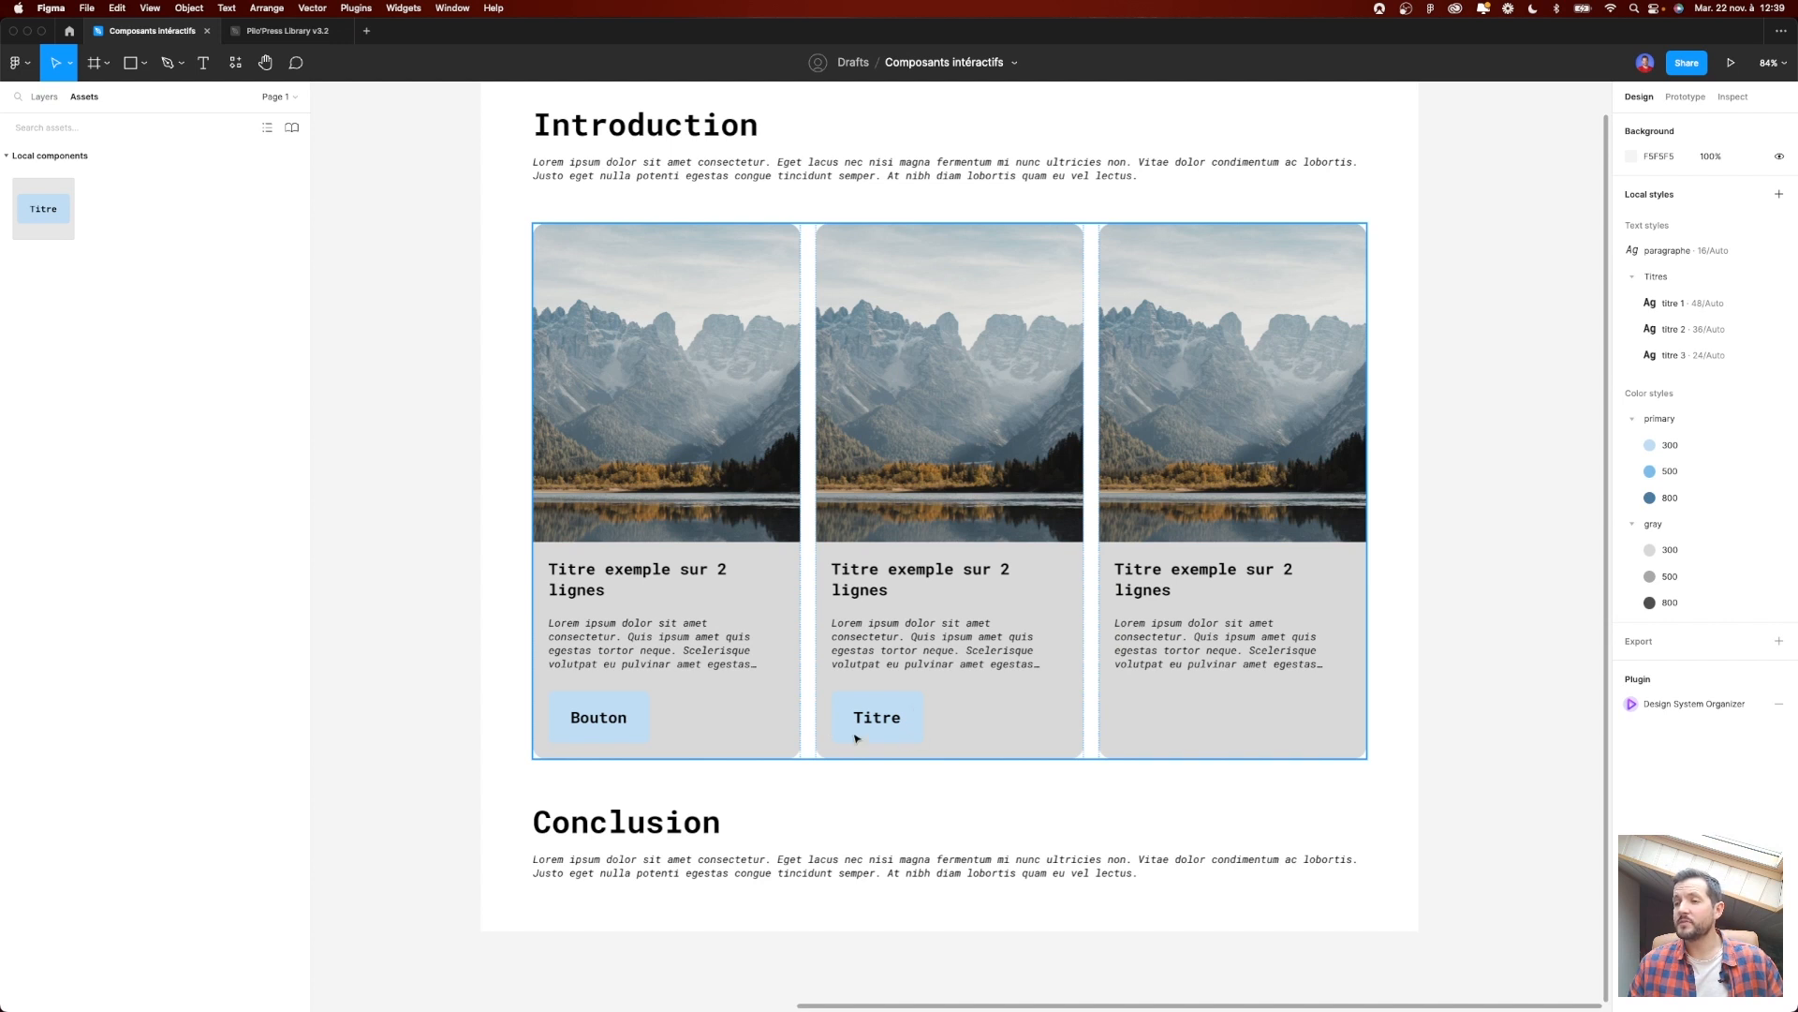
Step: Compare the Bouton base component set with the button instances placed in the first two cards
scroll(785, 723, "down", 6)
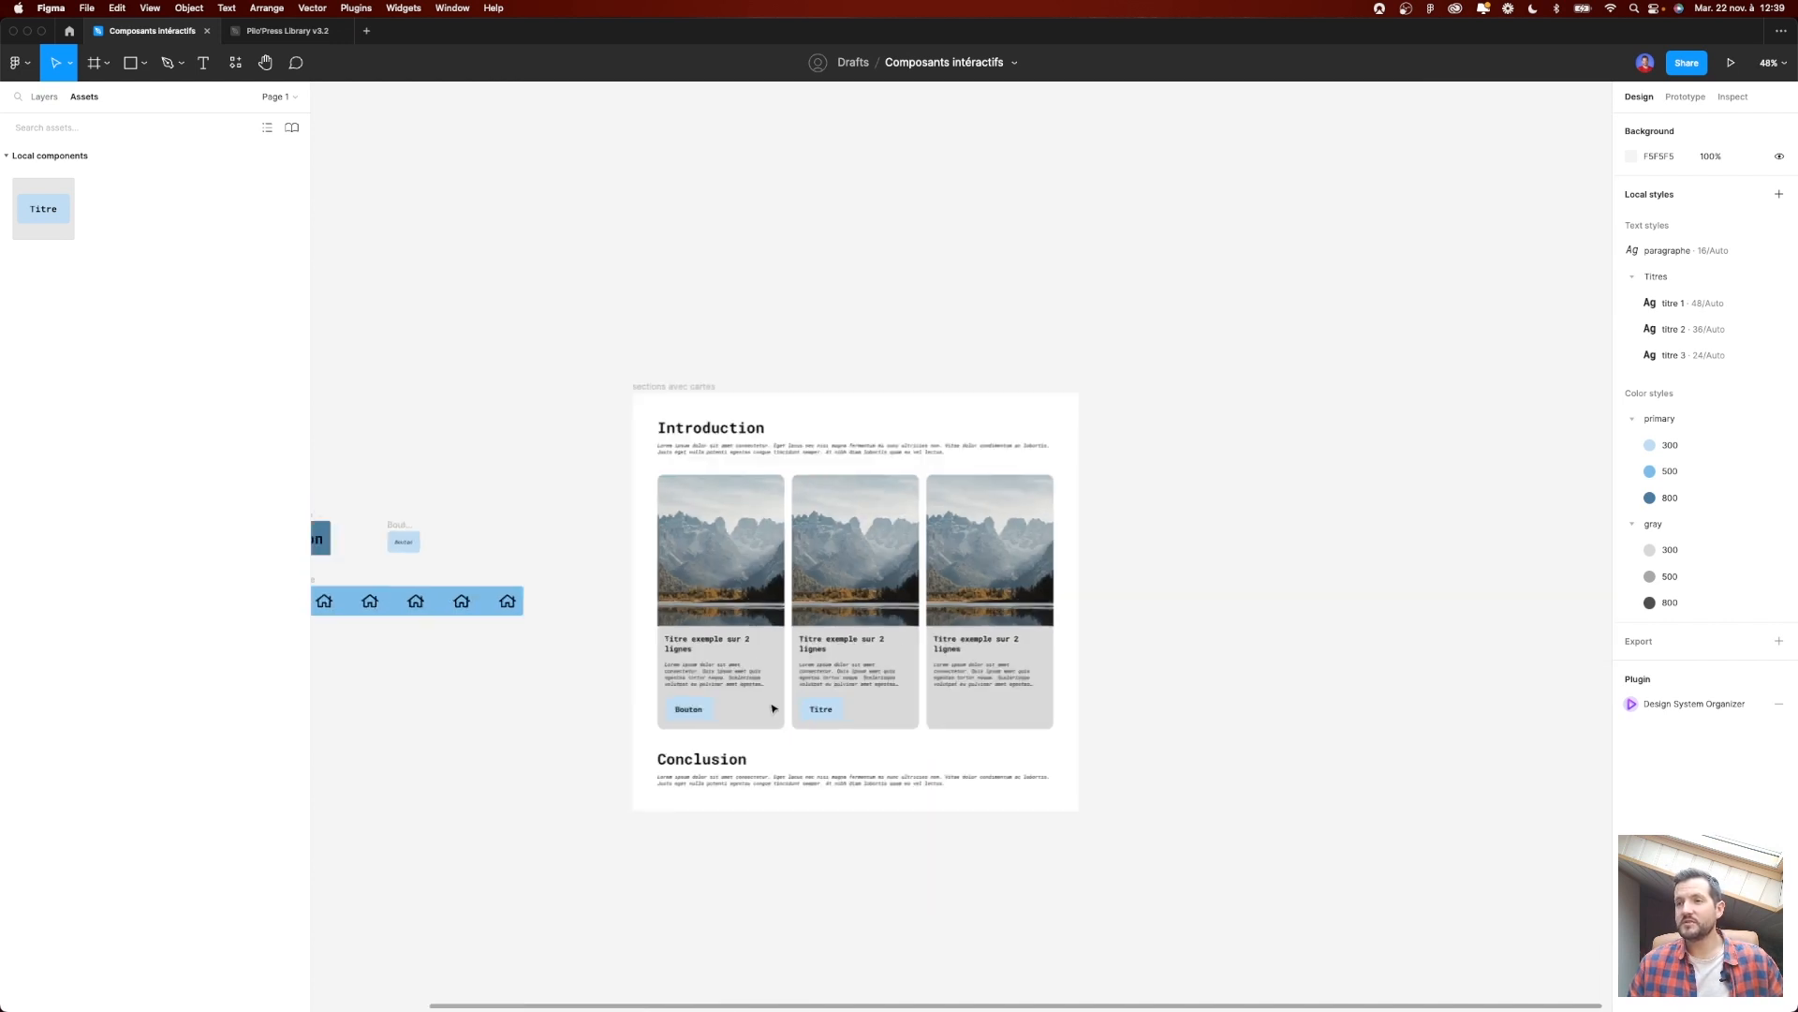
left_click_drag(627, 755, 924, 606)
scroll(827, 562, "up", 10)
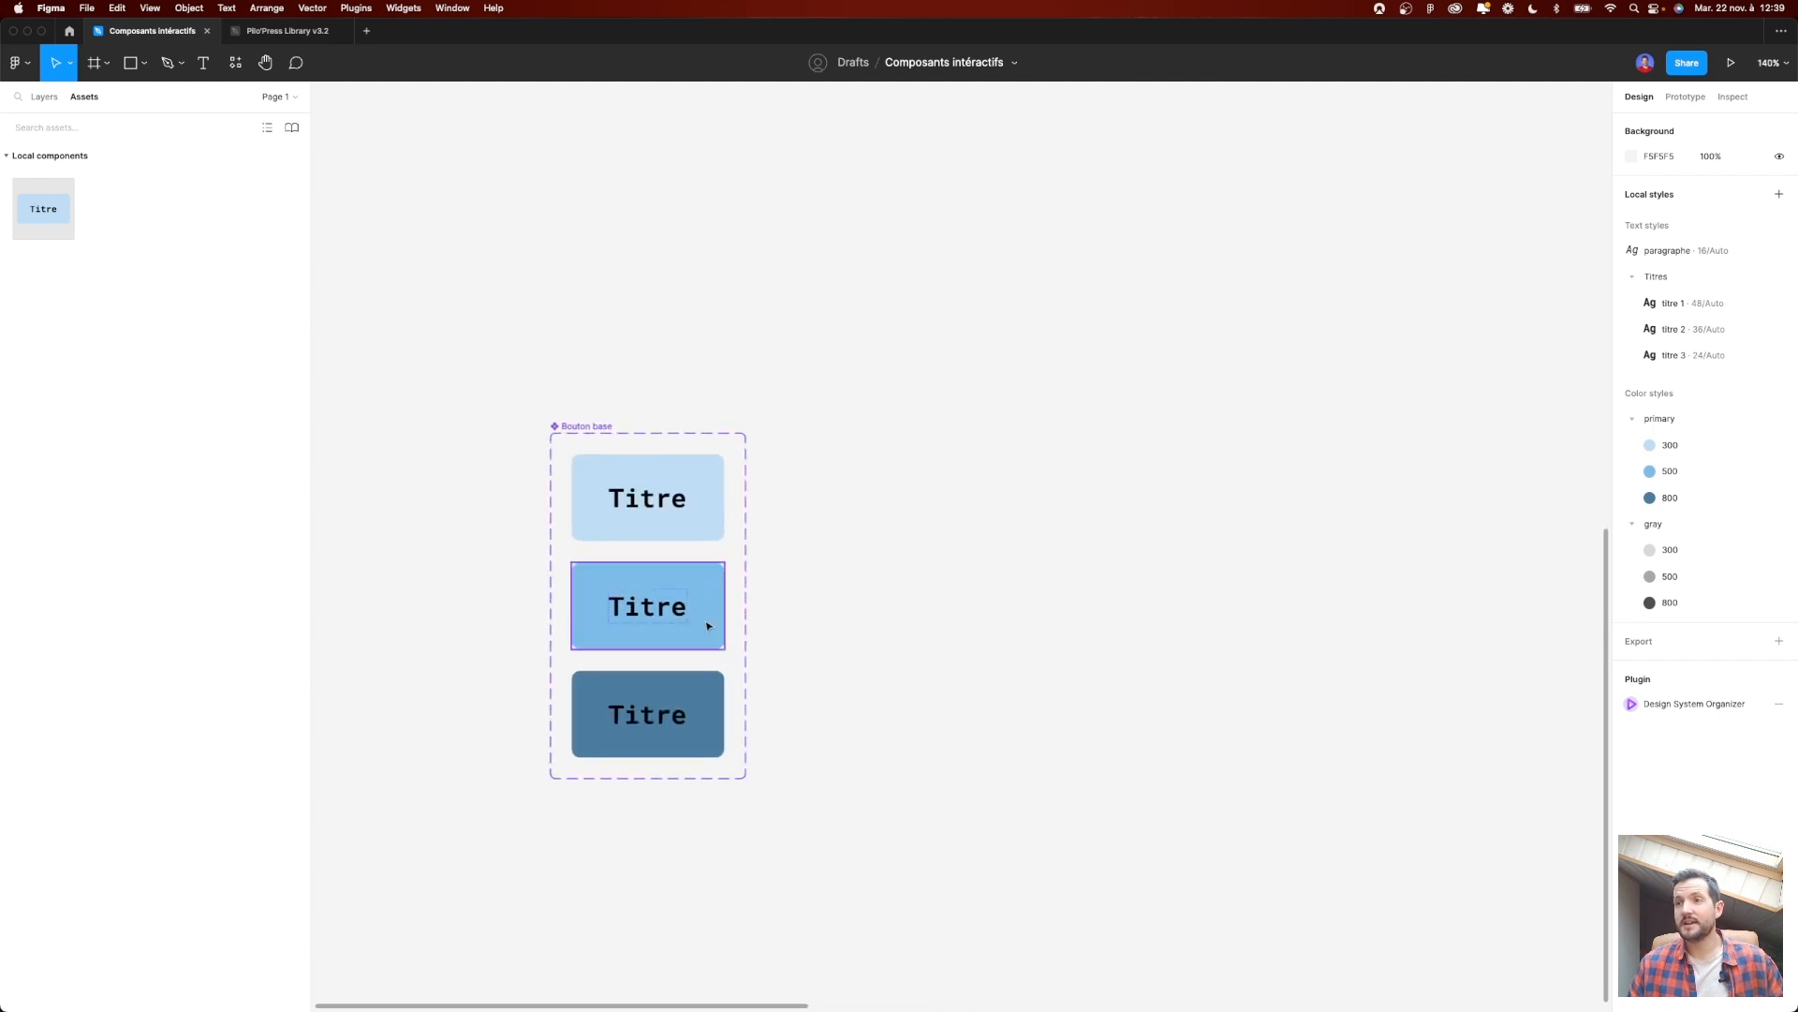
scroll(707, 623, "down", 10)
left_click_drag(769, 651, 479, 651)
scroll(937, 581, "up", 5)
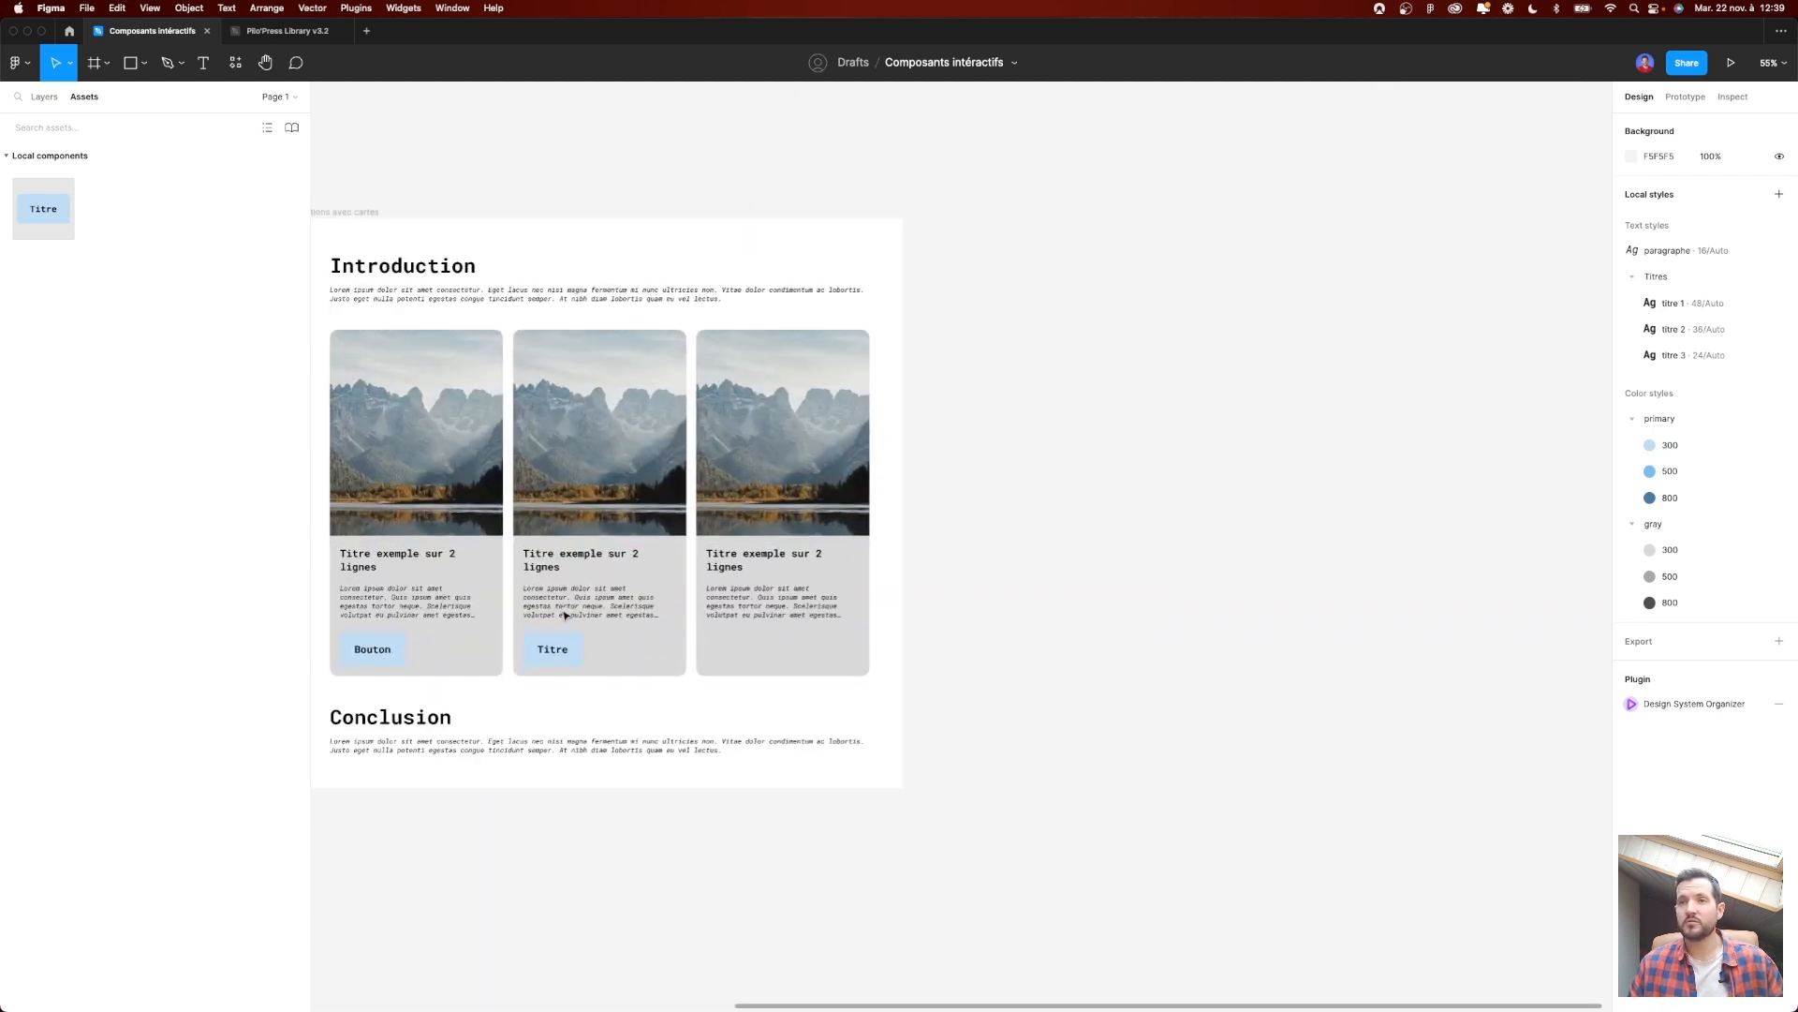
scroll(728, 573, "left", 4)
scroll(727, 573, "up", 5)
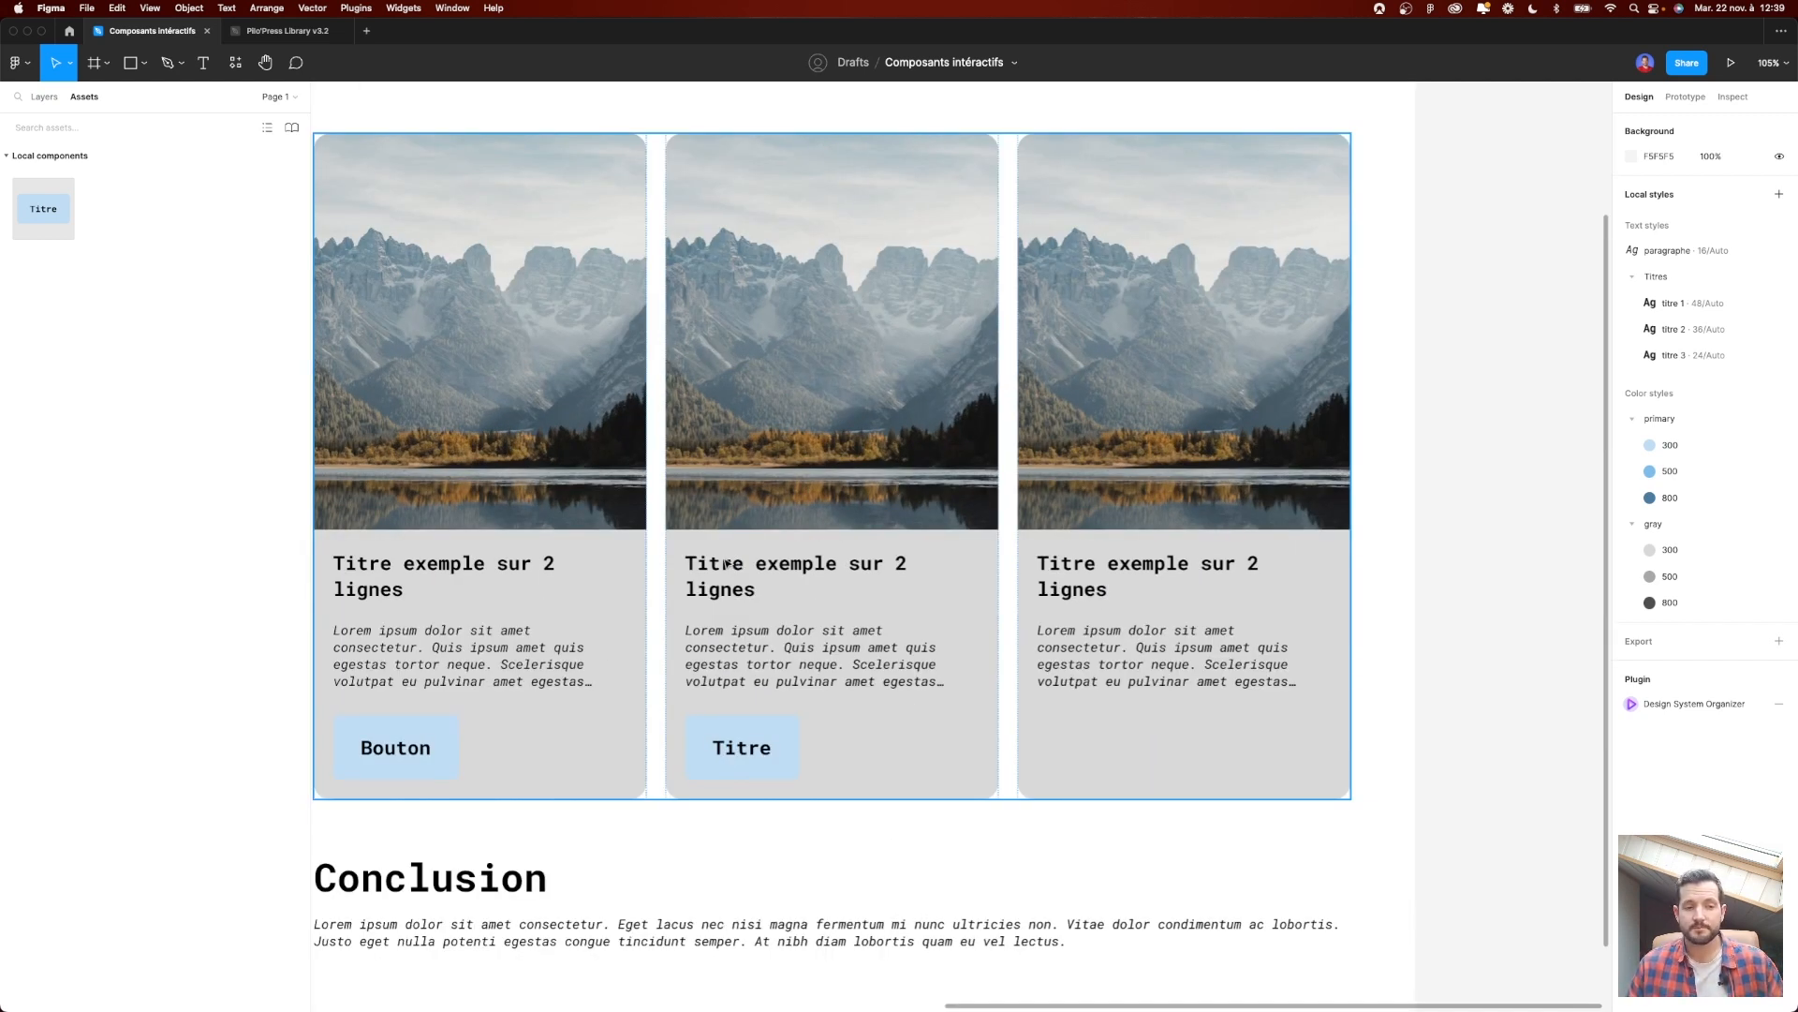
Step: Go to the main component of the second card's button instance
left_click(767, 757)
left_click(766, 755)
left_click(766, 753)
right_click(765, 749)
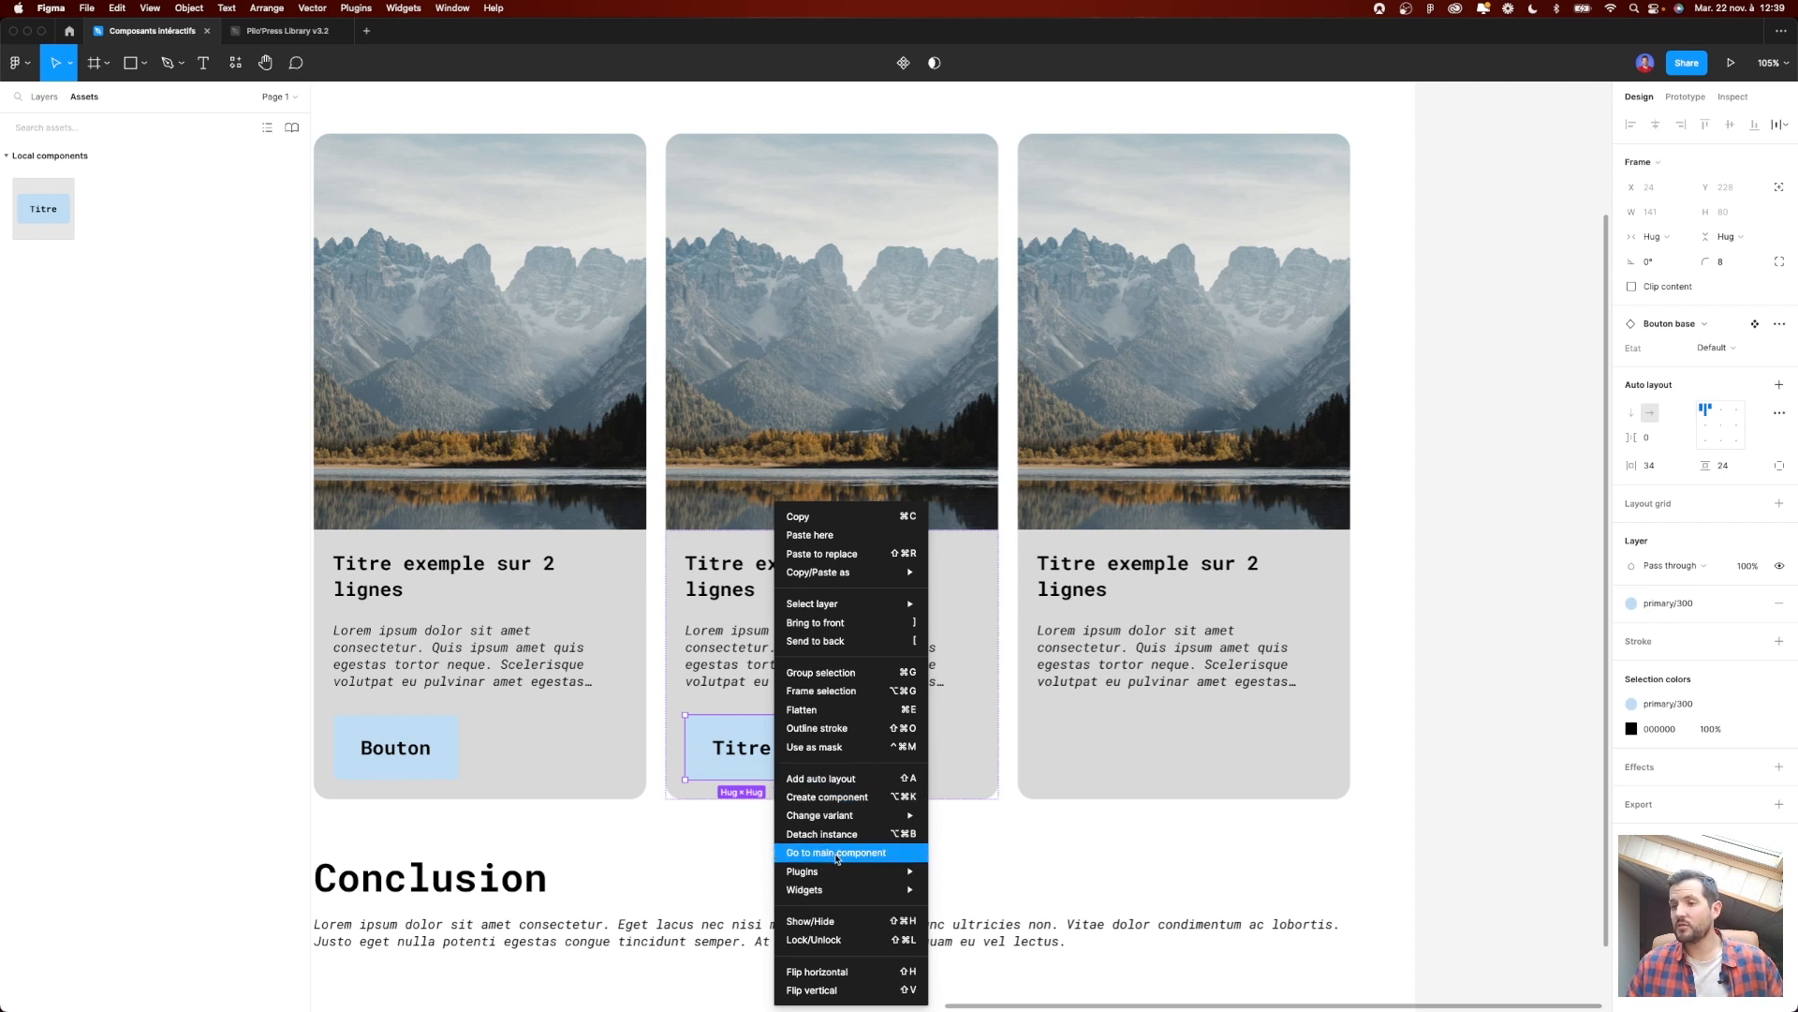
left_click(826, 853)
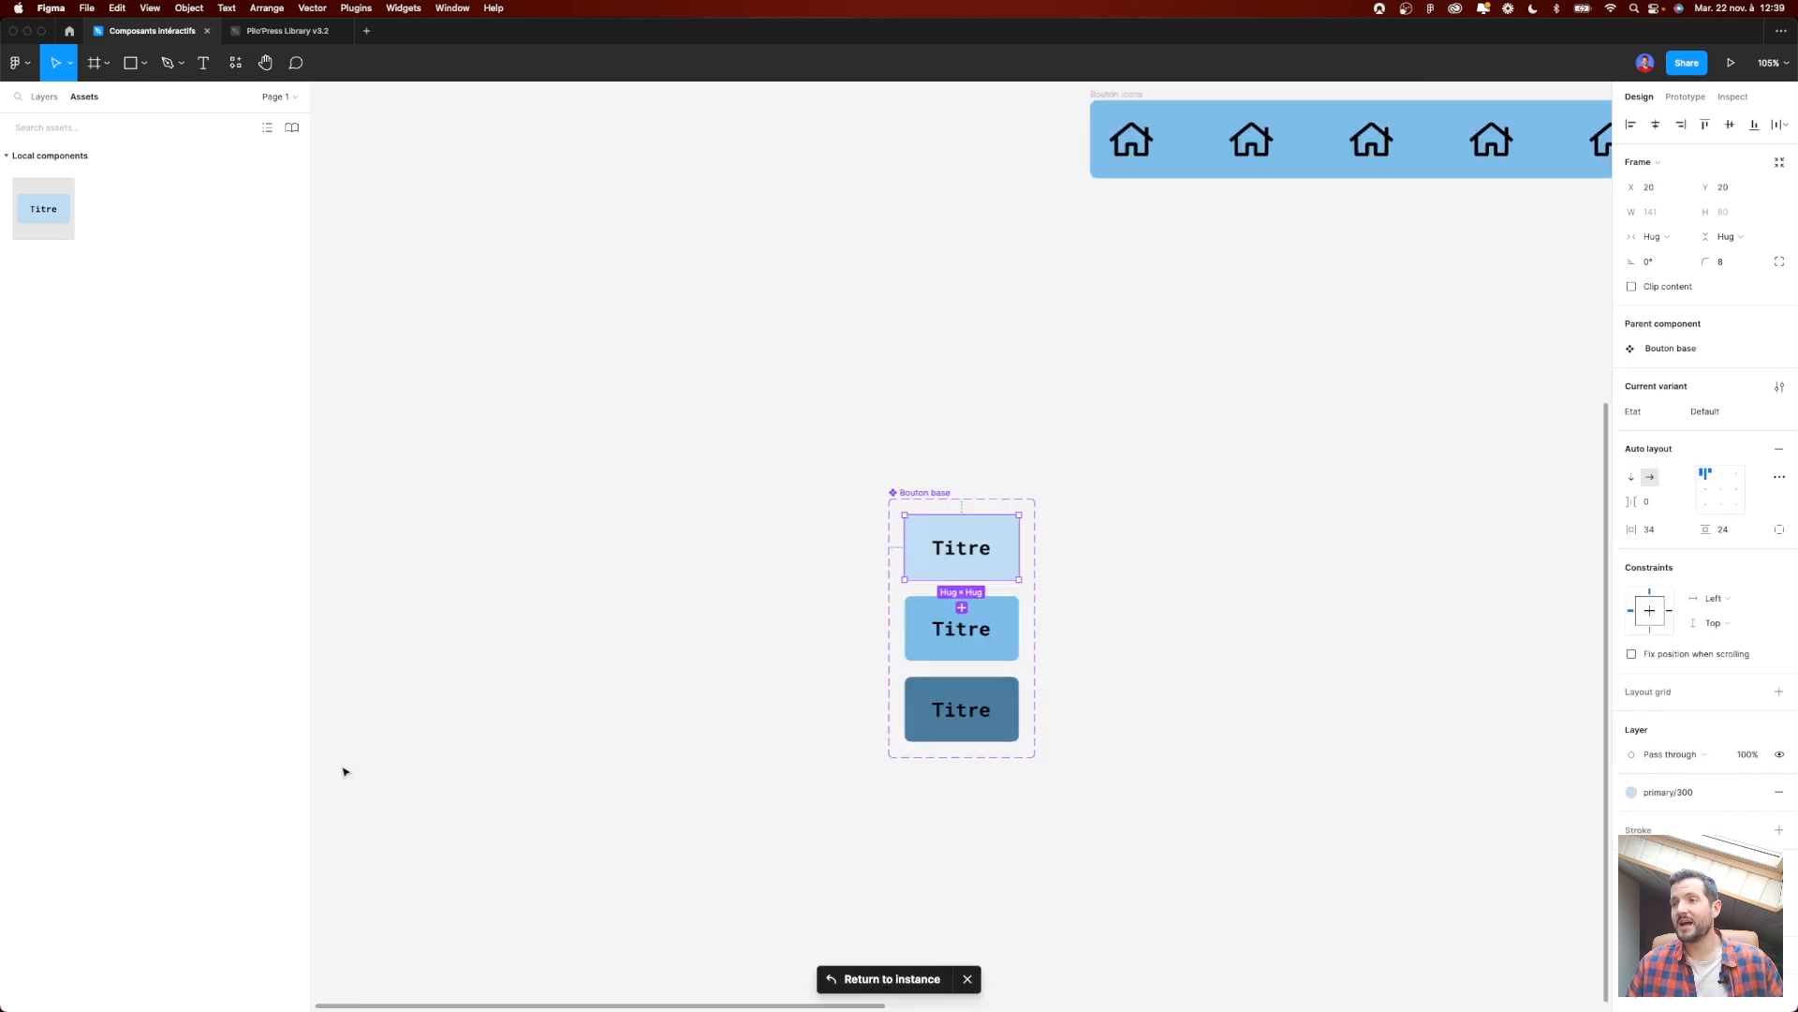
scroll(1110, 572, "up", 5)
scroll(1036, 581, "down", 3)
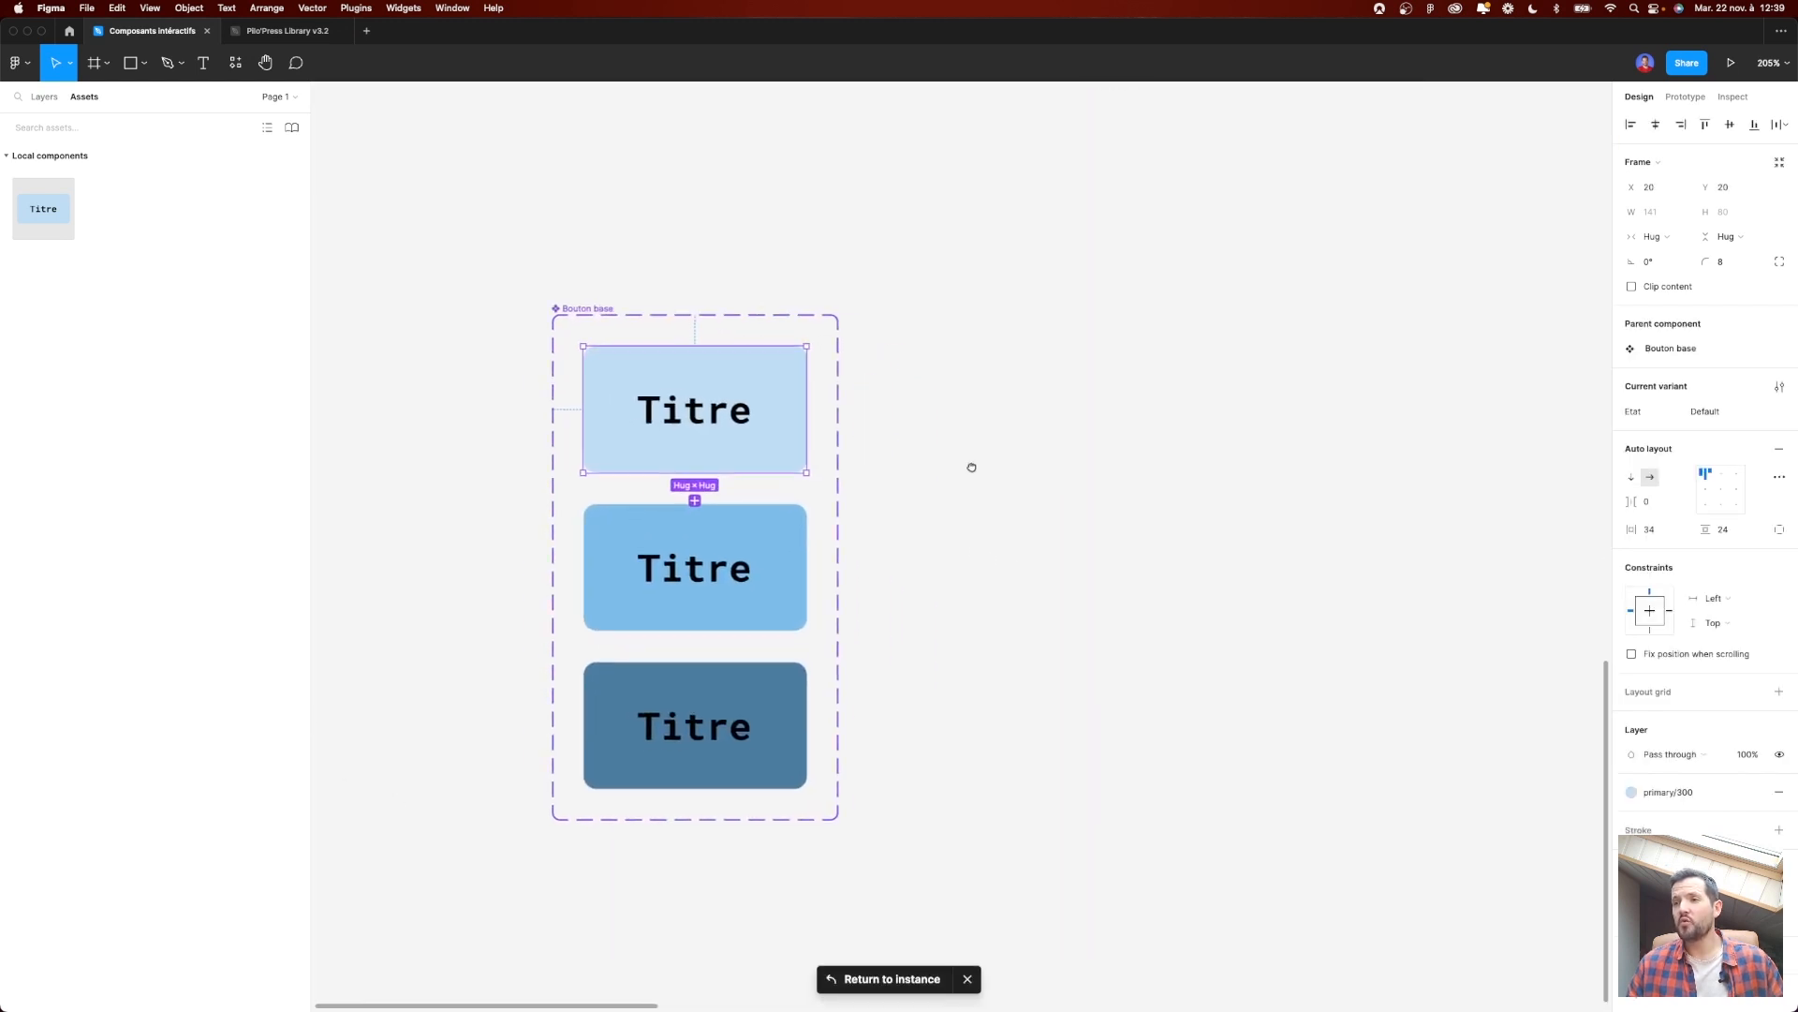
Step: Set the text content of all three Bouton base variants to "Bouton" in a single edit
left_click(654, 401)
left_click(931, 423)
left_click(683, 410)
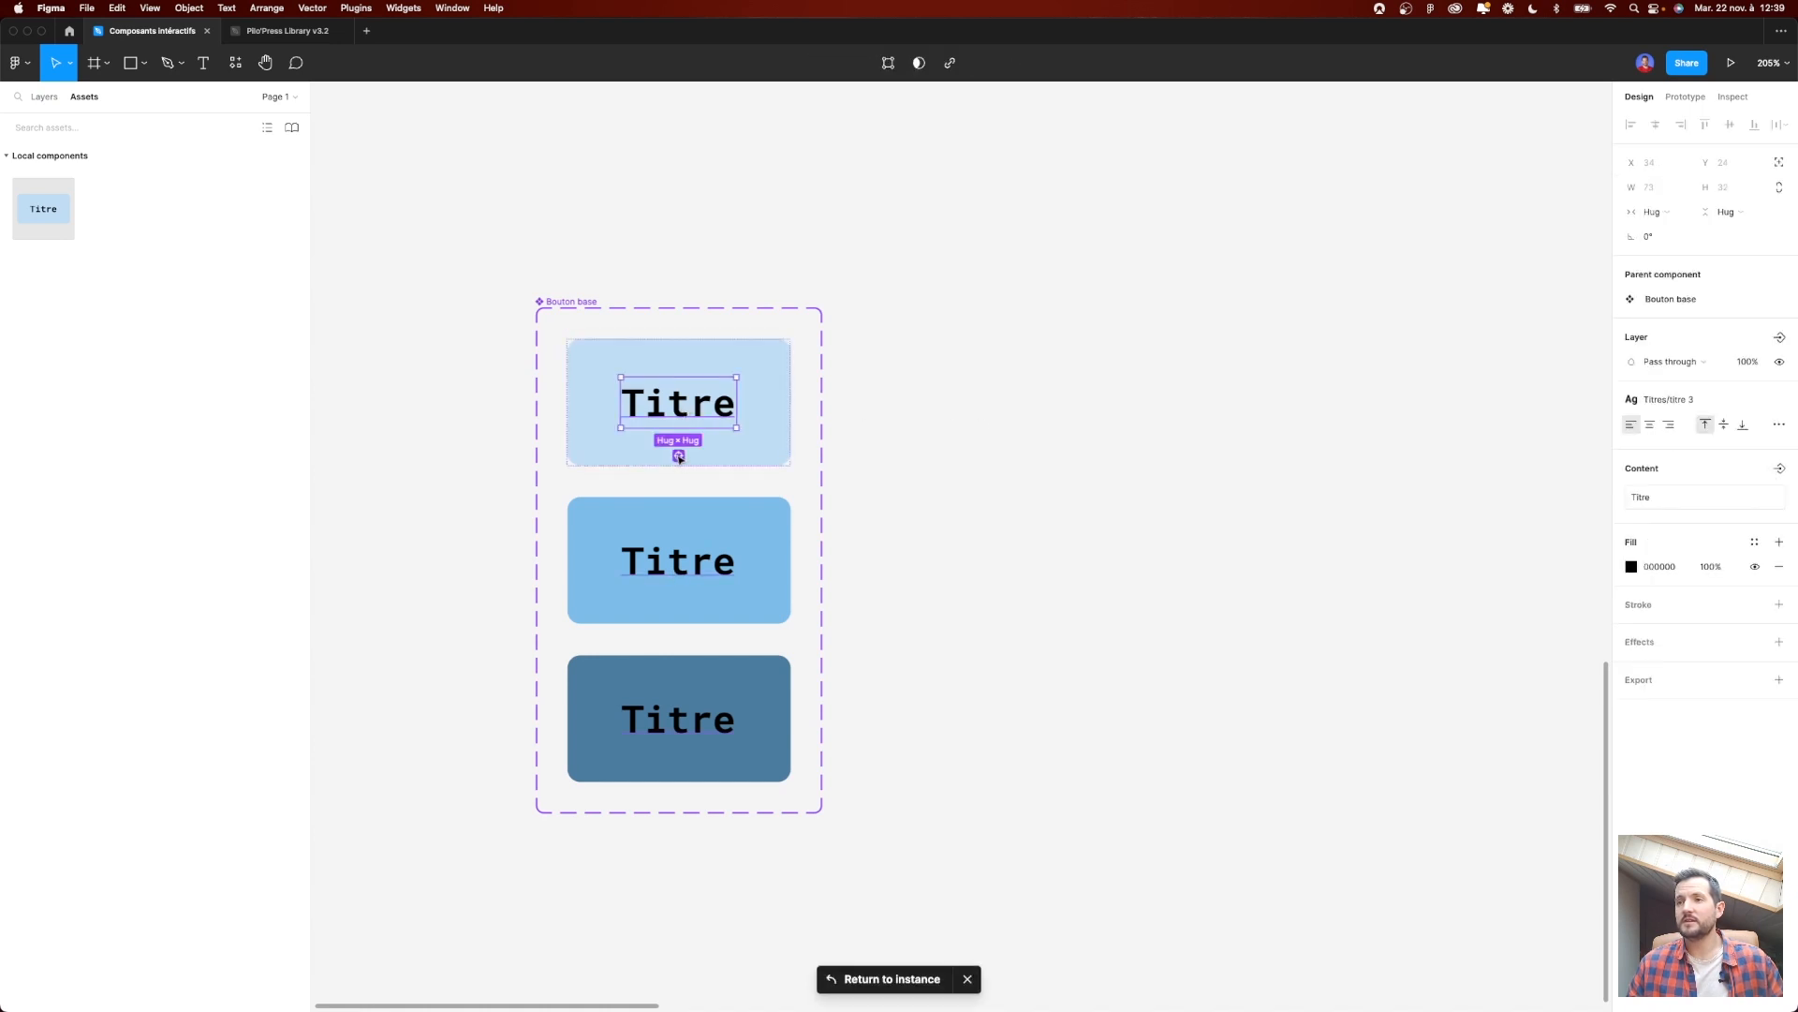
left_click_drag(679, 456, 680, 460)
key("Escape")
left_click(674, 403)
left_click_drag(681, 465, 680, 743)
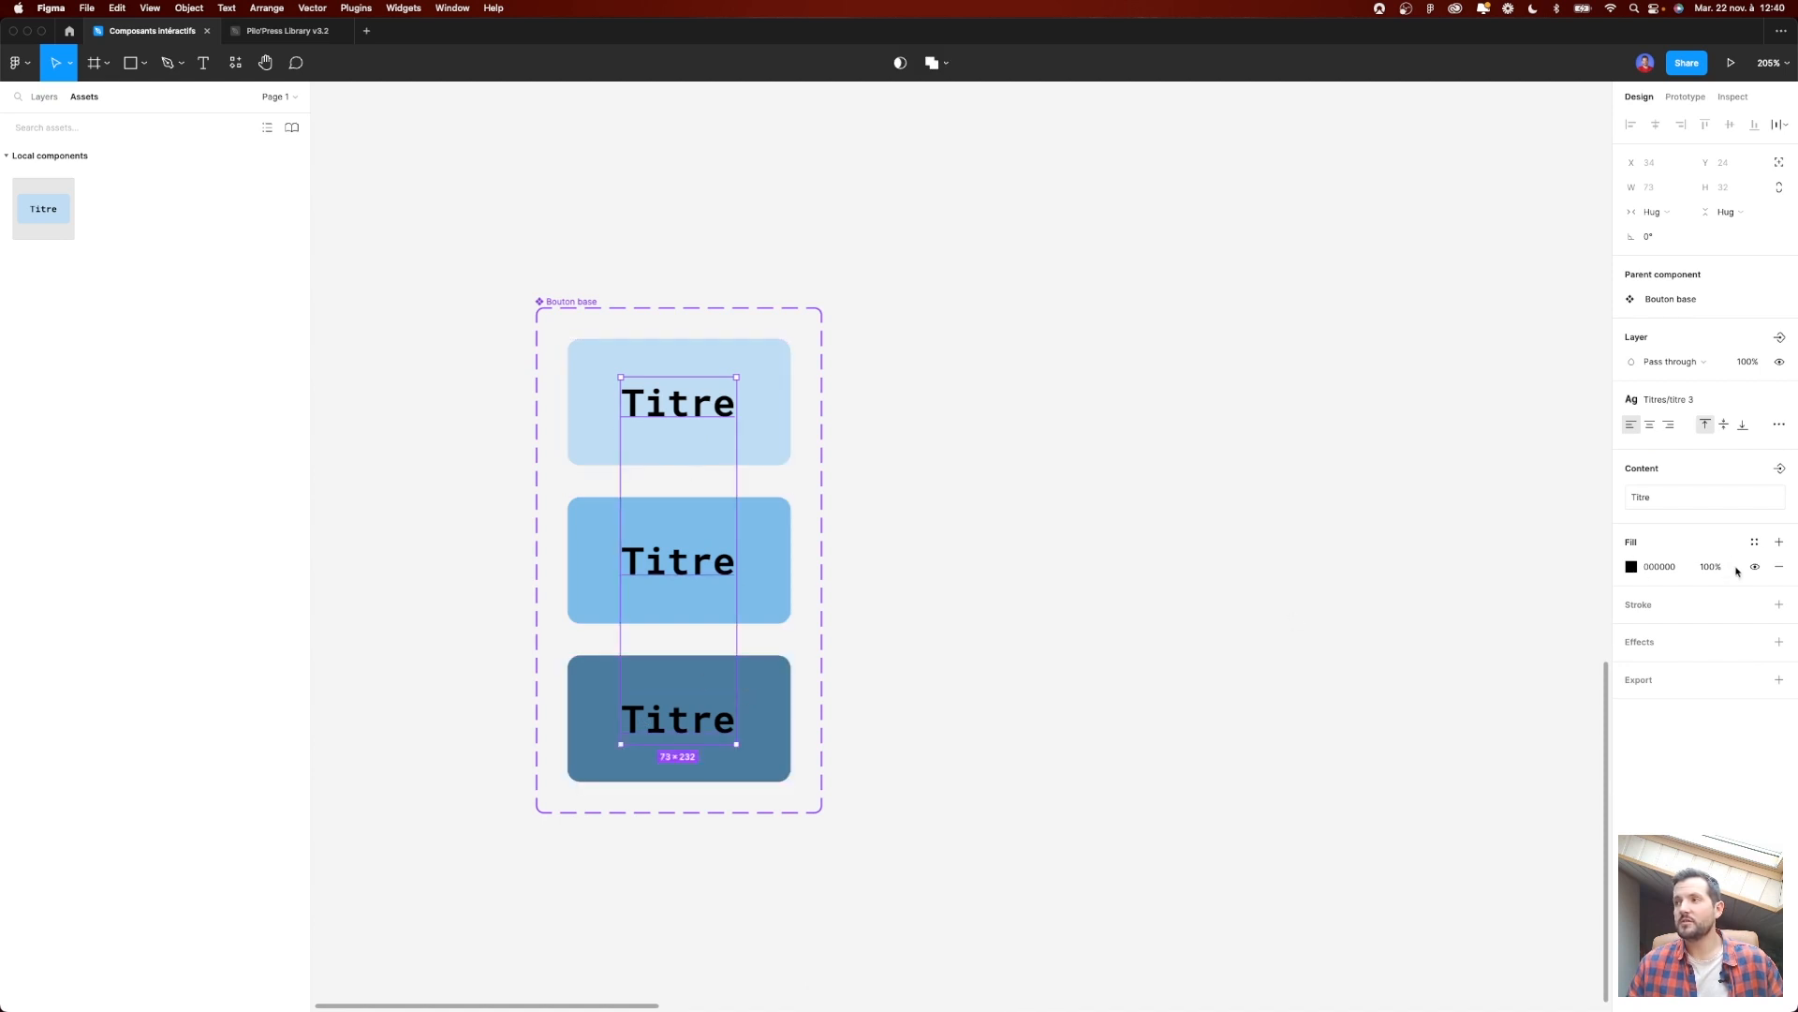
left_click(1668, 497)
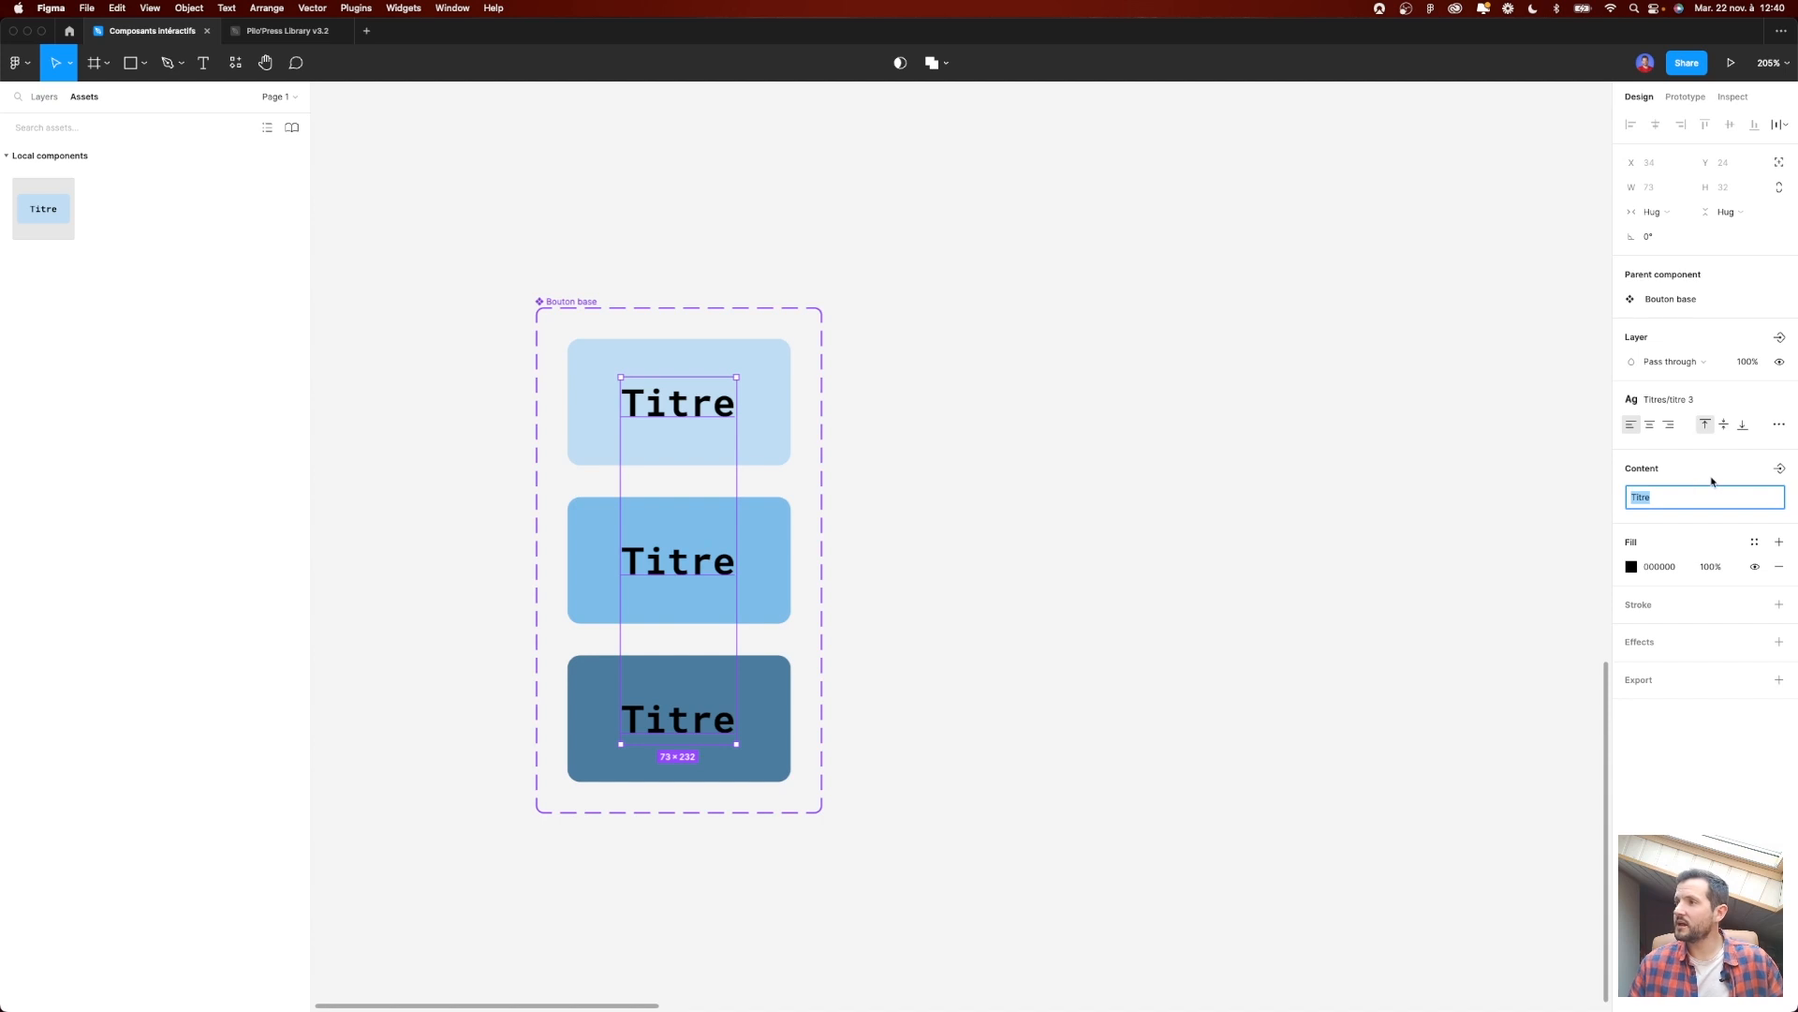
type("Bouton")
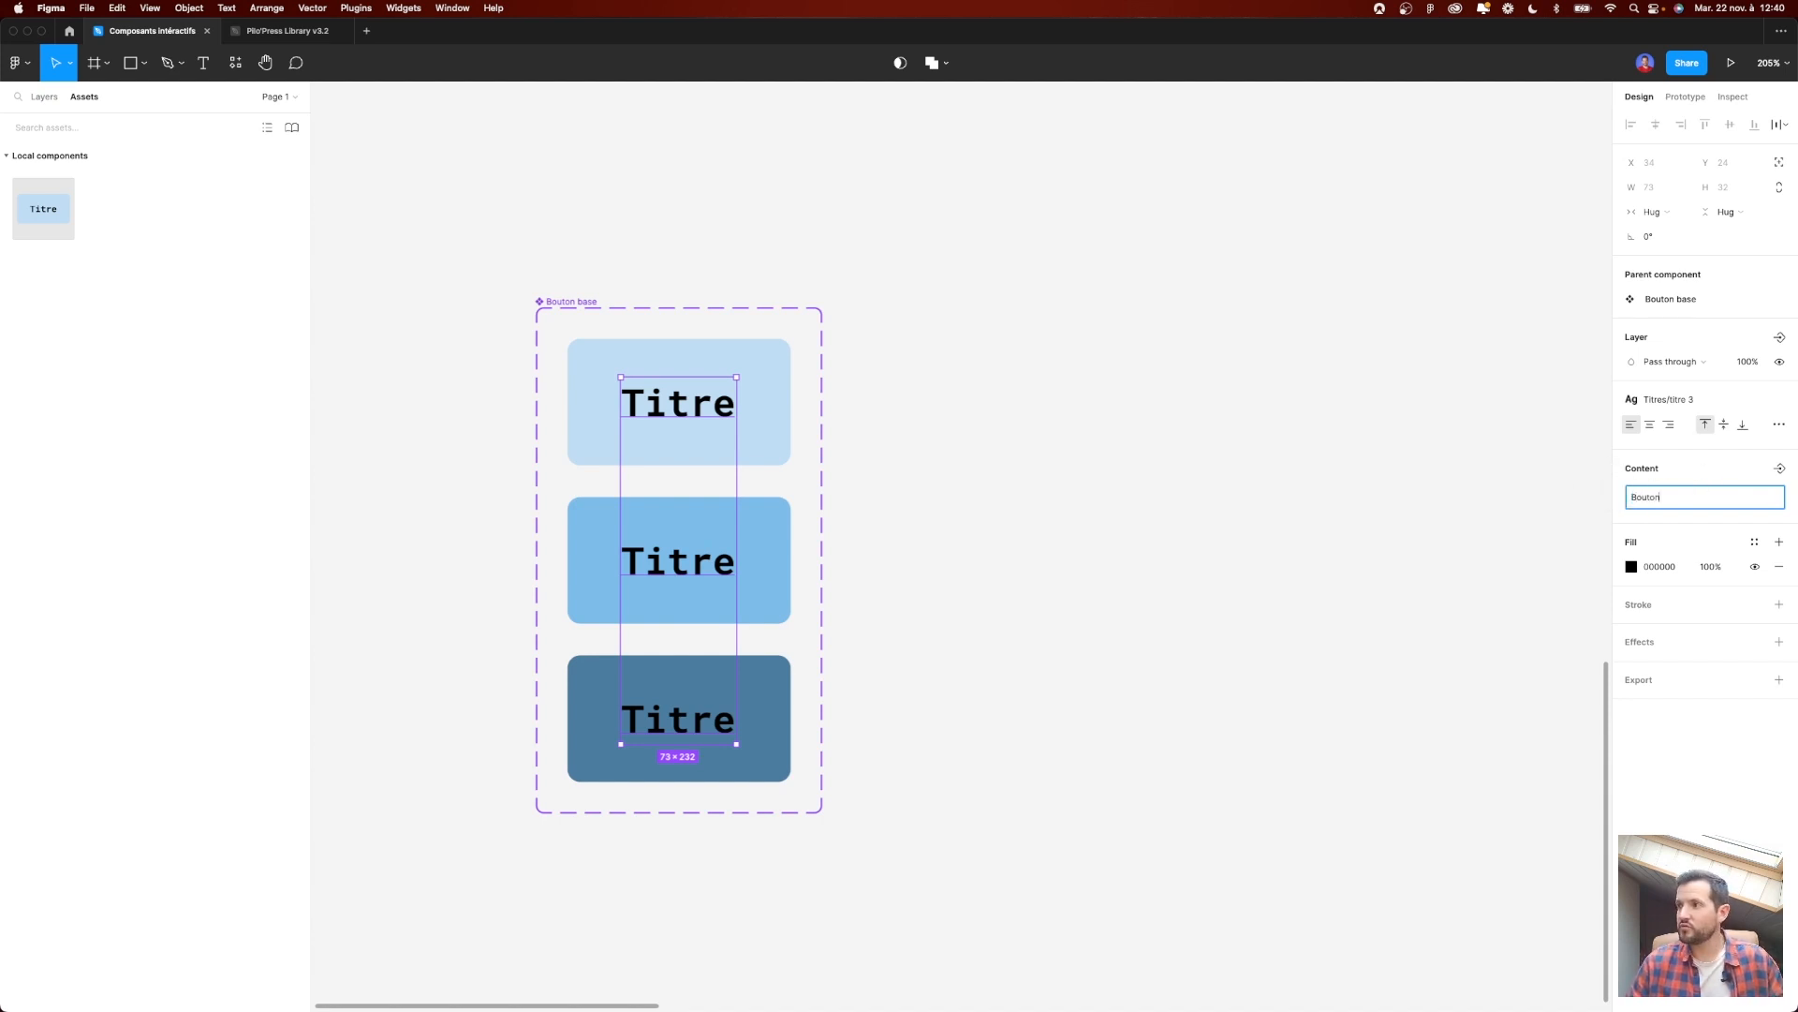
key("Return")
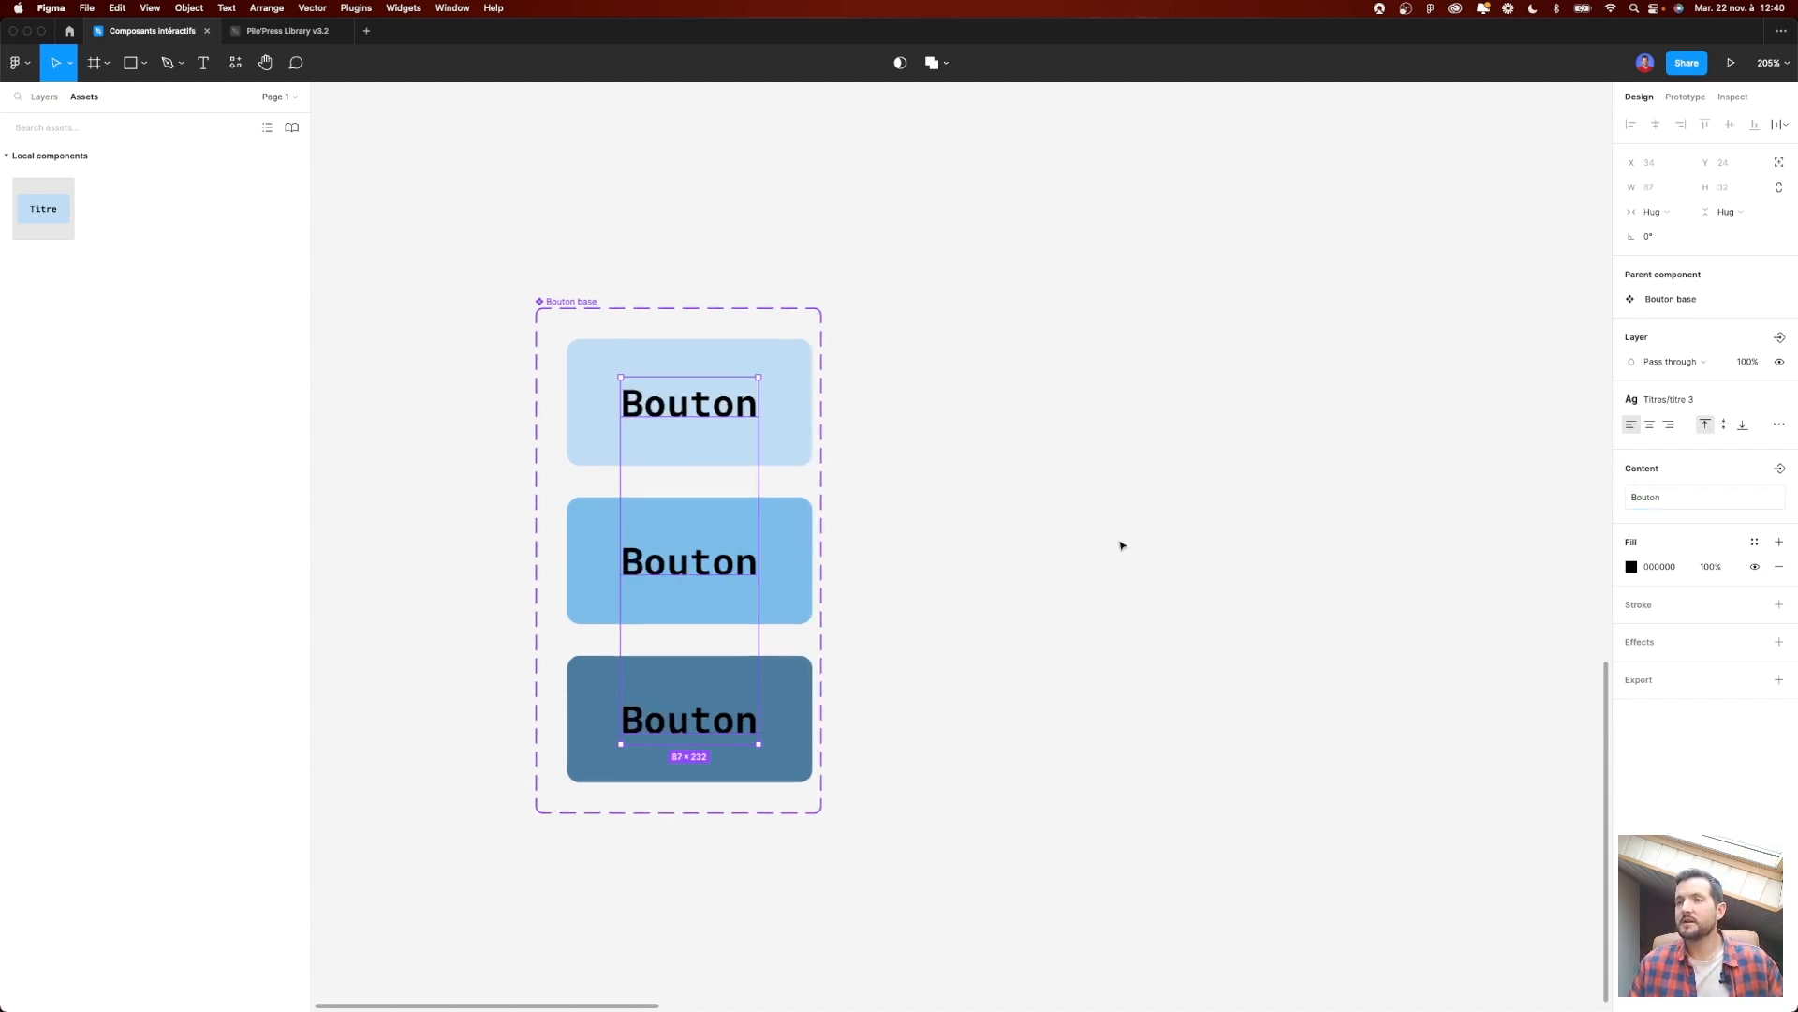
left_click(936, 478)
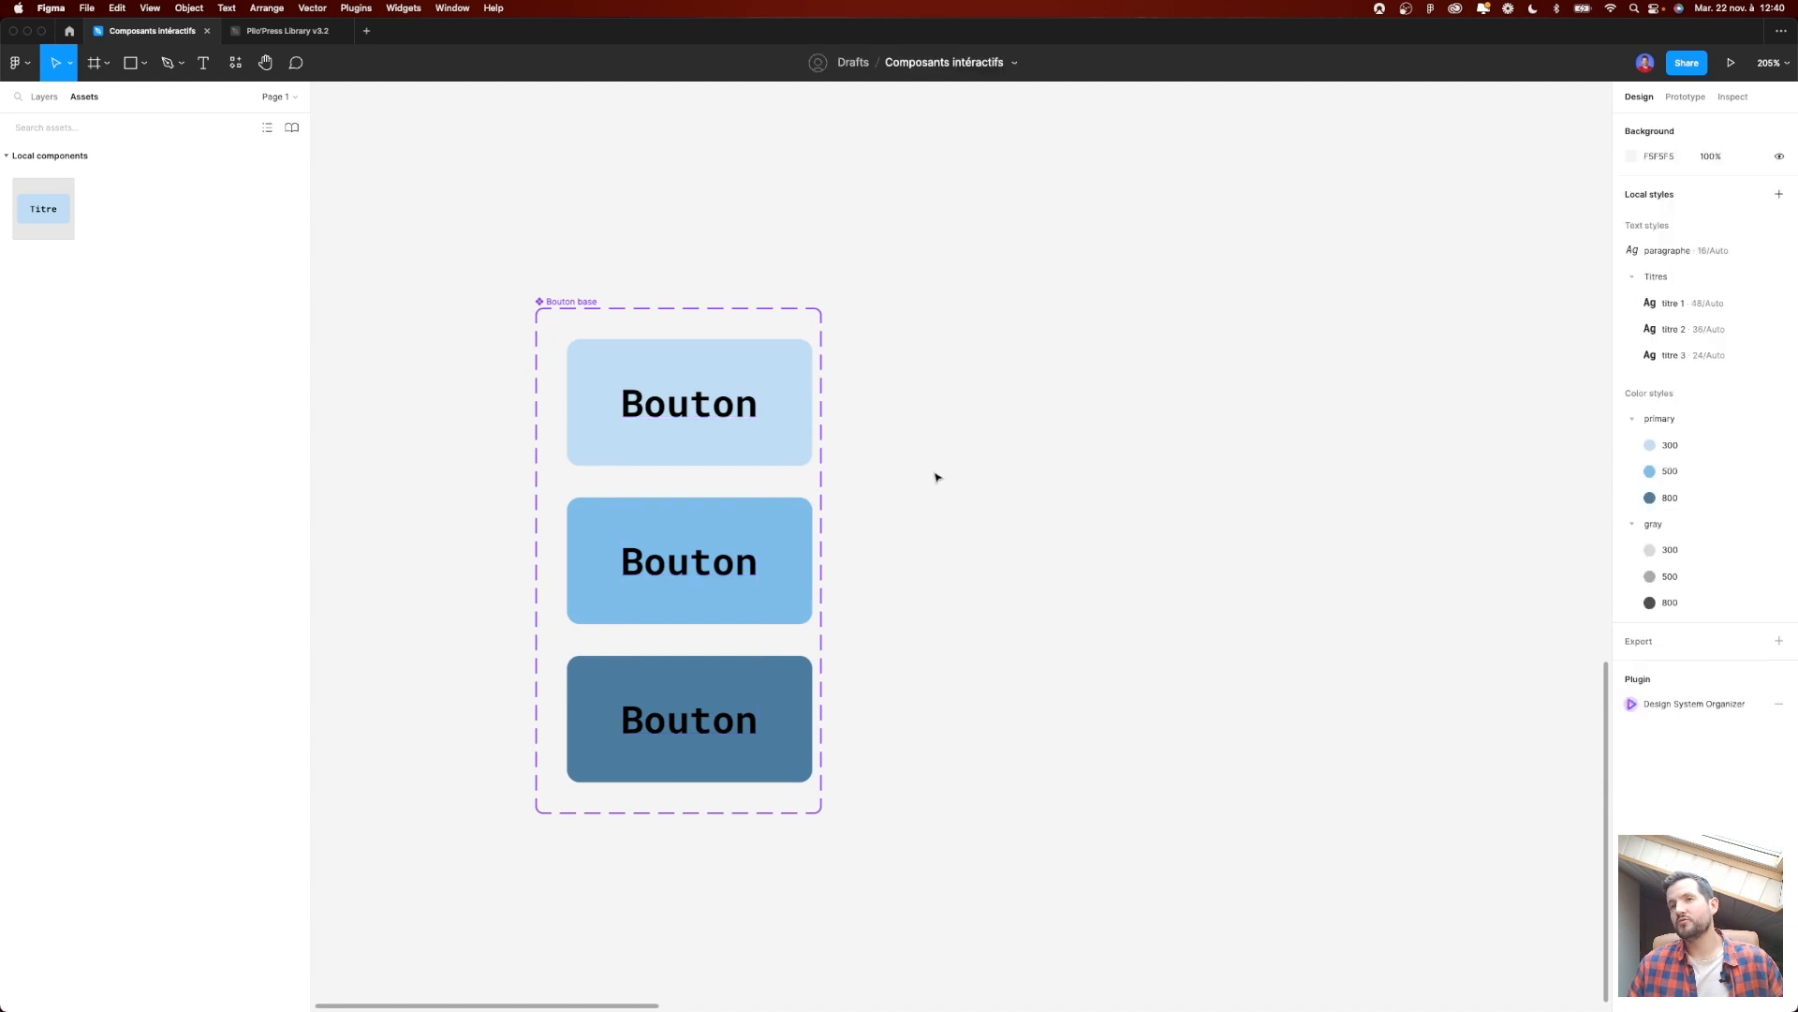
Step: Duplicate the second card's button instance into the third card, below its paragraph
scroll(840, 454, "down", 5)
scroll(1012, 406, "right", 10)
scroll(365, 610, "up", 3)
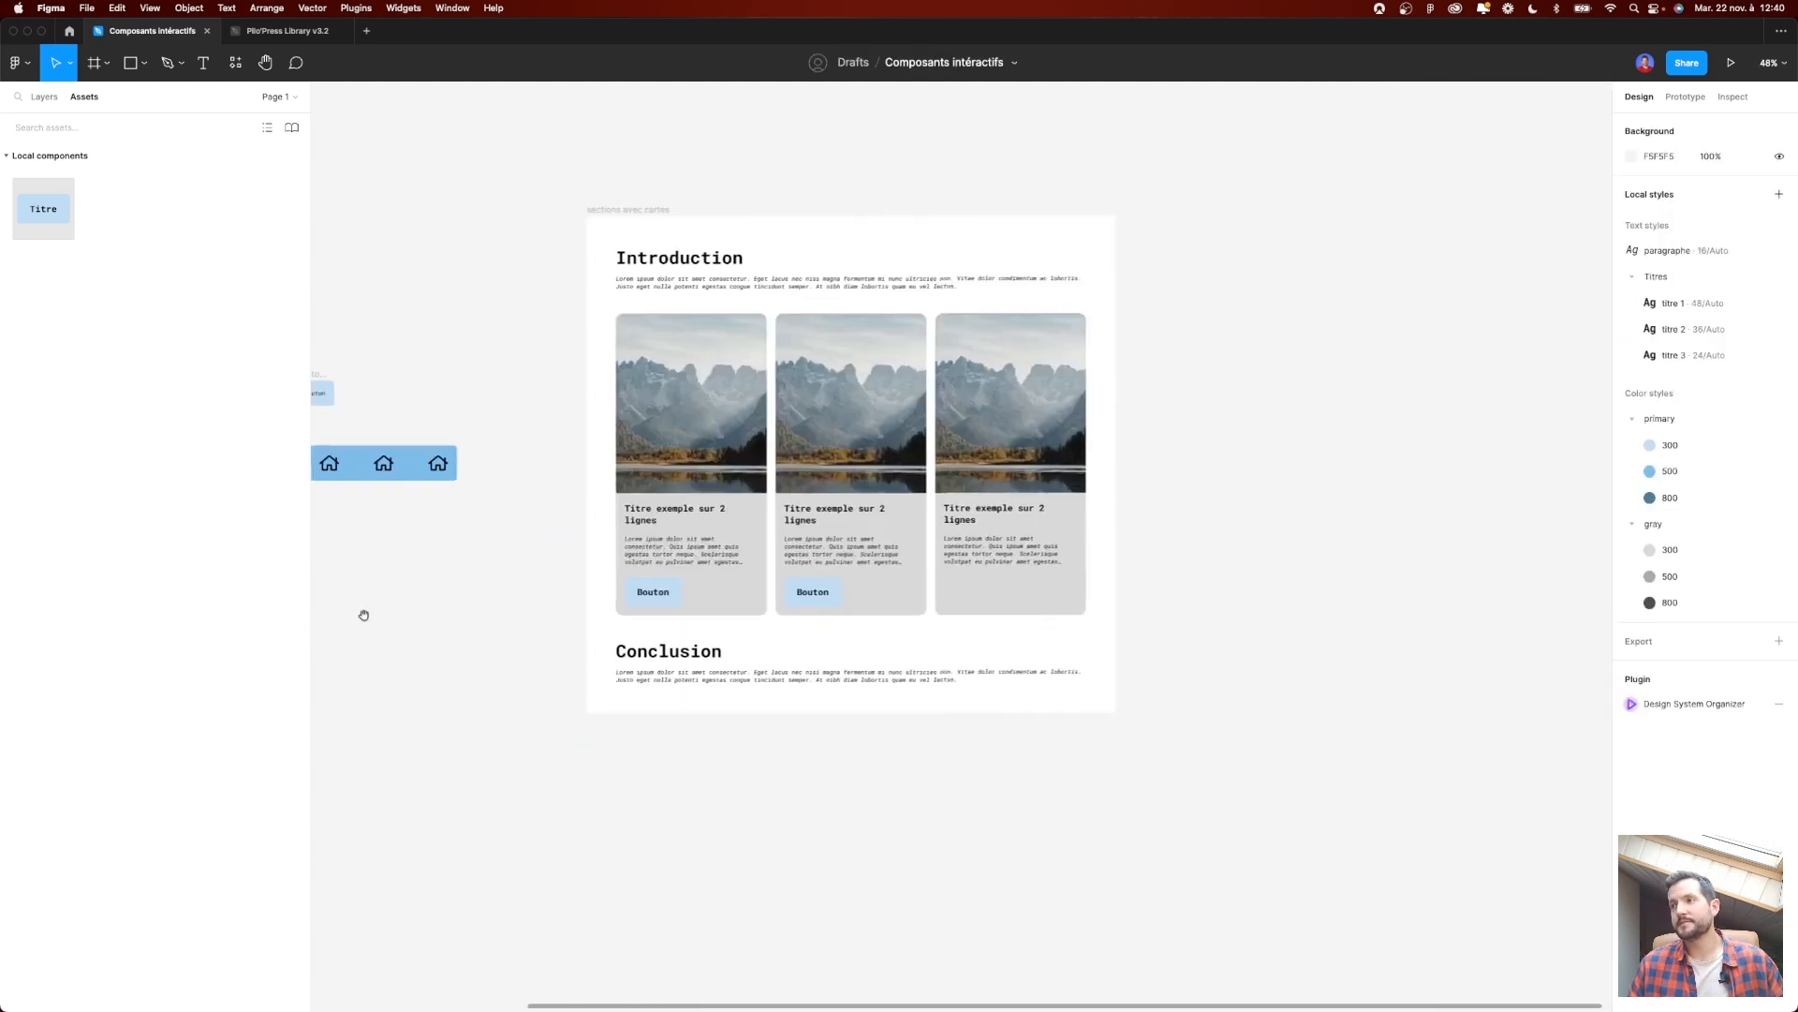
scroll(749, 590, "up", 3)
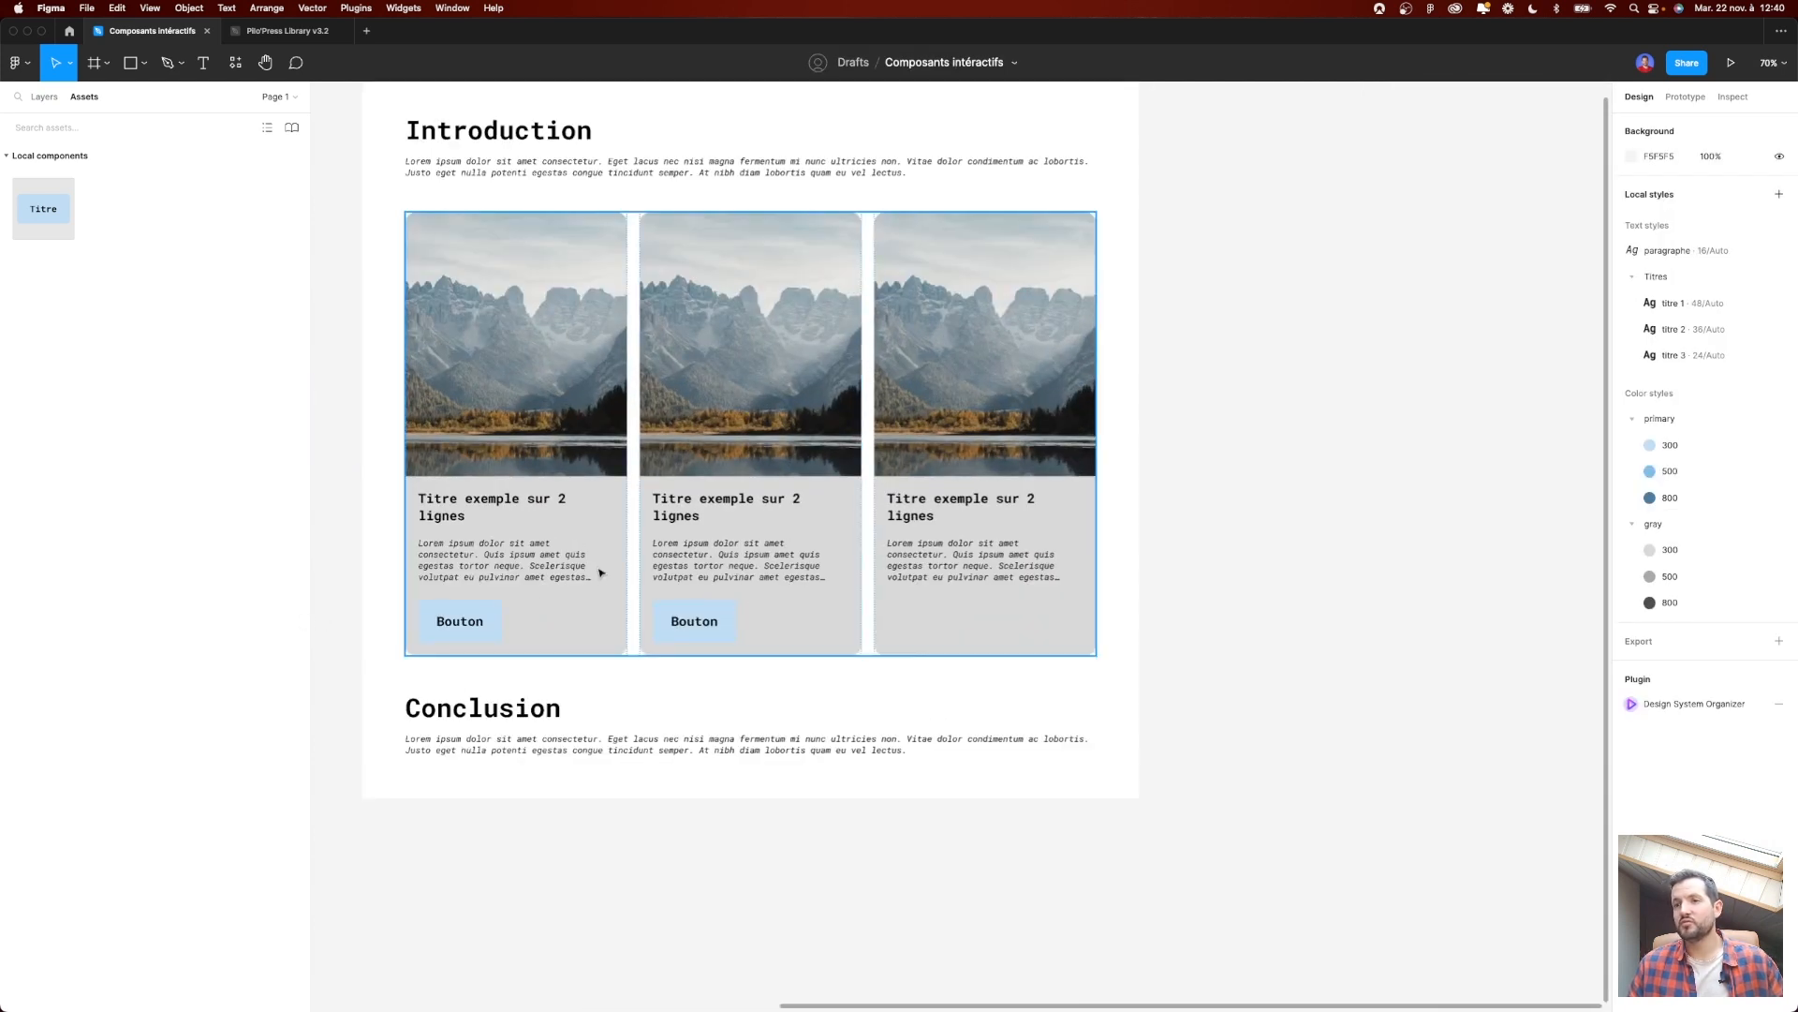
scroll(602, 573, "up", 3)
double_click(799, 627)
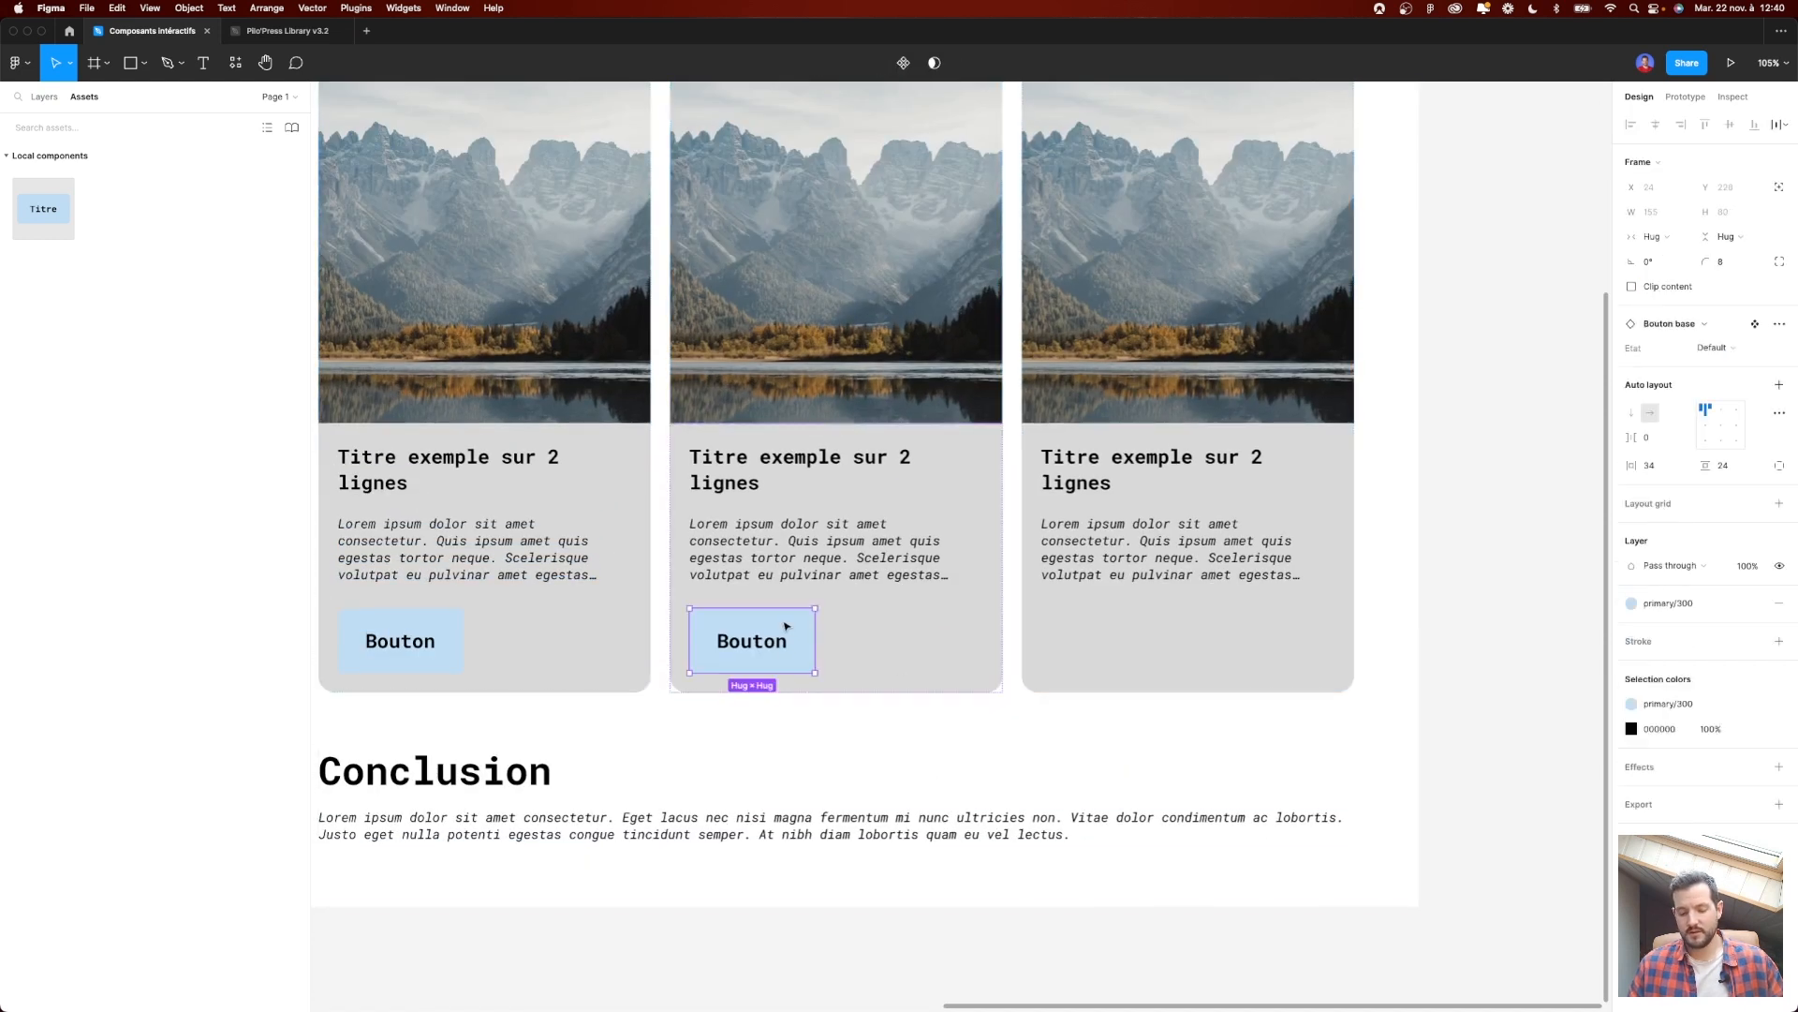
left_click_drag(775, 627, 1146, 590)
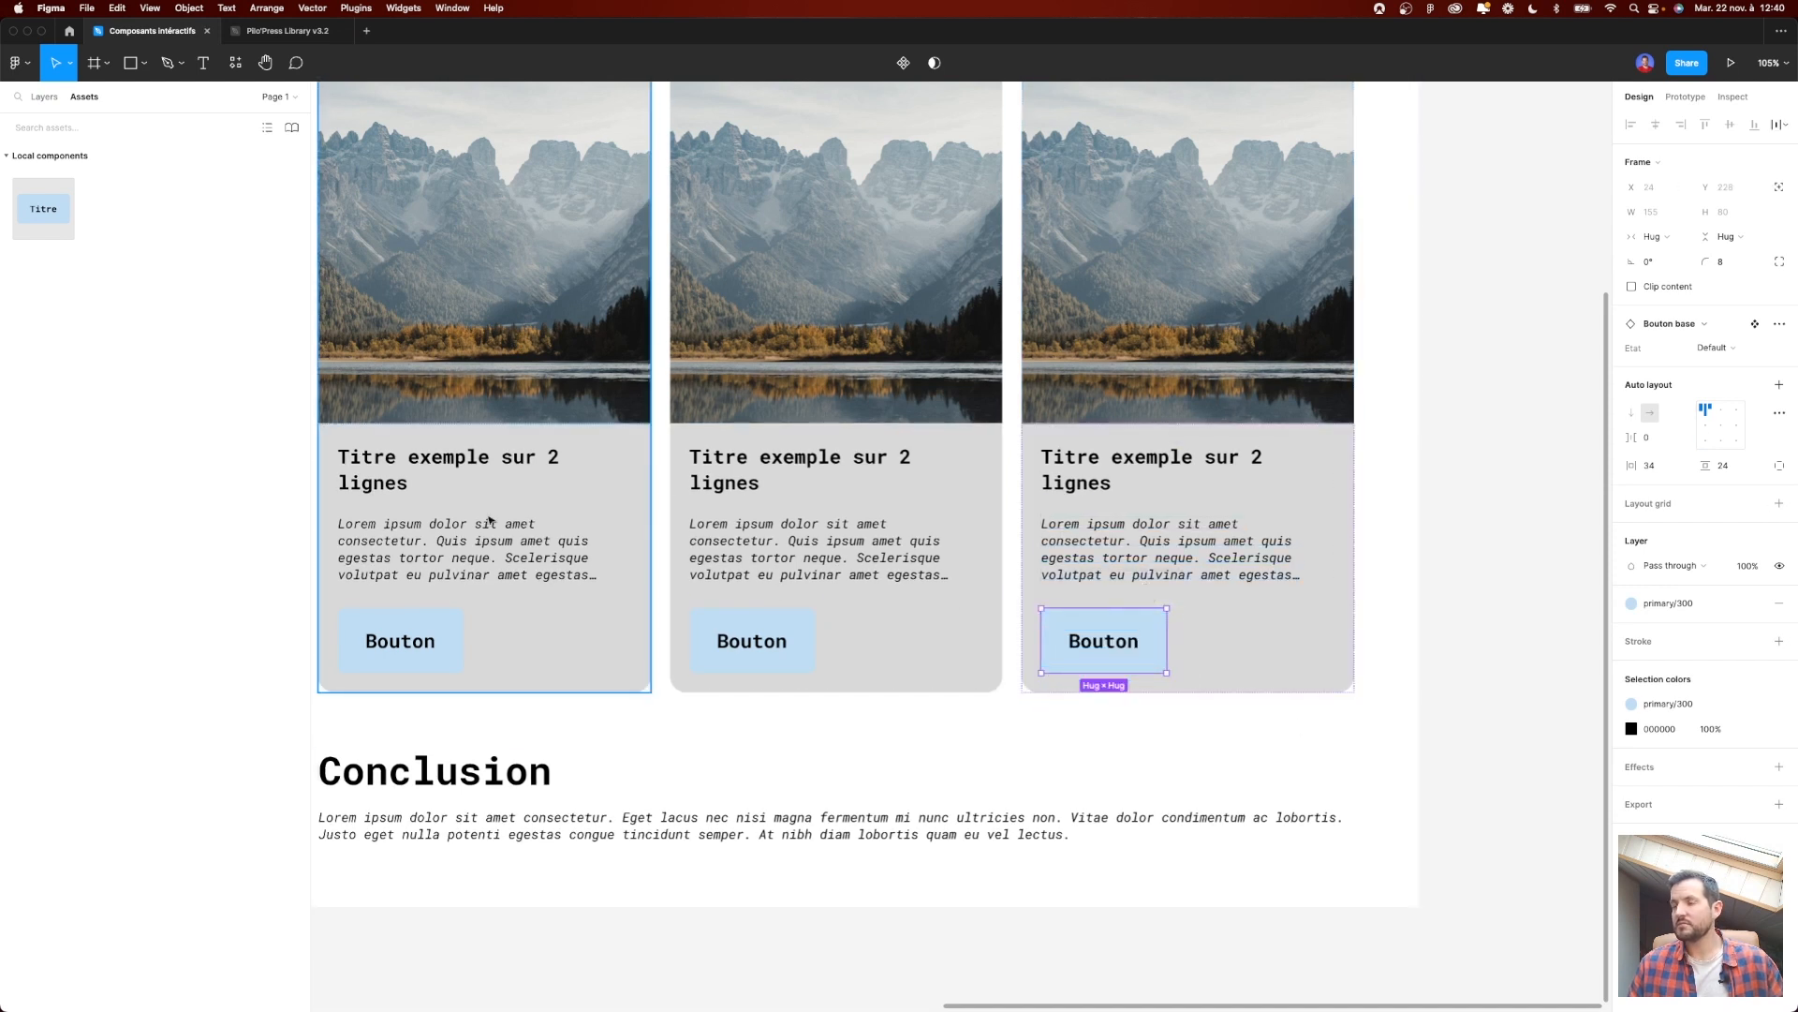
left_click(1453, 596)
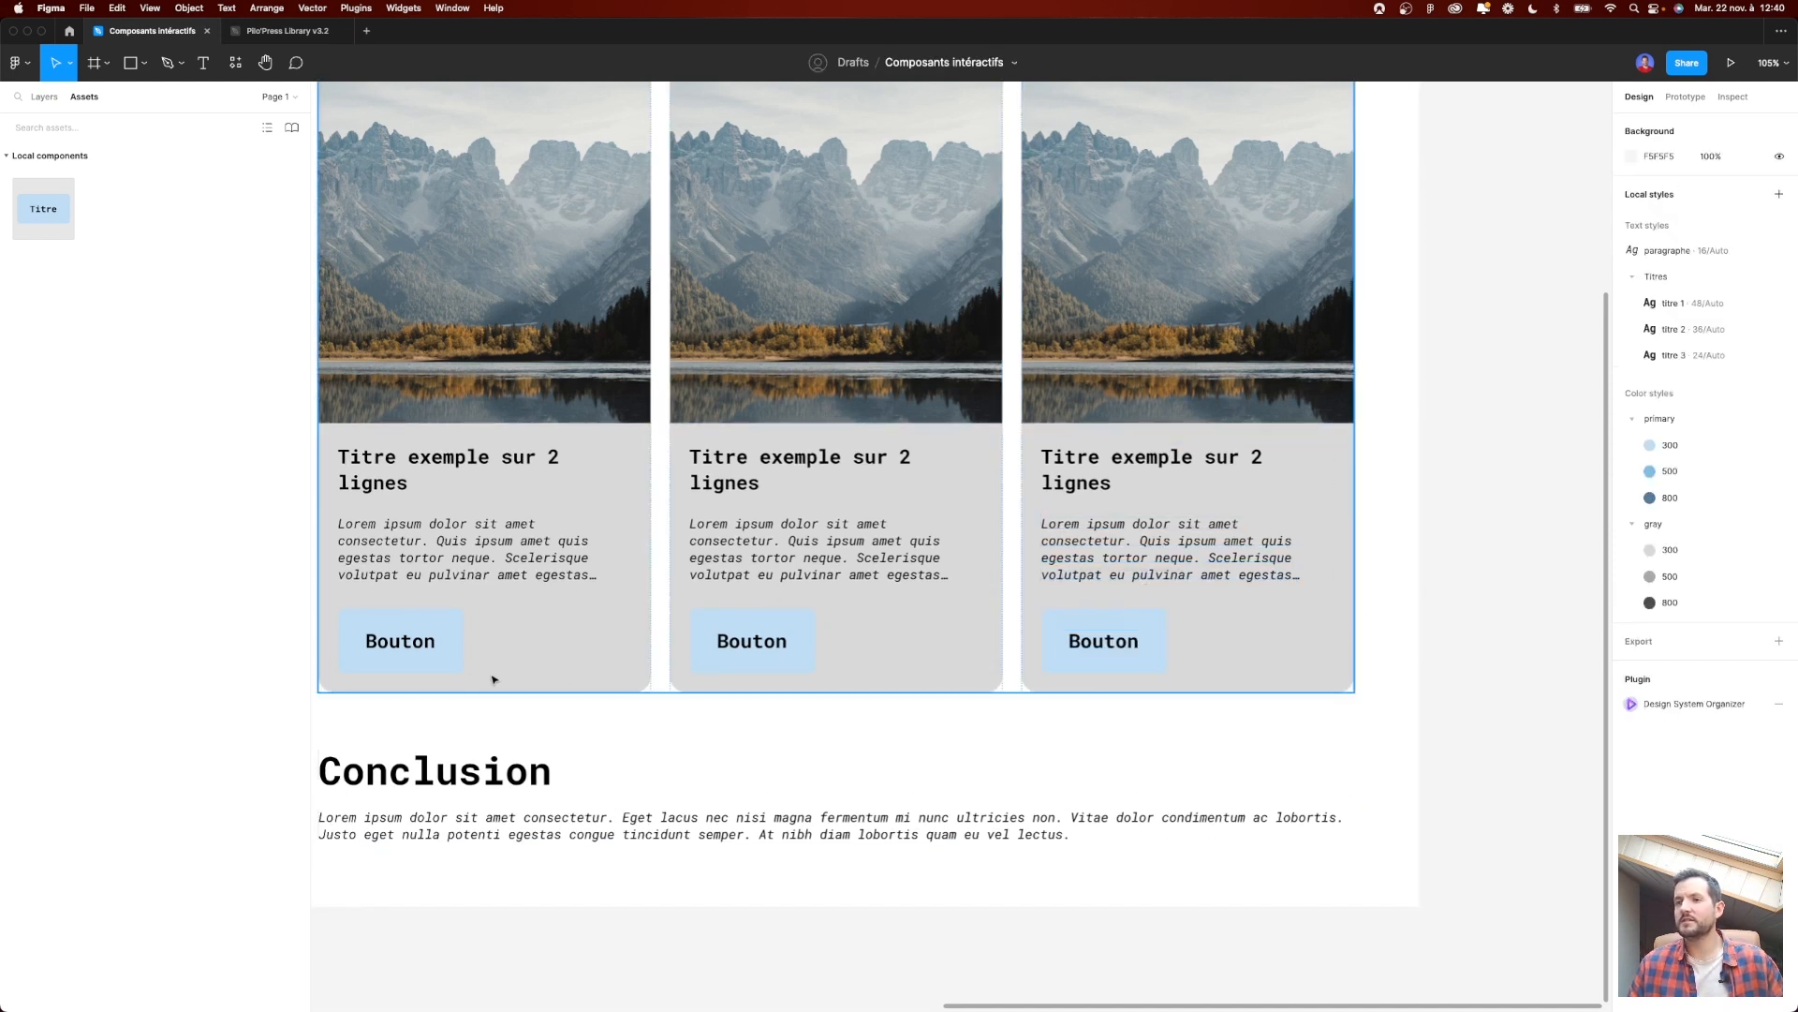
Step: Try the survol and cliqué values of Etat on the second card's button instance, then restore Default
scroll(728, 586, "down", 5)
scroll(727, 590, "up", 5)
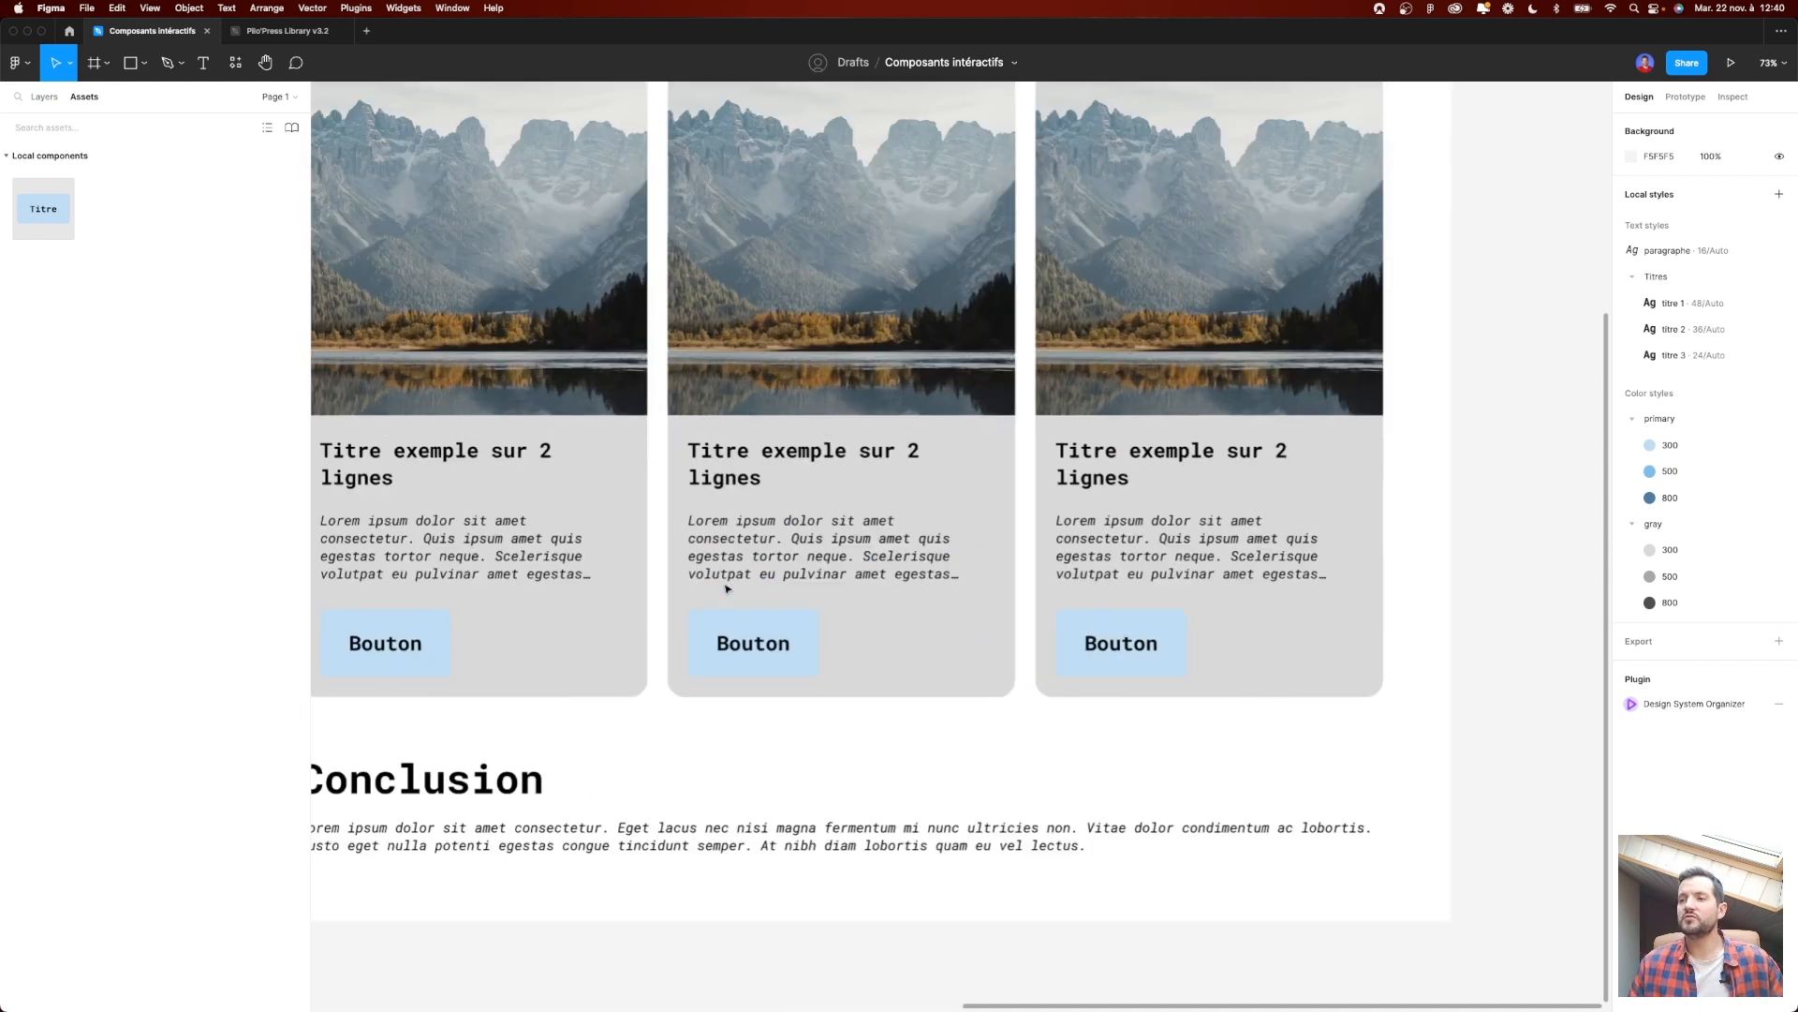
left_click(755, 637)
left_click(755, 637)
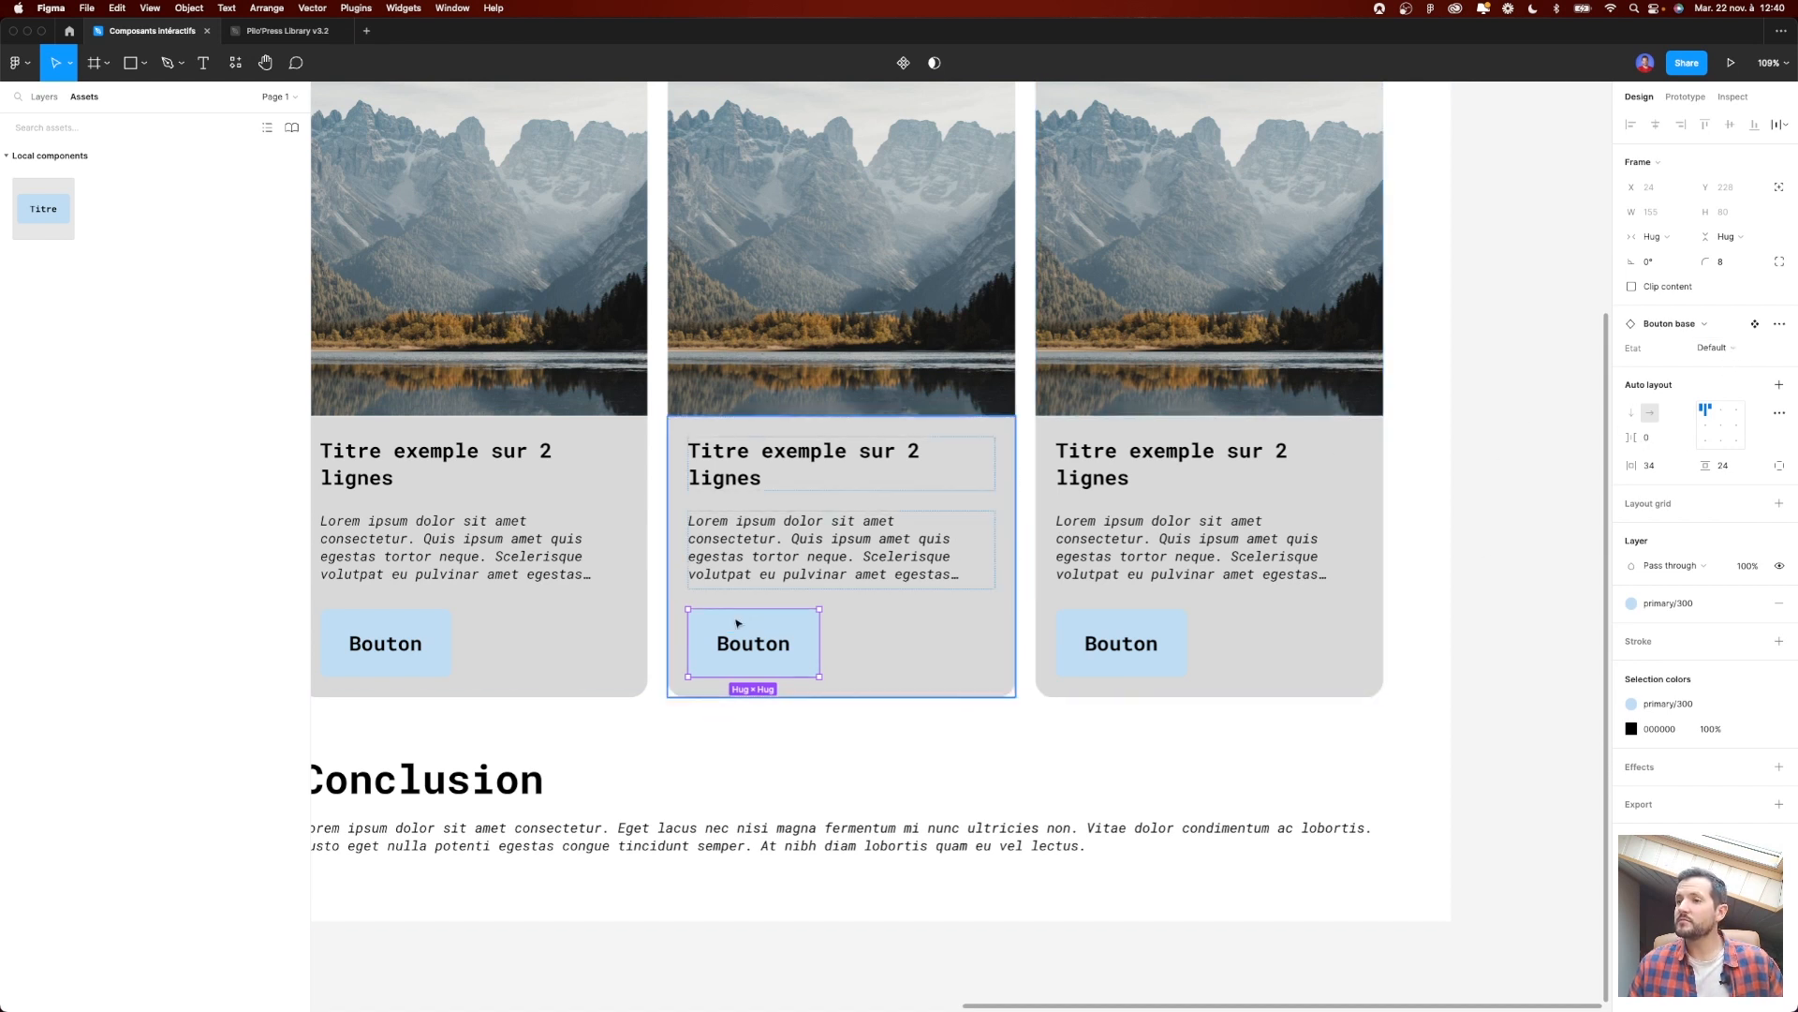
left_click(1729, 352)
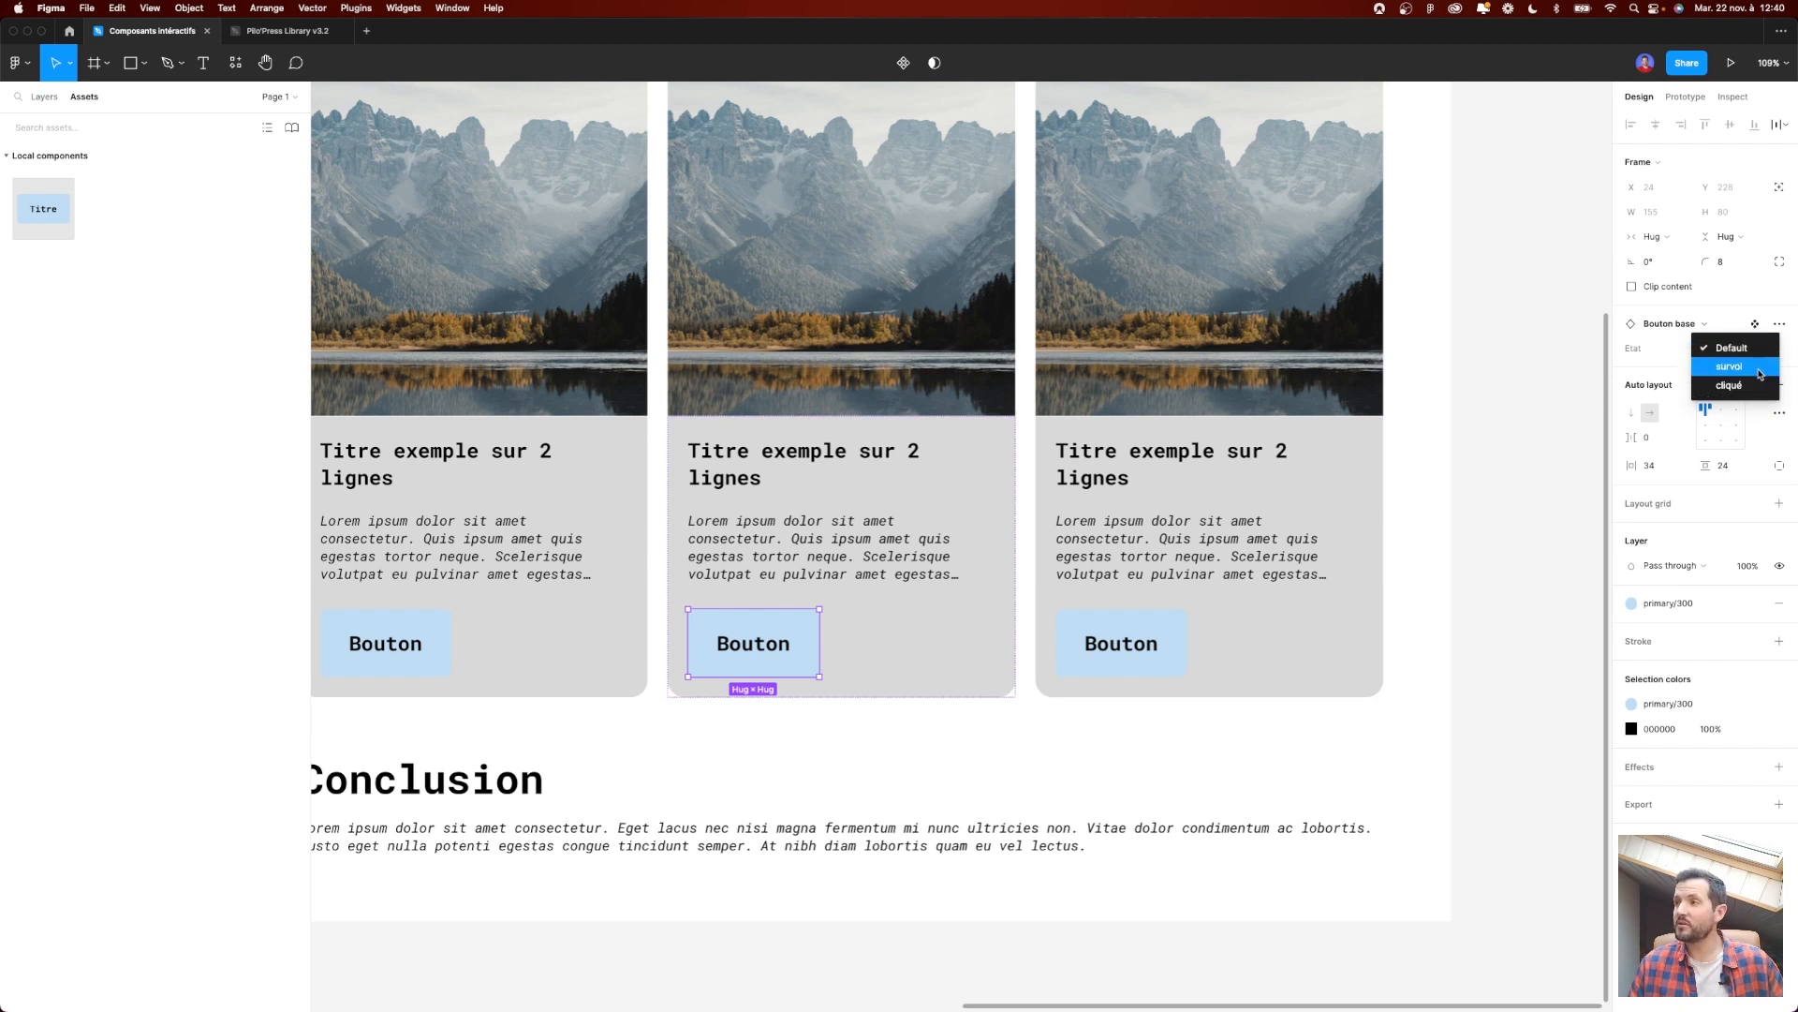
left_click(1760, 374)
left_click(1759, 354)
left_click(1753, 366)
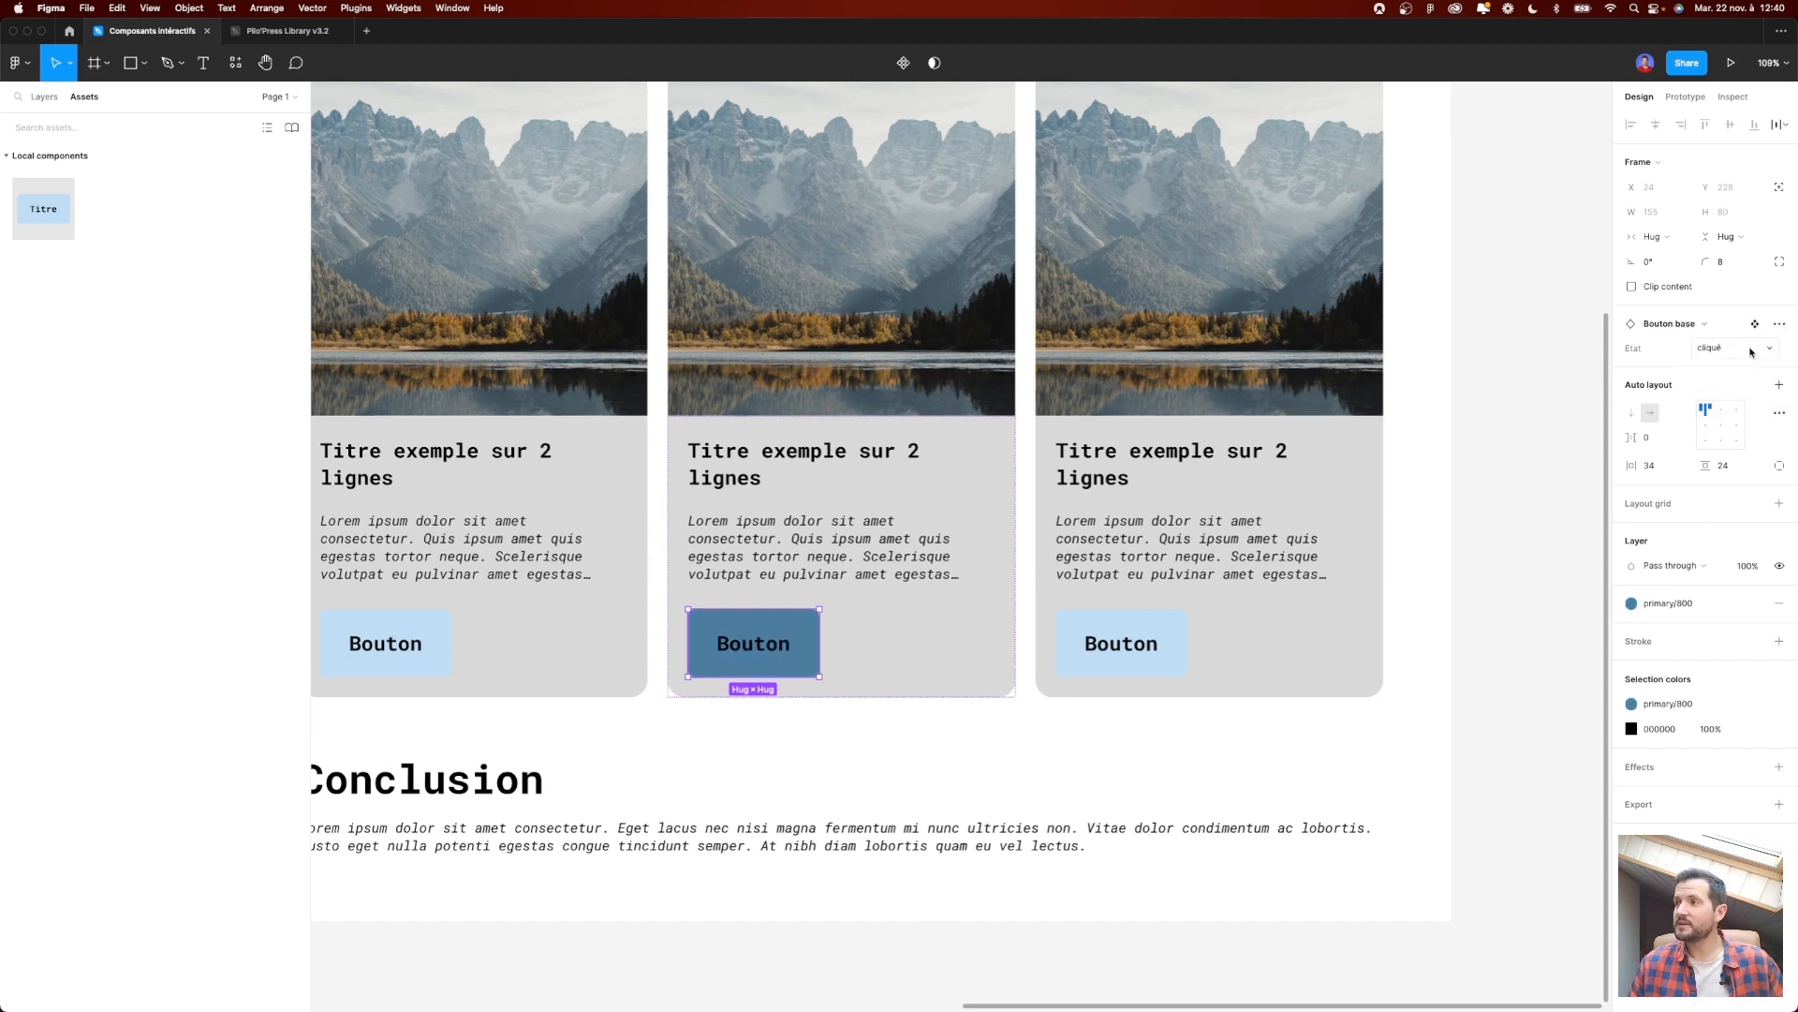
left_click(1752, 349)
left_click(1752, 330)
left_click(1751, 343)
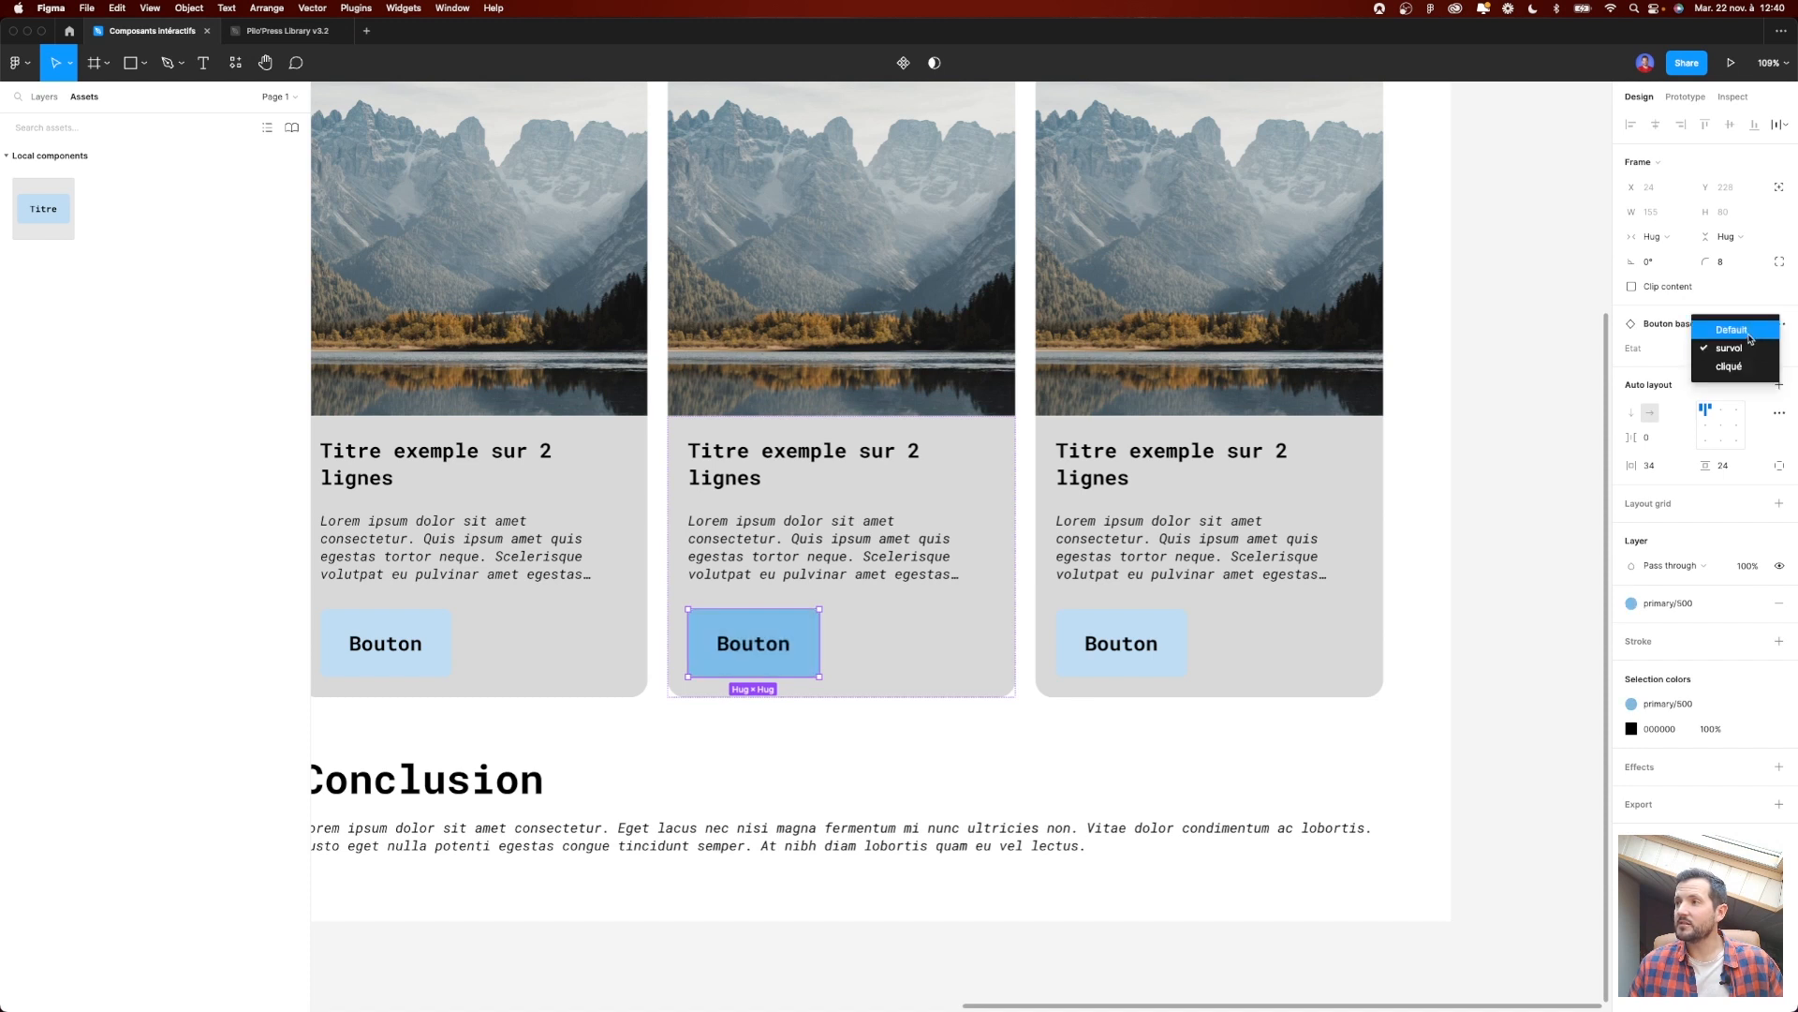
left_click(1751, 330)
left_click(1481, 466)
Step: Return to the Bouton base component set on the canvas
scroll(1464, 514, "down", 5)
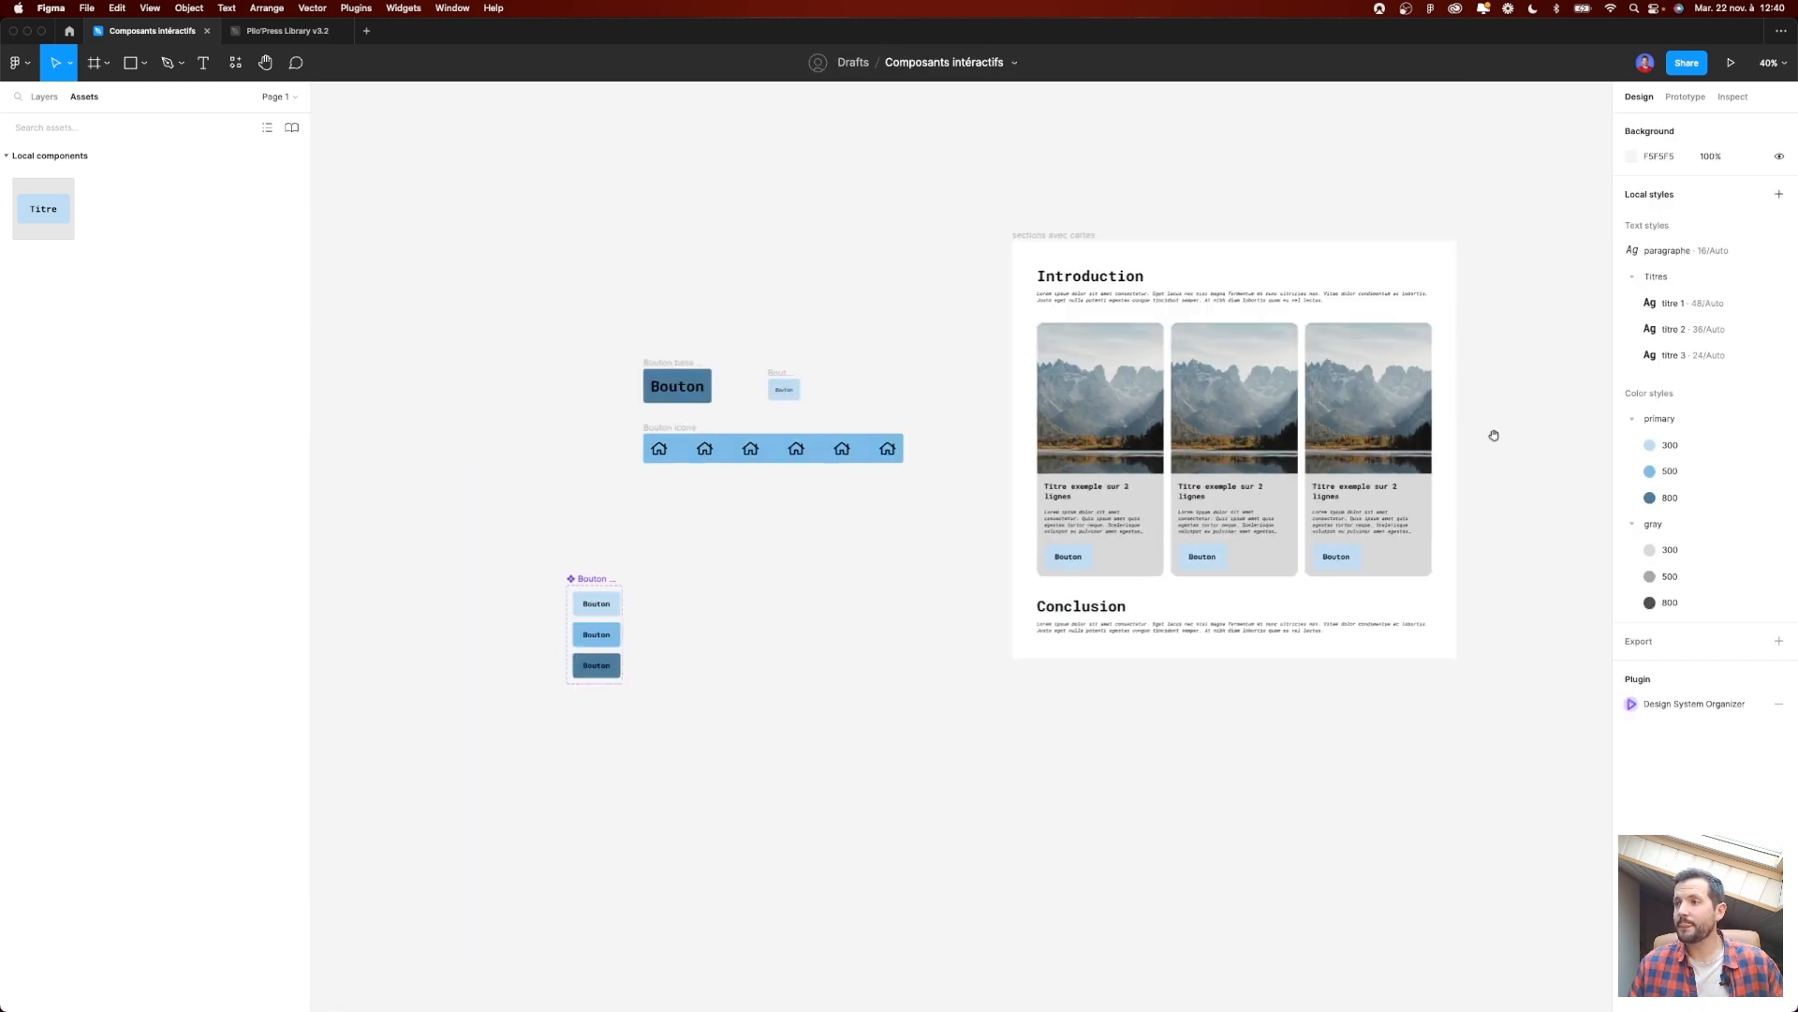
left_click_drag(1494, 436, 1229, 506)
scroll(1241, 539, "up", 3)
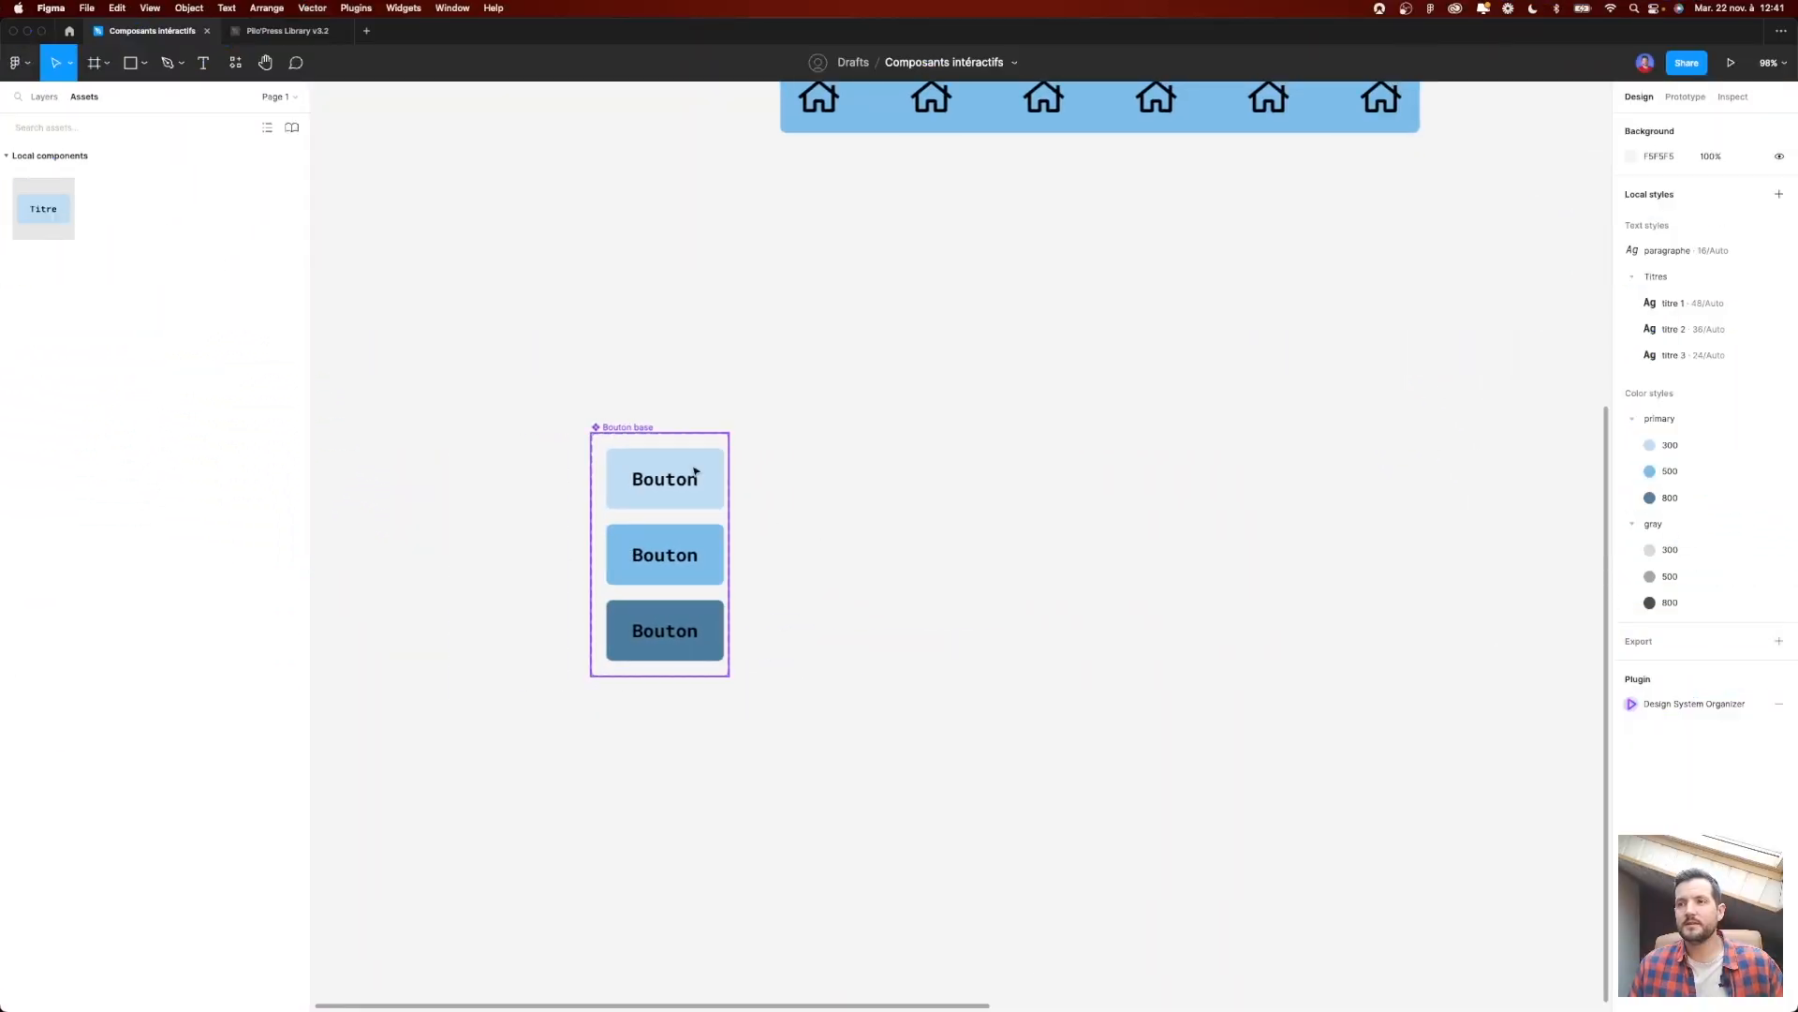
Step: Add a prototype interaction from the Default variant of Bouton base to its survol variant
left_click(694, 471)
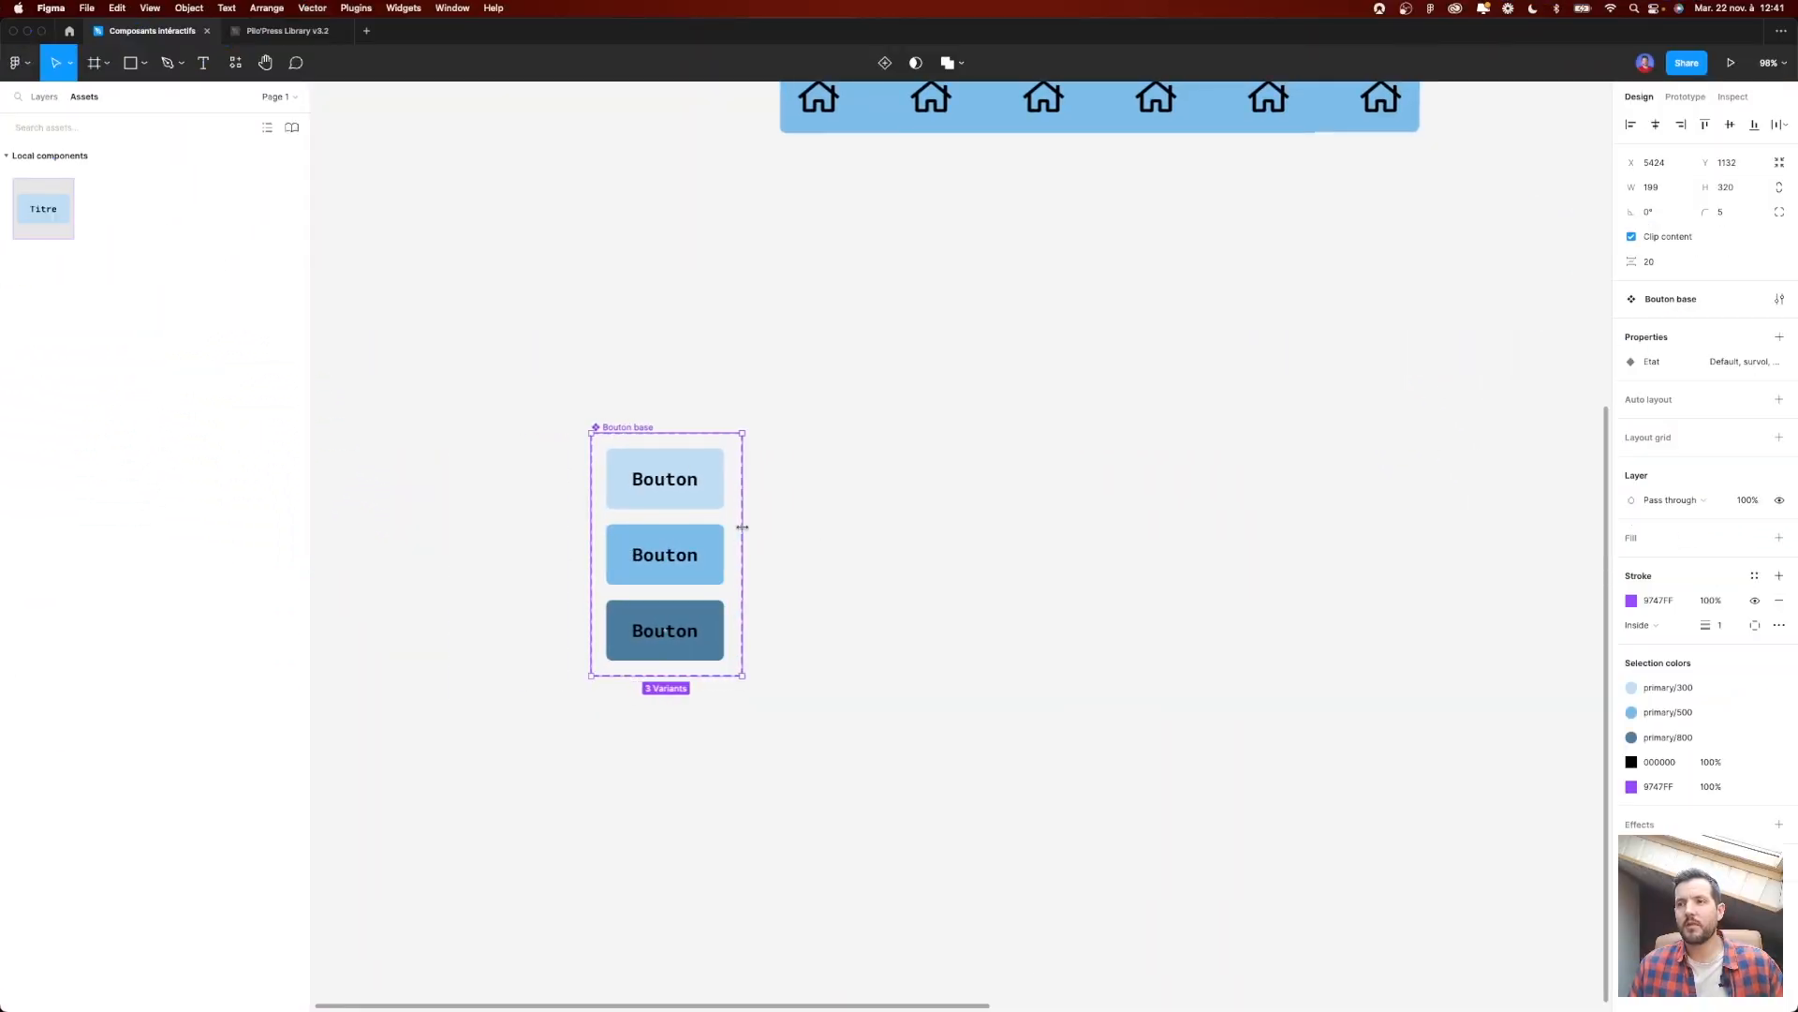
scroll(750, 526, "up", 3)
left_click_drag(822, 555, 936, 498)
scroll(936, 497, "up", 2)
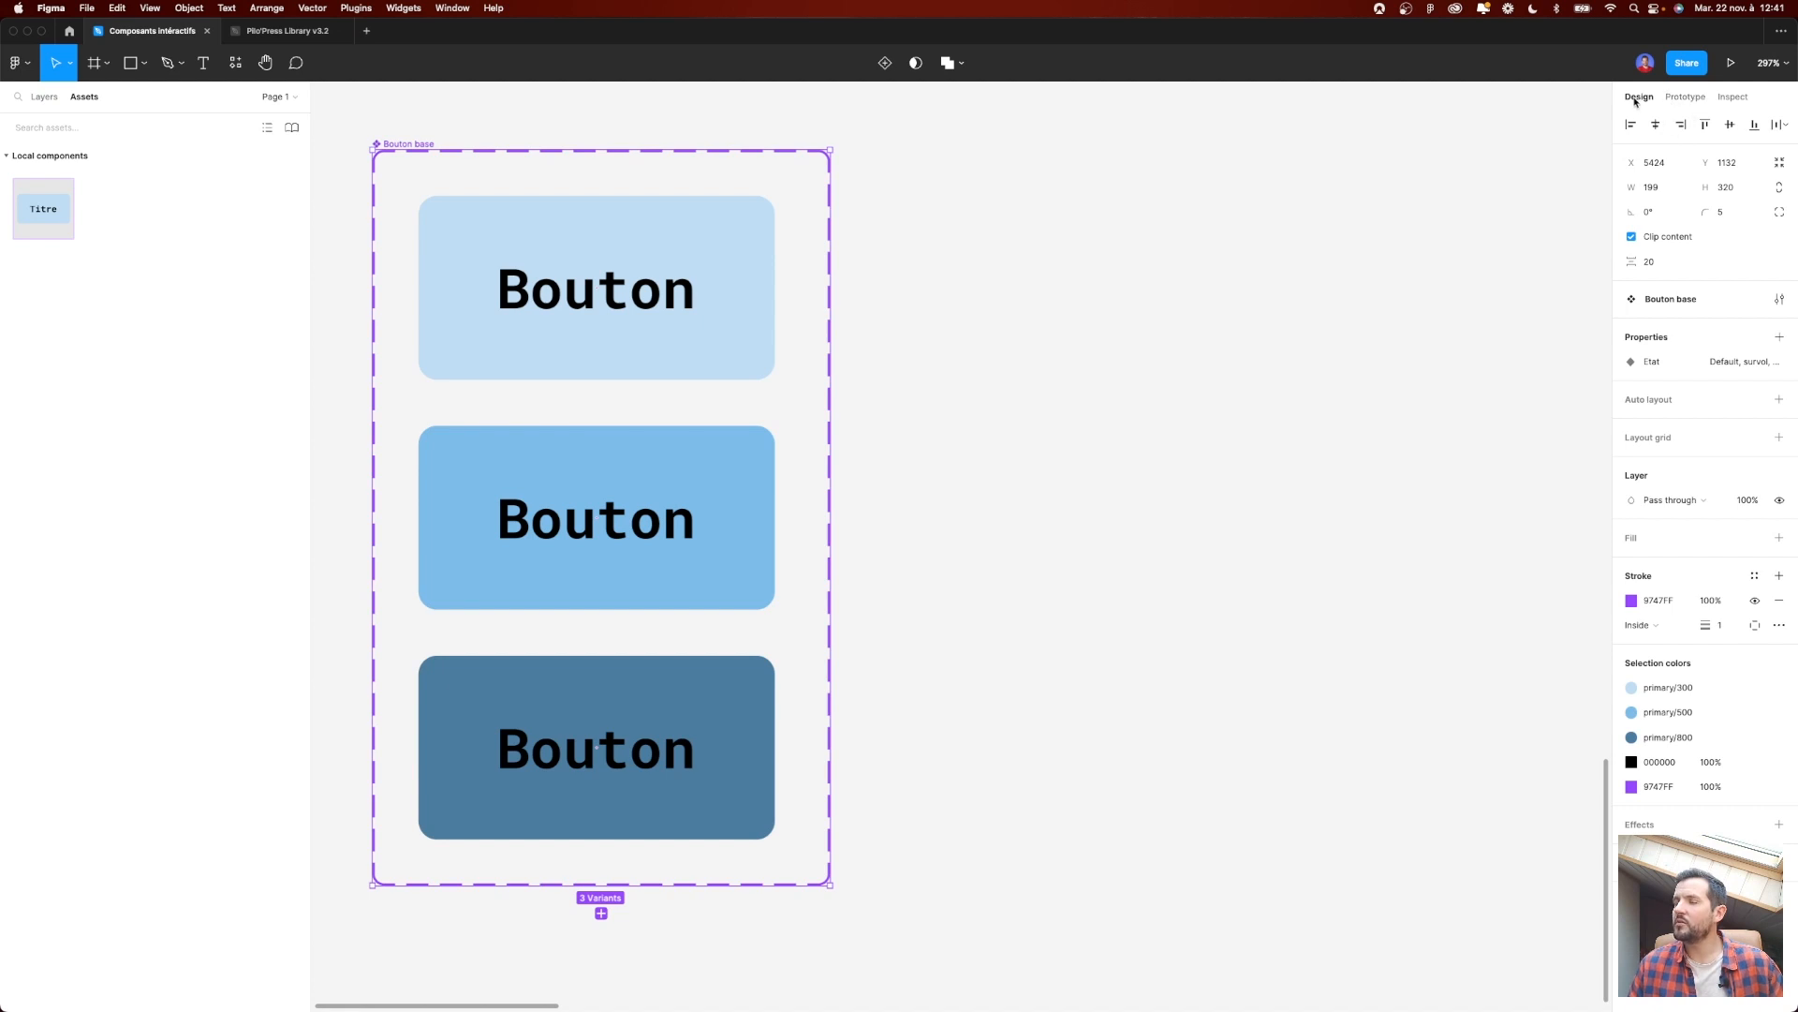
left_click(1686, 97)
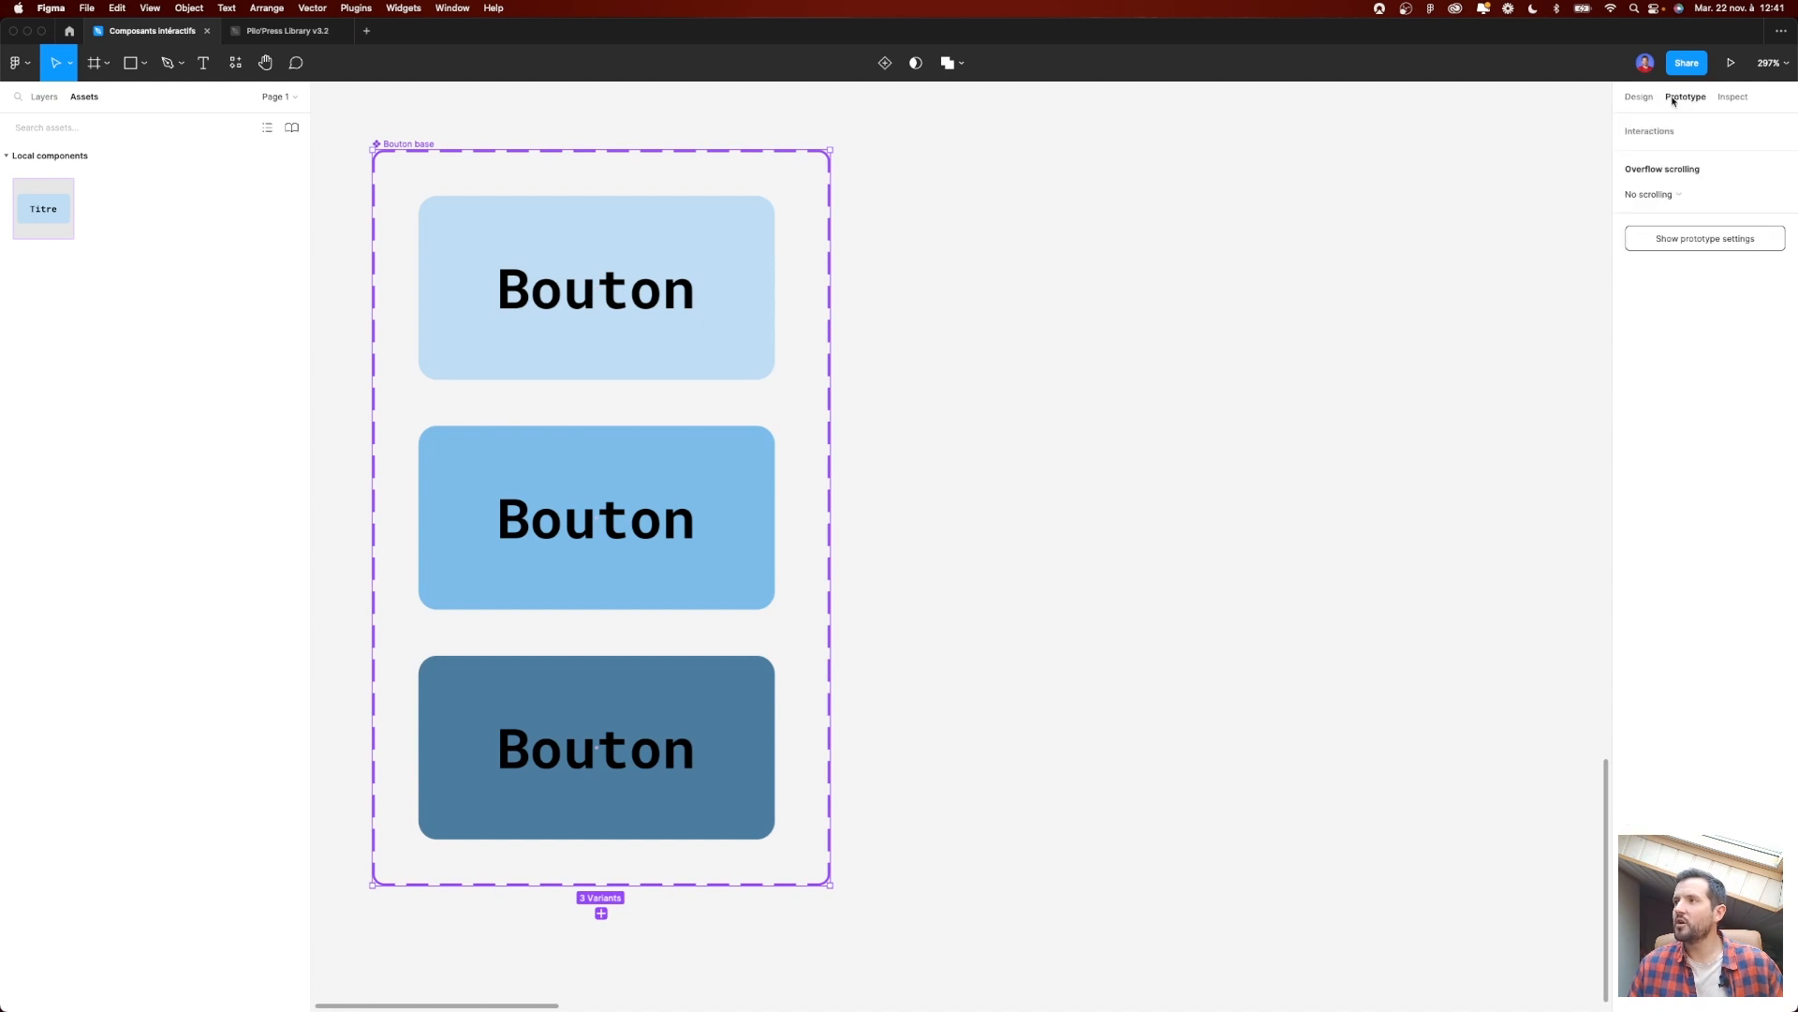
left_click(644, 341)
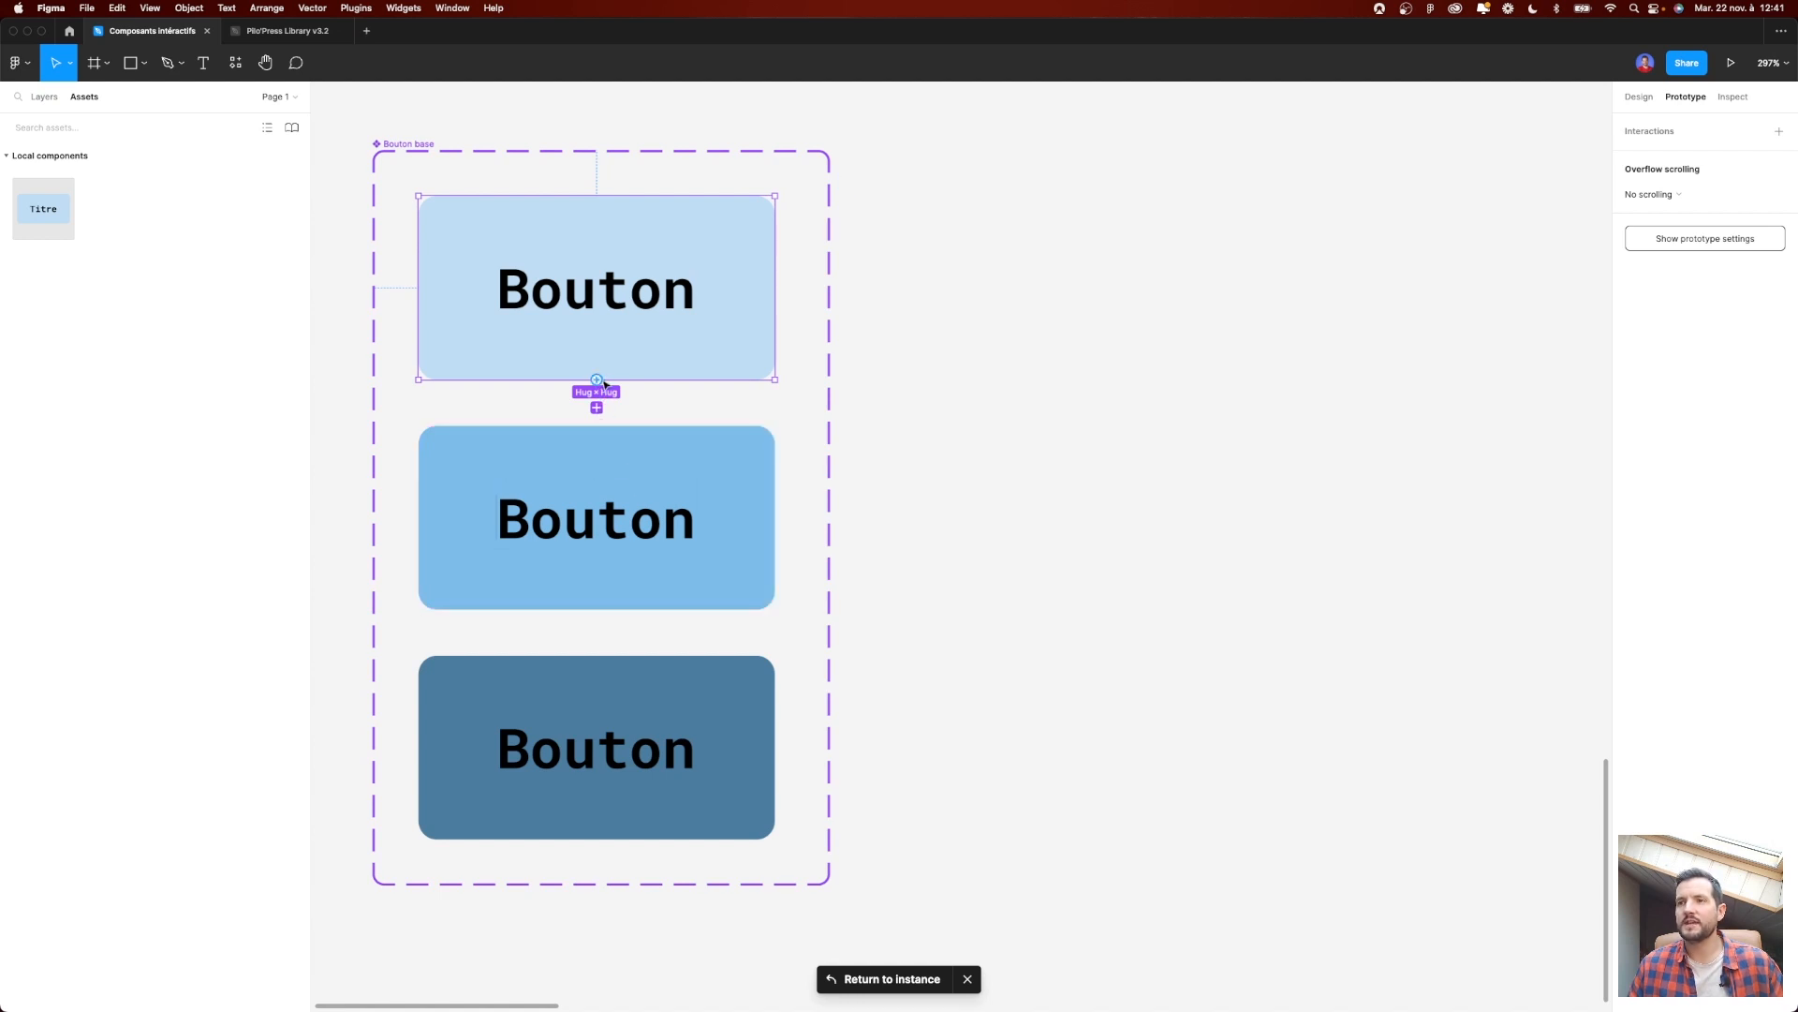
left_click_drag(775, 288, 984, 328)
left_click_drag(597, 381, 605, 523)
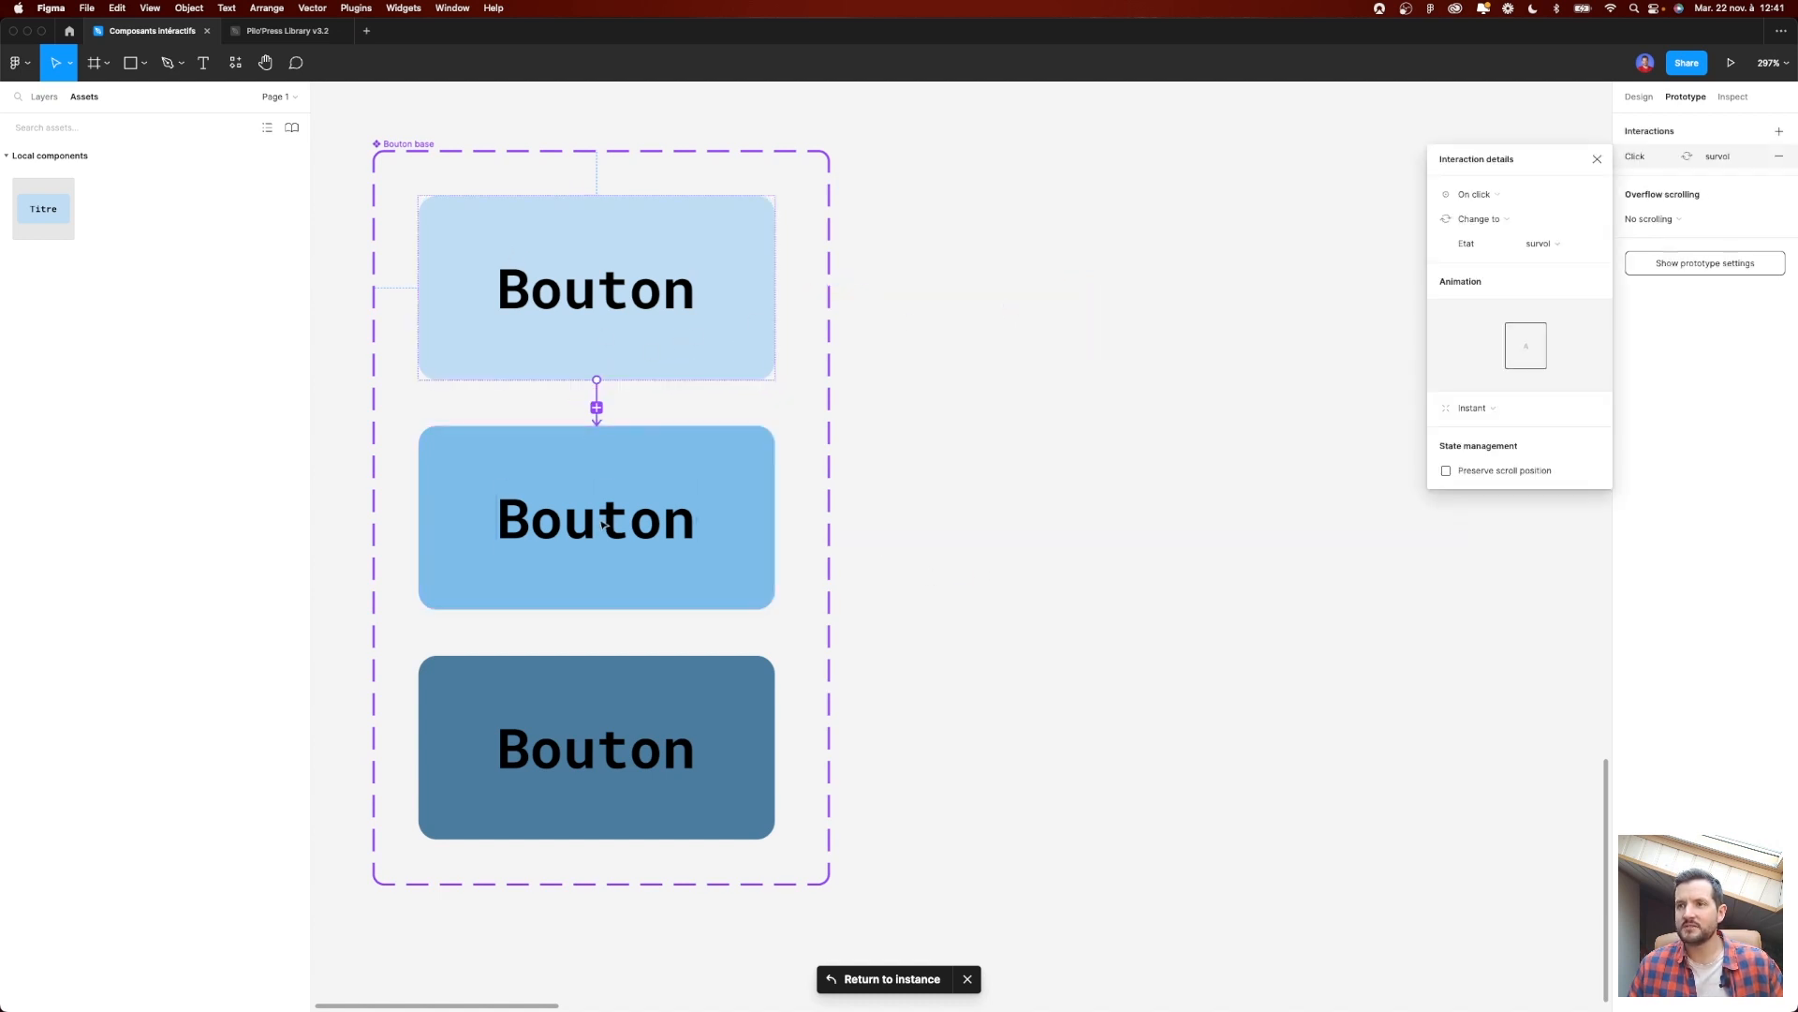
Step: Set the trigger of the Default variant's interaction to While hovering
left_click_drag(1508, 166, 996, 329)
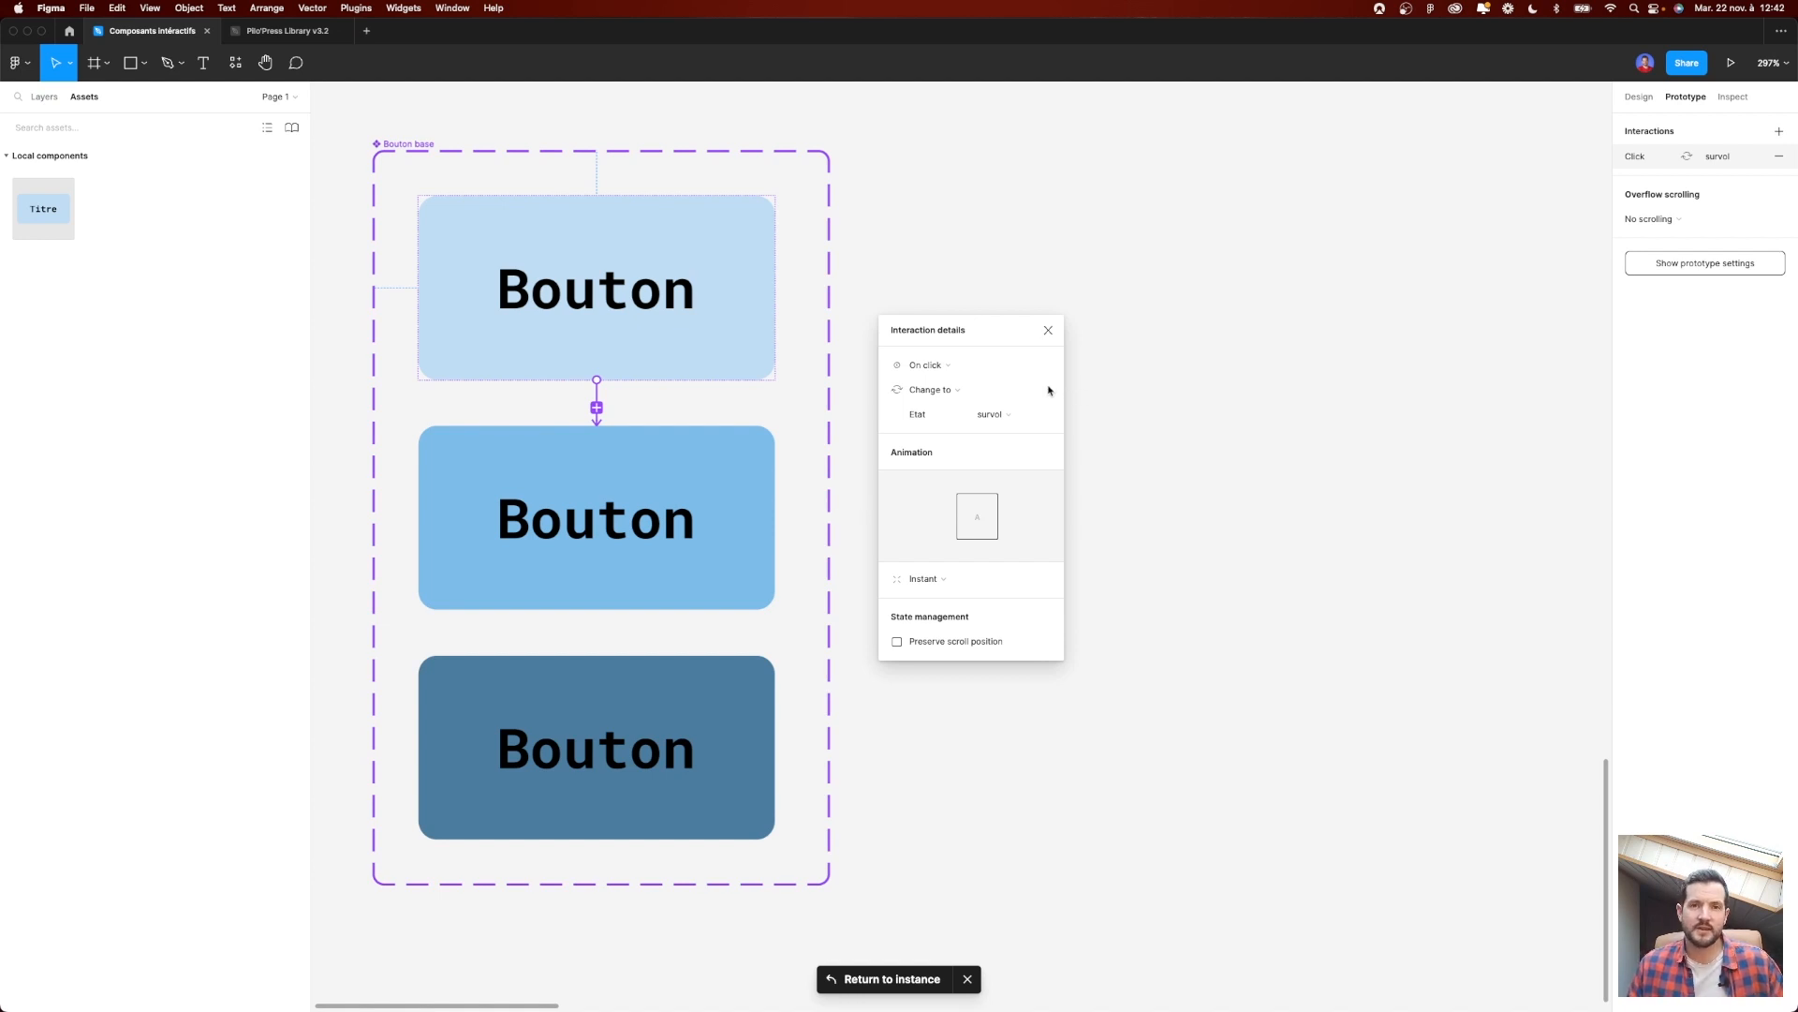
left_click(980, 367)
left_click(987, 366)
left_click(993, 367)
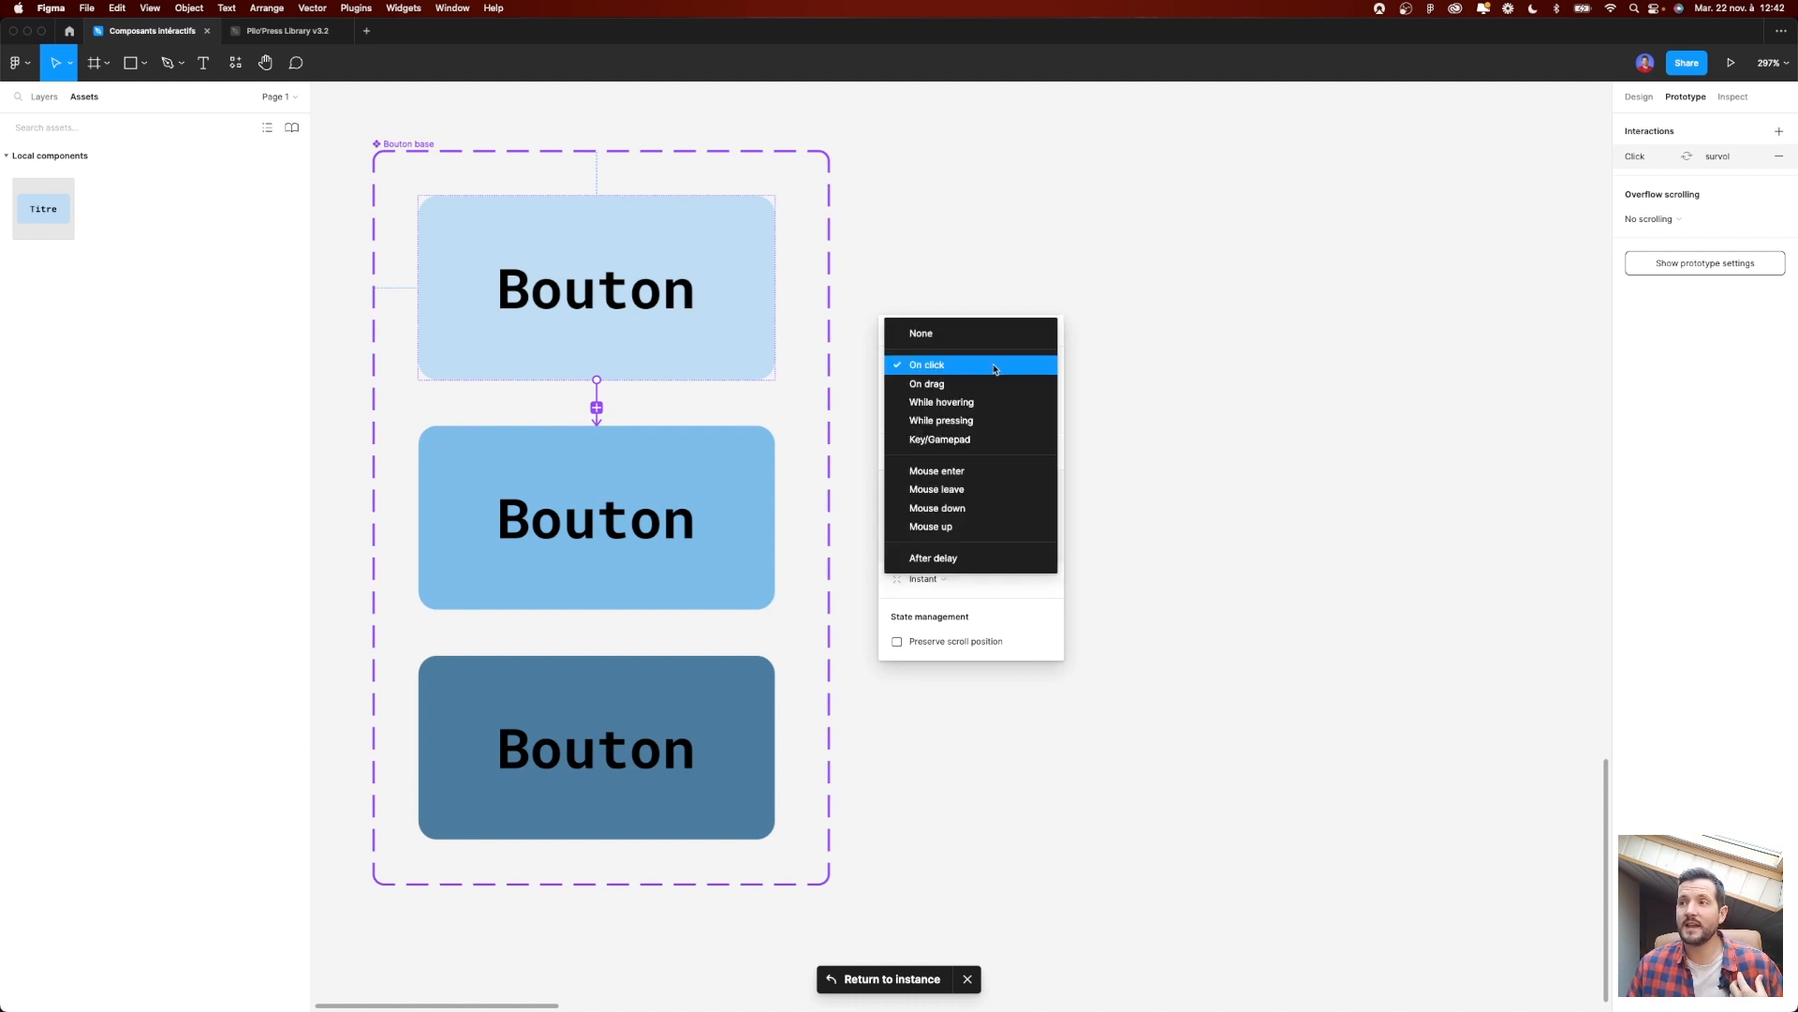
left_click(917, 403)
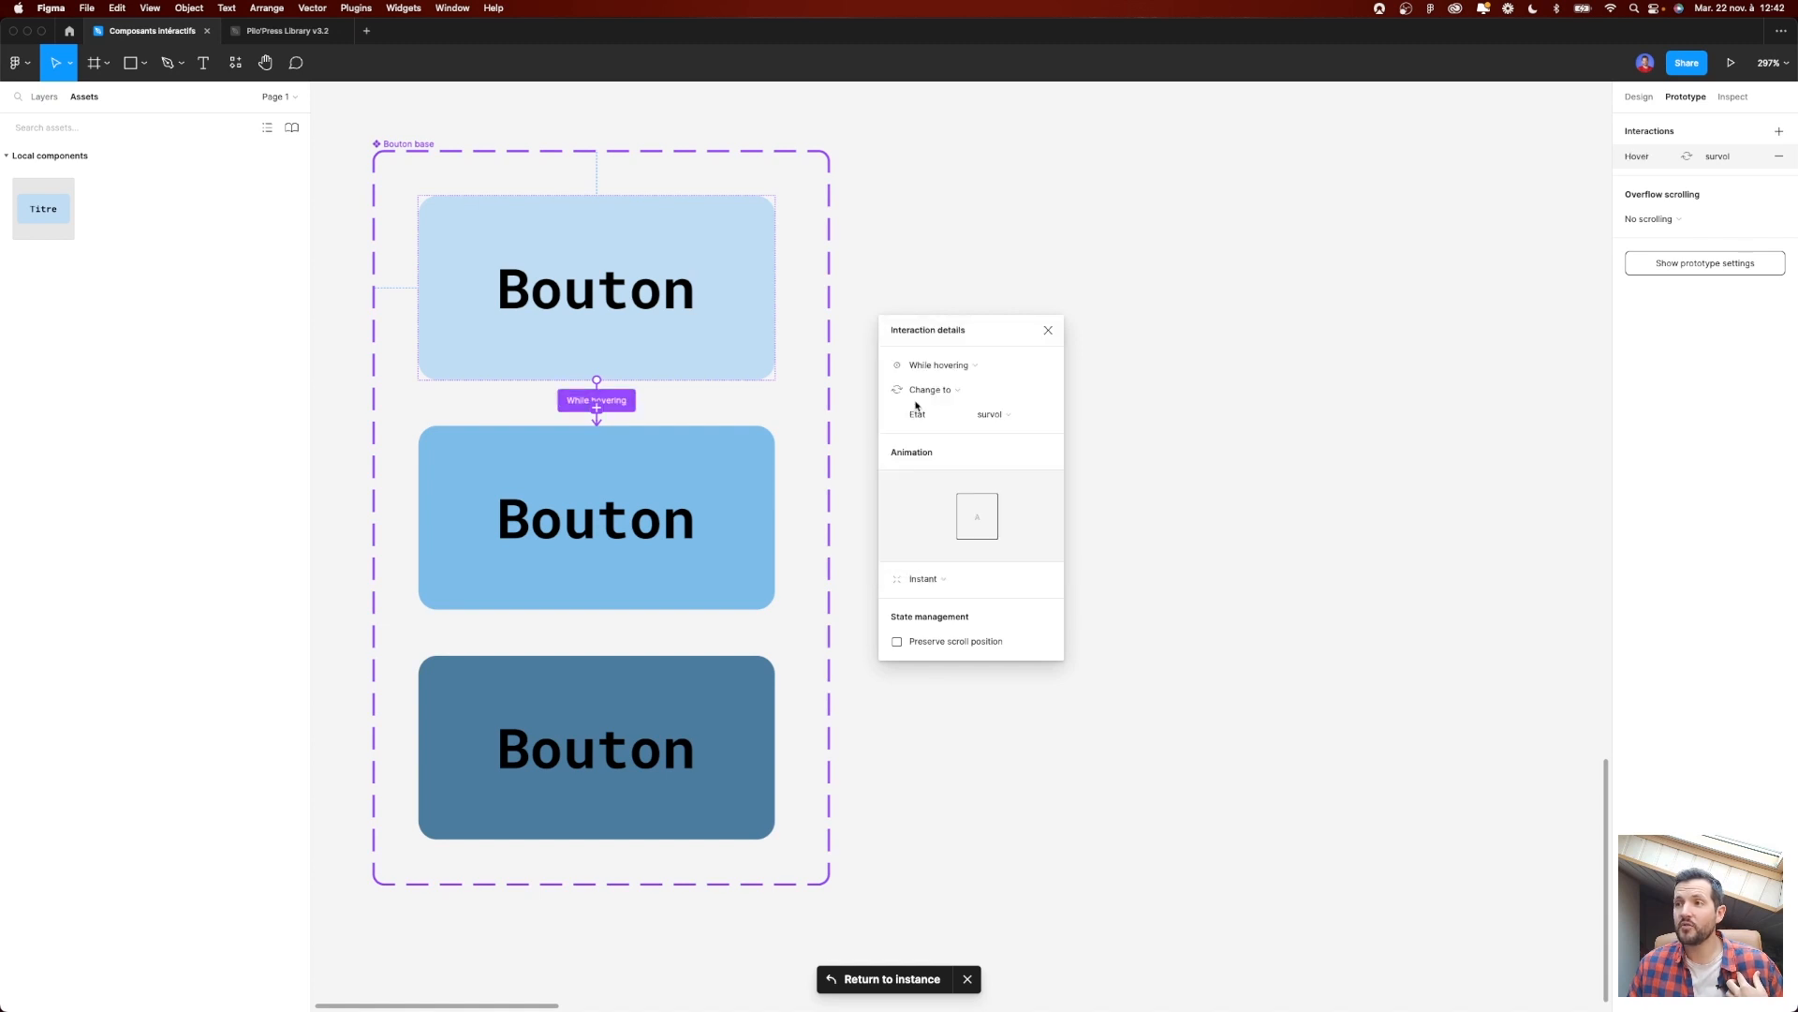
Step: Add a prototype interaction from the survol variant to the cliqué variant, triggered While pressing
left_click(609, 476)
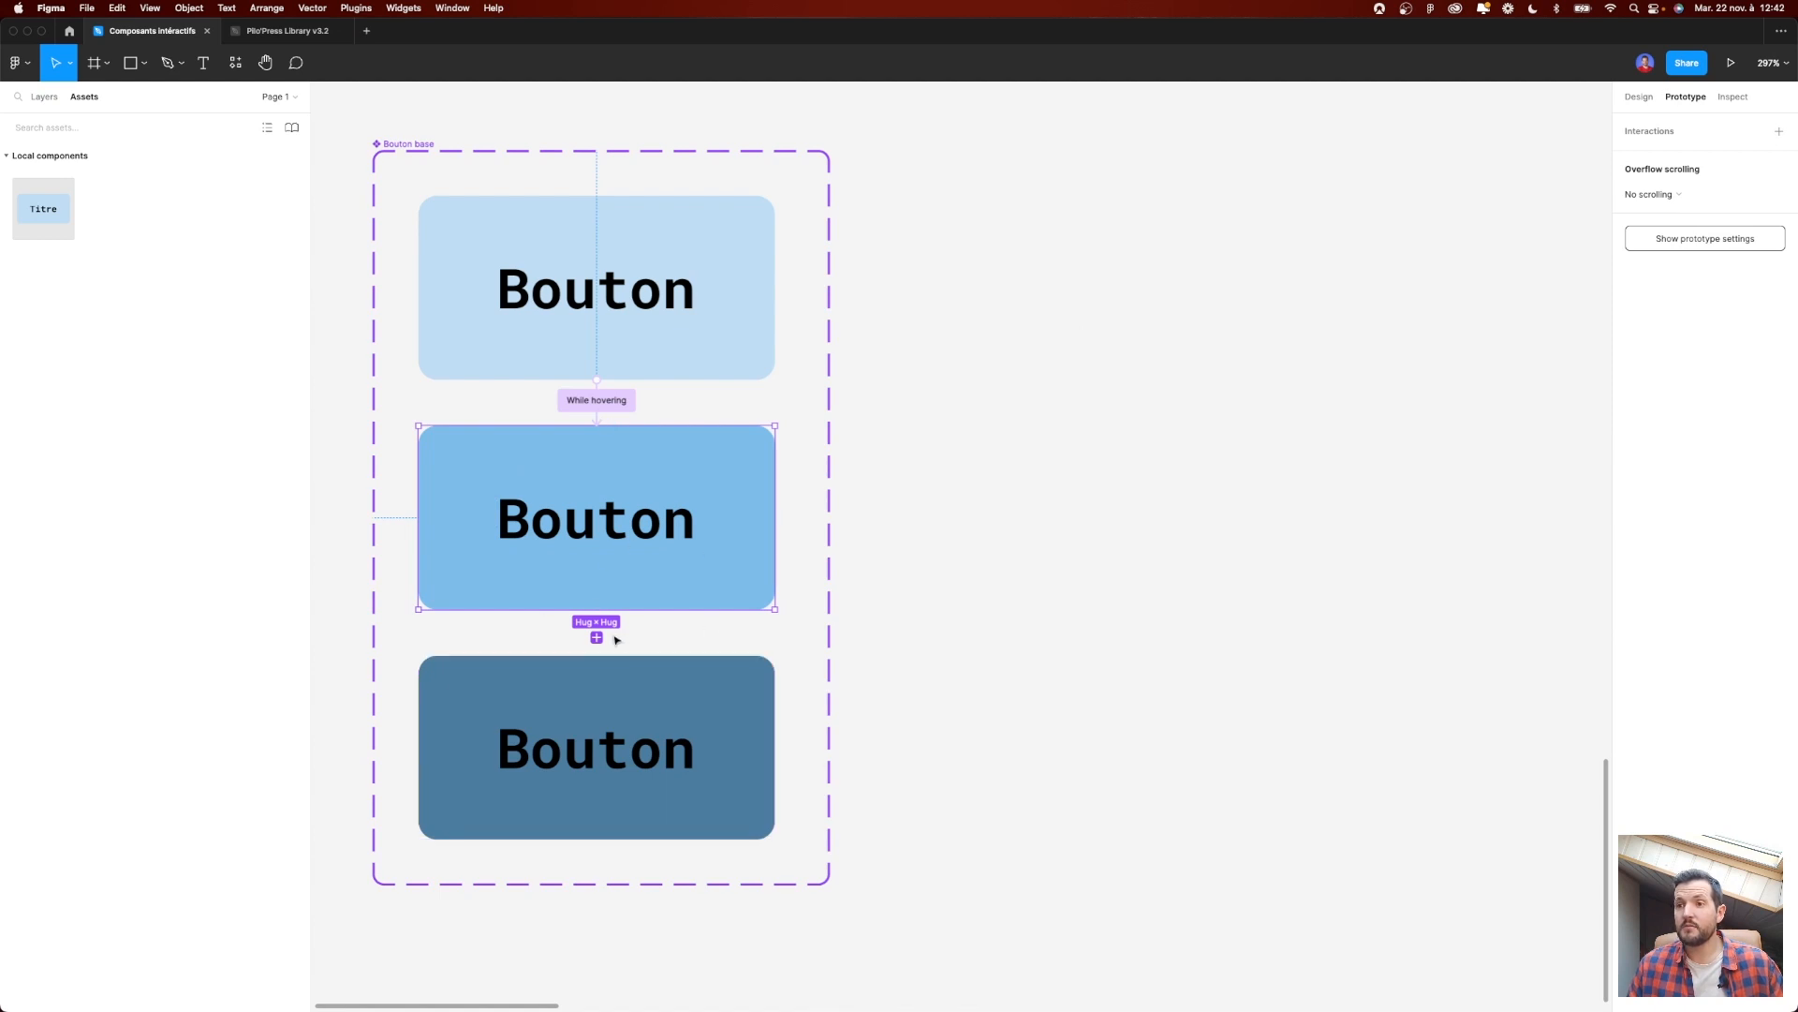
left_click_drag(598, 611, 616, 729)
left_click_drag(1526, 172, 1058, 333)
left_click(1034, 362)
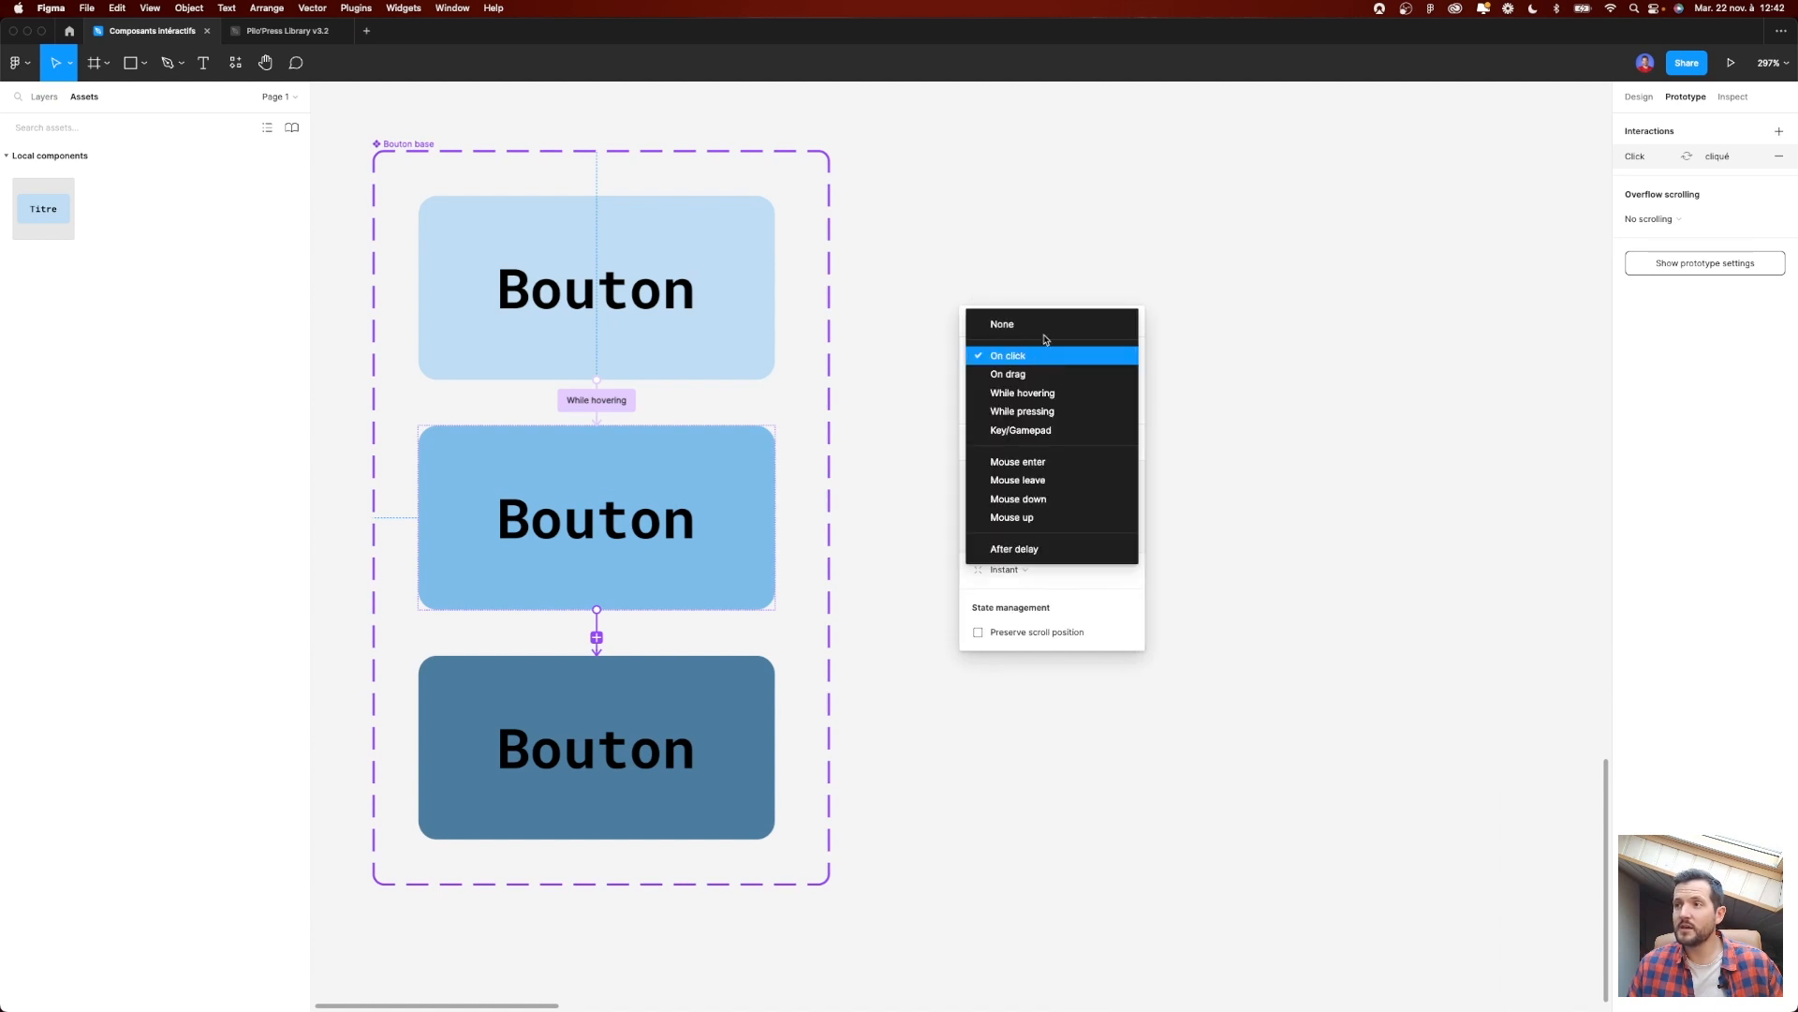
left_click(1064, 413)
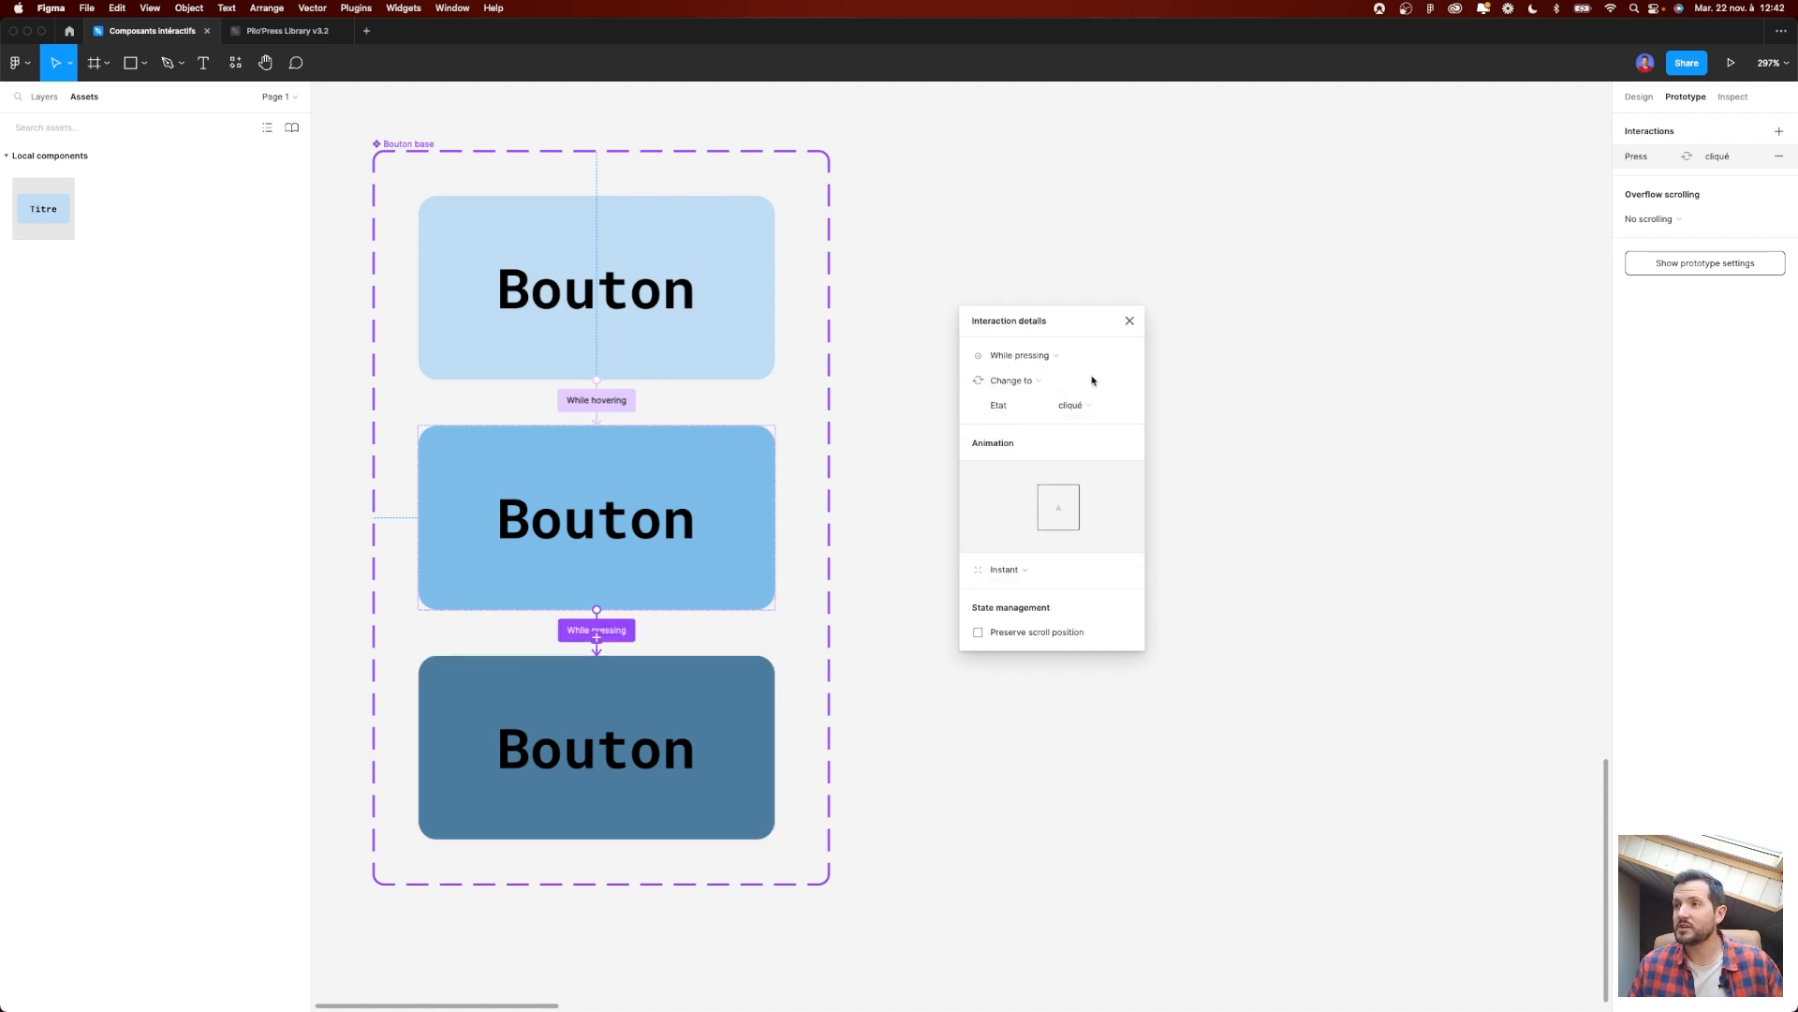
Step: Review the details of the interaction between the Default and survol variants, leaving its settings as they are
left_click(594, 400)
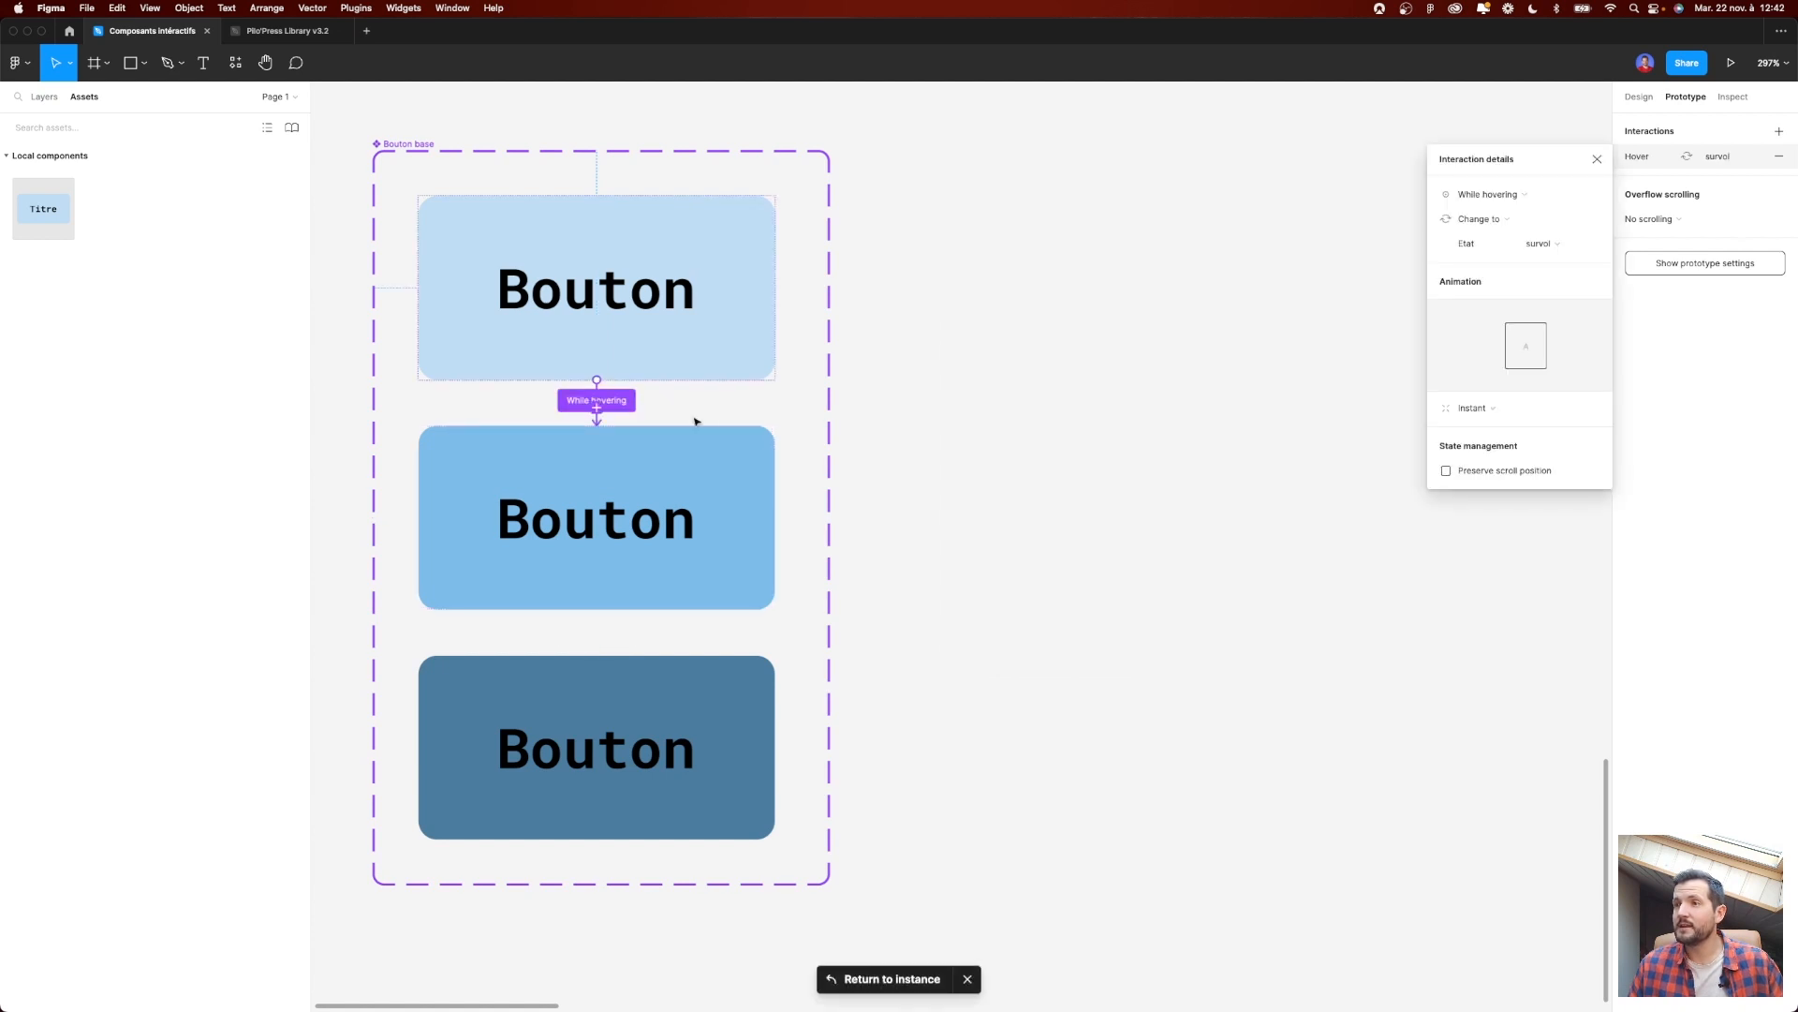
left_click_drag(1513, 210, 1087, 368)
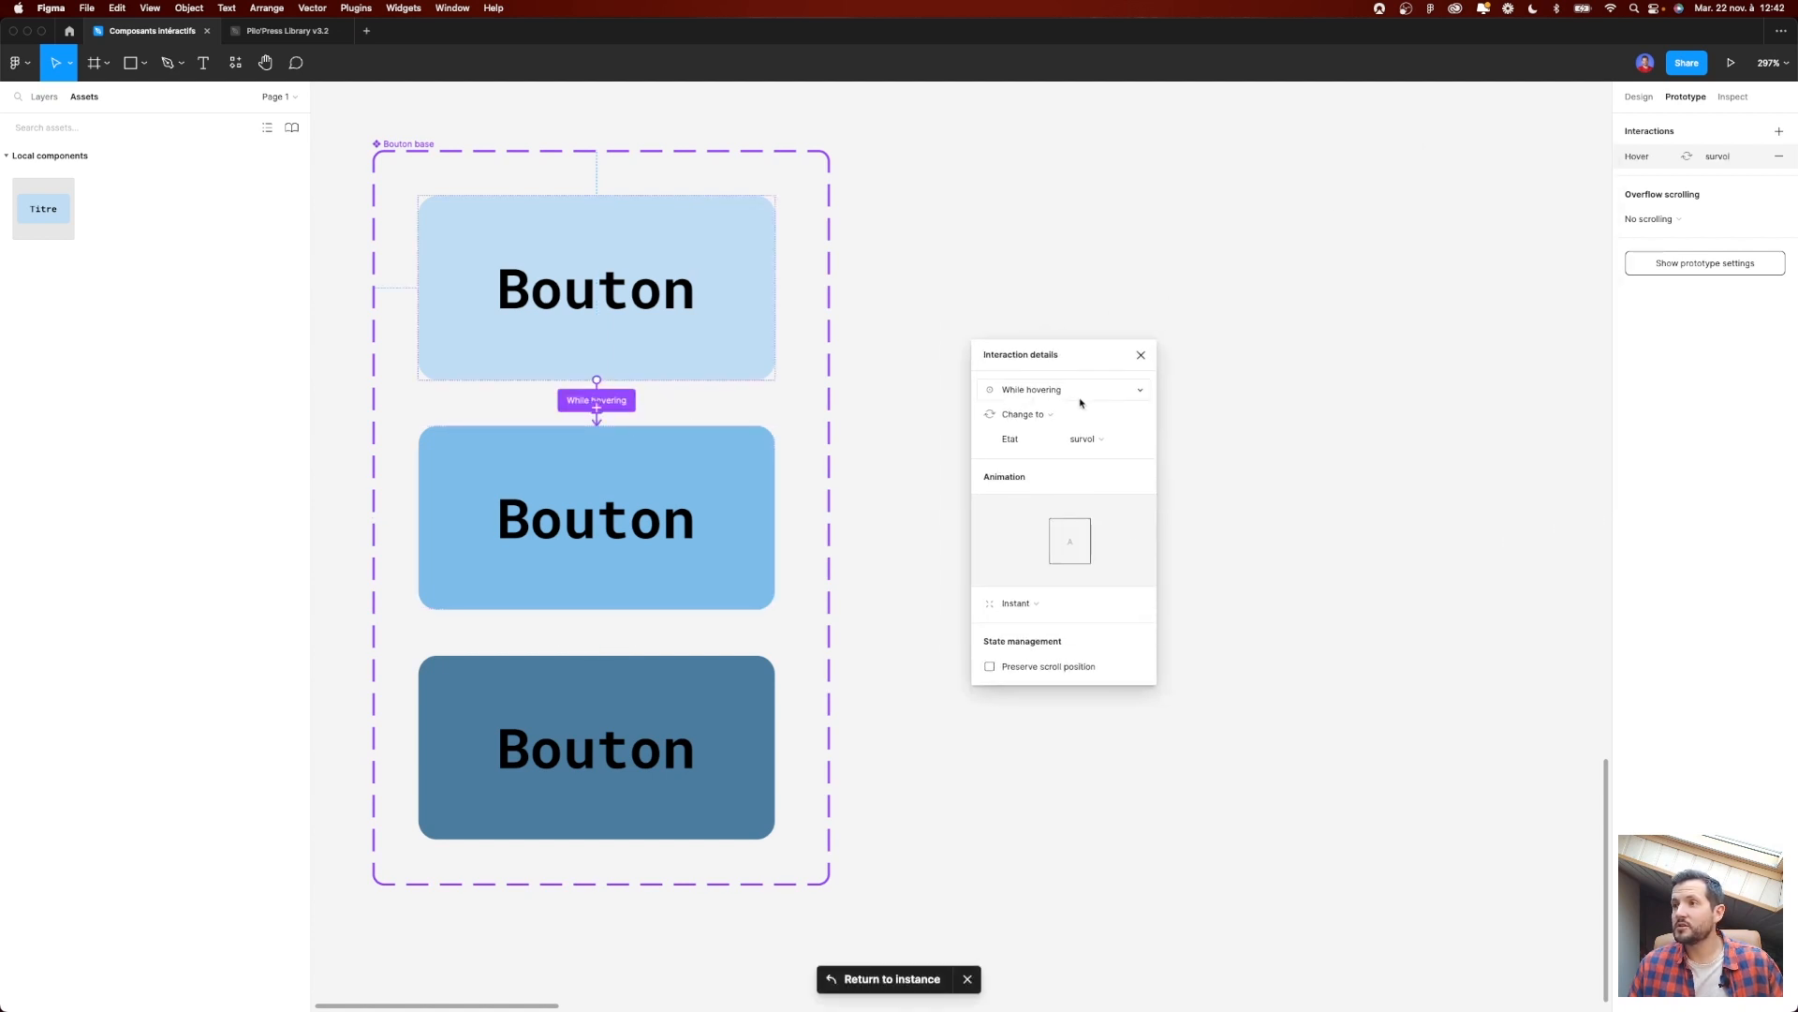
left_click(1141, 355)
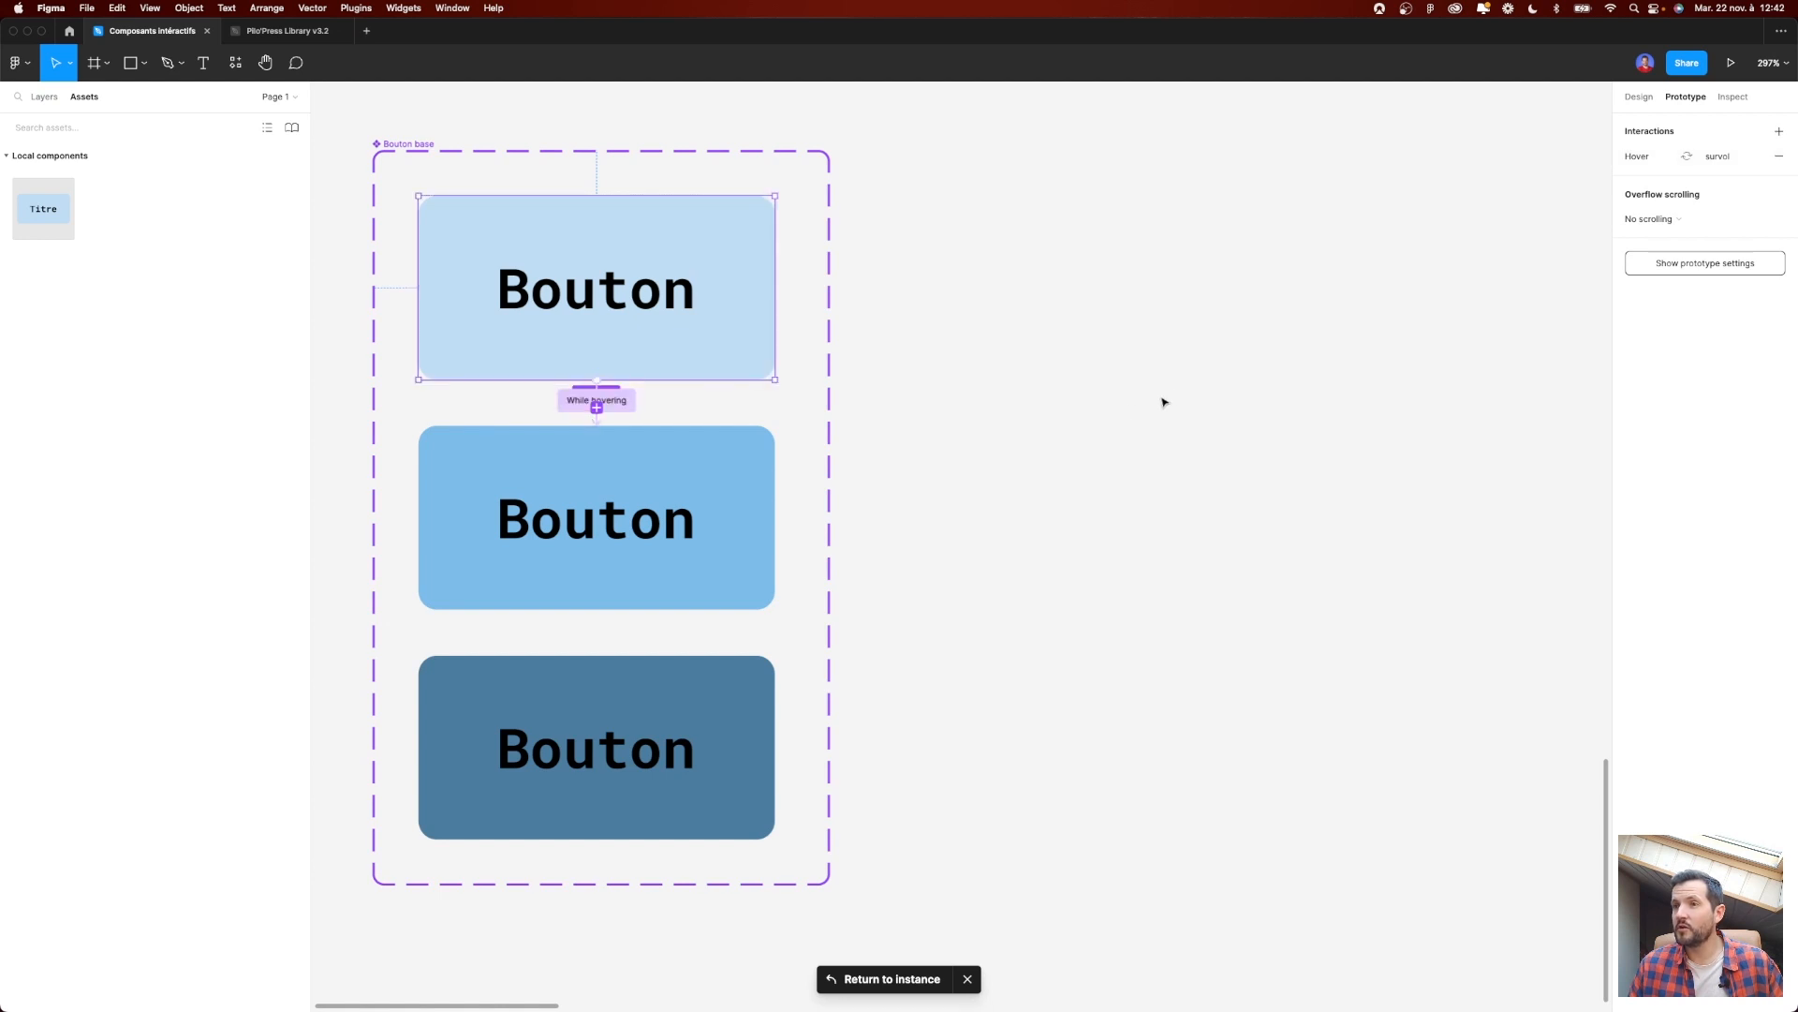
Step: Draw a frame about 411 × 291 beside the Bouton base set and place an instance of the Default button near its centre
scroll(1099, 404, "down", 3)
left_click_drag(1099, 405, 775, 462)
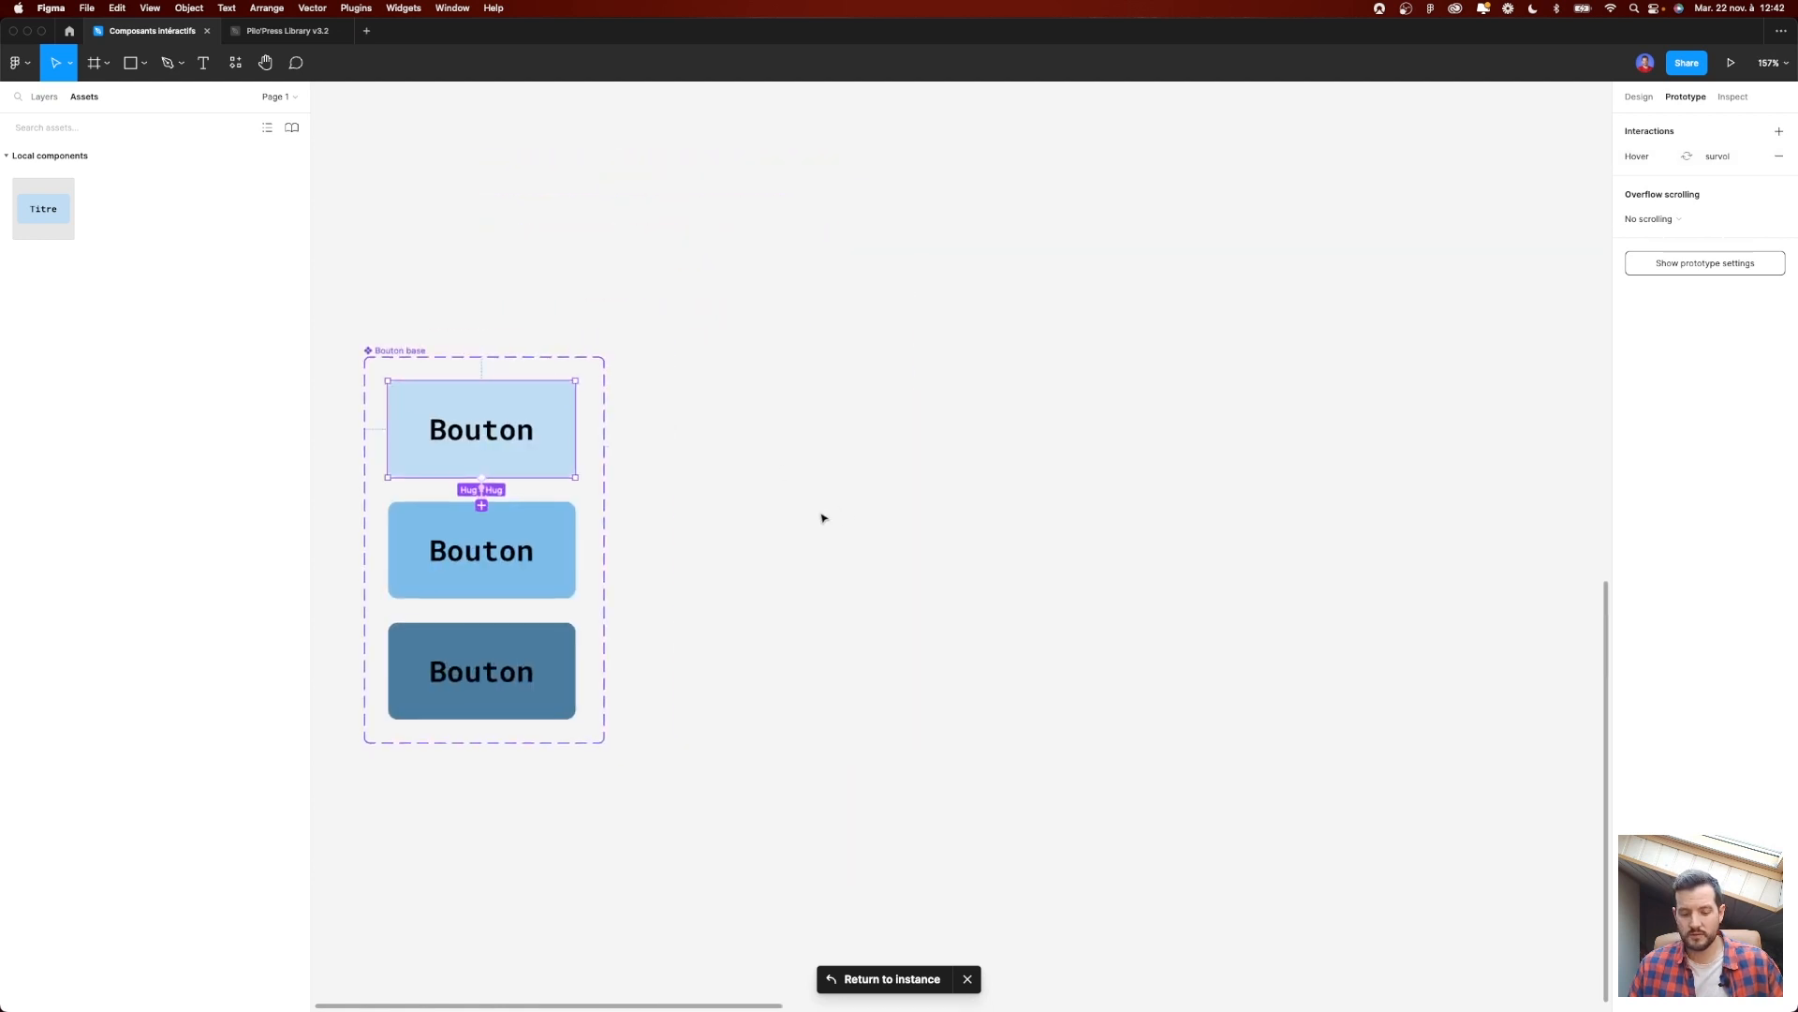
key("f")
left_click_drag(696, 357, 1194, 709)
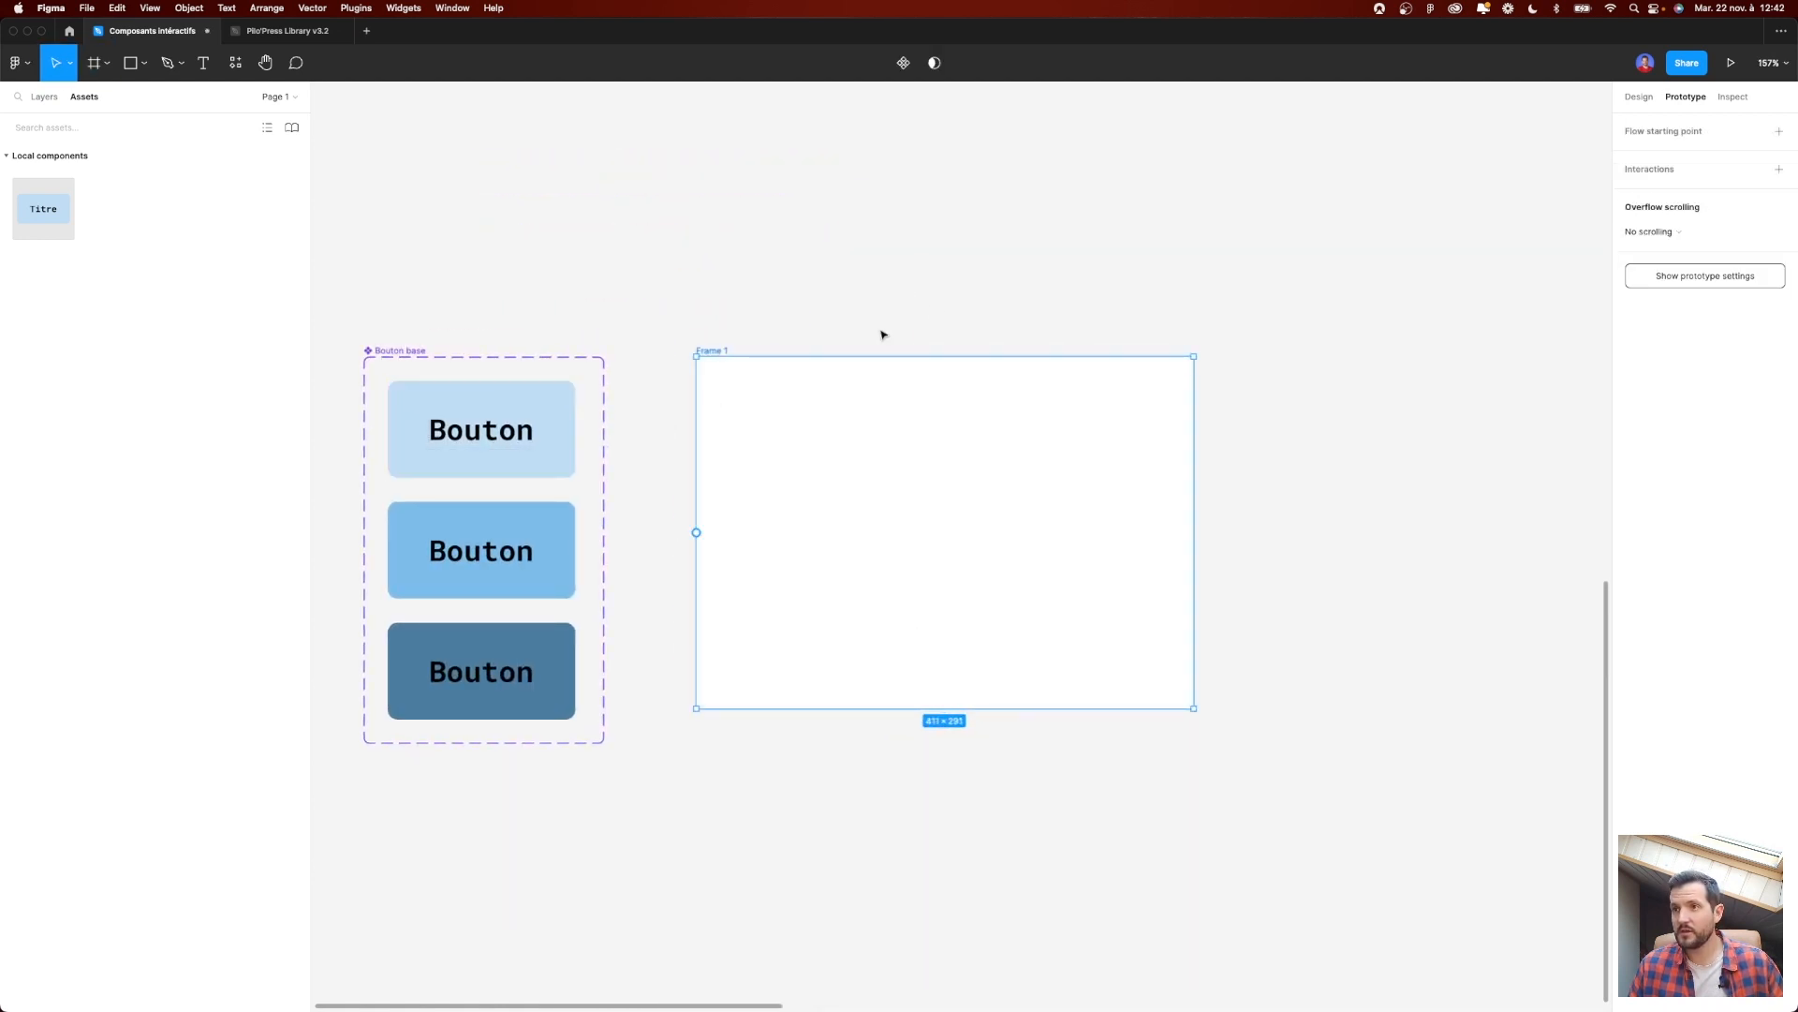
left_click(503, 470)
left_click_drag(503, 470, 961, 568)
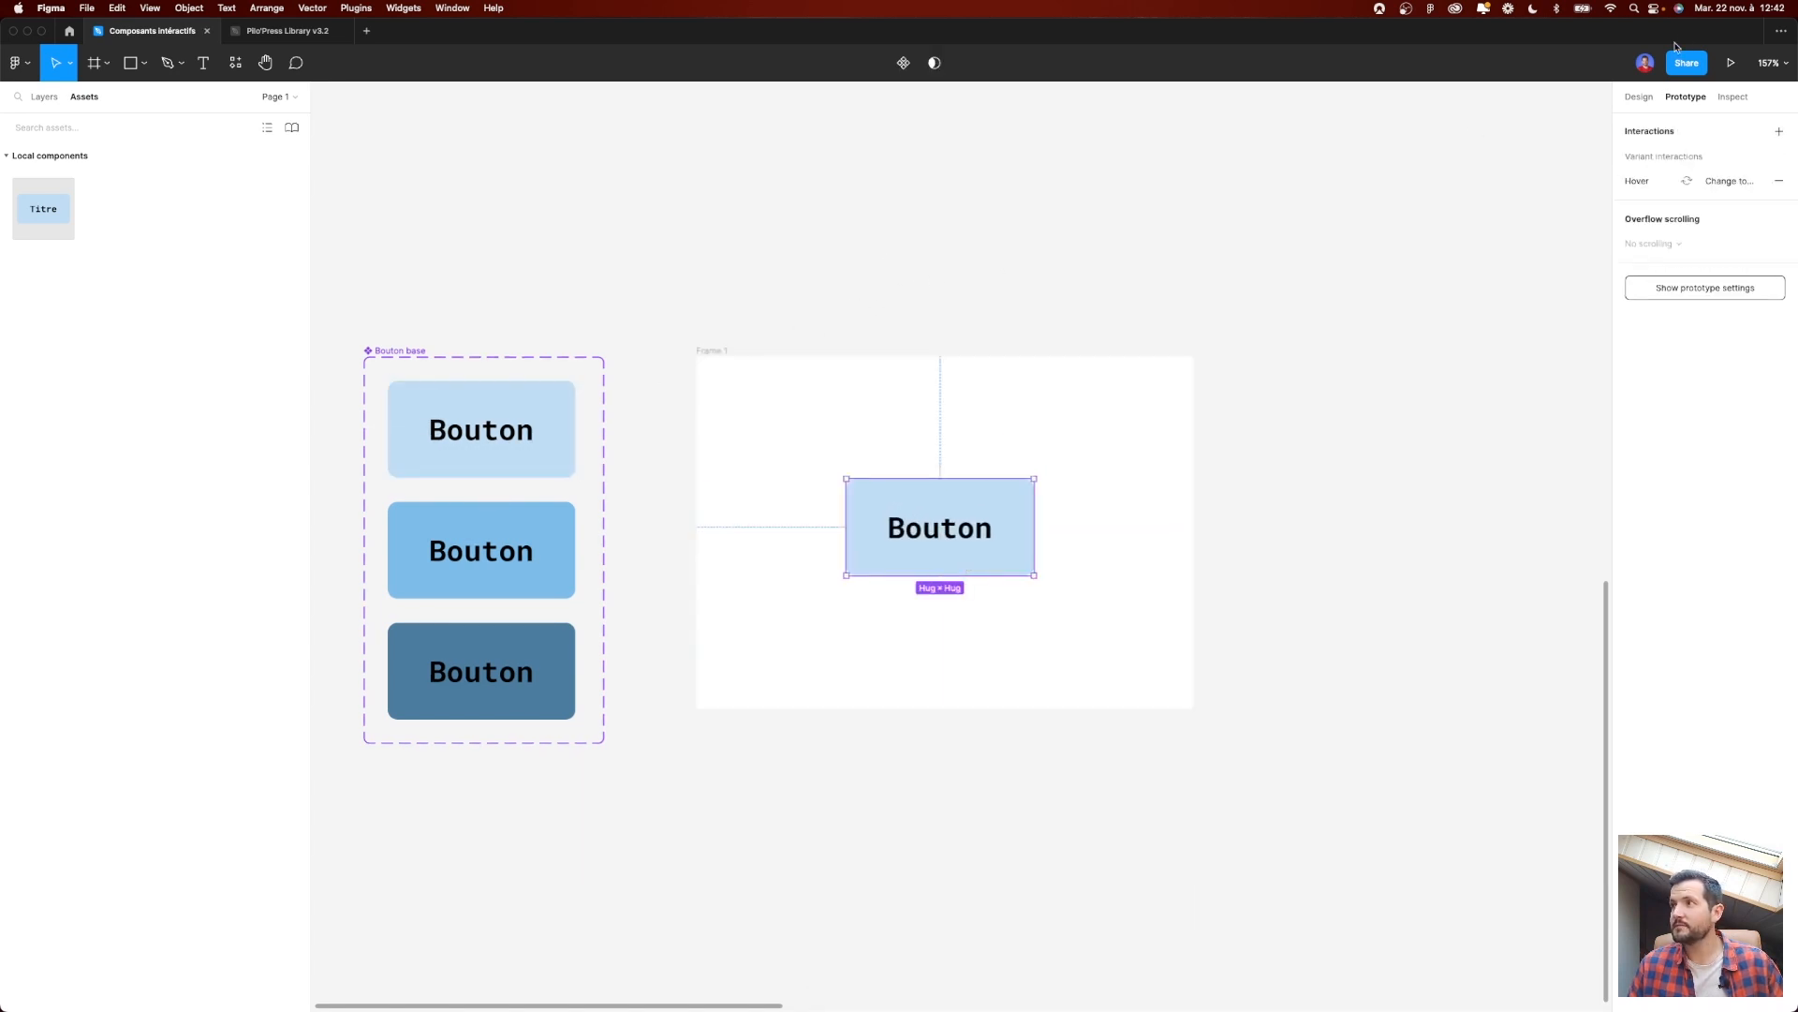
Step: Preview Frame 1 as a prototype, test the button's hover and pressed states, and close the preview
left_click(699, 355)
left_click(1731, 62)
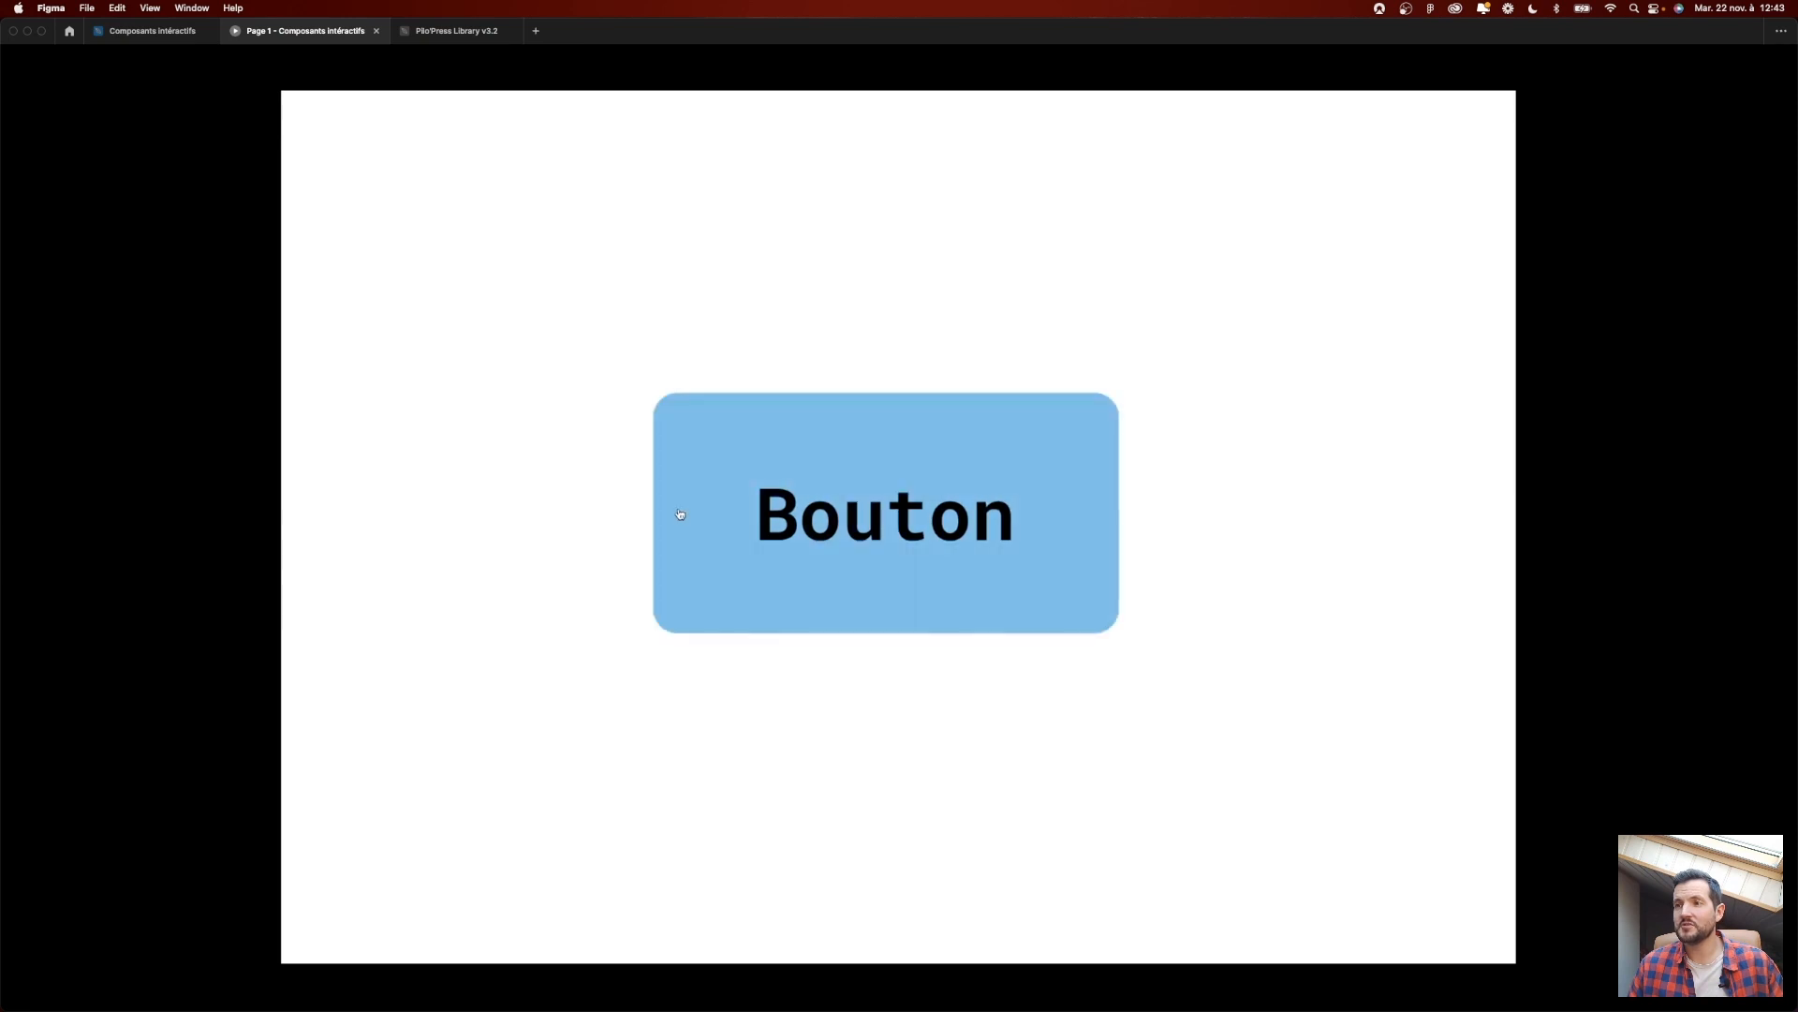
left_click(789, 453)
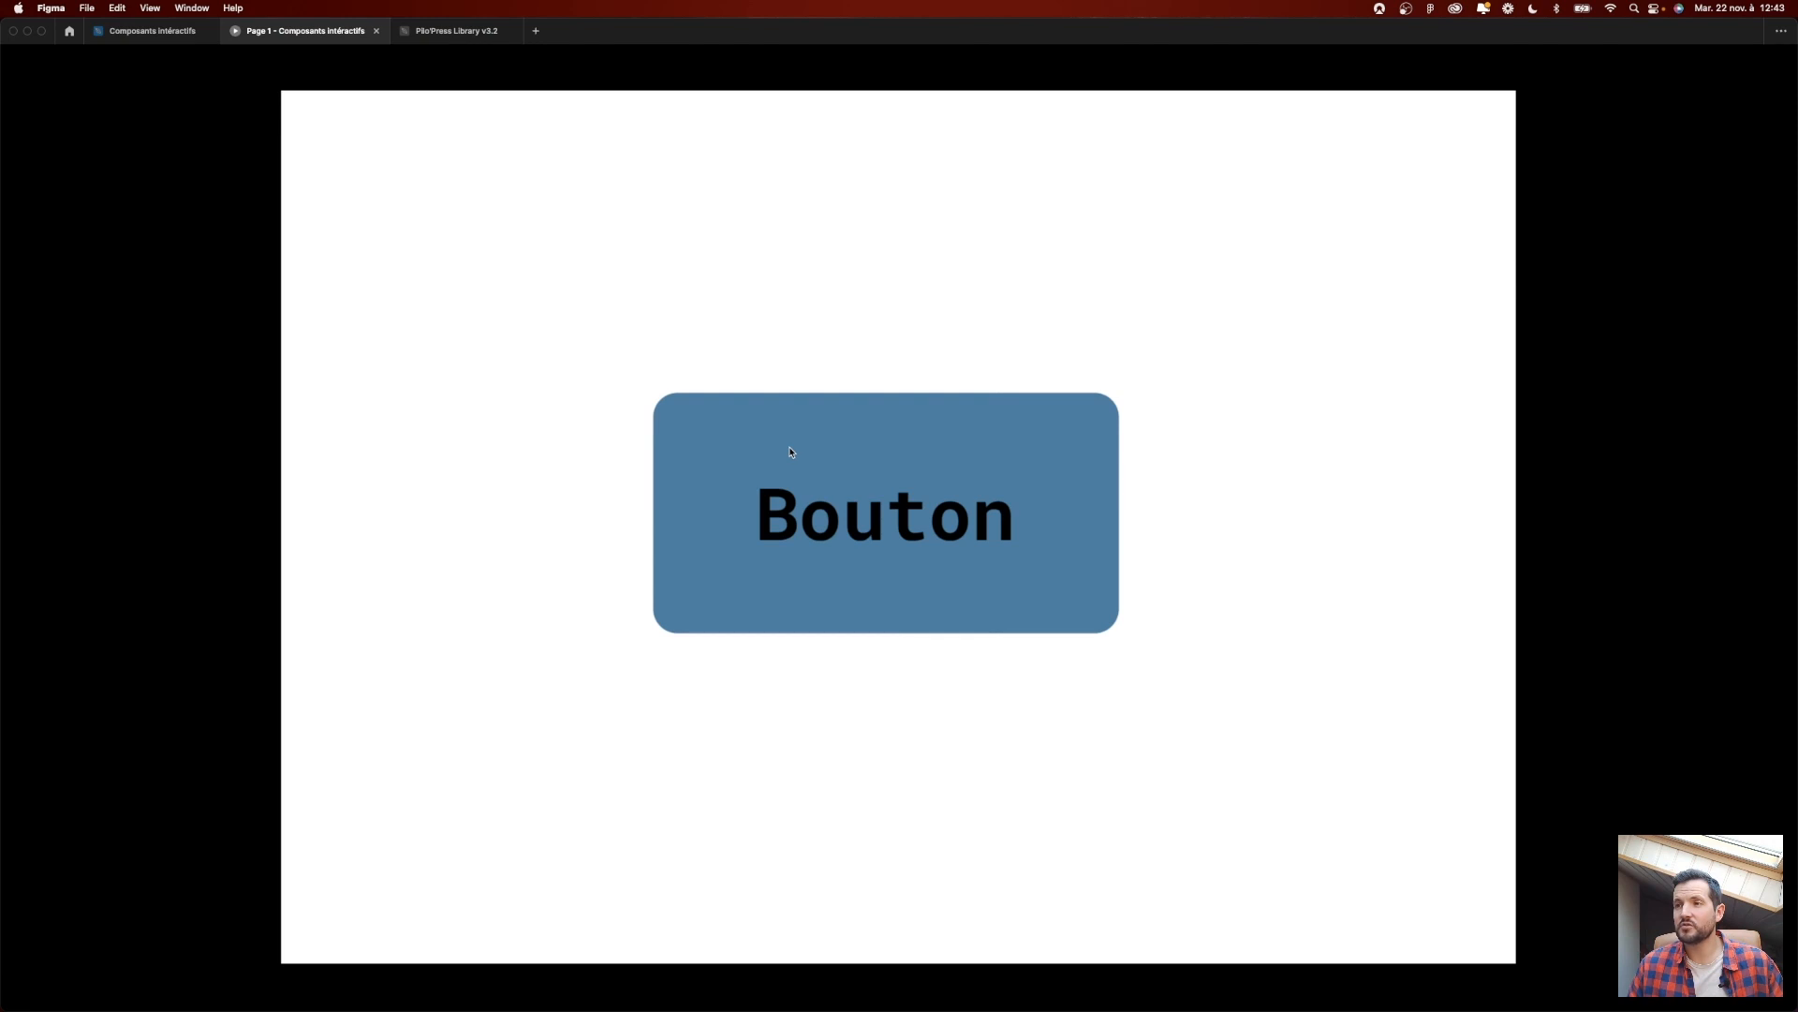
left_click(789, 453)
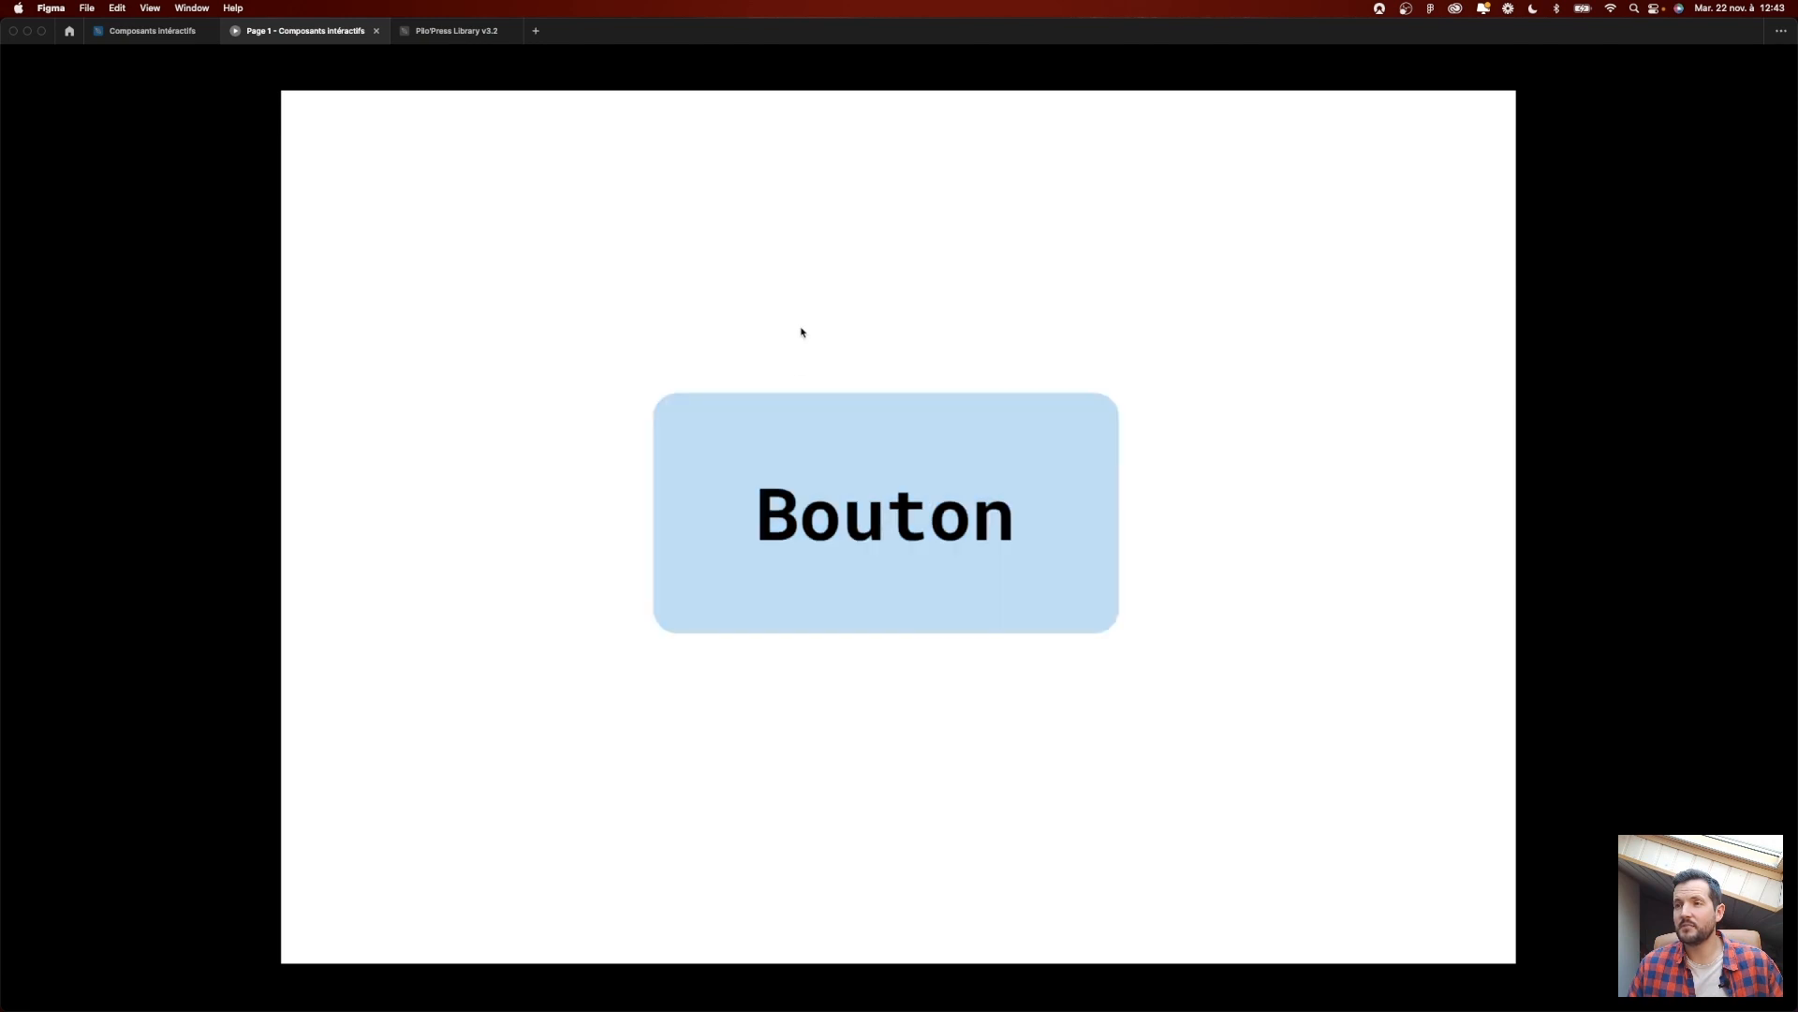
left_click(848, 441)
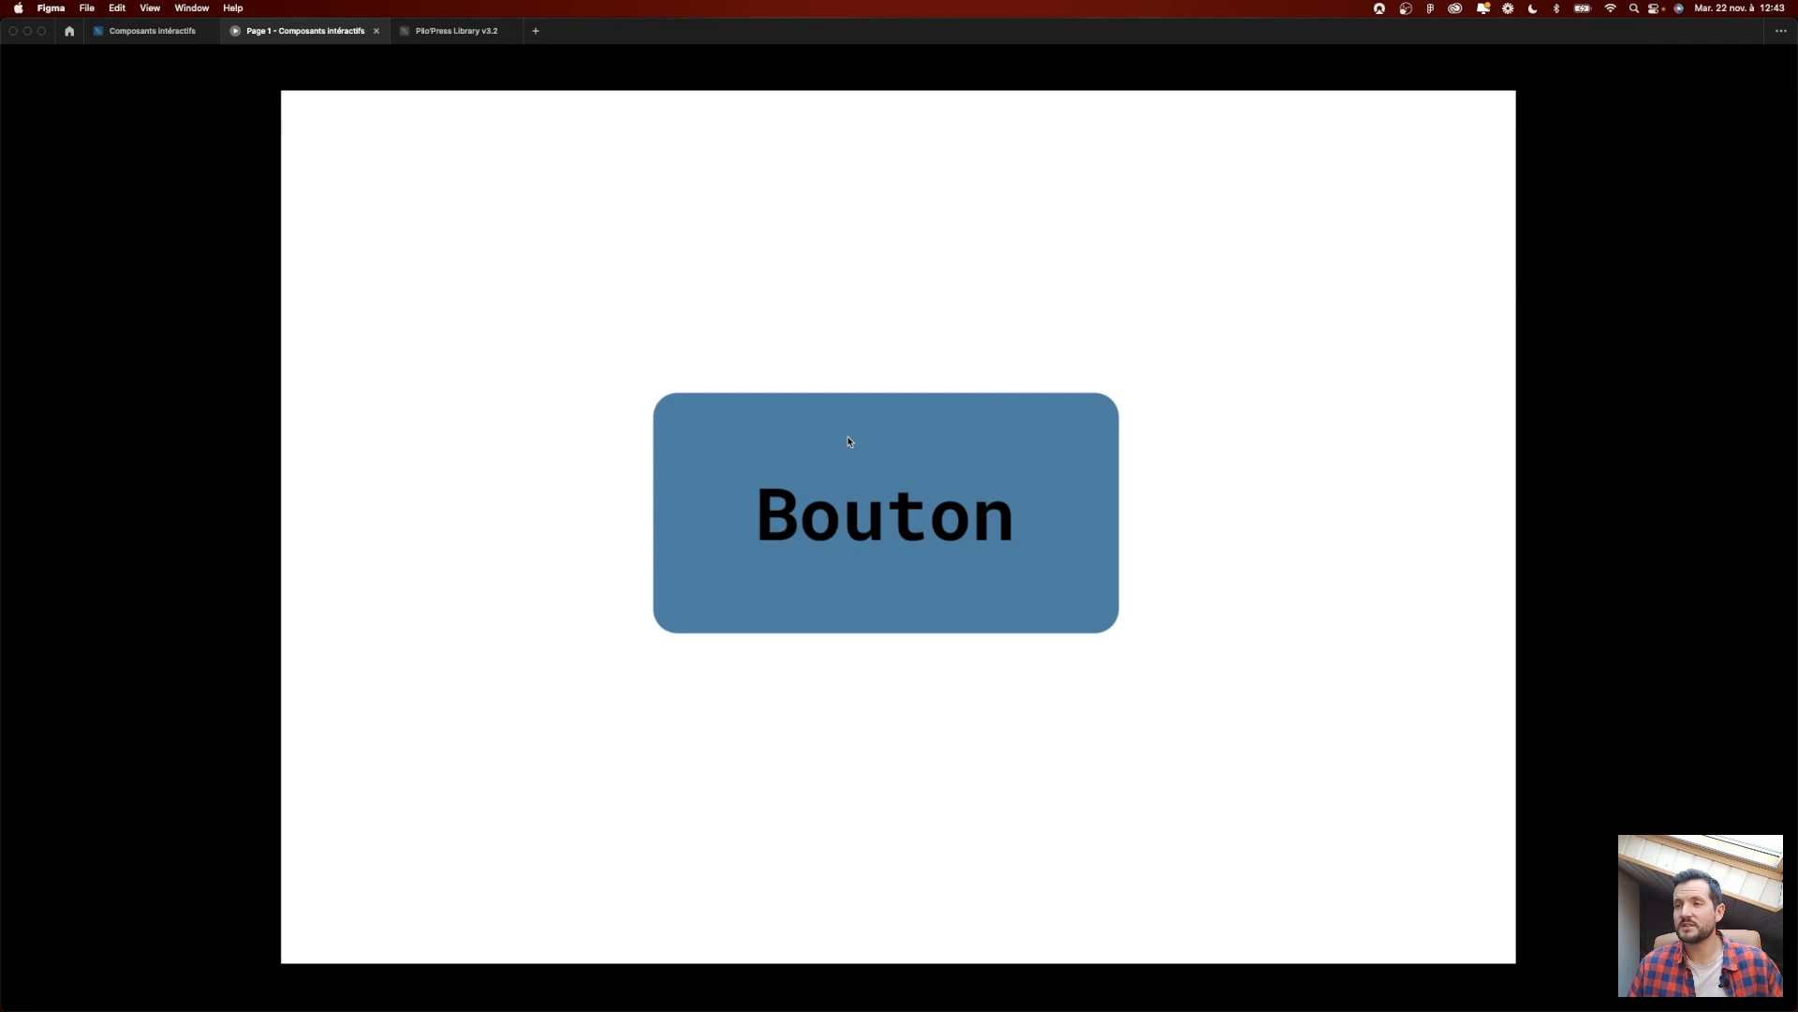
left_click(857, 434)
key("super+w")
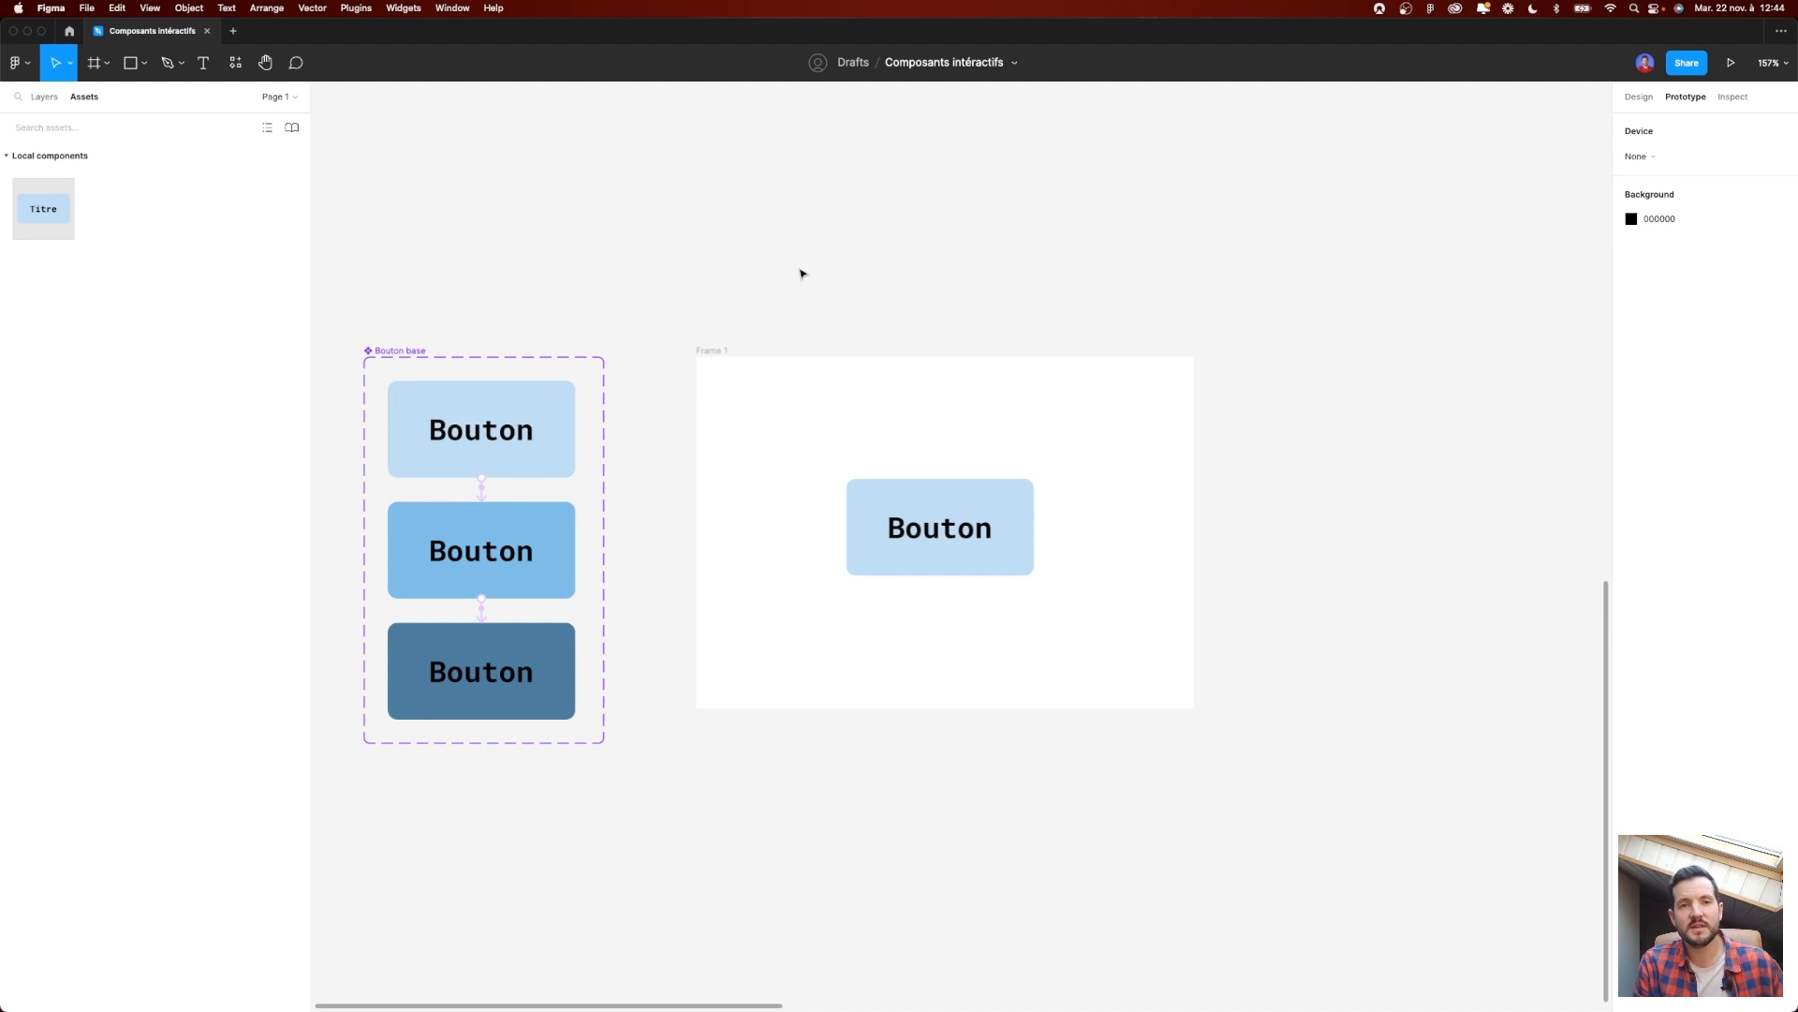
Step: Examine the first card's button instance for its inherited variant interaction and compare it with the Bouton base component set
scroll(729, 269, "down", 5)
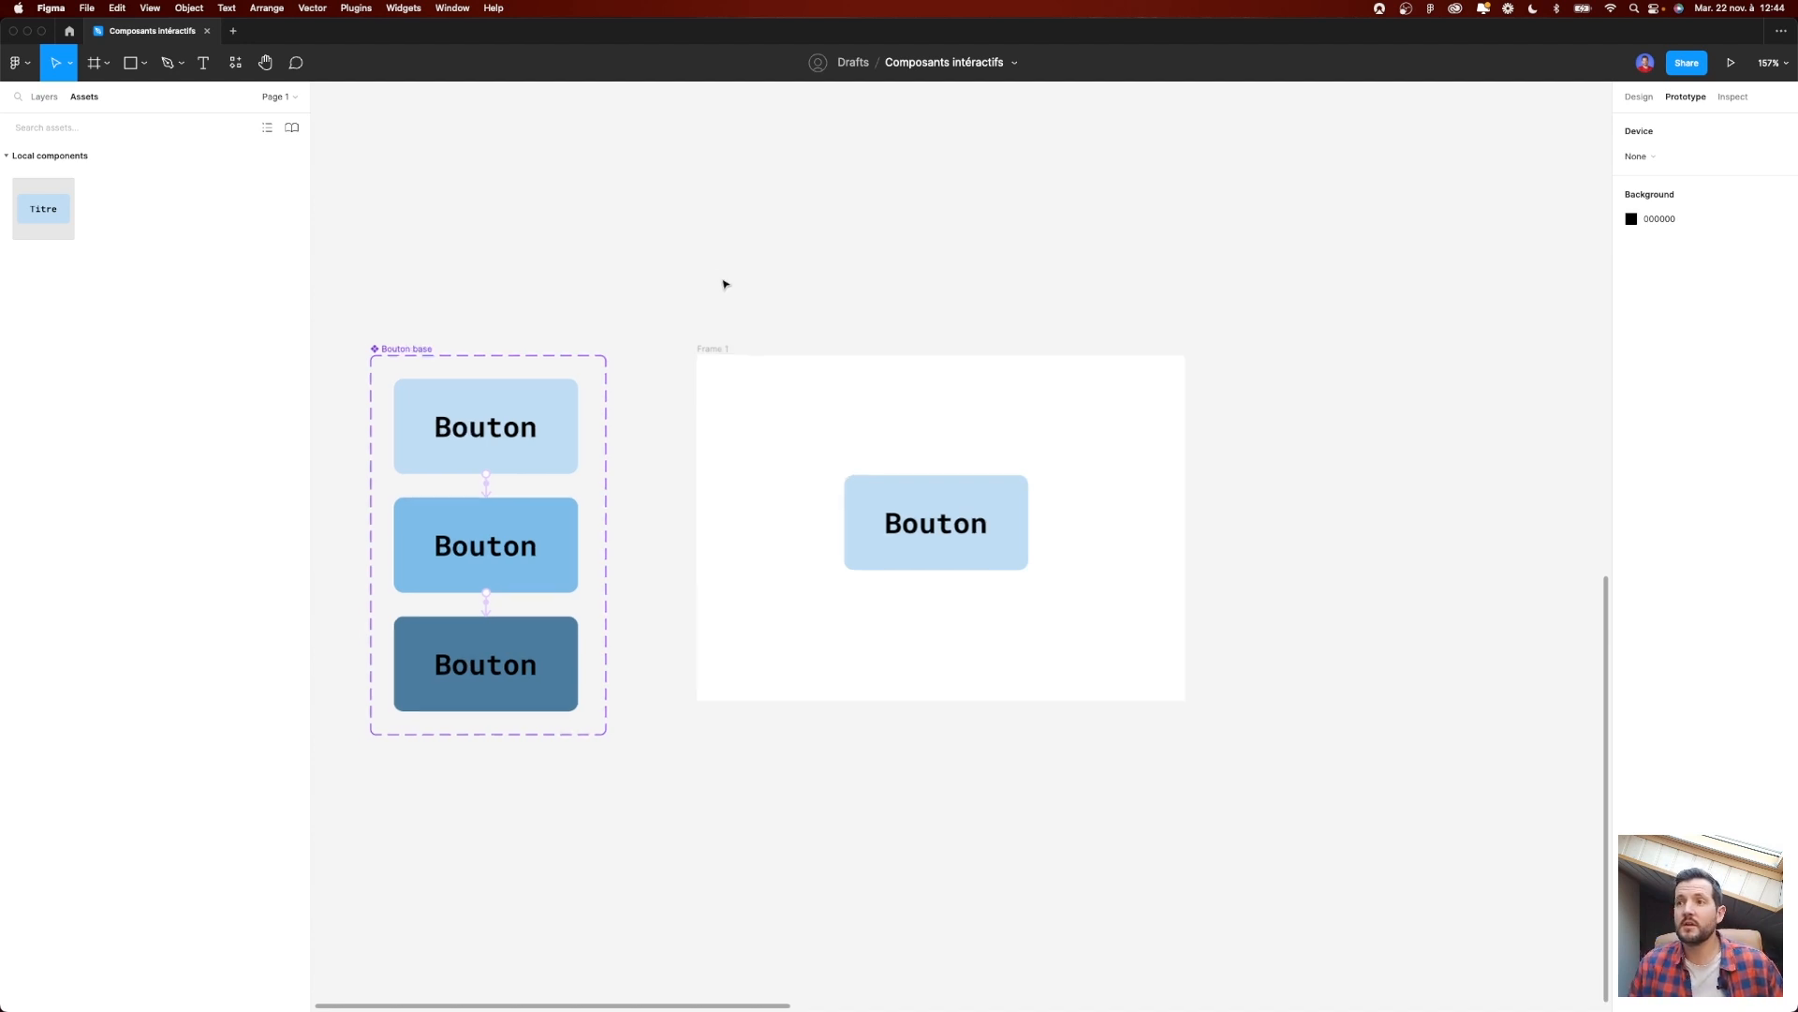
left_click_drag(1064, 254, 409, 534)
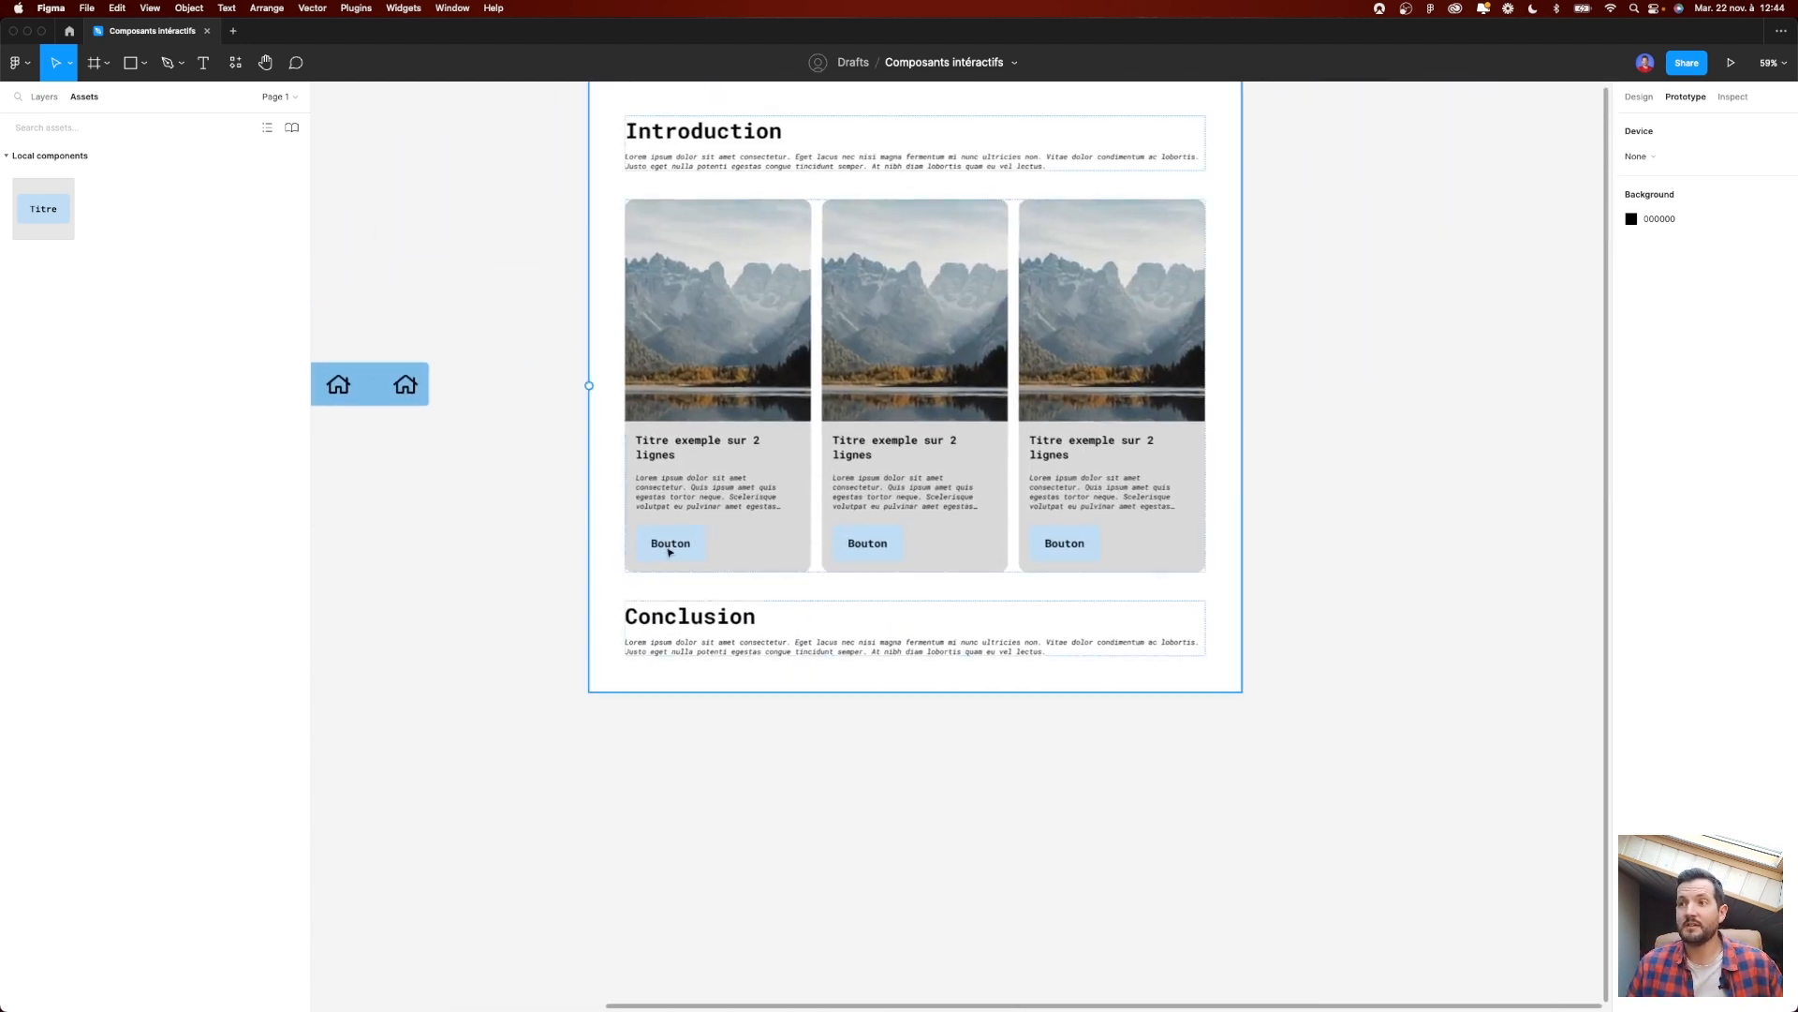
scroll(643, 623, "up", 3)
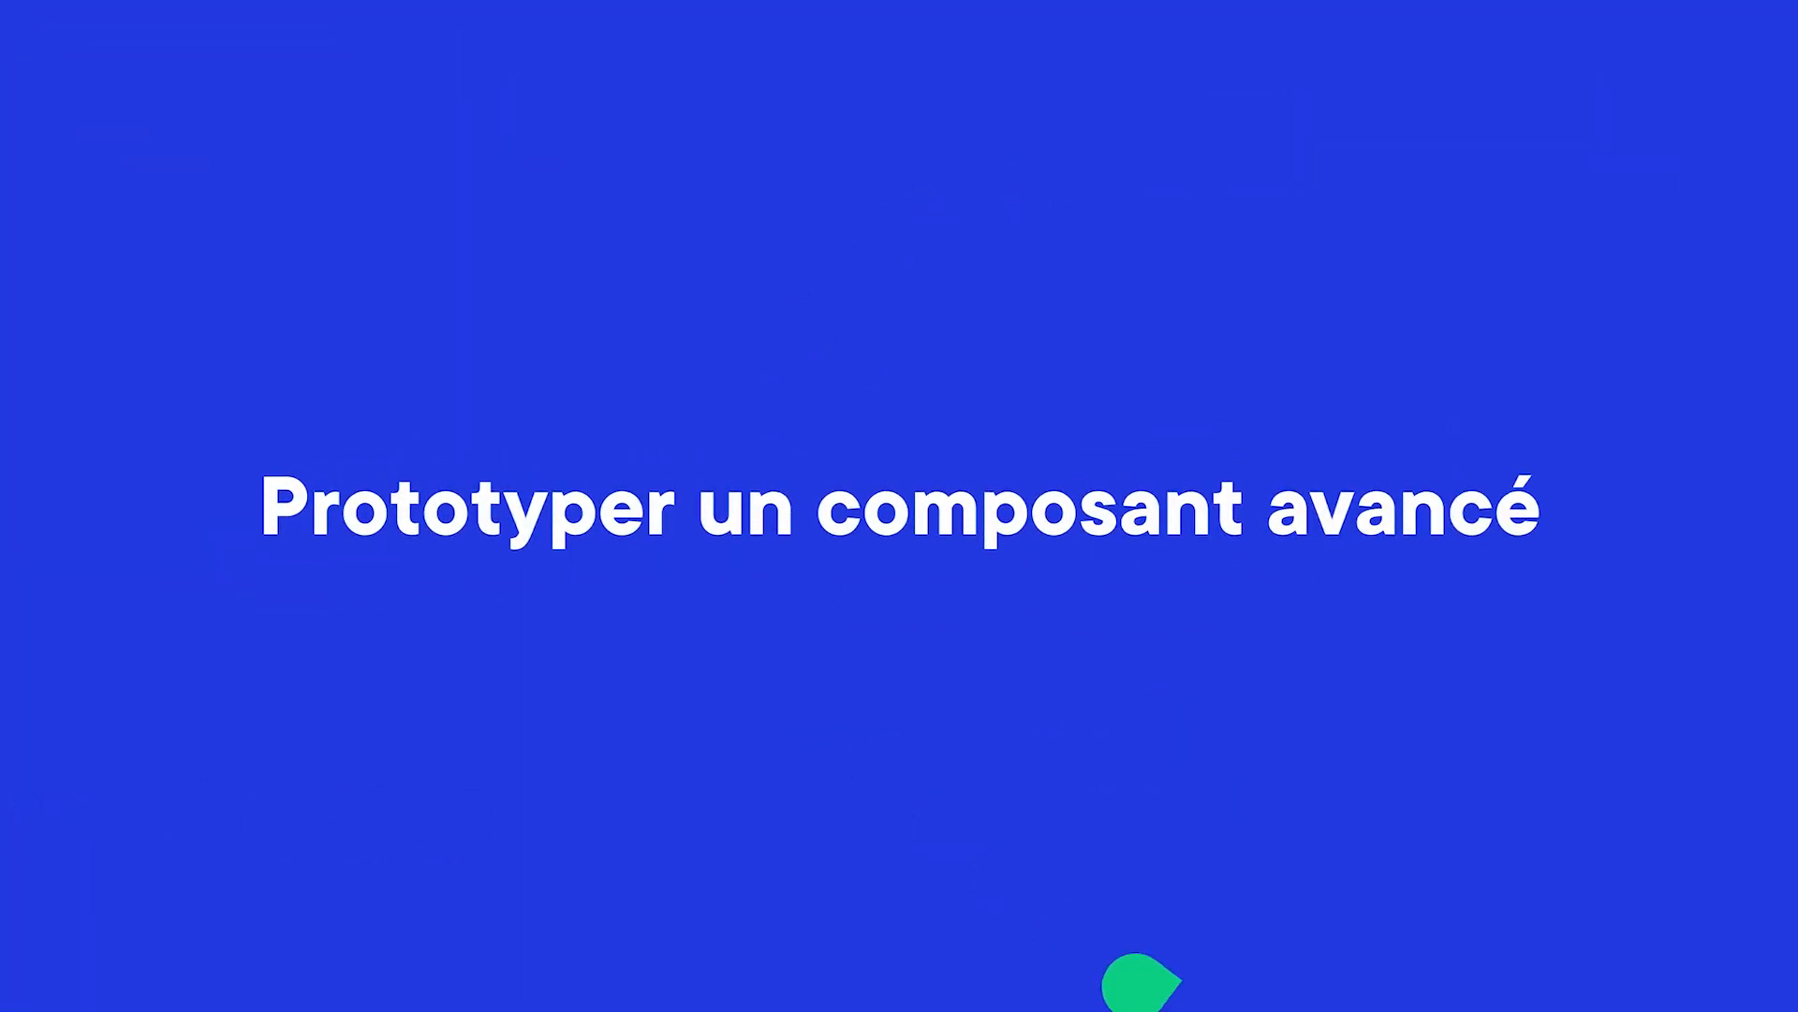
left_click(548, 692)
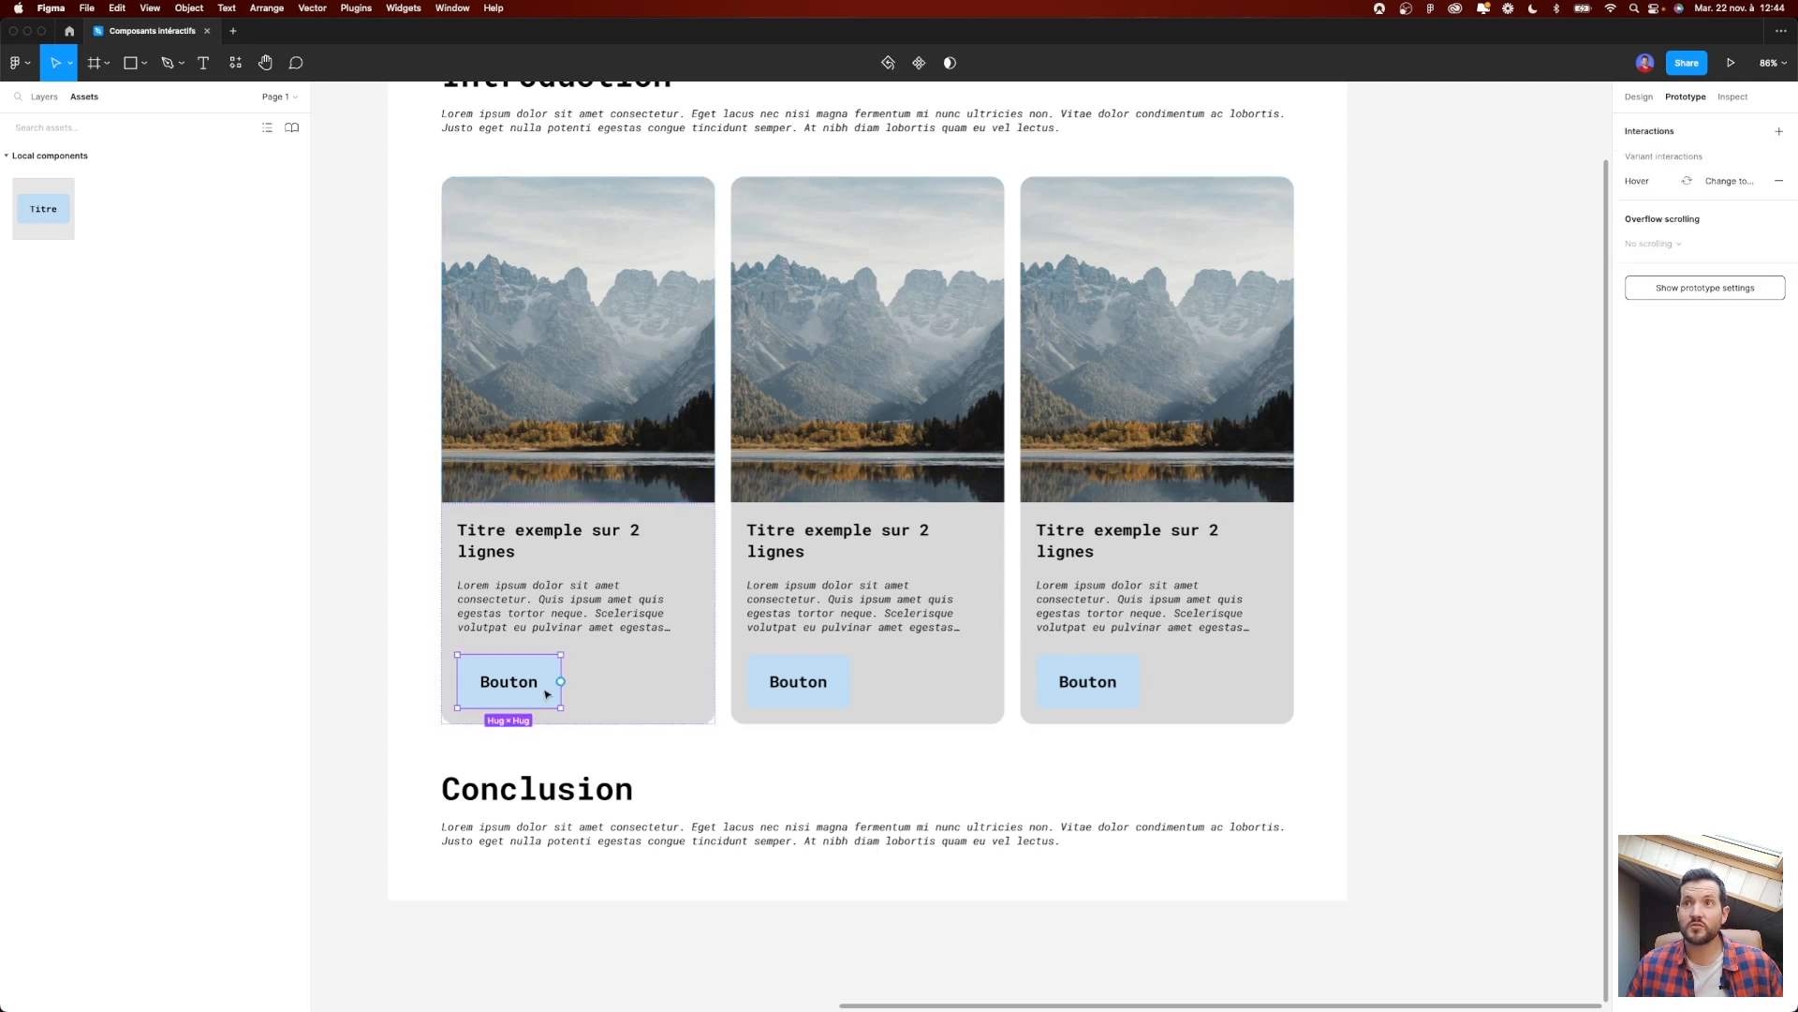
scroll(548, 693, "down", 10)
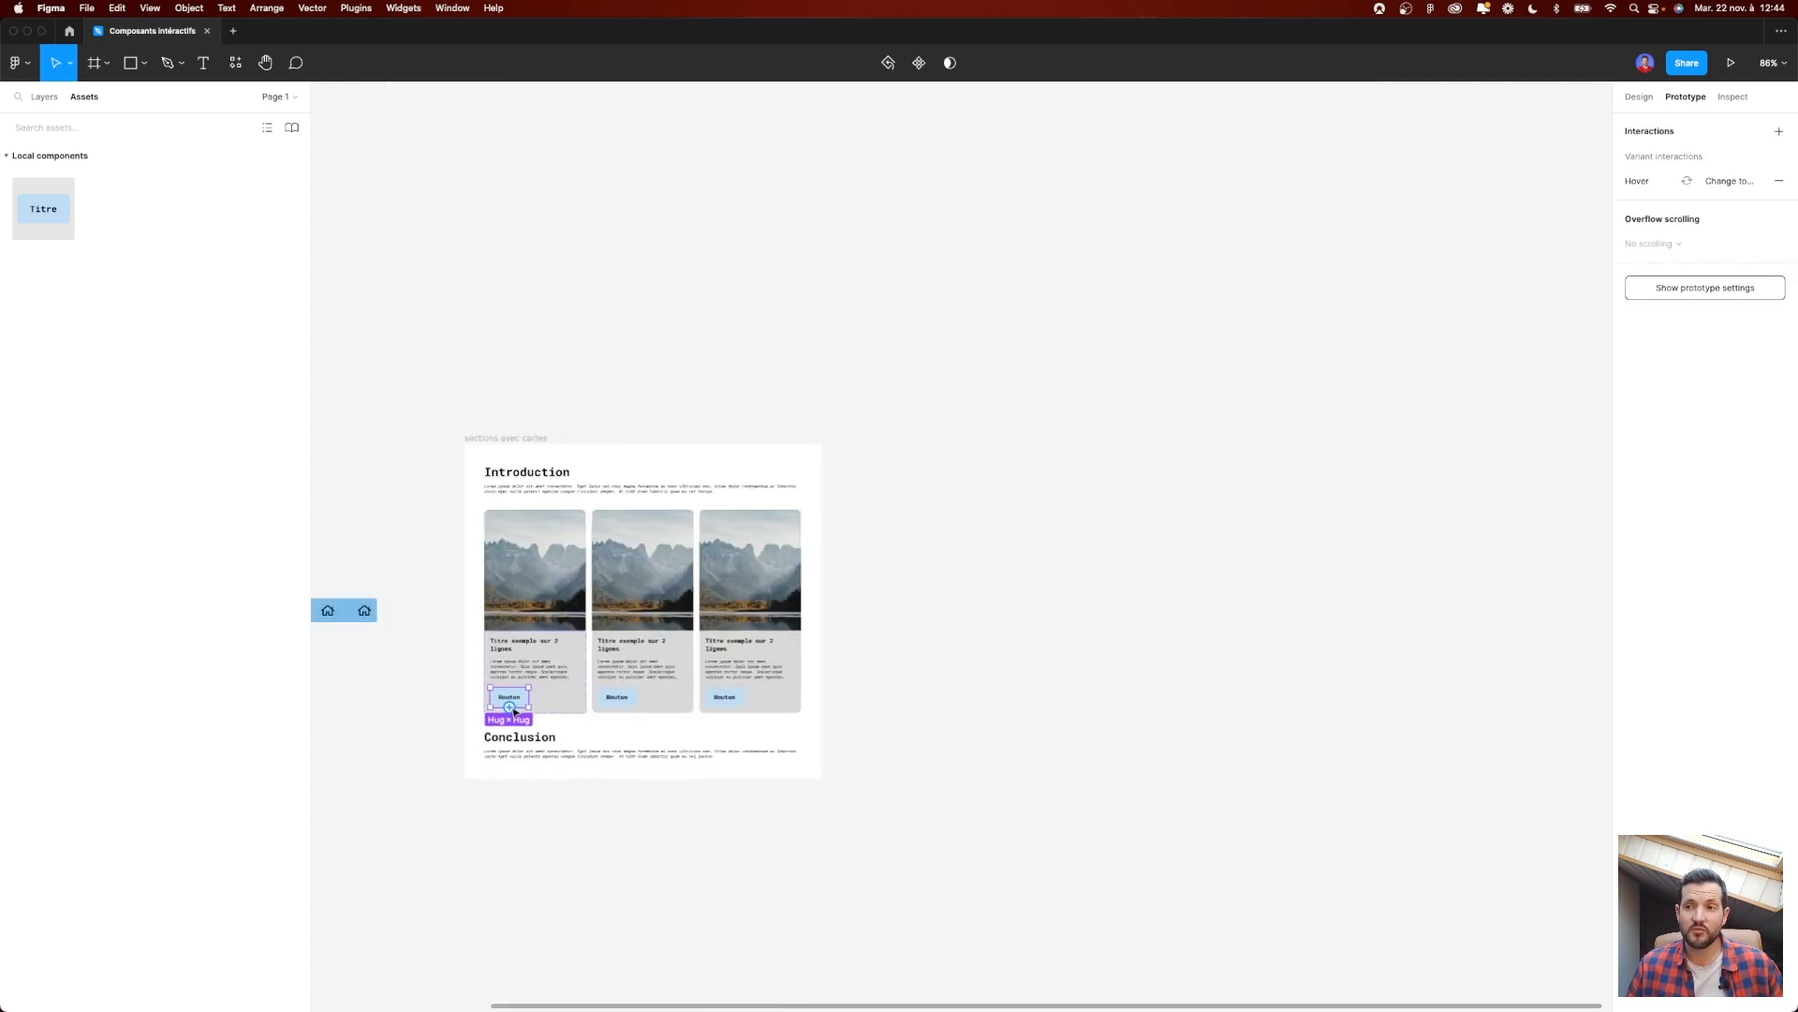
scroll(731, 528, "left", 10)
scroll(732, 529, "up", 5)
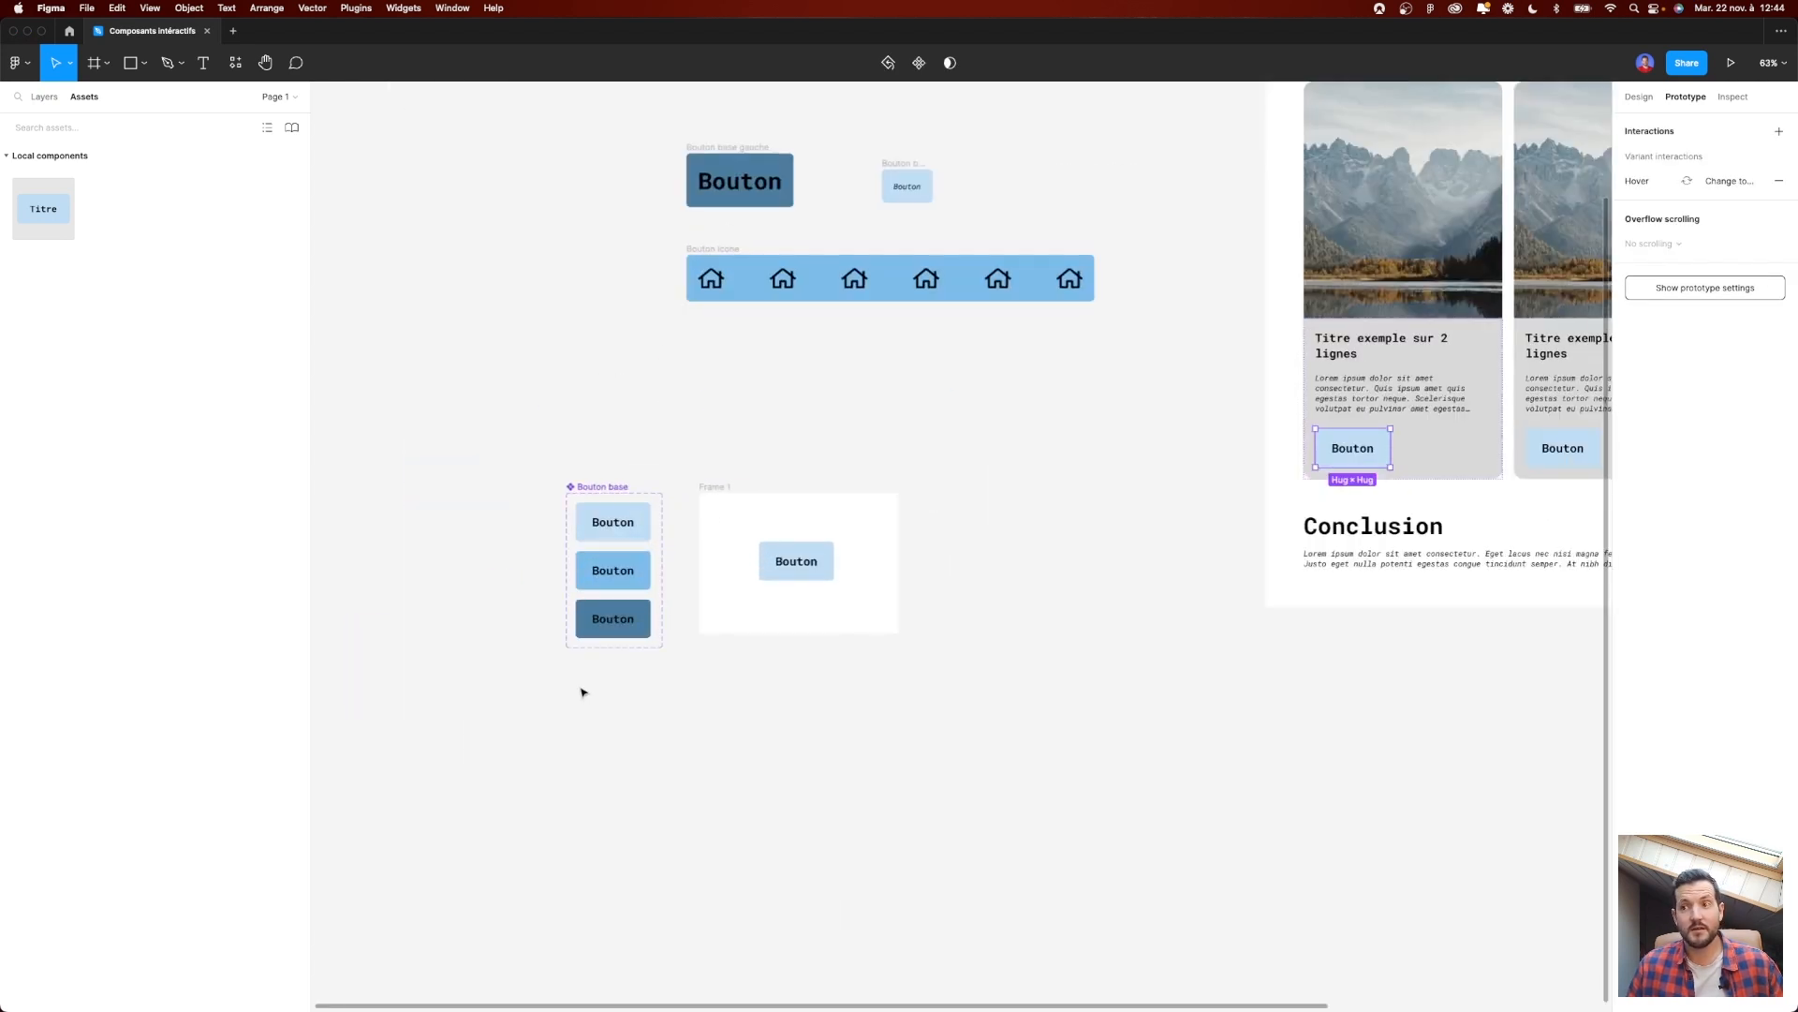
Step: Convert the first card of the sections avec cartes frame into a component and display the layer structure
scroll(582, 689, "up", 4)
scroll(931, 622, "right", 12)
scroll(931, 622, "up", 4)
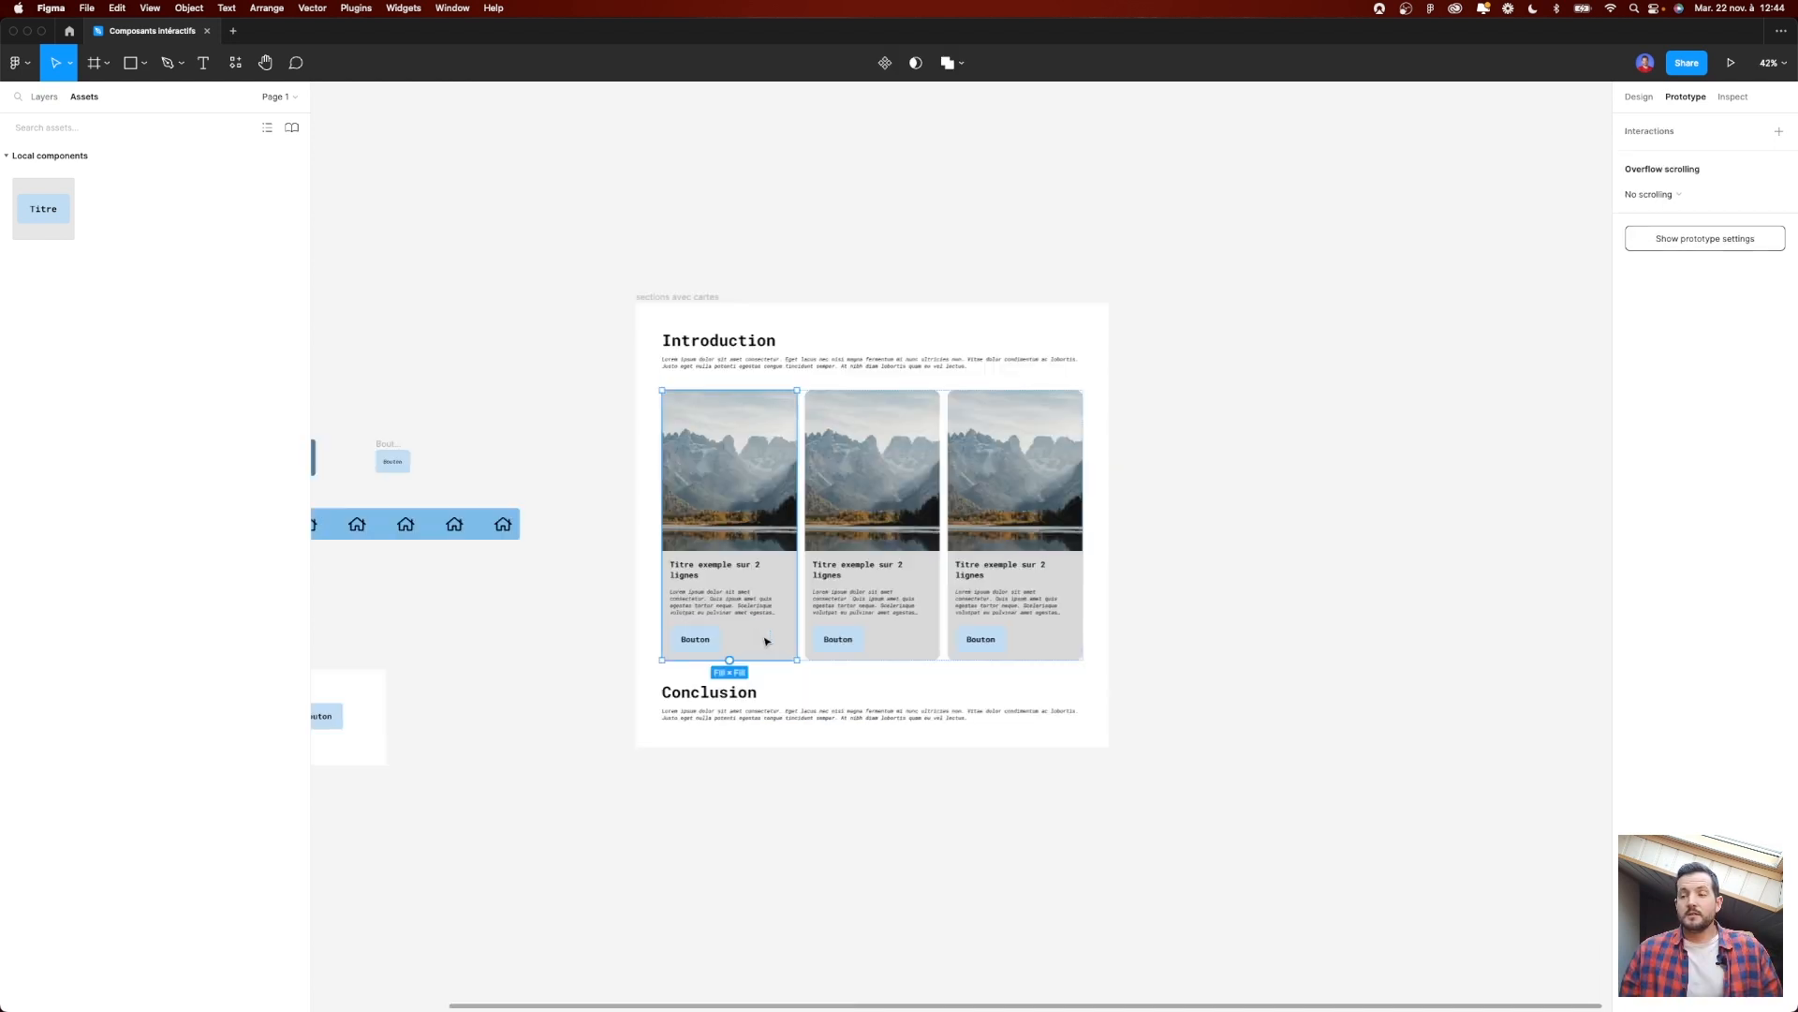
left_click(1639, 96)
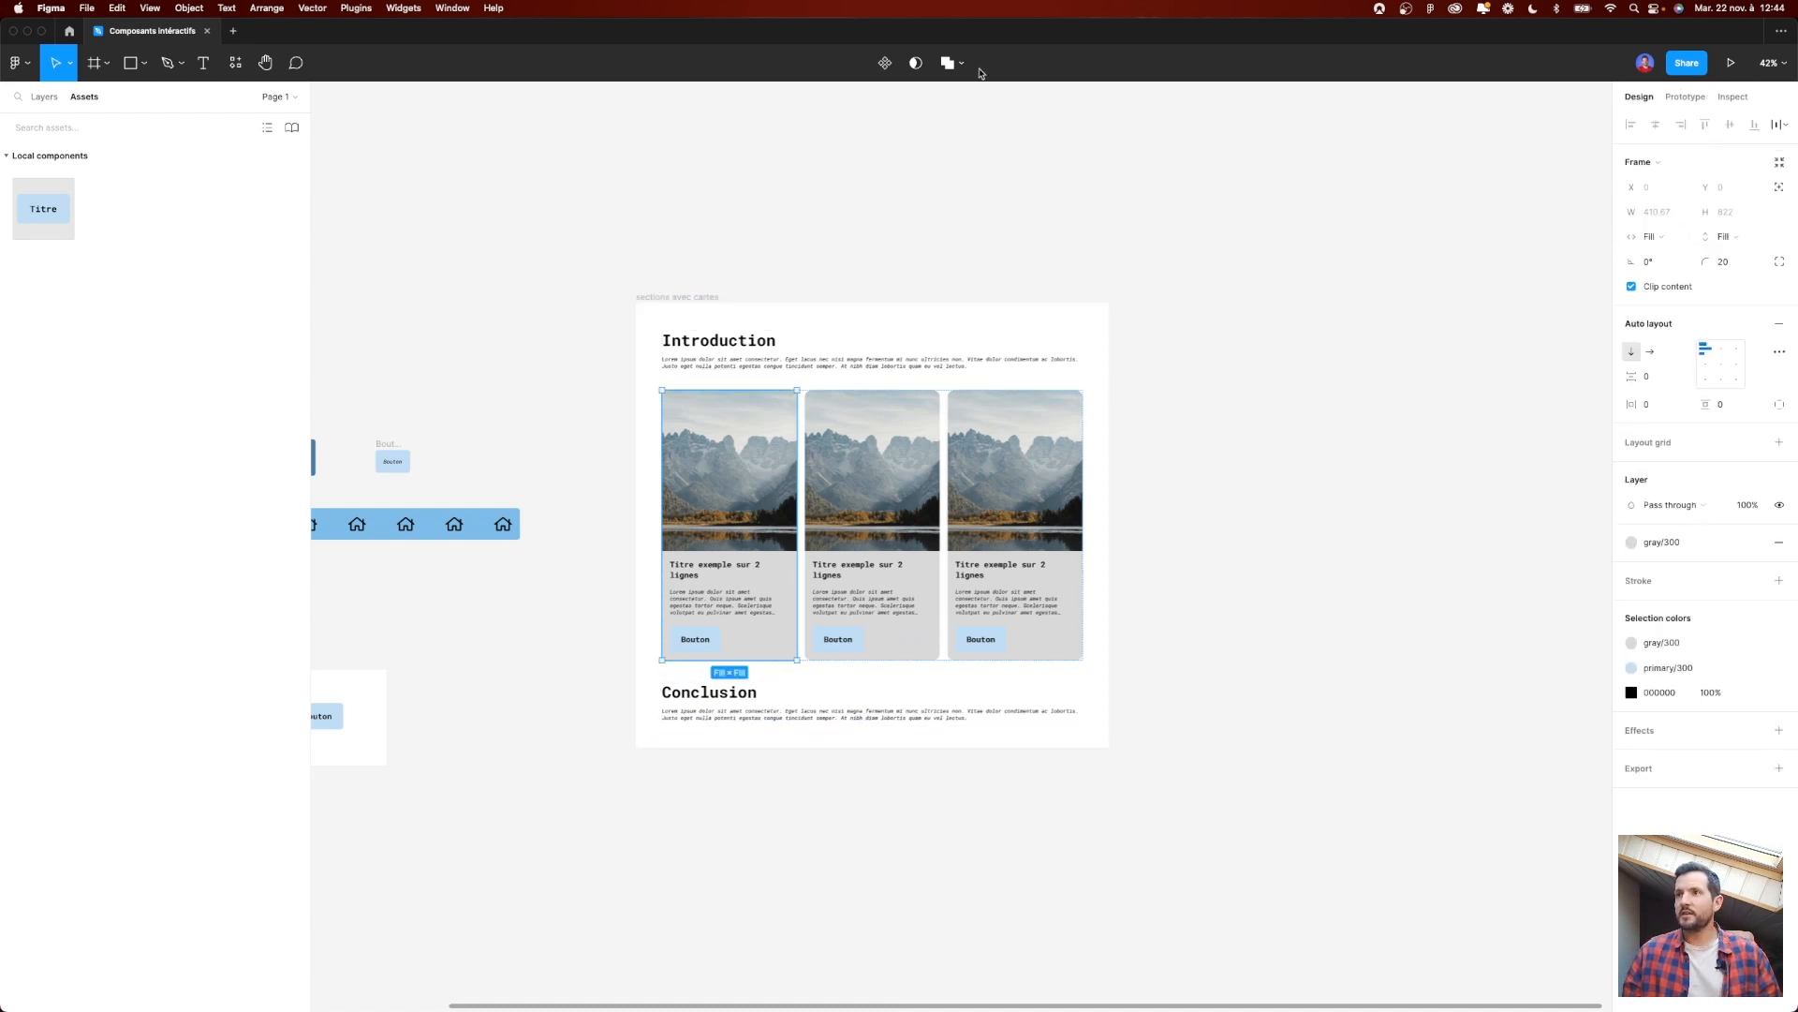
left_click(892, 66)
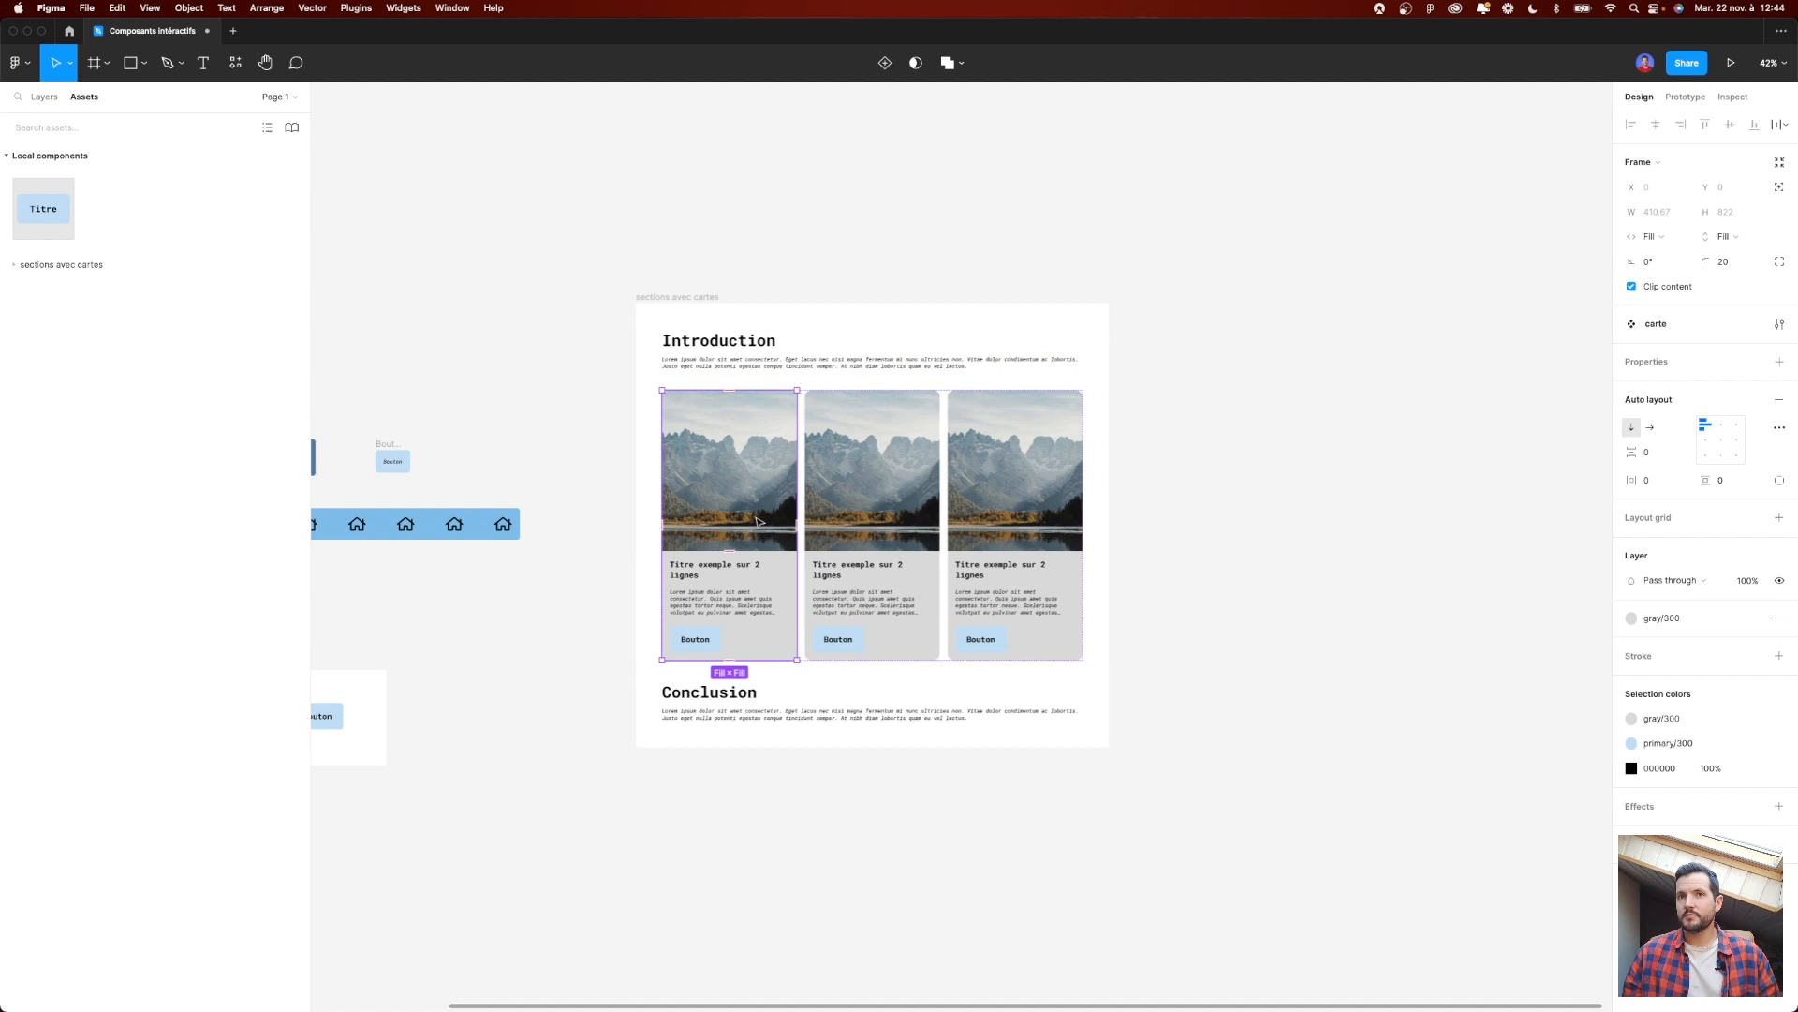
key("alt+1")
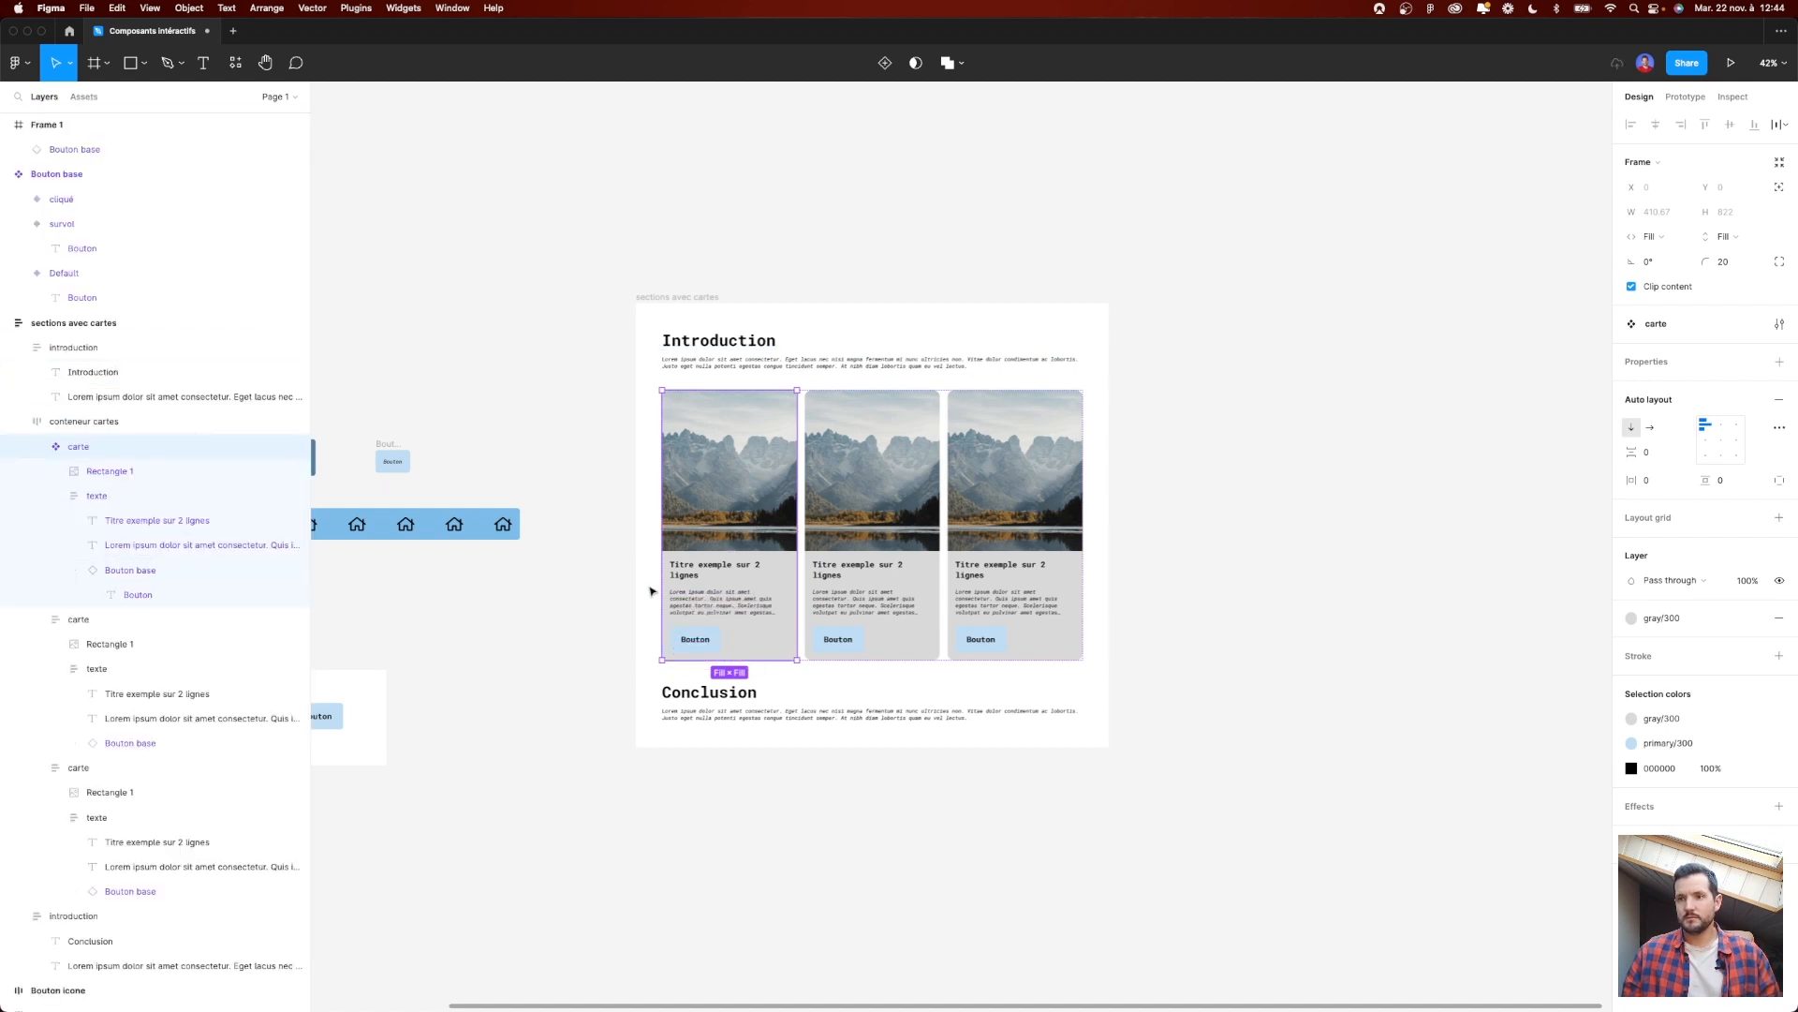
Step: Replace the second card with an instance of the carte component
left_click(872, 527)
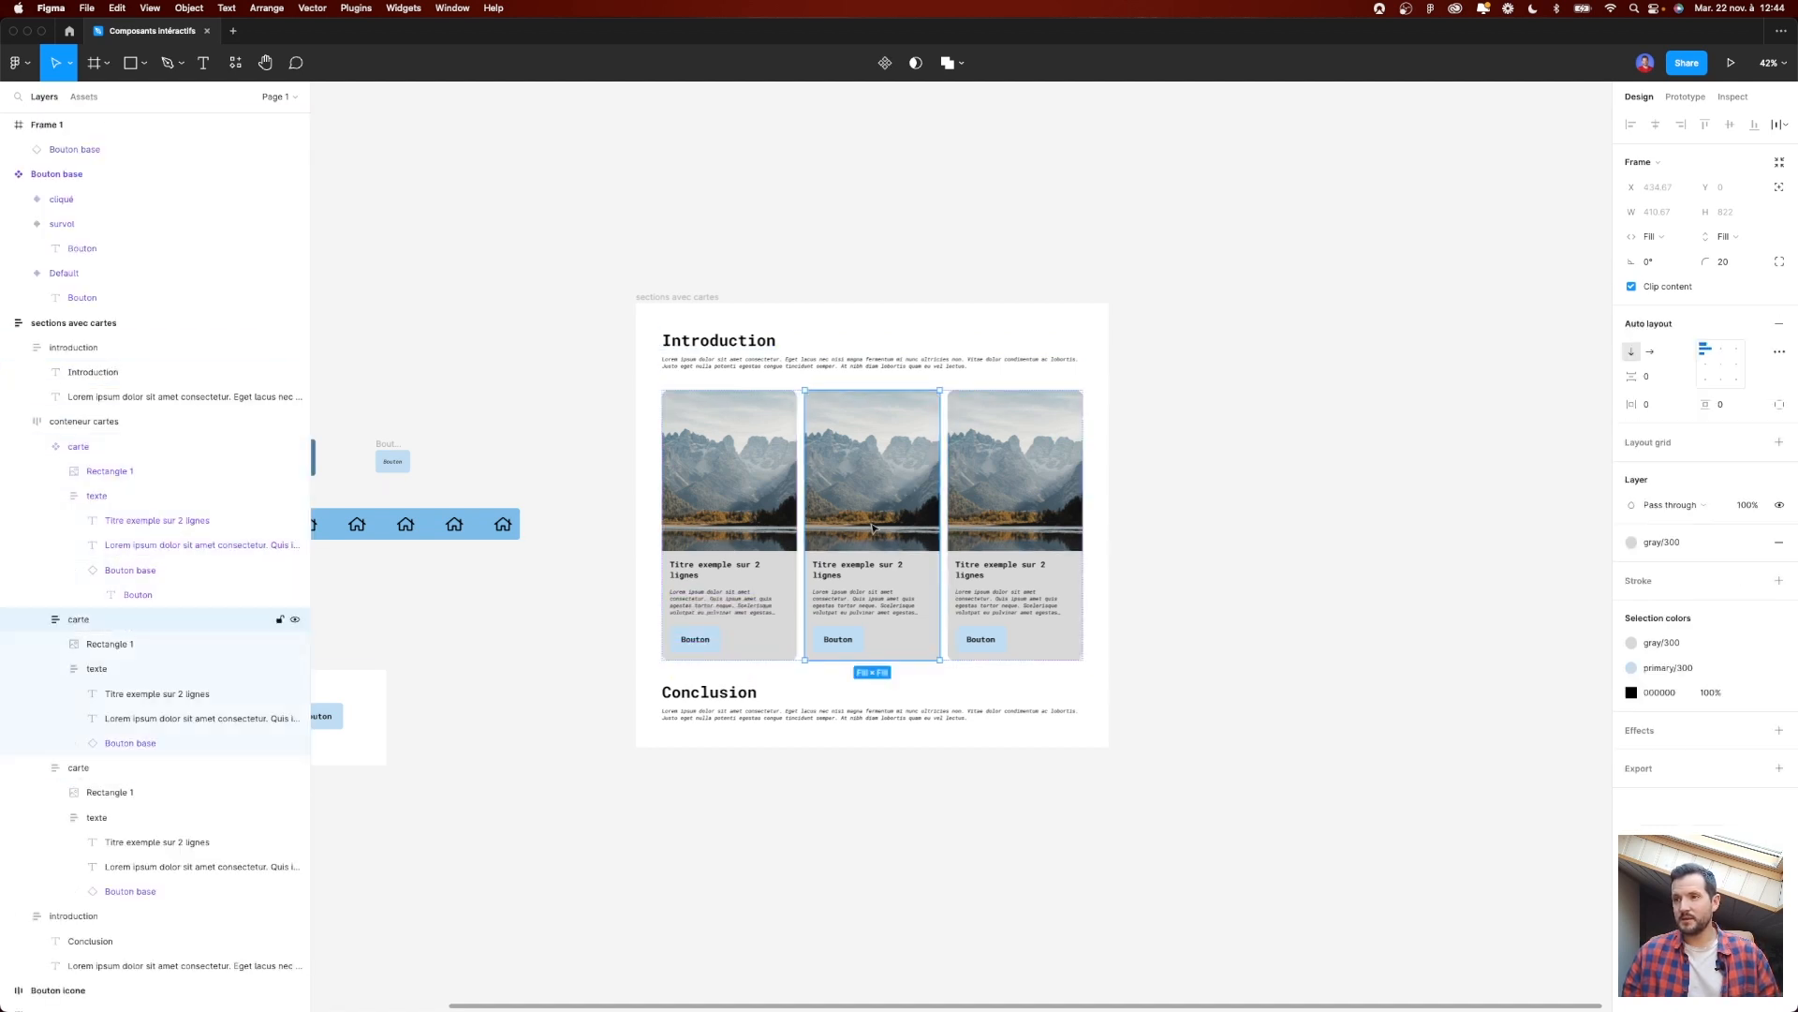
key("Delete")
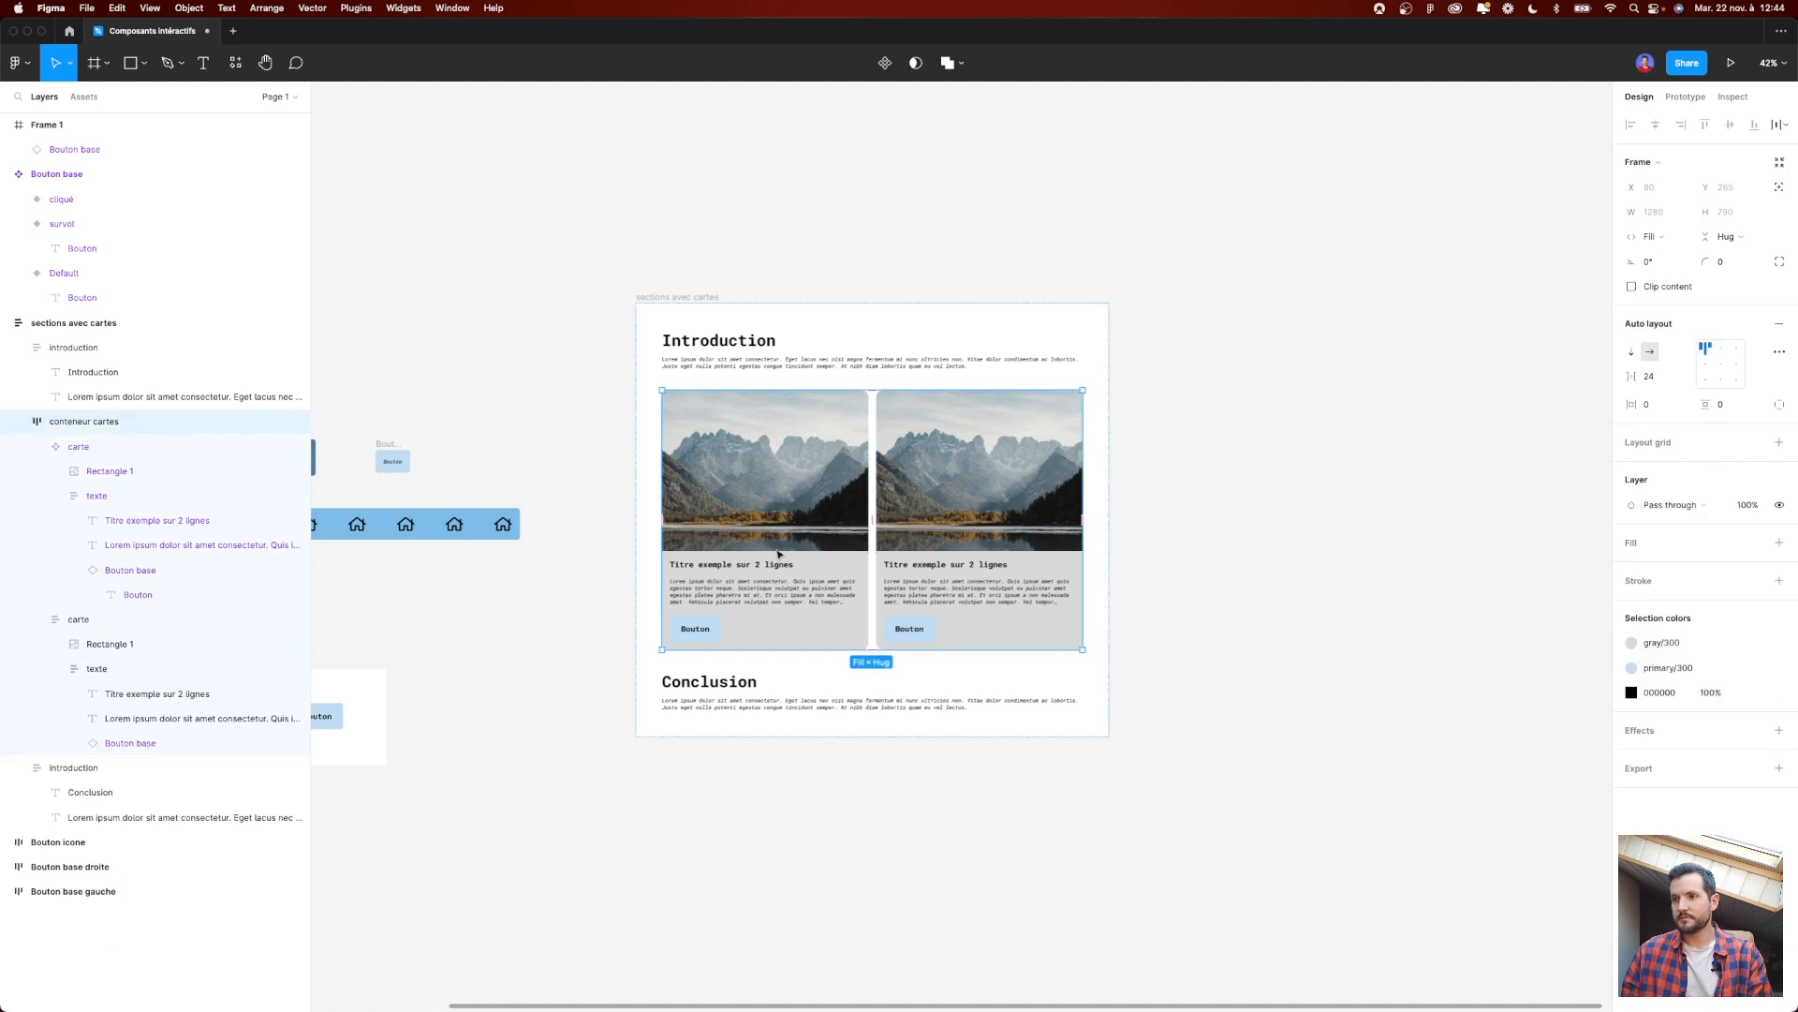
key("ctrl+v")
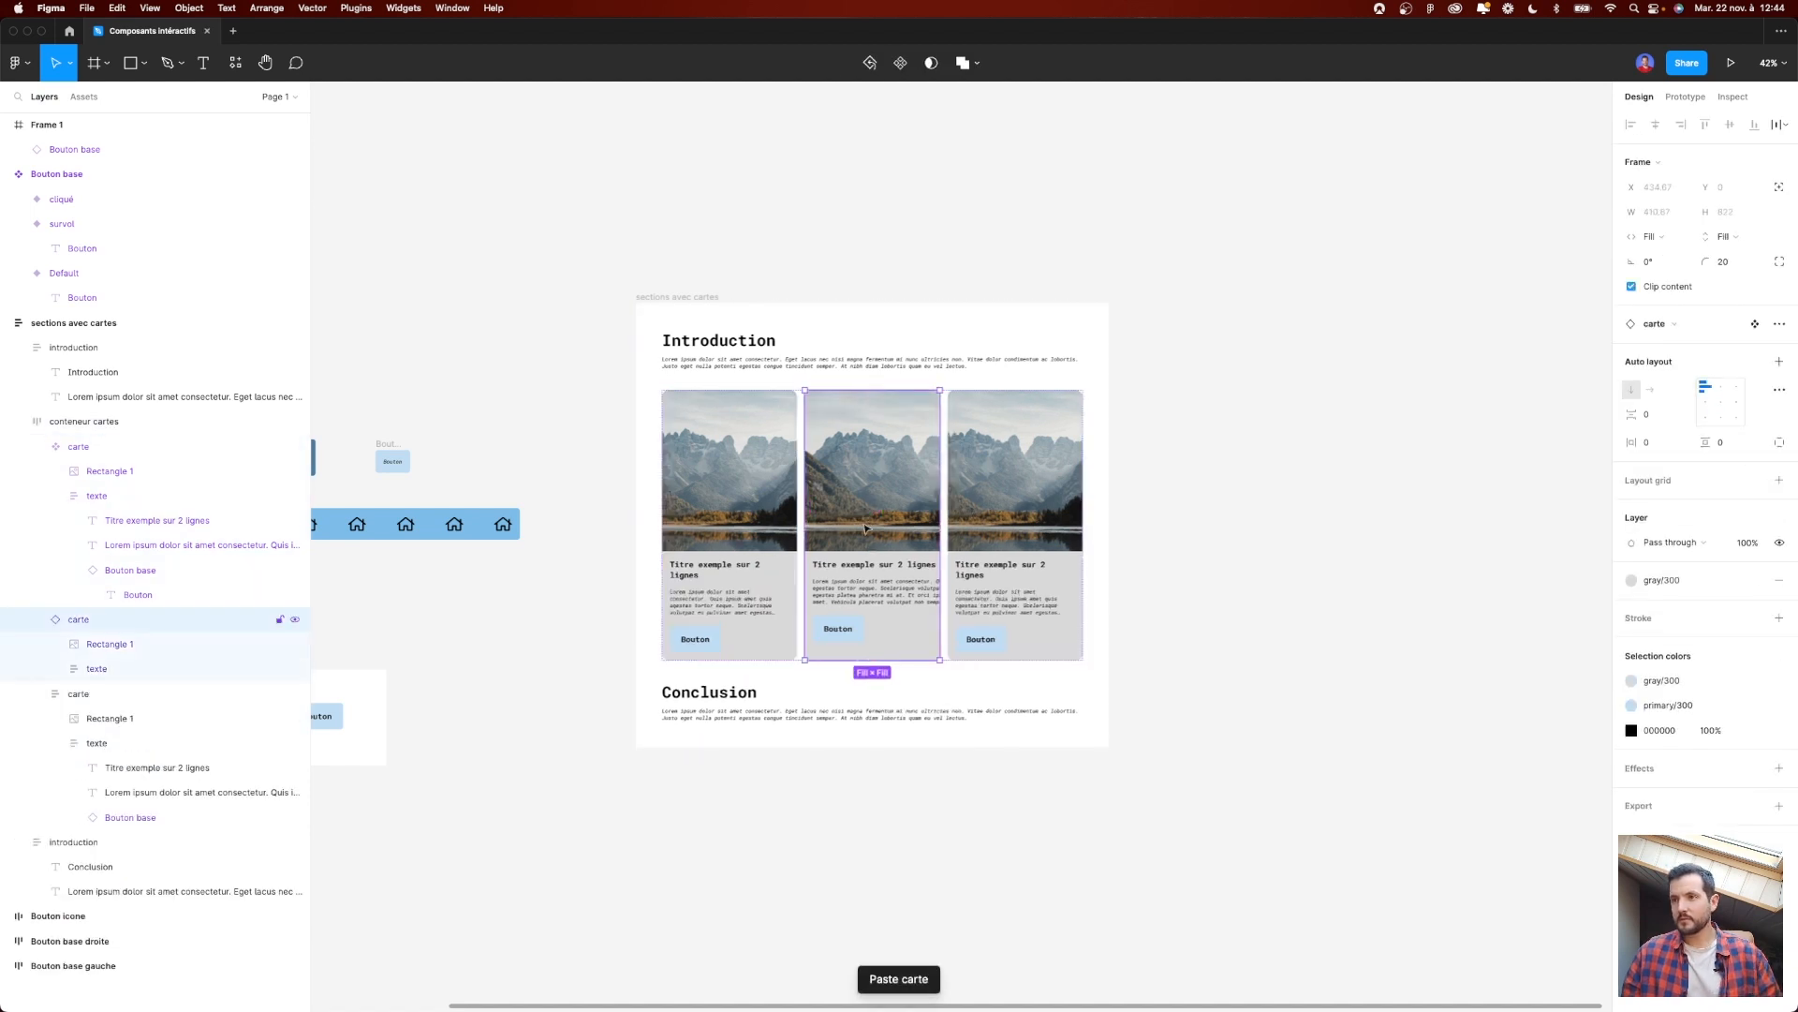
Step: Replace the third card of the conteneur cartes row with an instance of the carte component
key("Delete")
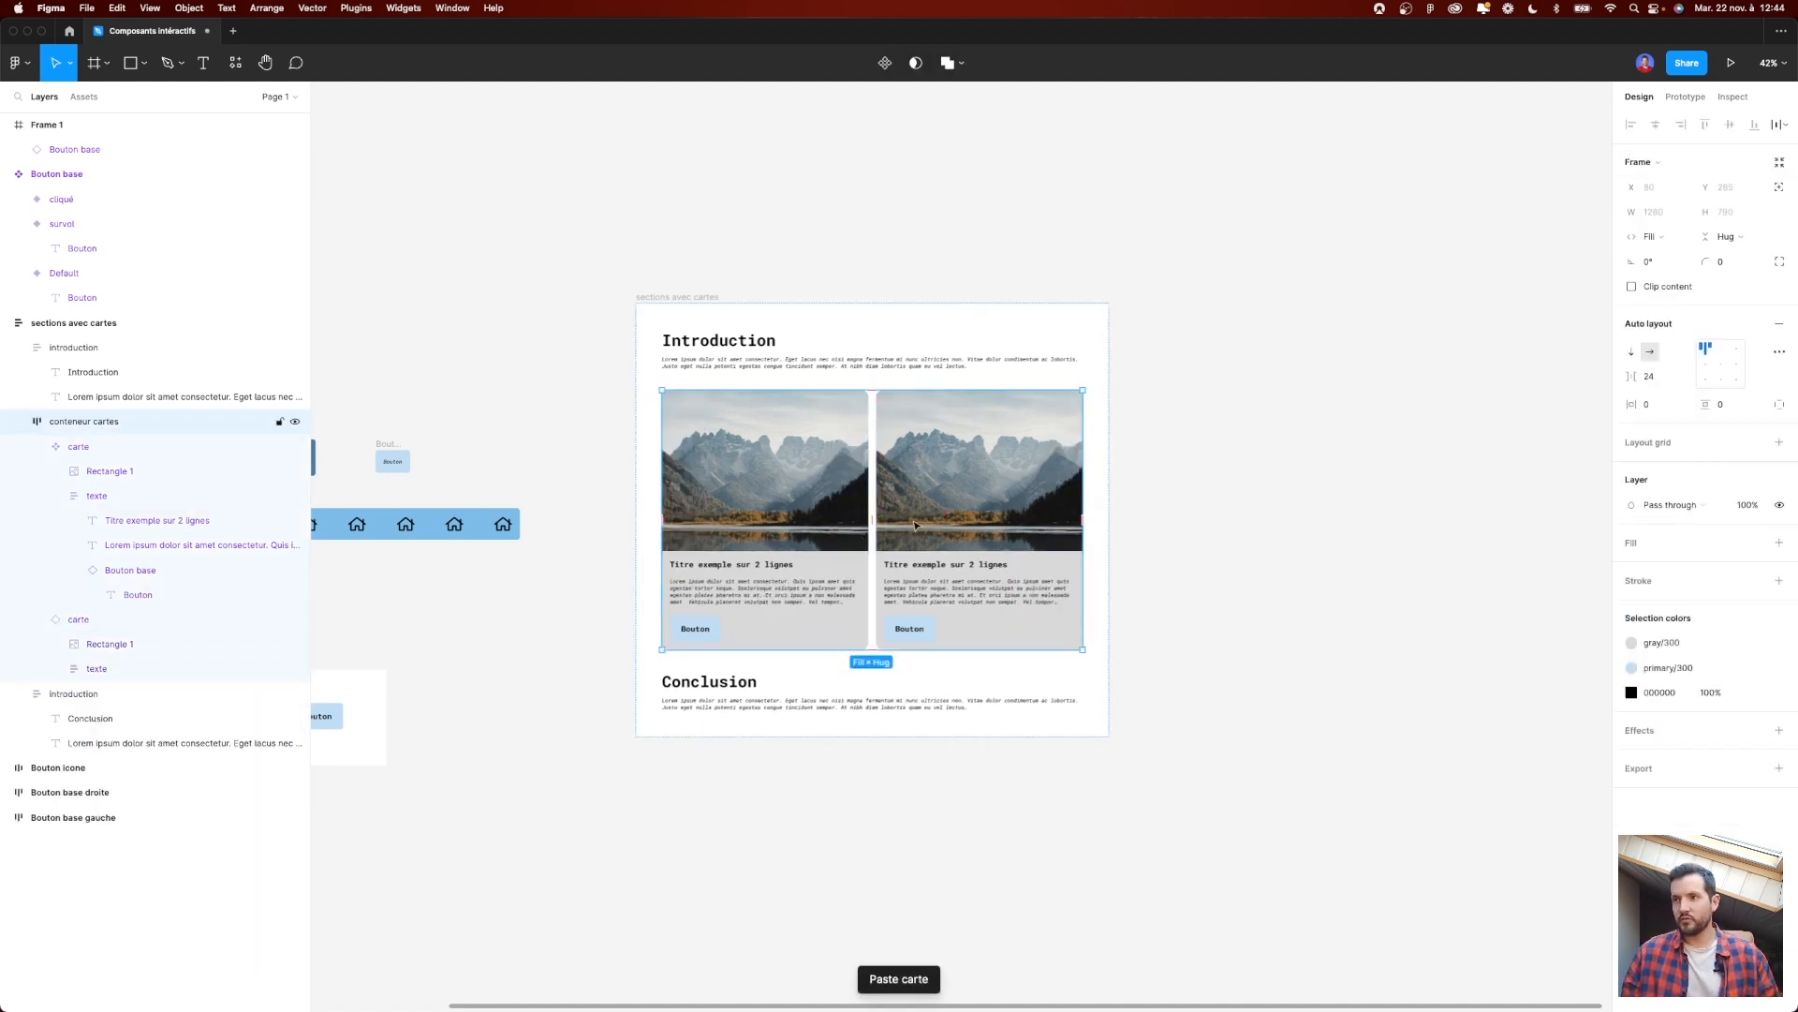
left_click(915, 524)
Step: Try the primary 800 colour style as the background fill of the main carte component, and undo it
left_click(721, 454)
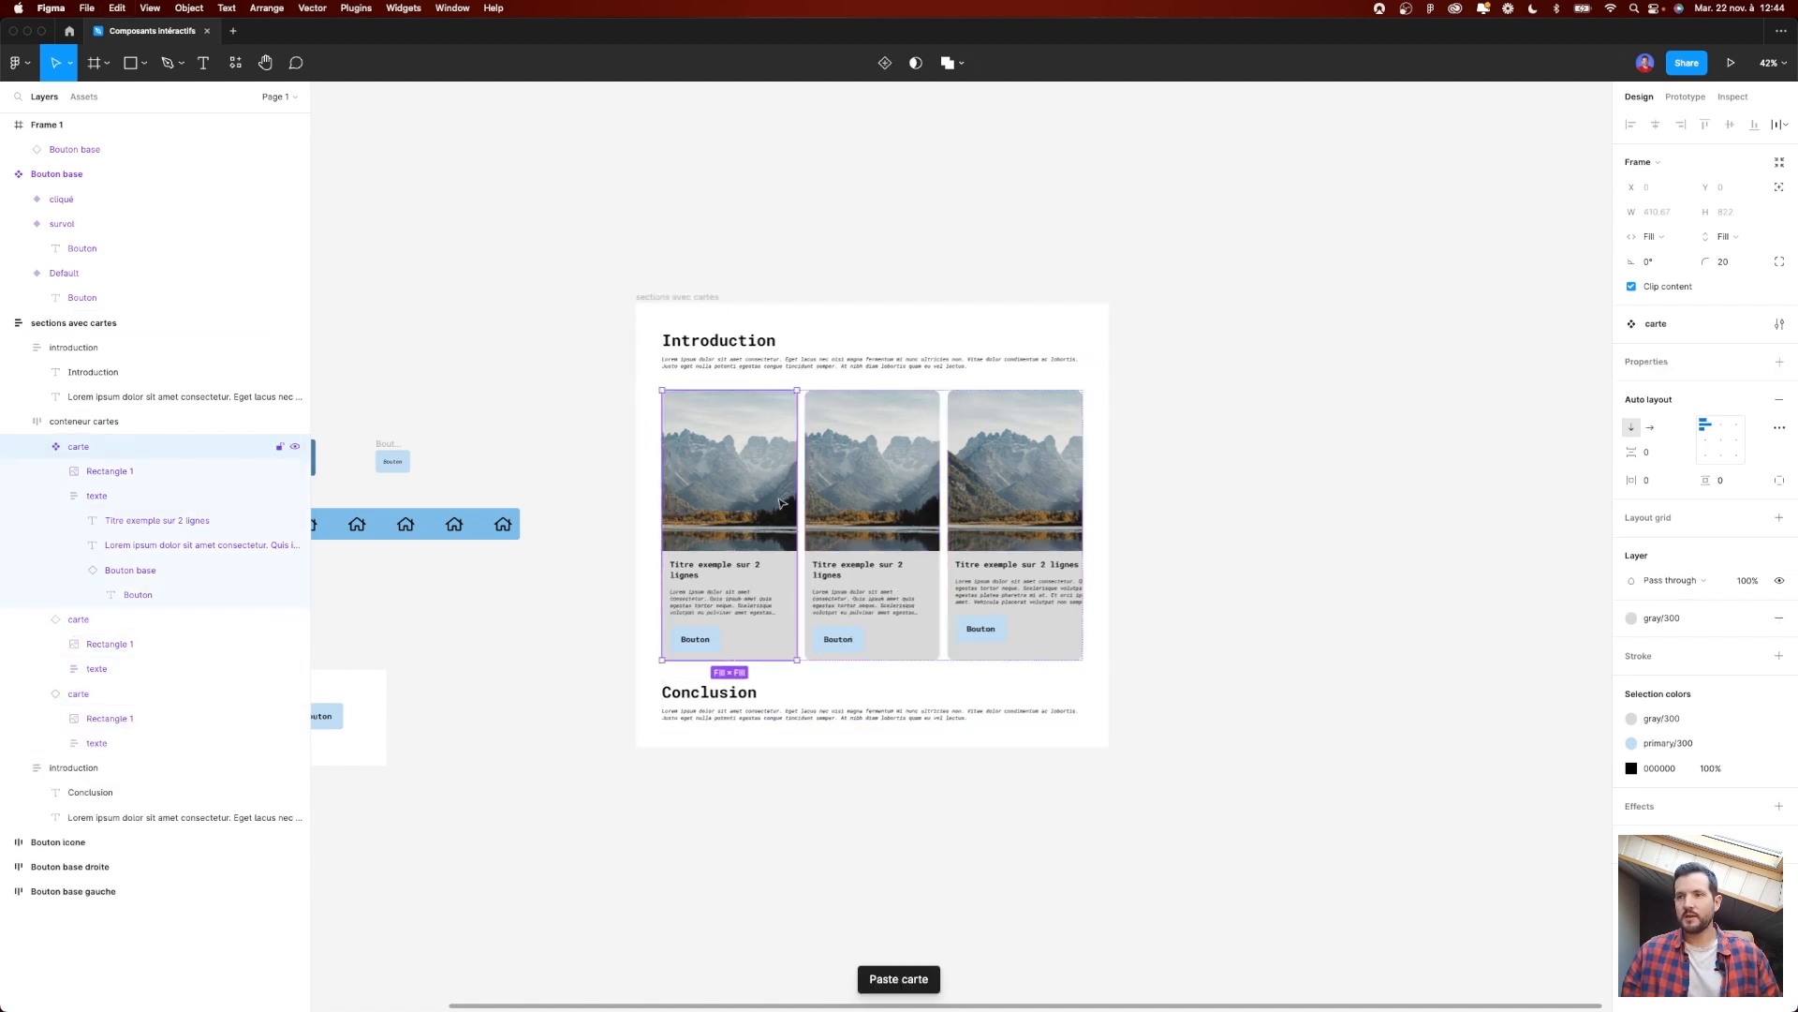
scroll(683, 574, "up", 3)
left_click(1720, 624)
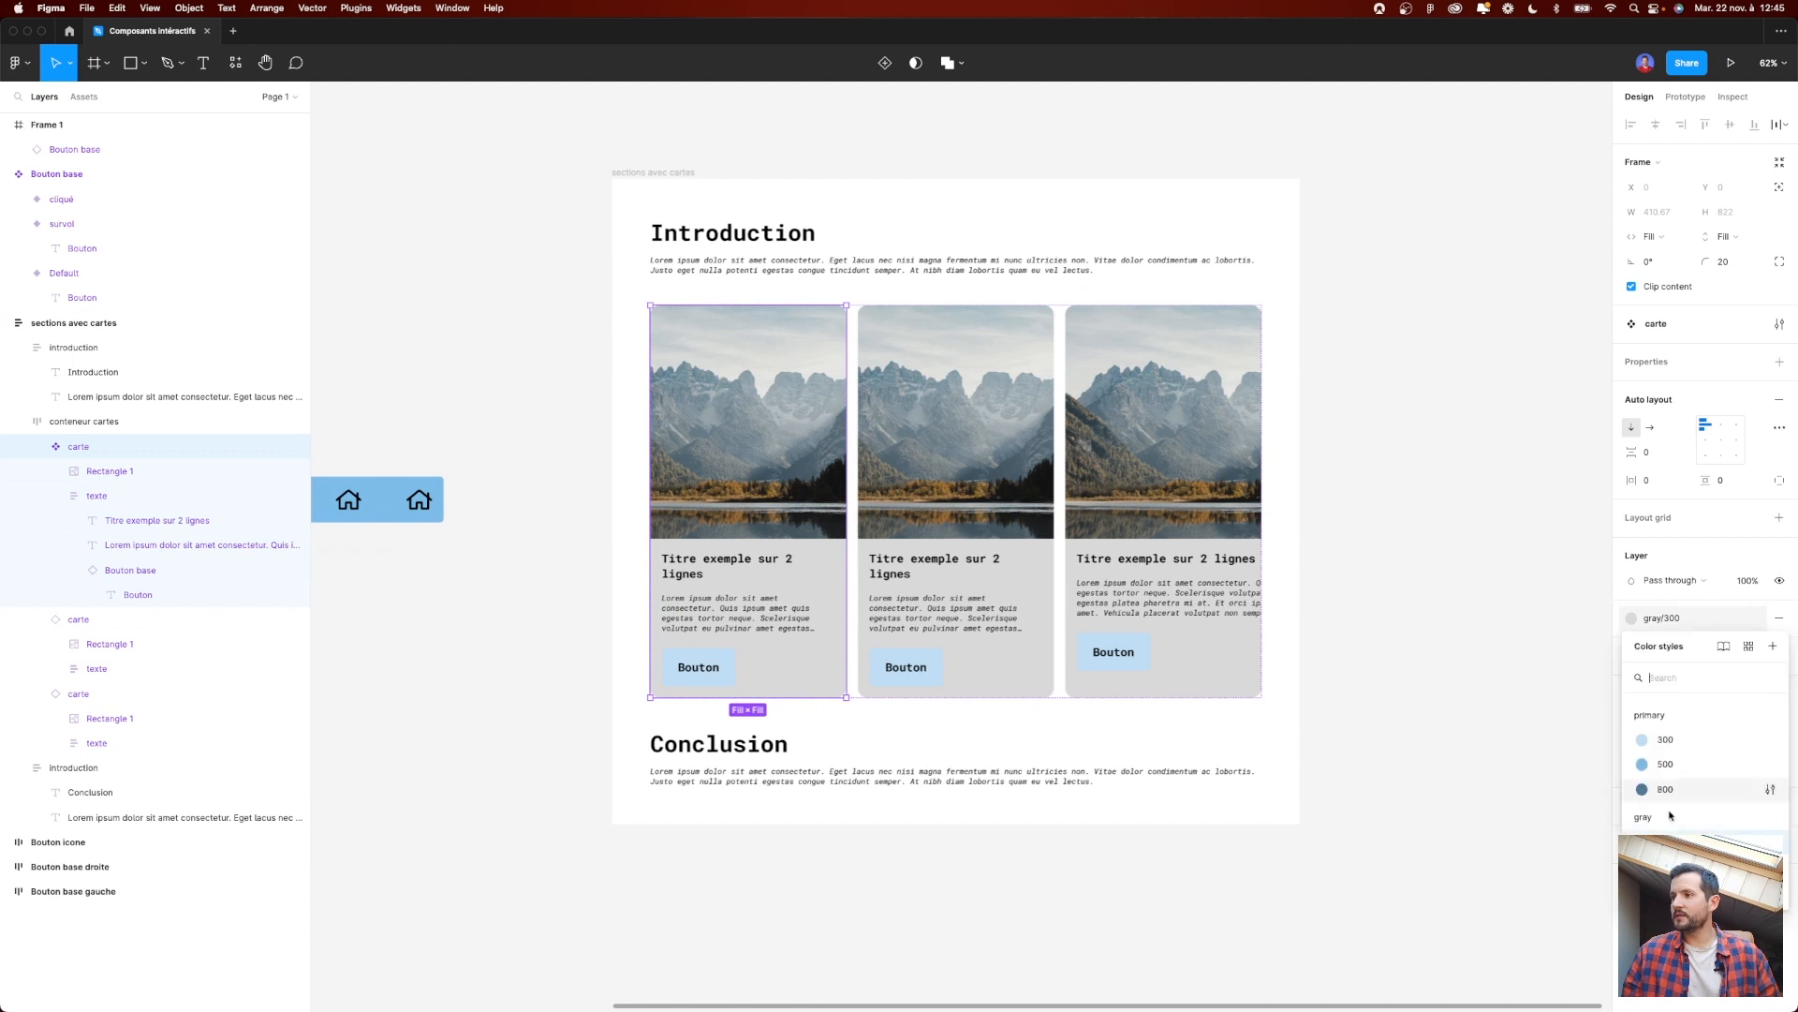
left_click(1683, 786)
key("super+z")
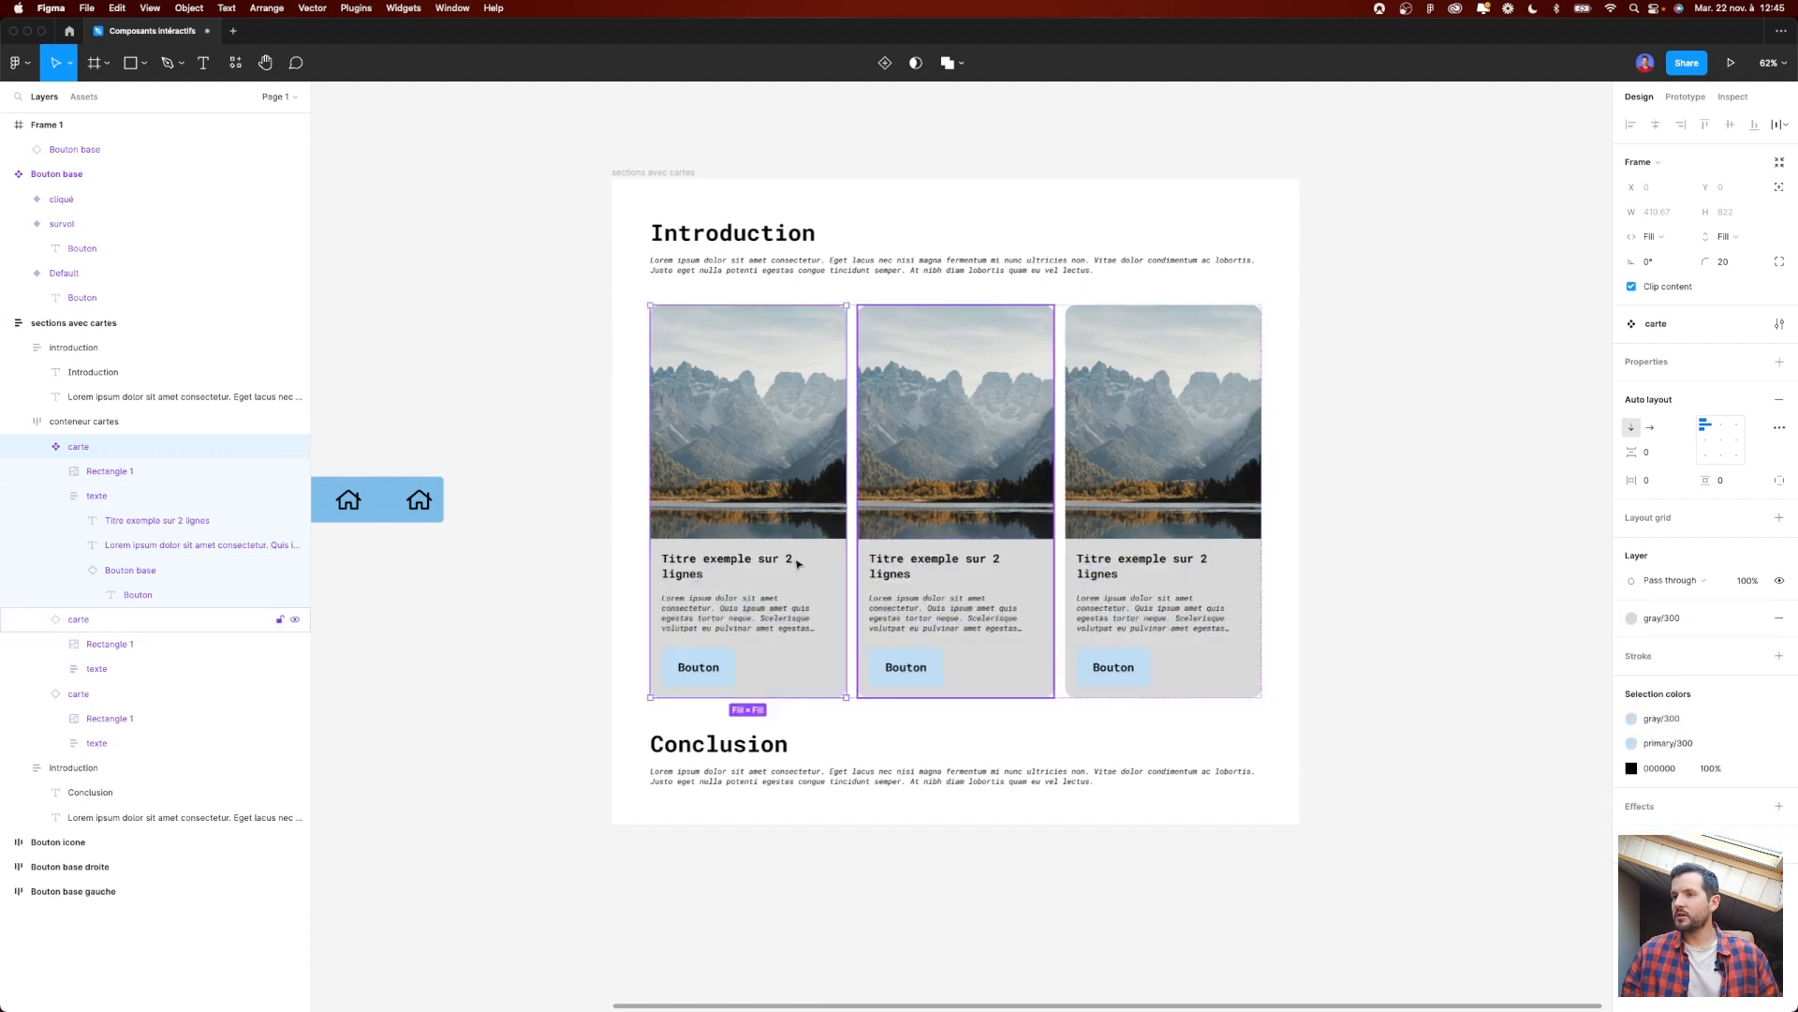
Step: Try the titre 1 text style on the main carte component's title, and undo it
left_click(789, 560)
left_click(1700, 400)
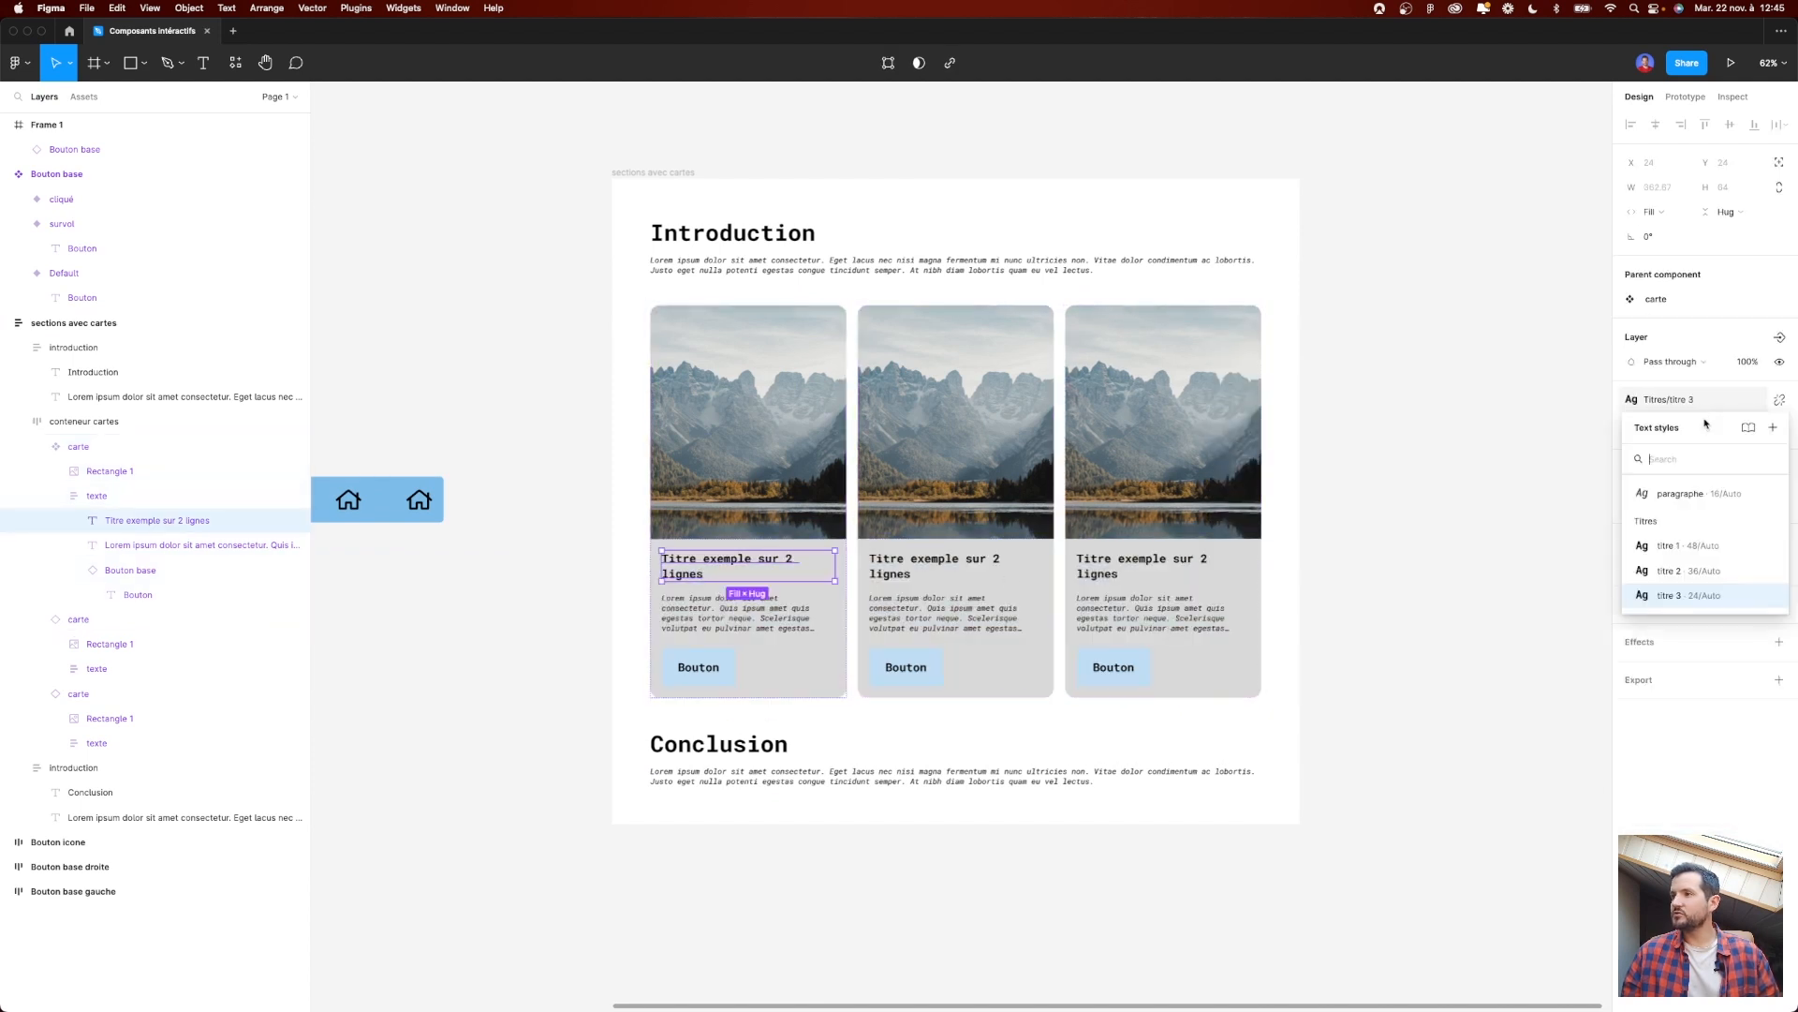
left_click(1706, 549)
key("super+z")
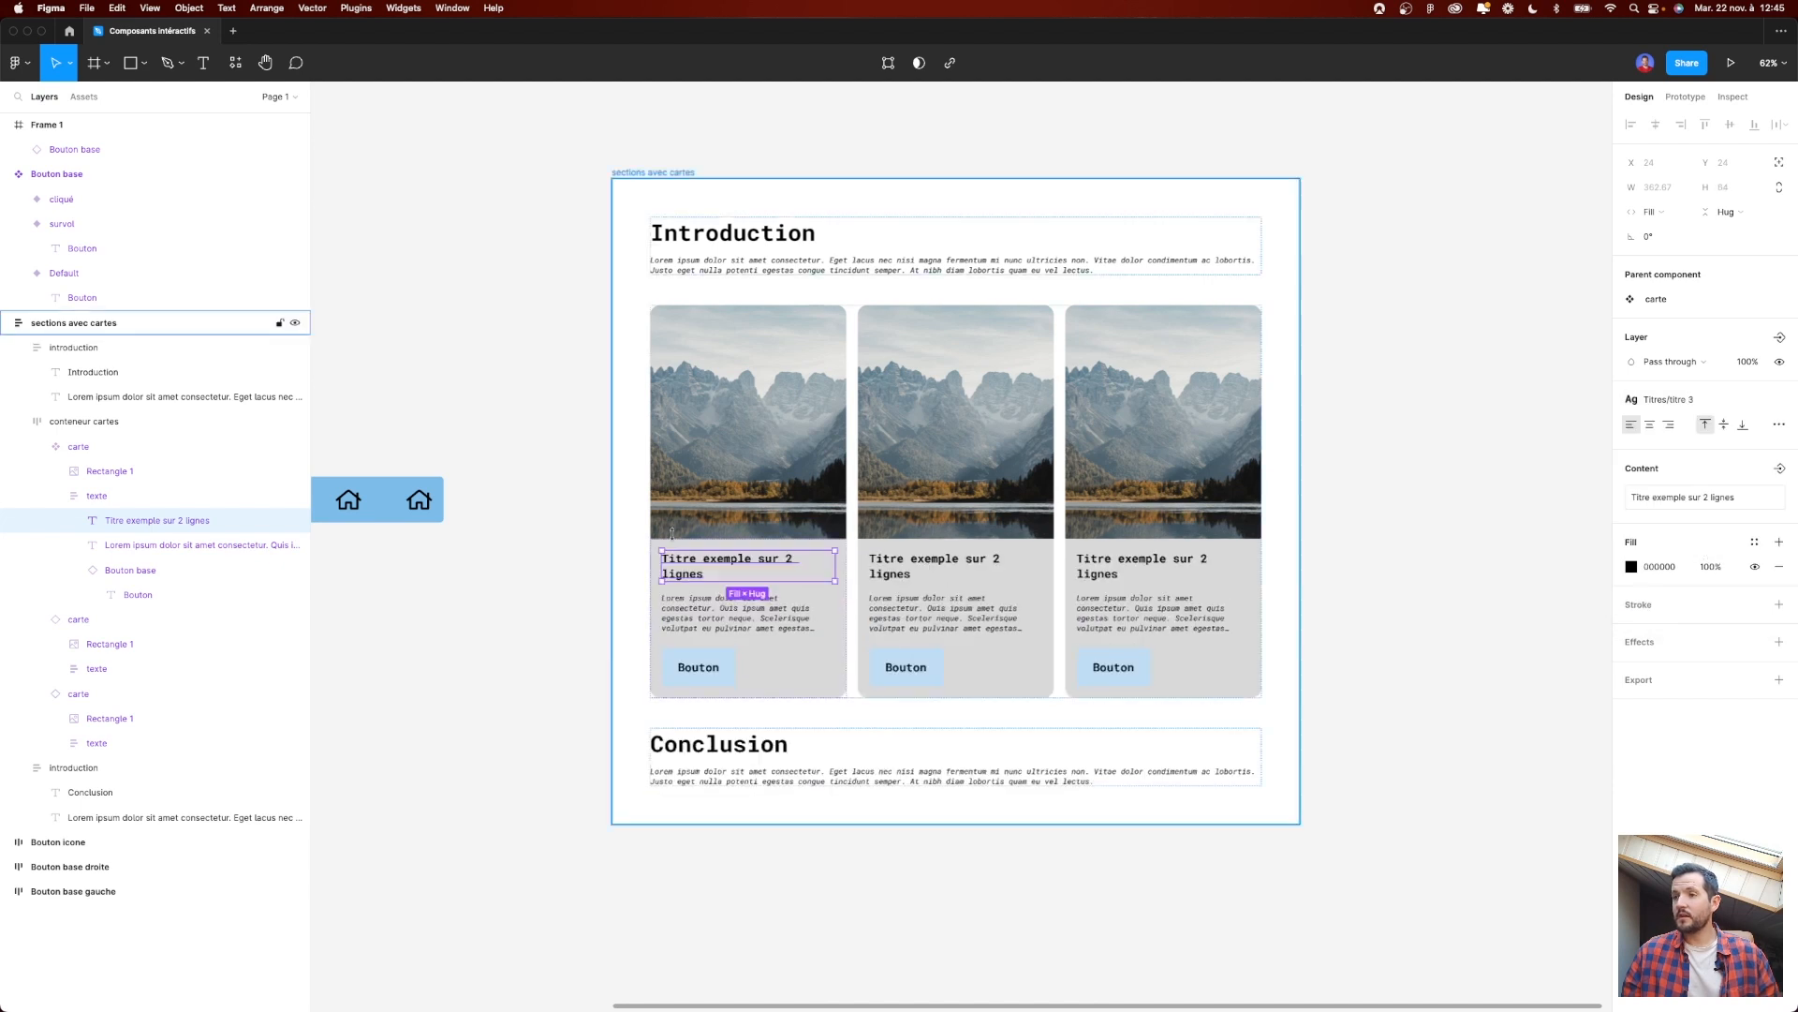
Step: Collapse the three carte layers in conteneur cartes and compare the main component with its two instances
left_click(795, 454)
left_click(84, 421)
left_click(37, 446)
left_click(37, 471)
left_click(37, 496)
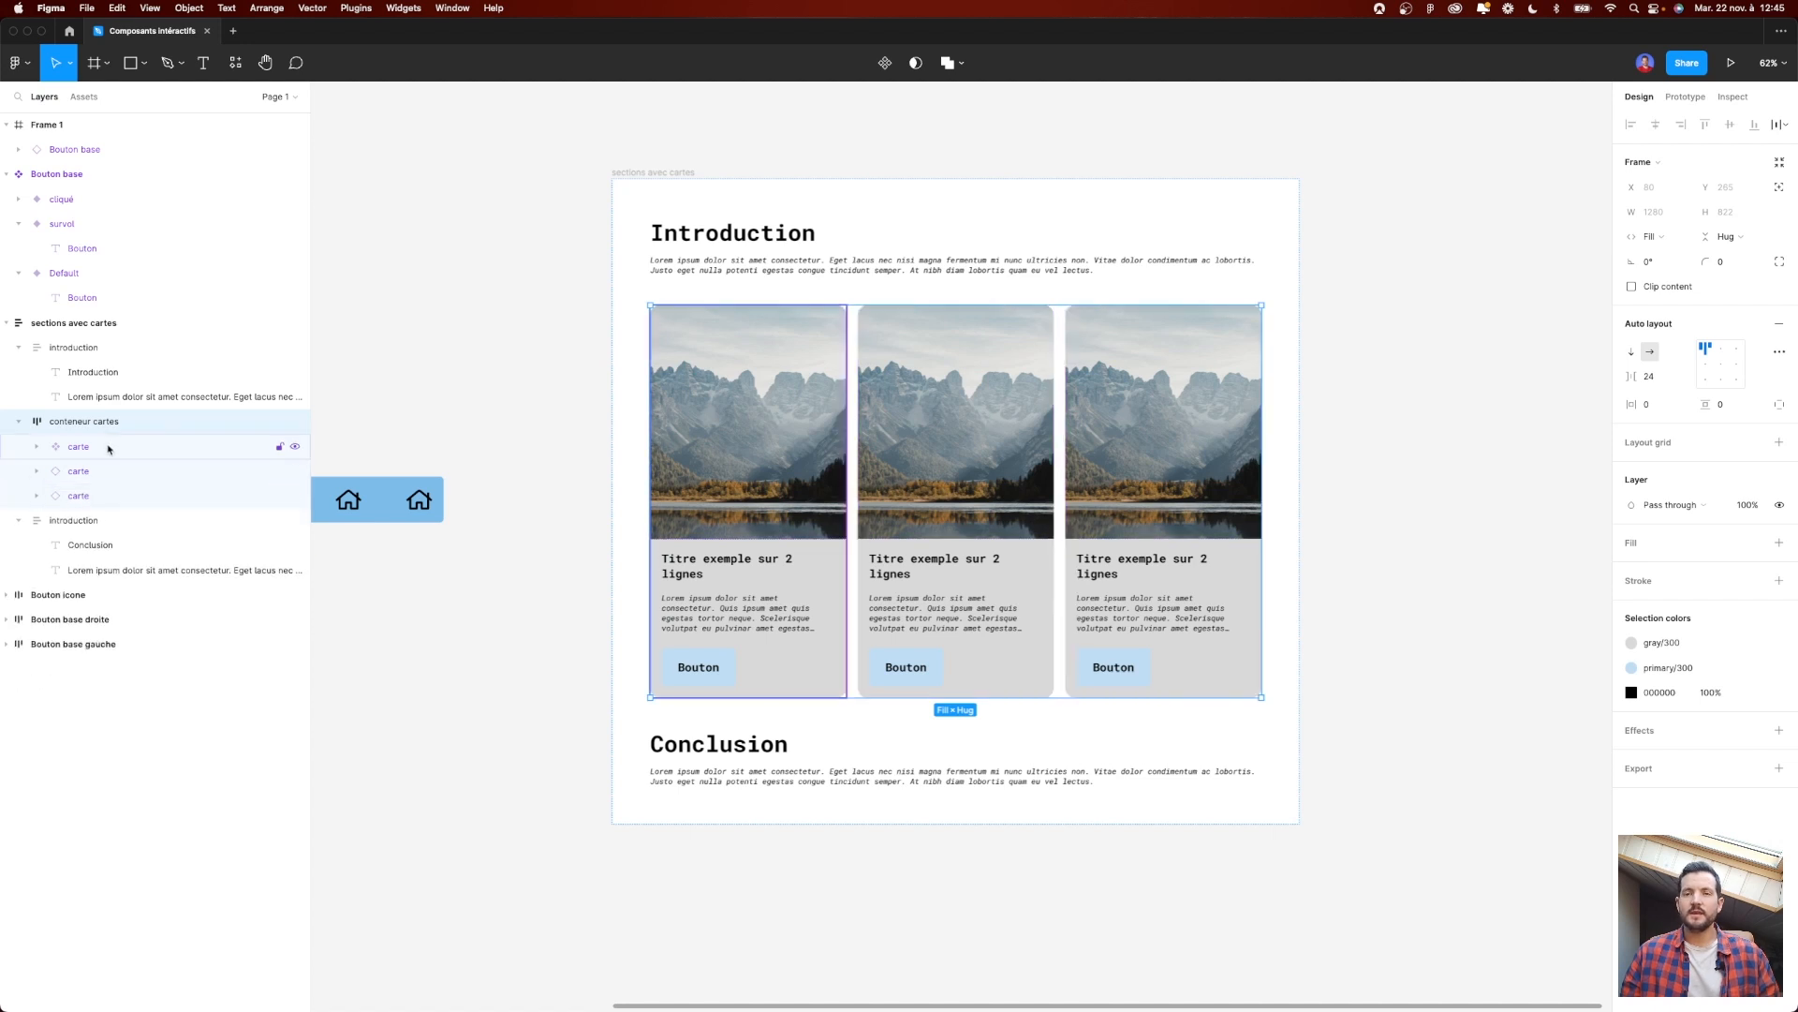
left_click(73, 451)
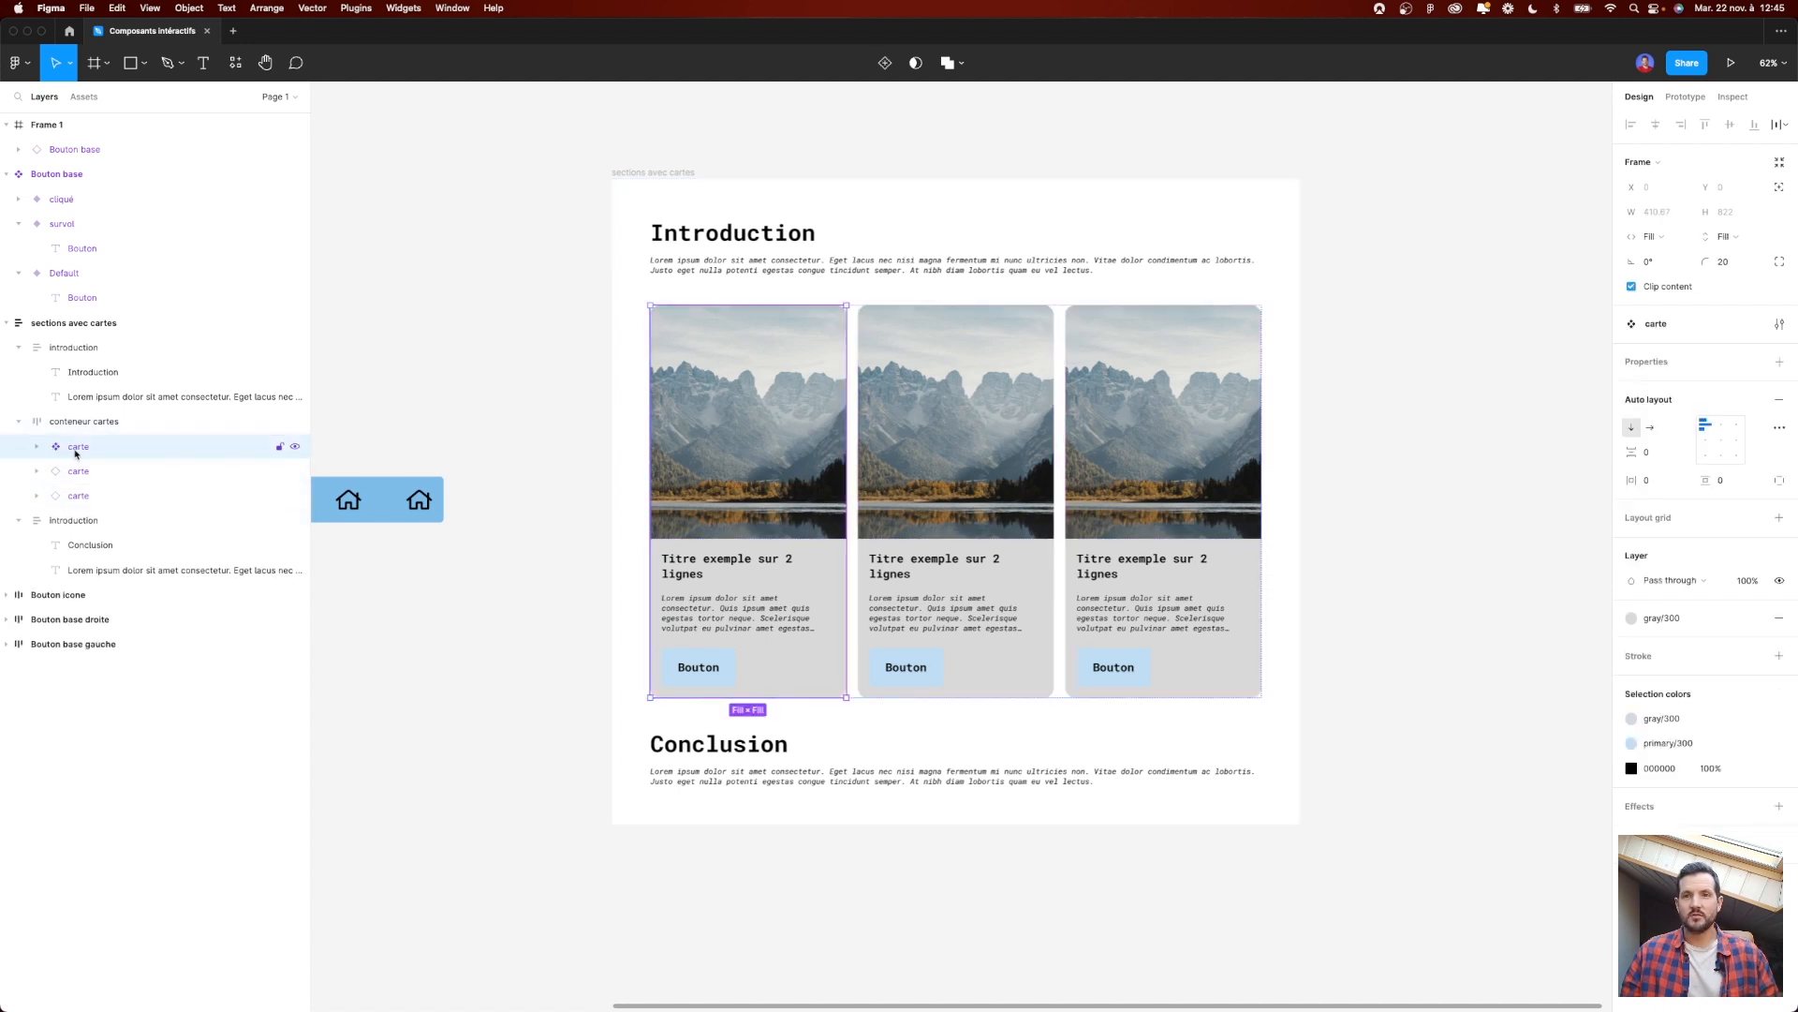
left_click(112, 471)
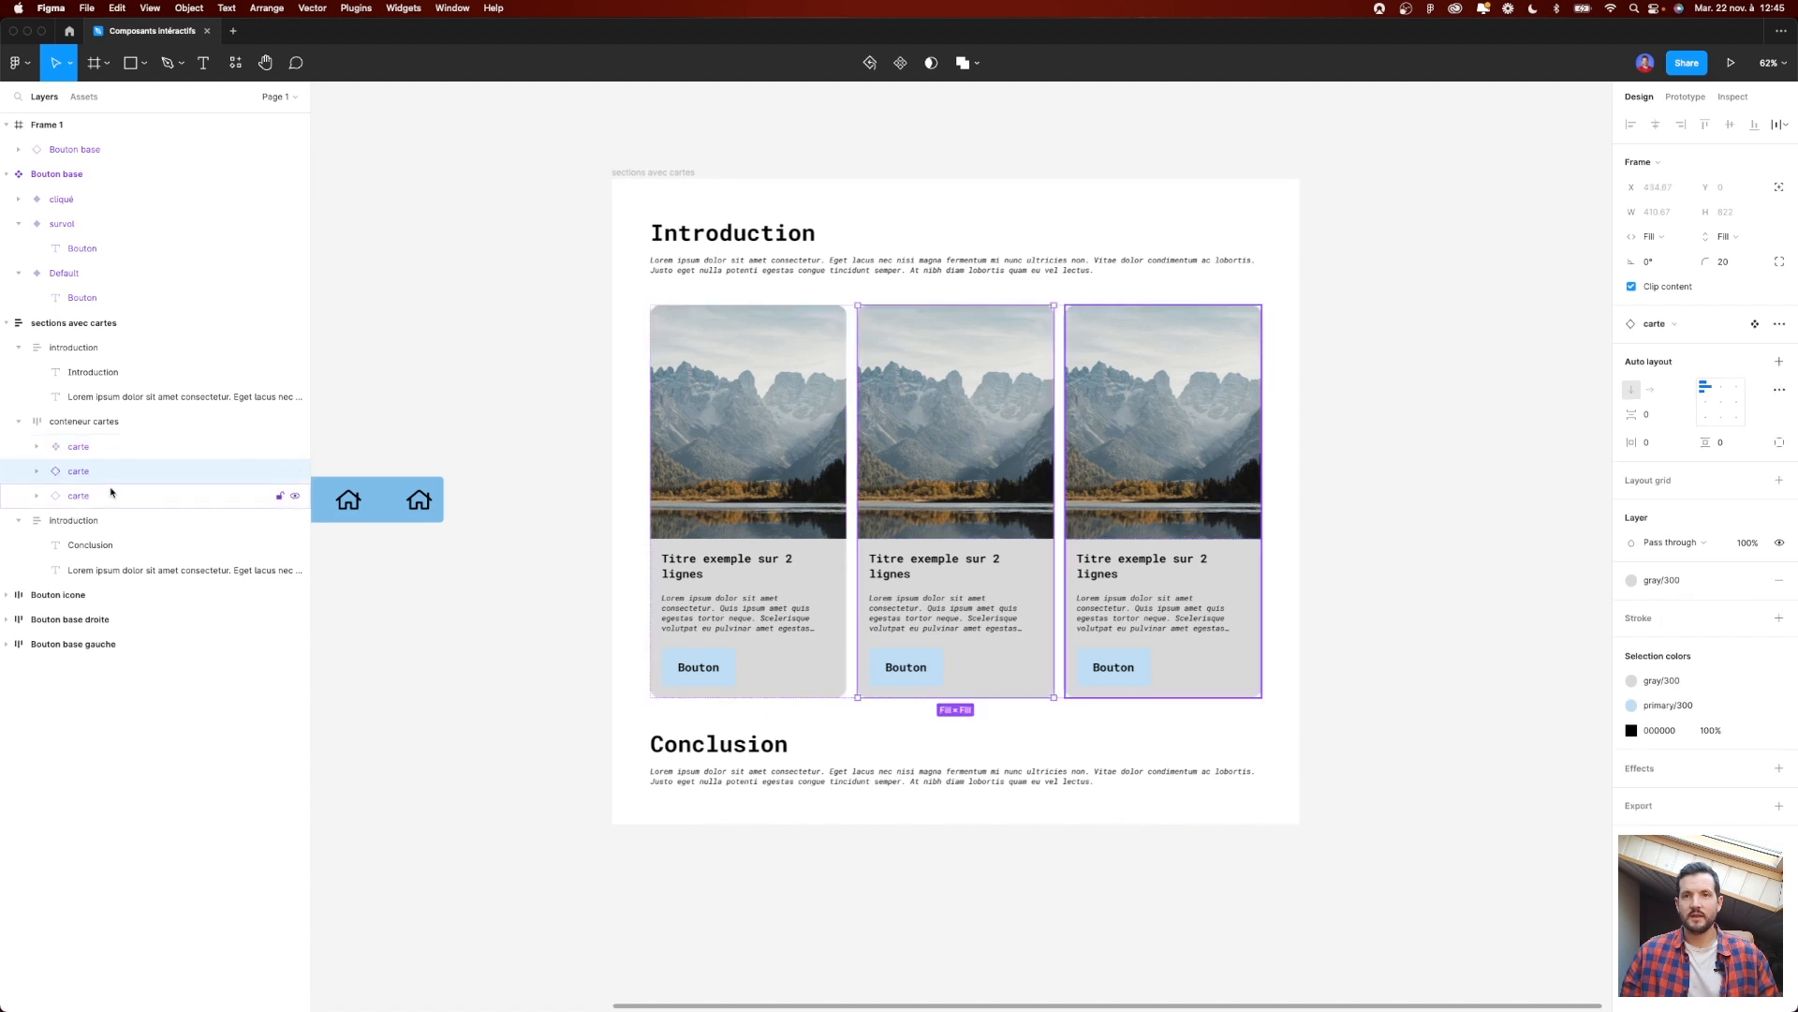
left_click(113, 495)
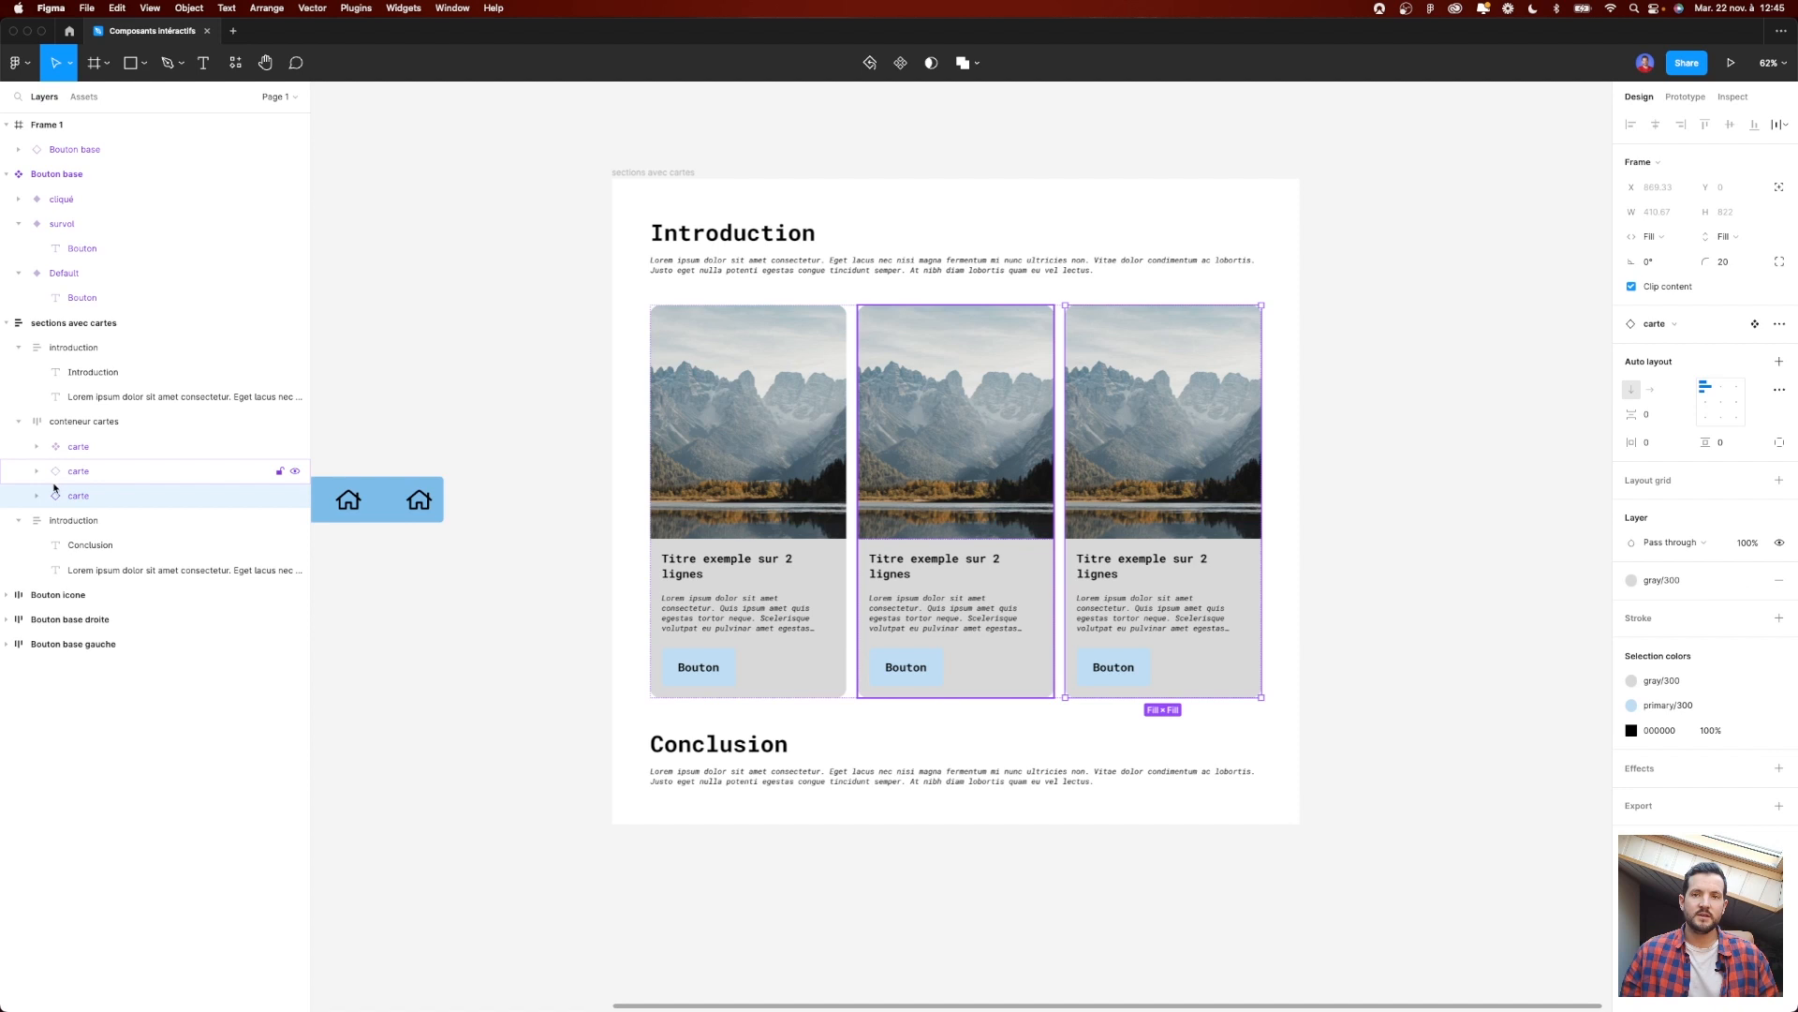
left_click(58, 449)
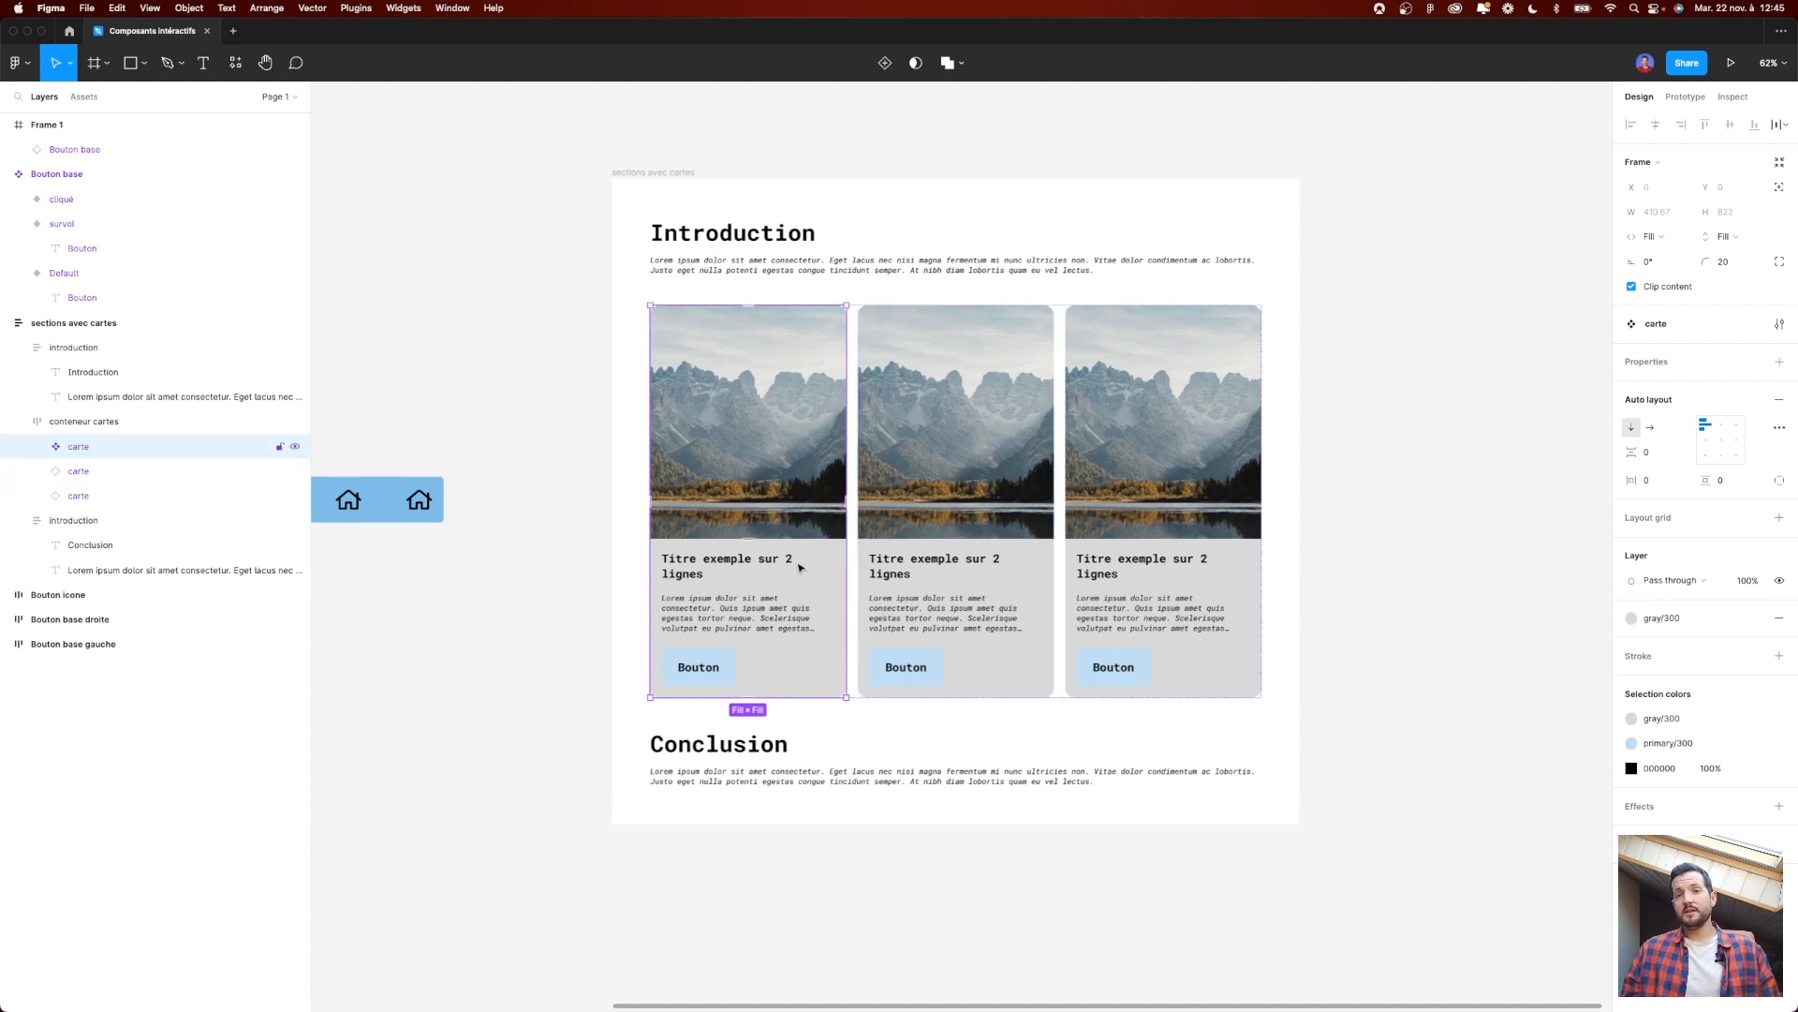
Step: Move the main carte component out of the sections avec cartes frame and duplicate a remaining instance to restore three cards
scroll(799, 566, "down", 3)
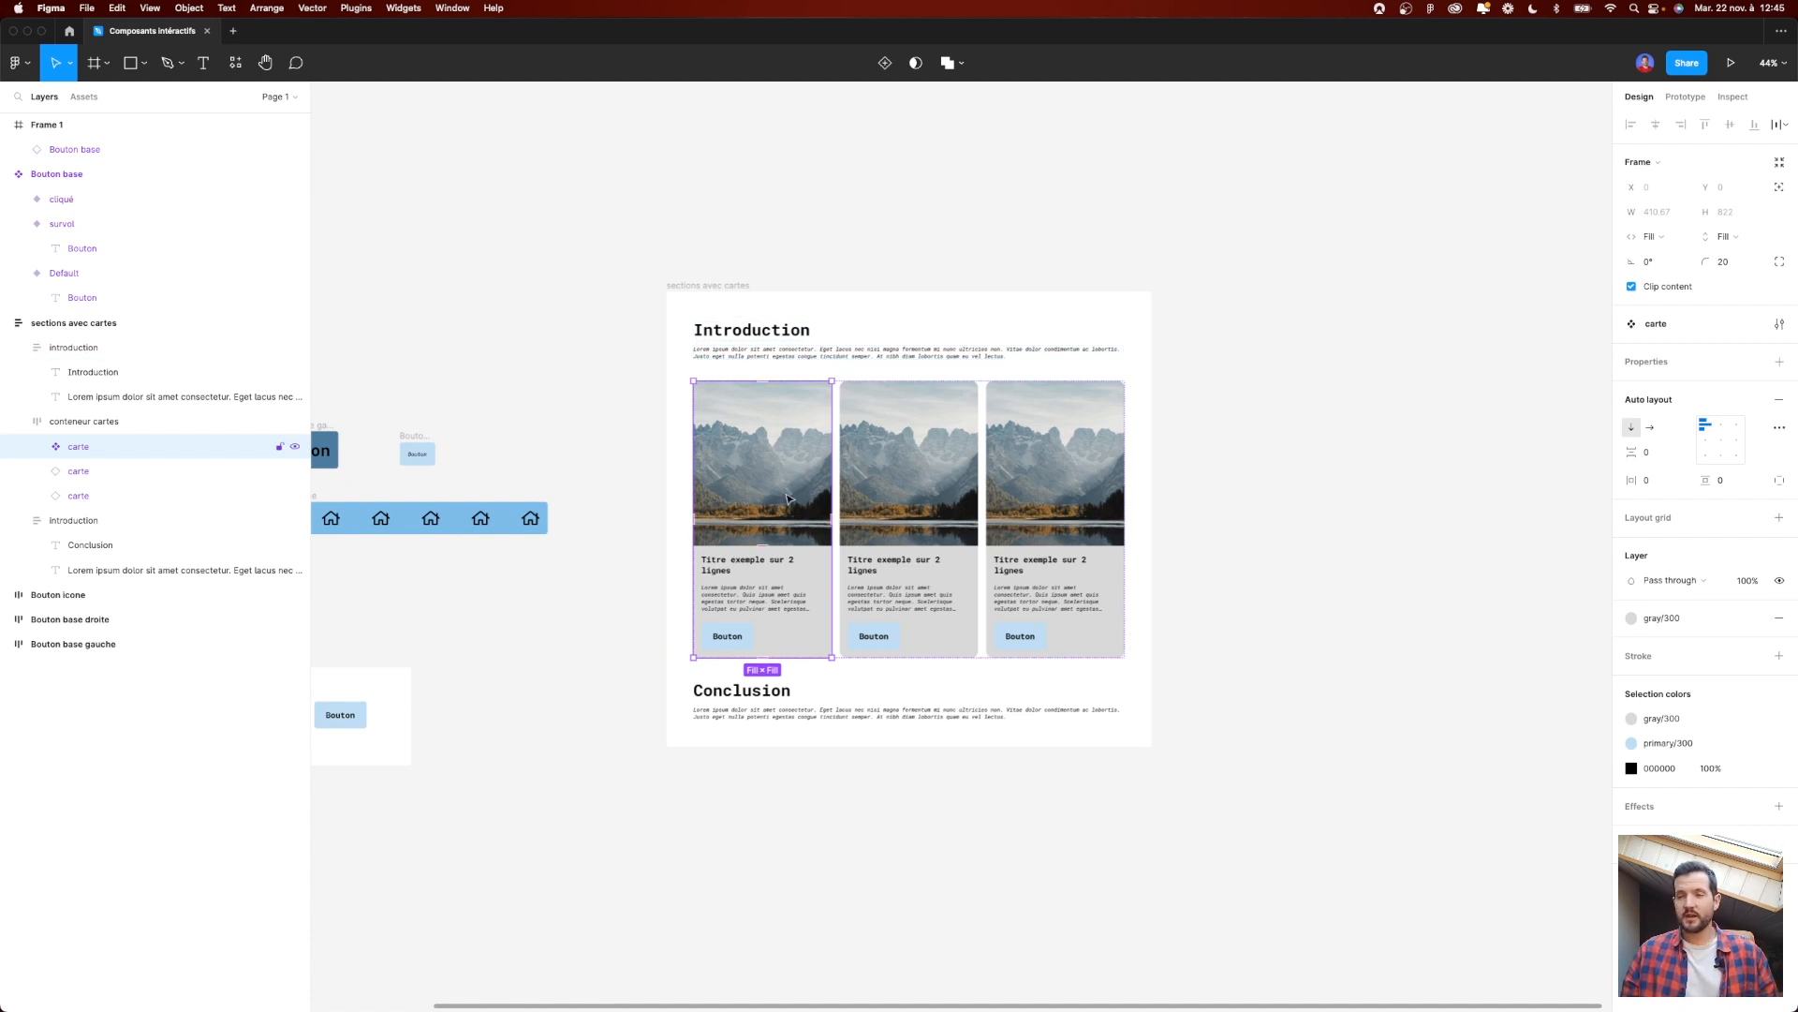
left_click_drag(783, 508, 1369, 297)
left_click(869, 528)
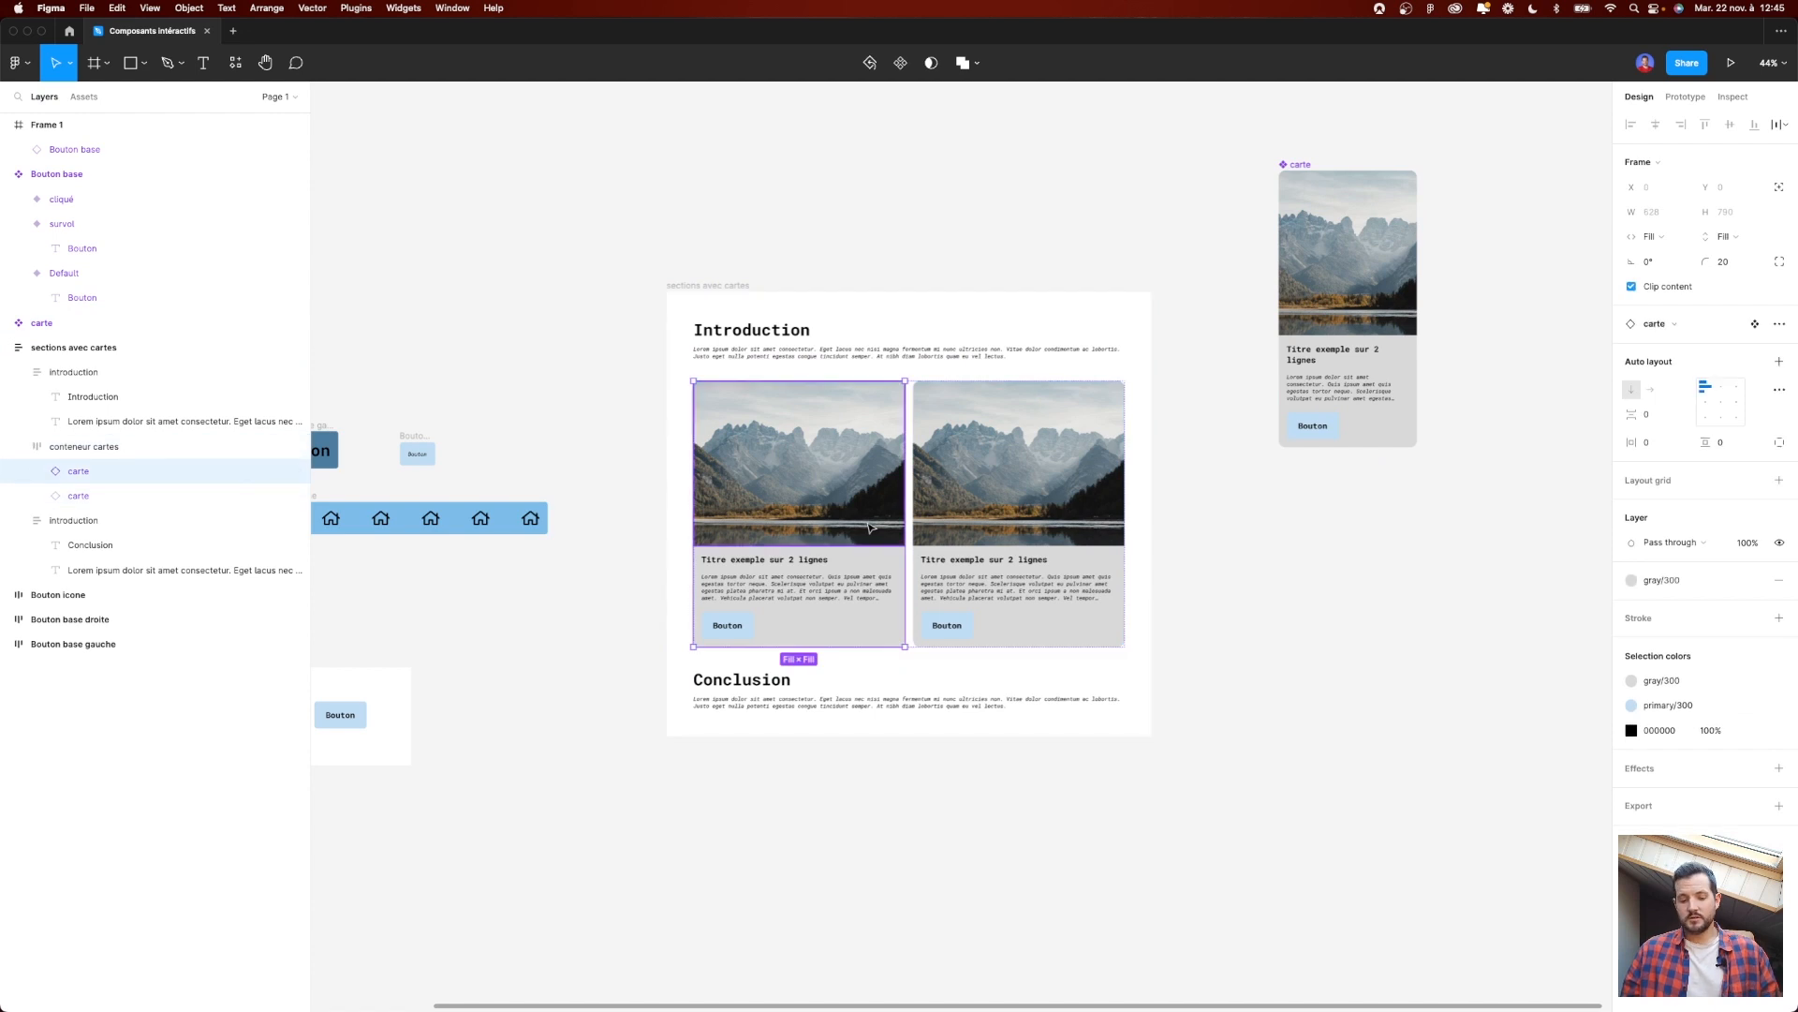
key("super+d")
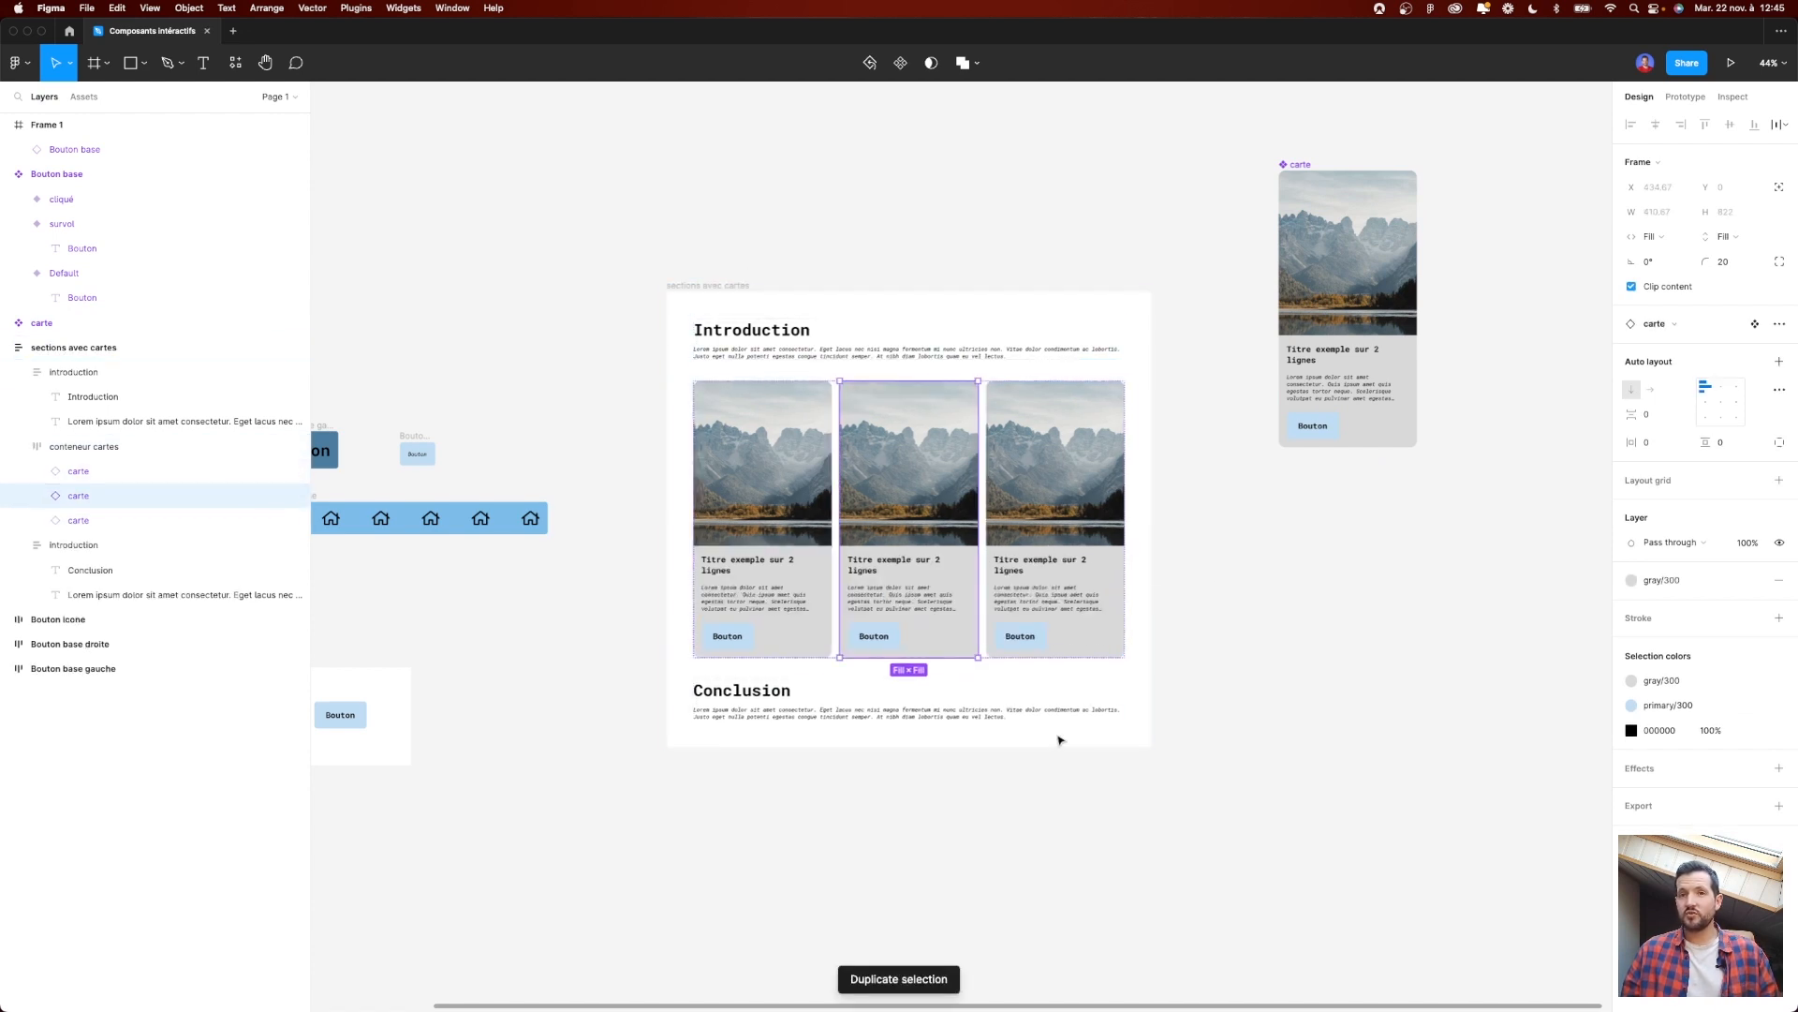
Step: Add a second variant to the main carte component
left_click(1288, 557)
left_click_drag(1288, 557, 727, 752)
scroll(728, 752, "up", 3)
scroll(965, 486, "right", 4)
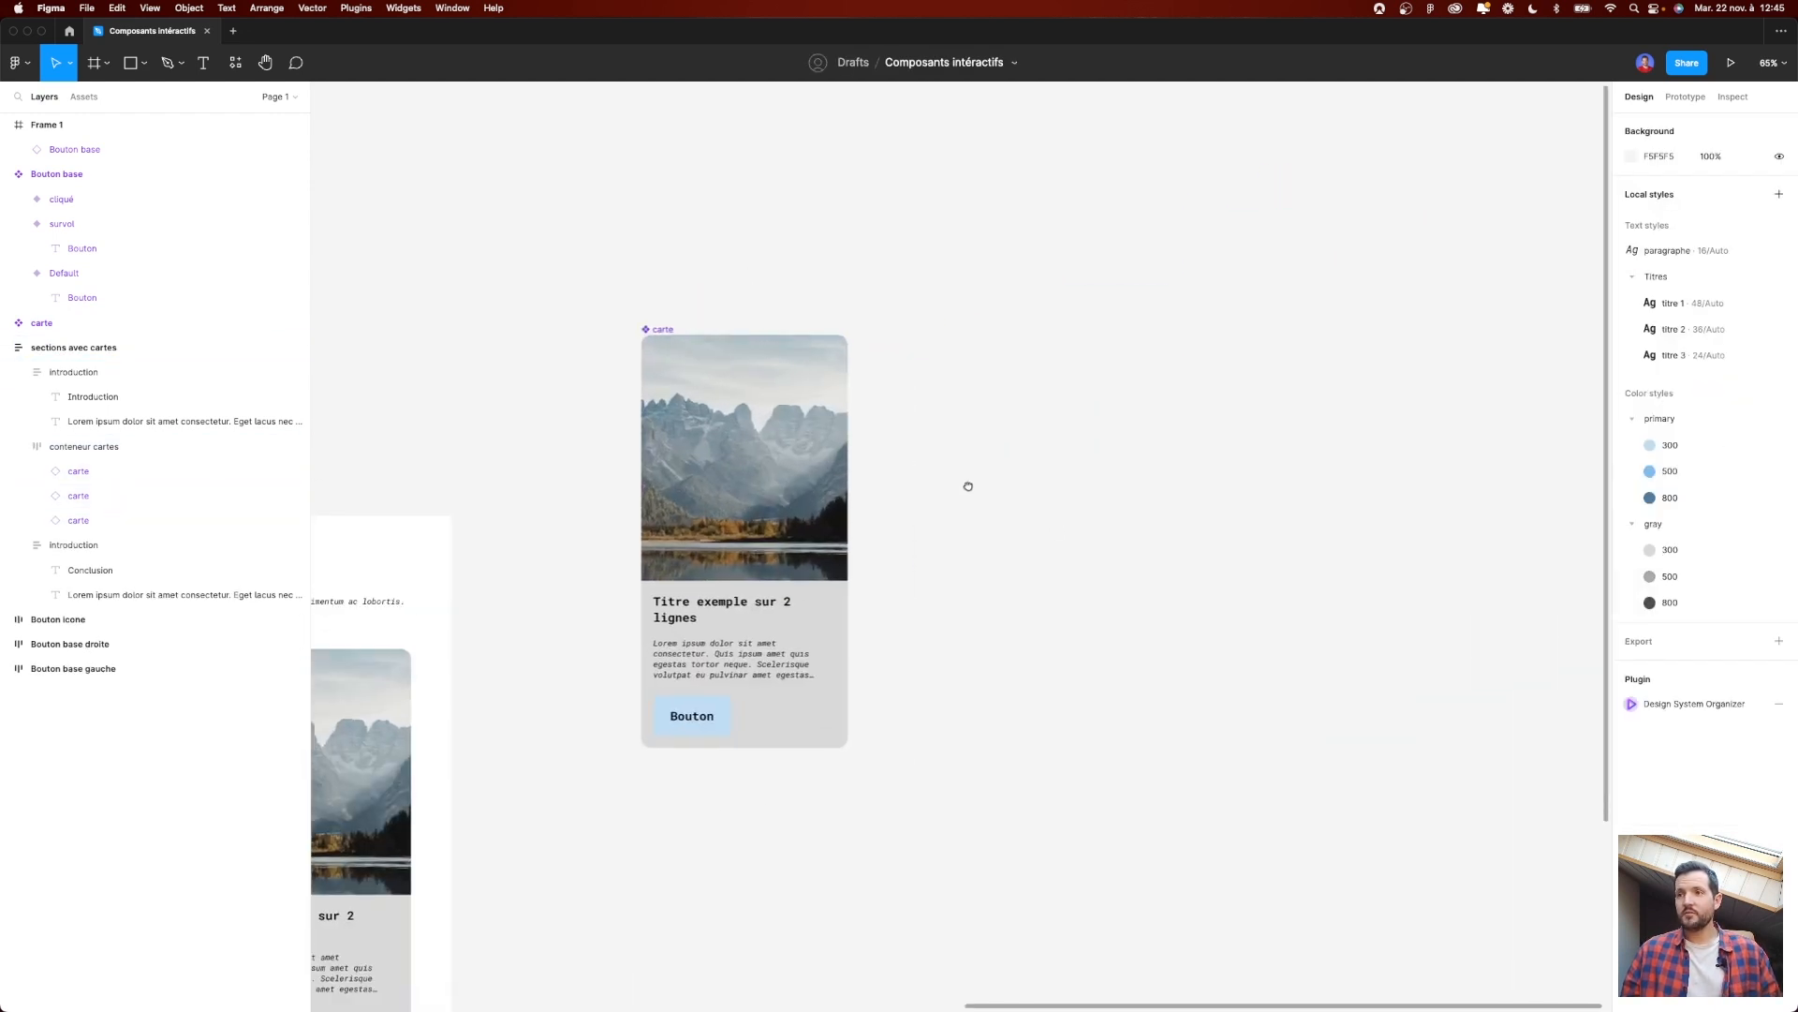
left_click(510, 286)
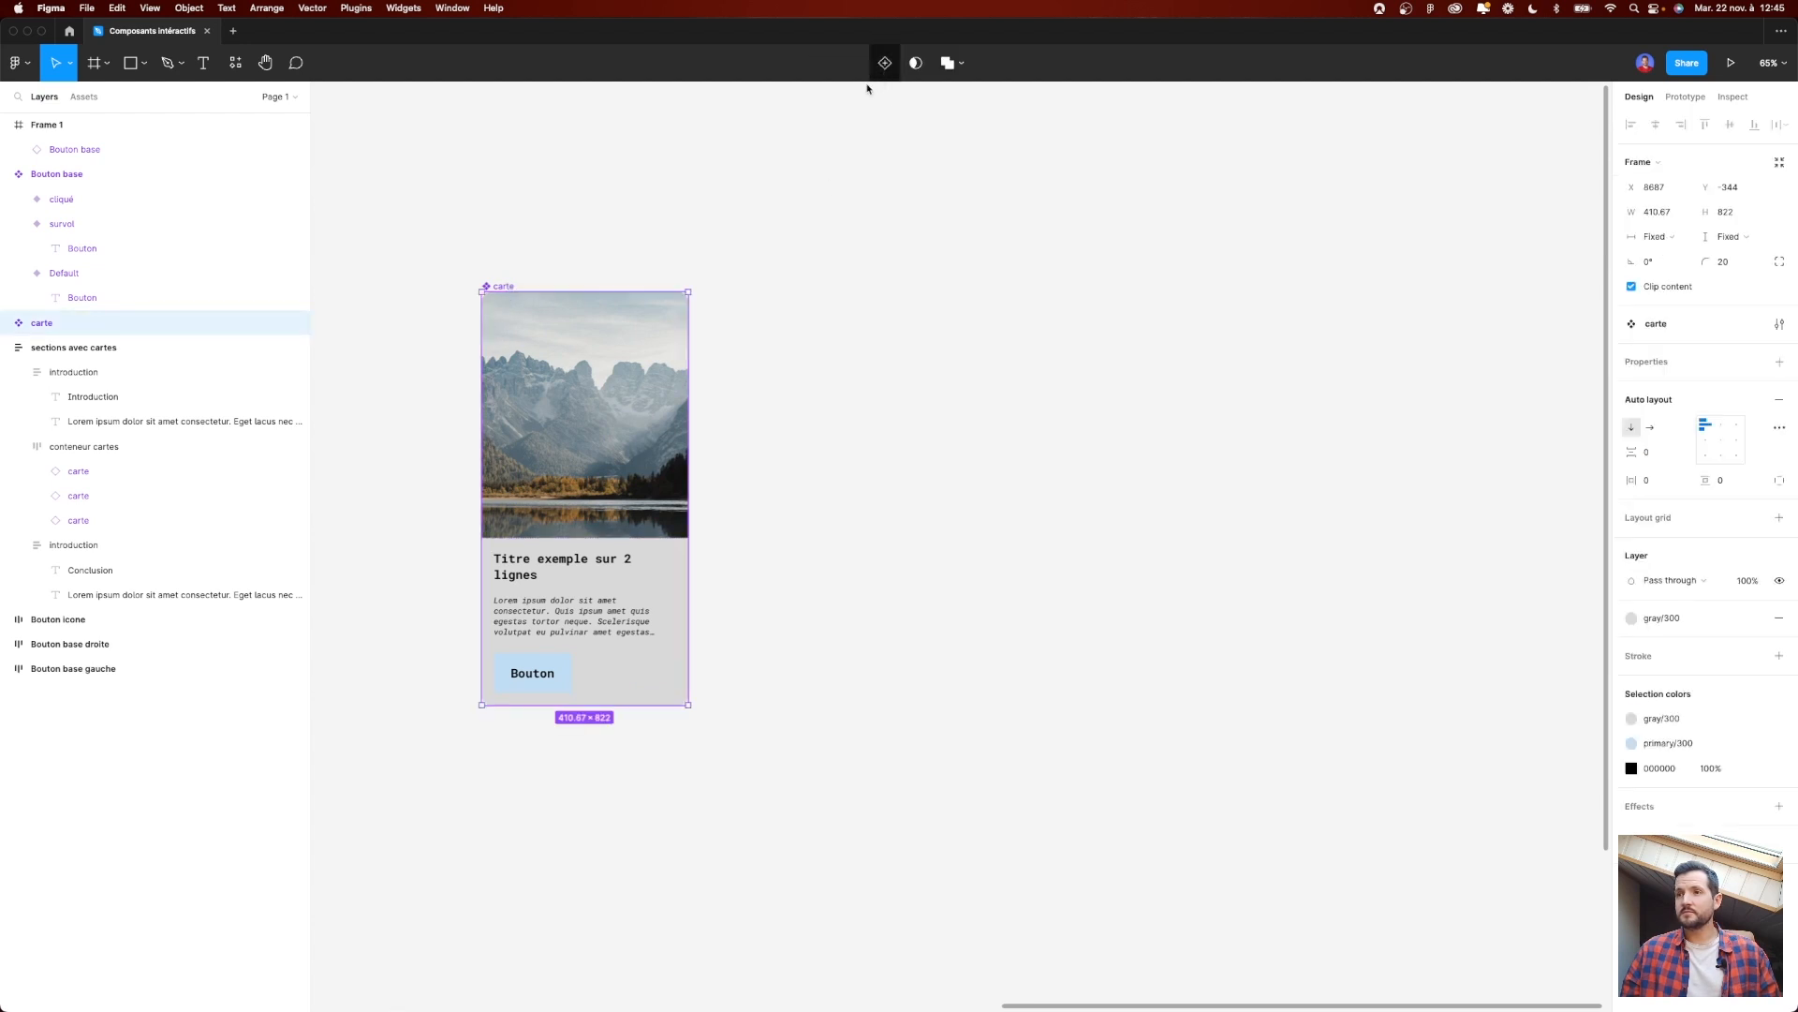
left_click(885, 63)
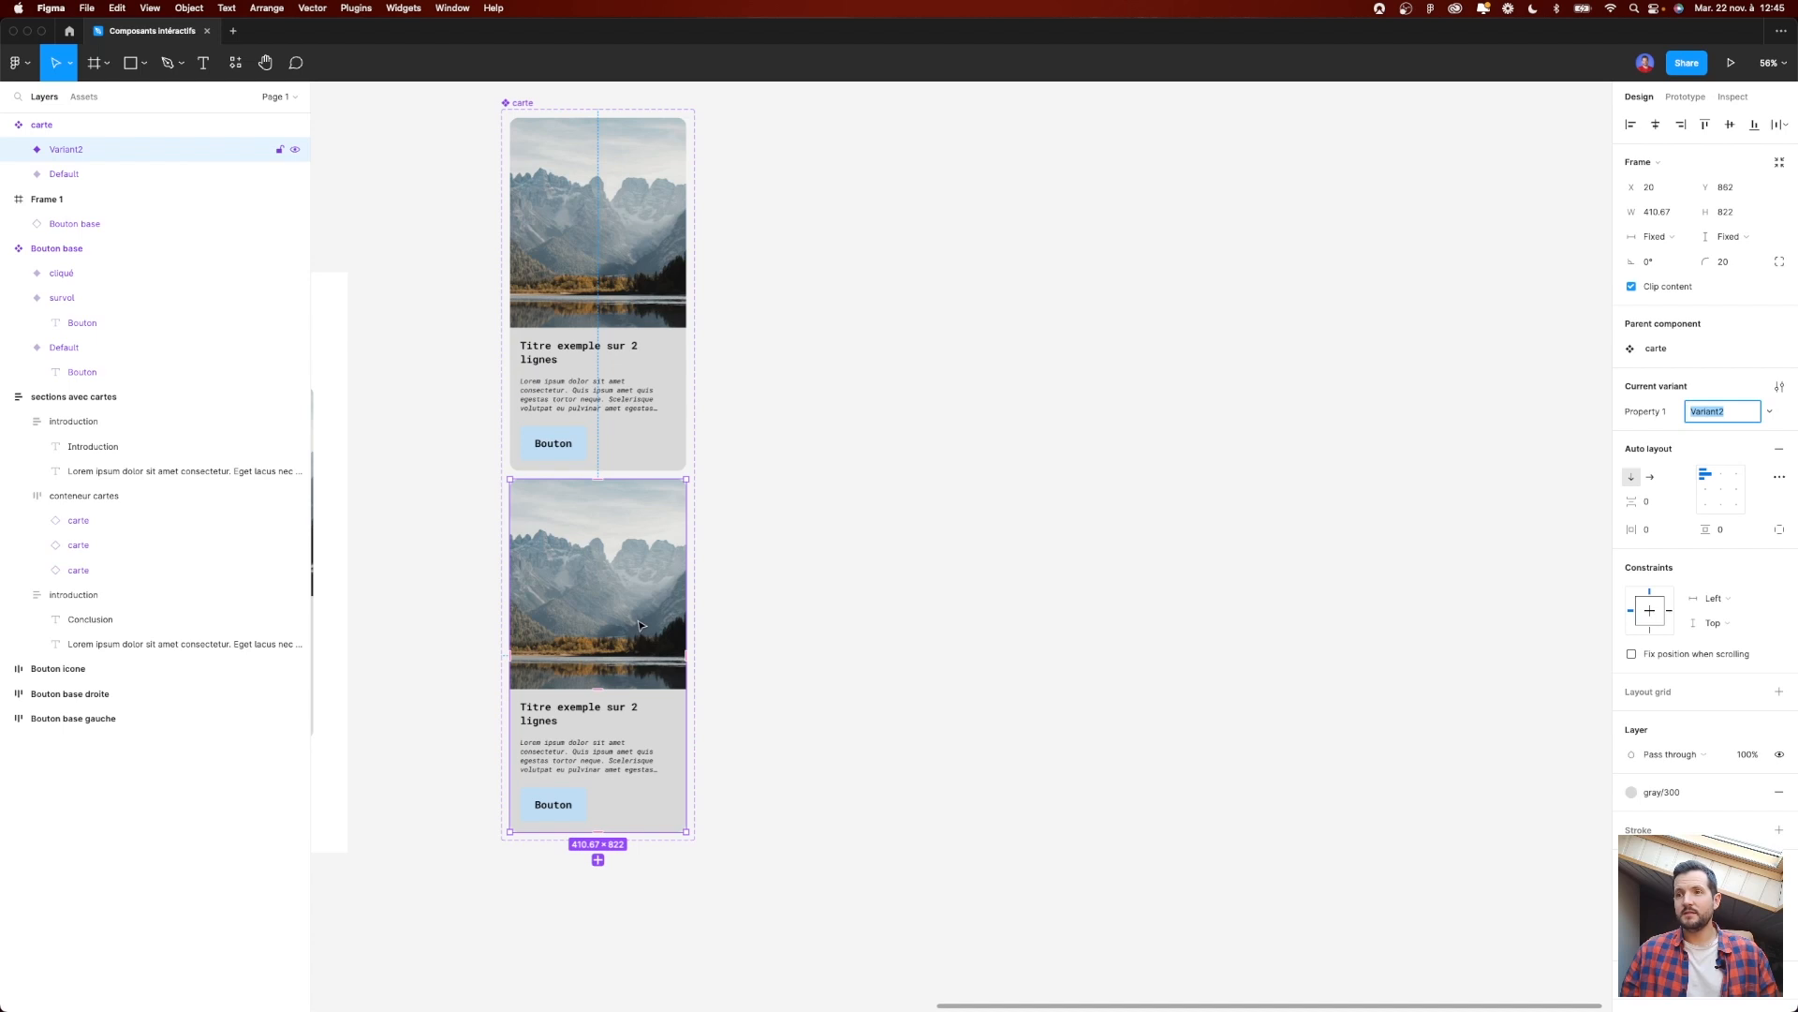
Step: Rename the carte component set's variant property as etat
scroll(562, 375, "up", 2)
left_click(510, 184)
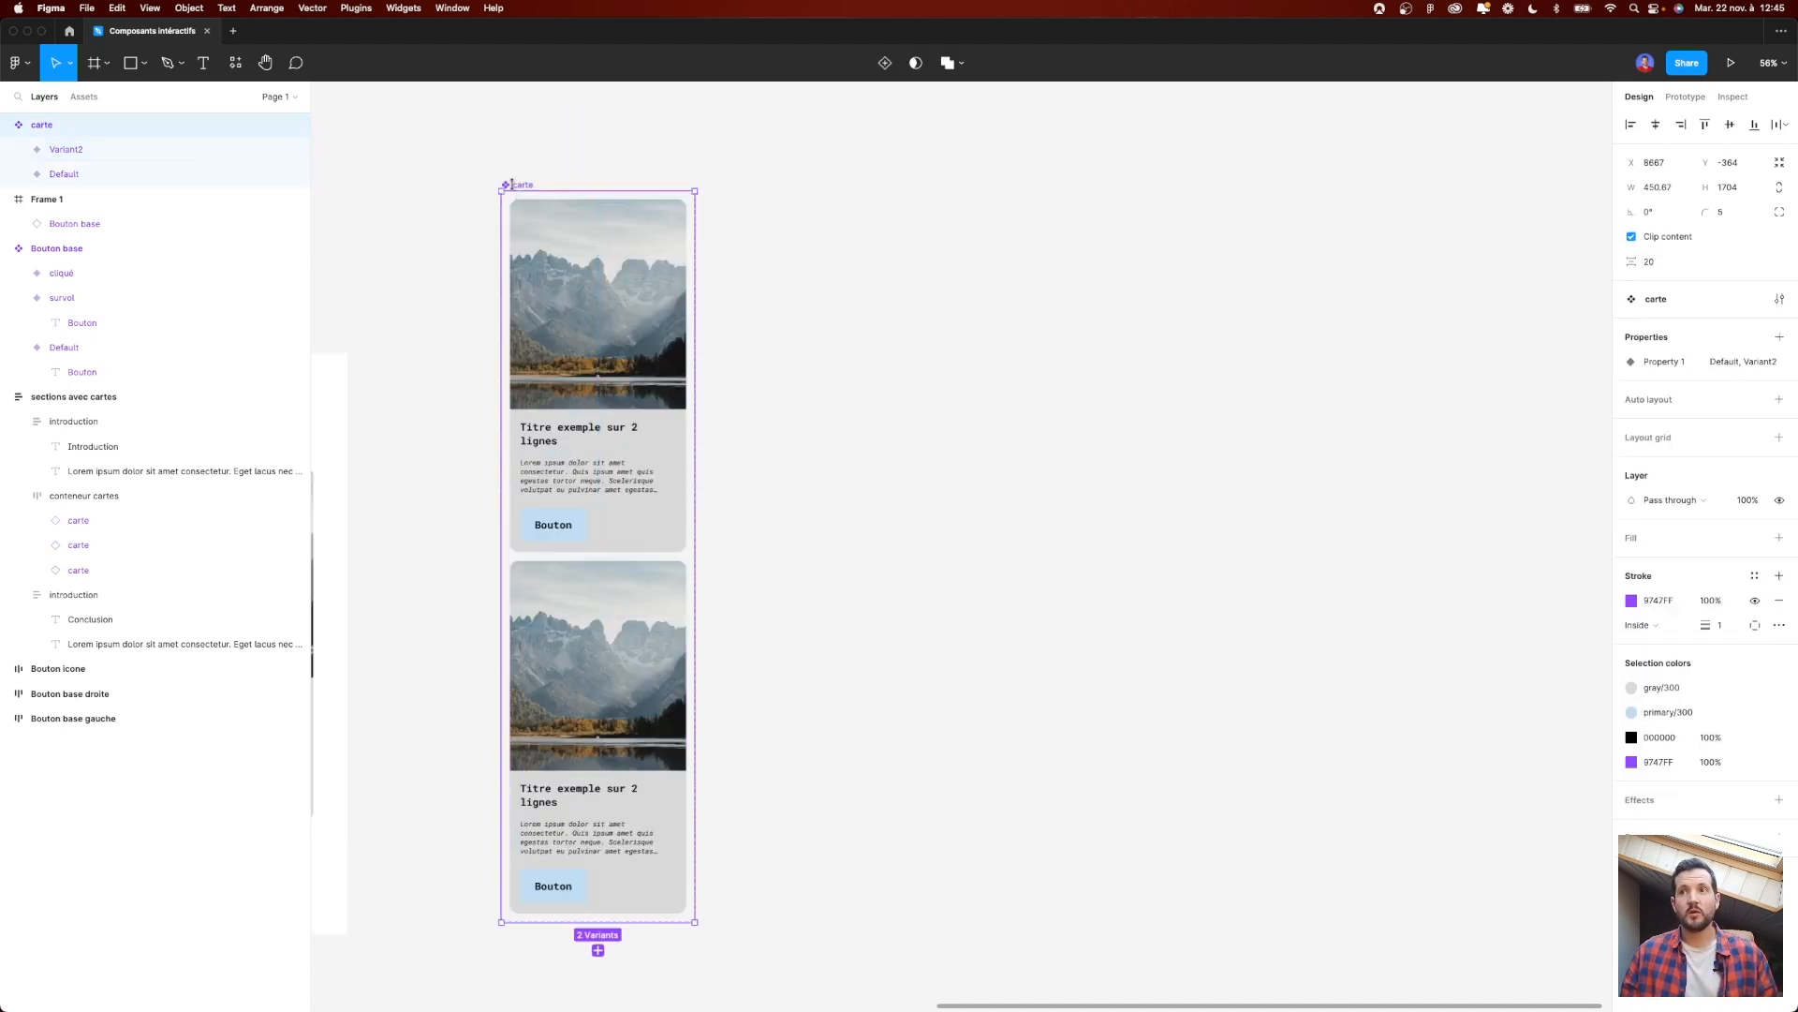
double_click(1683, 365)
type("eta")
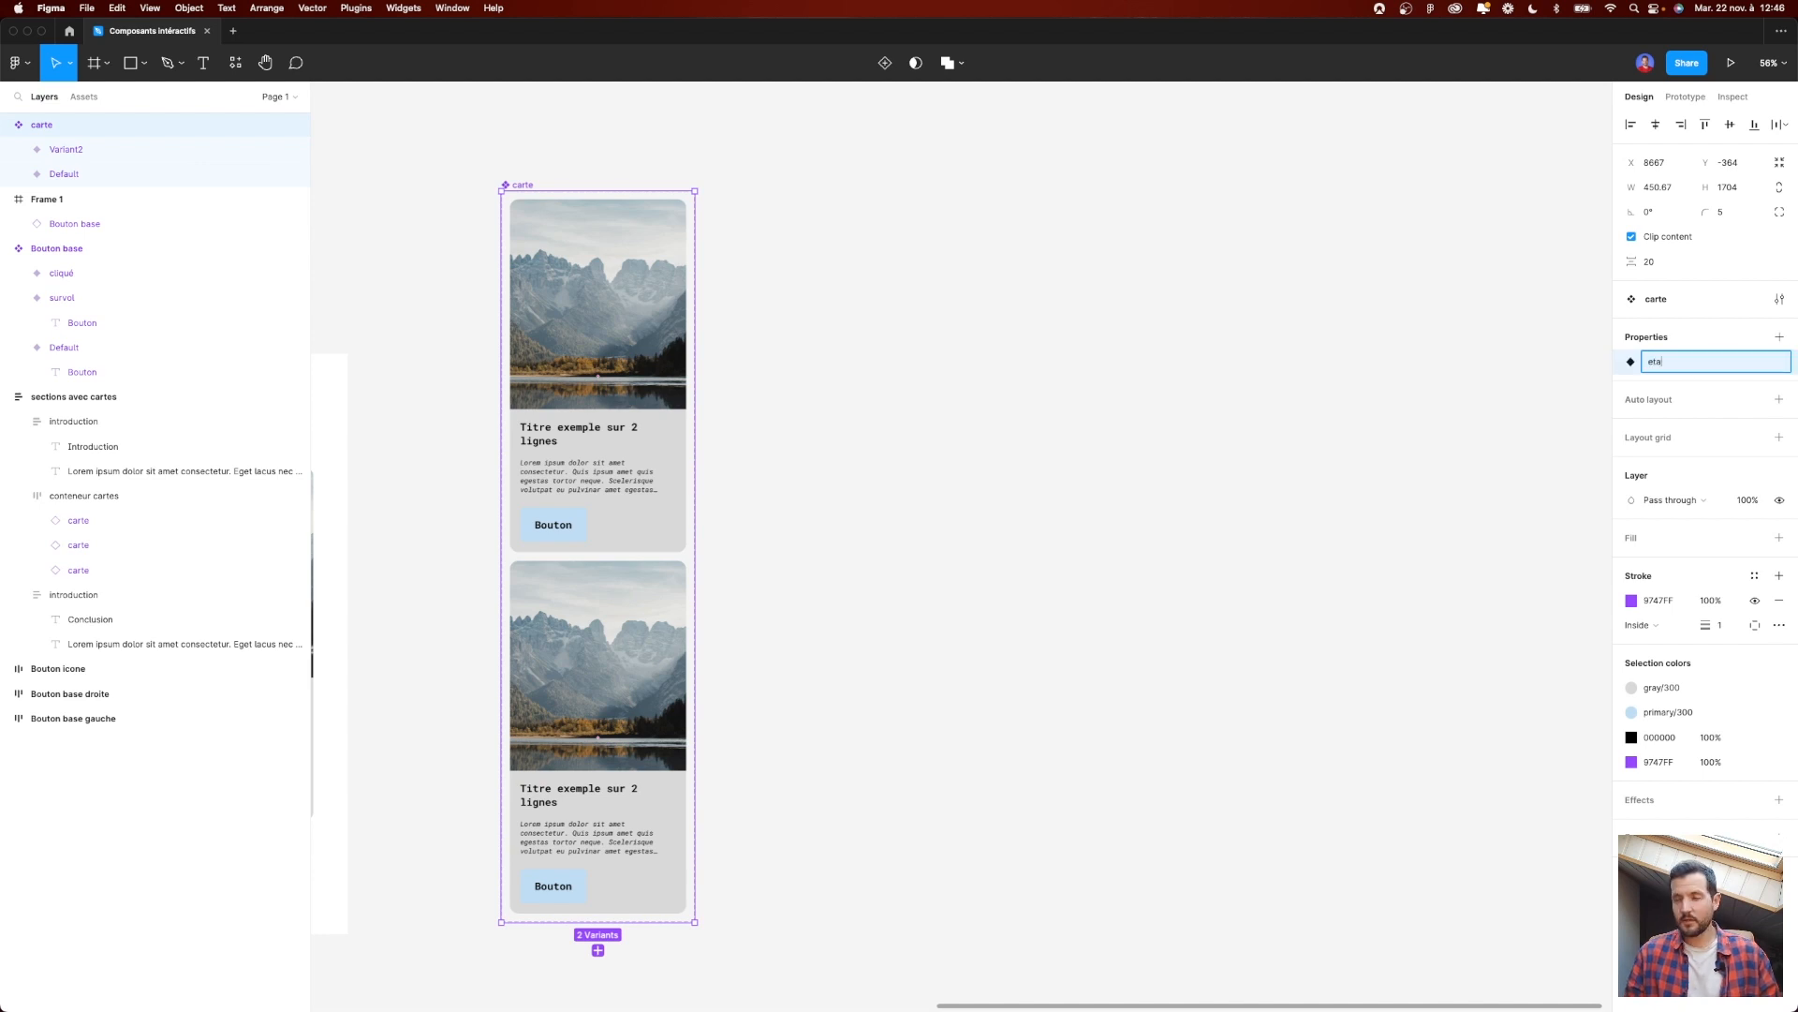
key("Return")
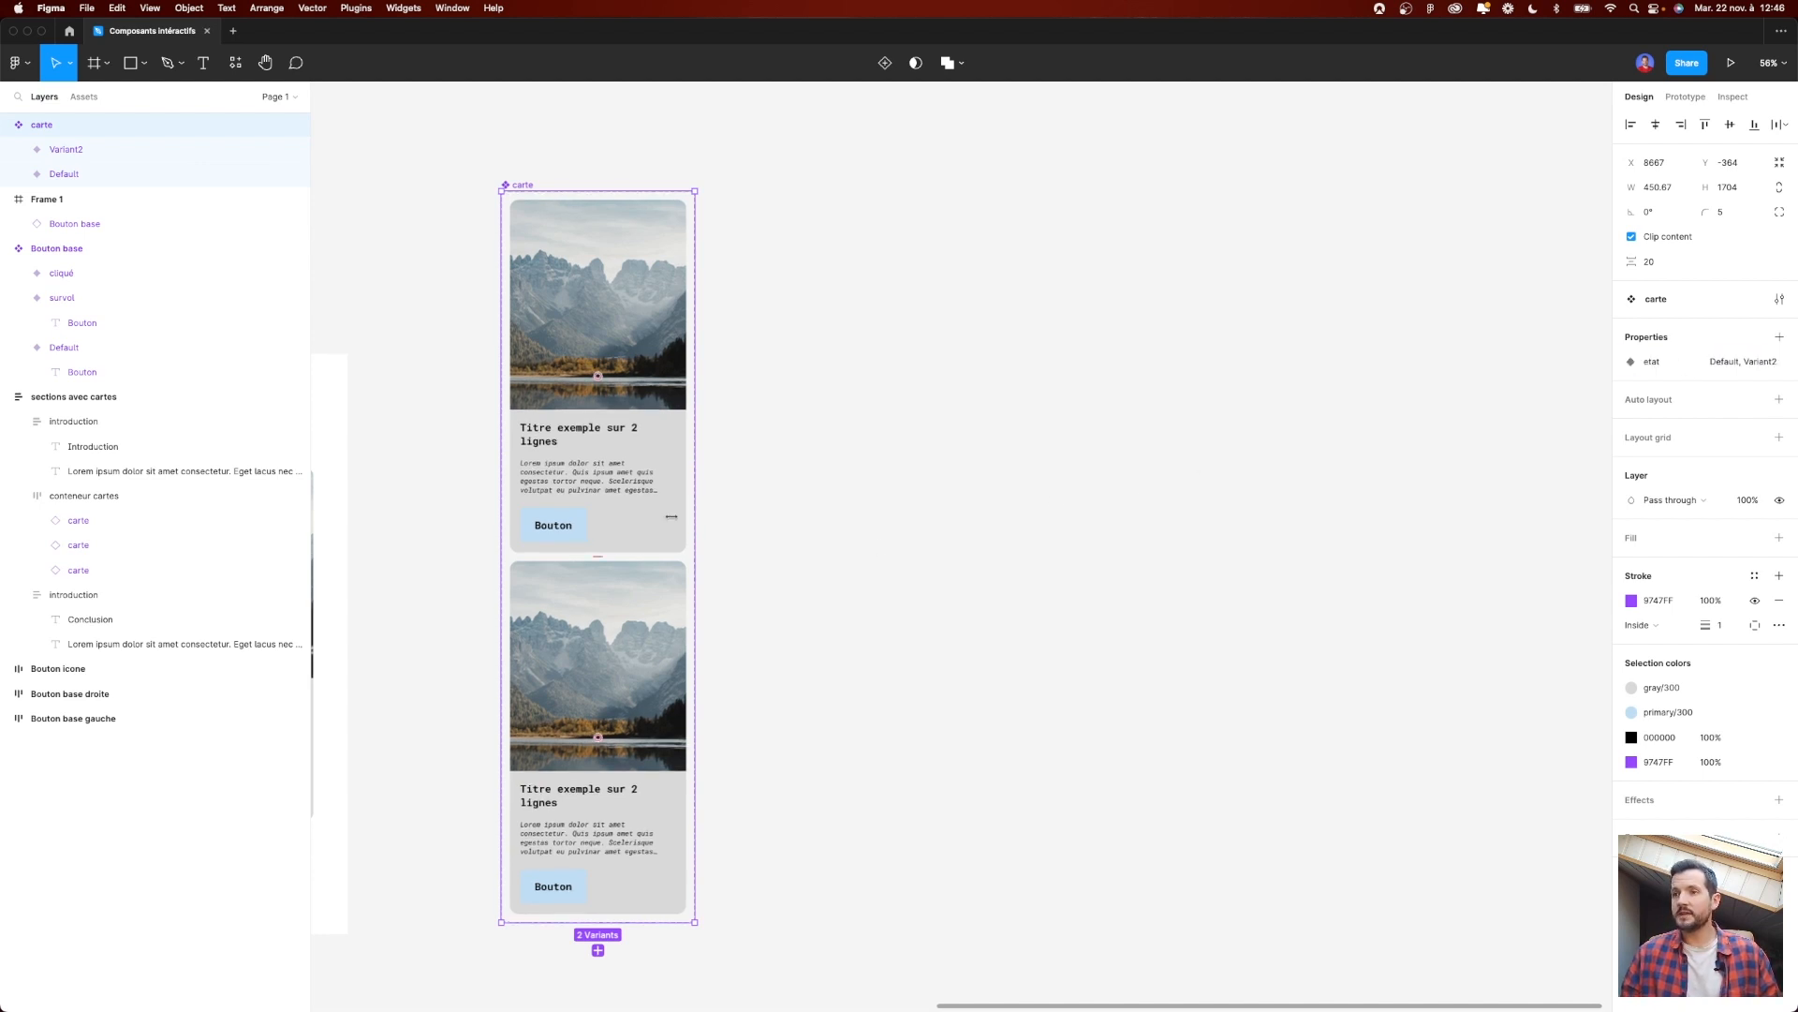
Step: Set the etat value of the second carte variant to survol
left_click(654, 521)
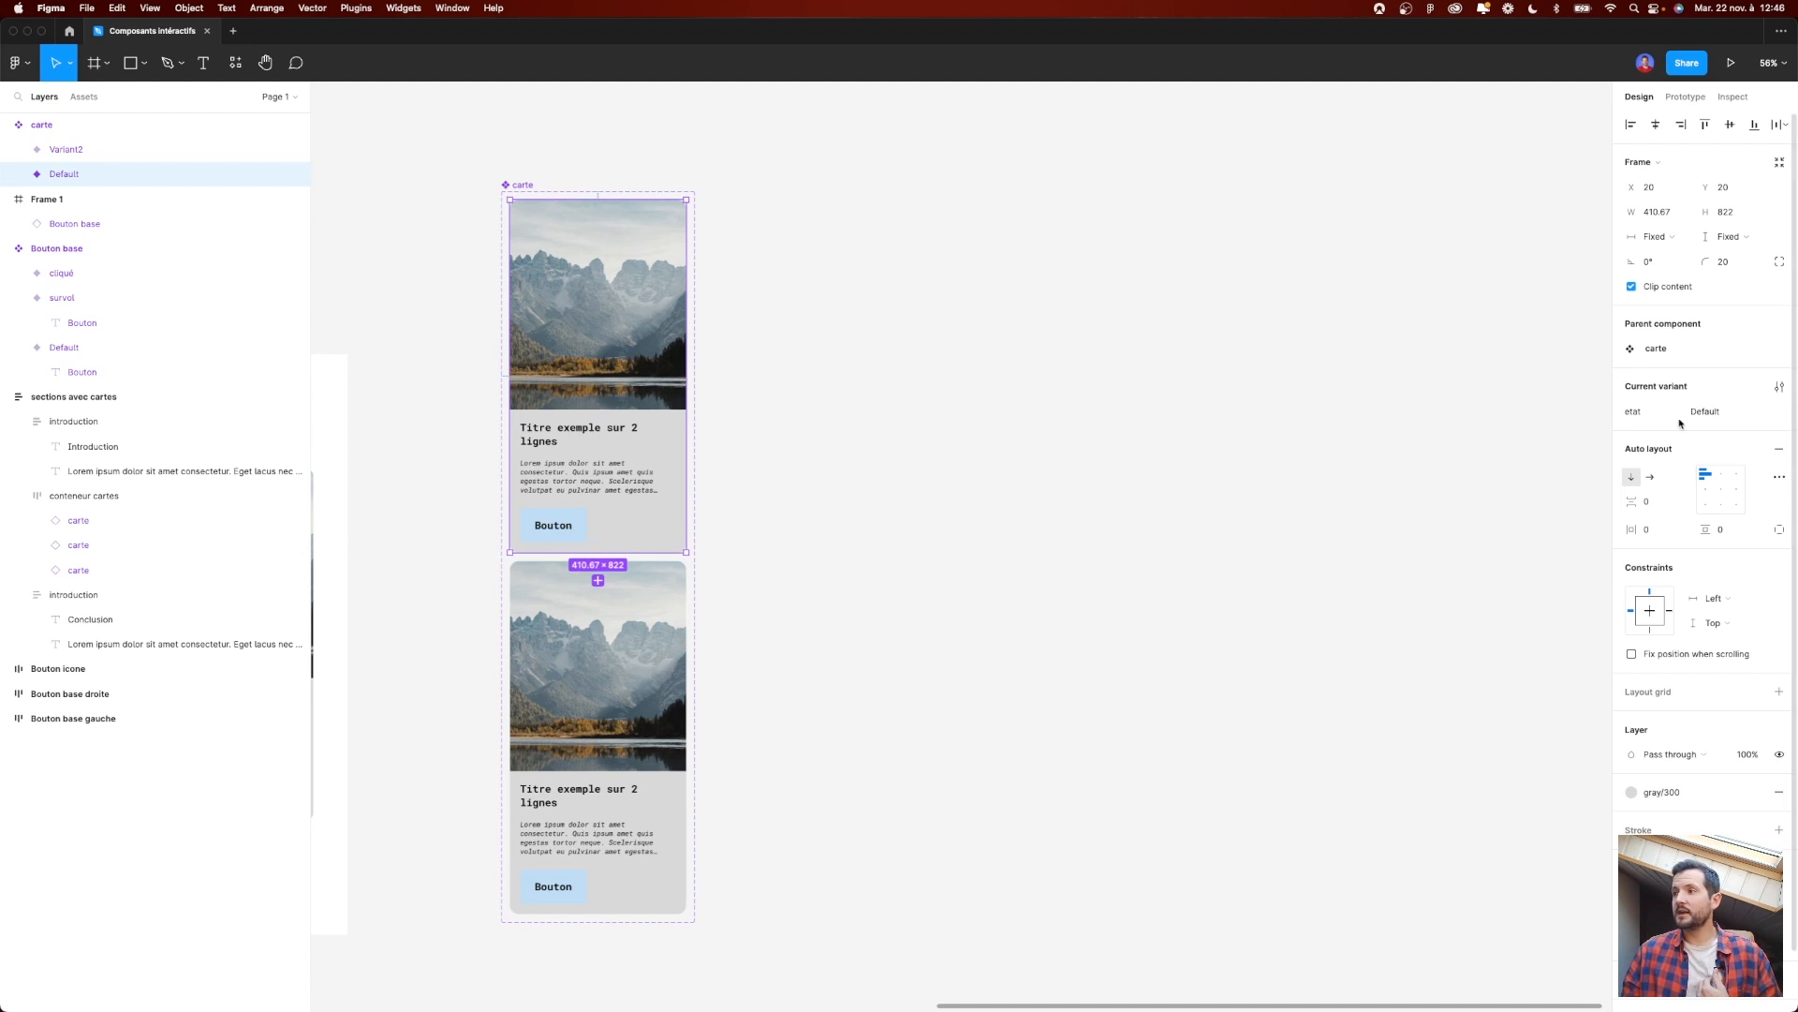
left_click(673, 677)
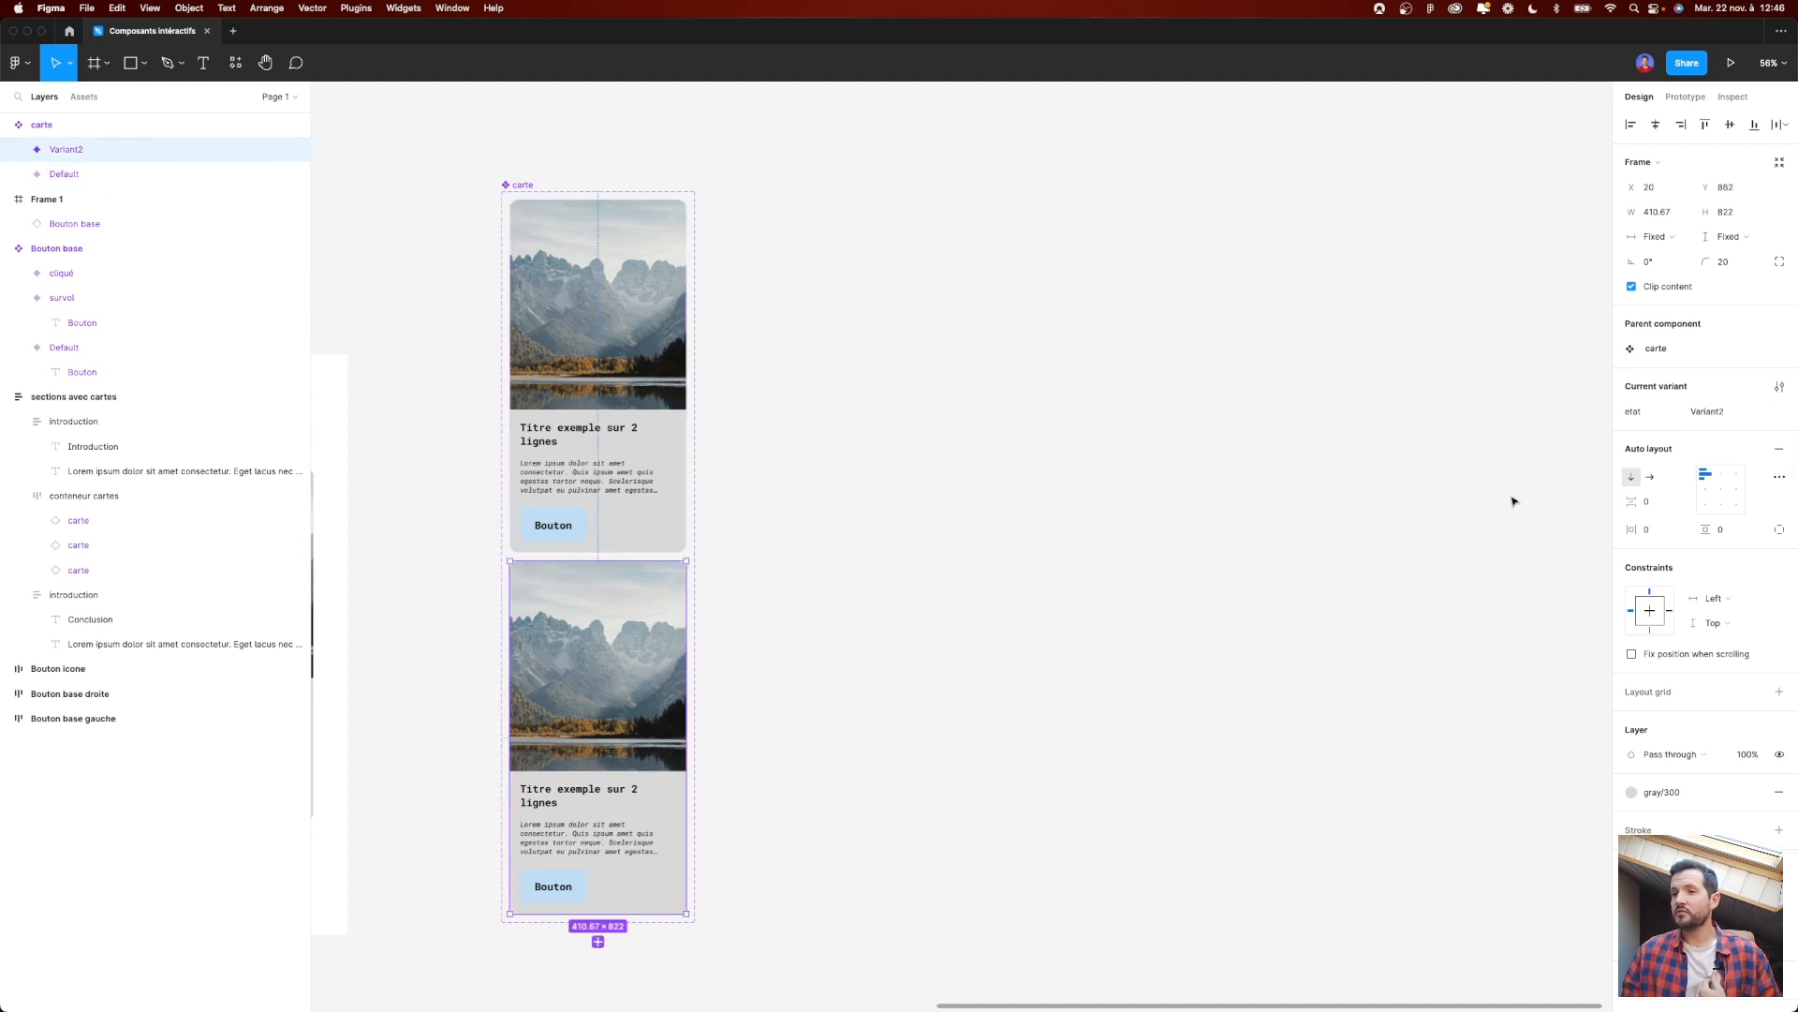
left_click(1748, 411)
type("su")
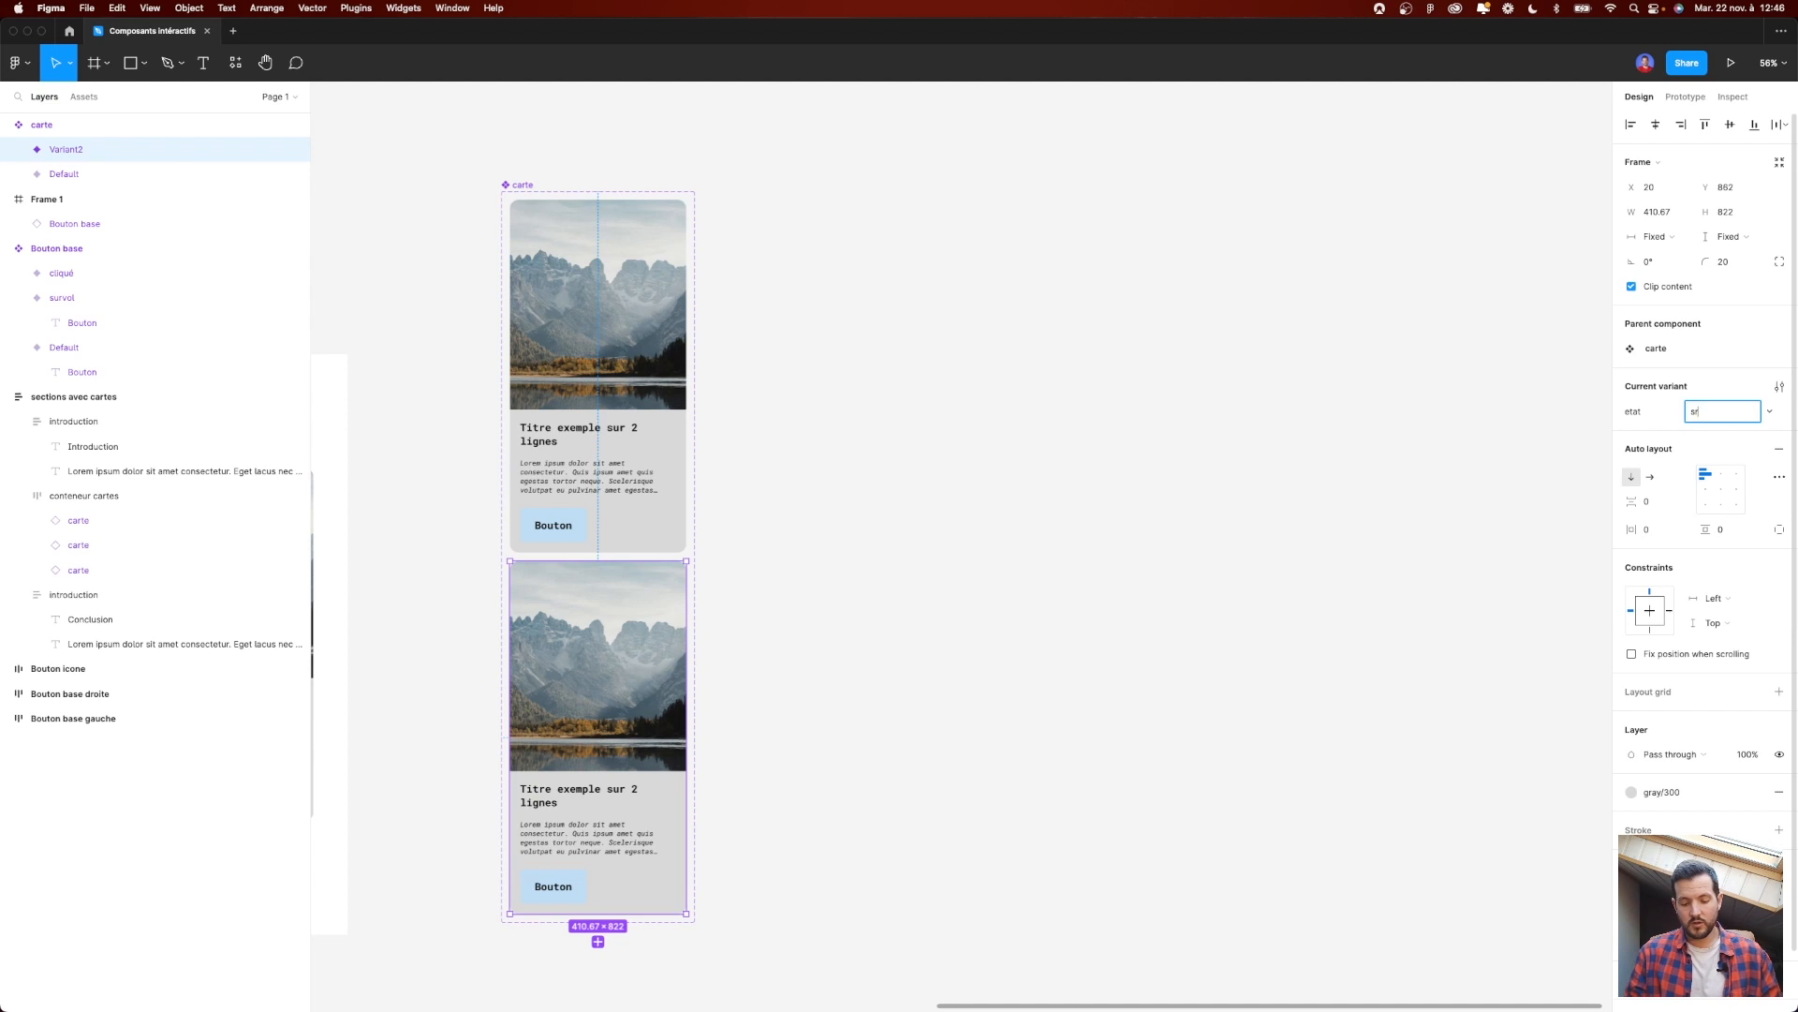
type("rvol")
key("Return")
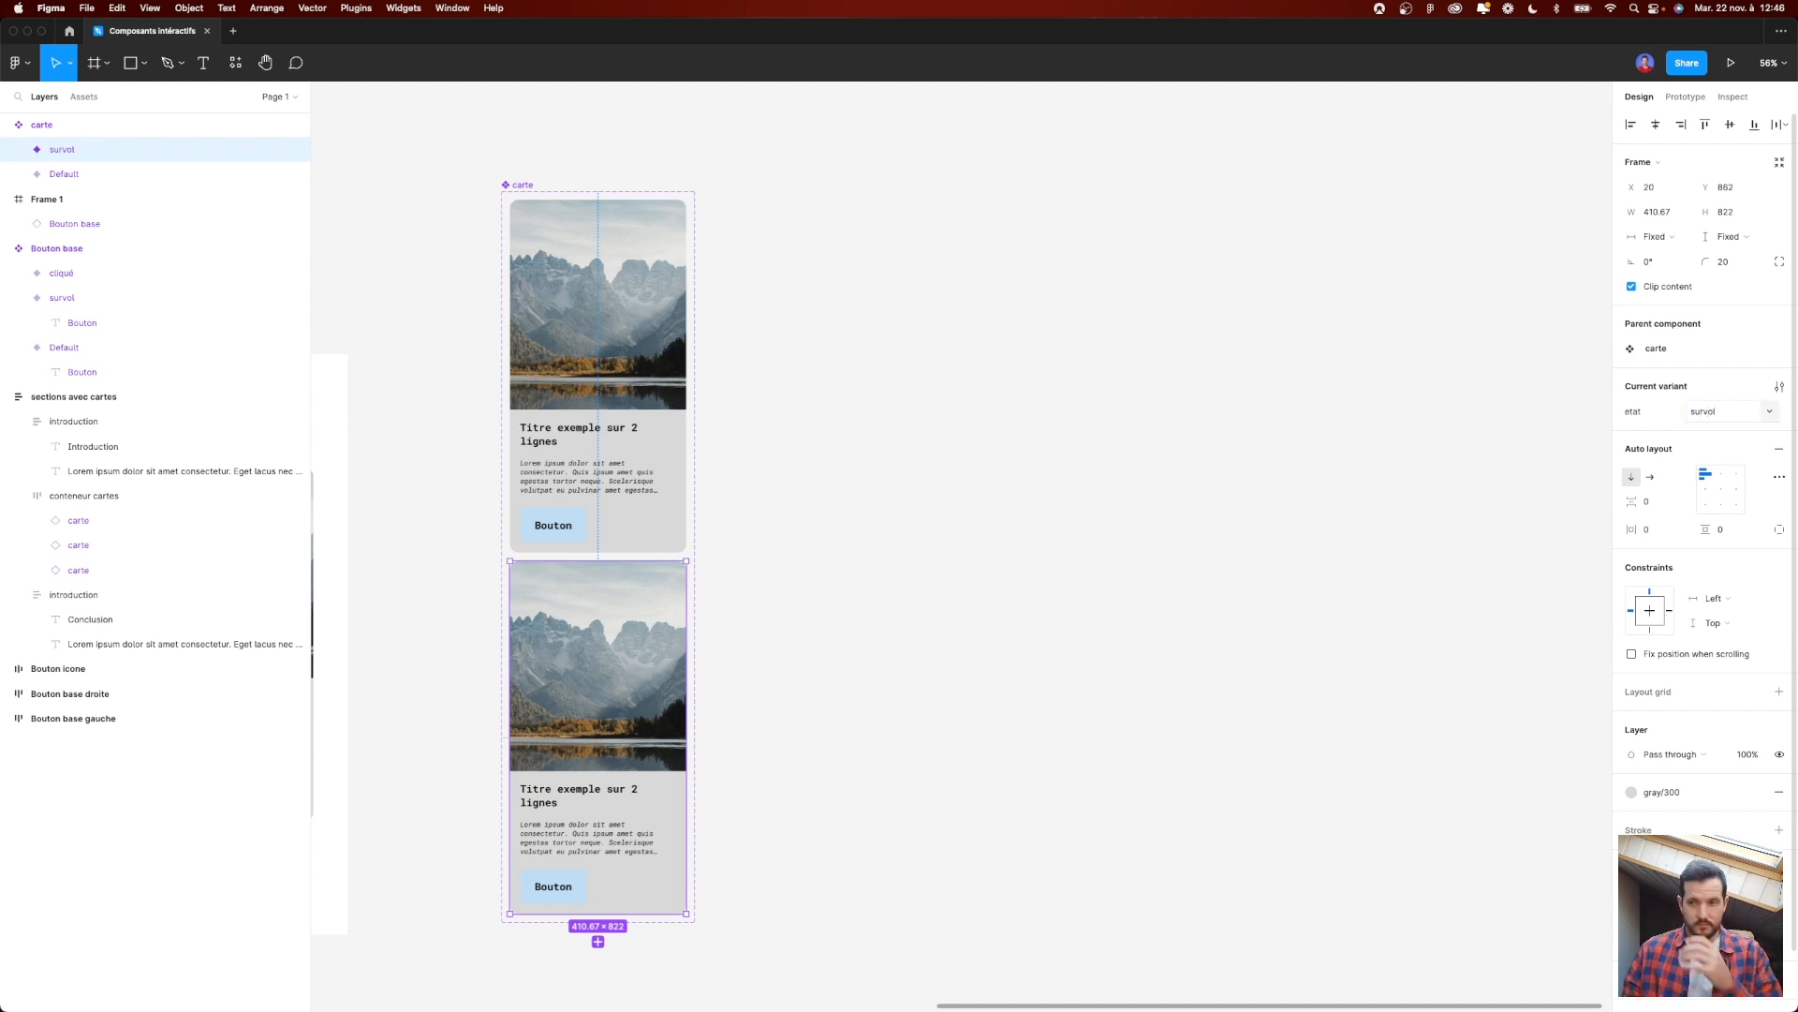
Step: Switch the survol variant's image to Crop mode and enlarge the picture slightly around its centre within the image area
left_click(759, 638)
scroll(907, 474, "down", 4)
scroll(906, 474, "left", 3)
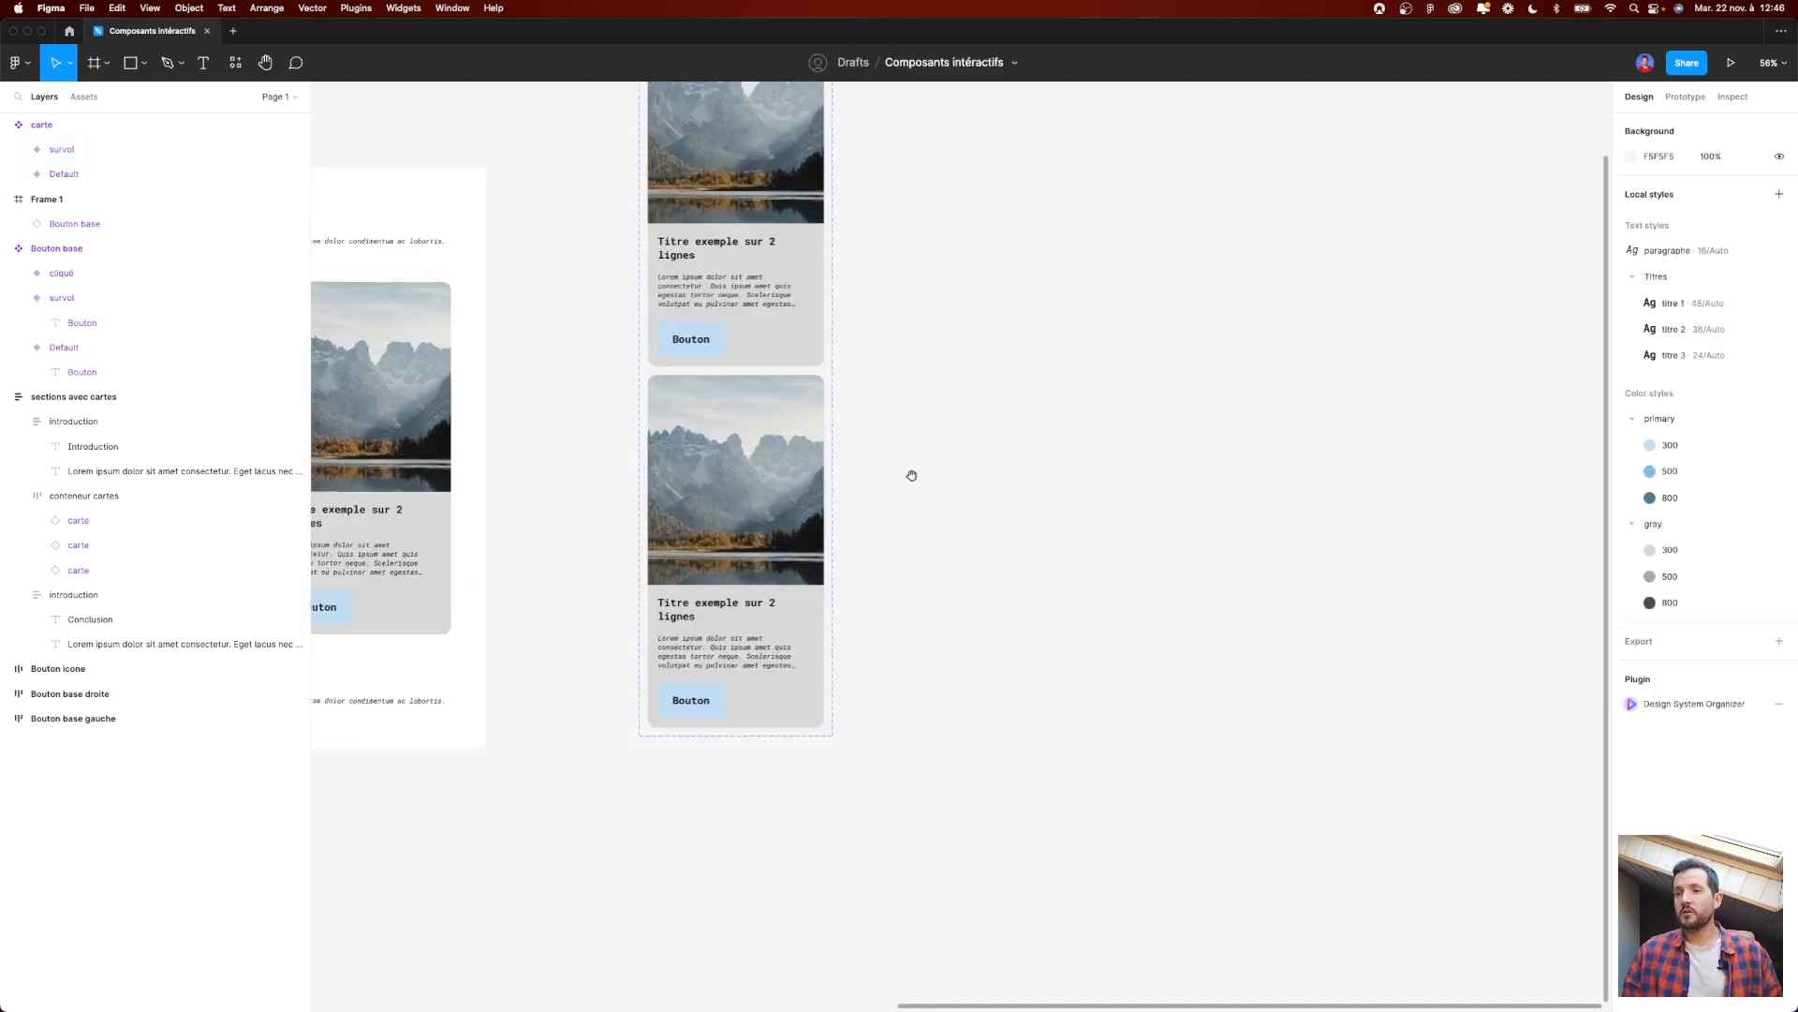
scroll(755, 518, "up", 3)
left_click(773, 534, "super")
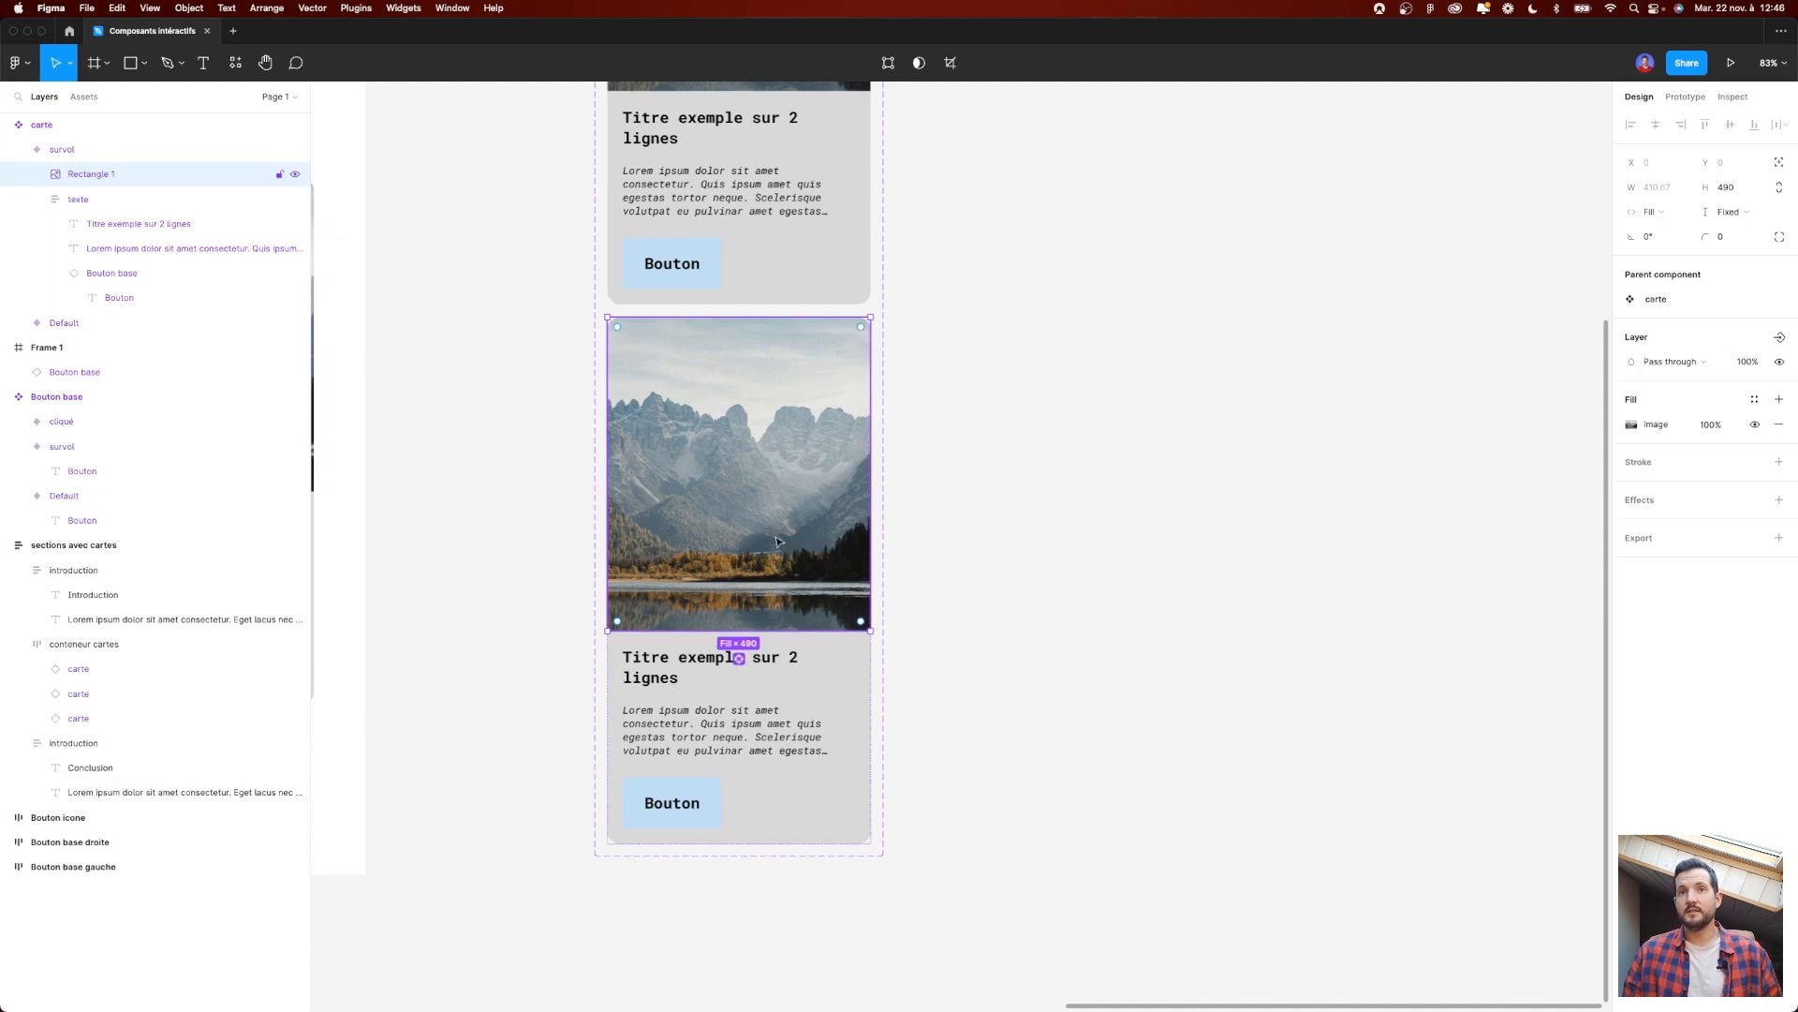
double_click(771, 556)
left_click(1464, 462)
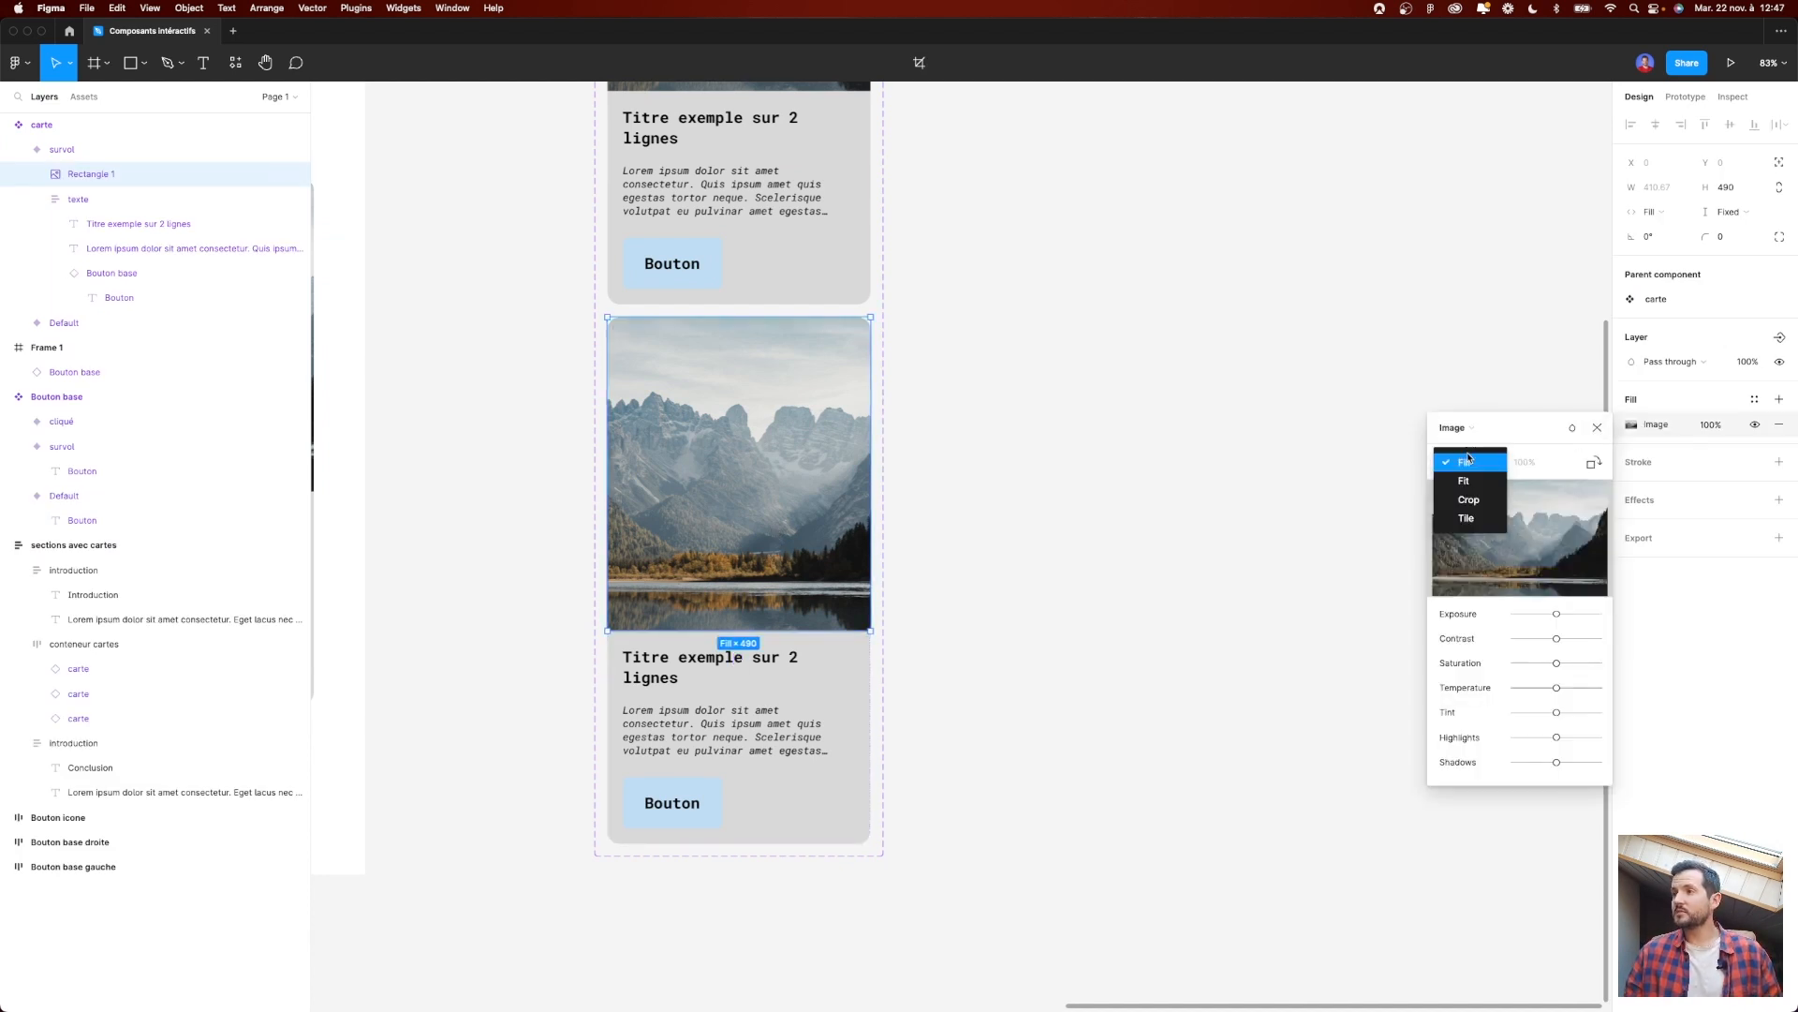
left_click(1495, 510)
left_click_drag(973, 315, 1014, 295)
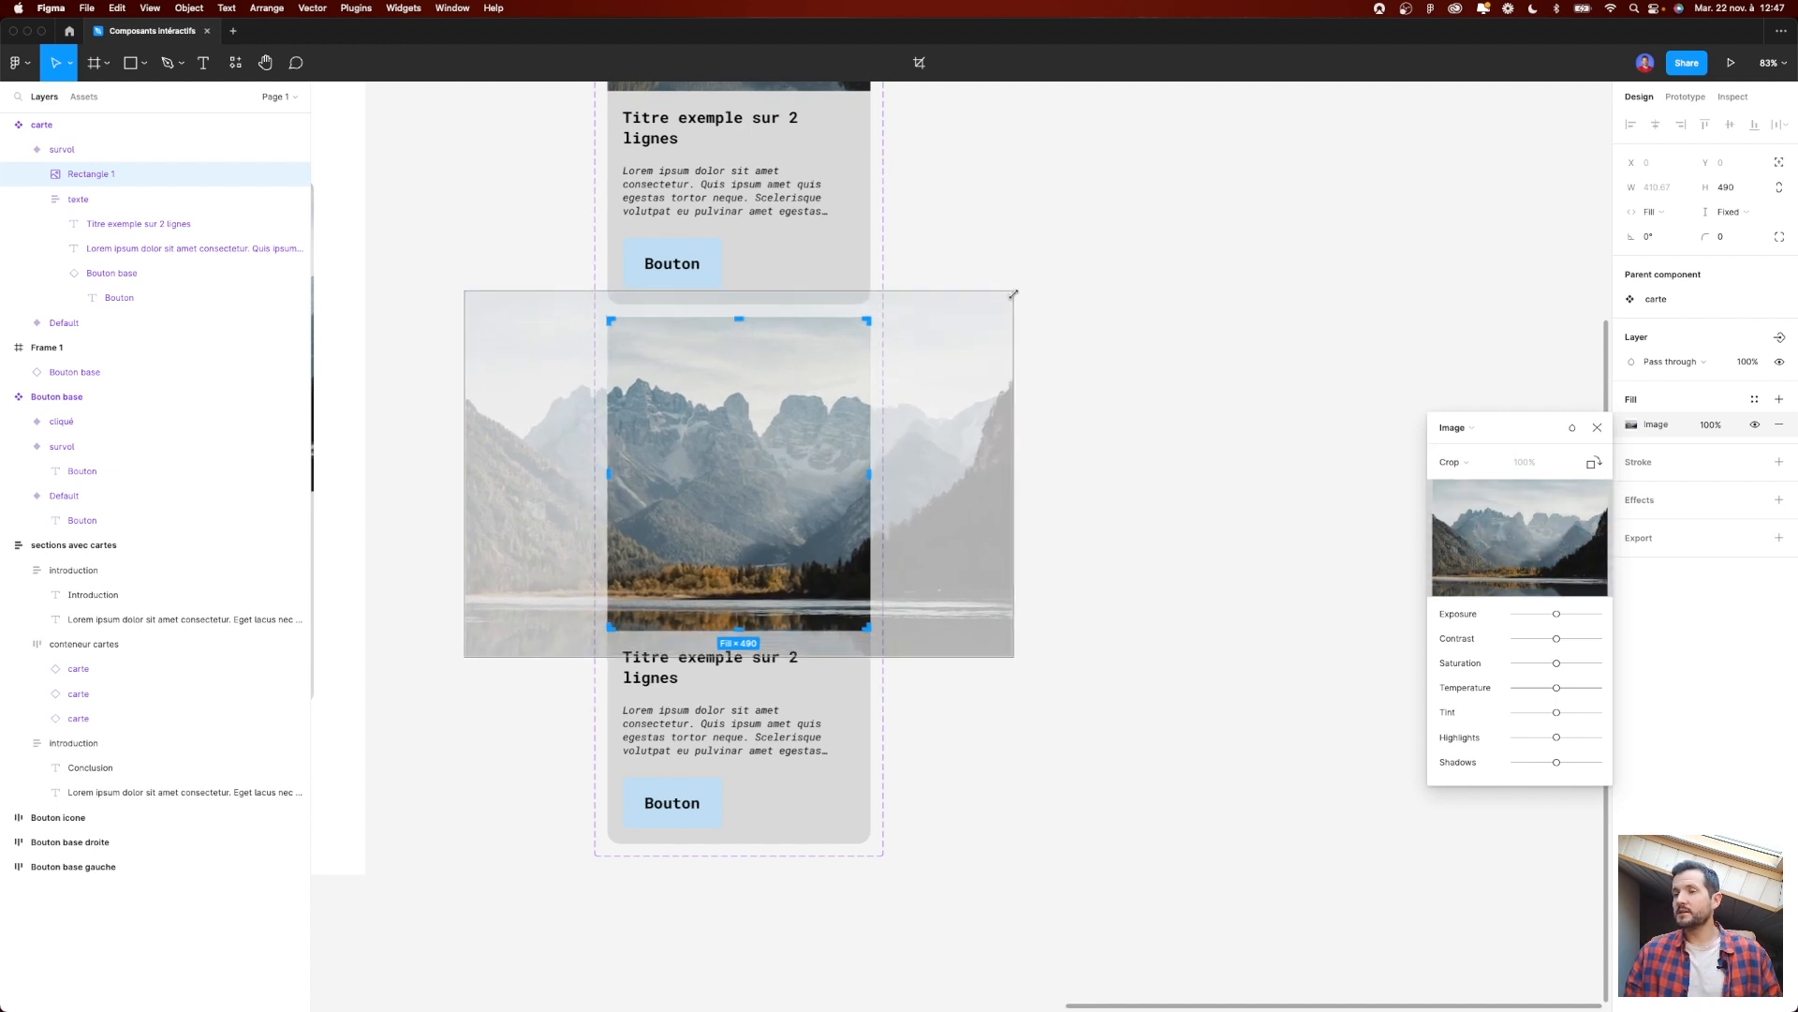
left_click(1598, 427)
Step: Remove the gray/300 background fill from the survol variant of carte
left_click(825, 821)
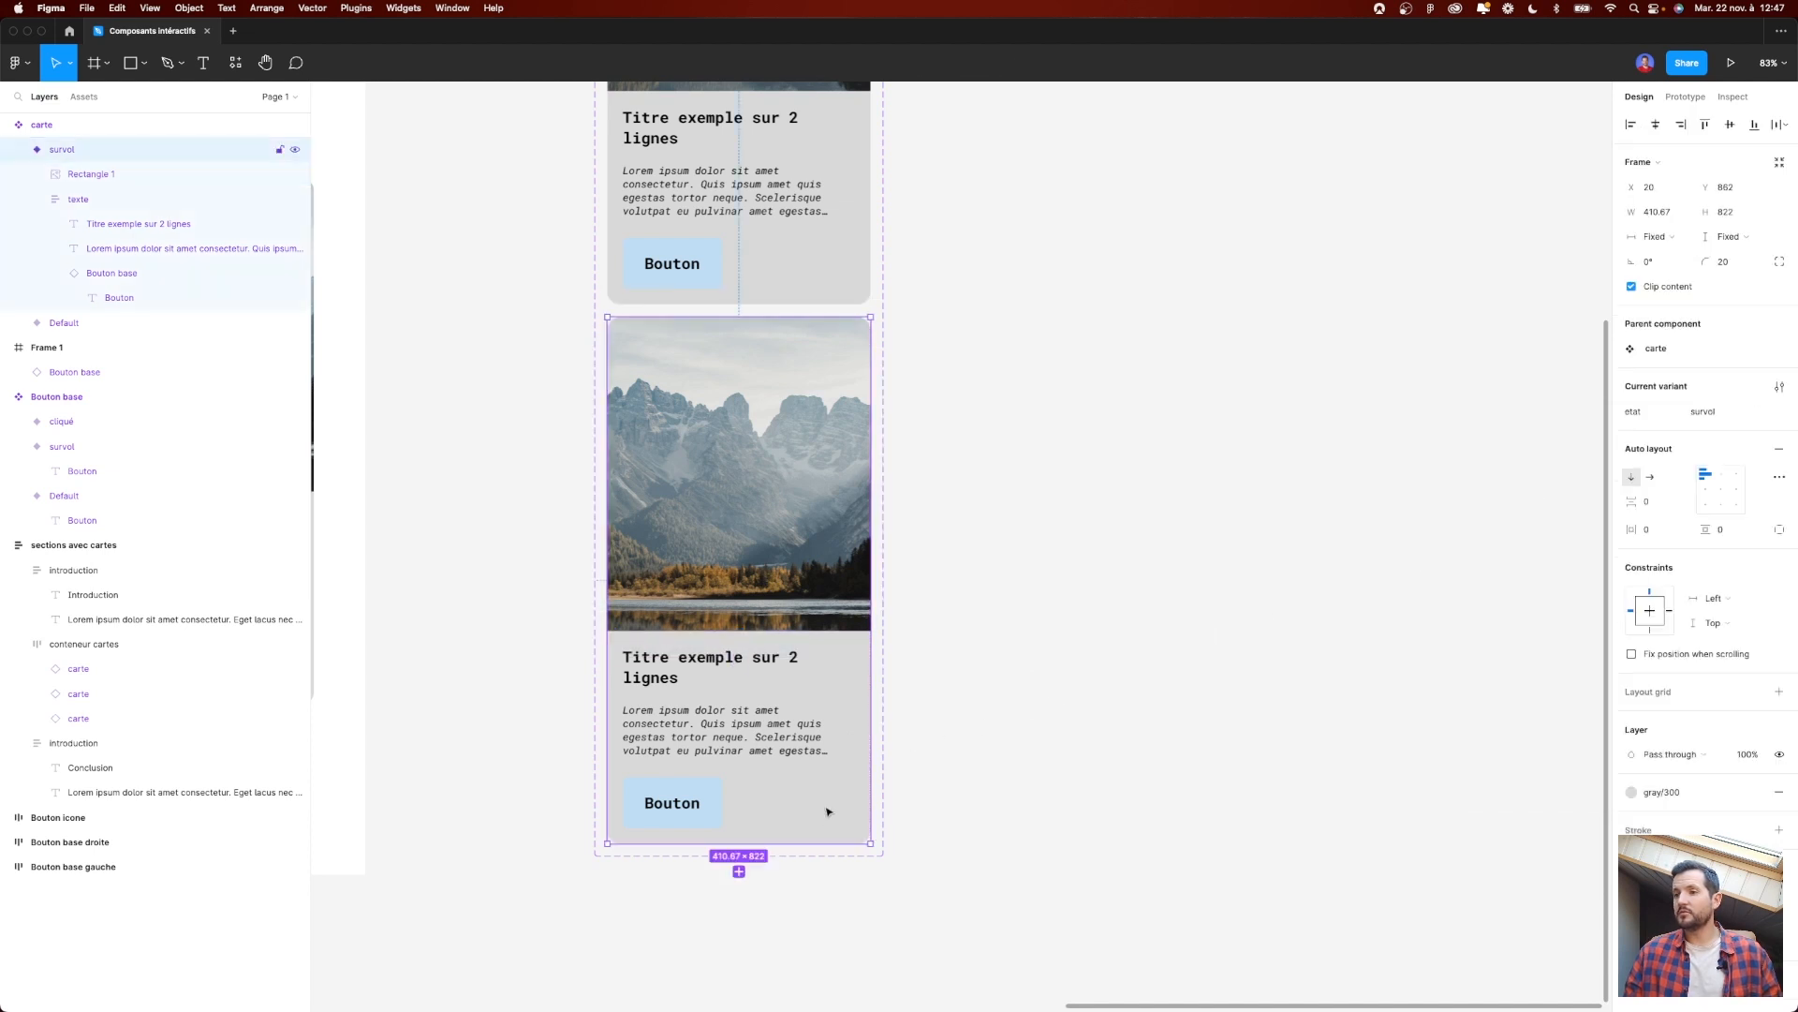
left_click(1779, 791)
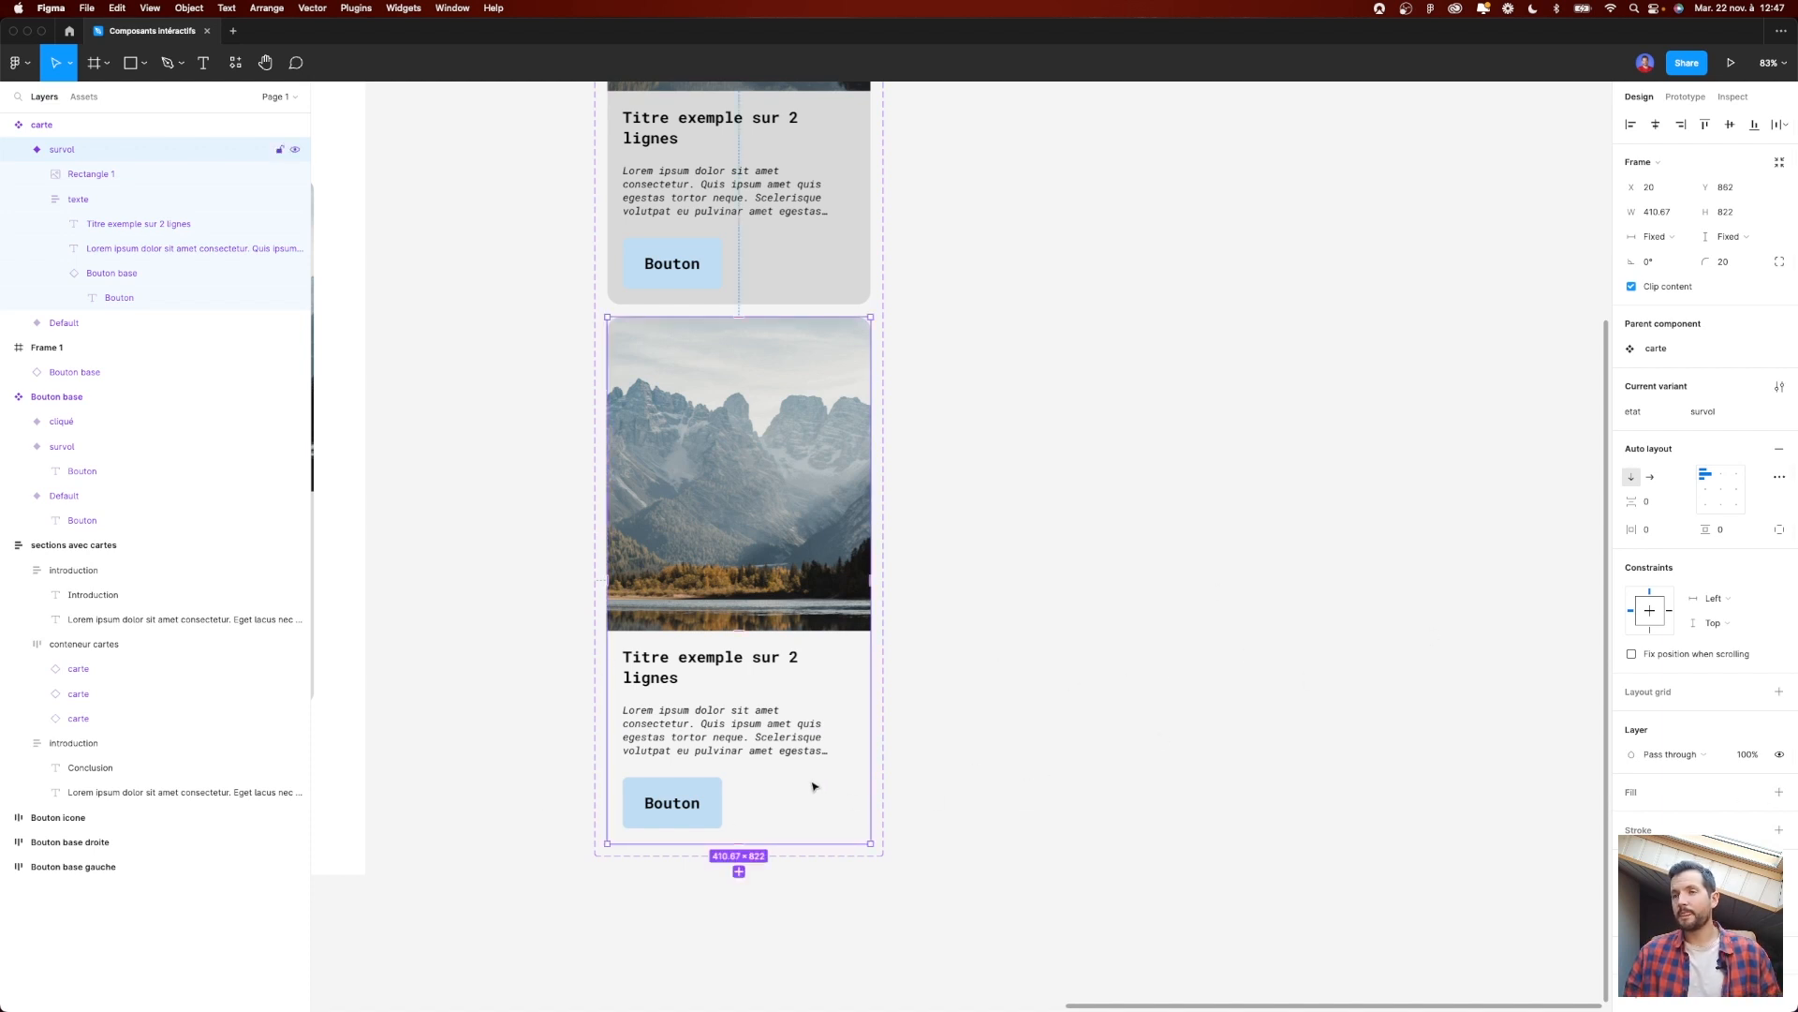
left_click(1024, 751)
Step: Make the sections avec cartes frame a flow starting point and open its prototype preview
scroll(1024, 750, "down", 5)
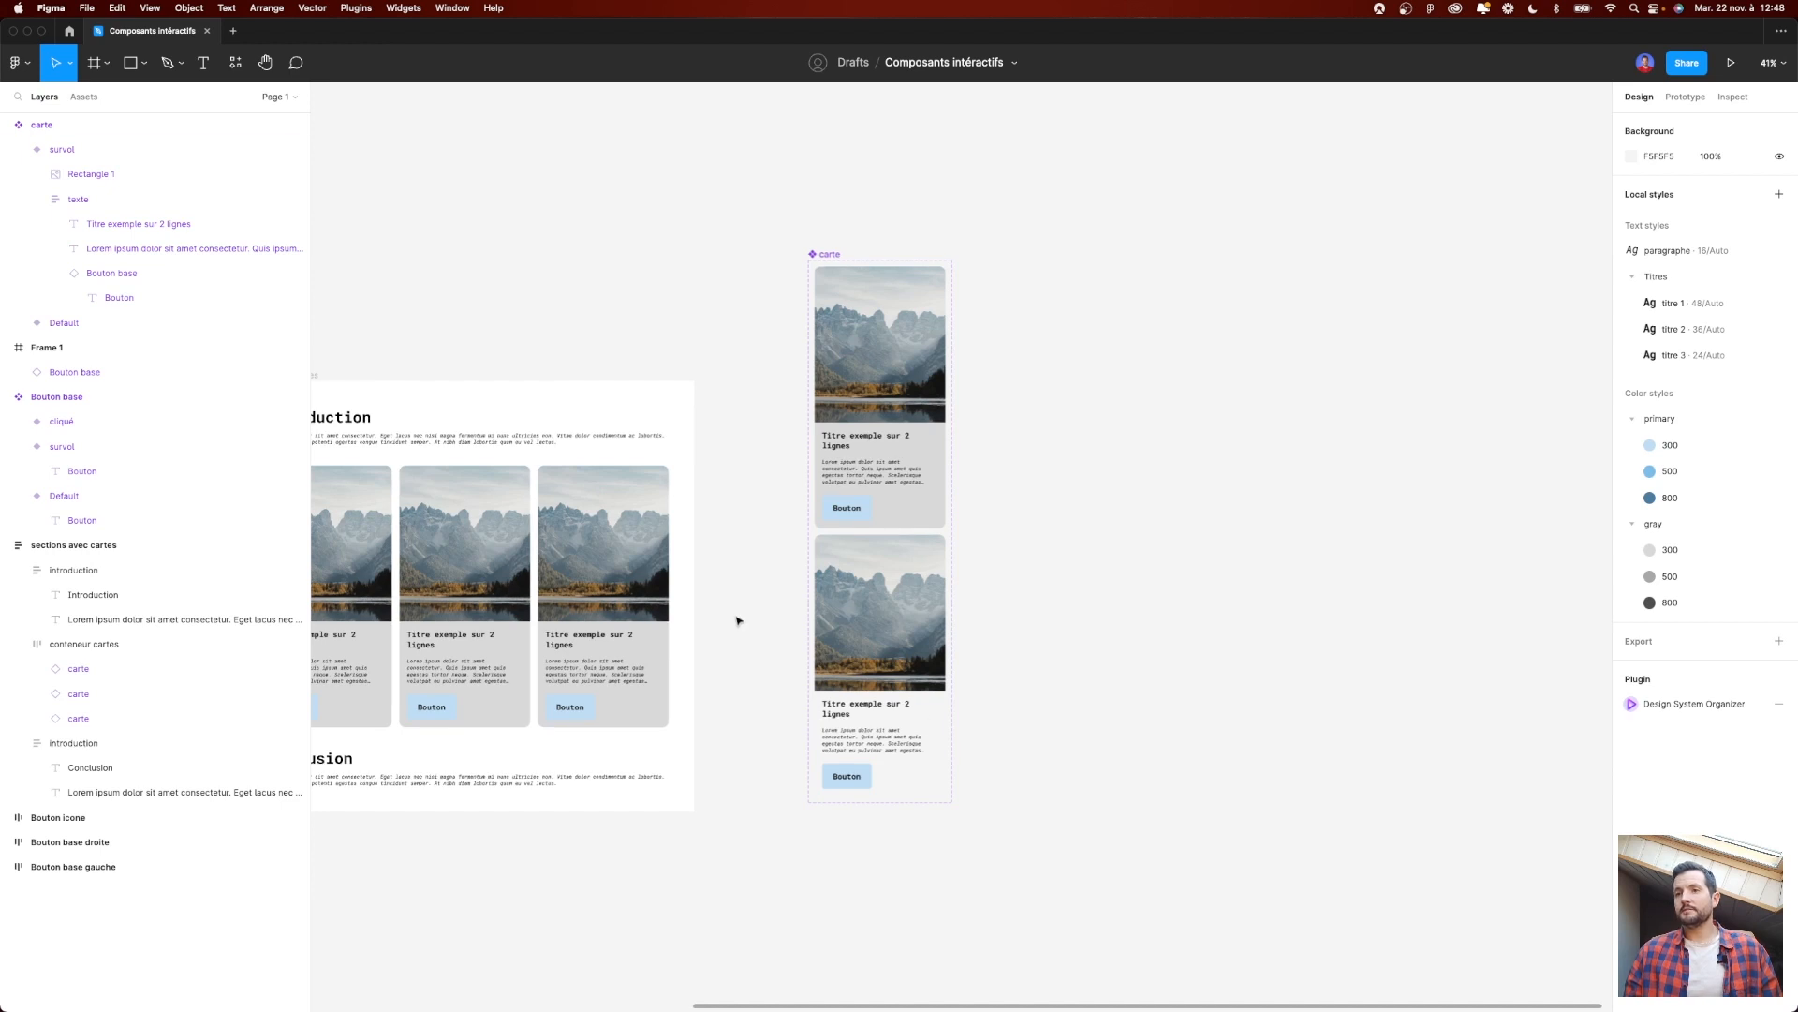
scroll(737, 620, "left", 5)
scroll(737, 620, "down", 2)
left_click(557, 246)
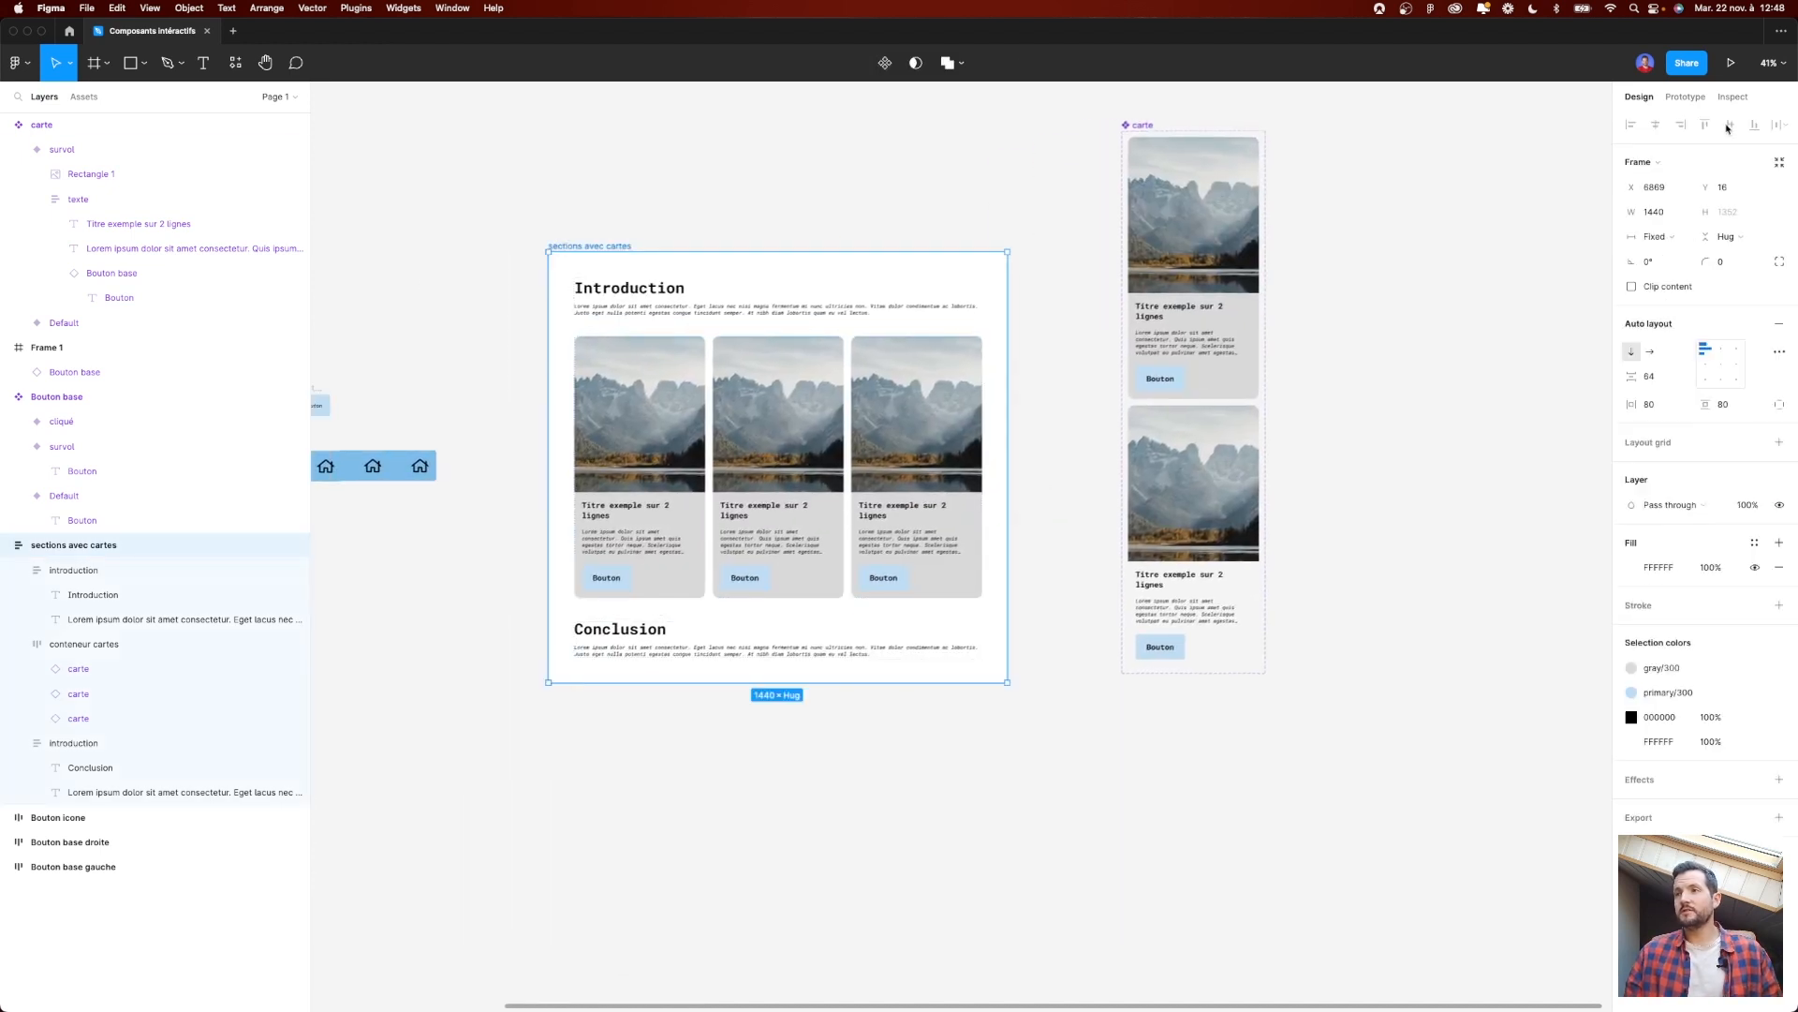
left_click(1685, 97)
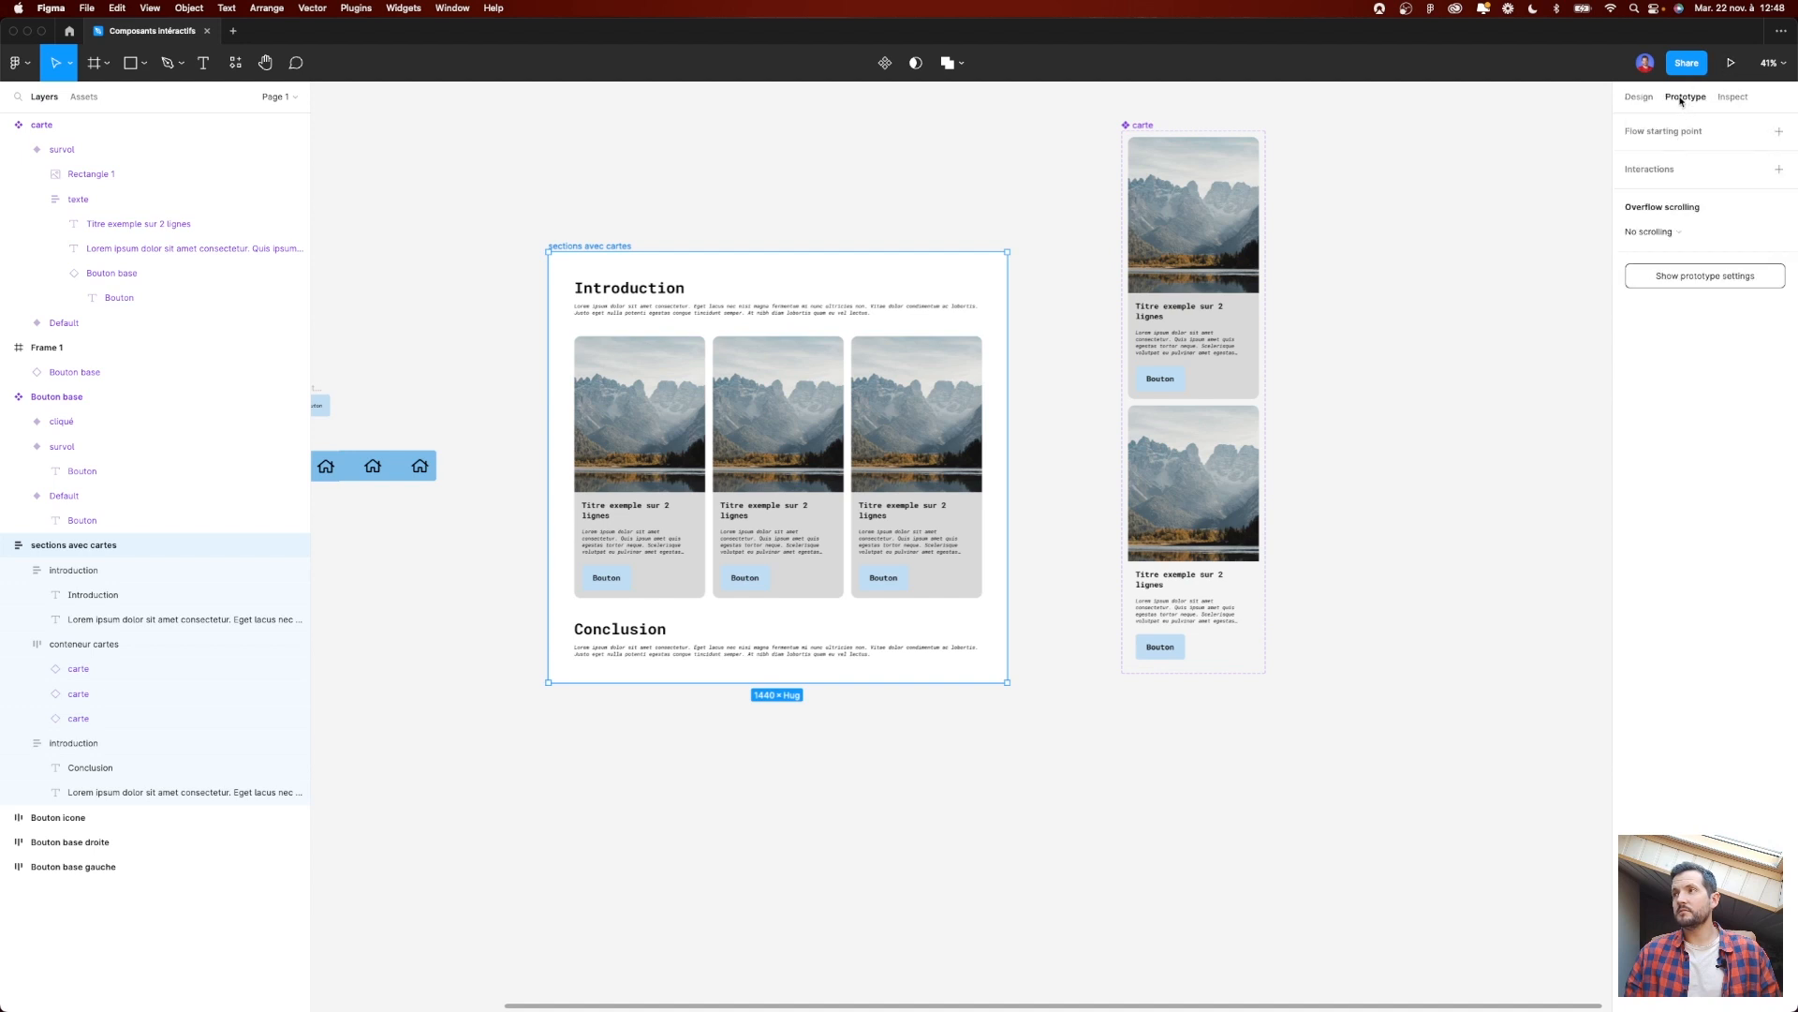
left_click(1777, 132)
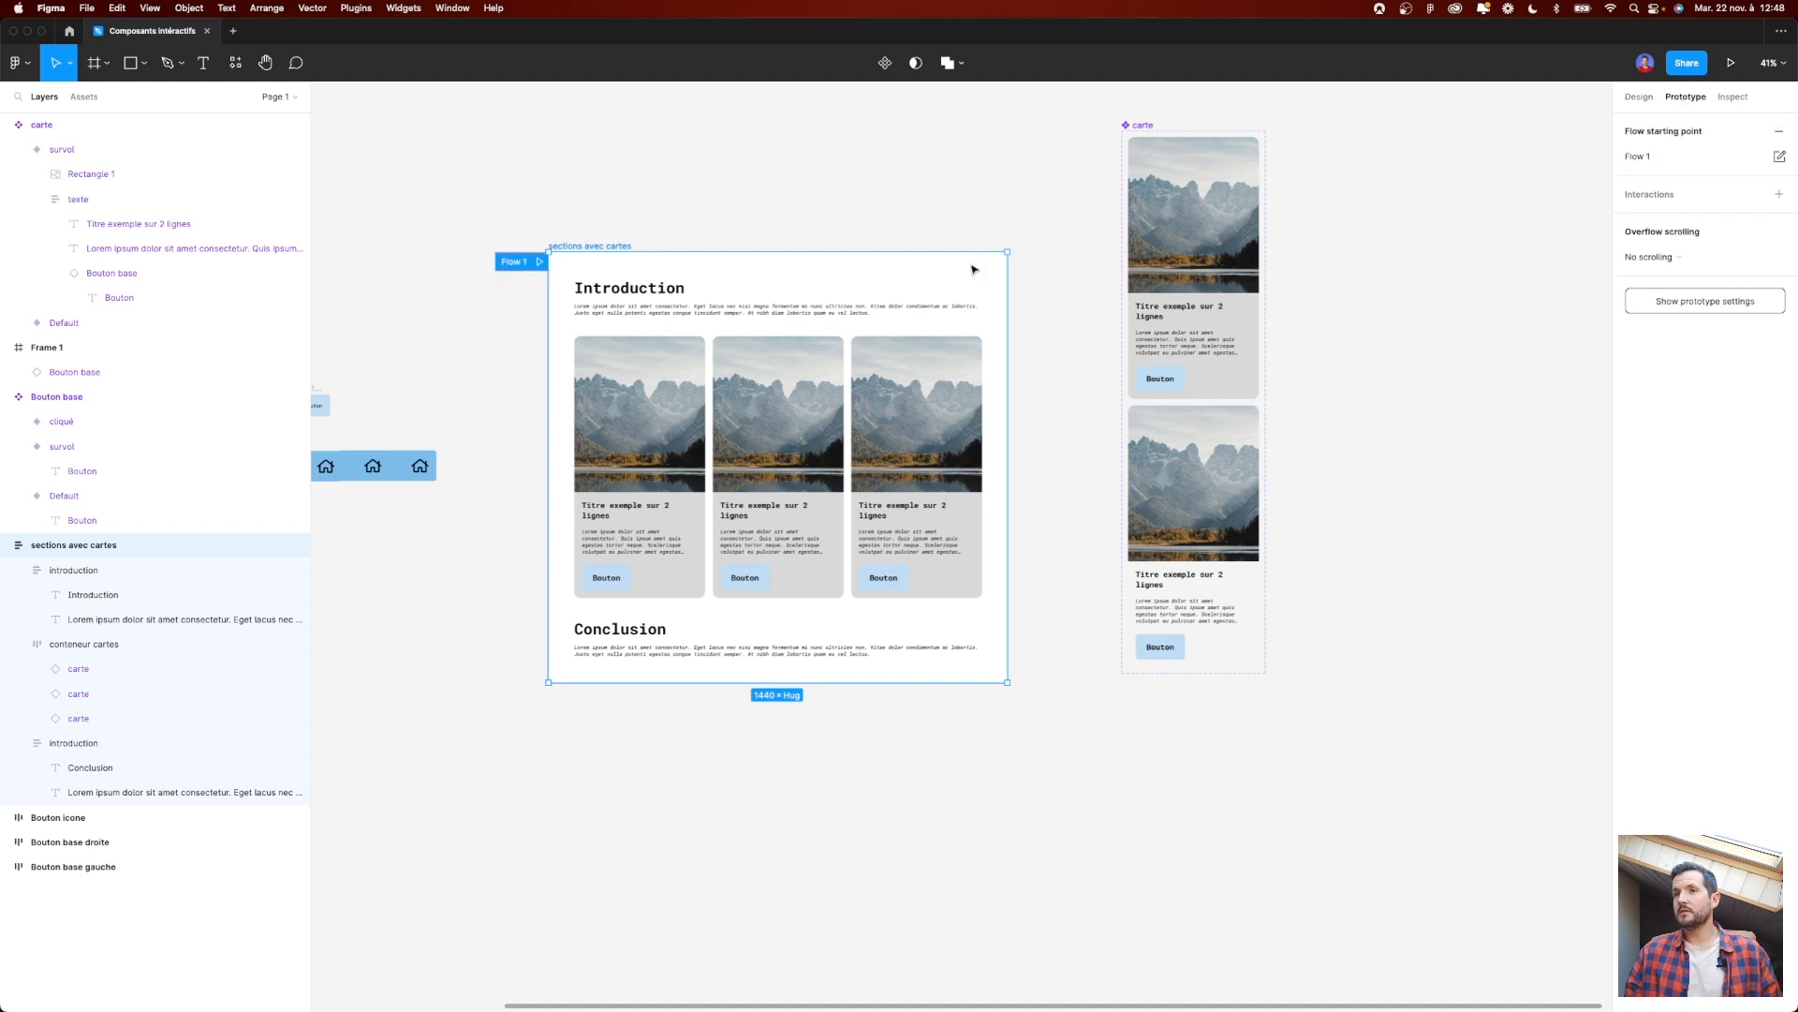
left_click(539, 263)
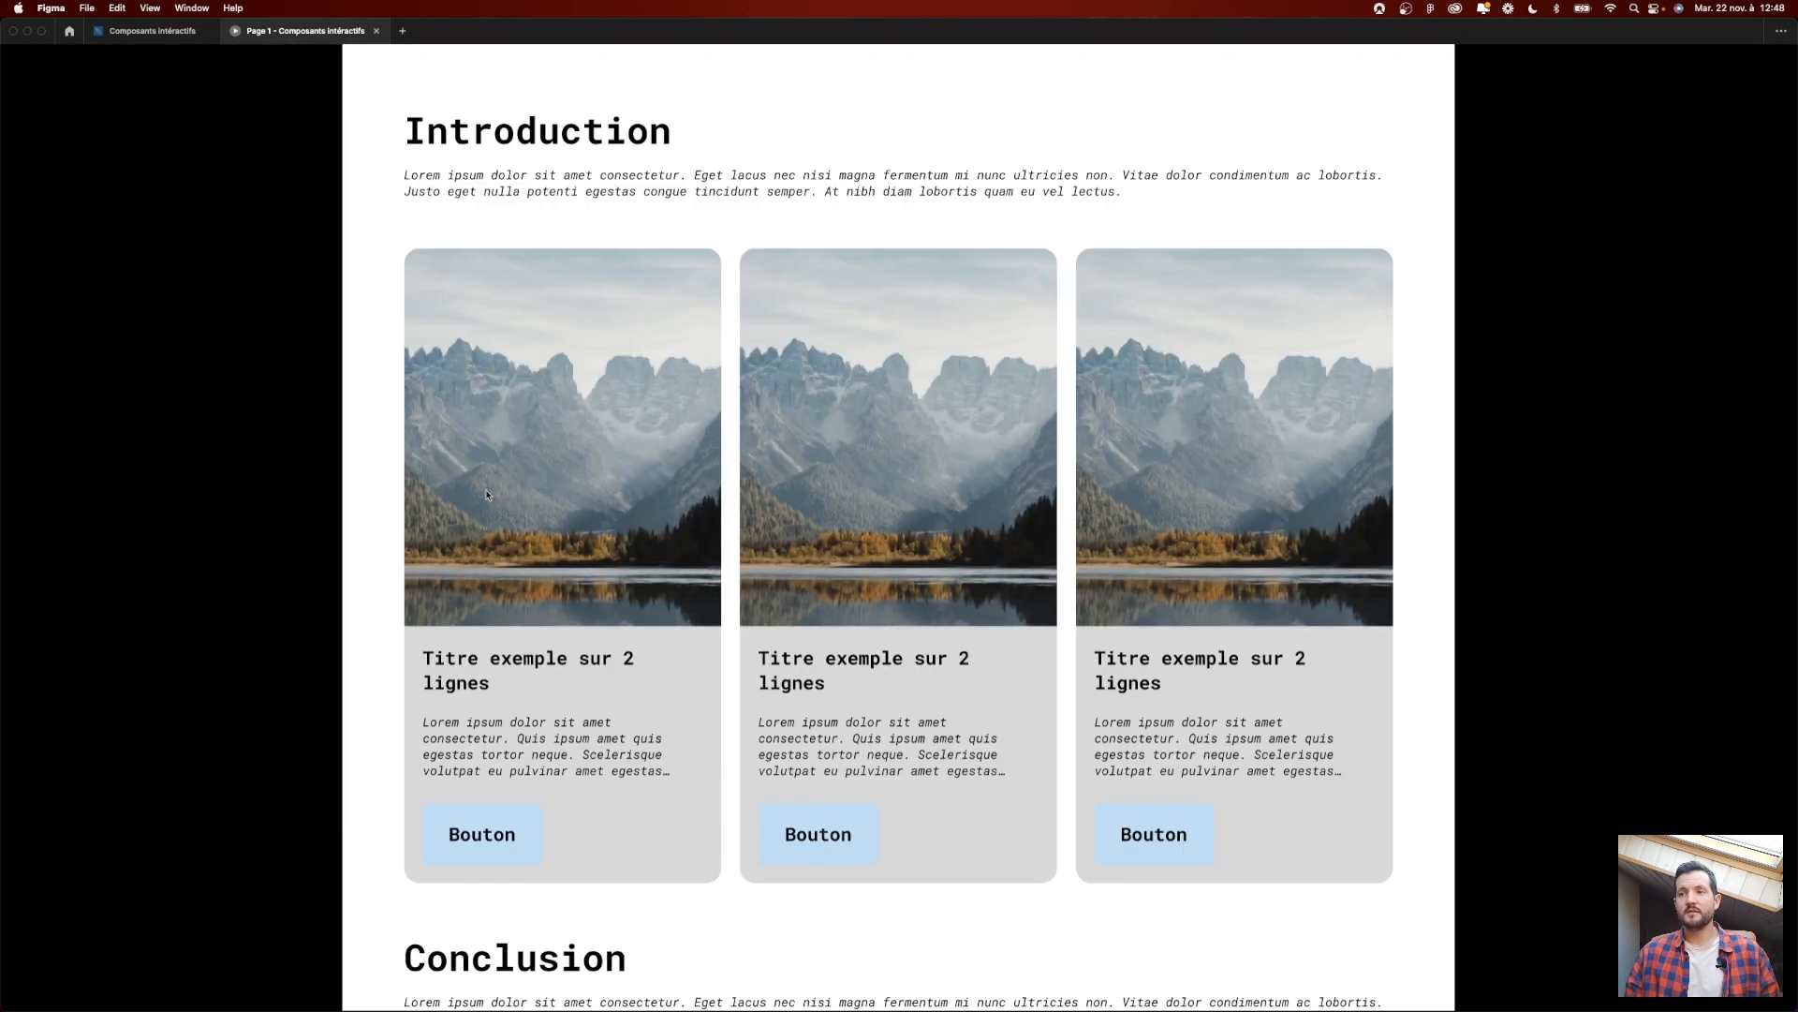
Step: Connect the Default carte variant to the survol variant with a While hovering interaction and check it in the prototype preview
left_click(152, 31)
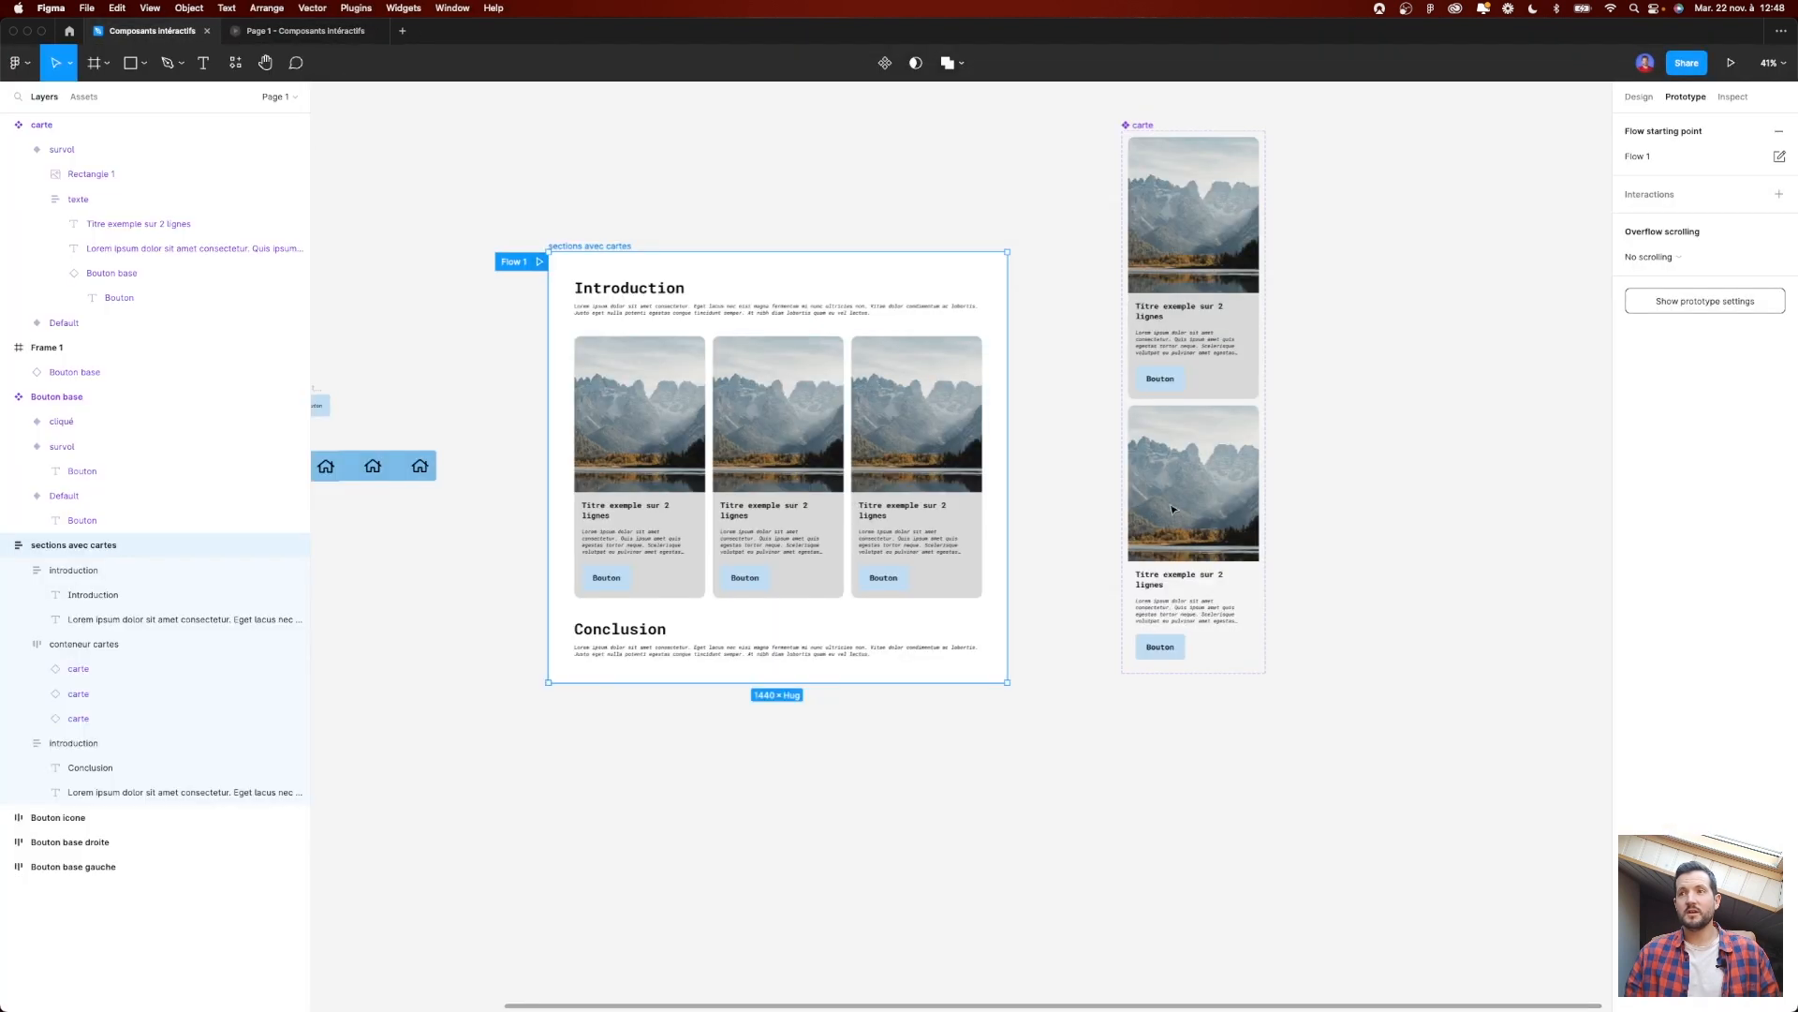
left_click(1356, 422)
scroll(1349, 421, "up", 5)
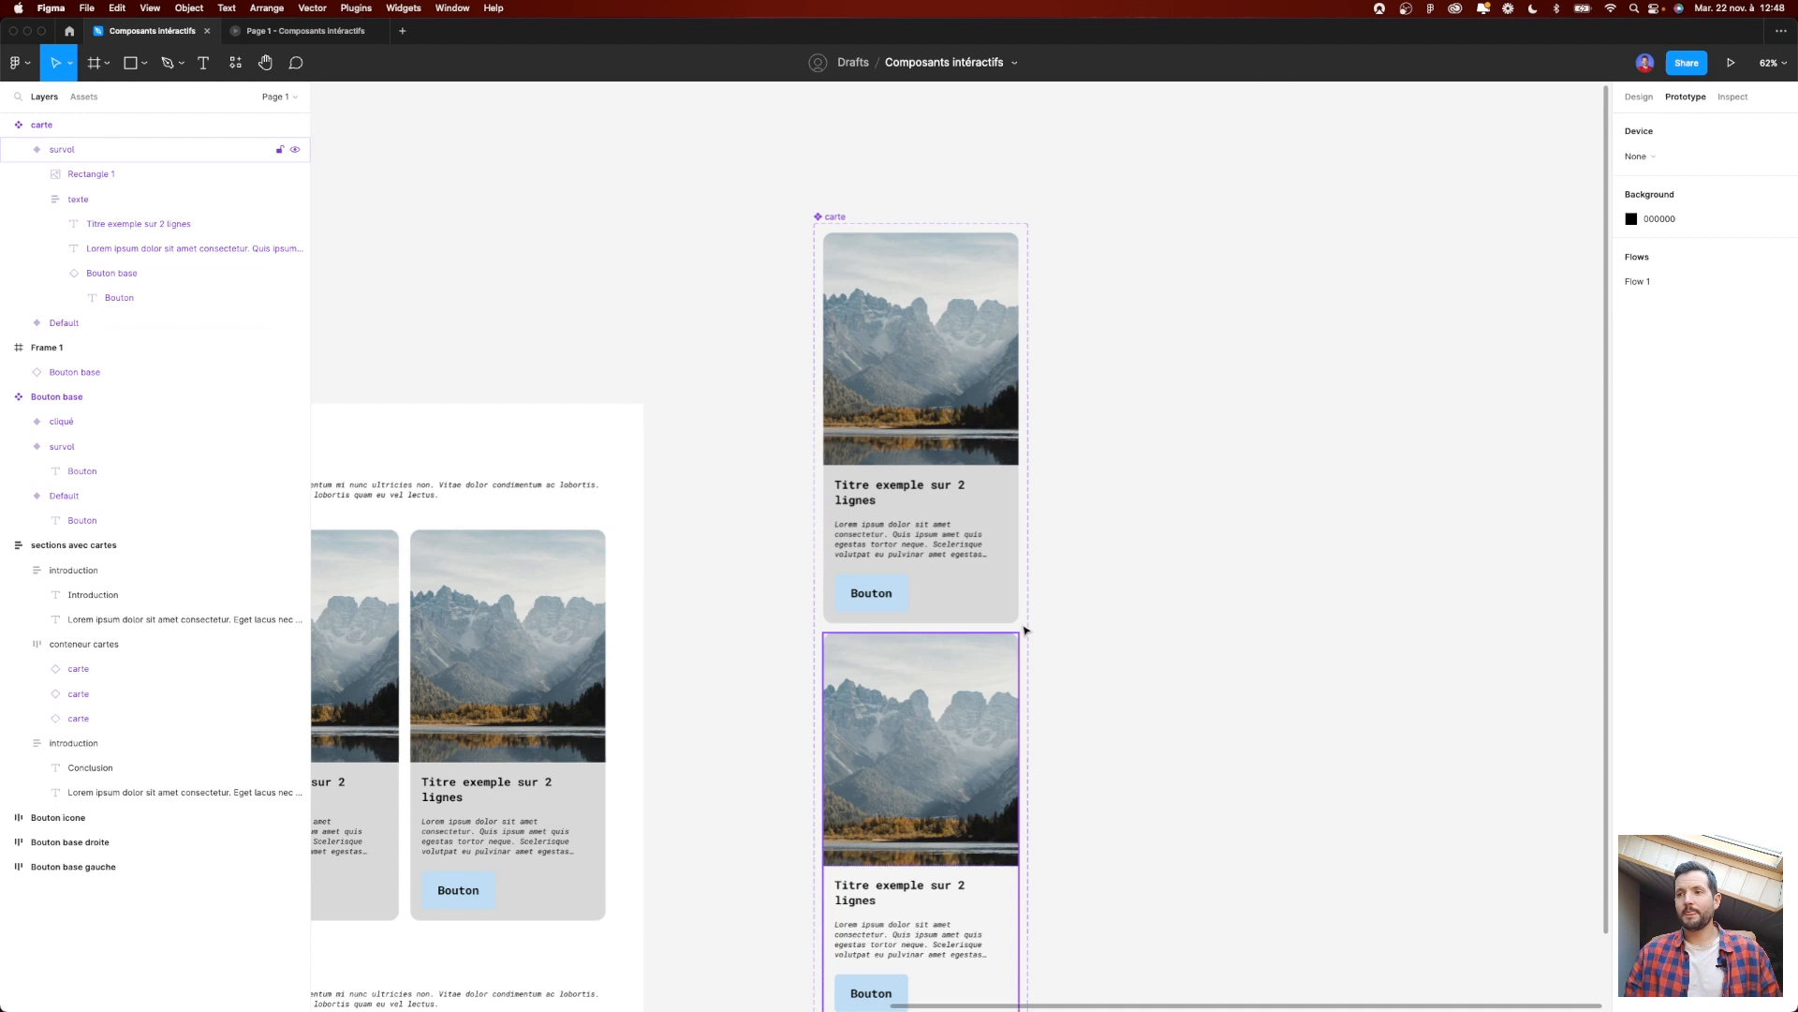
left_click_drag(1143, 614, 991, 525)
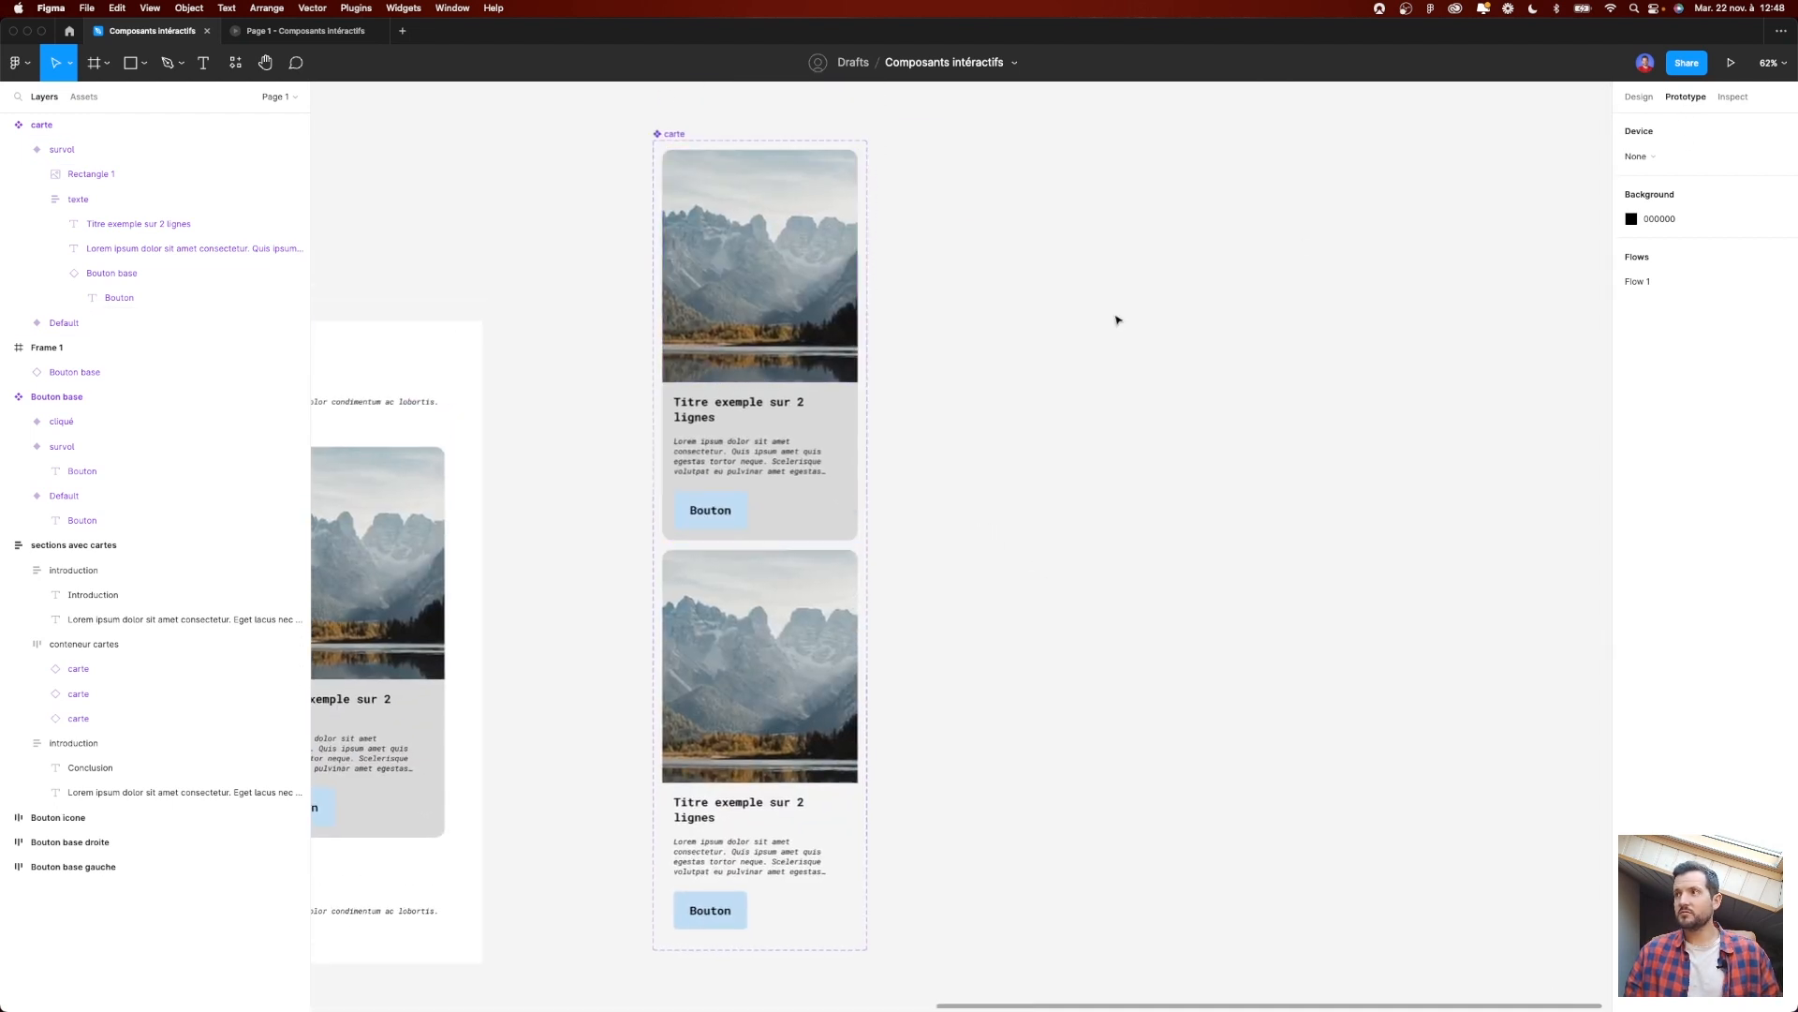
left_click(813, 381)
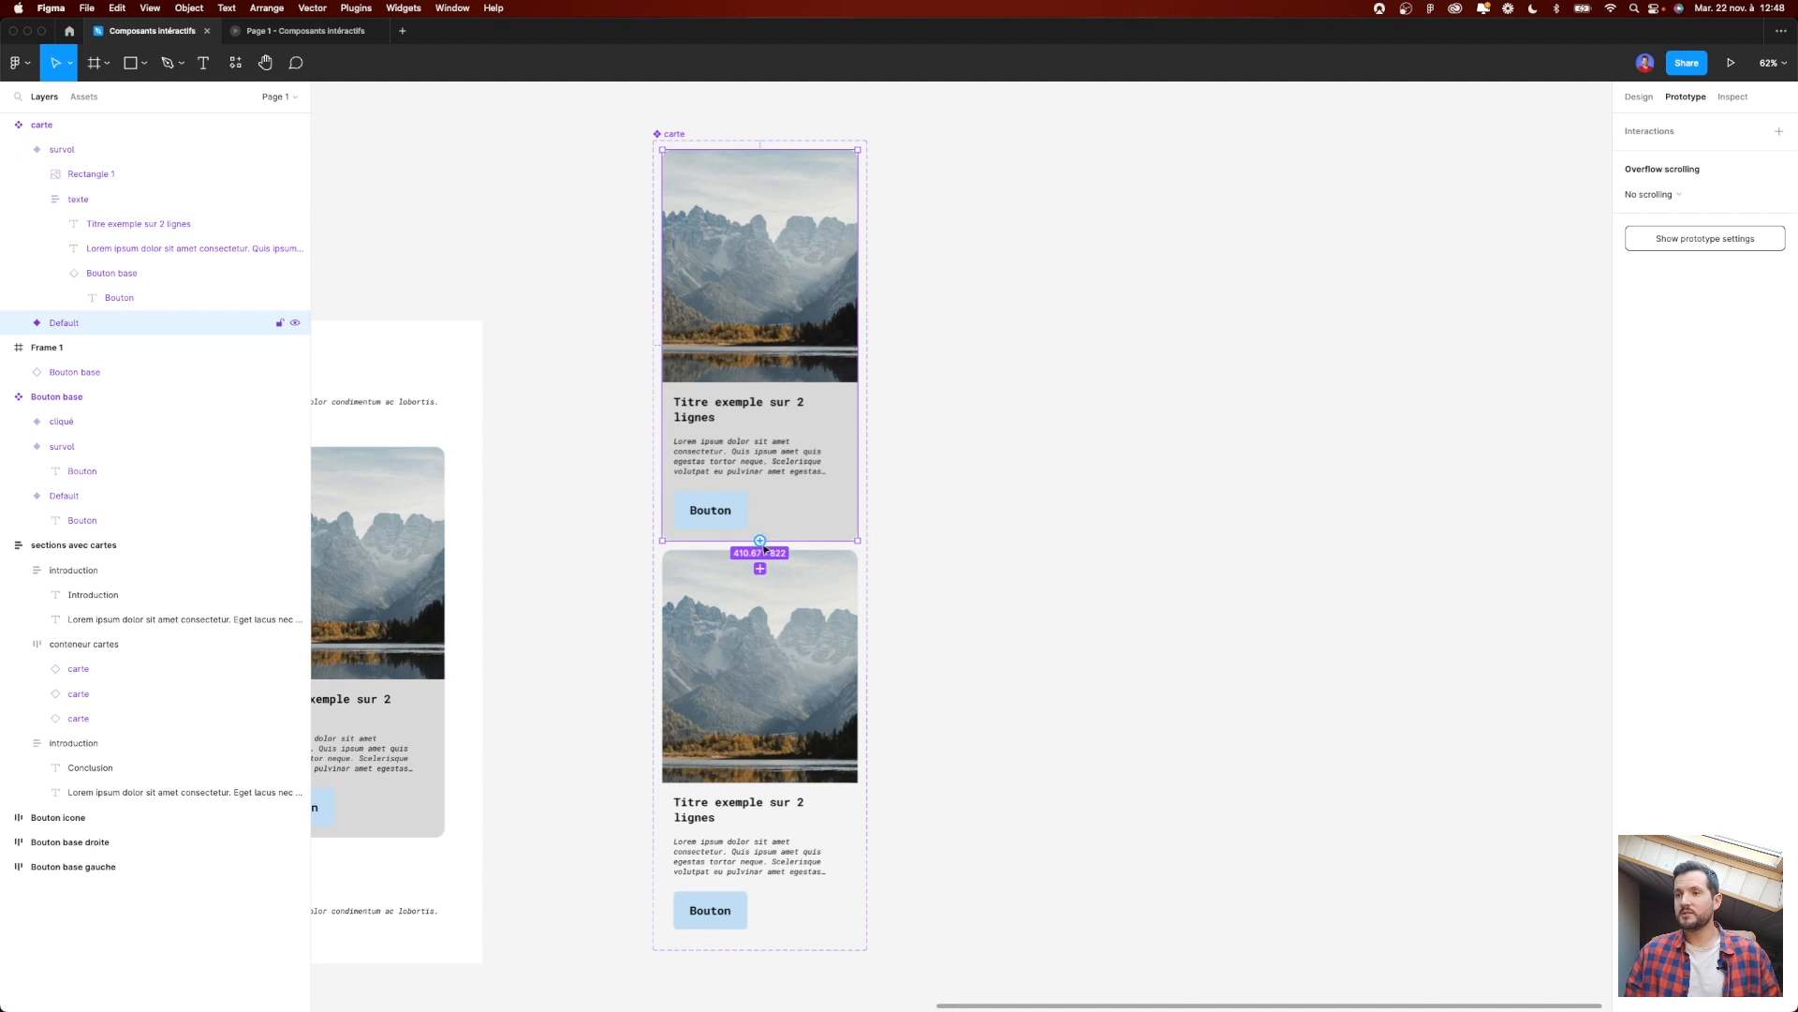
left_click_drag(762, 546, 778, 704)
left_click(1454, 206)
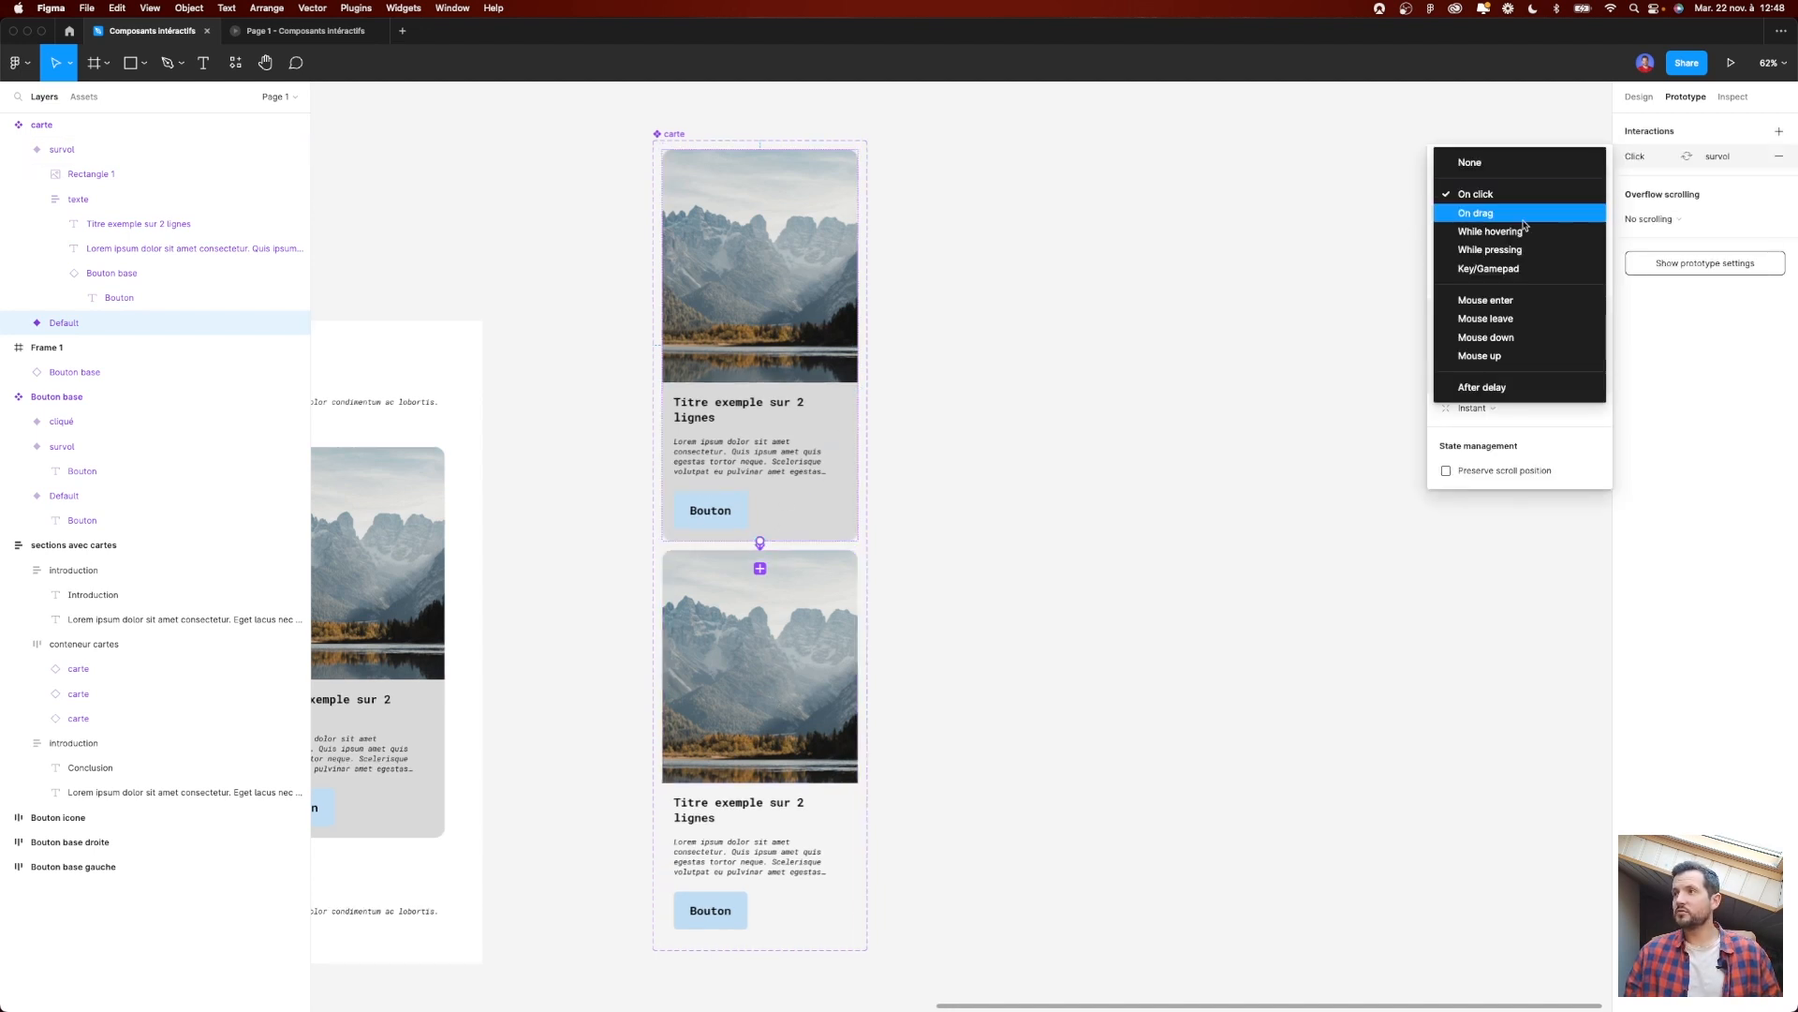
left_click(1490, 231)
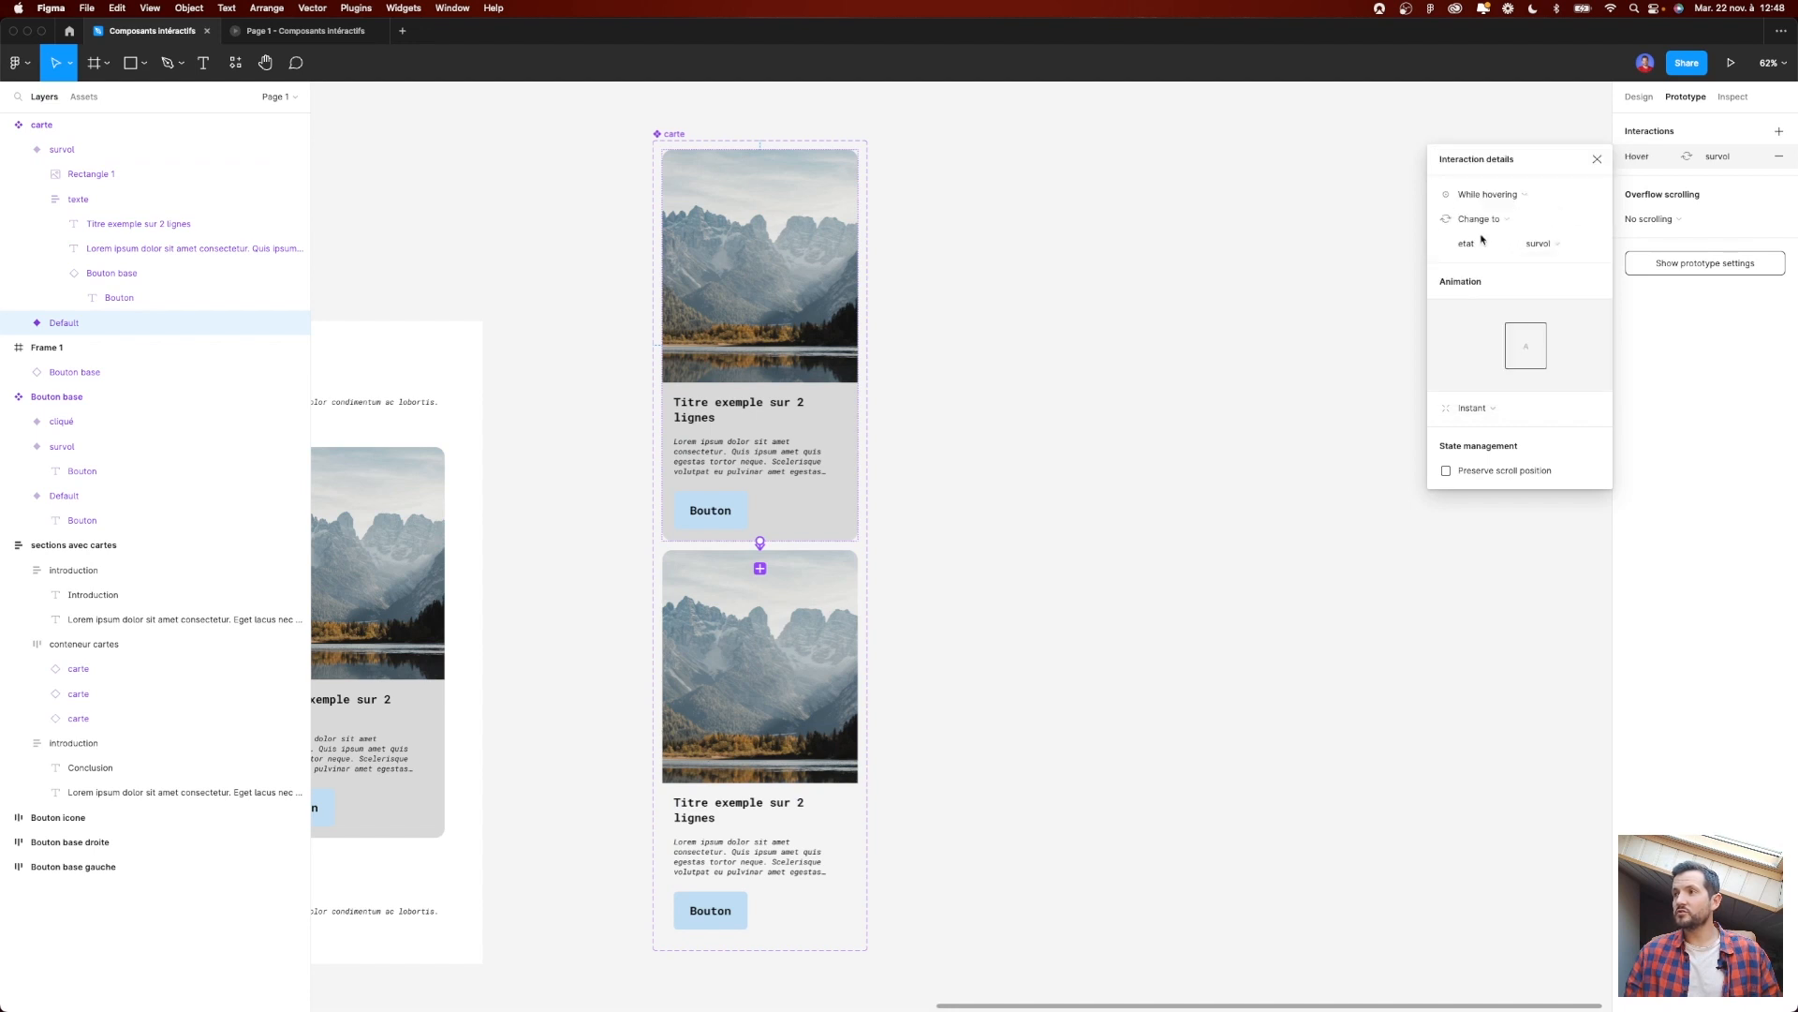
left_click(1060, 417)
left_click(333, 38)
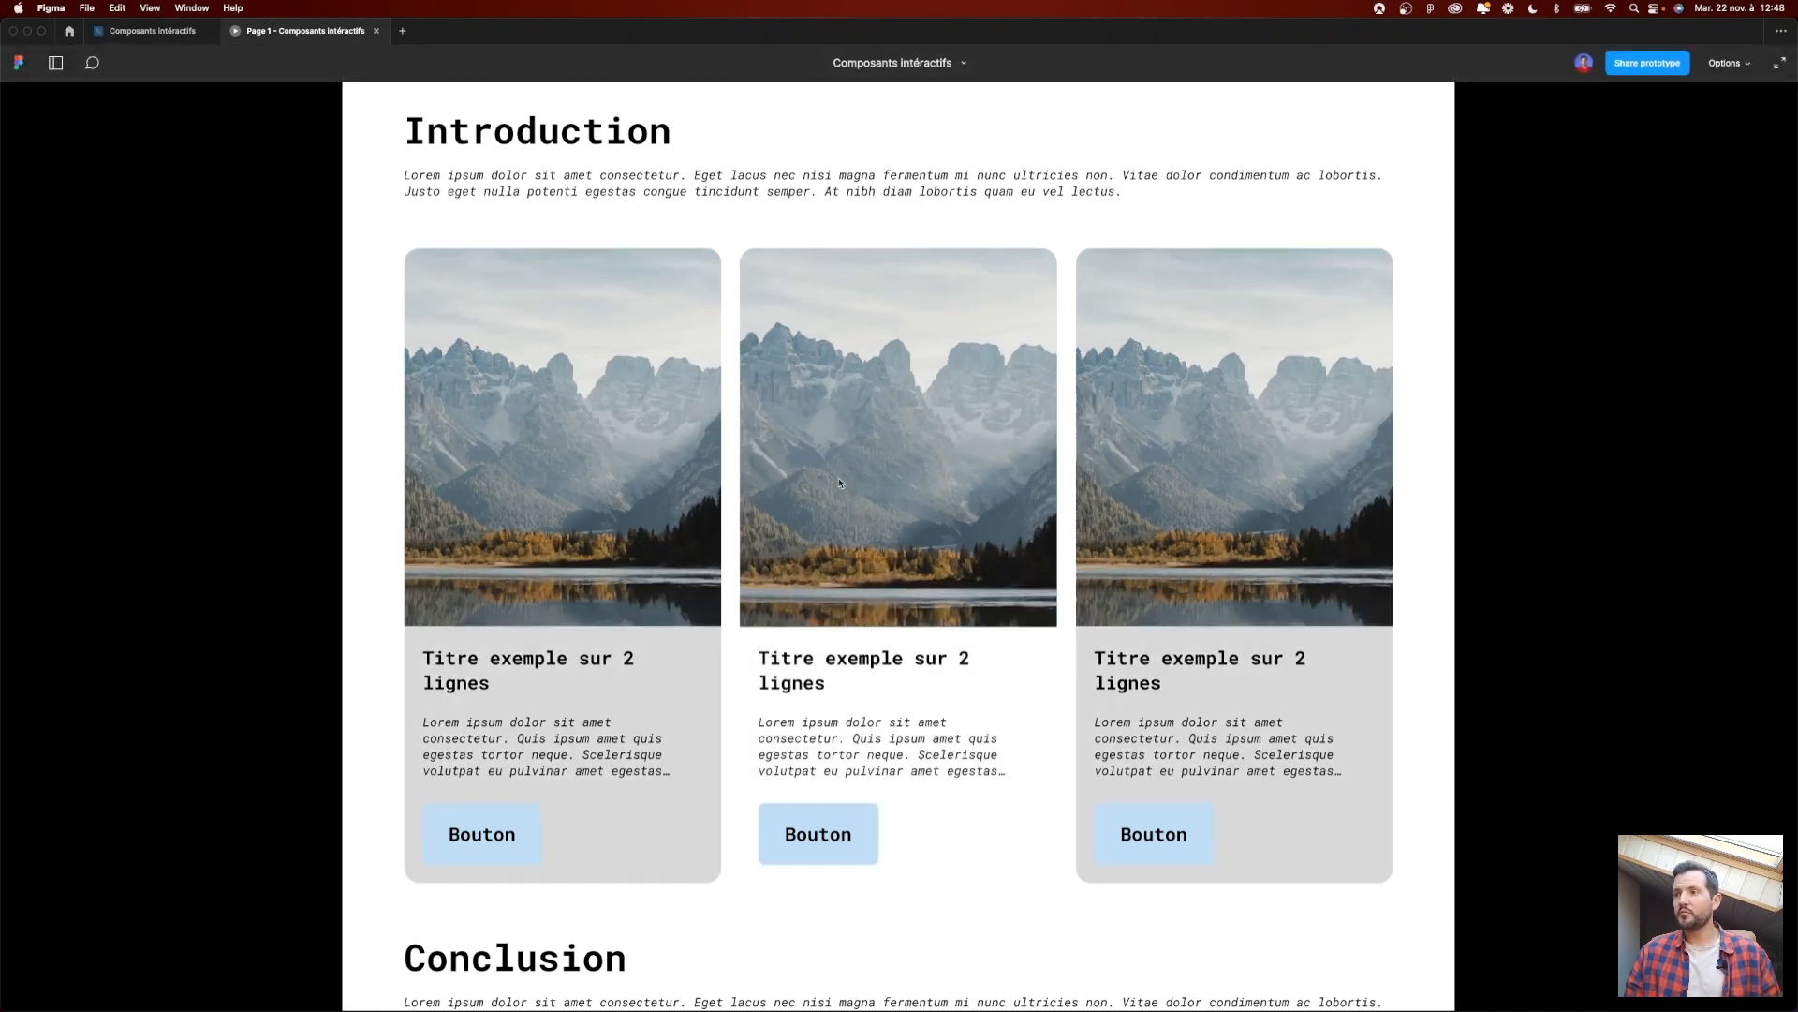
Step: Set the animation of the carte component's While hovering interaction to Smart animate
left_click(167, 37)
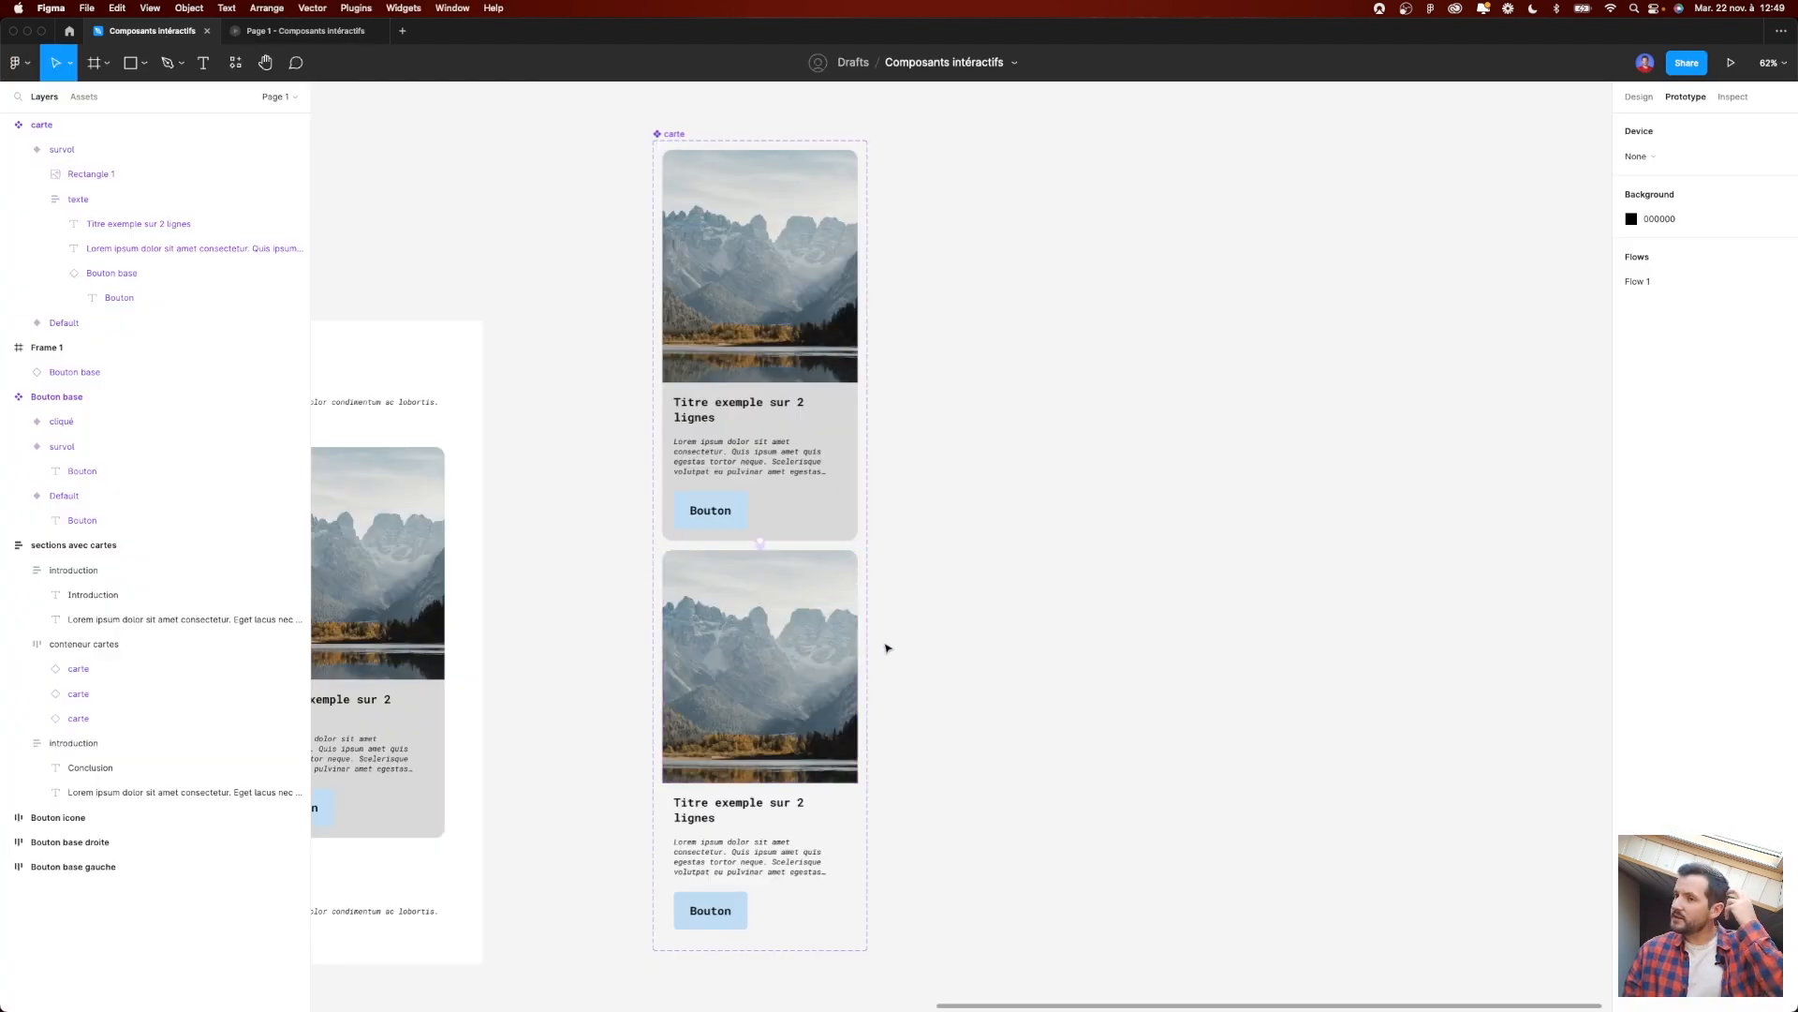
scroll(769, 554, "up", 5)
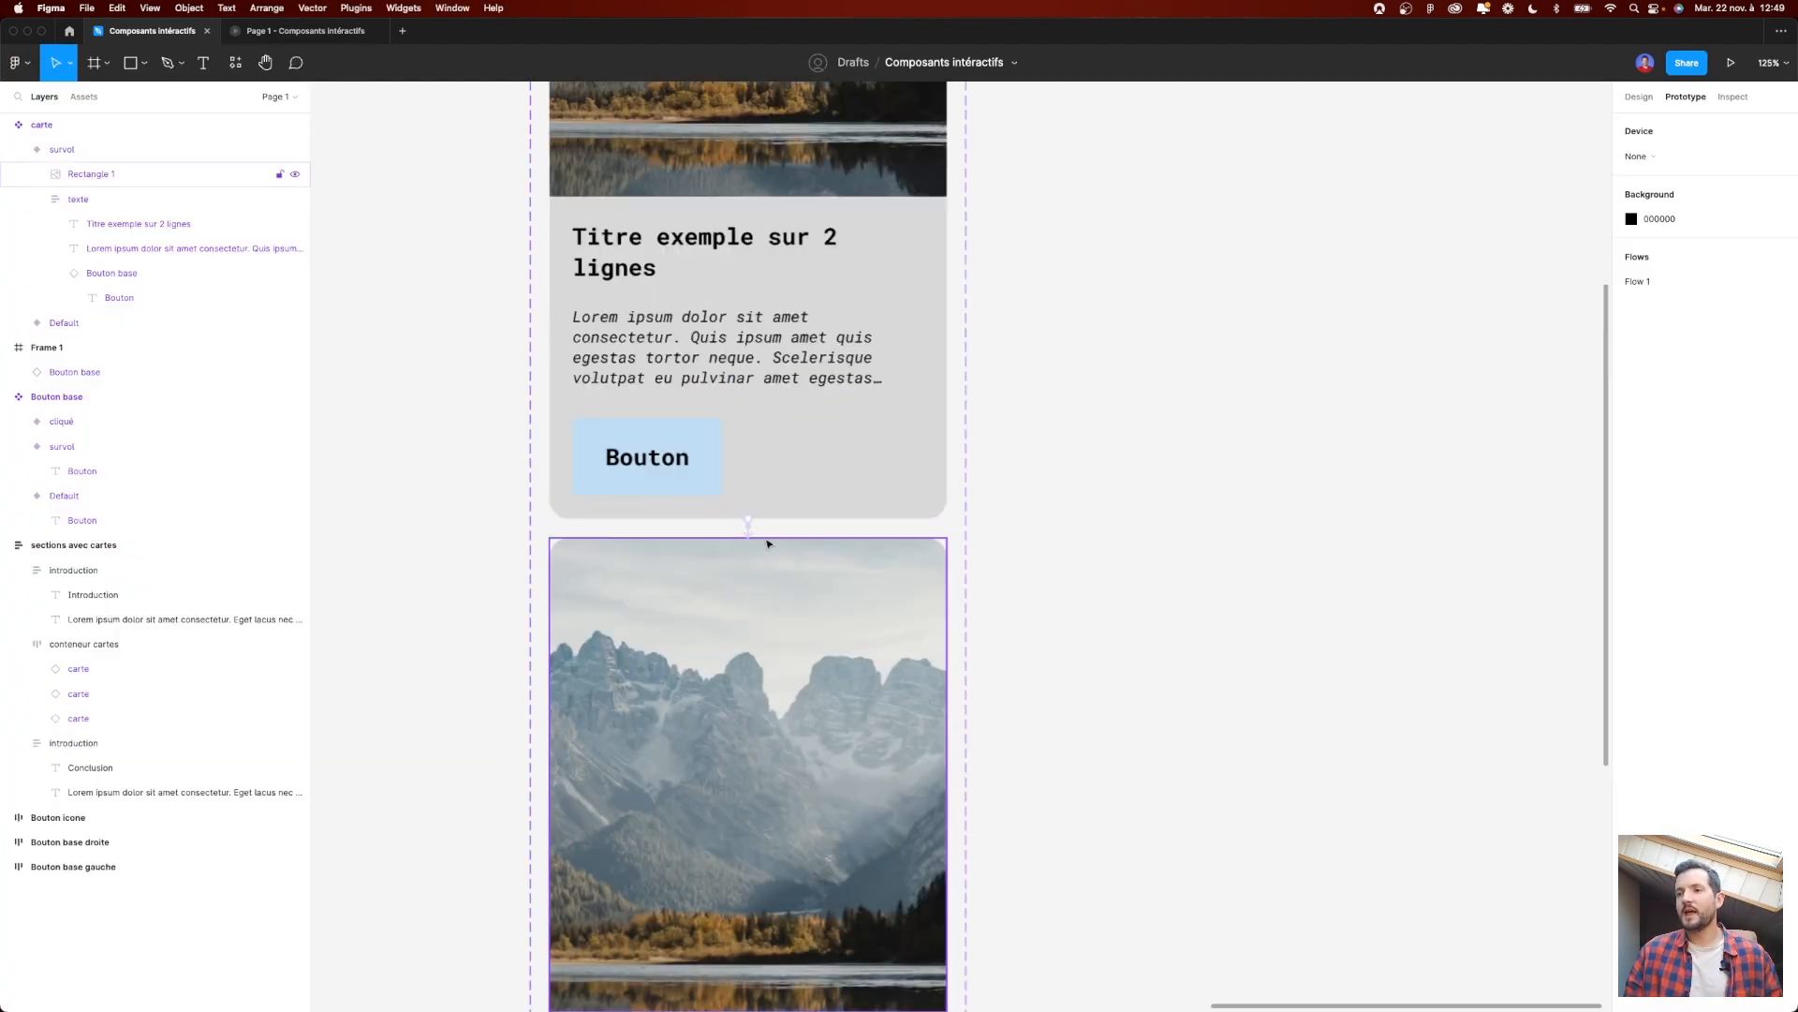
left_click(751, 530)
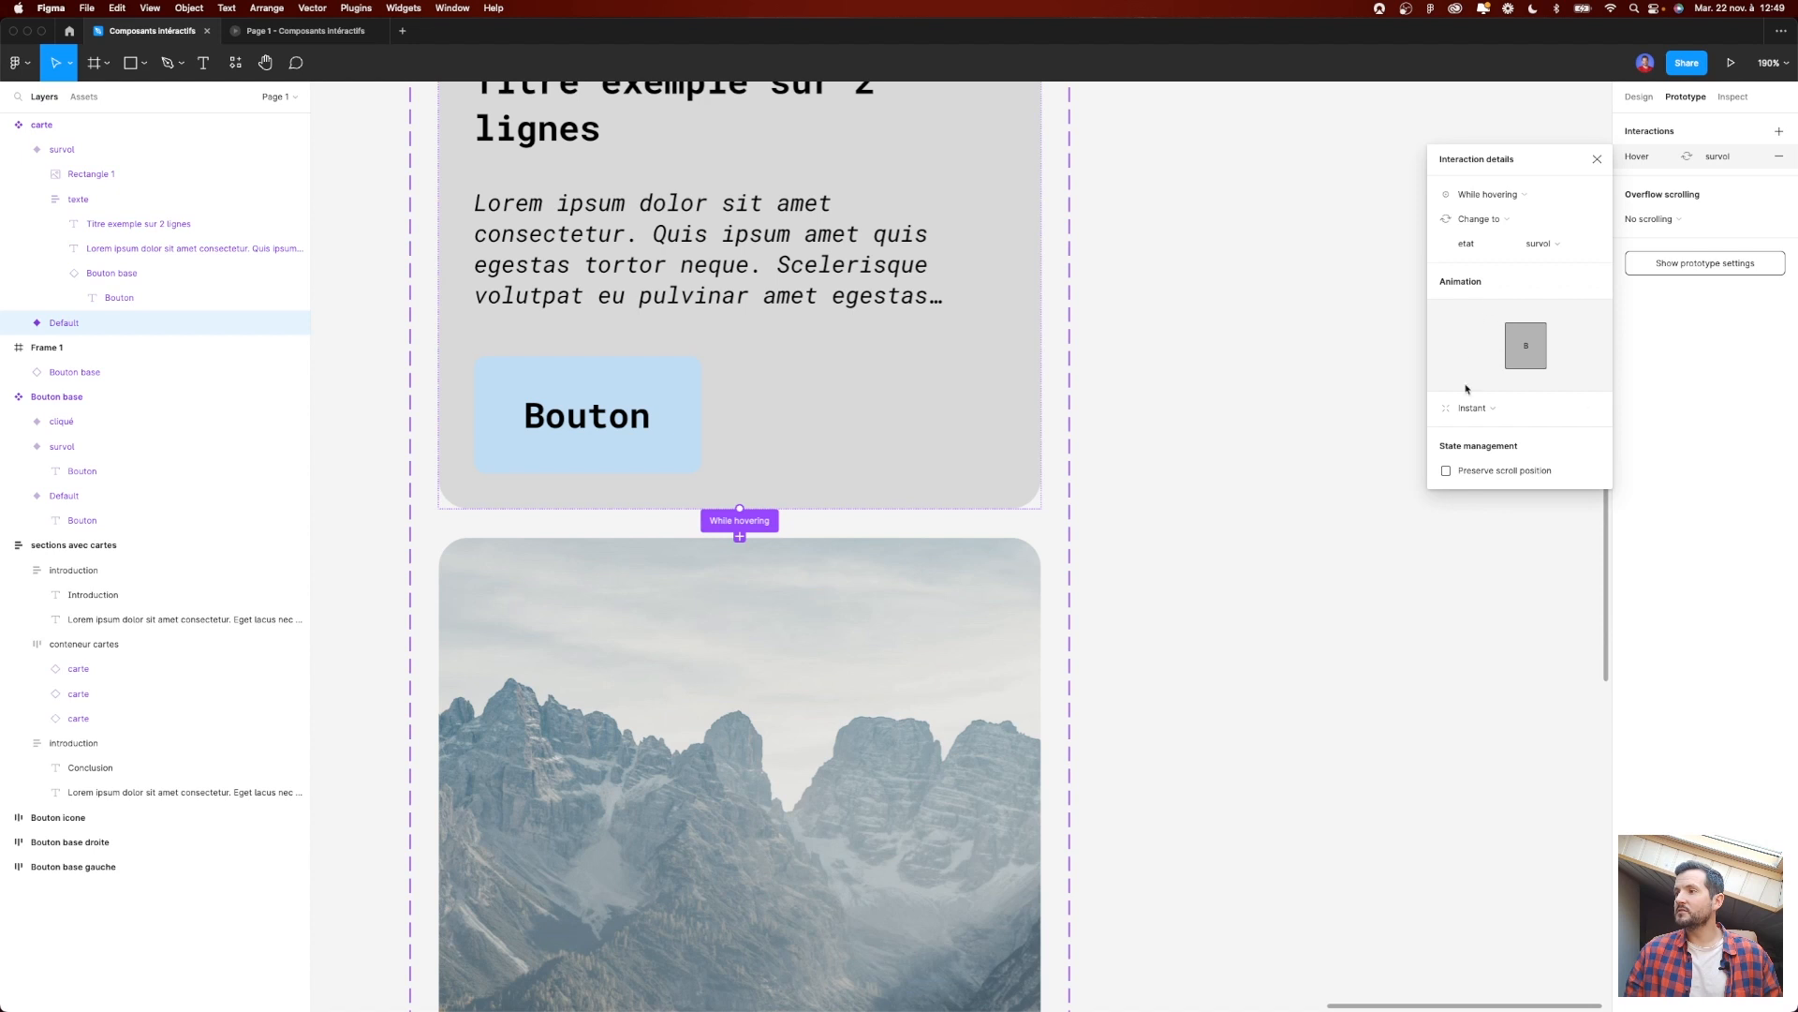
left_click(1521, 414)
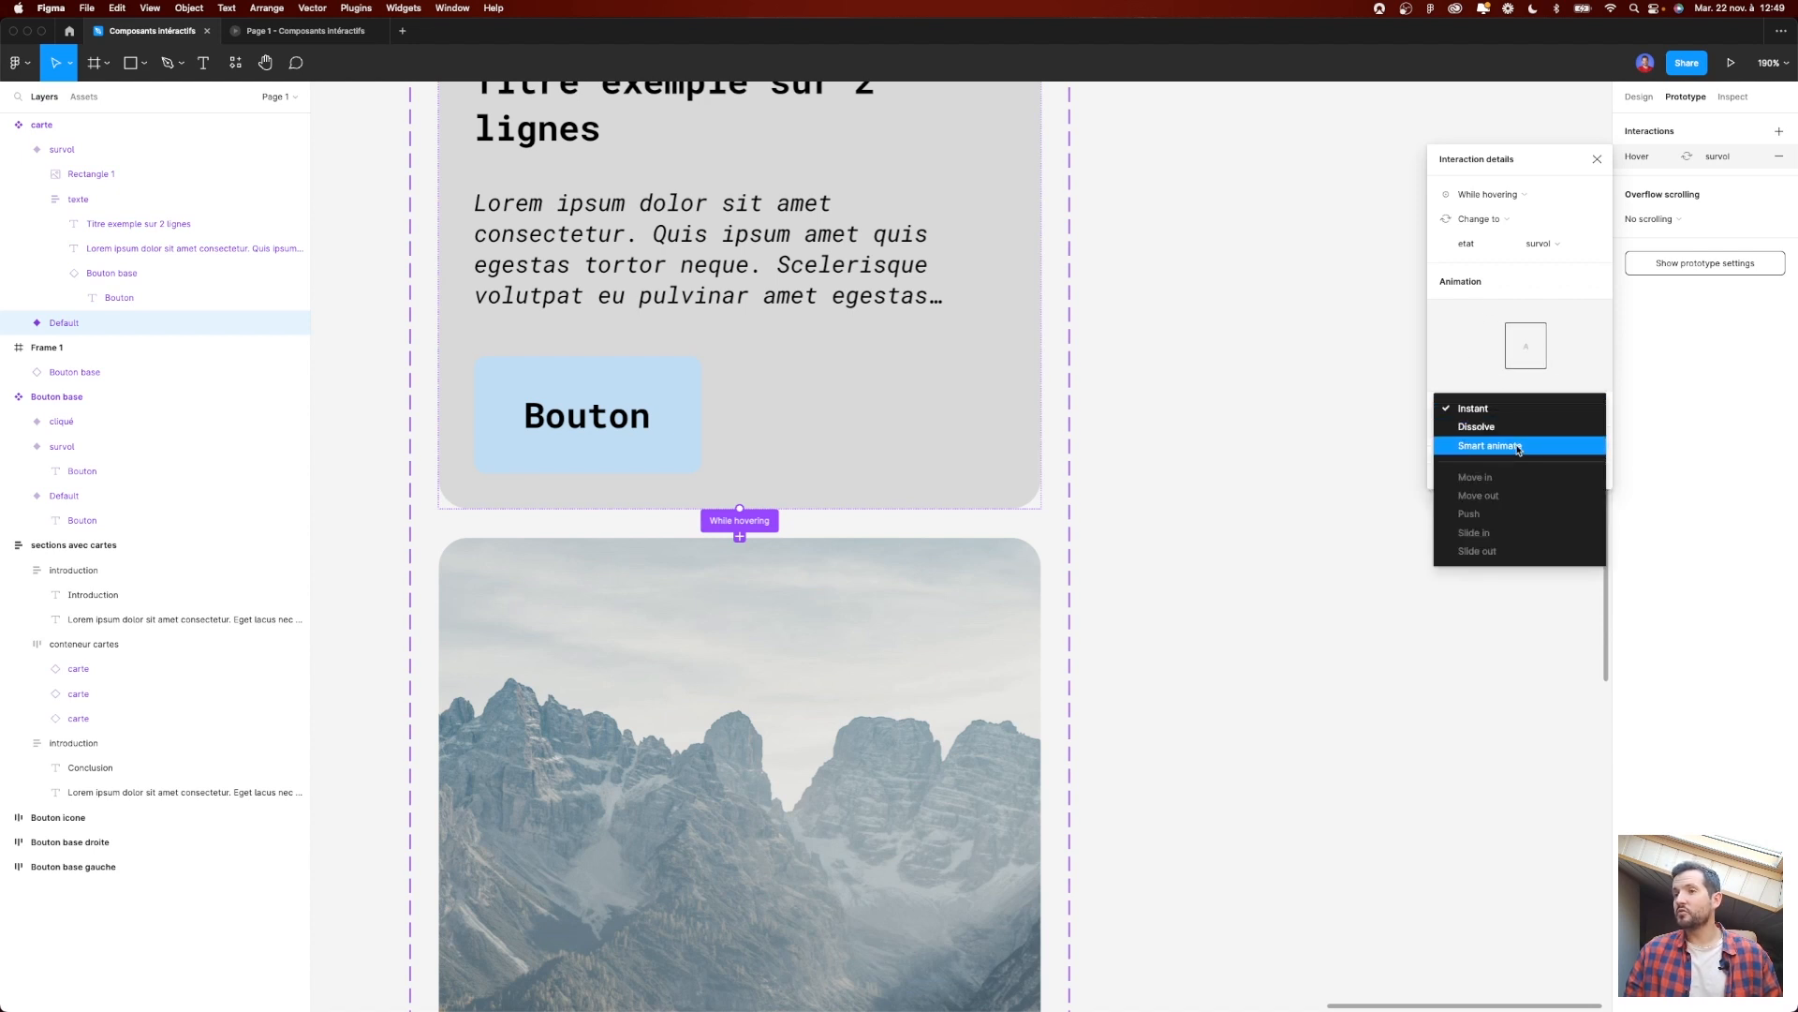
left_click(1519, 447)
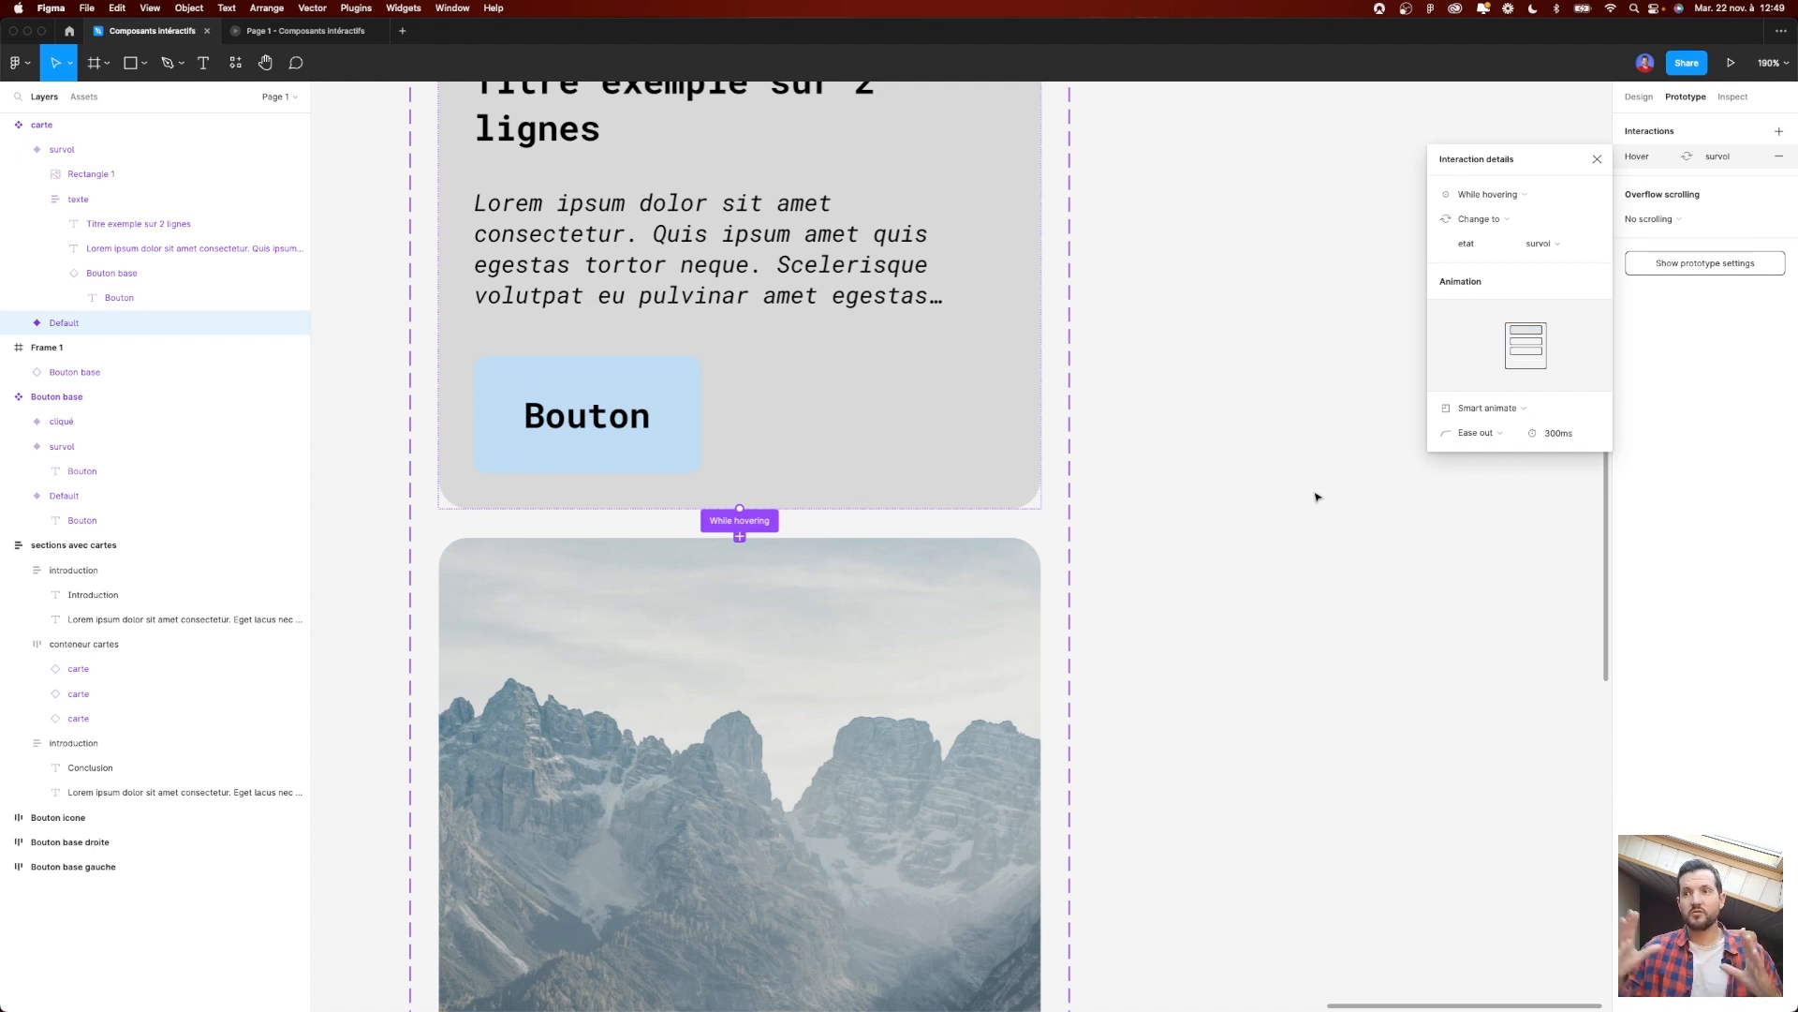
left_click(1206, 406)
Step: Test the animated hover on the cards and the third card's button in the prototype preview
left_click(298, 32)
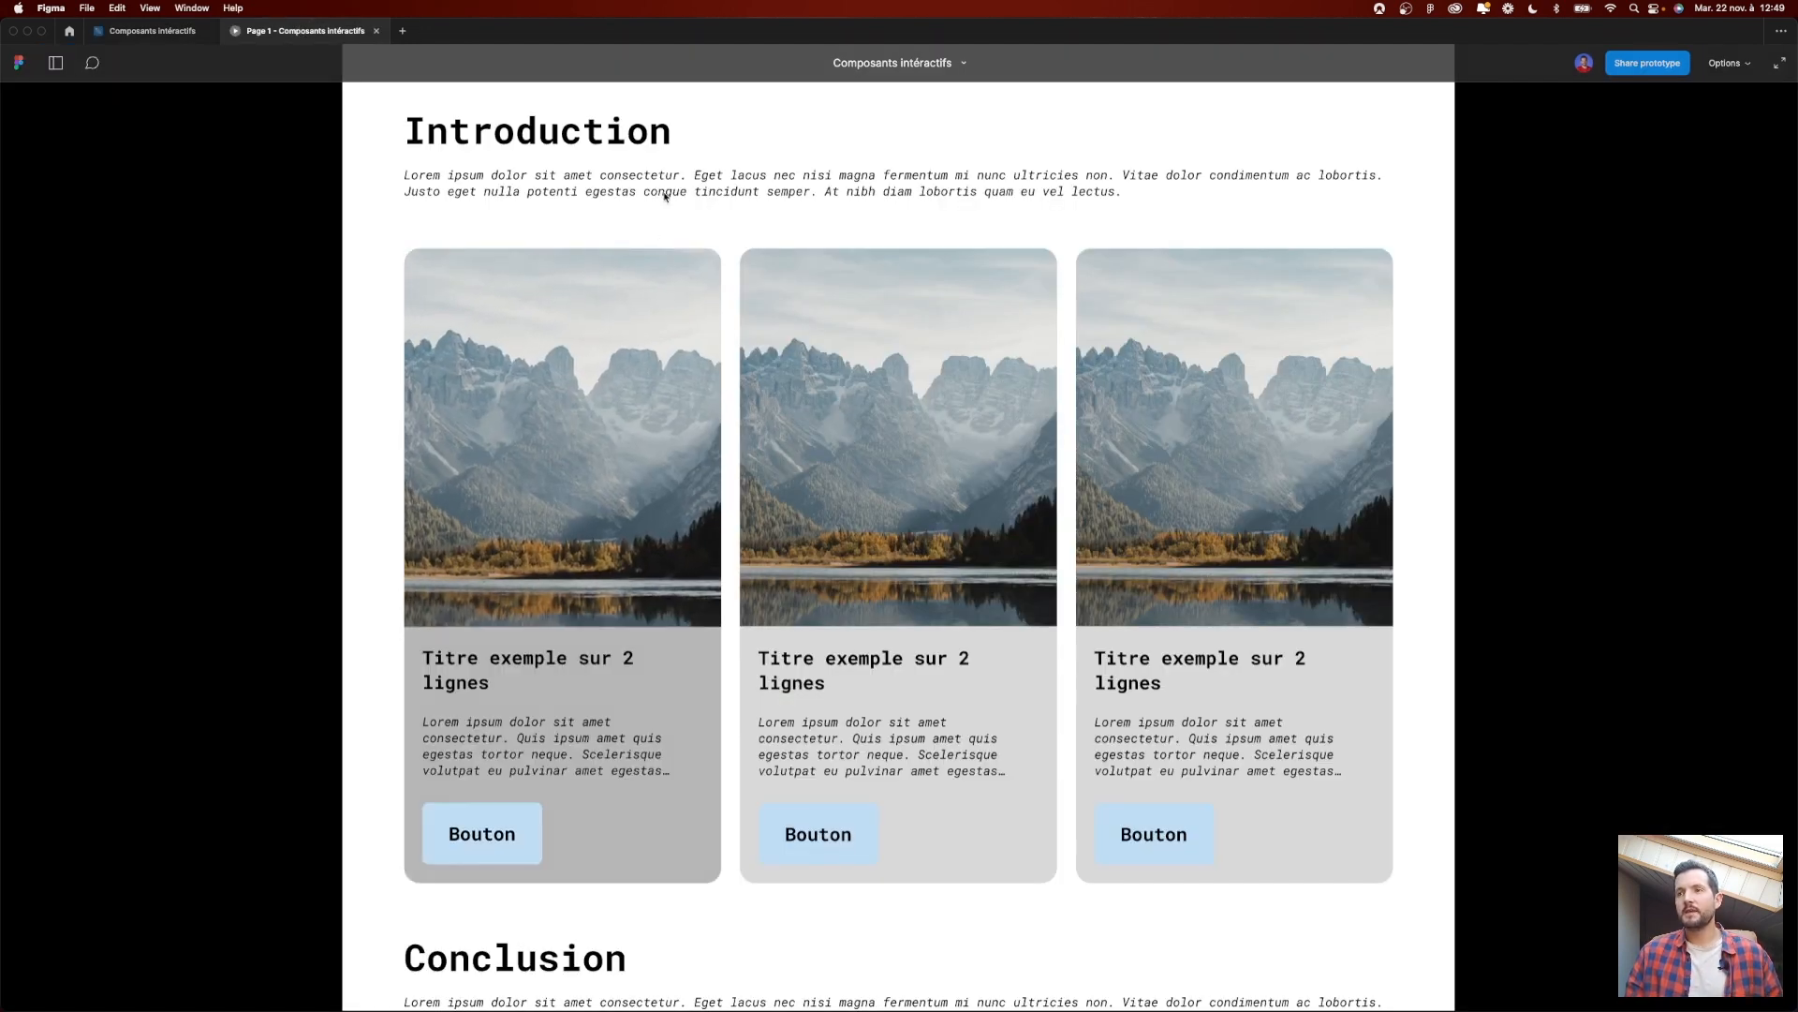
left_click(908, 369)
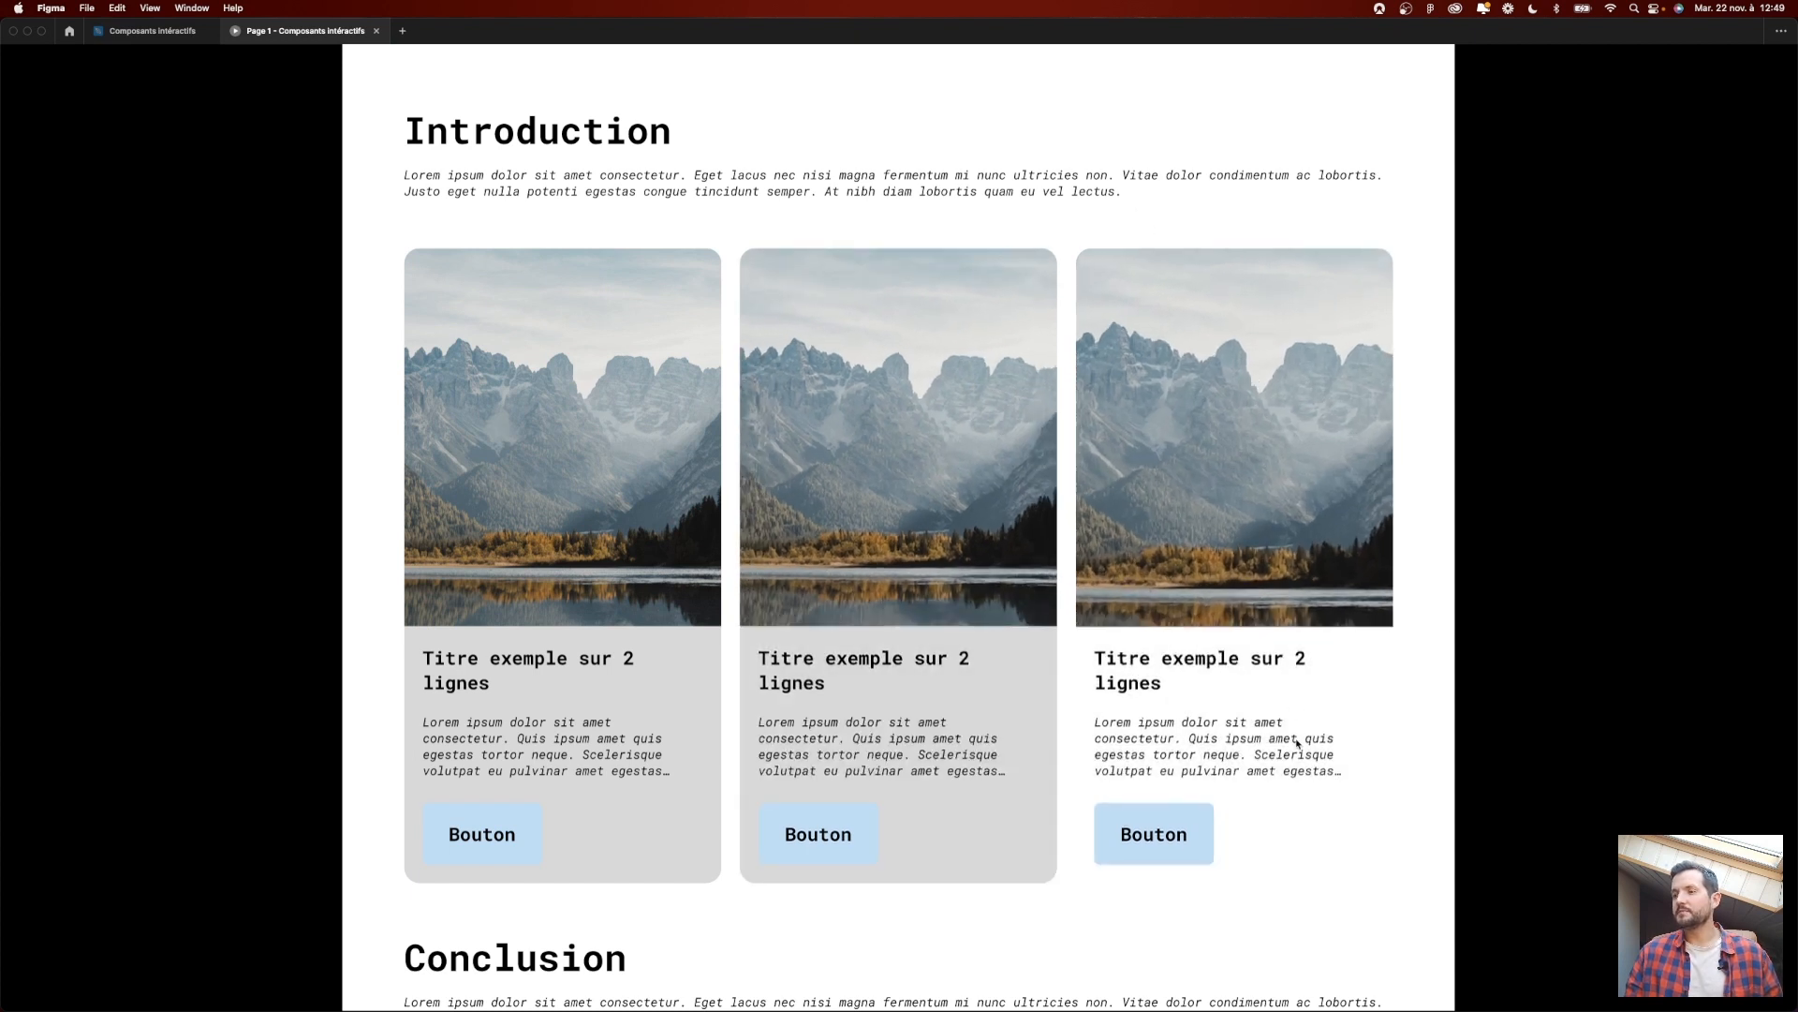
left_click(1202, 822)
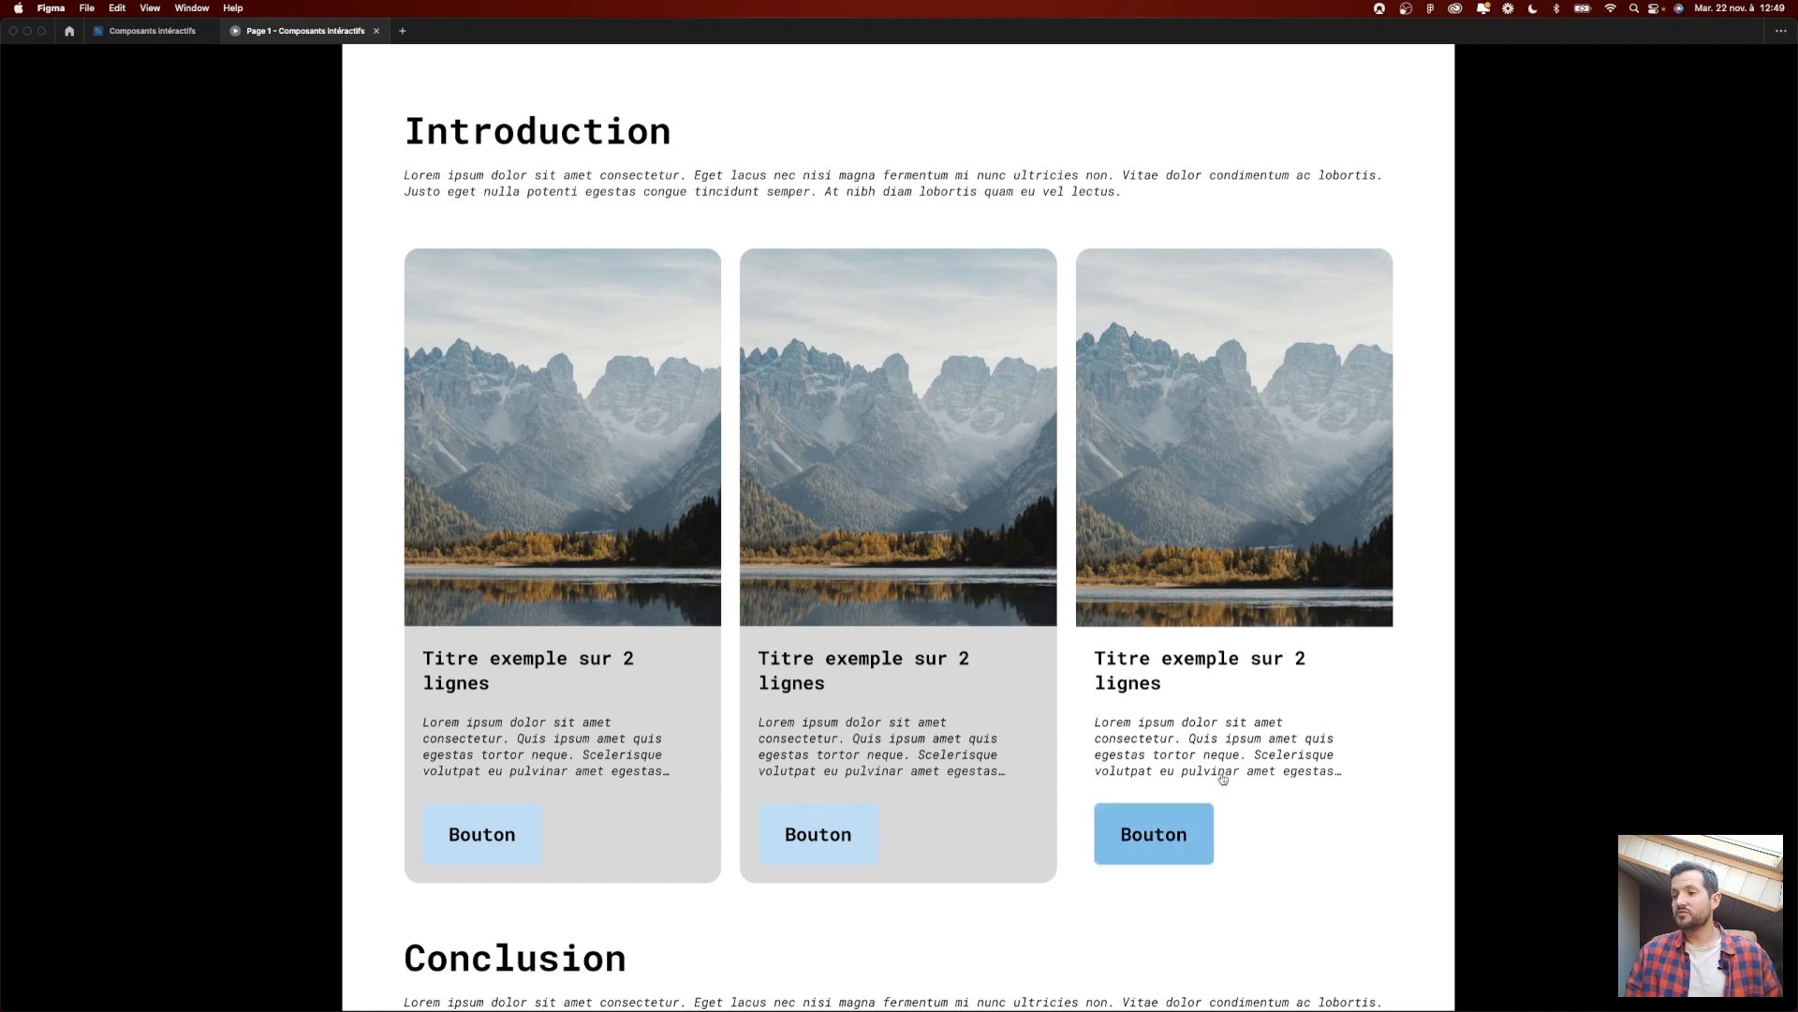